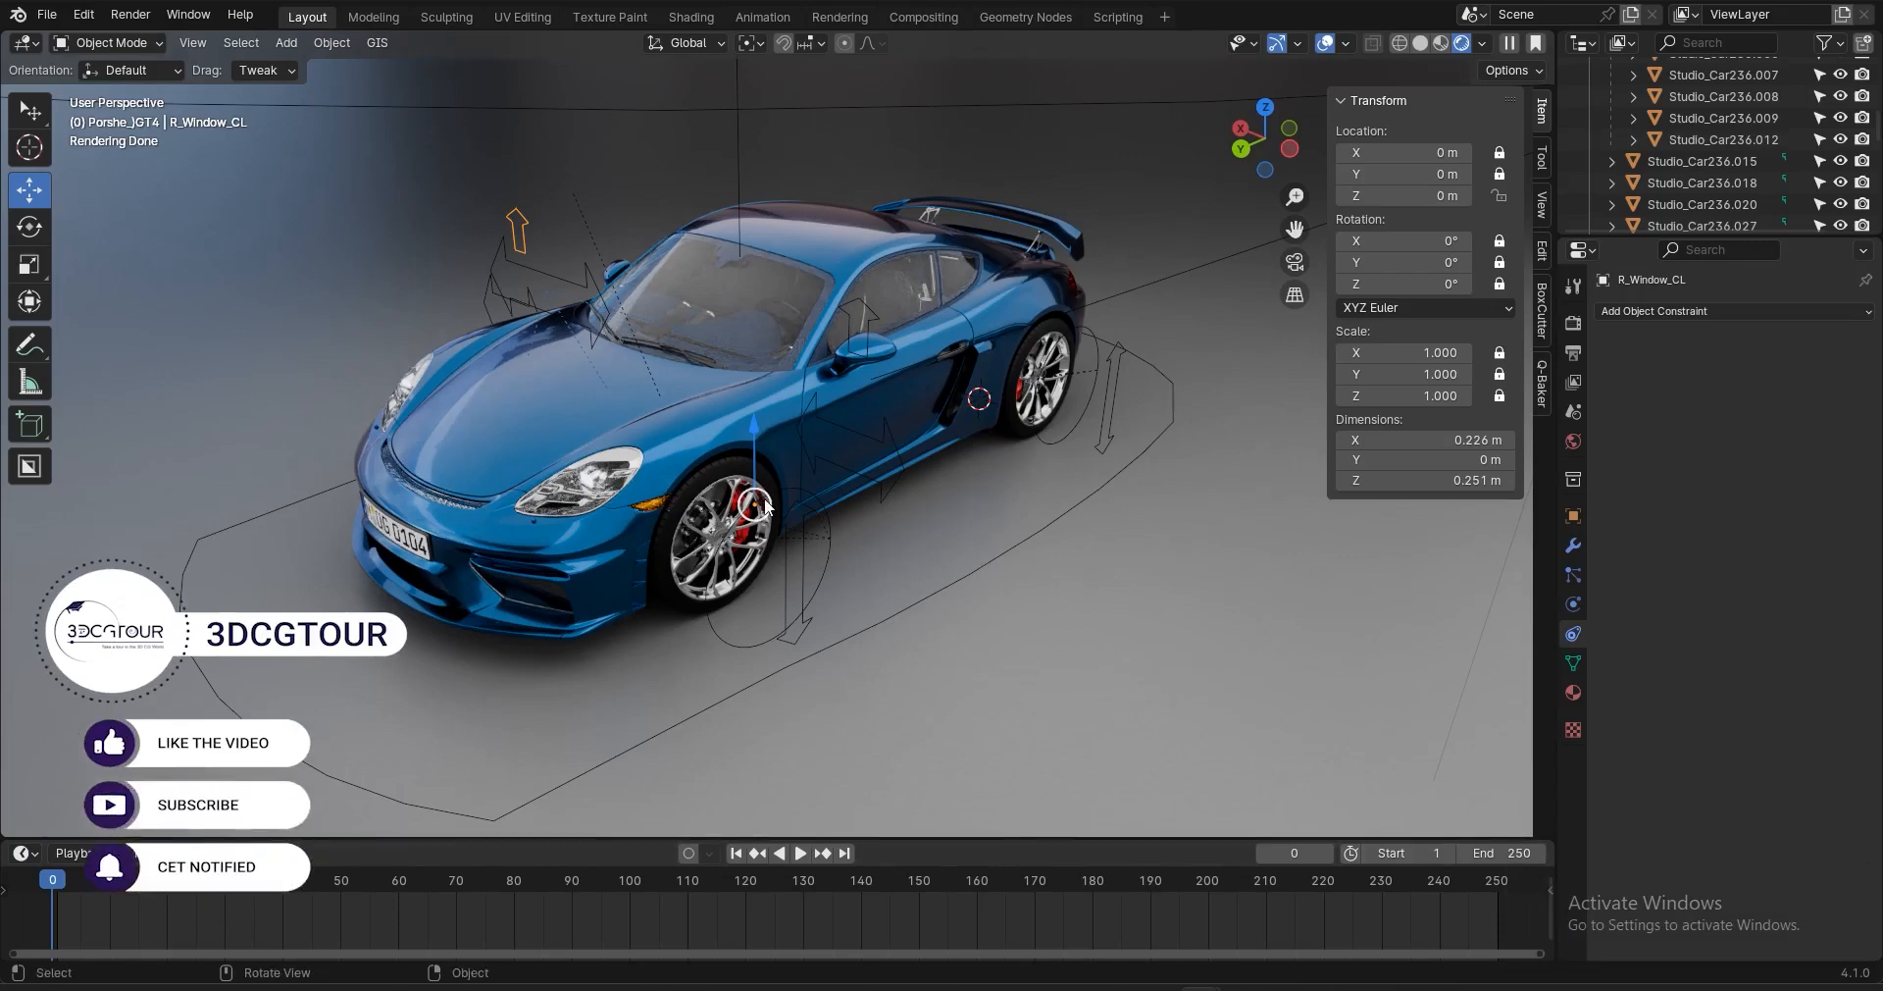
Move the front wheel steering controller about -0.27 m along X to turn the front wheels
left_click(576, 286)
key("g")
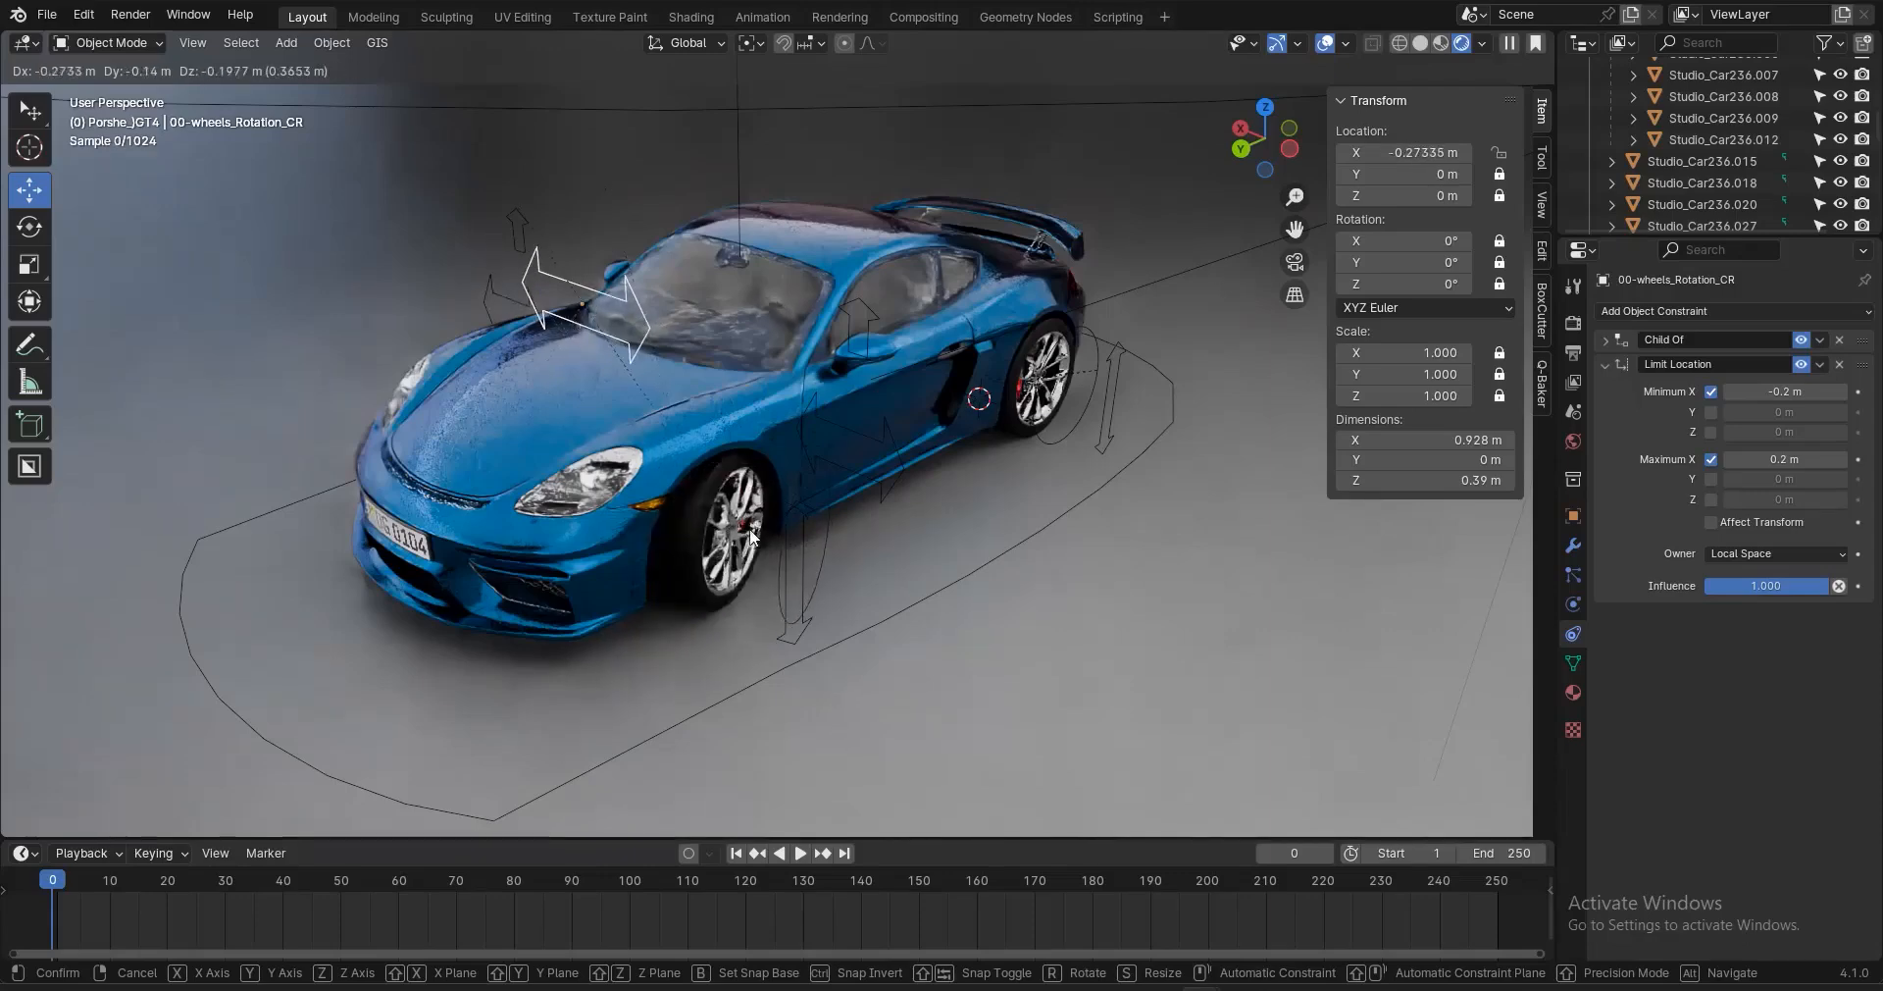
left_click(751, 536)
scroll(775, 350, "up", 3)
middle_click_drag(774, 350, 828, 363)
key("g")
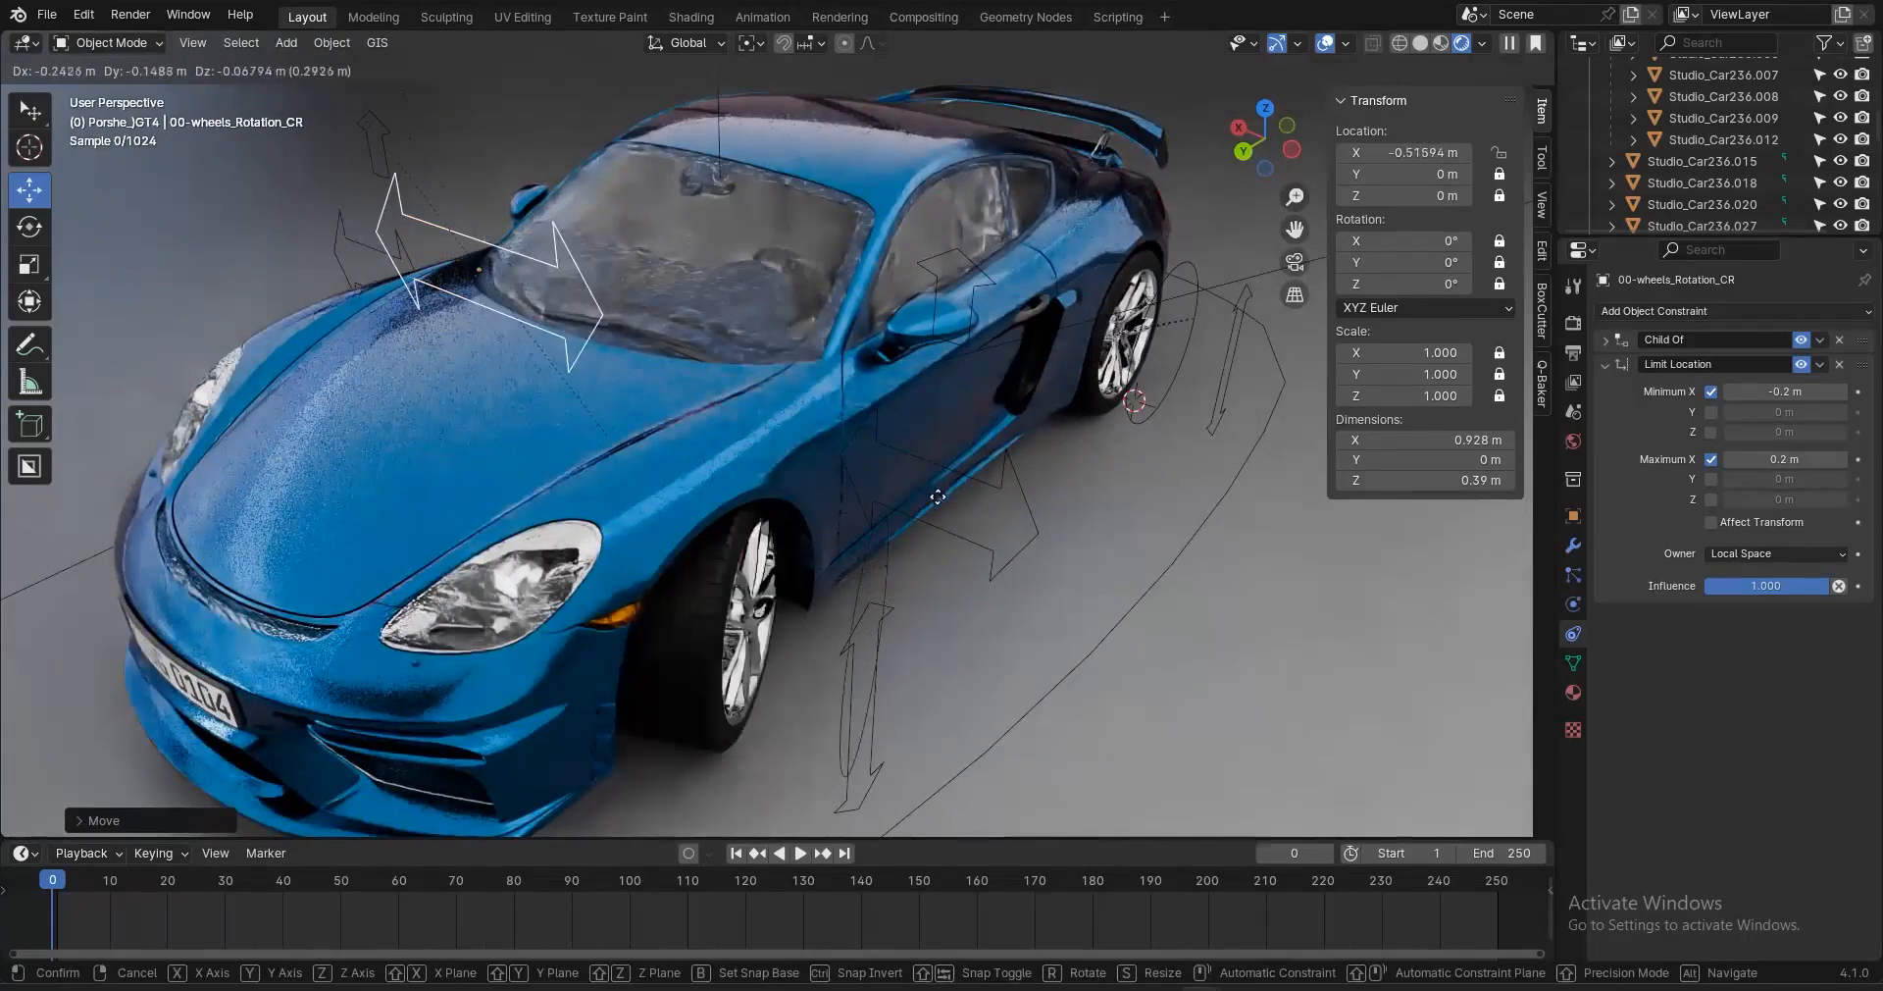
key("Escape")
scroll(791, 604, "up", 6)
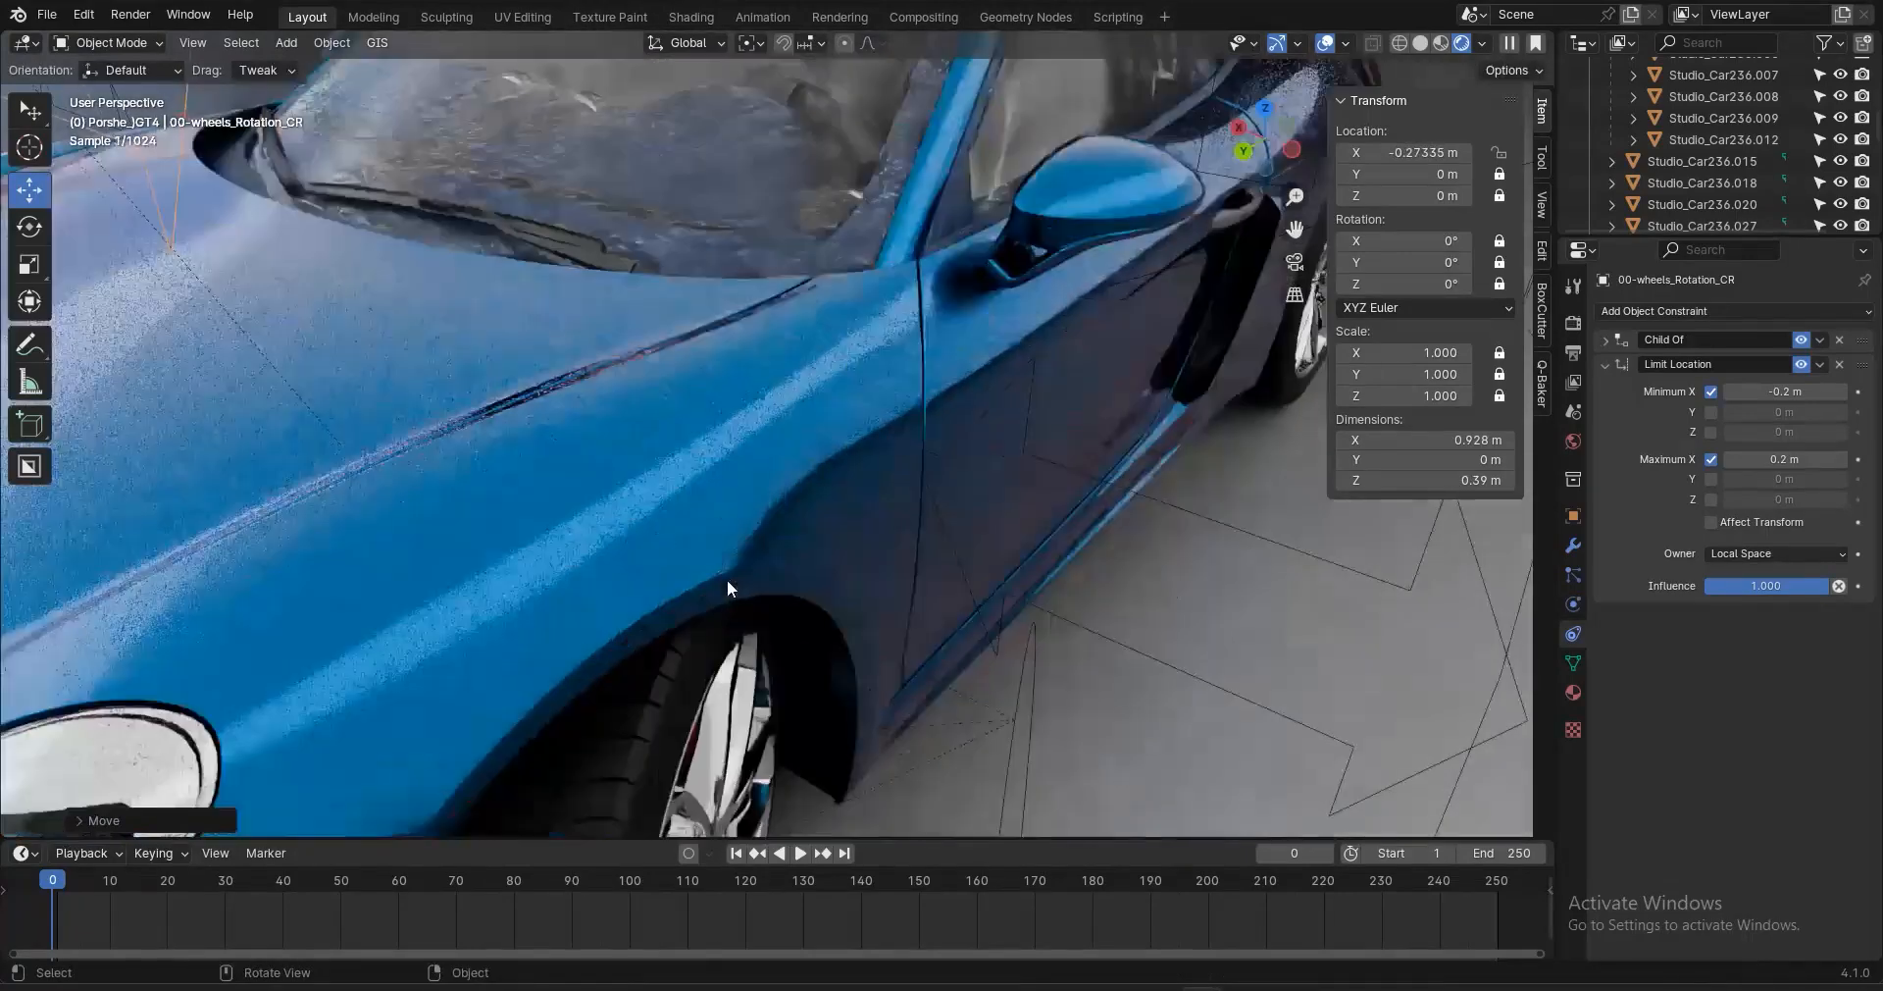
scroll(727, 588, "down", 8)
middle_click_drag(761, 596, 687, 594)
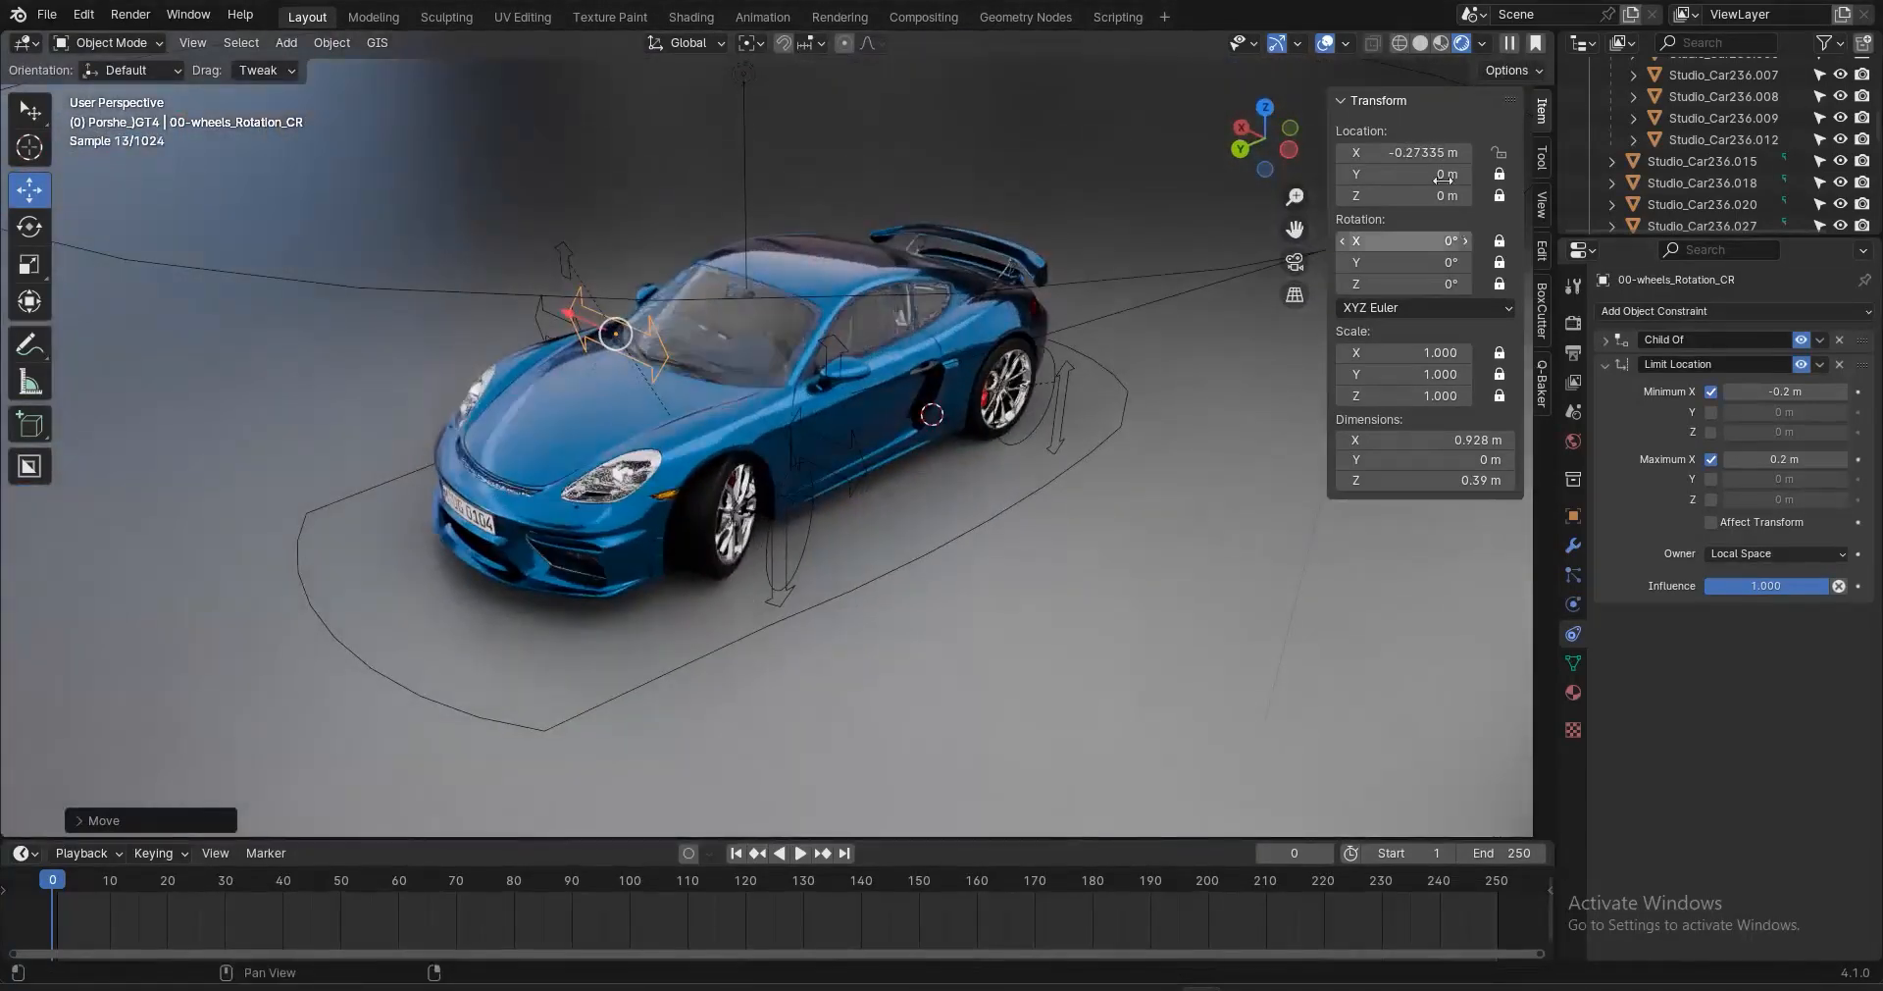
Reset the front wheel steering controller's X location to 0 m and save the file
left_click(1420, 153)
type("0")
key("Return")
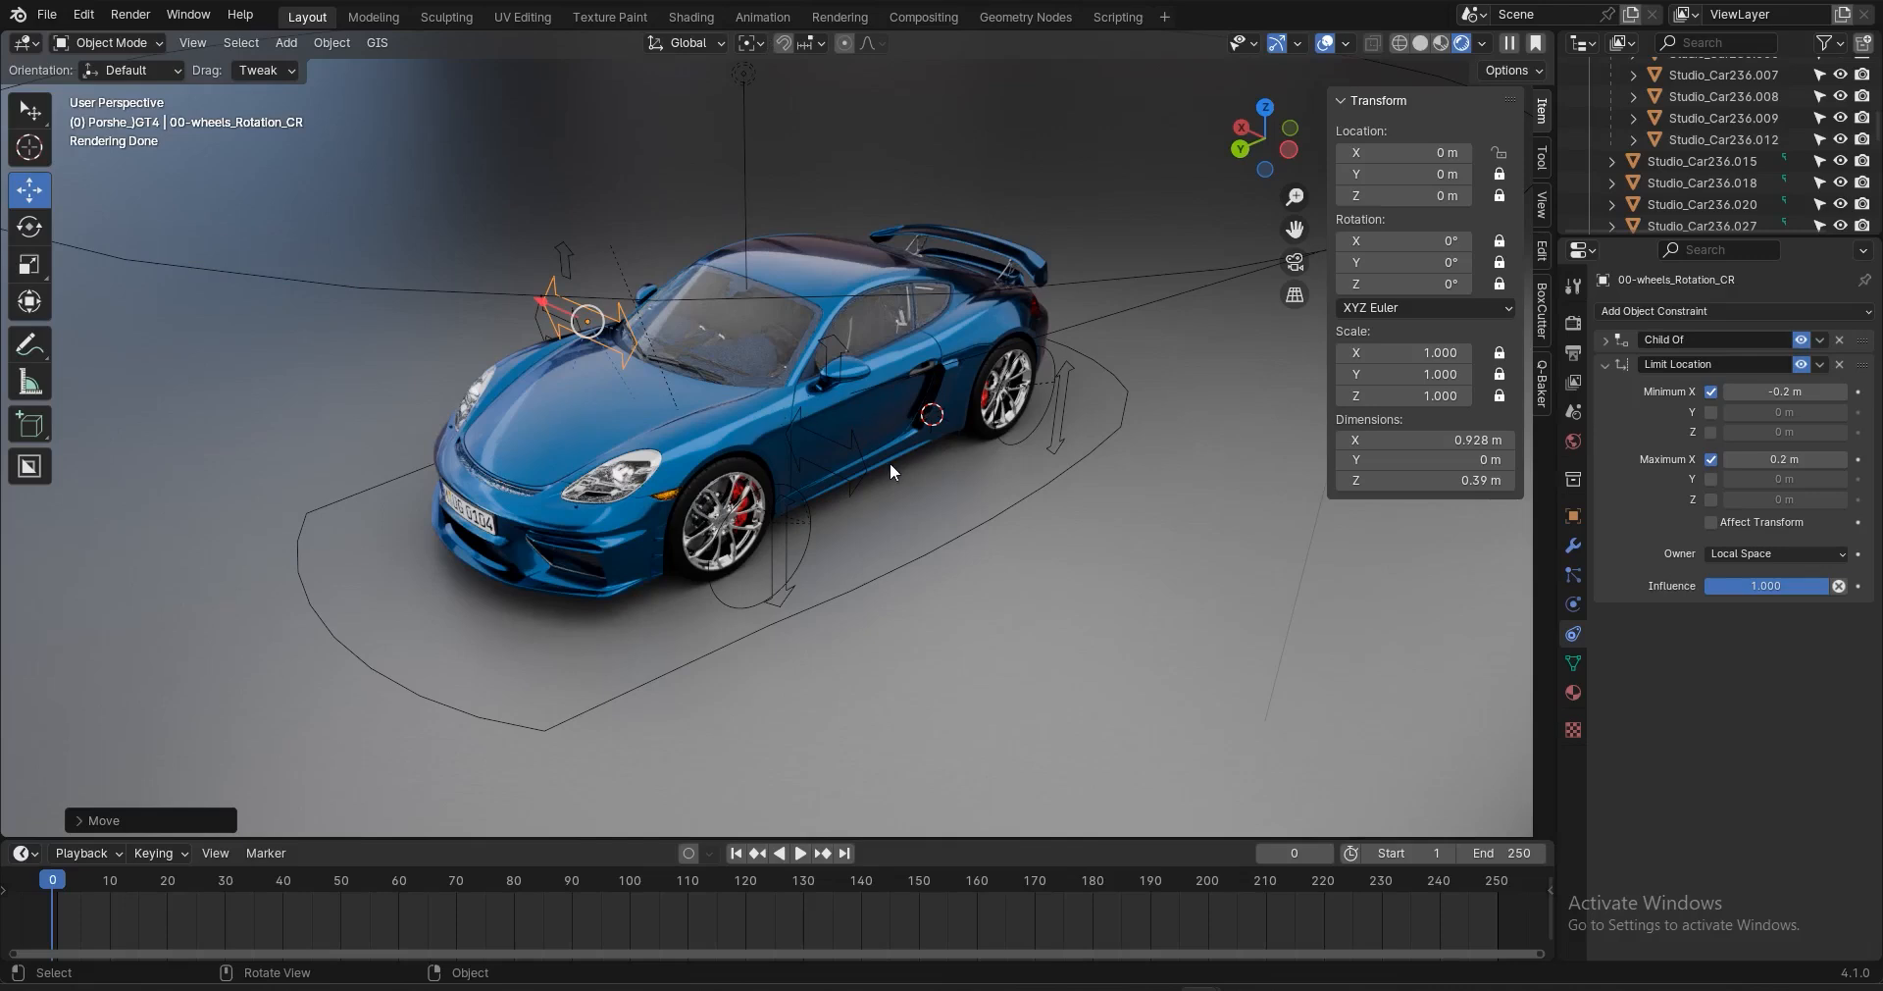
middle_click_drag(1071, 545, 868, 526)
key("ctrl+s")
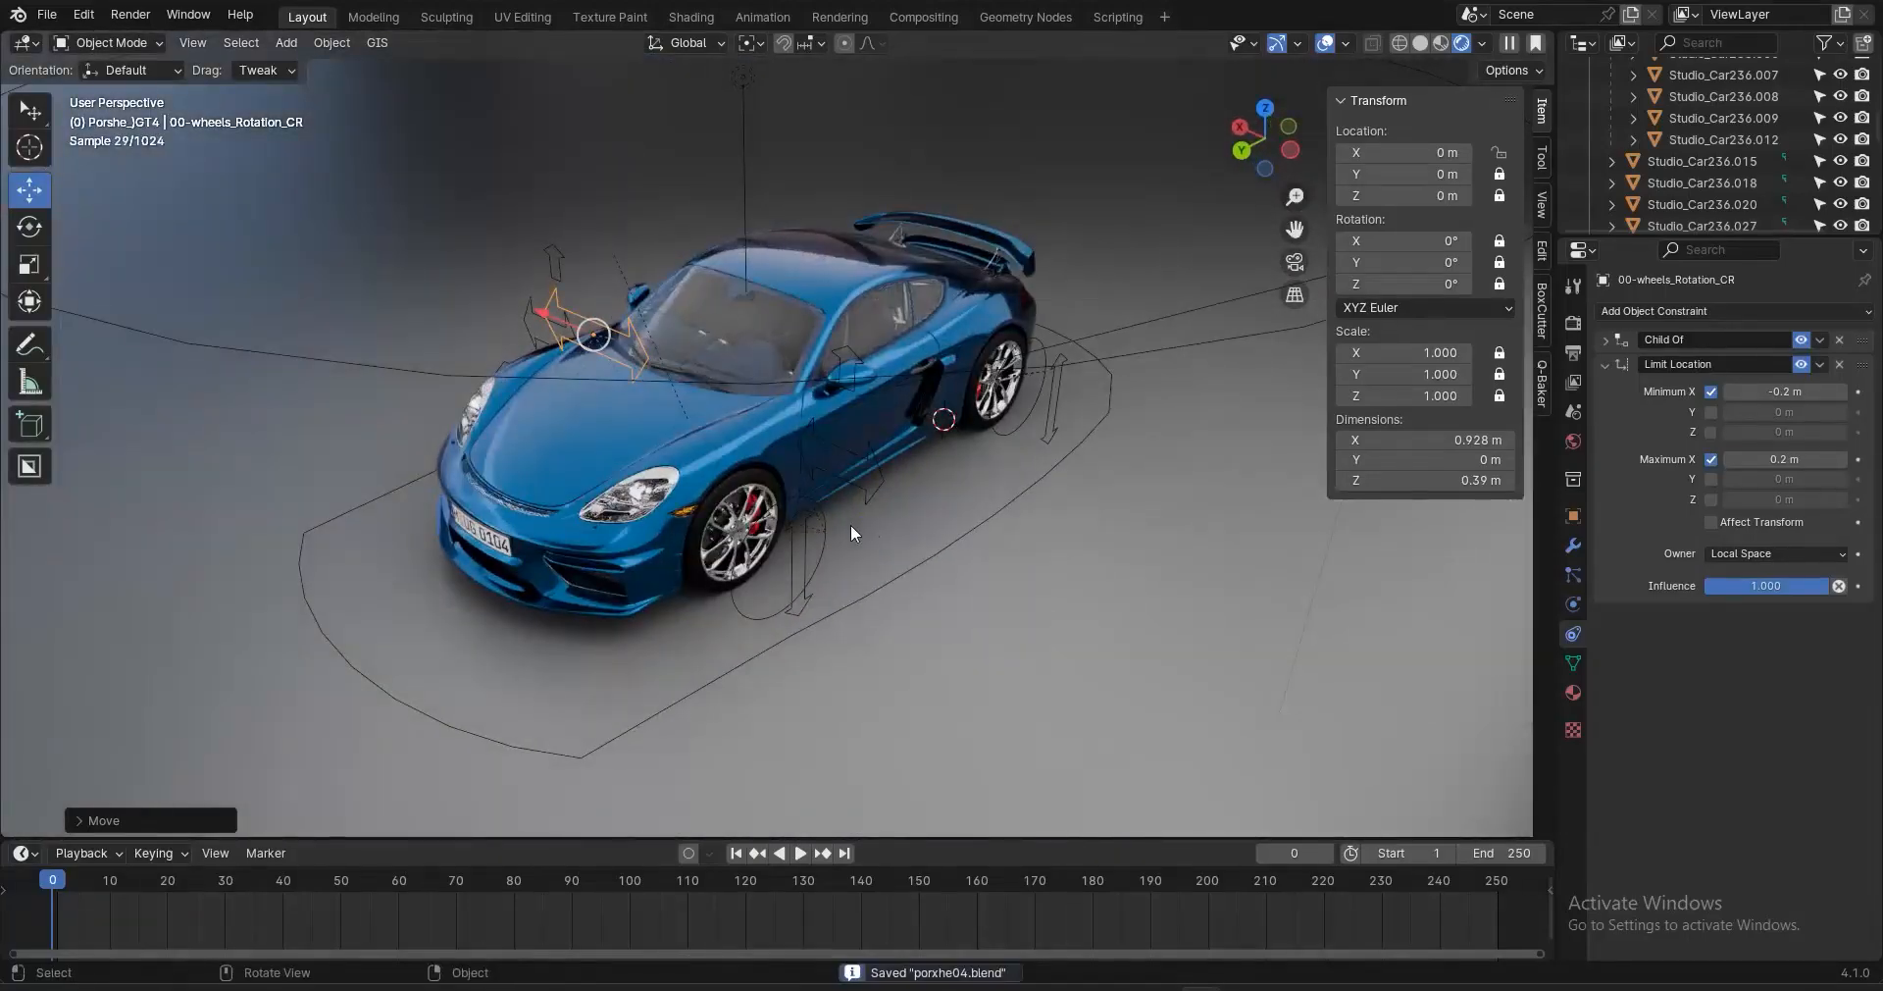
Try moving the left door controller about 0.41 m along X to swing the left door open
scroll(847, 519, "up", 2)
left_click(895, 465)
left_click(875, 339)
middle_click_drag(828, 502, 1025, 372)
middle_click_drag(964, 677, 1240, 531)
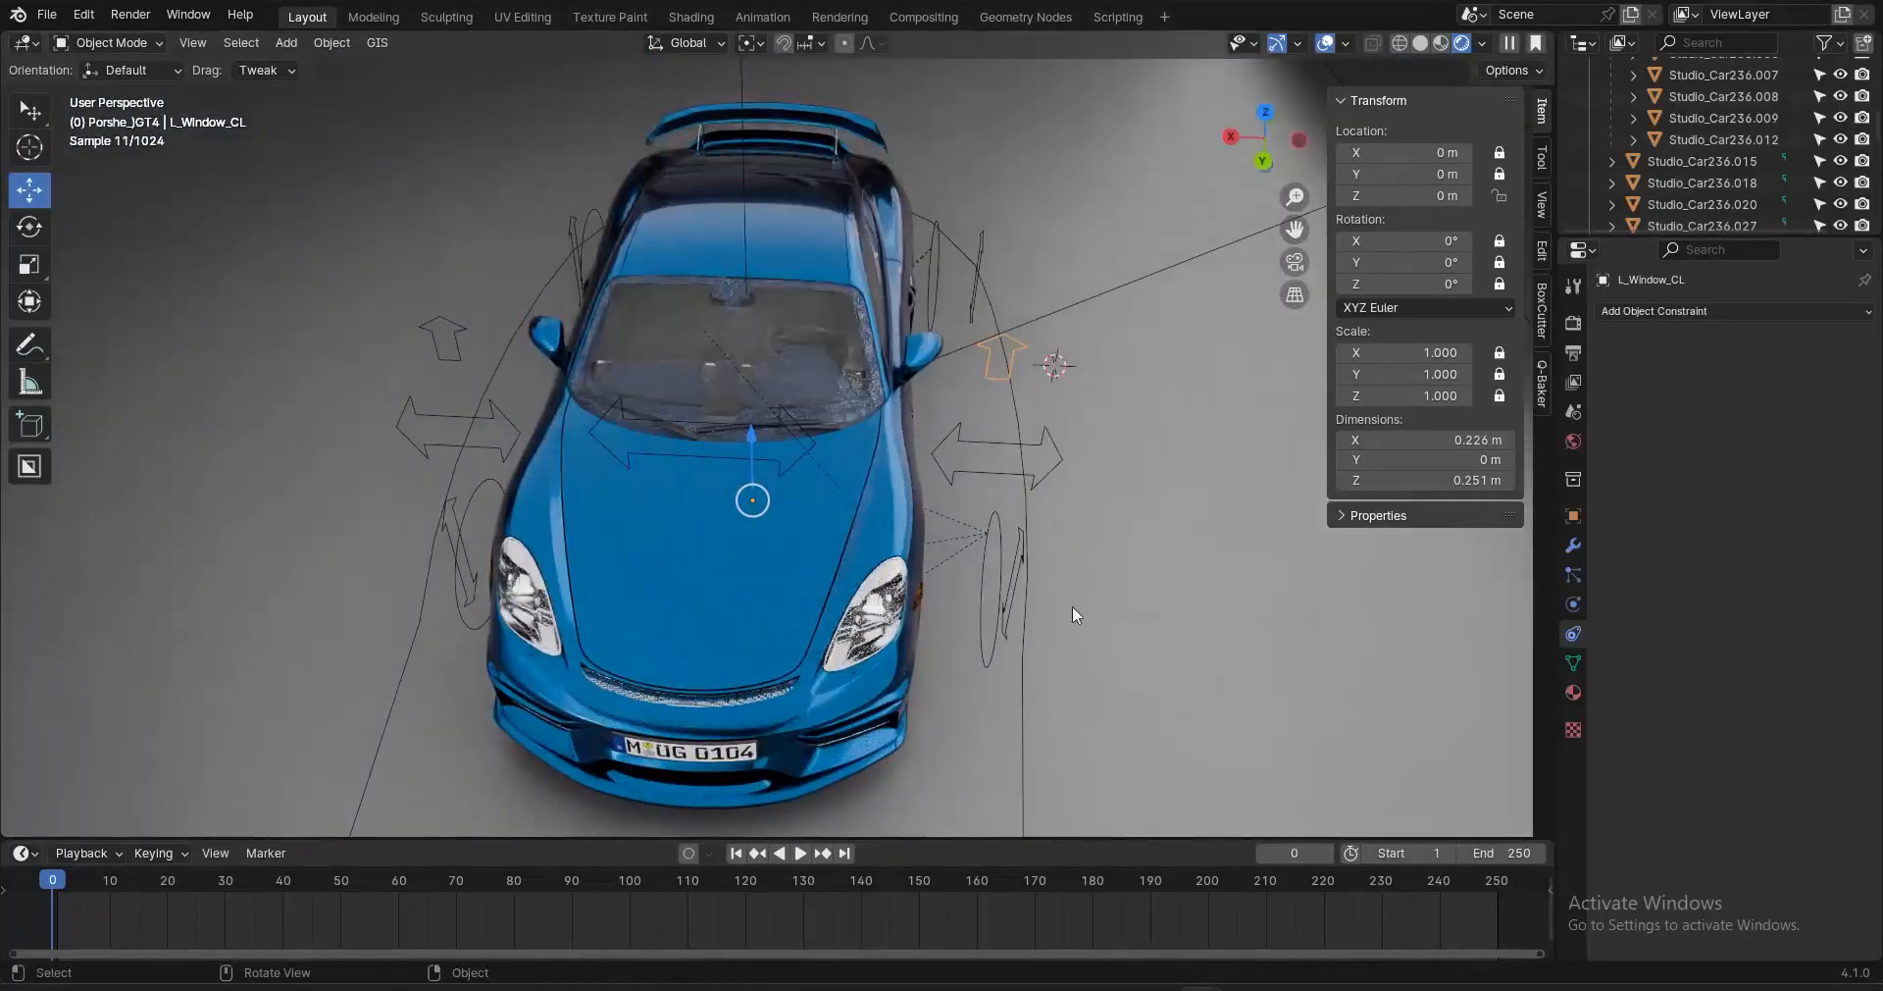
left_click(1009, 440)
key("g")
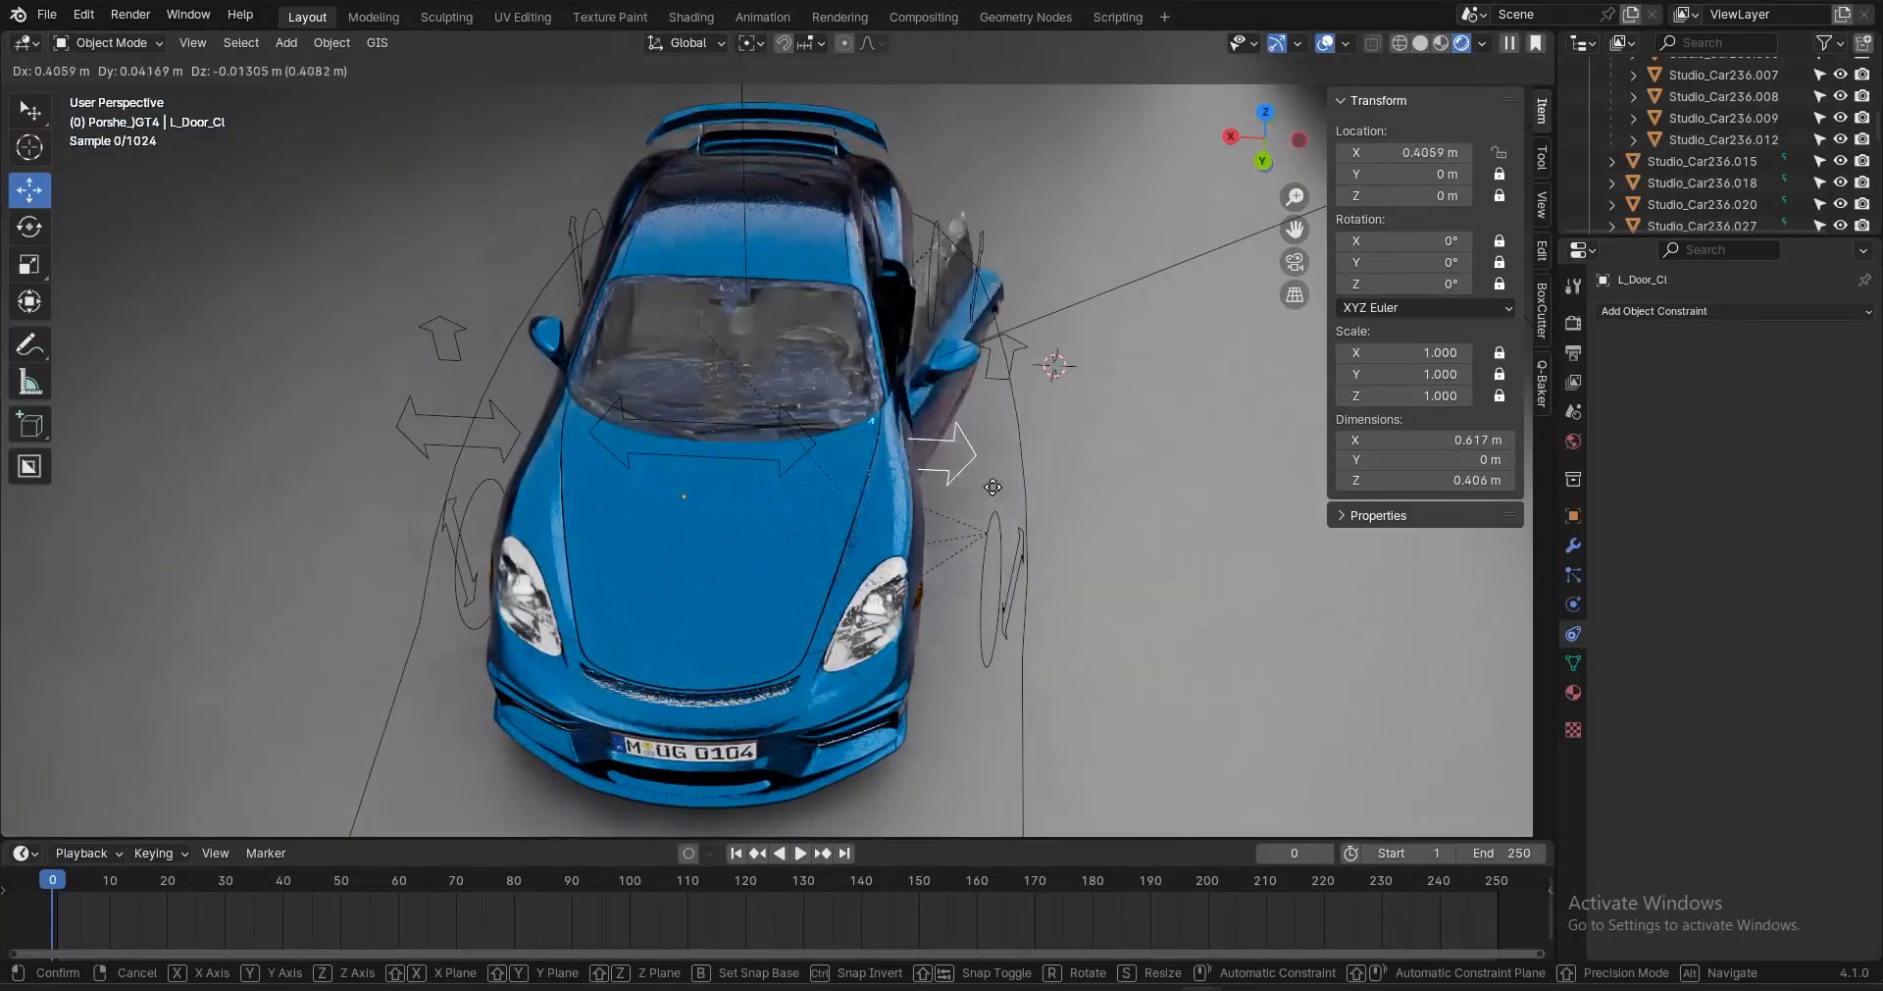
right_click(955, 480)
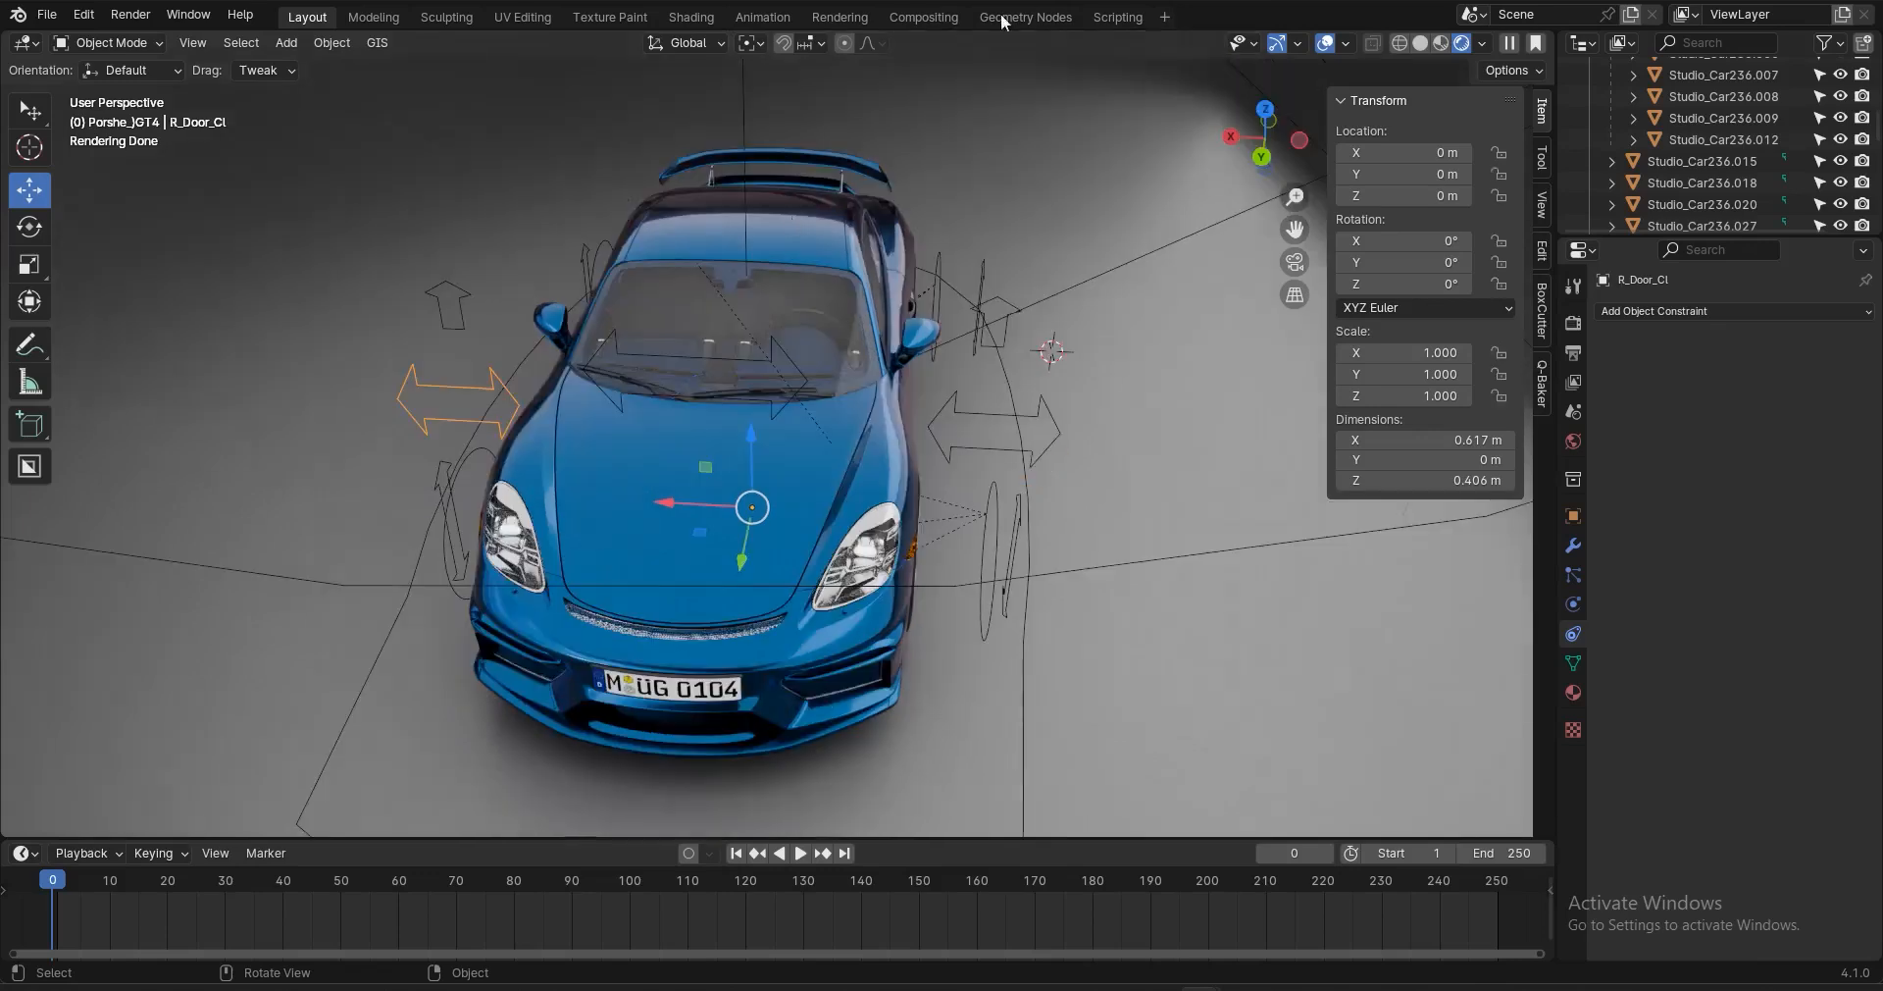
Examine the left door and right window controllers around the car from several angles
middle_click_drag(864, 532, 852, 549)
left_click(984, 434)
middle_click_drag(945, 488, 975, 400, "alt")
middle_click(975, 400, "alt")
middle_click_drag(809, 441, 726, 486)
middle_click_drag(692, 235, 790, 533)
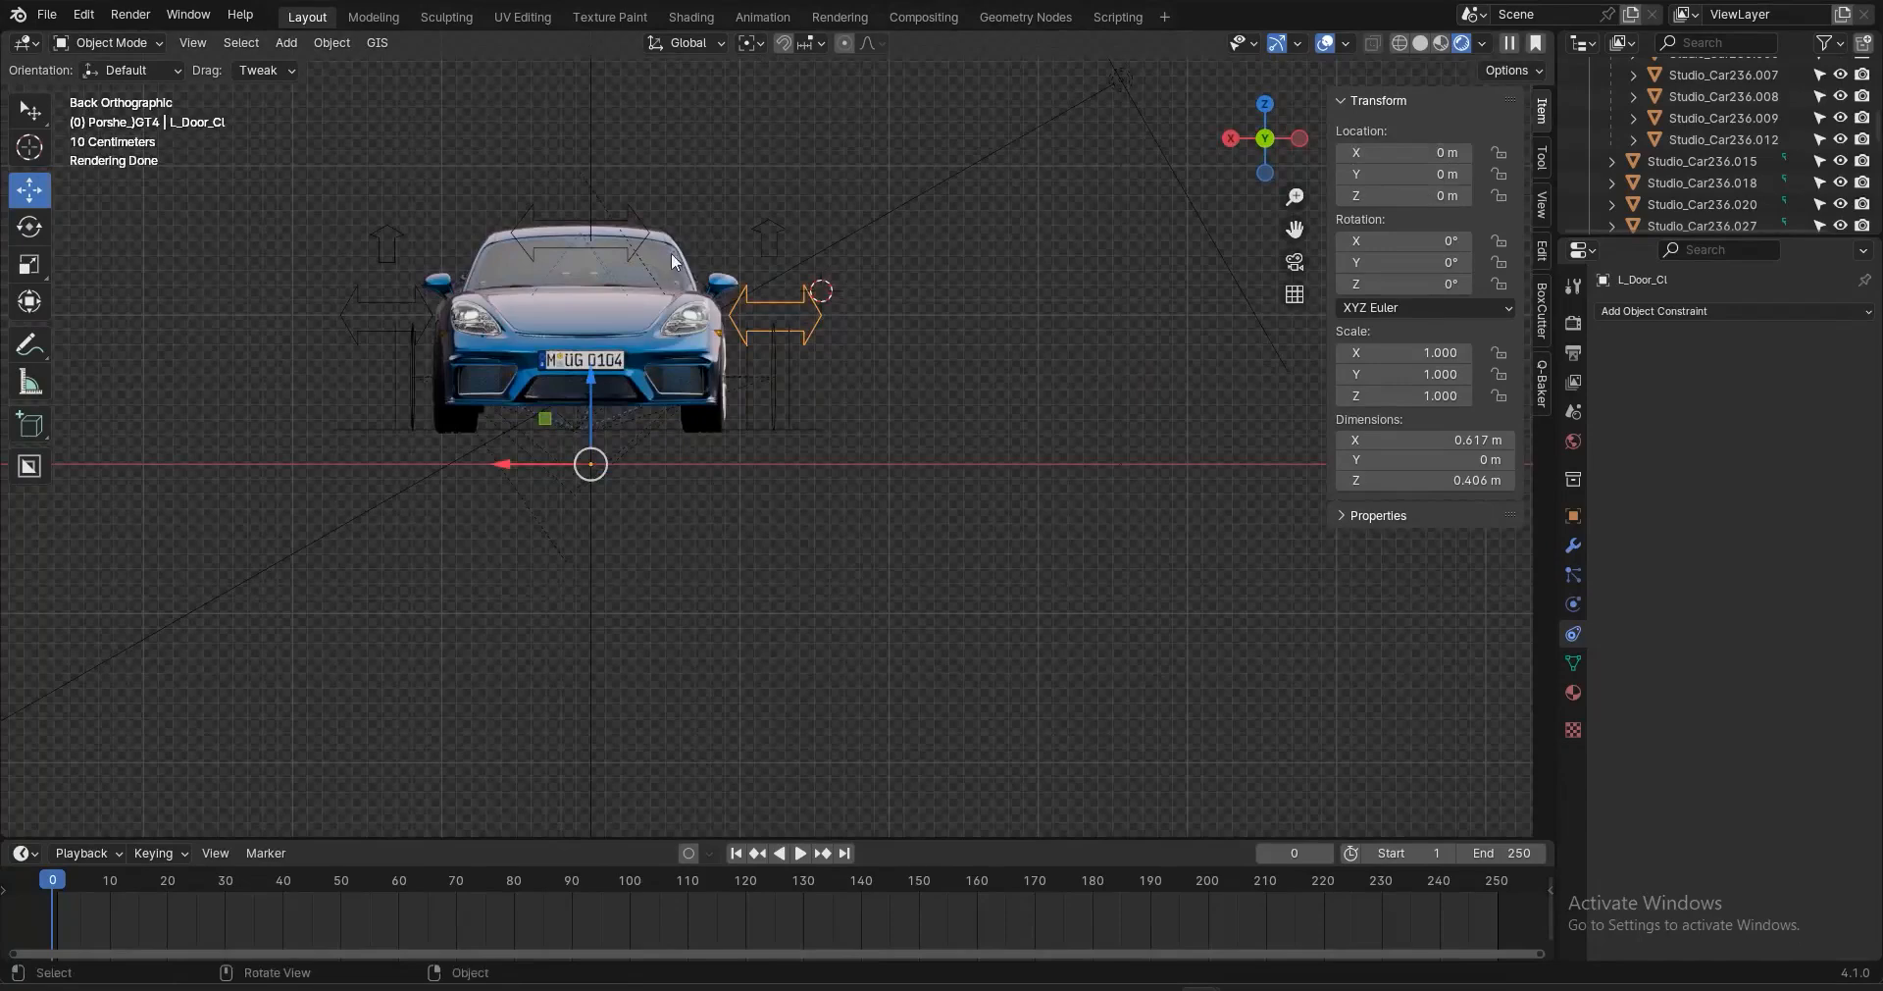
left_click(643, 257)
middle_click_drag(973, 455, 851, 344)
left_click(774, 355)
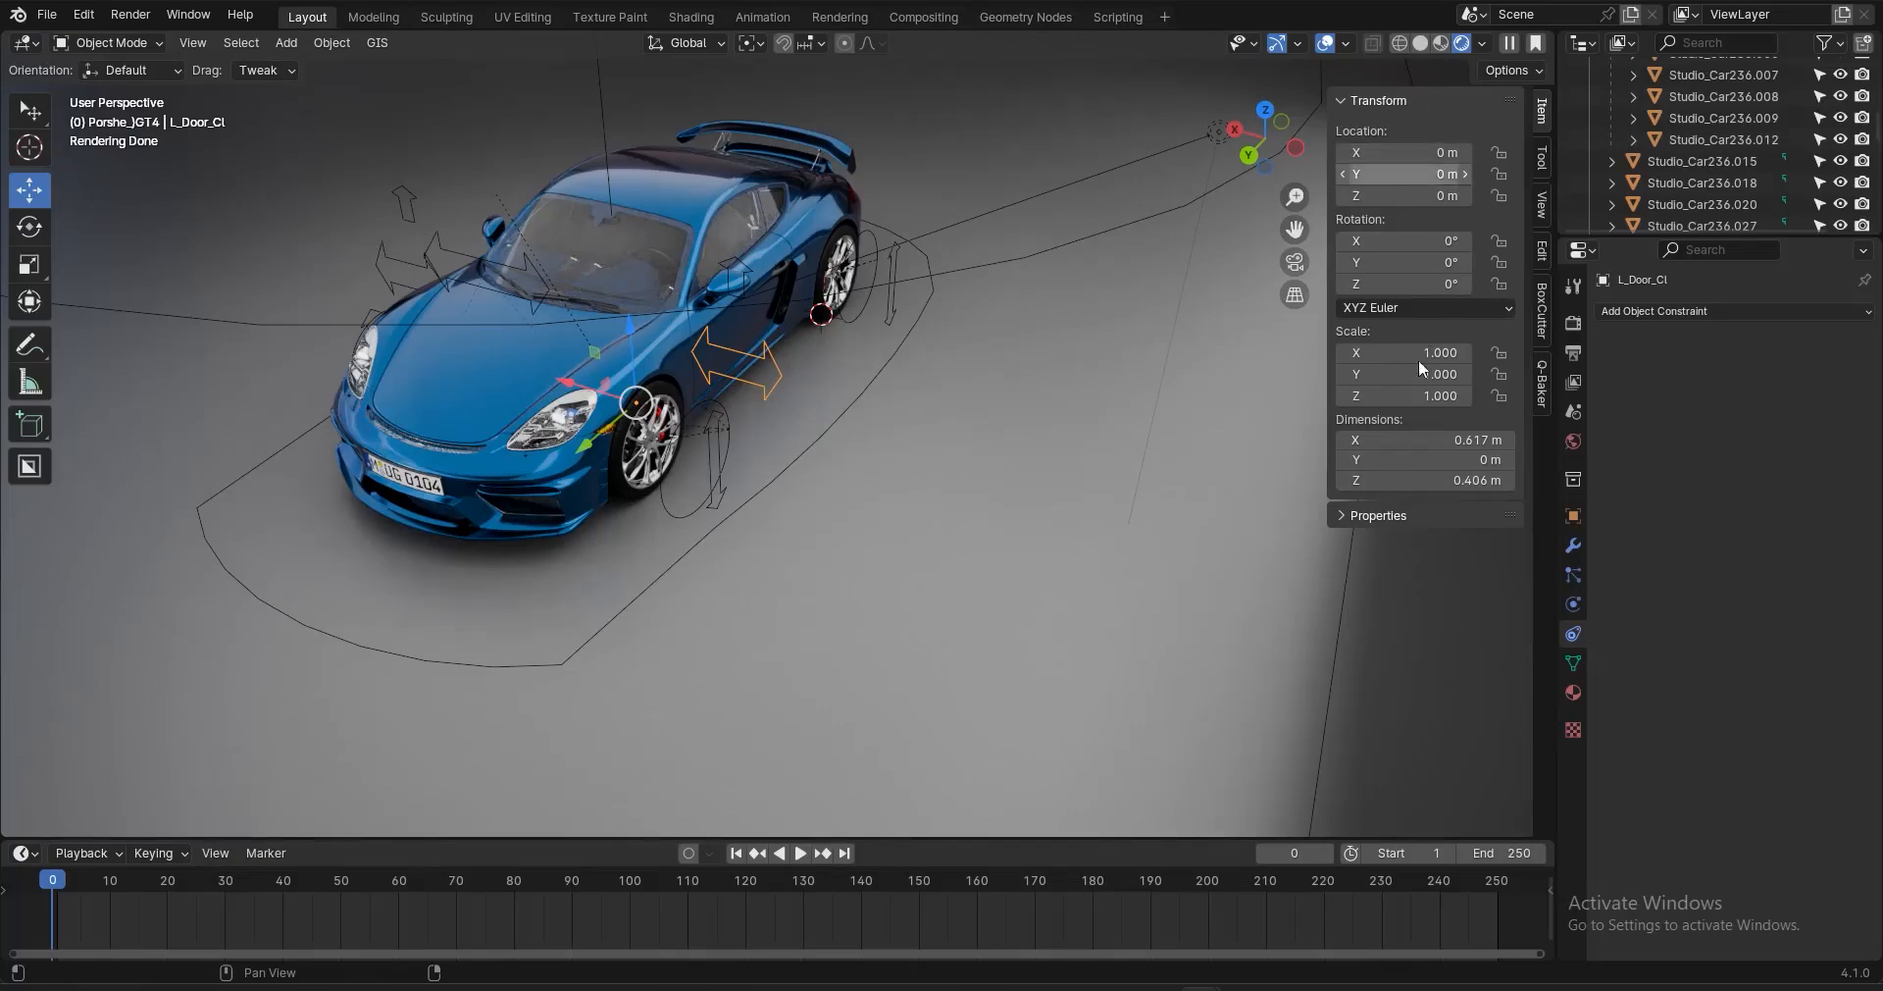
left_click(734, 286)
left_click(404, 203)
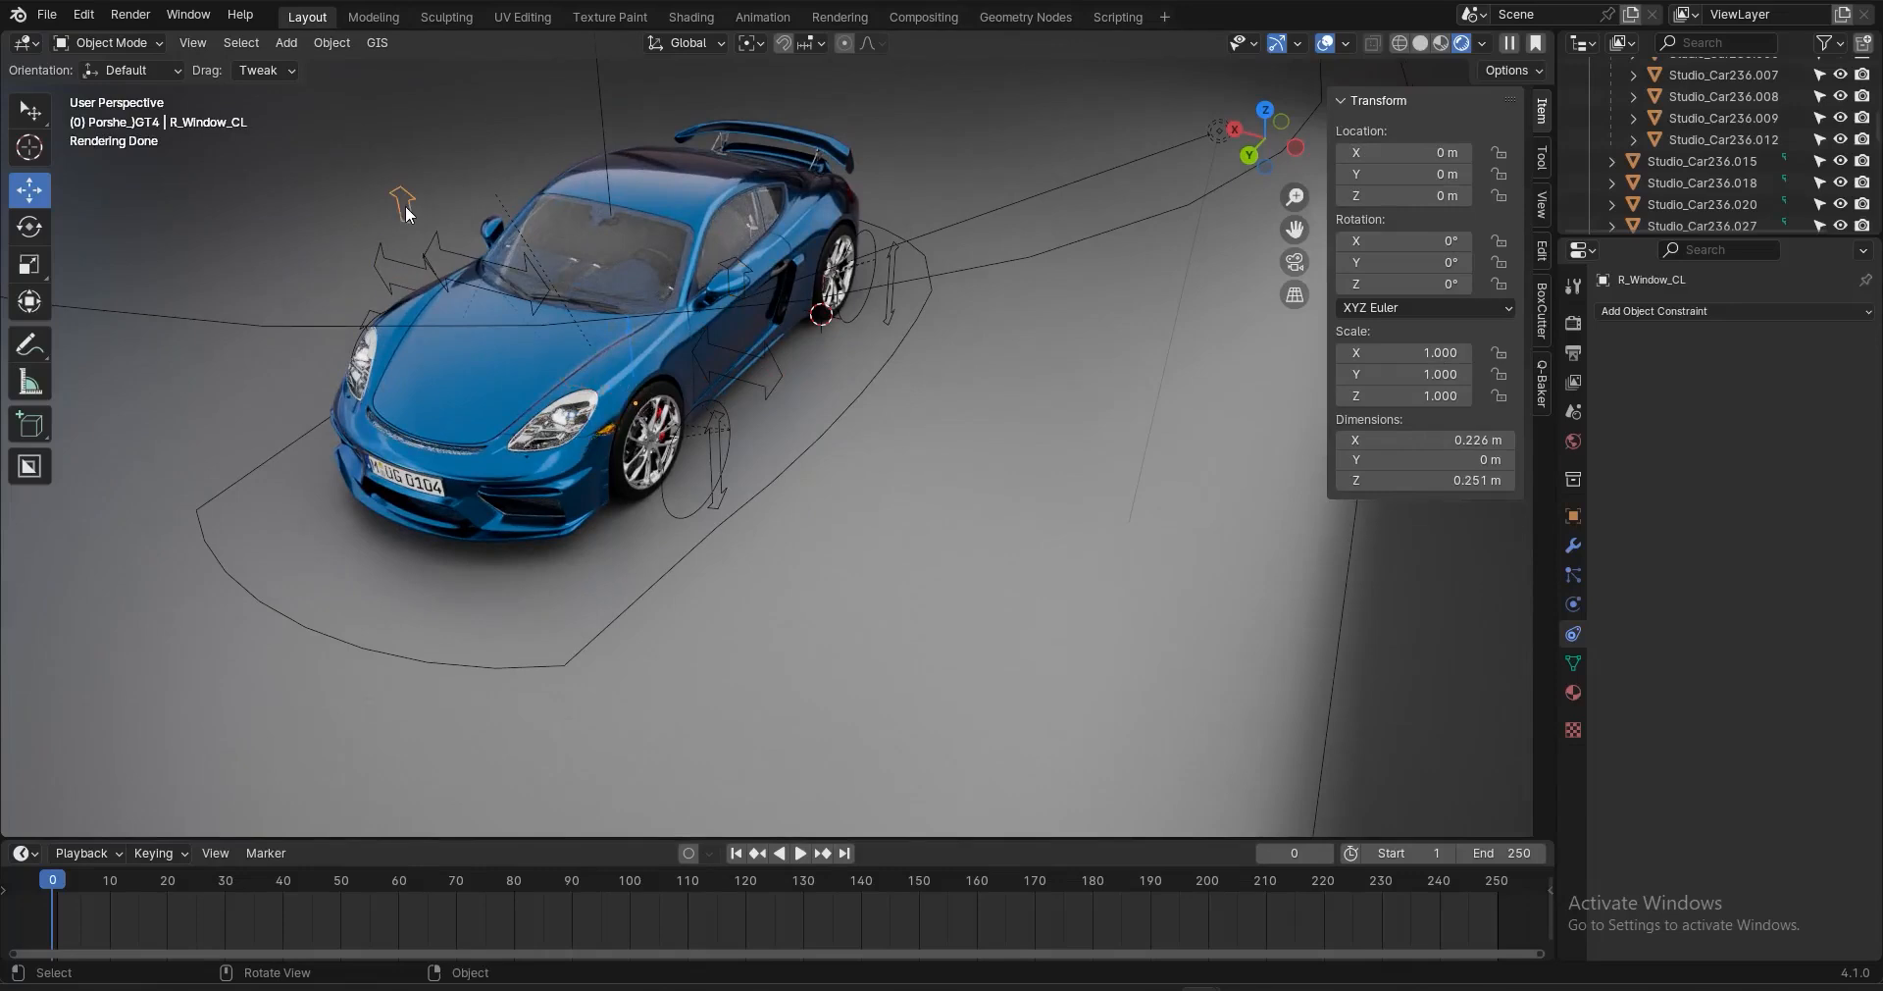
scroll(743, 316, "up", 3)
middle_click_drag(820, 479, 832, 490, "shift")
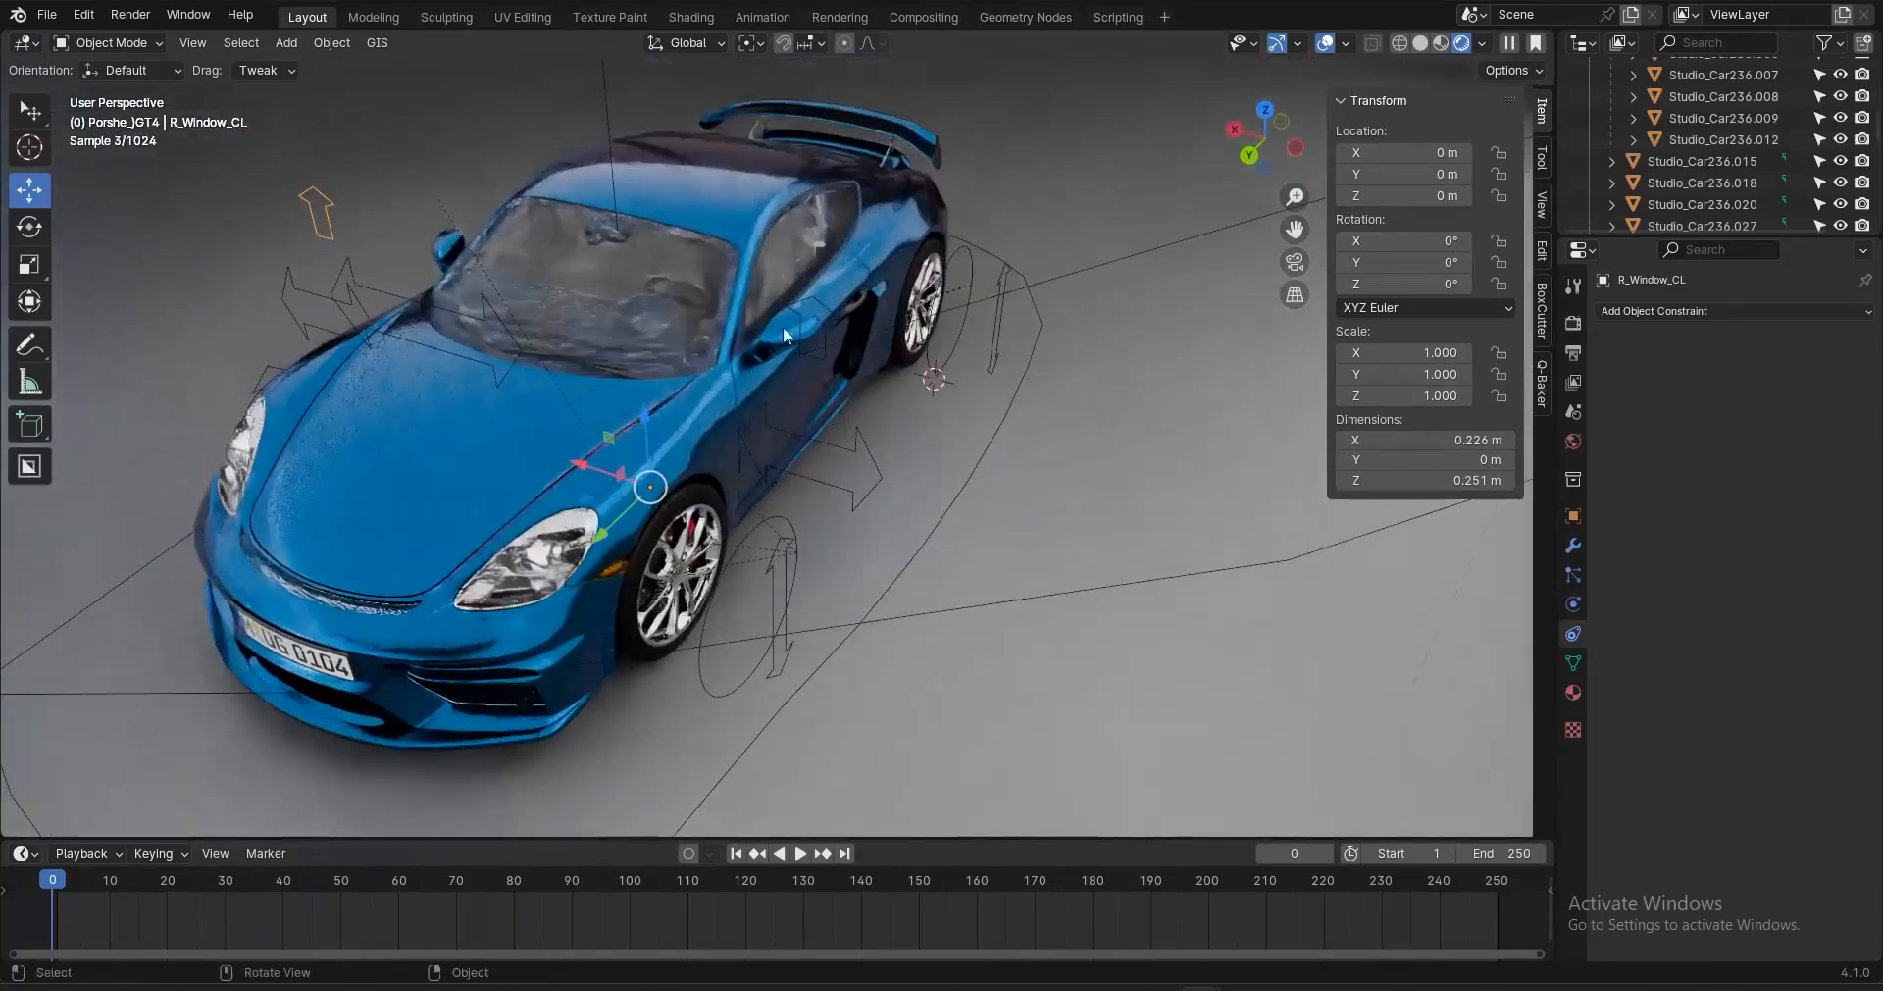
Try rotating the left door about -28° around the global Z axis
left_click(857, 452)
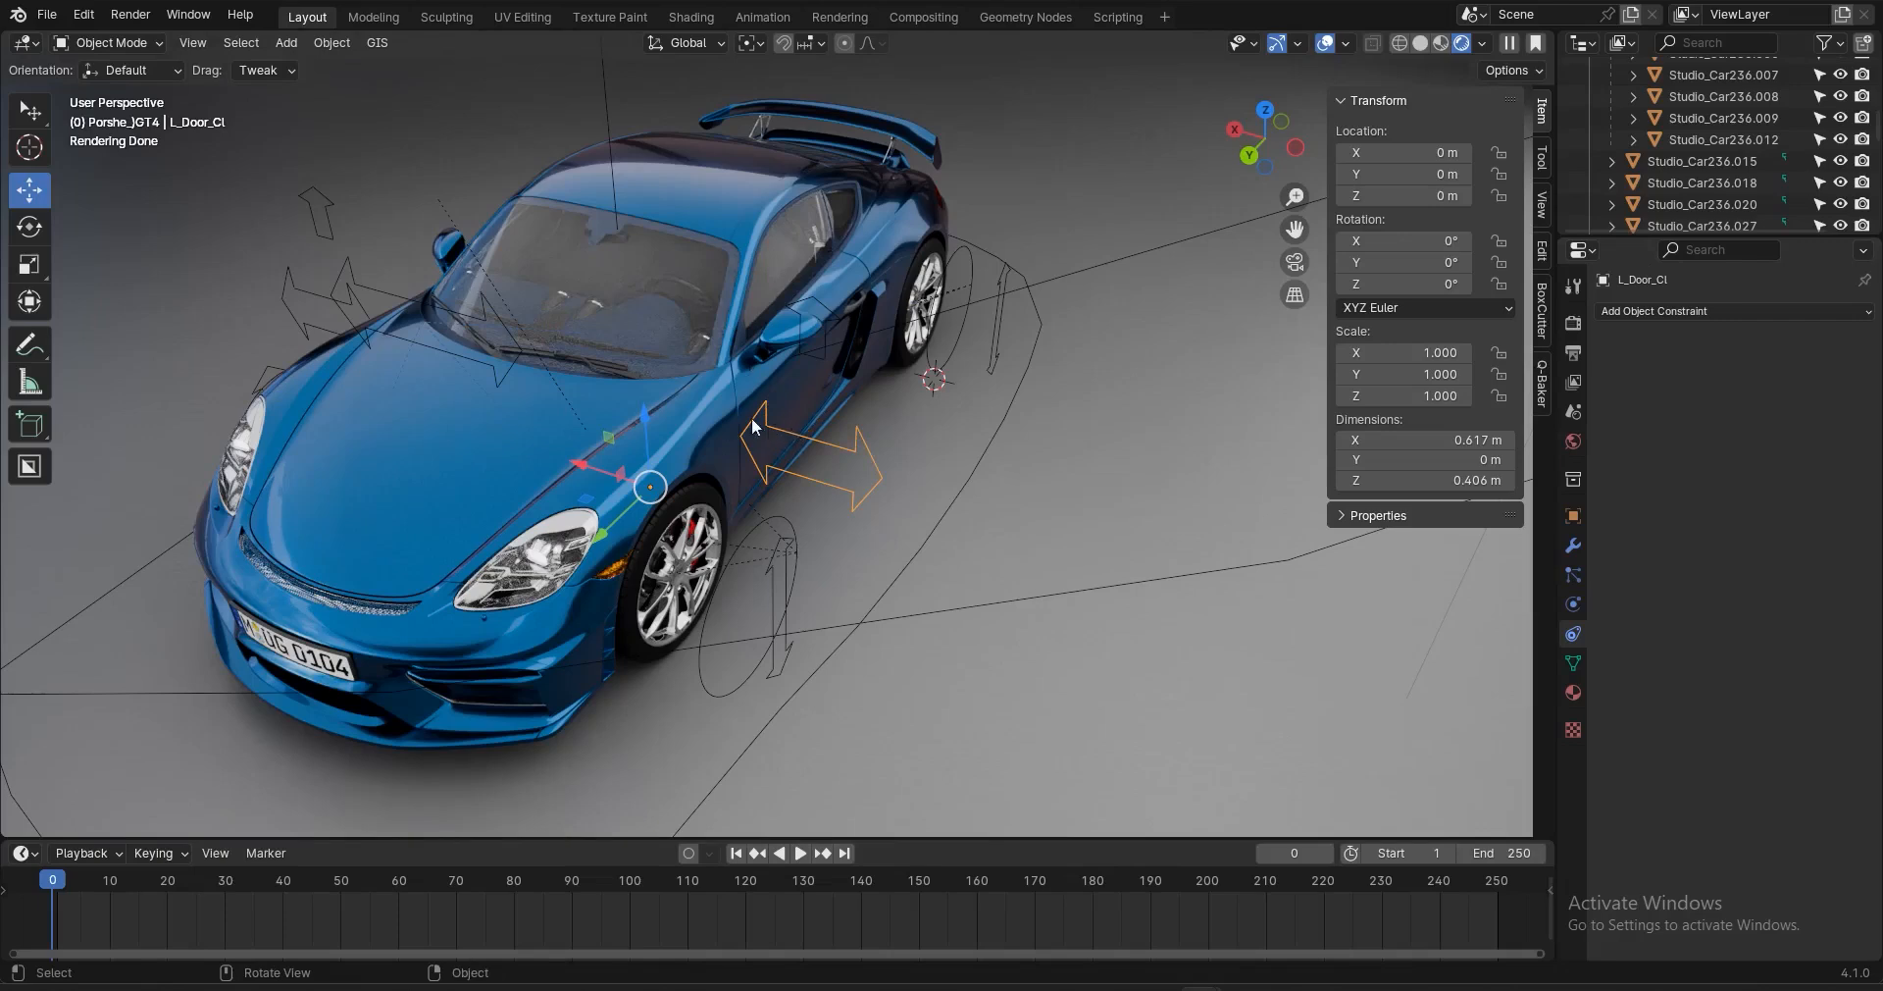
left_click(802, 383)
key("r")
key("z")
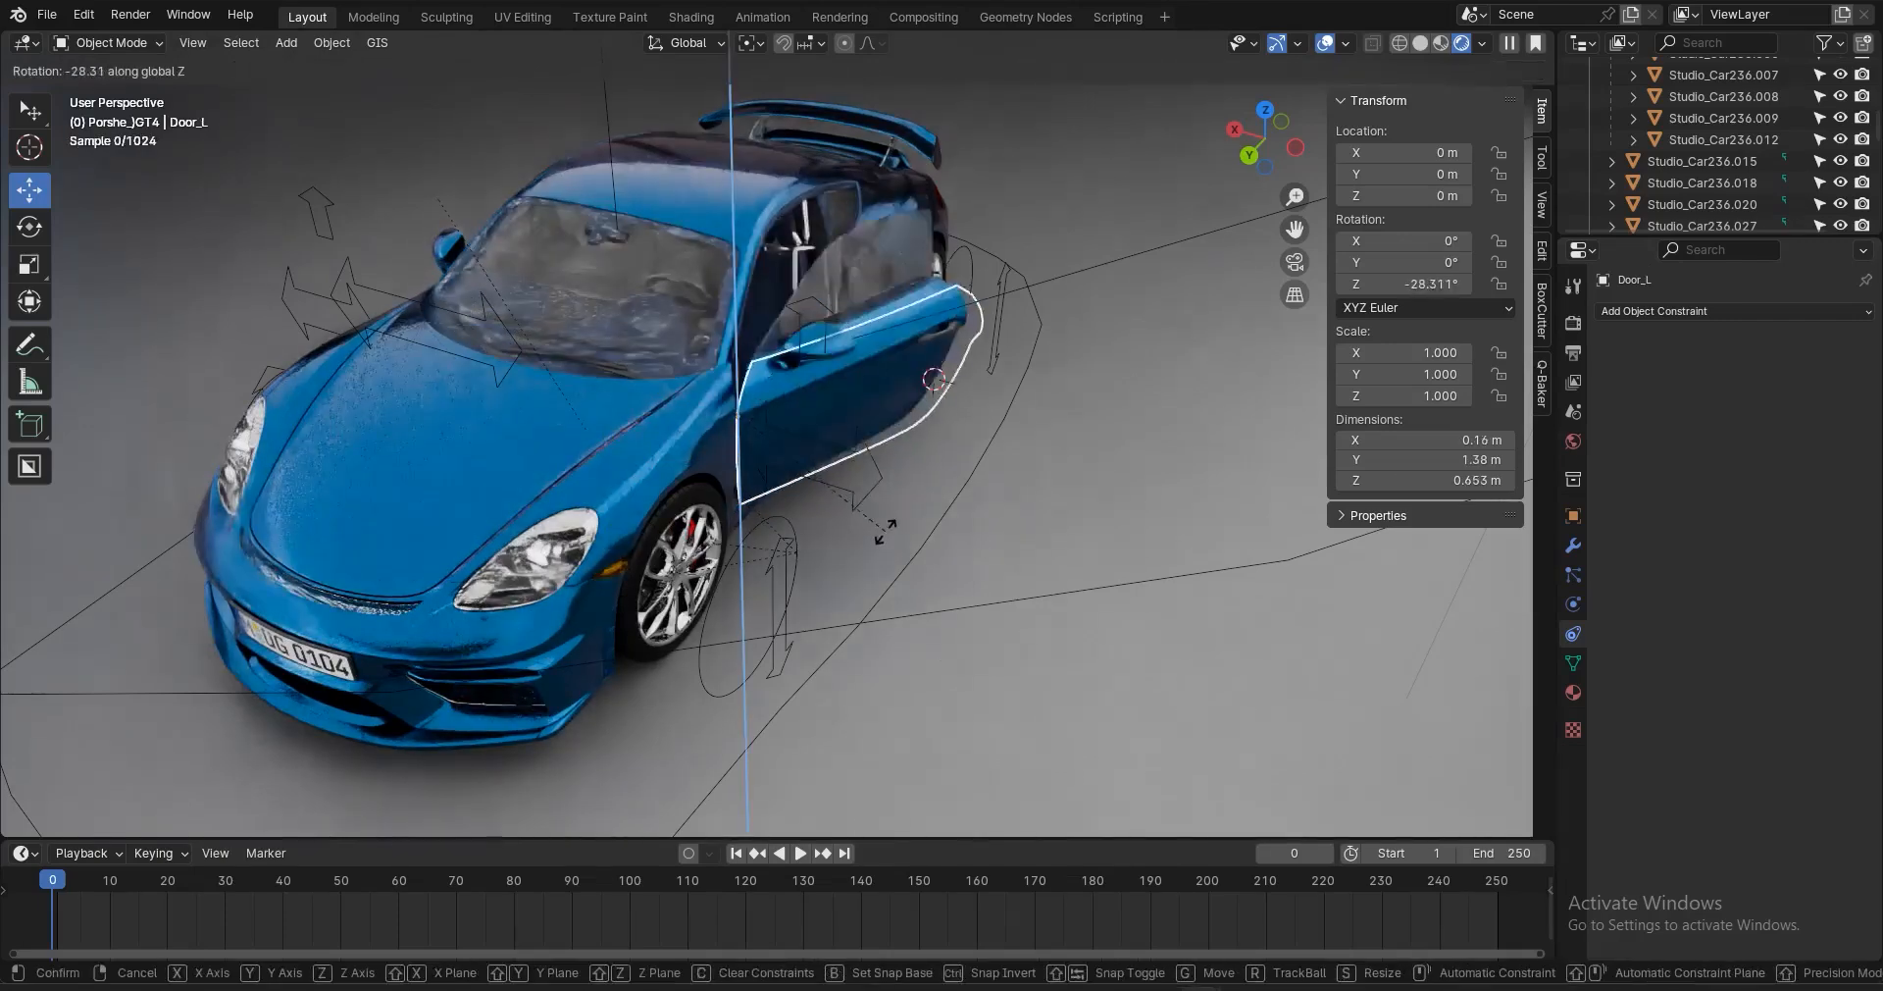
right_click(937, 536)
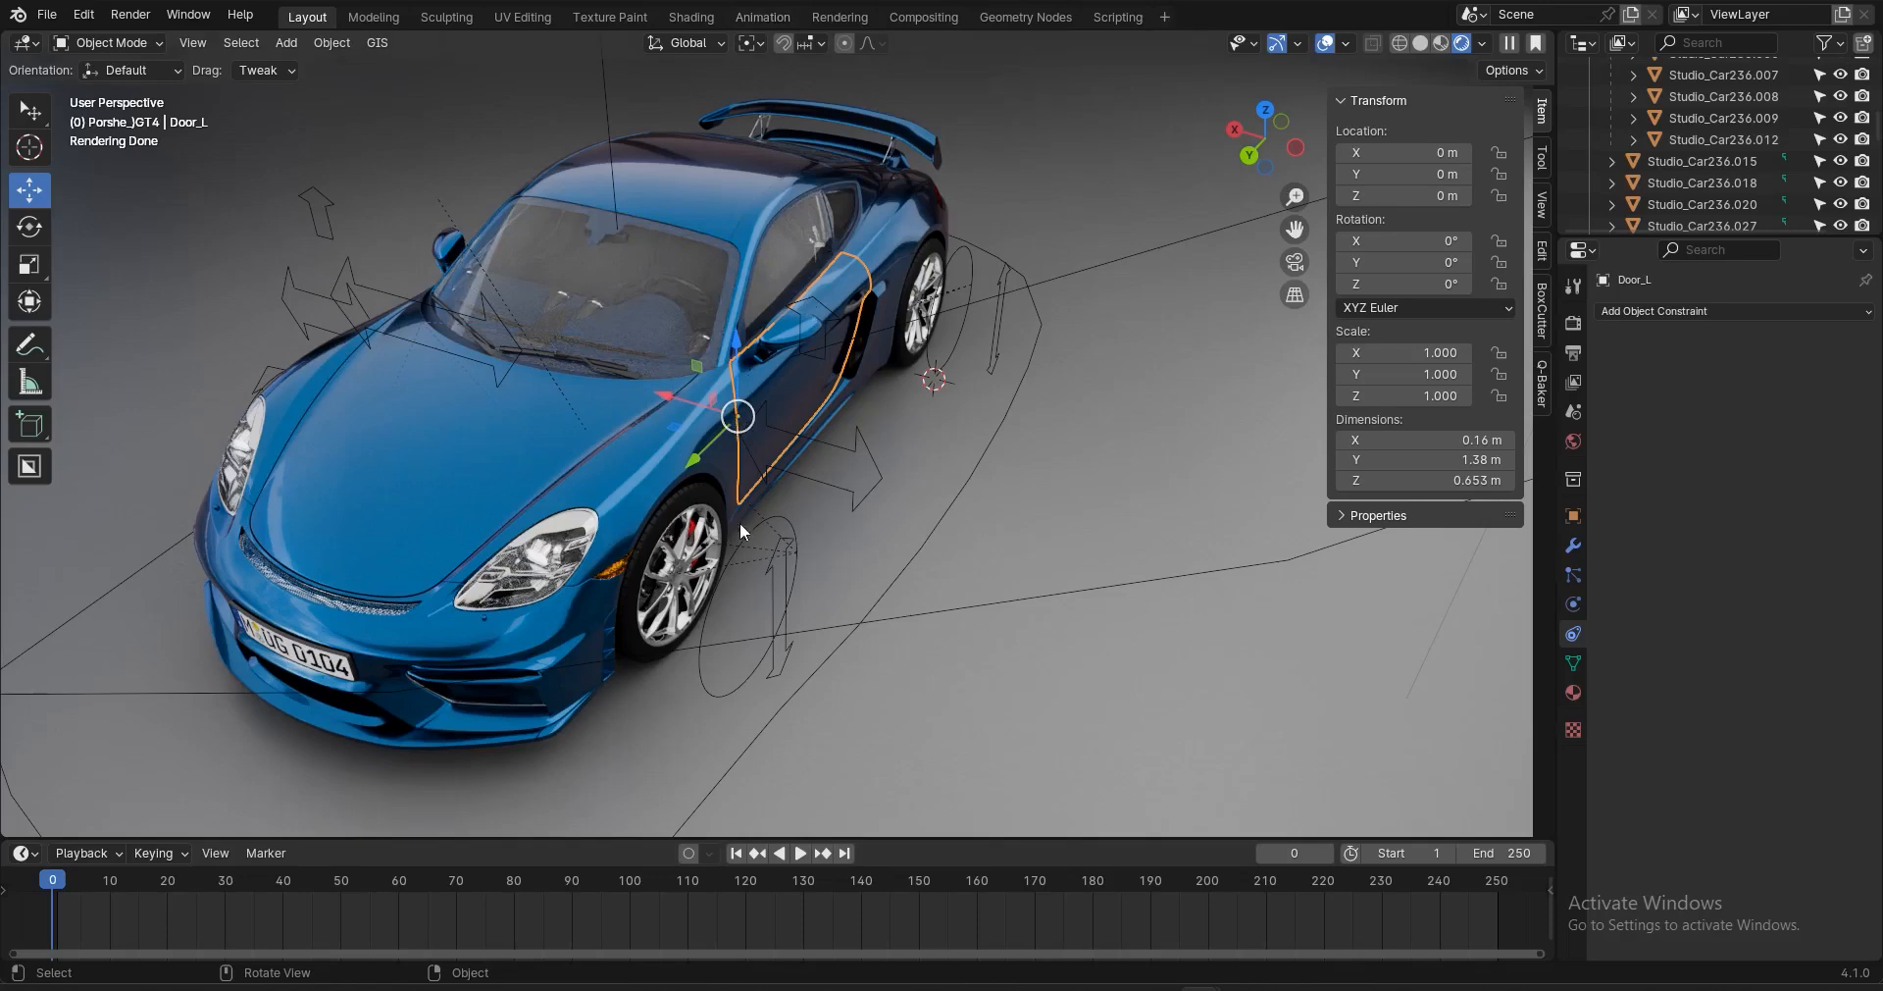
Add a Transformation object constraint to the left door mesh Door_L
left_click(838, 445)
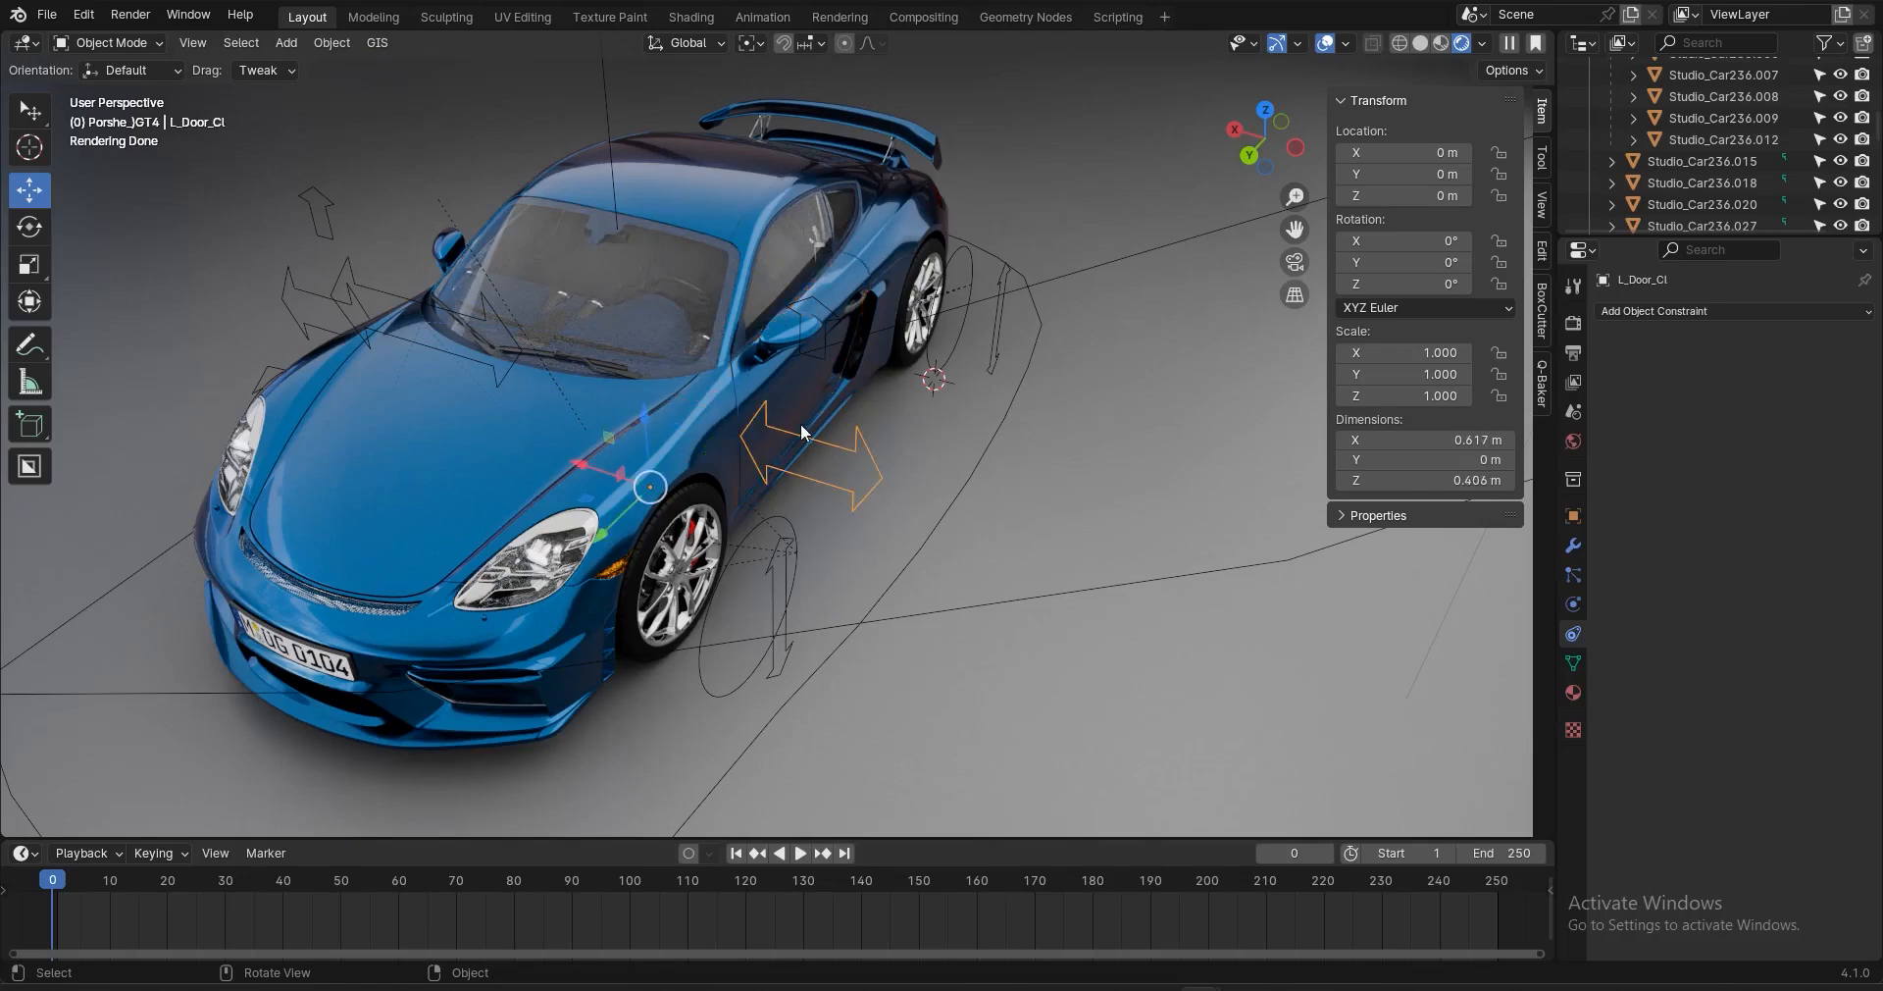
left_click(1667, 310)
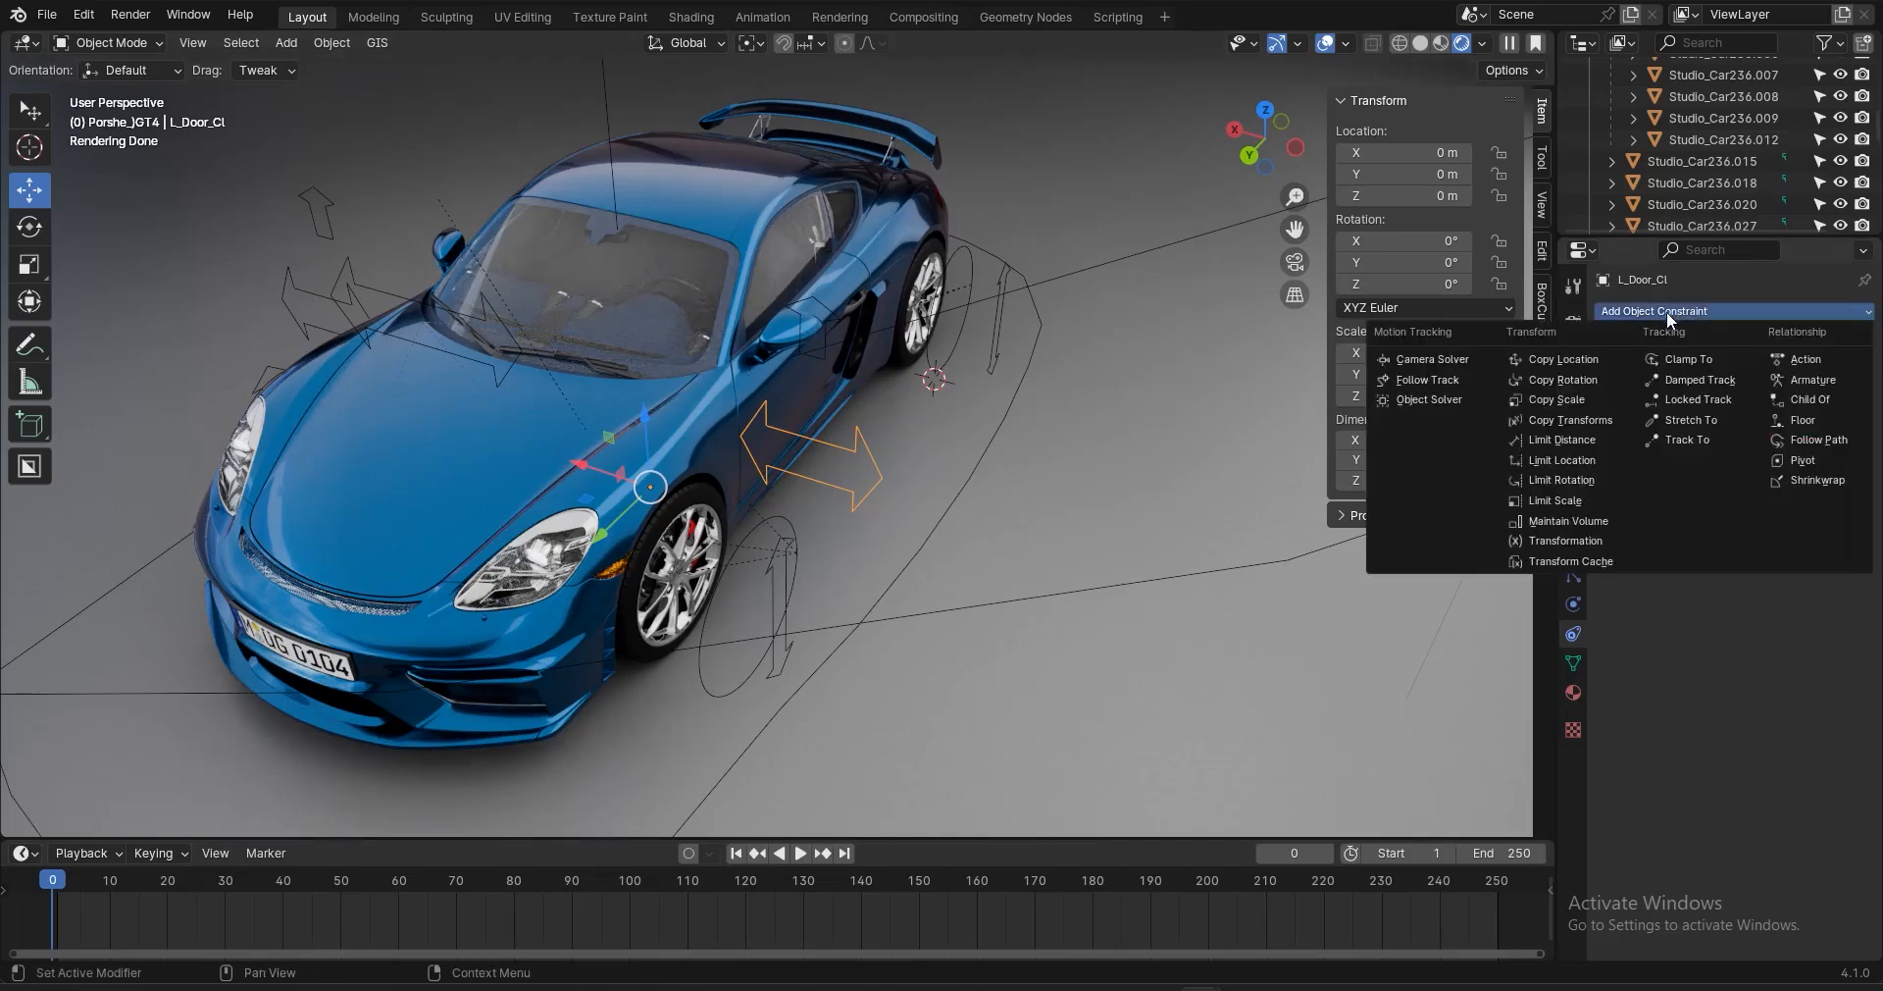
left_click(816, 379)
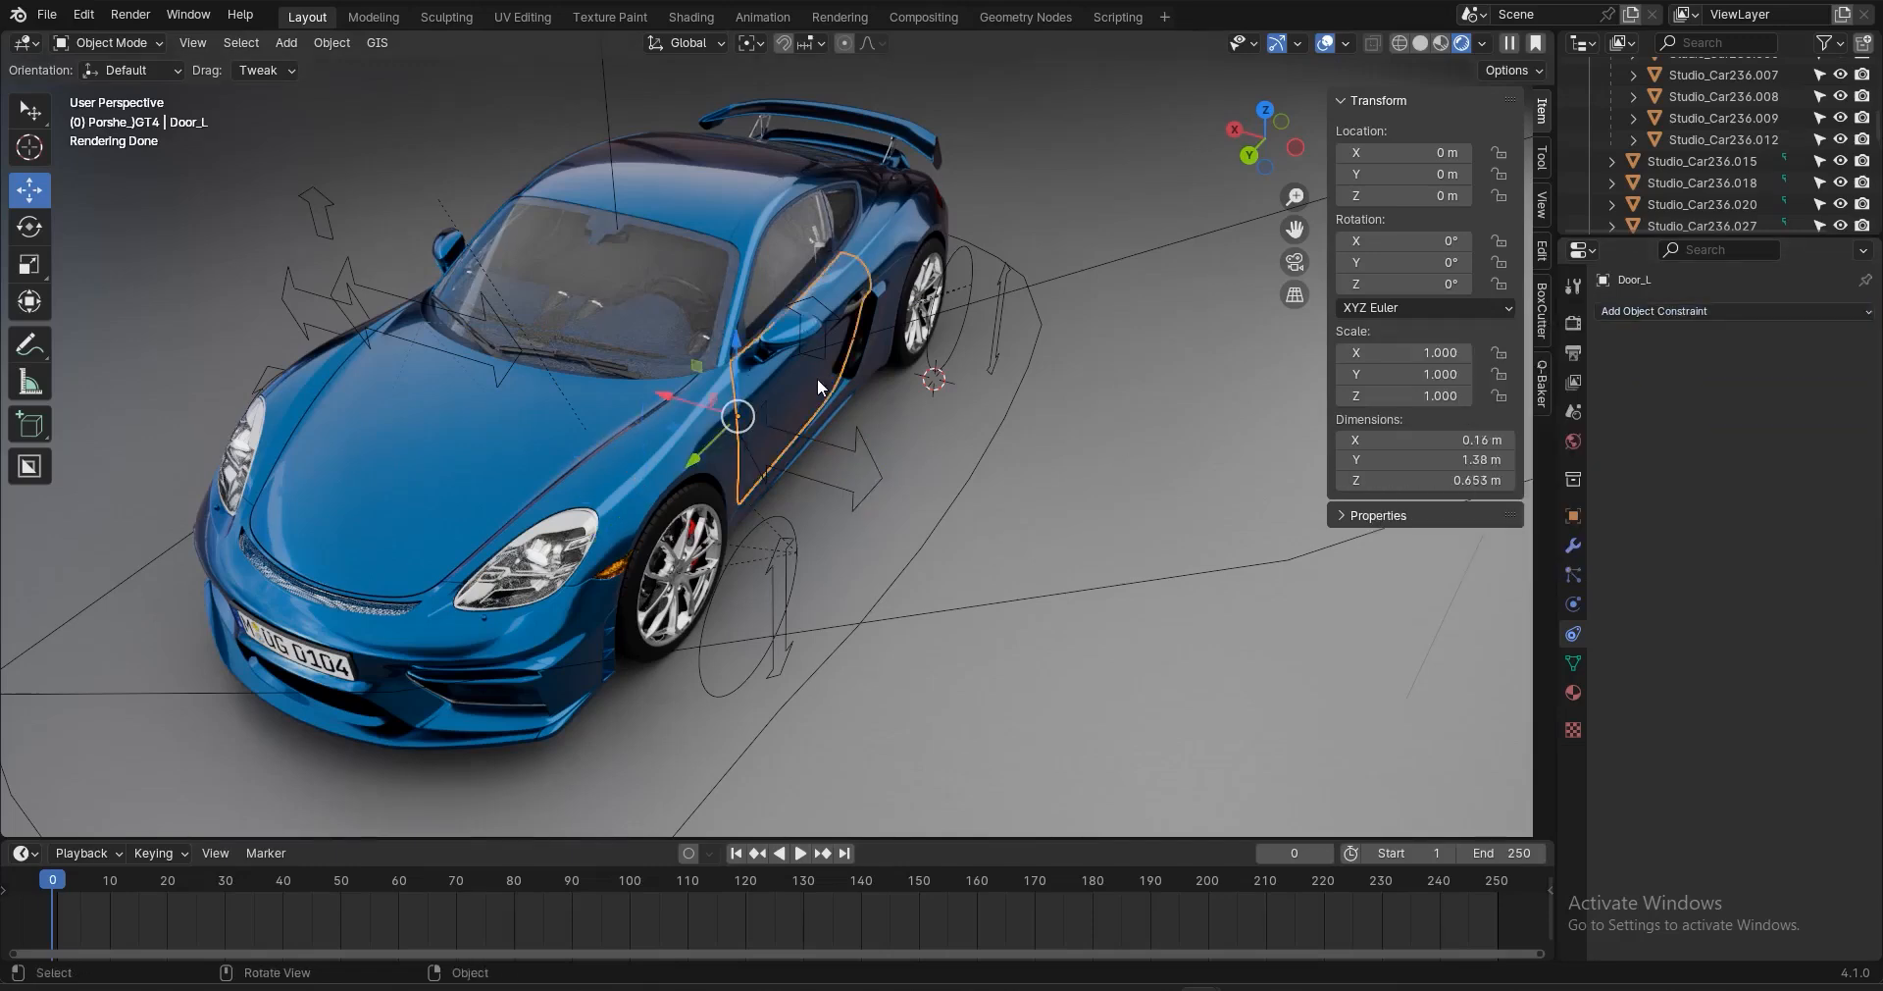
left_click(1733, 311)
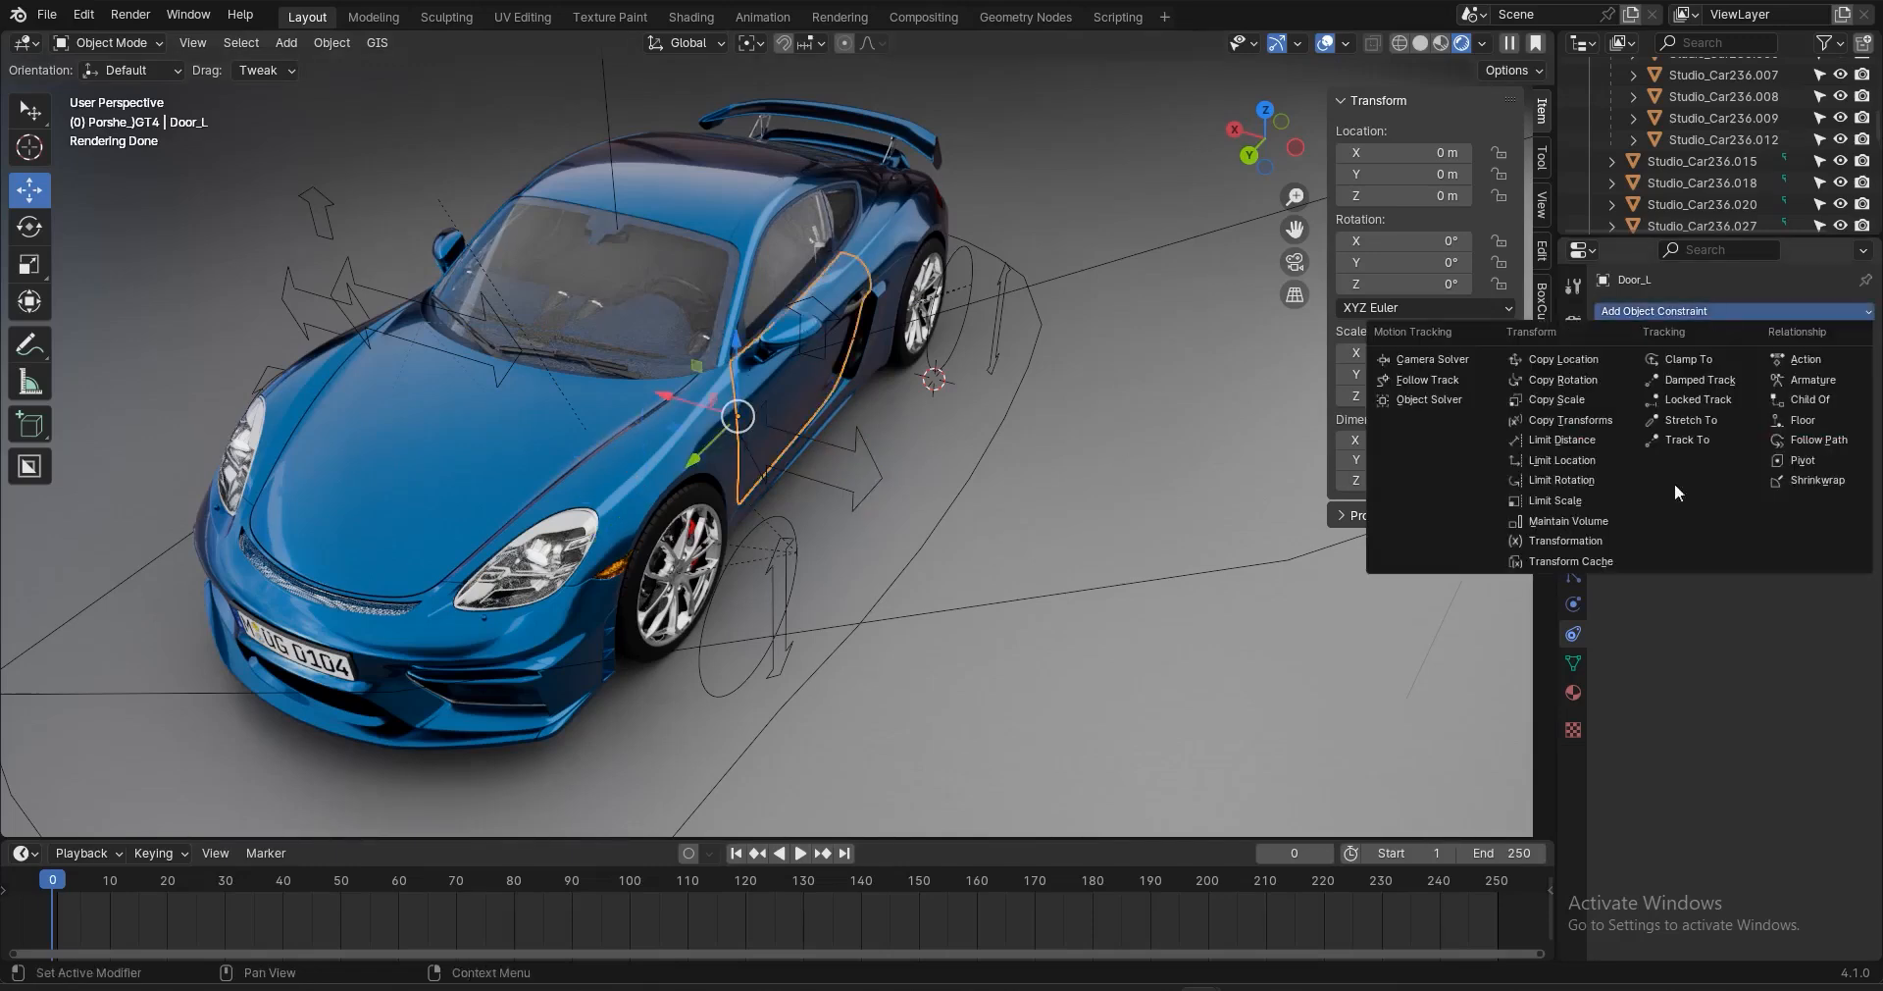
left_click(1591, 540)
Set the constraint's target and owner spaces to Local Space and pick the L_Door_Cl arrow controller as its target
left_click(1771, 422)
left_click(1761, 484)
left_click(1756, 445)
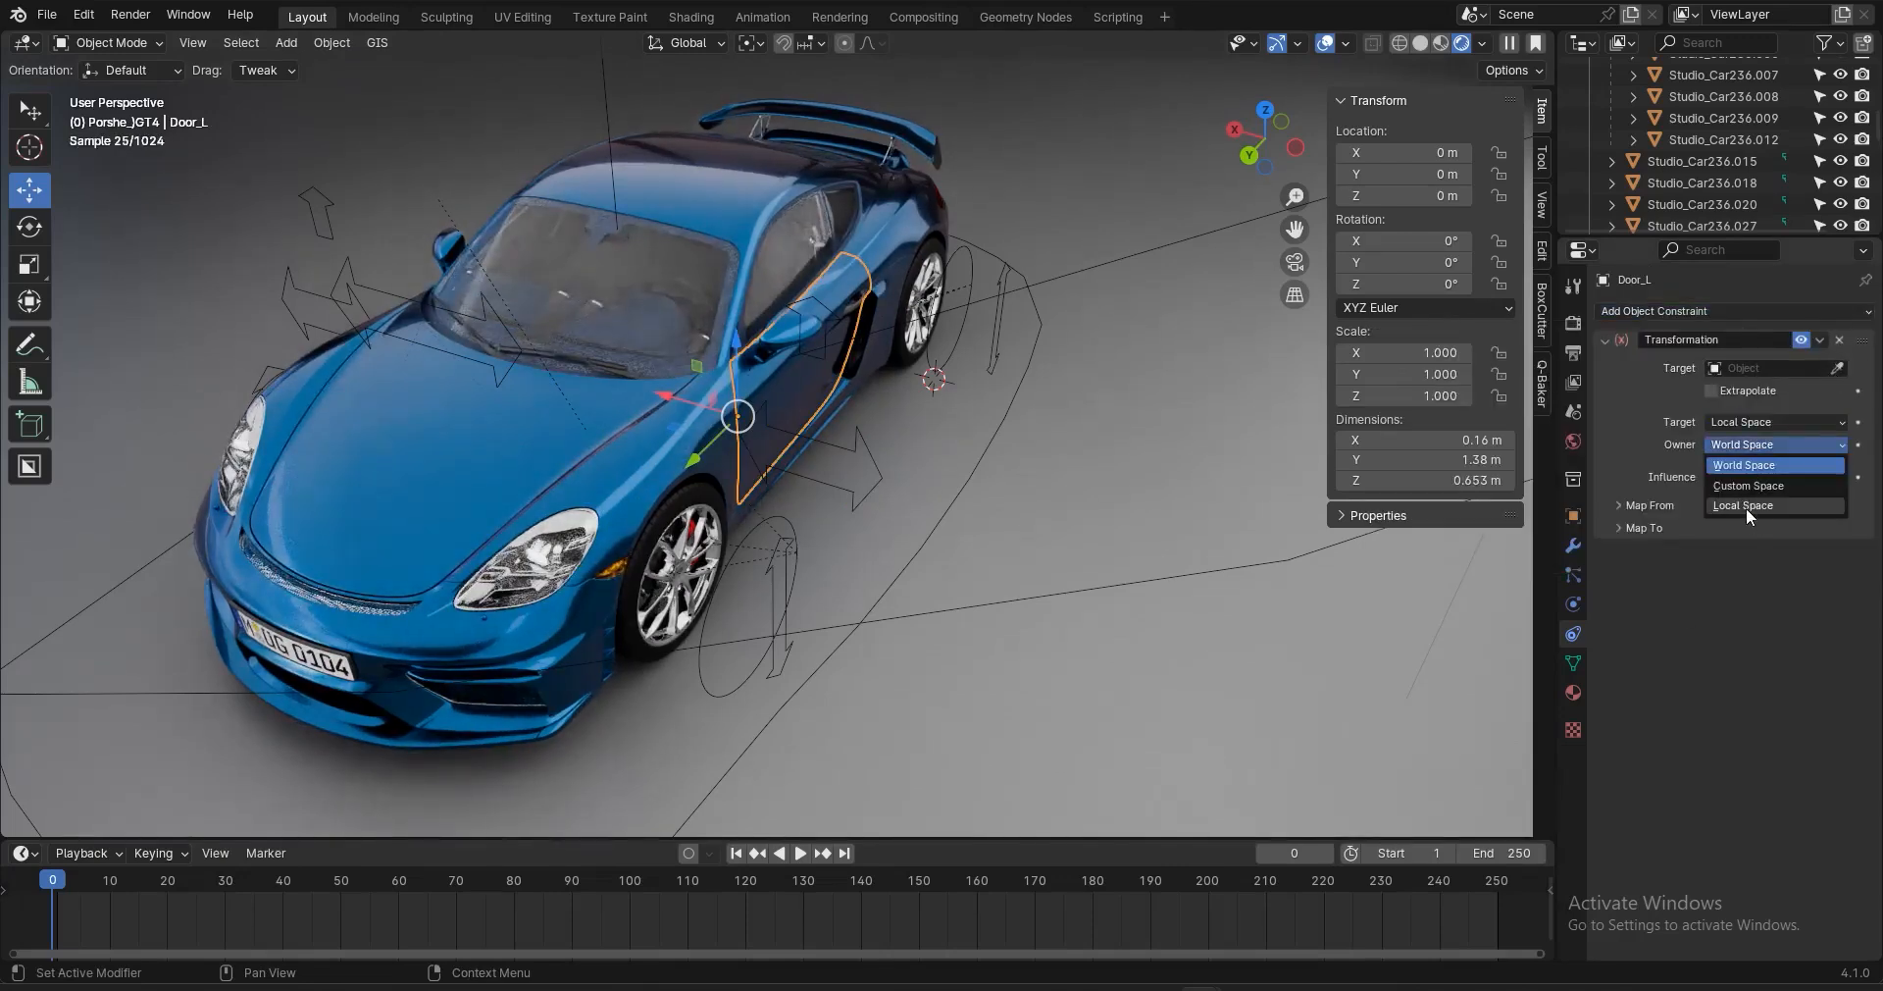
left_click(1747, 505)
left_click(1837, 368)
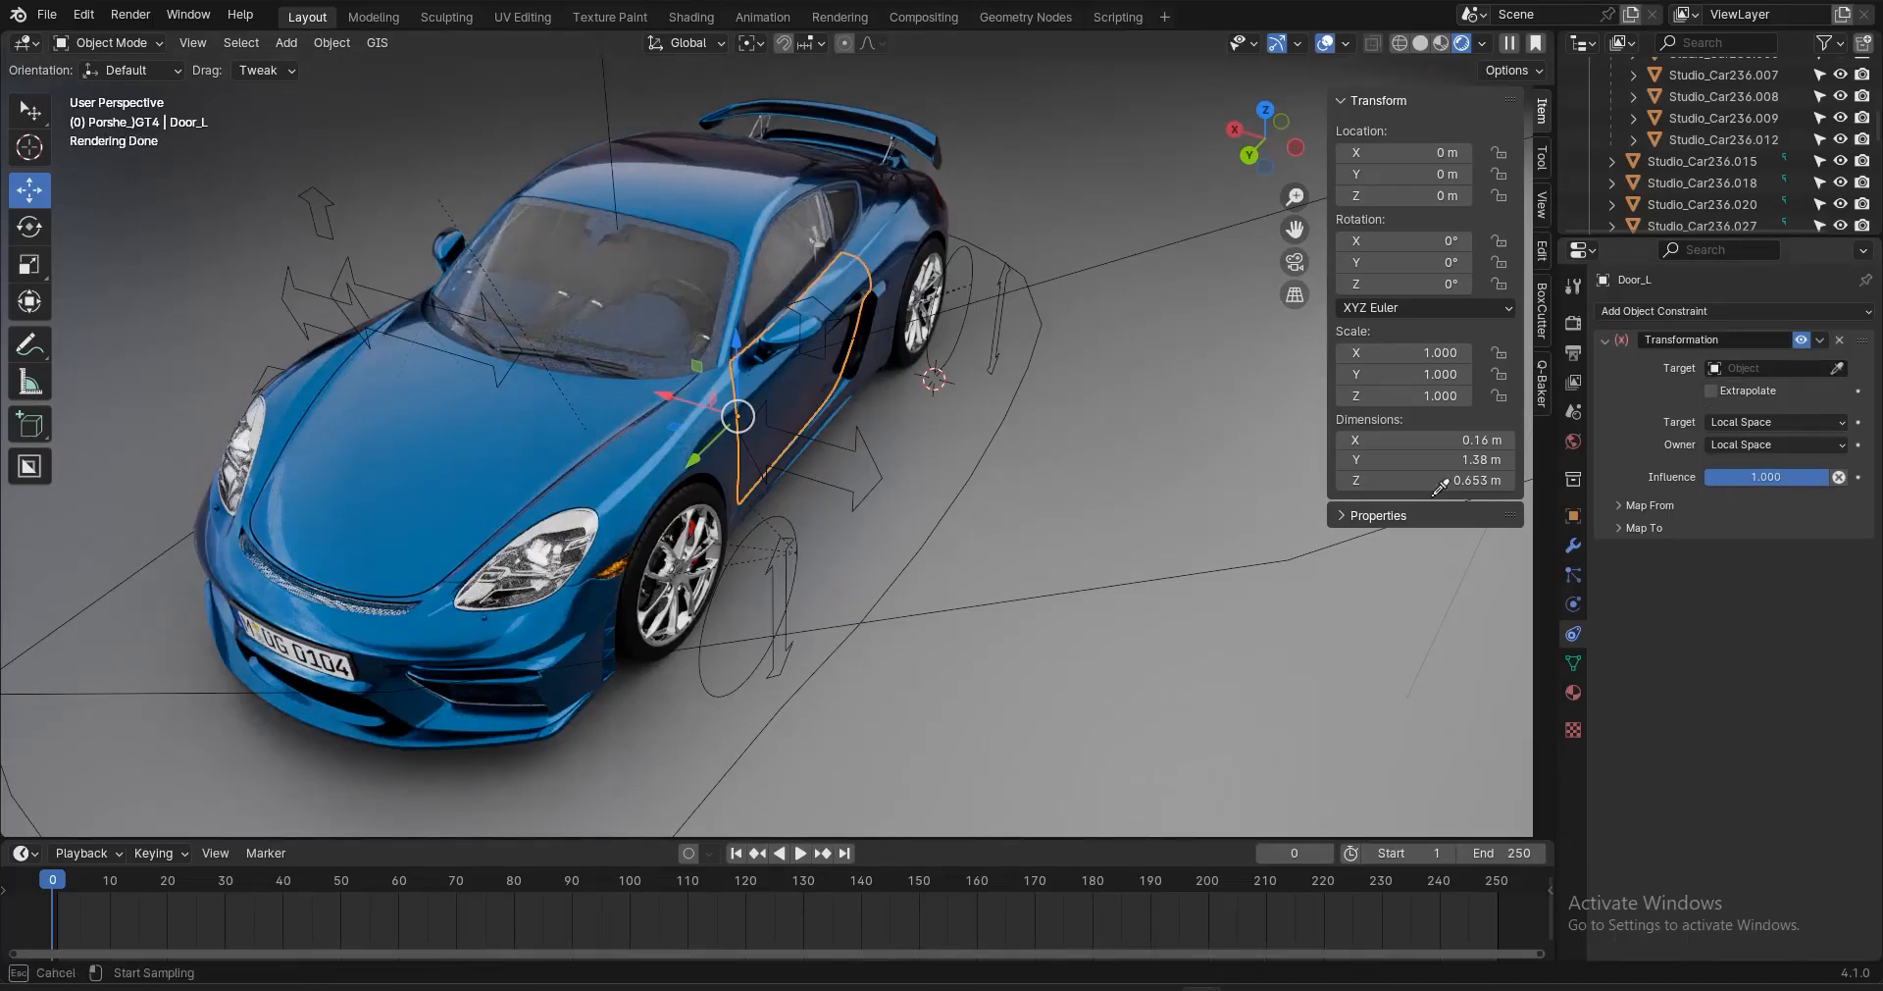
left_click(879, 453)
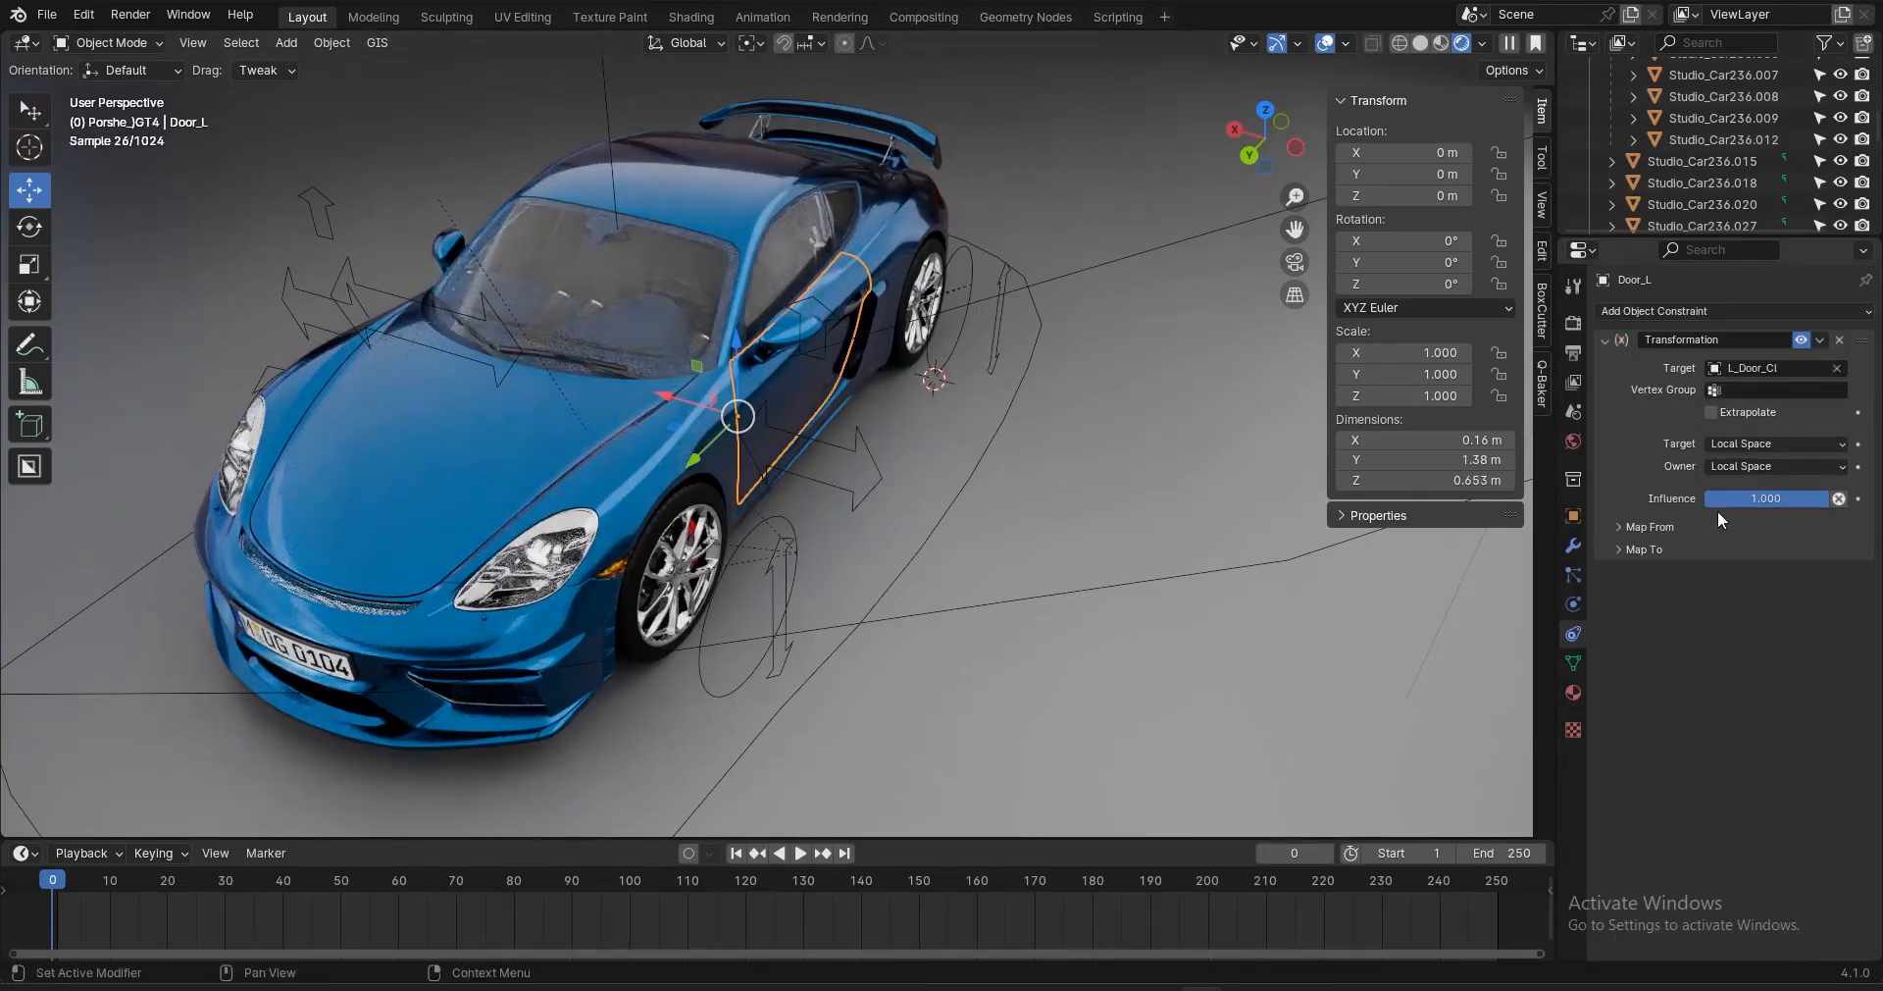
Expand the left door constraint's Map From and Map To settings and switch Map To to Rotation
left_click(1652, 528)
left_click(1648, 703)
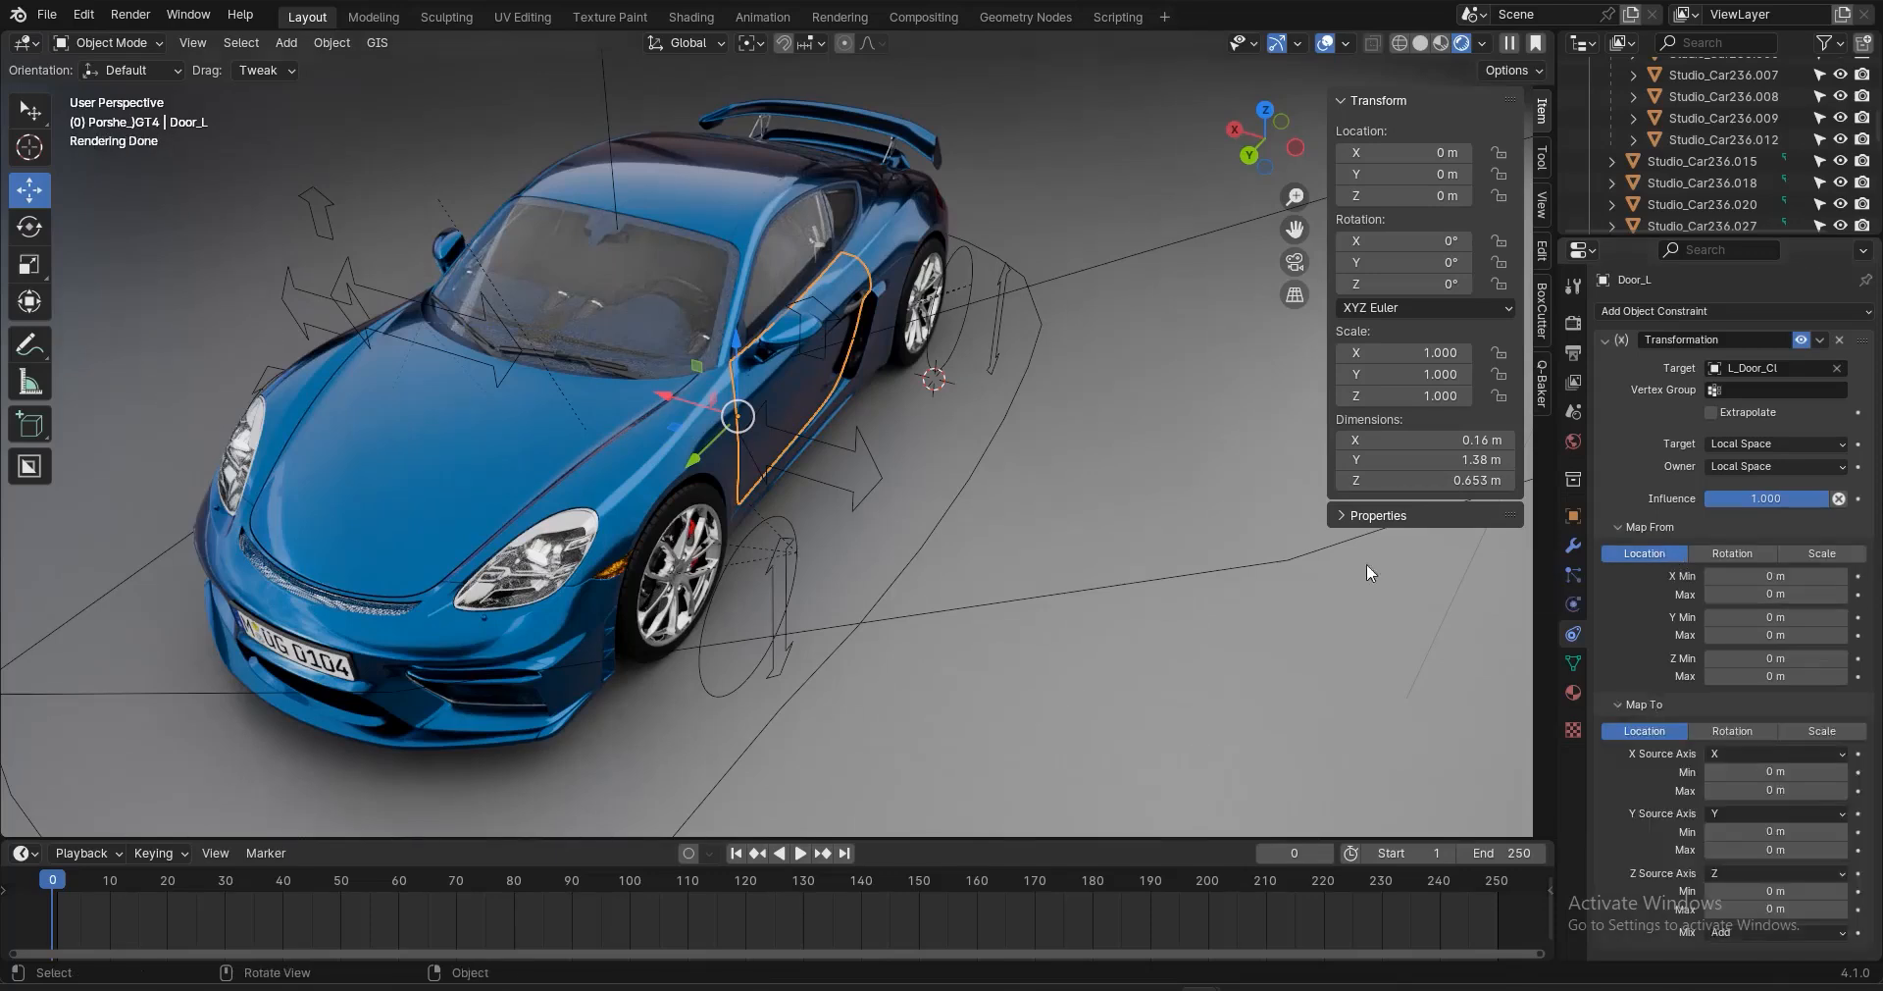
left_click(1744, 729)
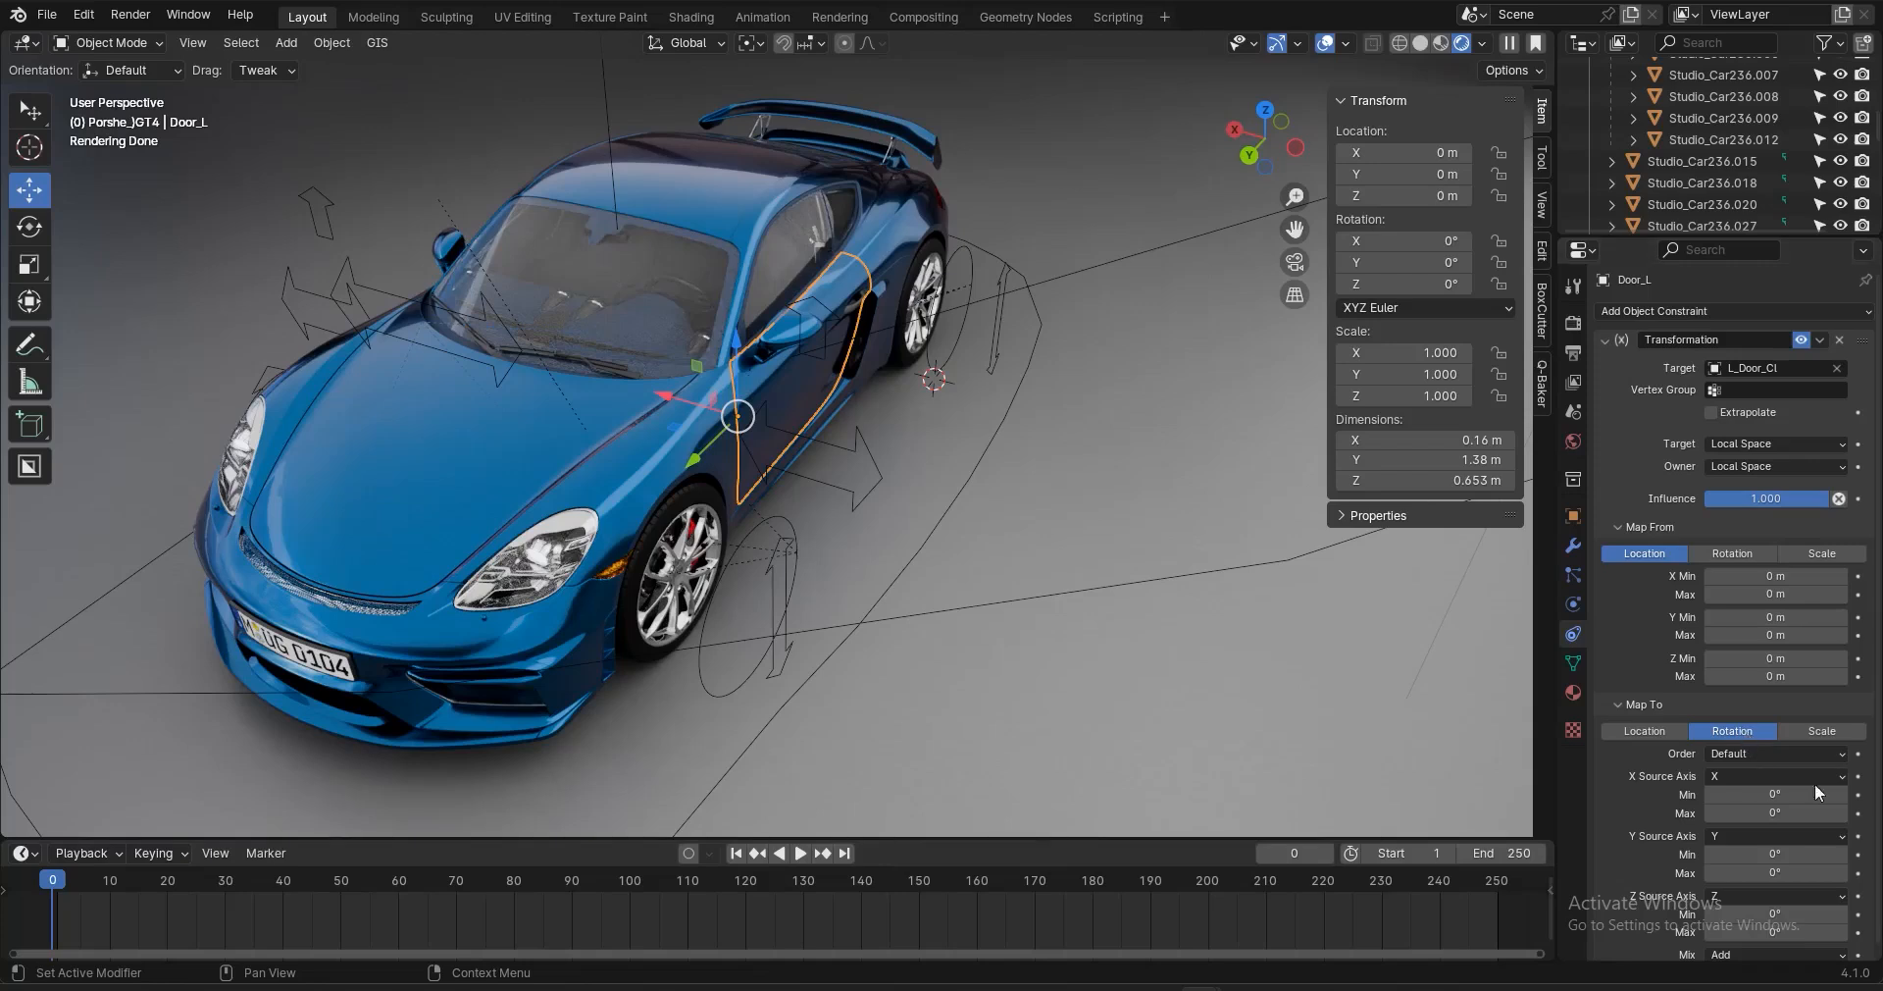
left_click(852, 445)
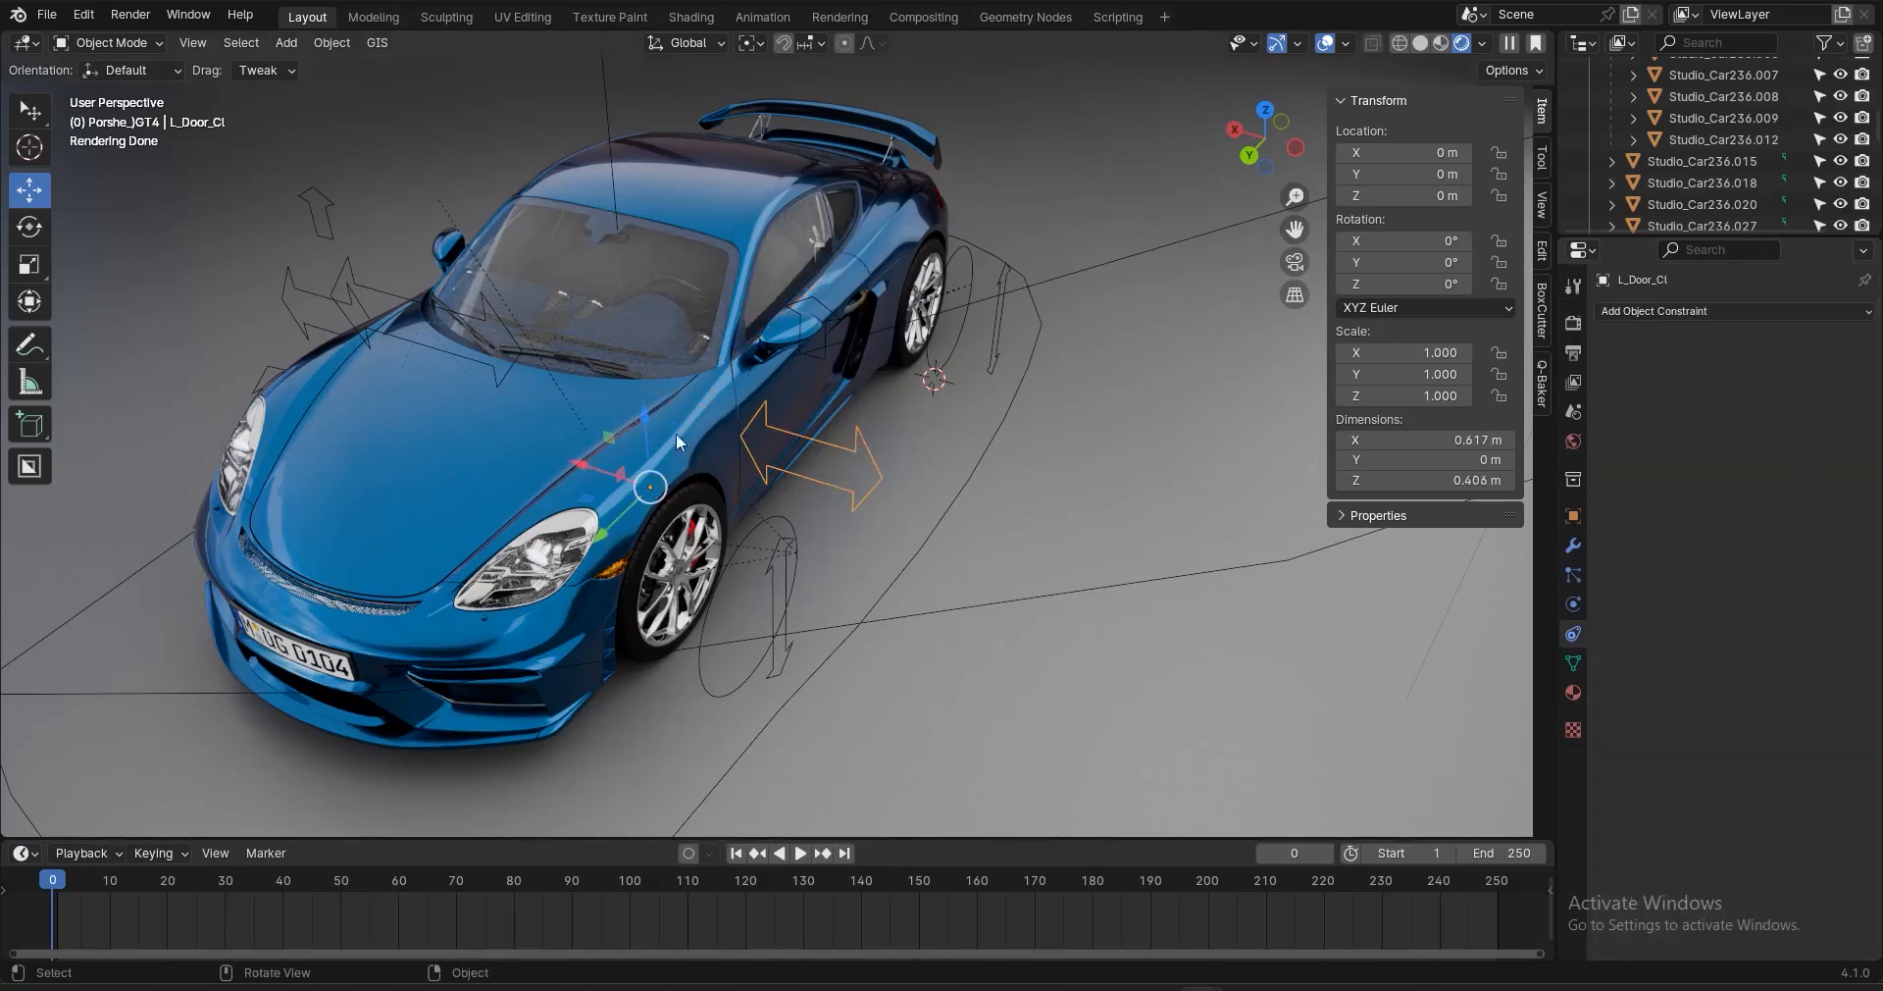
left_click(803, 394)
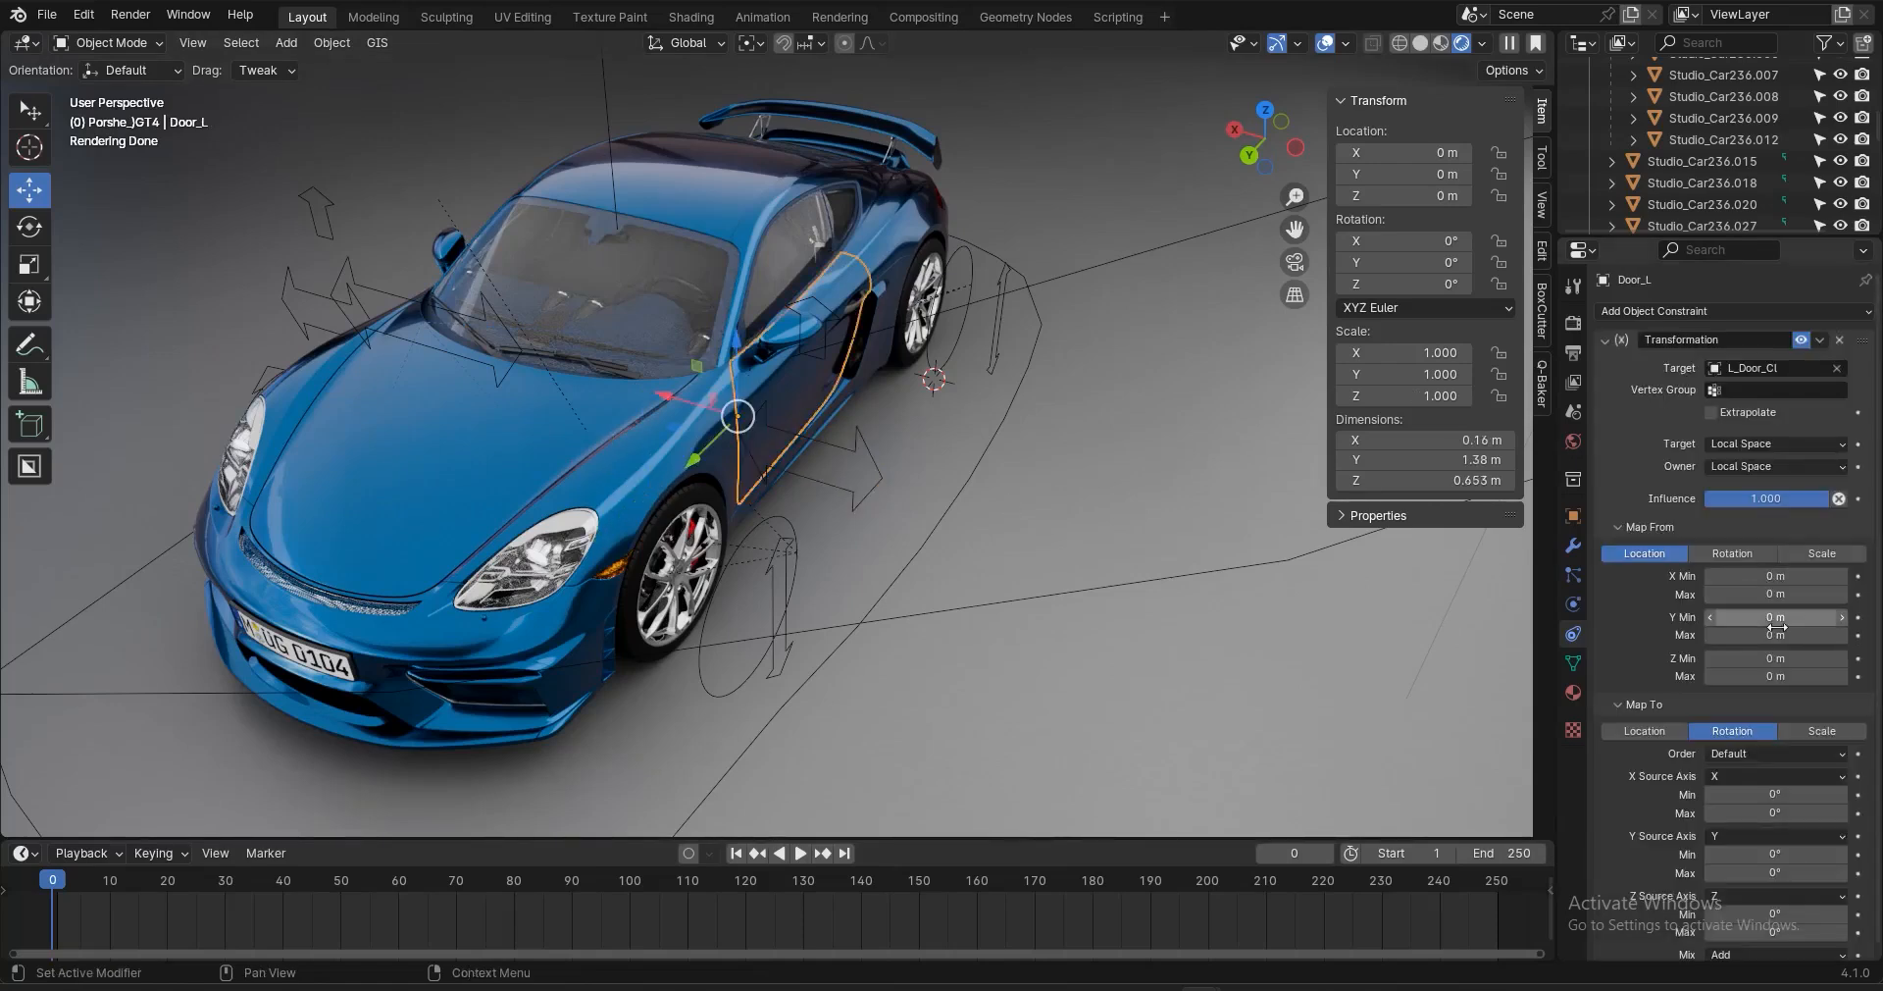
Set the Map From location X Min of the left door's constraint to -0.3 m
left_click(1774, 577)
type("-0.3")
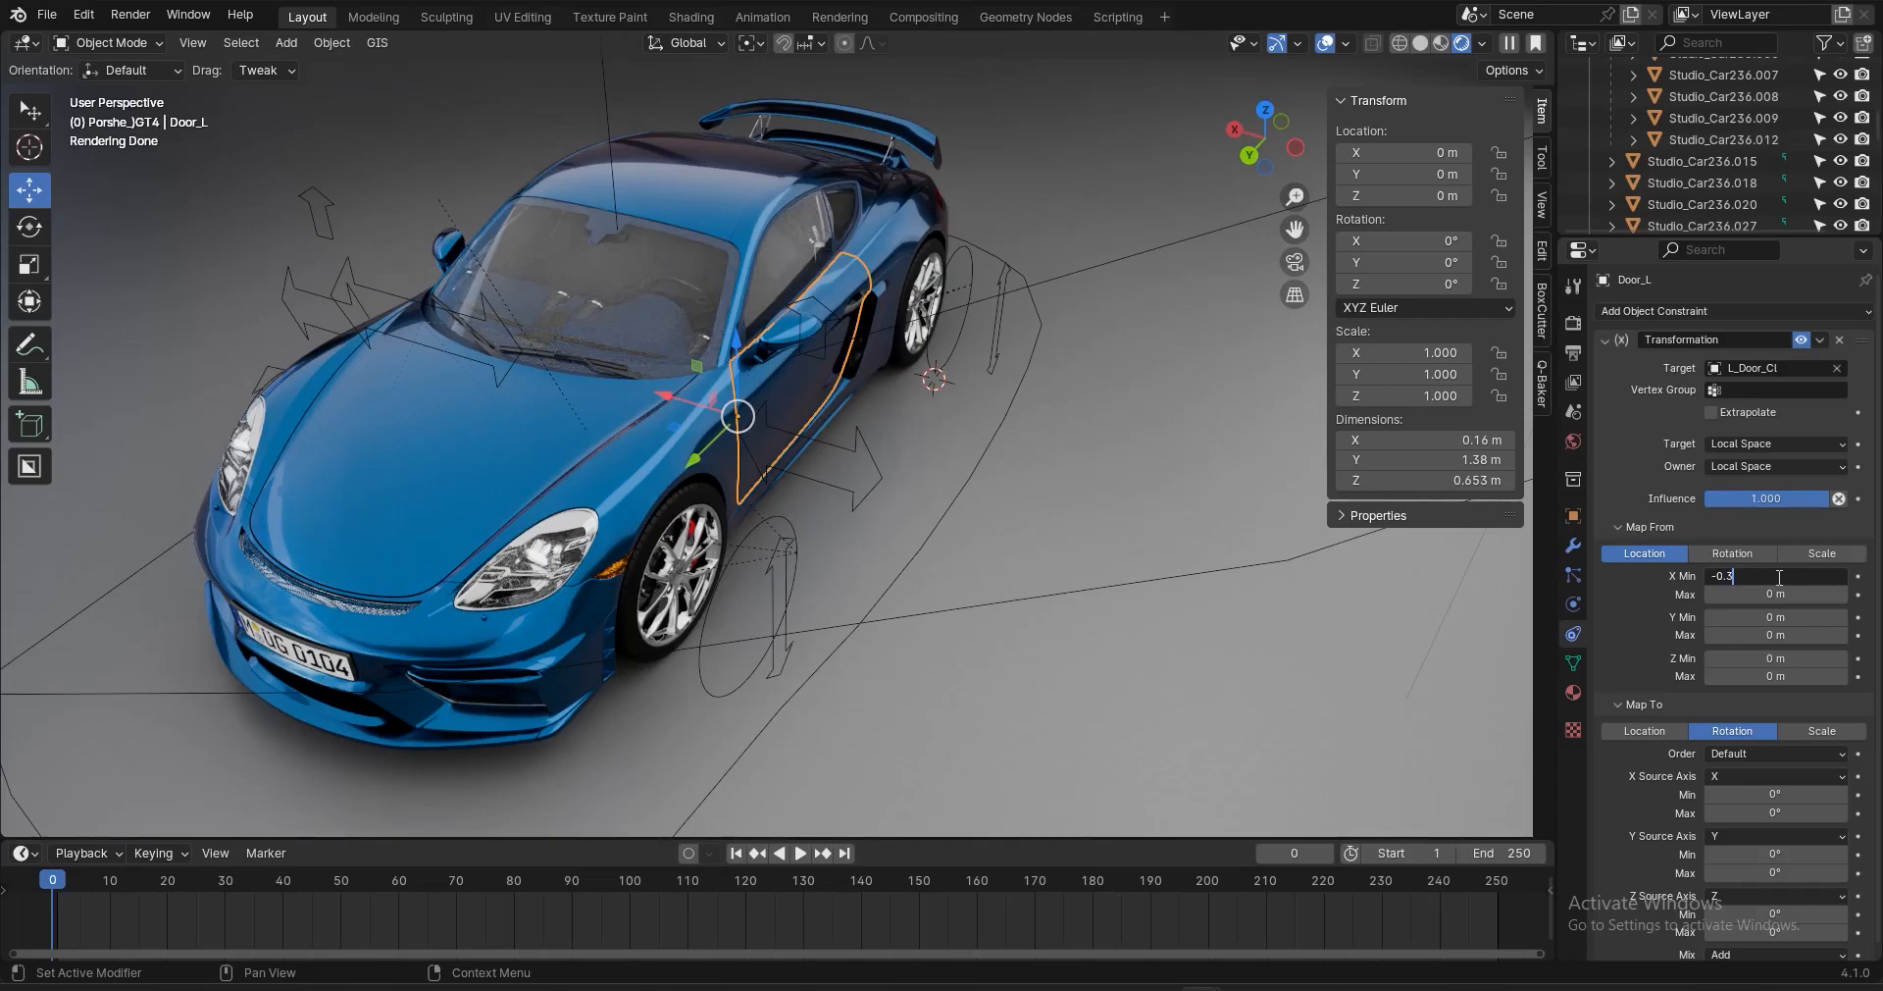
key("Return")
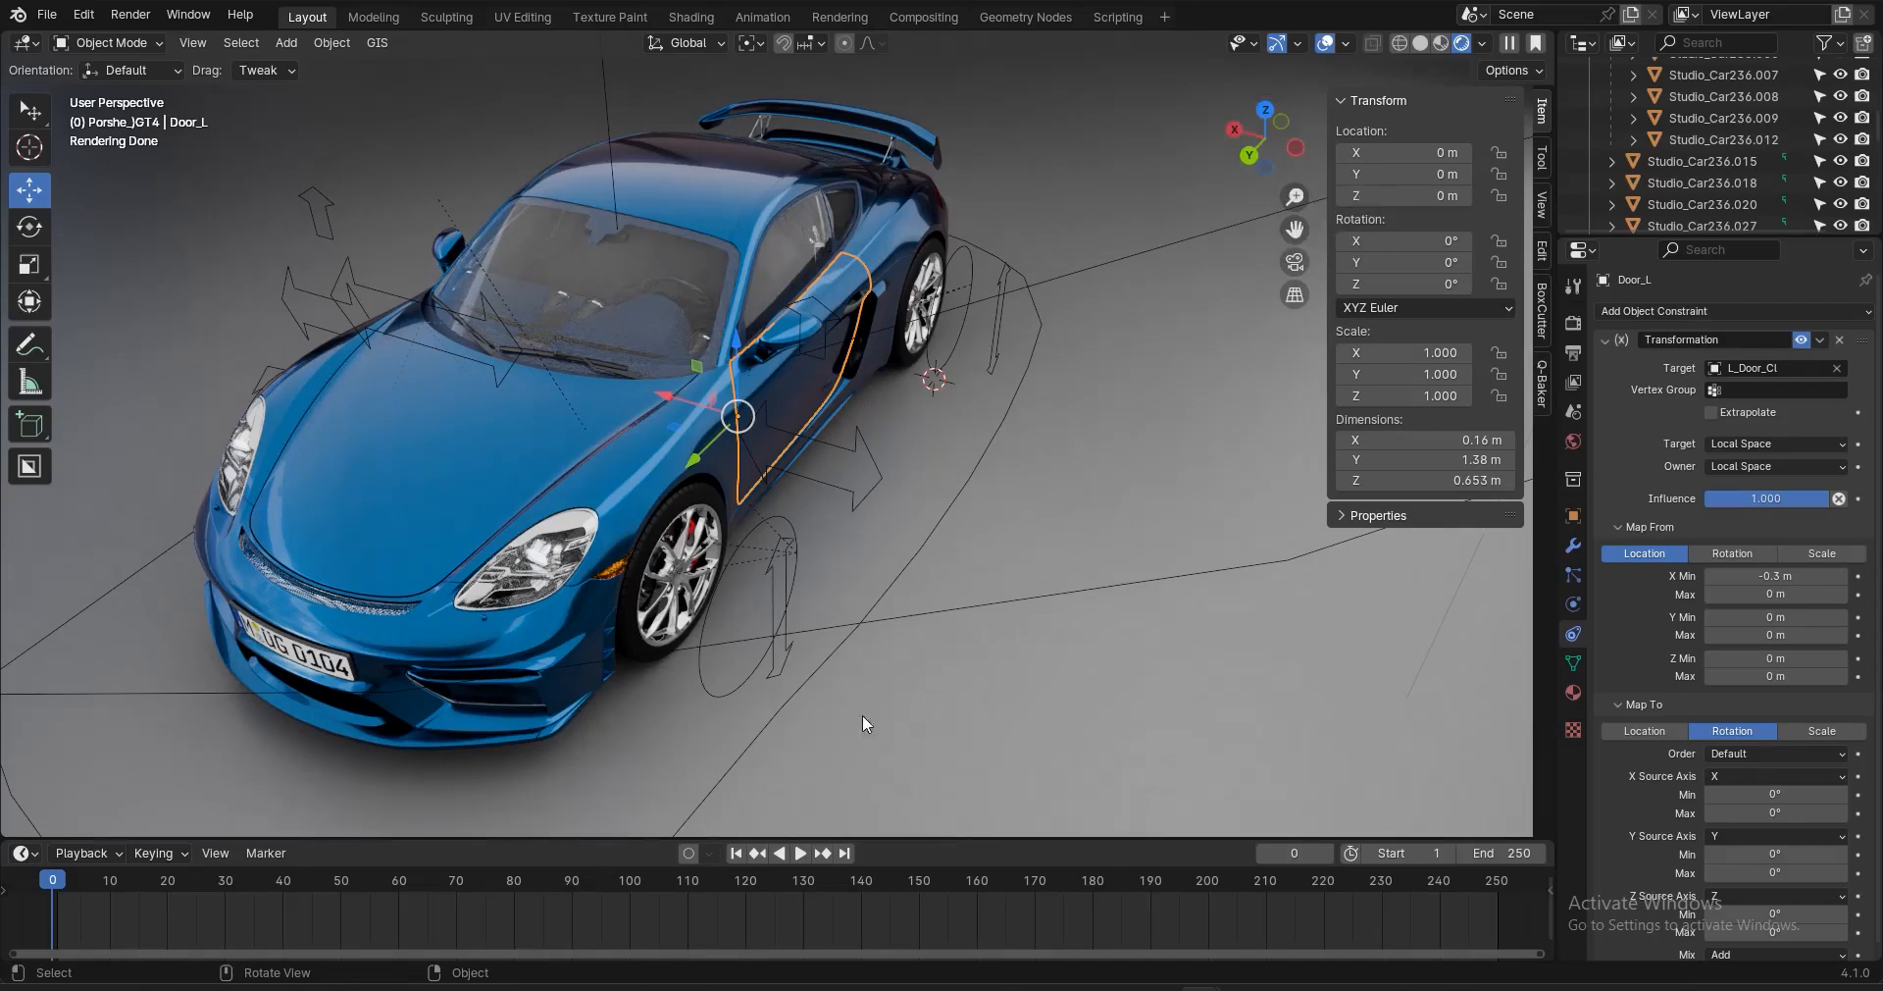
Set the Map To rotation's Z Source Axis to X and enter its minimum angle
scroll(1769, 889, "down", 1)
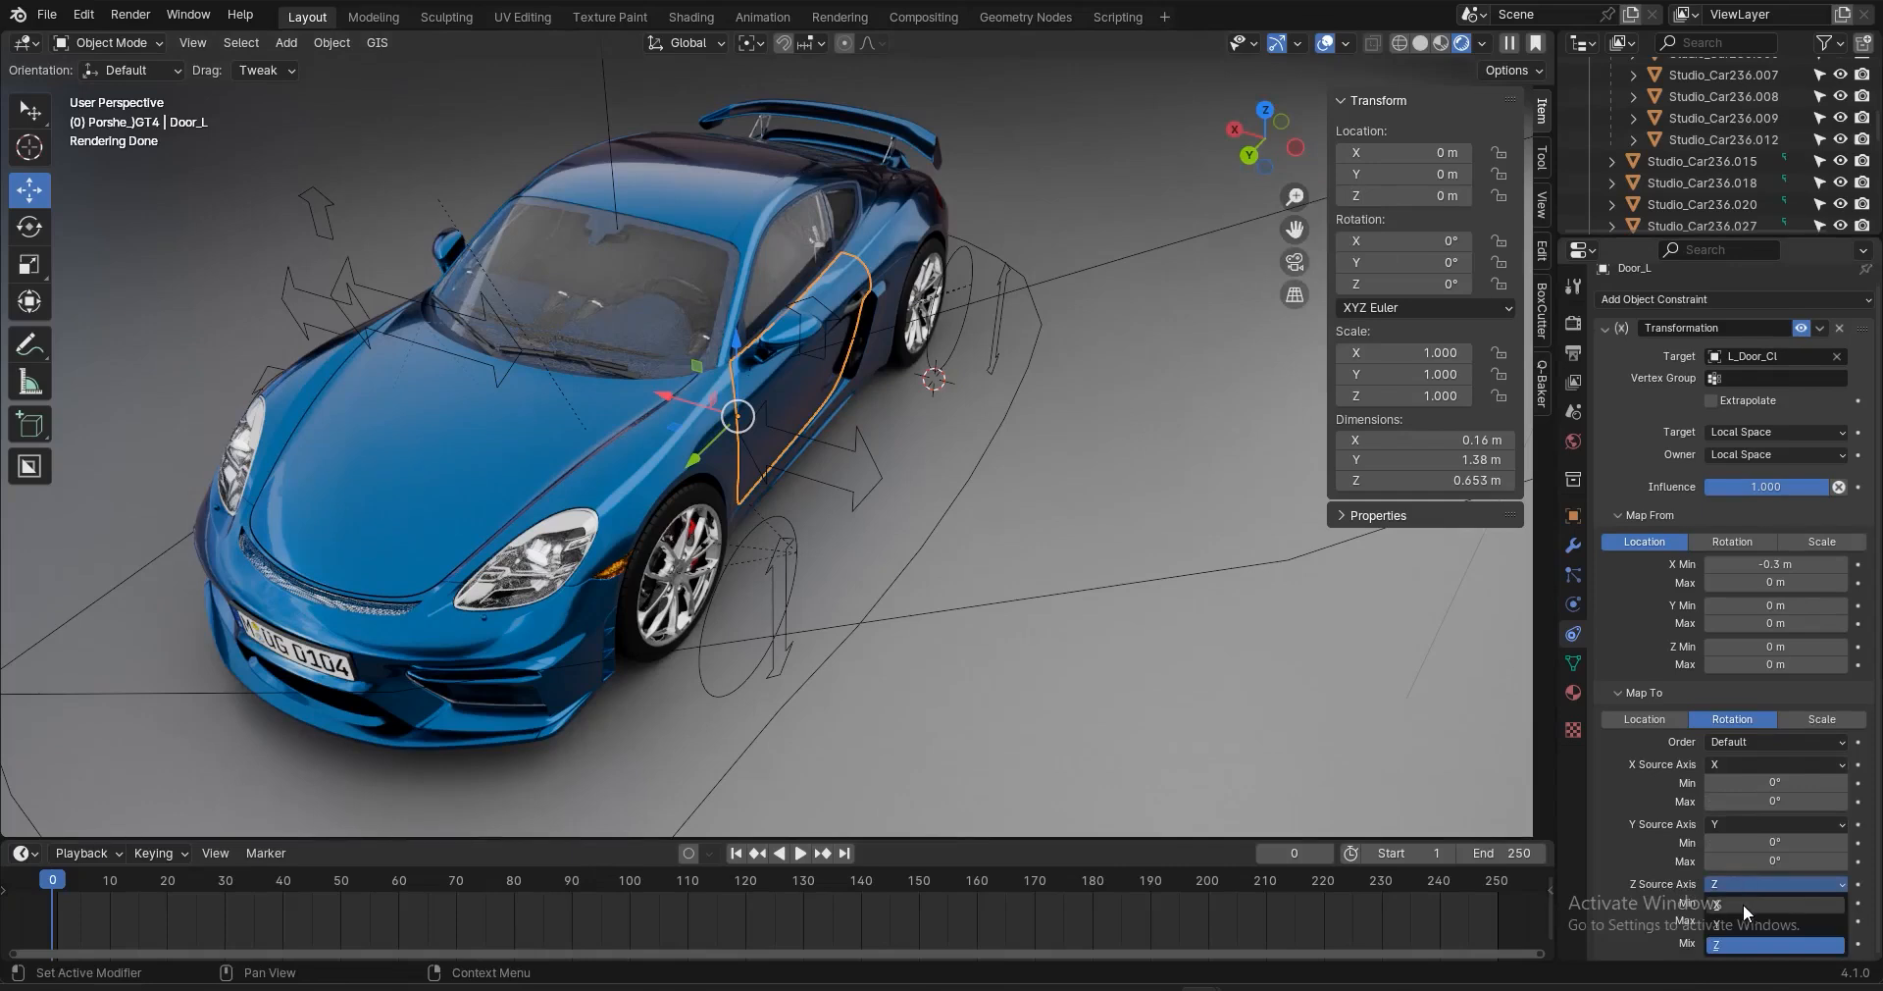
left_click(1744, 903)
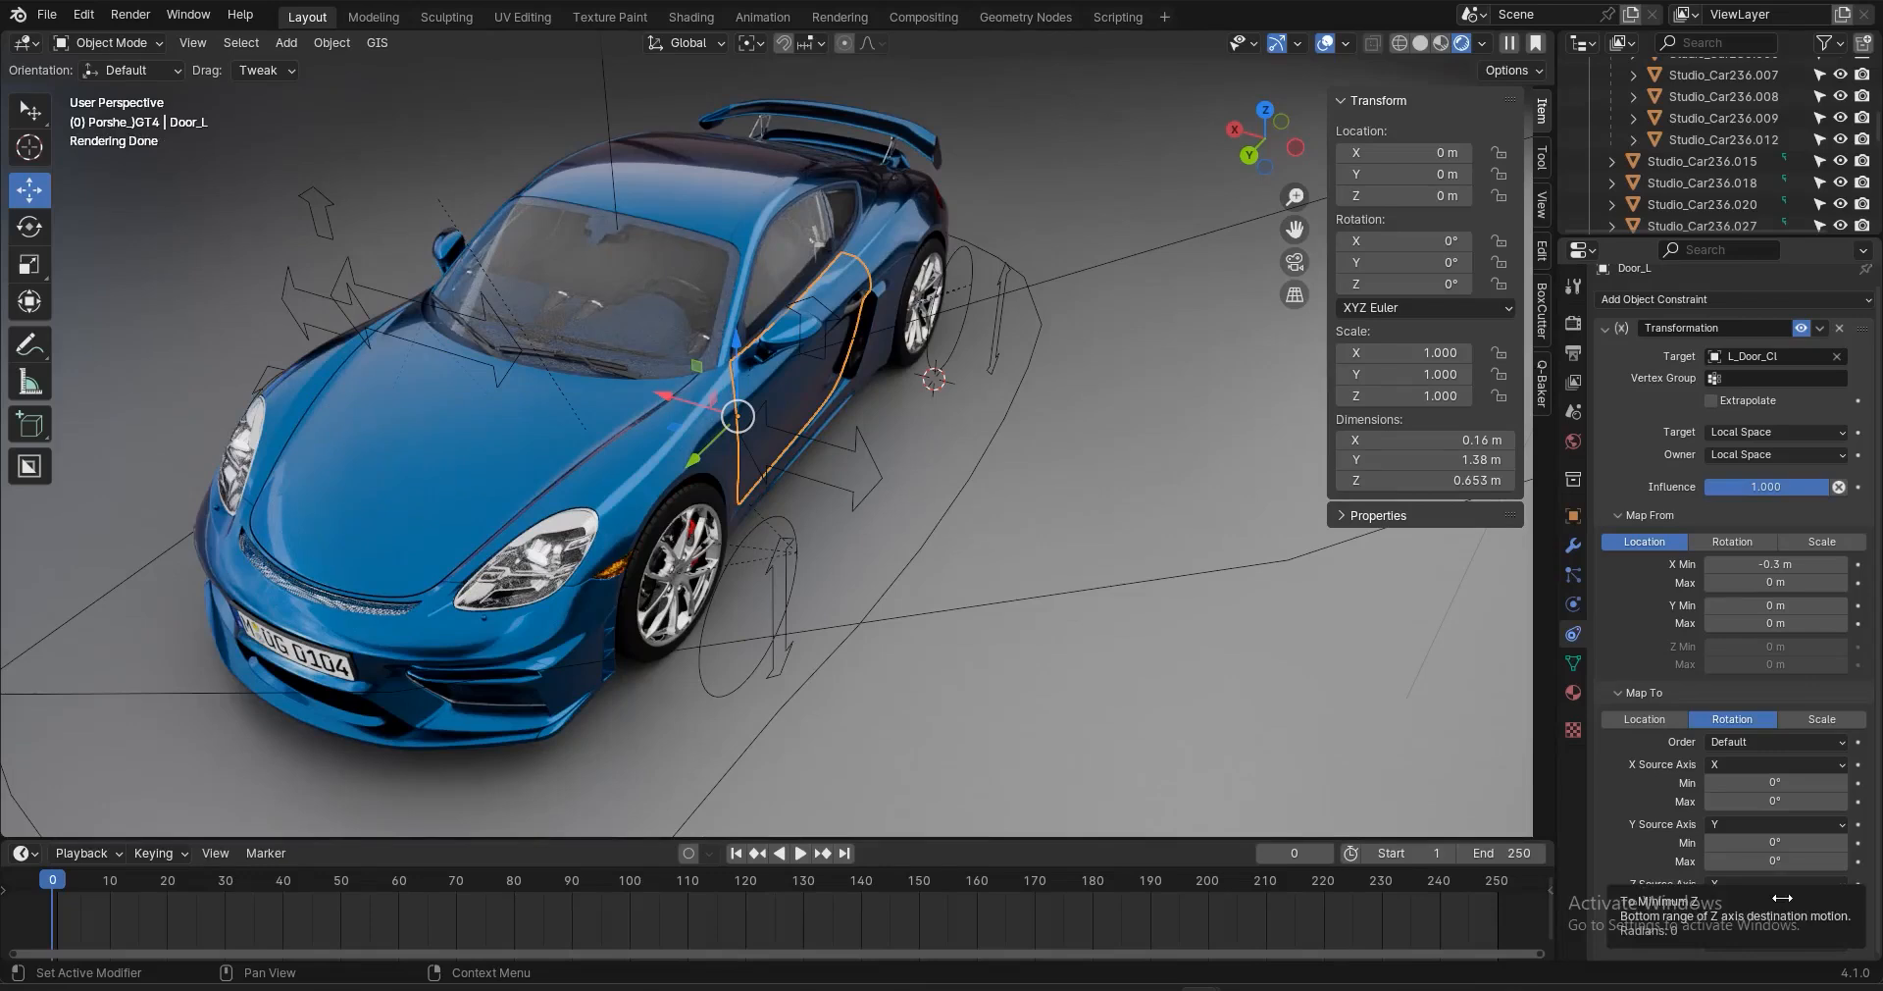
left_click(1776, 901)
key("Return")
Try moving the left door controller L_Door_Cl freely to test the door's response
left_click(849, 449)
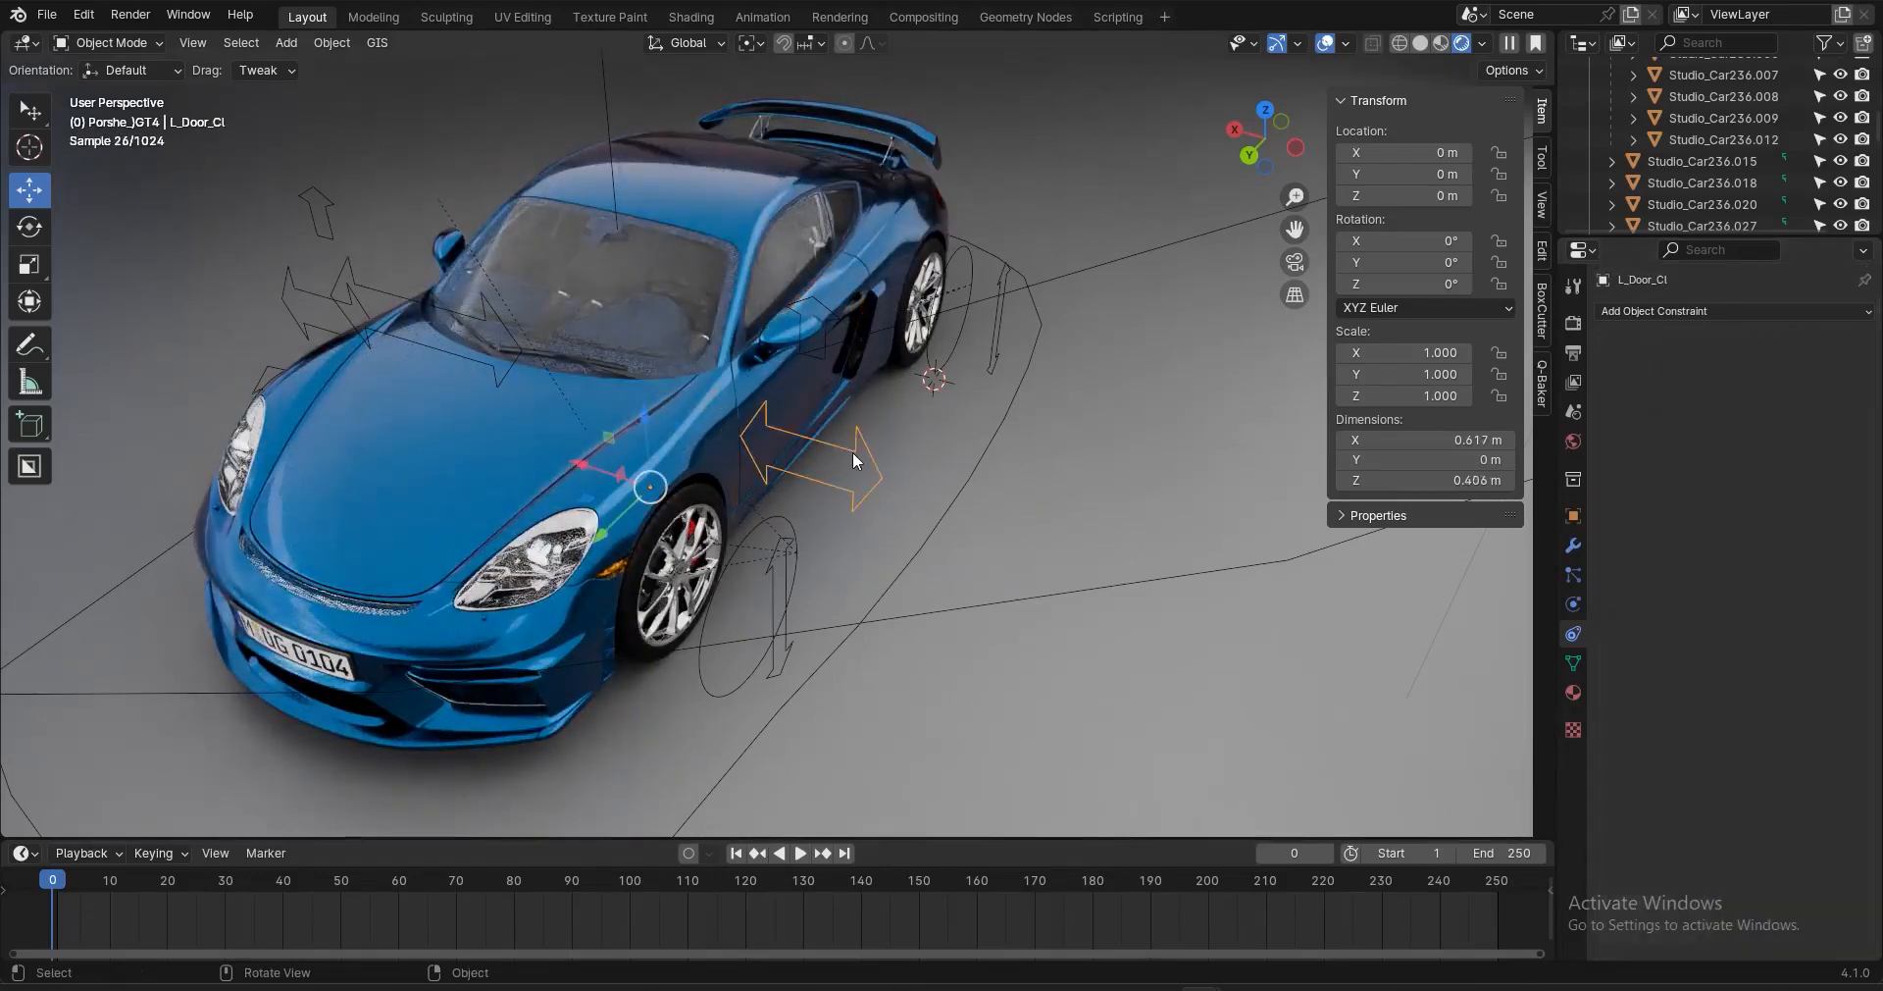
mouse_move(855, 451)
left_mouse_down()
mouse_move(907, 484)
mouse_move(731, 422)
mouse_move(1050, 538)
mouse_move(750, 400)
mouse_move(904, 444)
mouse_move(917, 465)
mouse_move(796, 404)
mouse_move(868, 457)
left_mouse_up()
right_click(867, 457)
key("g")
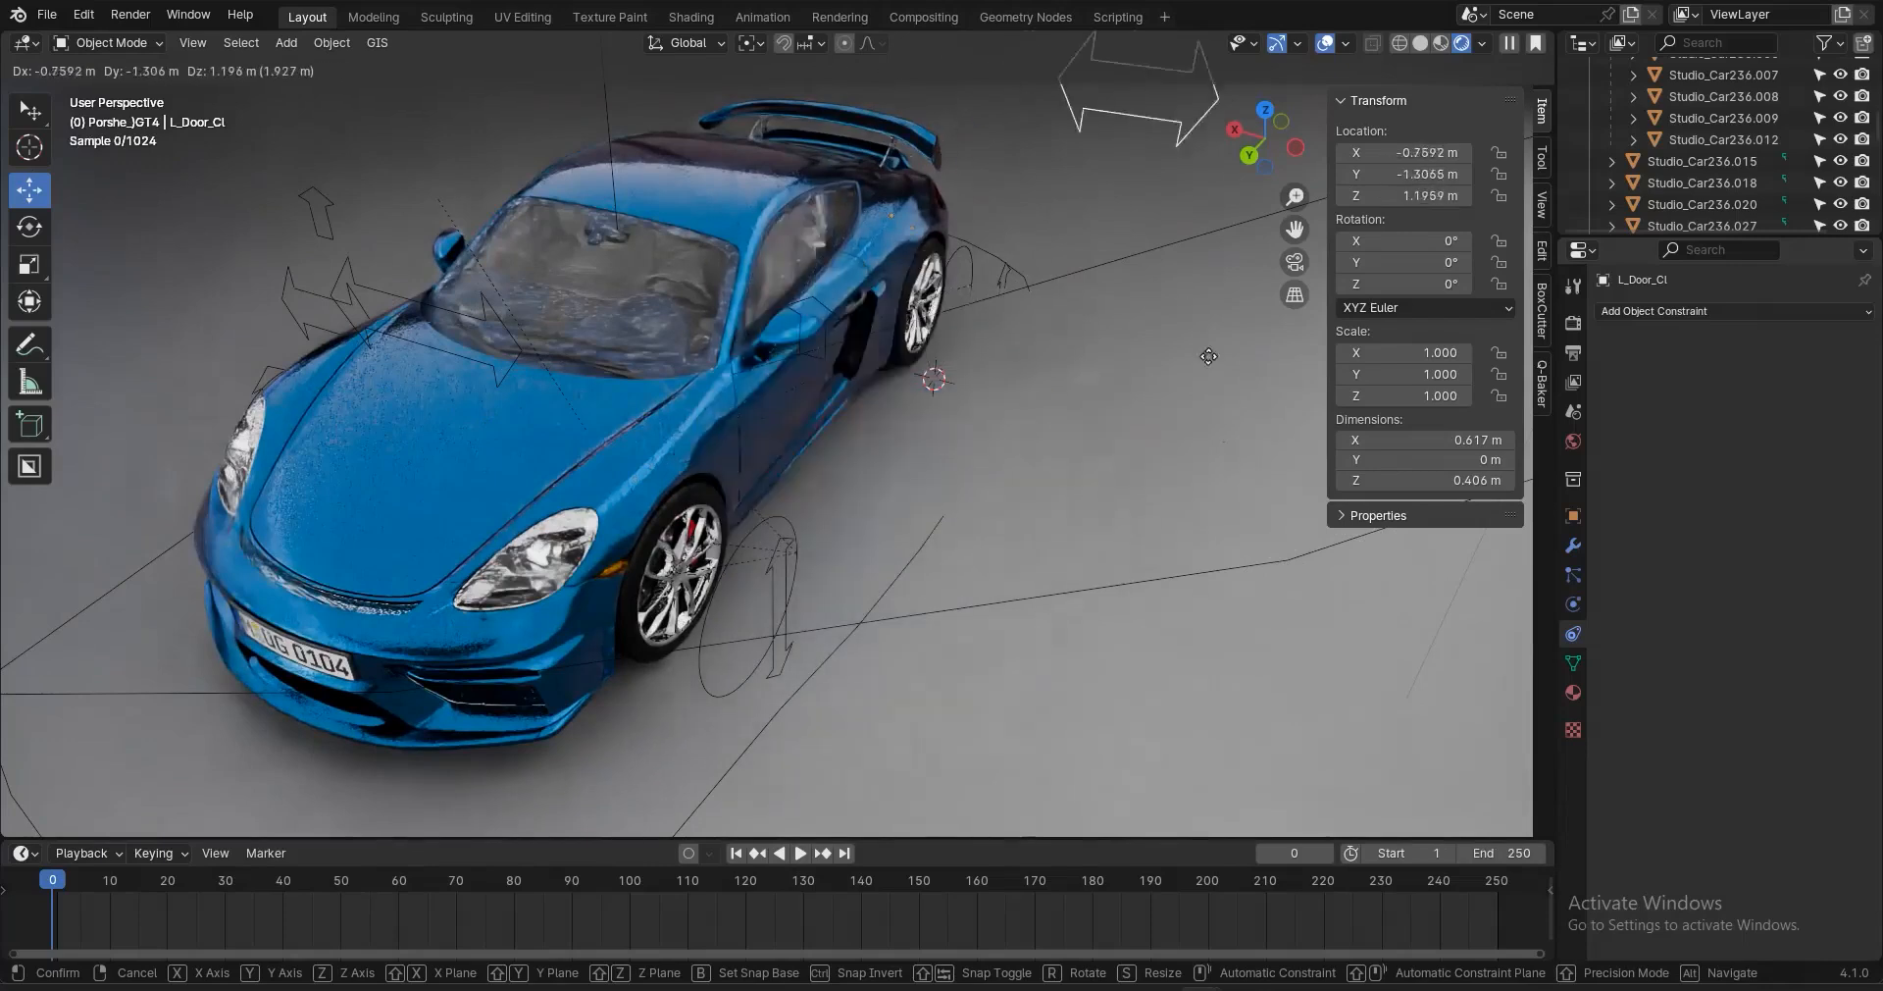
key("Escape")
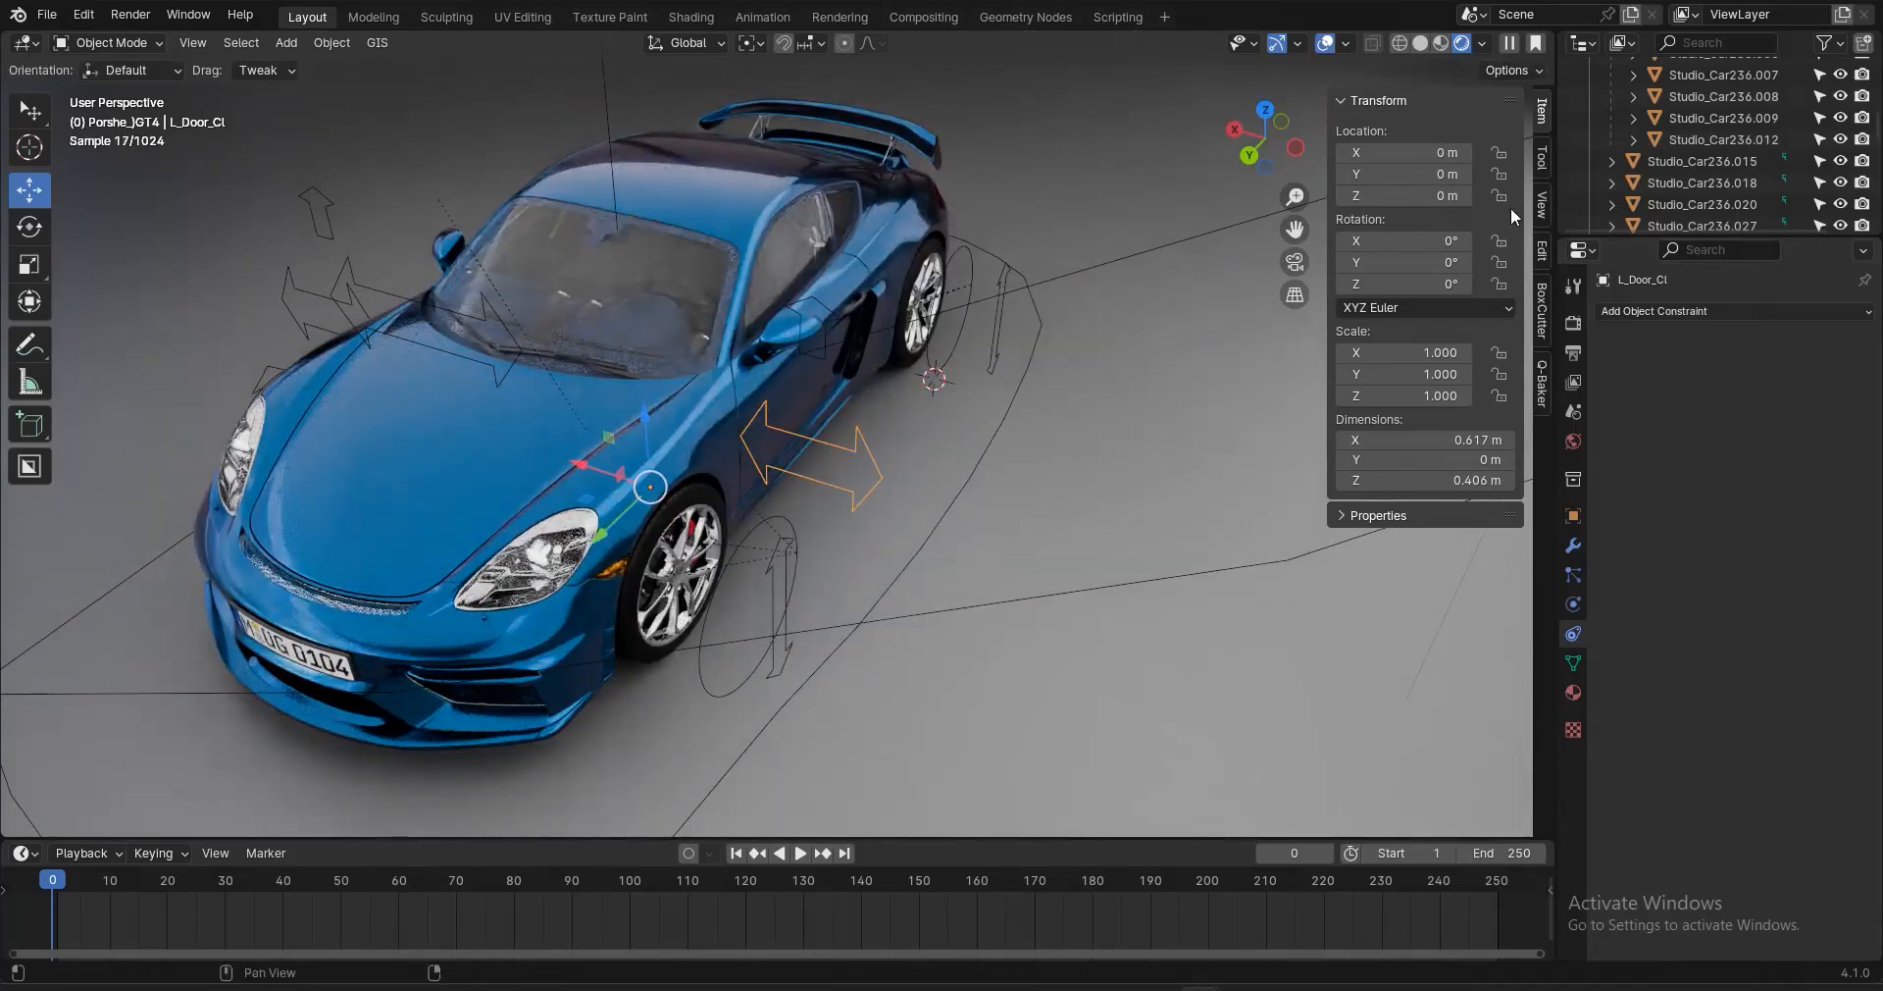
Lock the Y and Z location, all rotation axes and all scale axes of the left door controller
left_click_drag(1499, 174, 1506, 410)
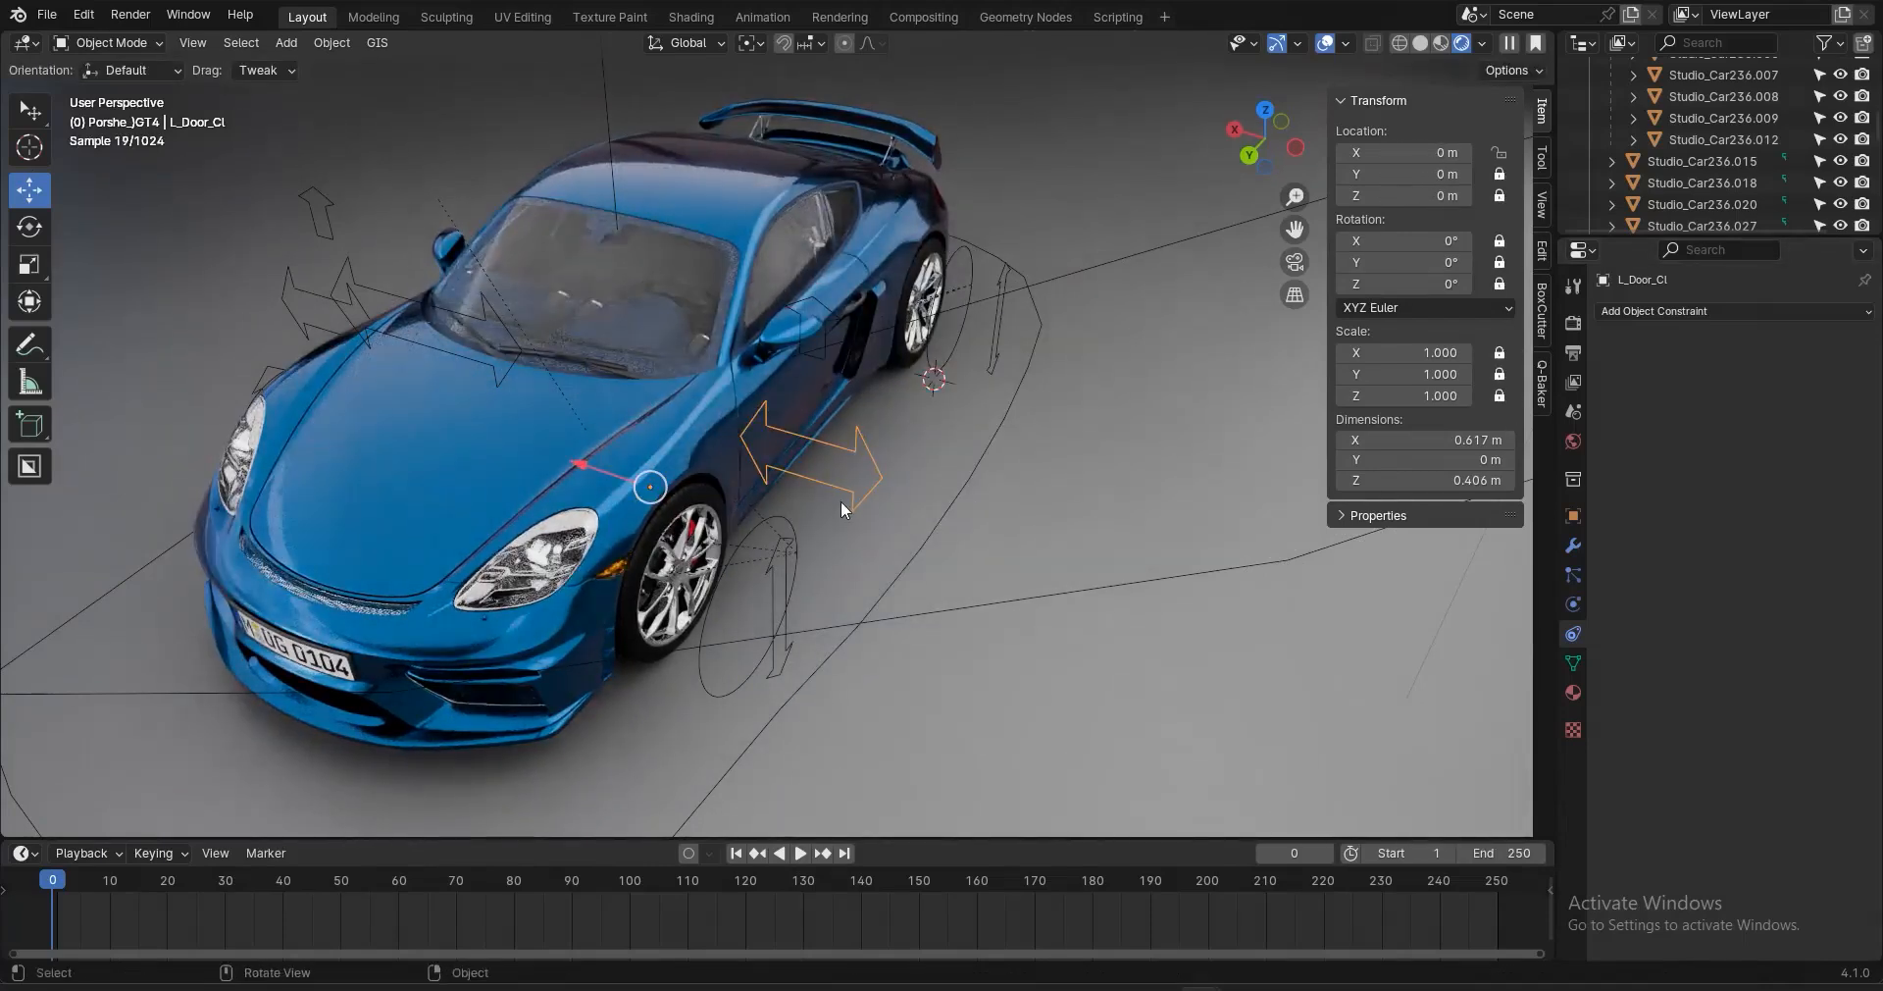
Test the left door controller's movement and add a Limit Location constraint to it with Minimum X and Maximum X enabled
key("g")
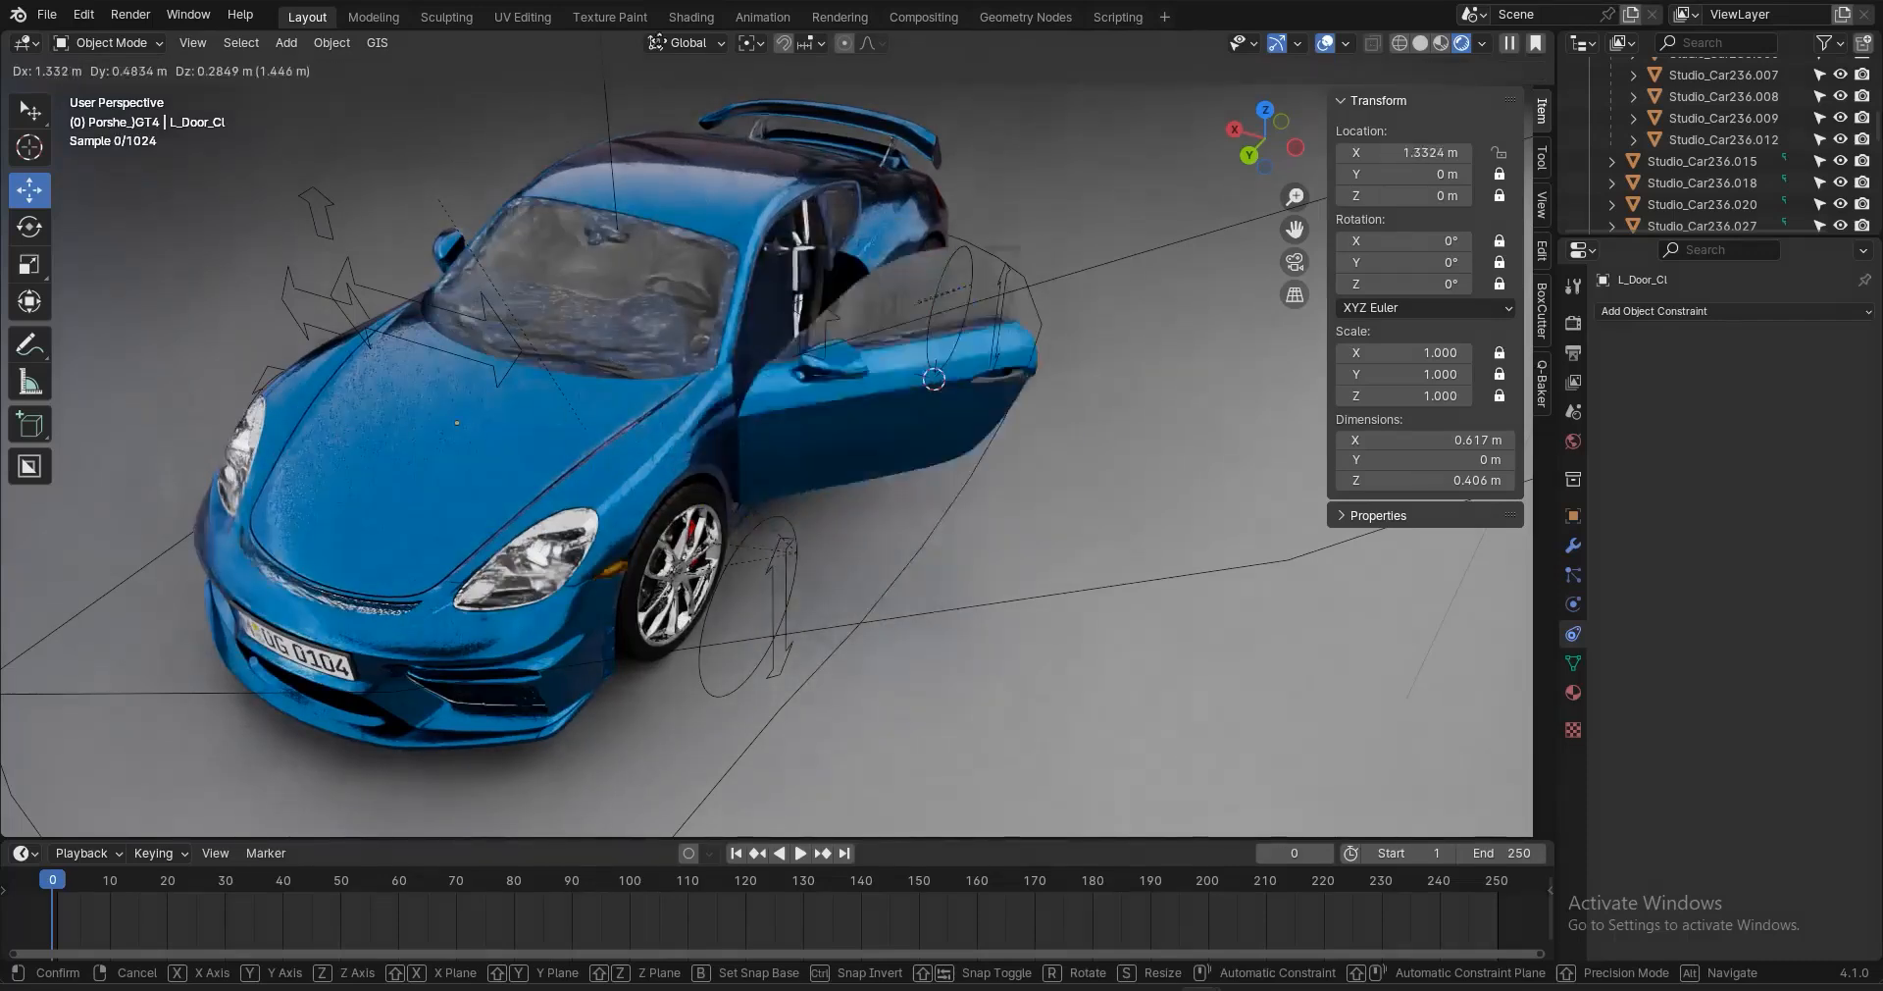
key("Escape")
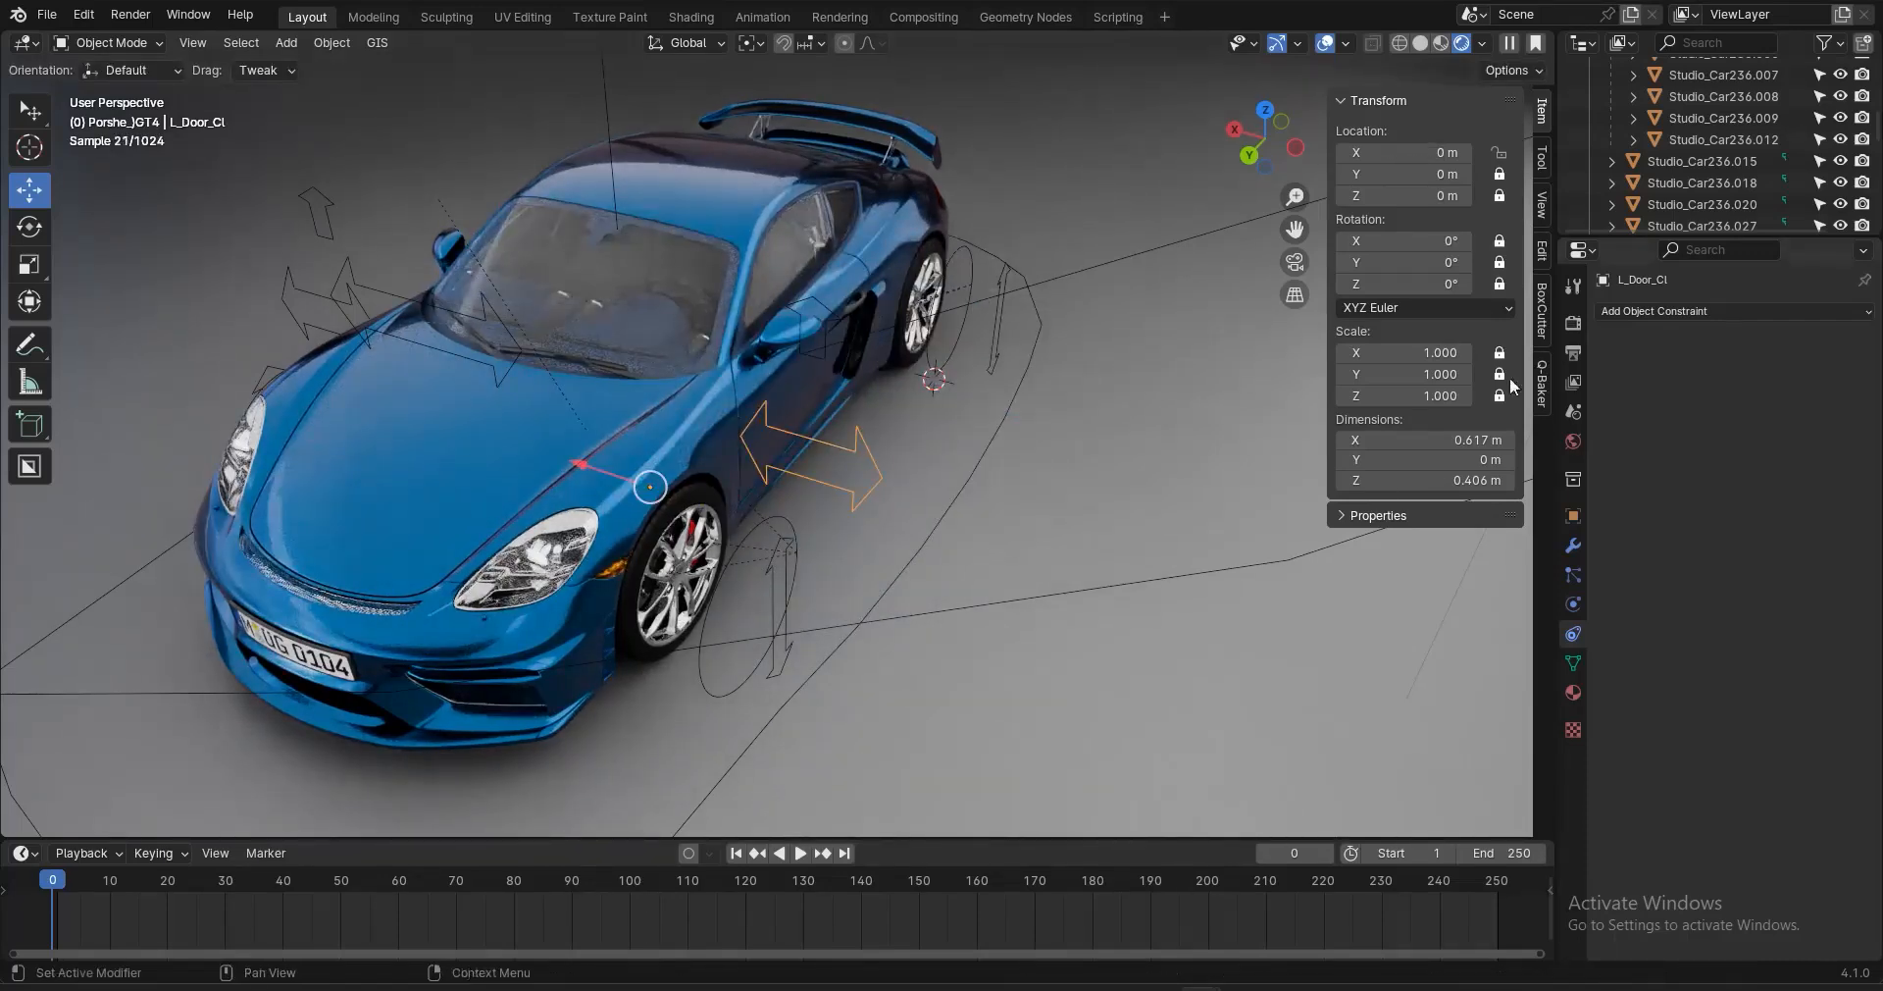
left_click(1650, 311)
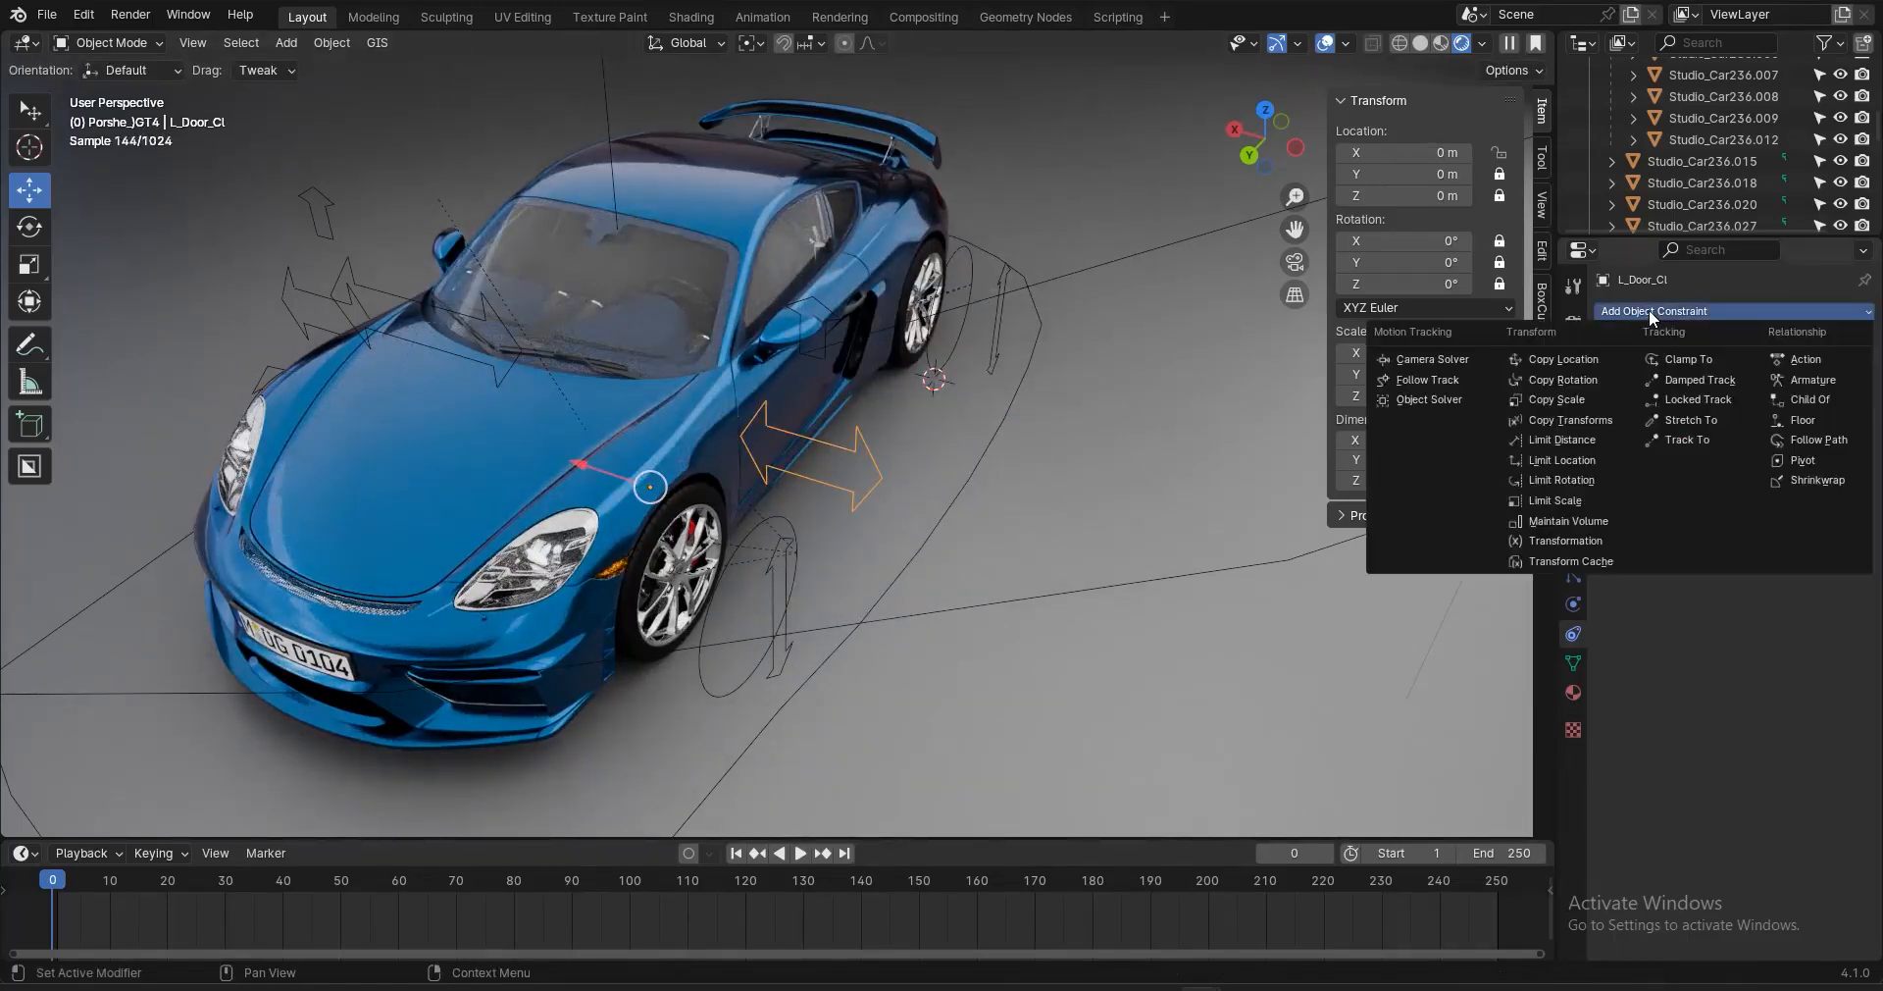
left_click(1563, 461)
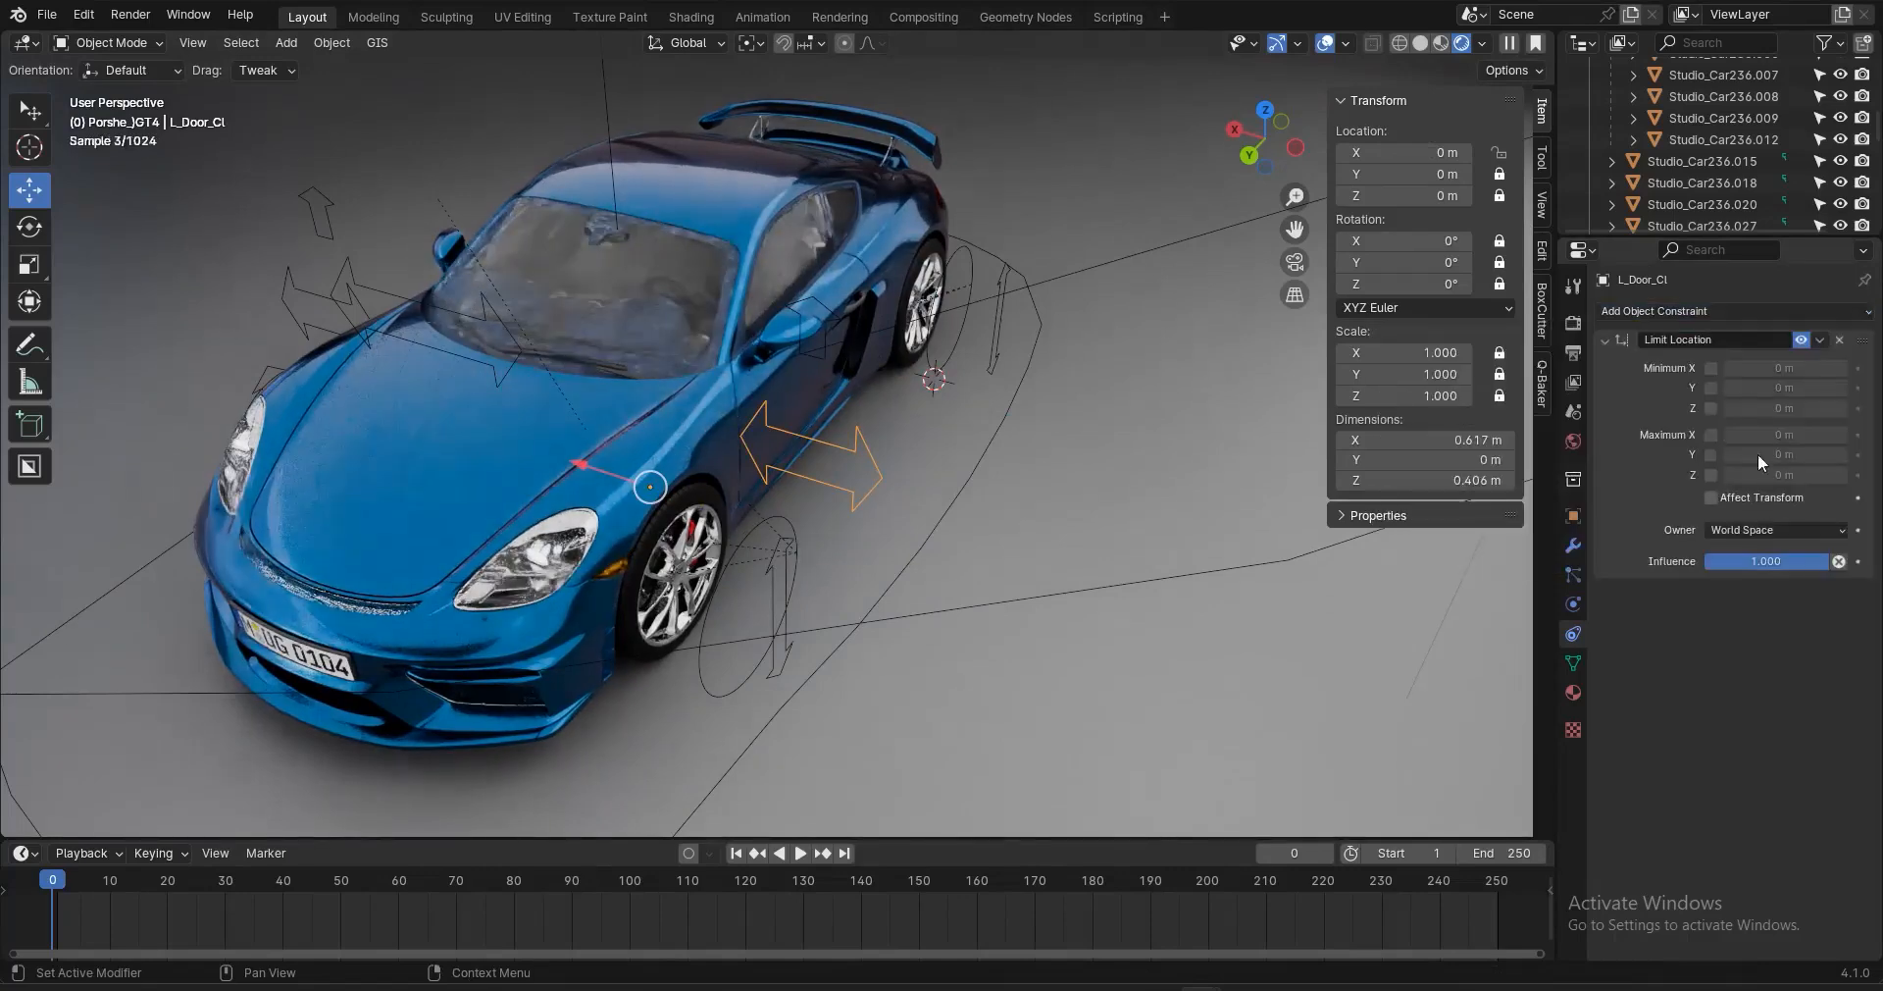
left_click(1711, 367)
left_click(1712, 434)
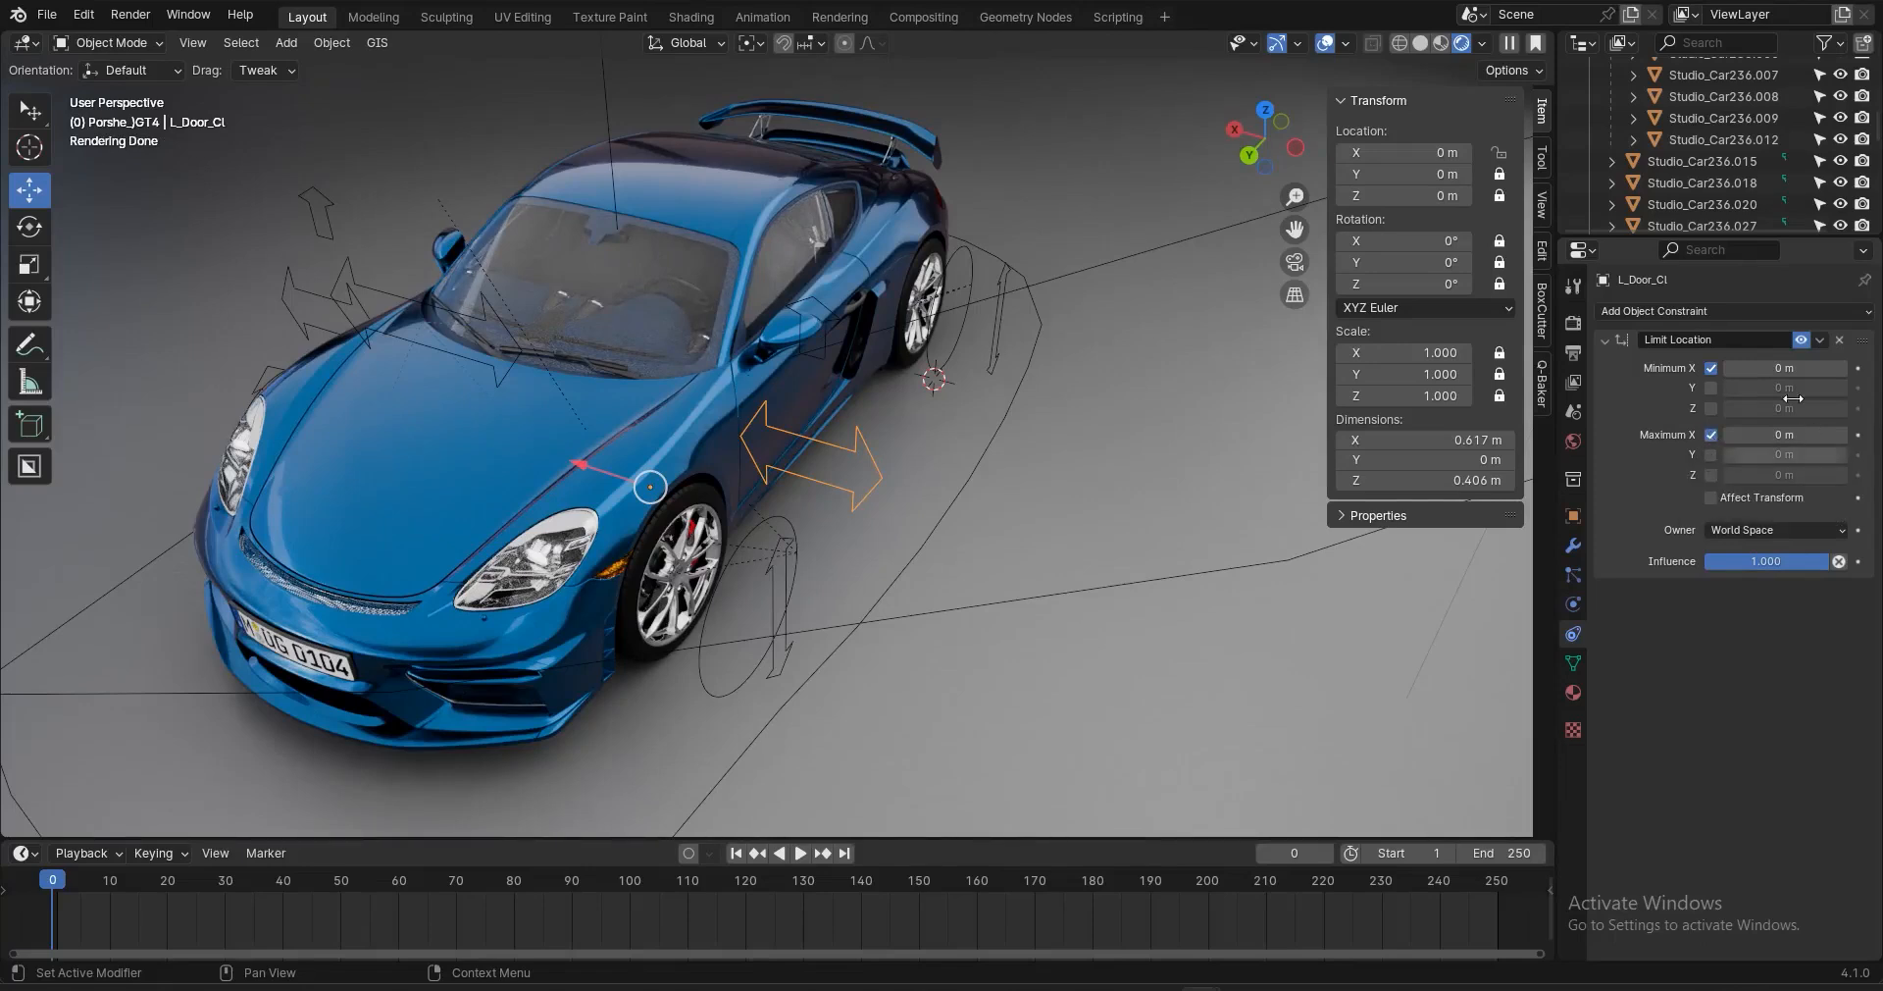
Set the left door controller's Minimum X limit to -0.3 m and test the limited movement
left_click(1796, 367)
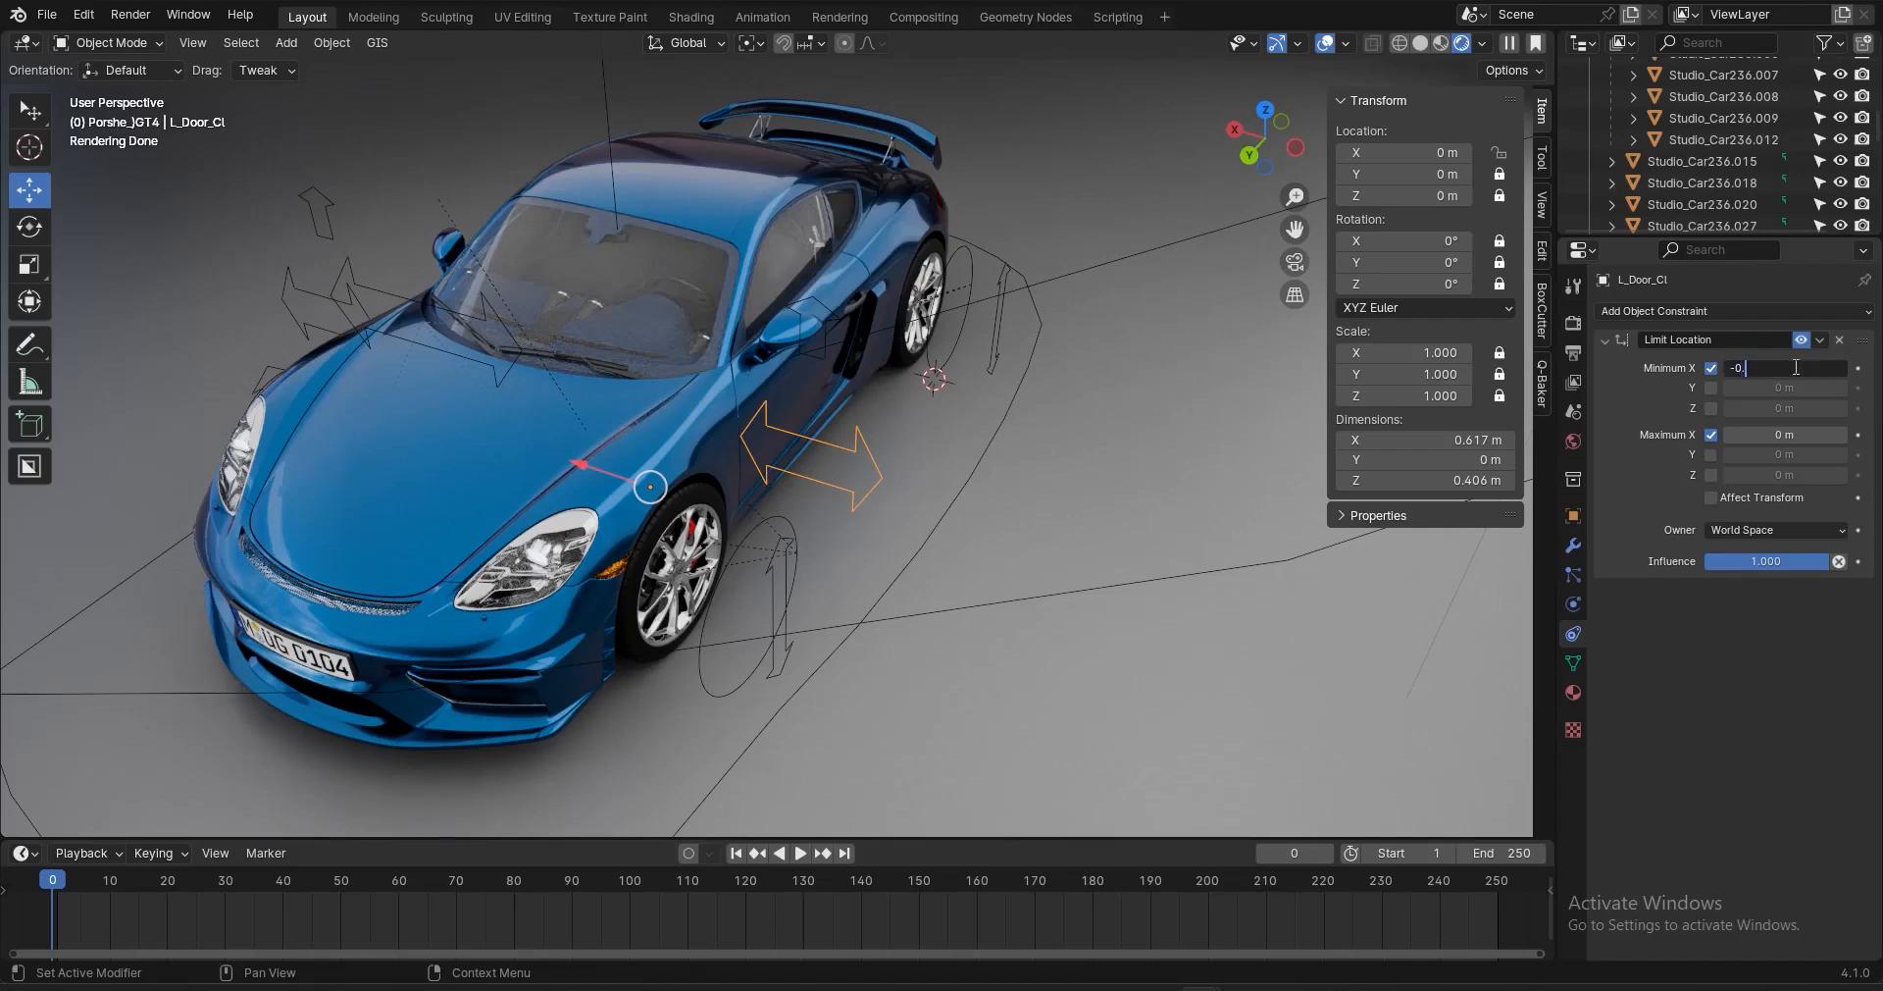
key("Return")
key("g")
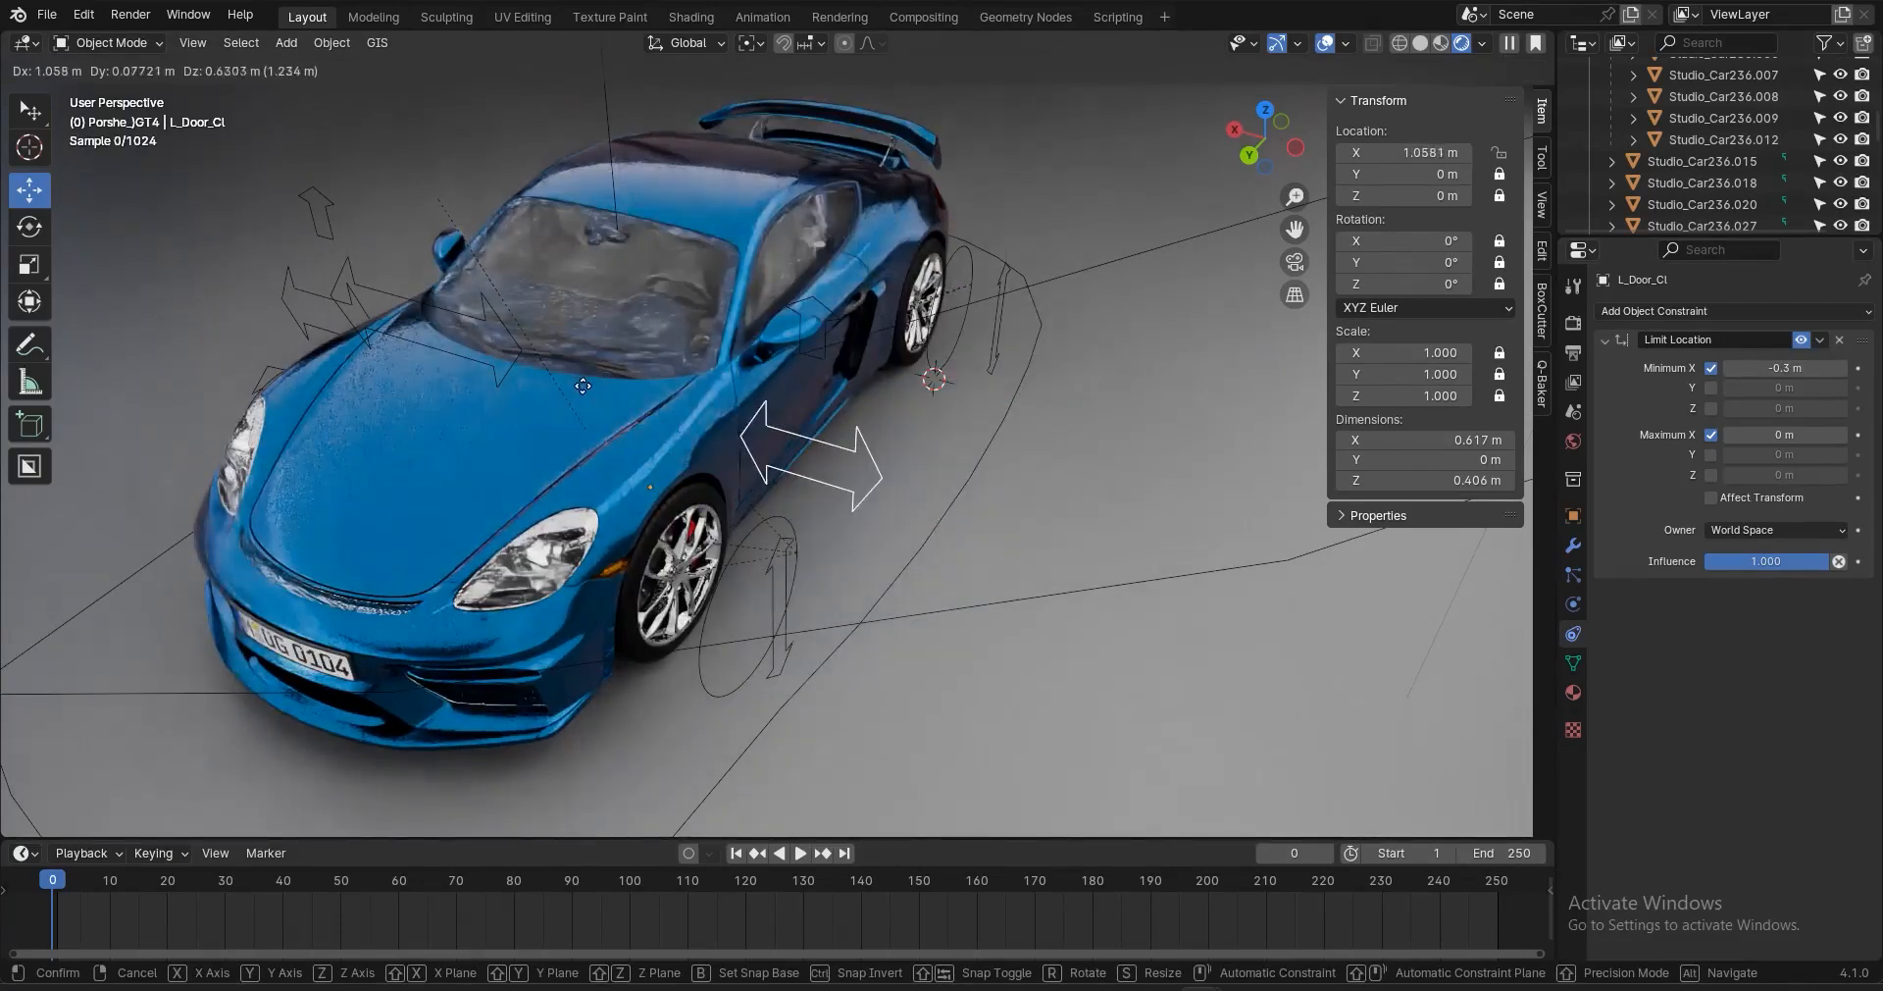
key("Escape")
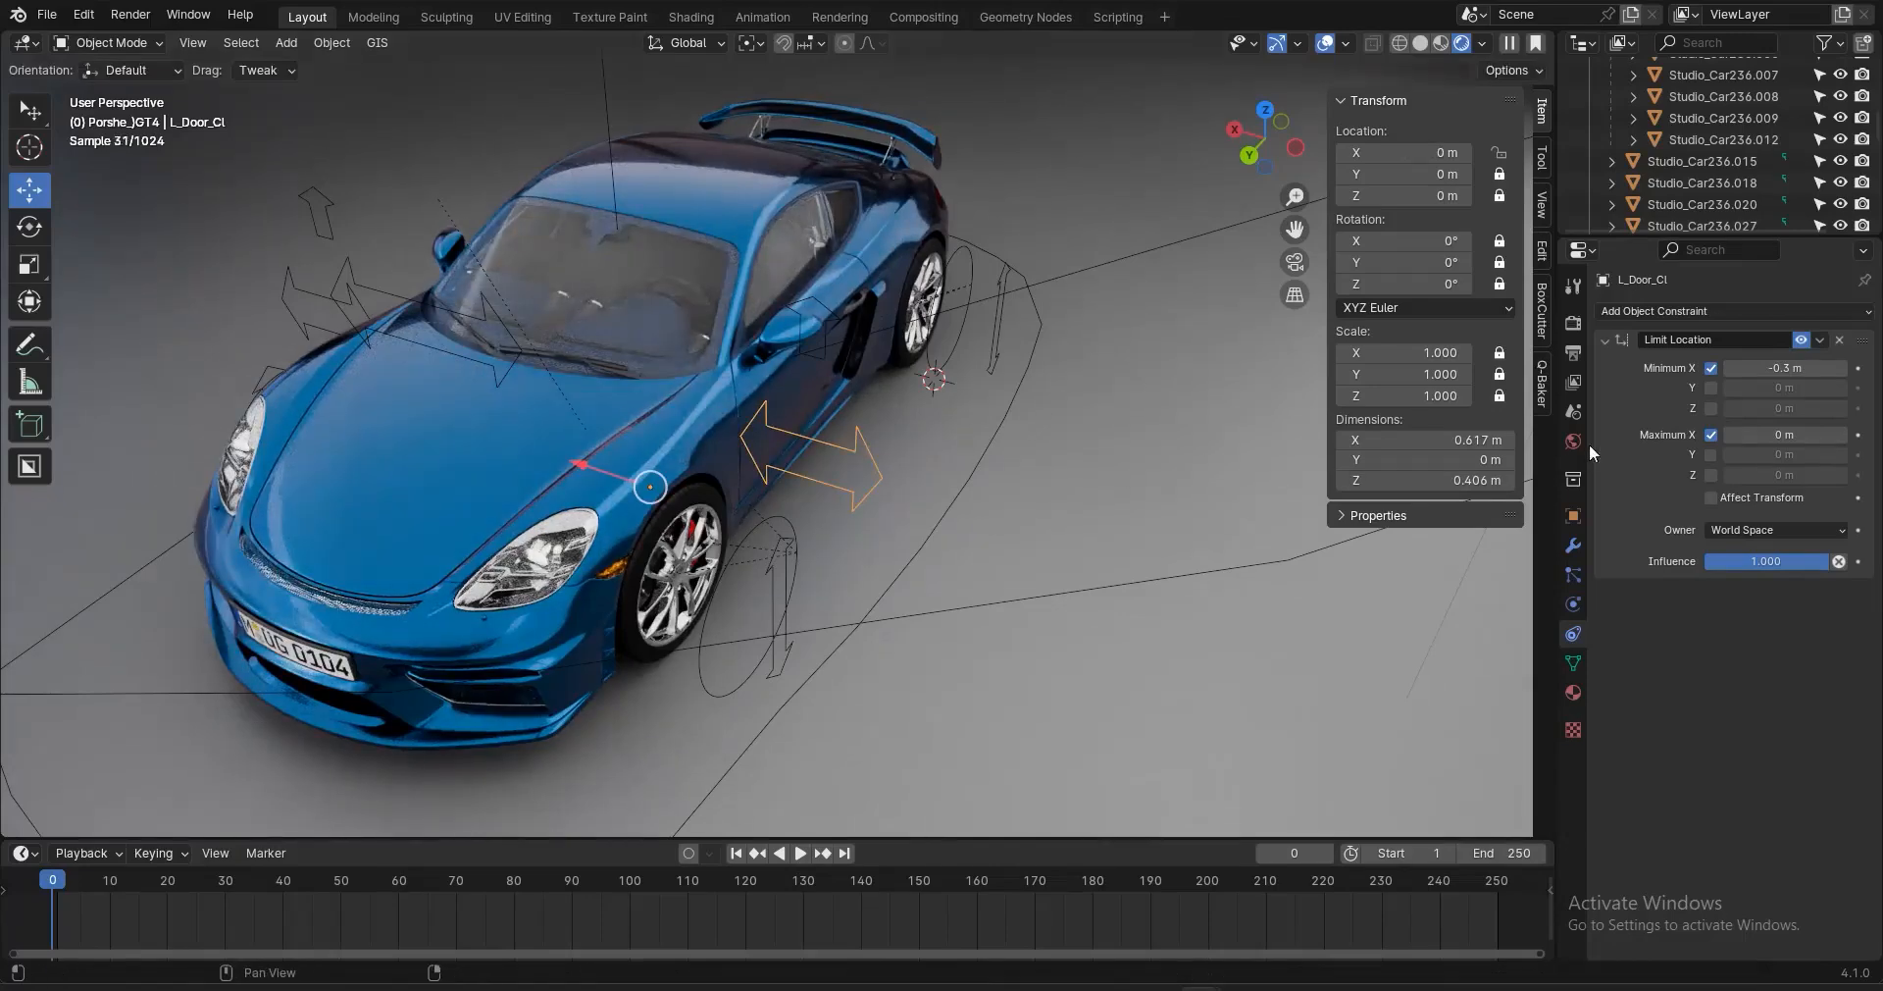
Add a Transformation constraint to the right door, Door_R
middle_click_drag(422, 533, 546, 542)
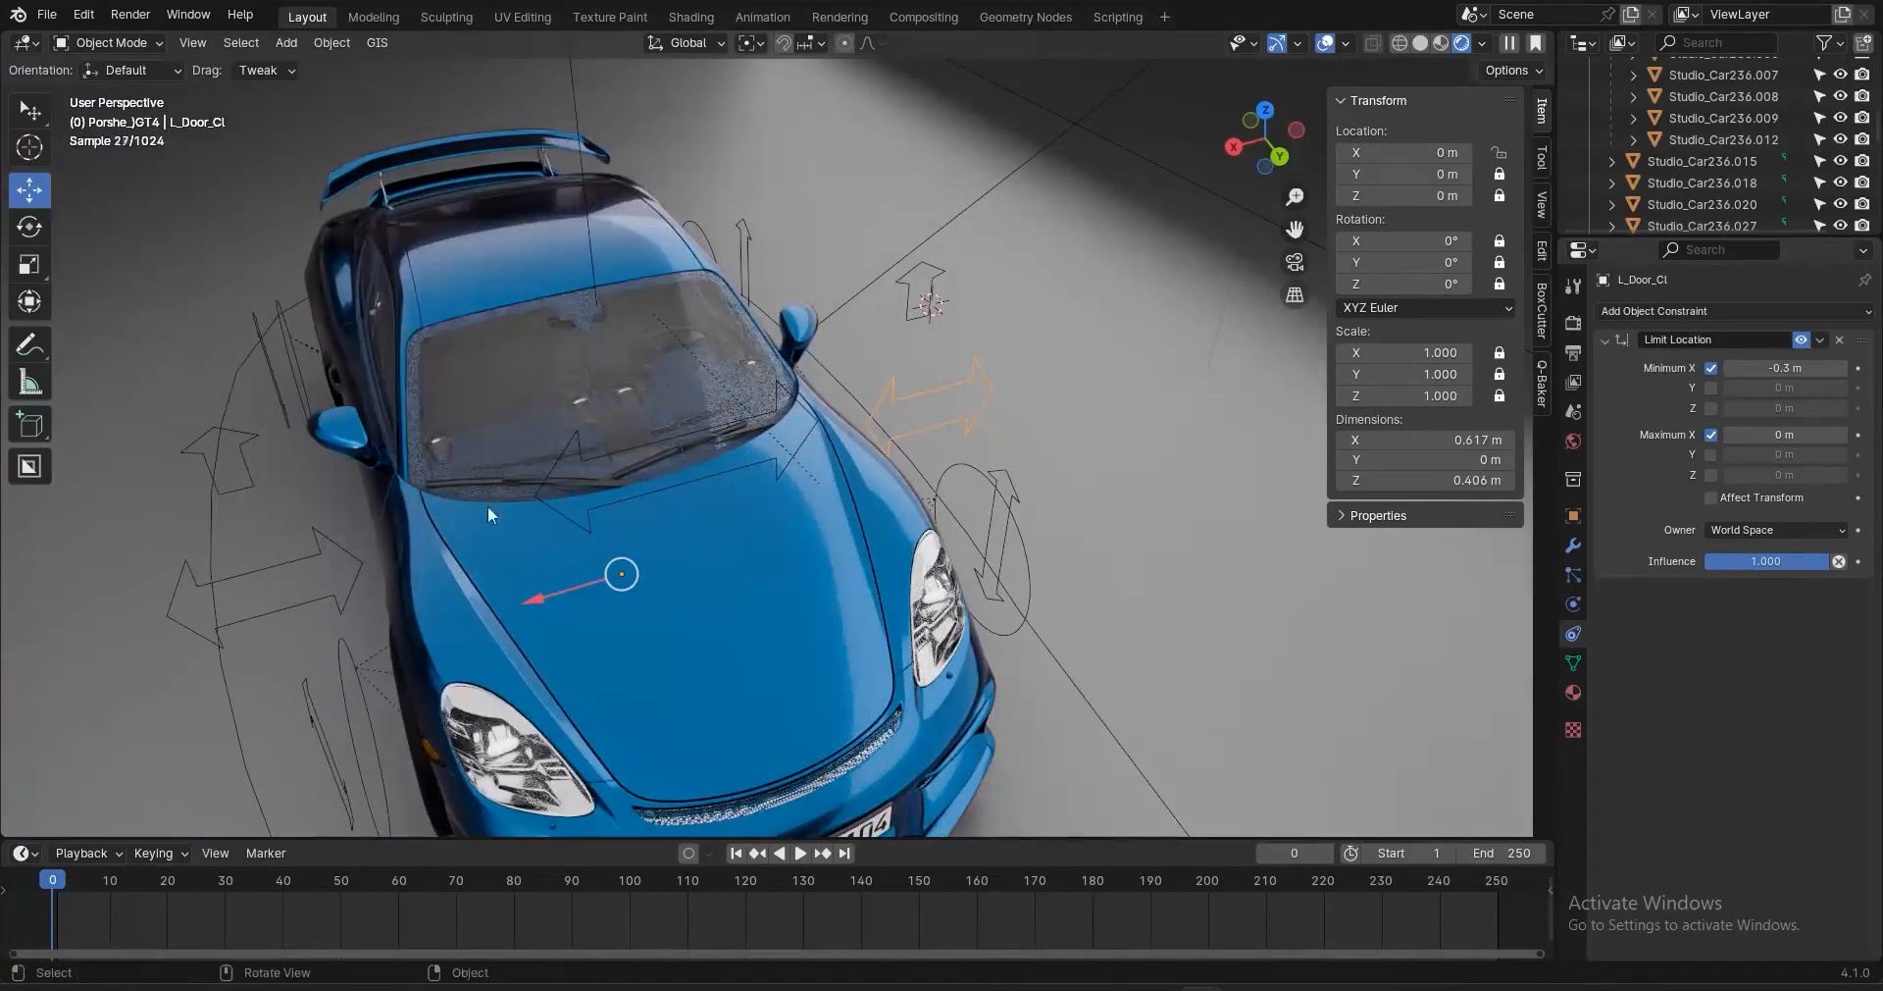
middle_click_drag(667, 452, 709, 433, "shift")
middle_click_drag(467, 498, 551, 495)
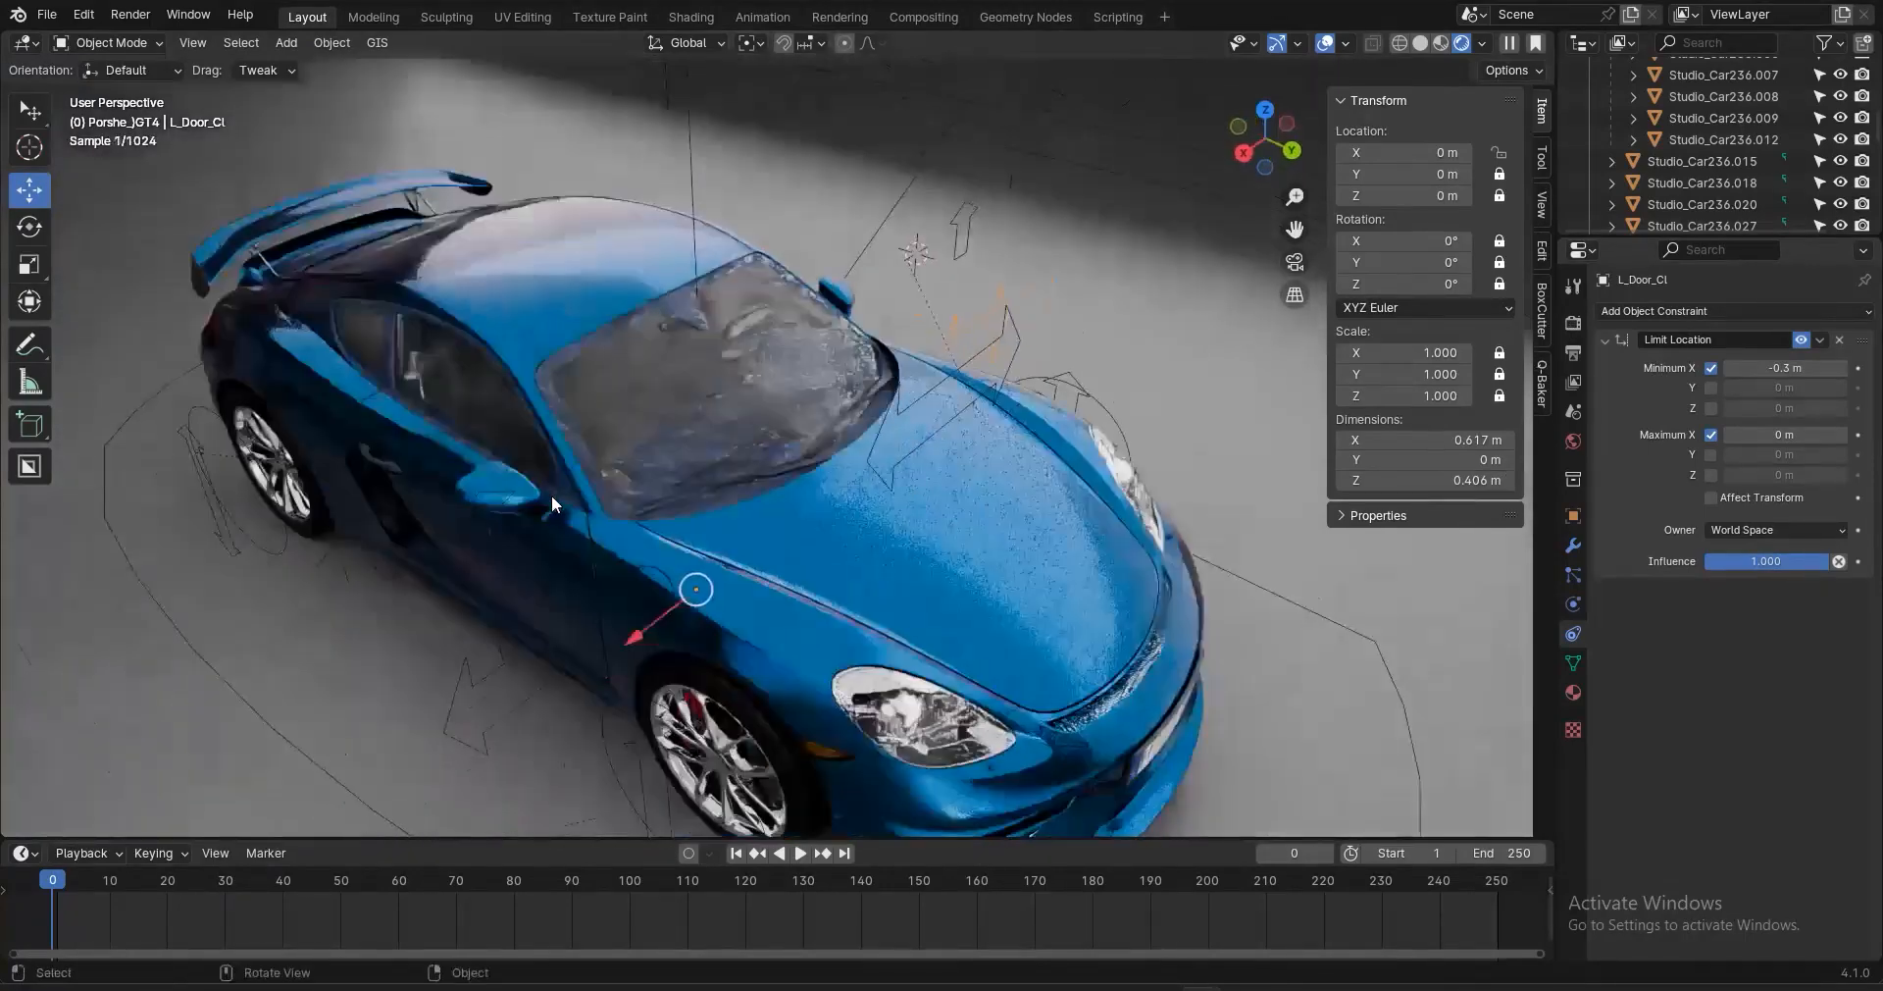
scroll(548, 496, "up", 6)
scroll(559, 505, "down", 10)
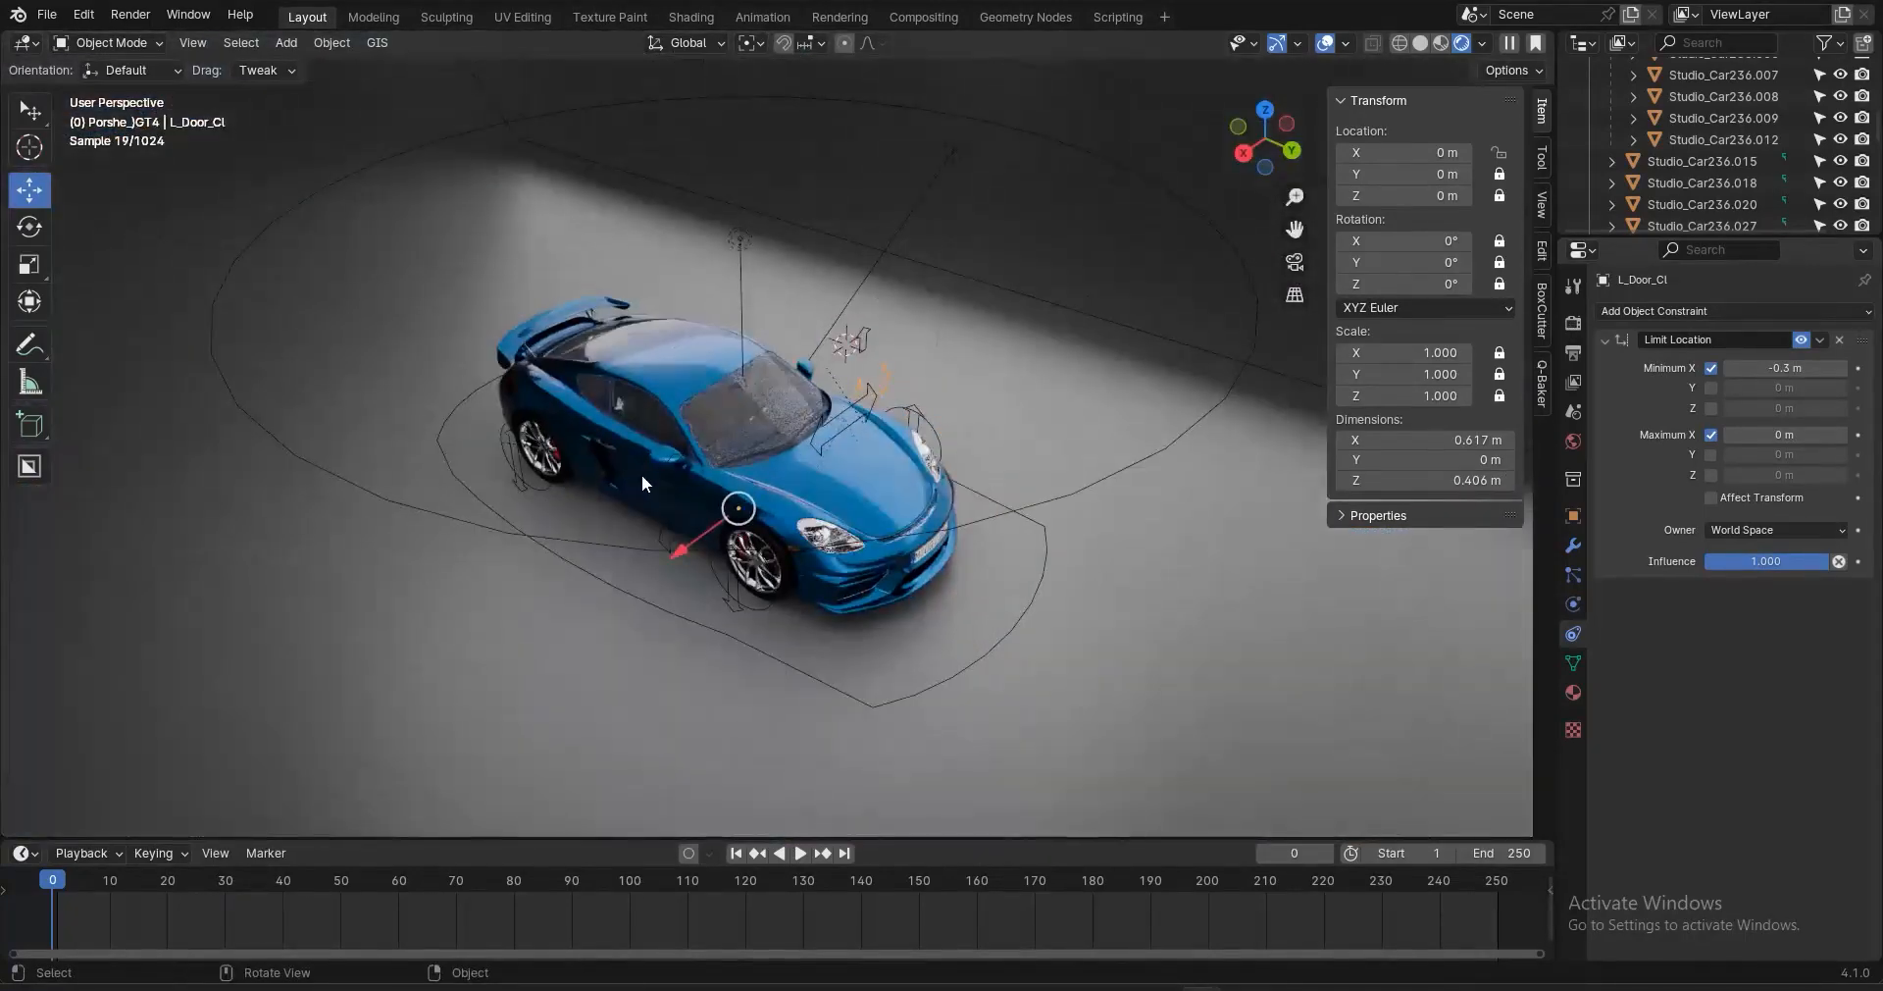
left_click(642, 474)
left_click(1666, 306)
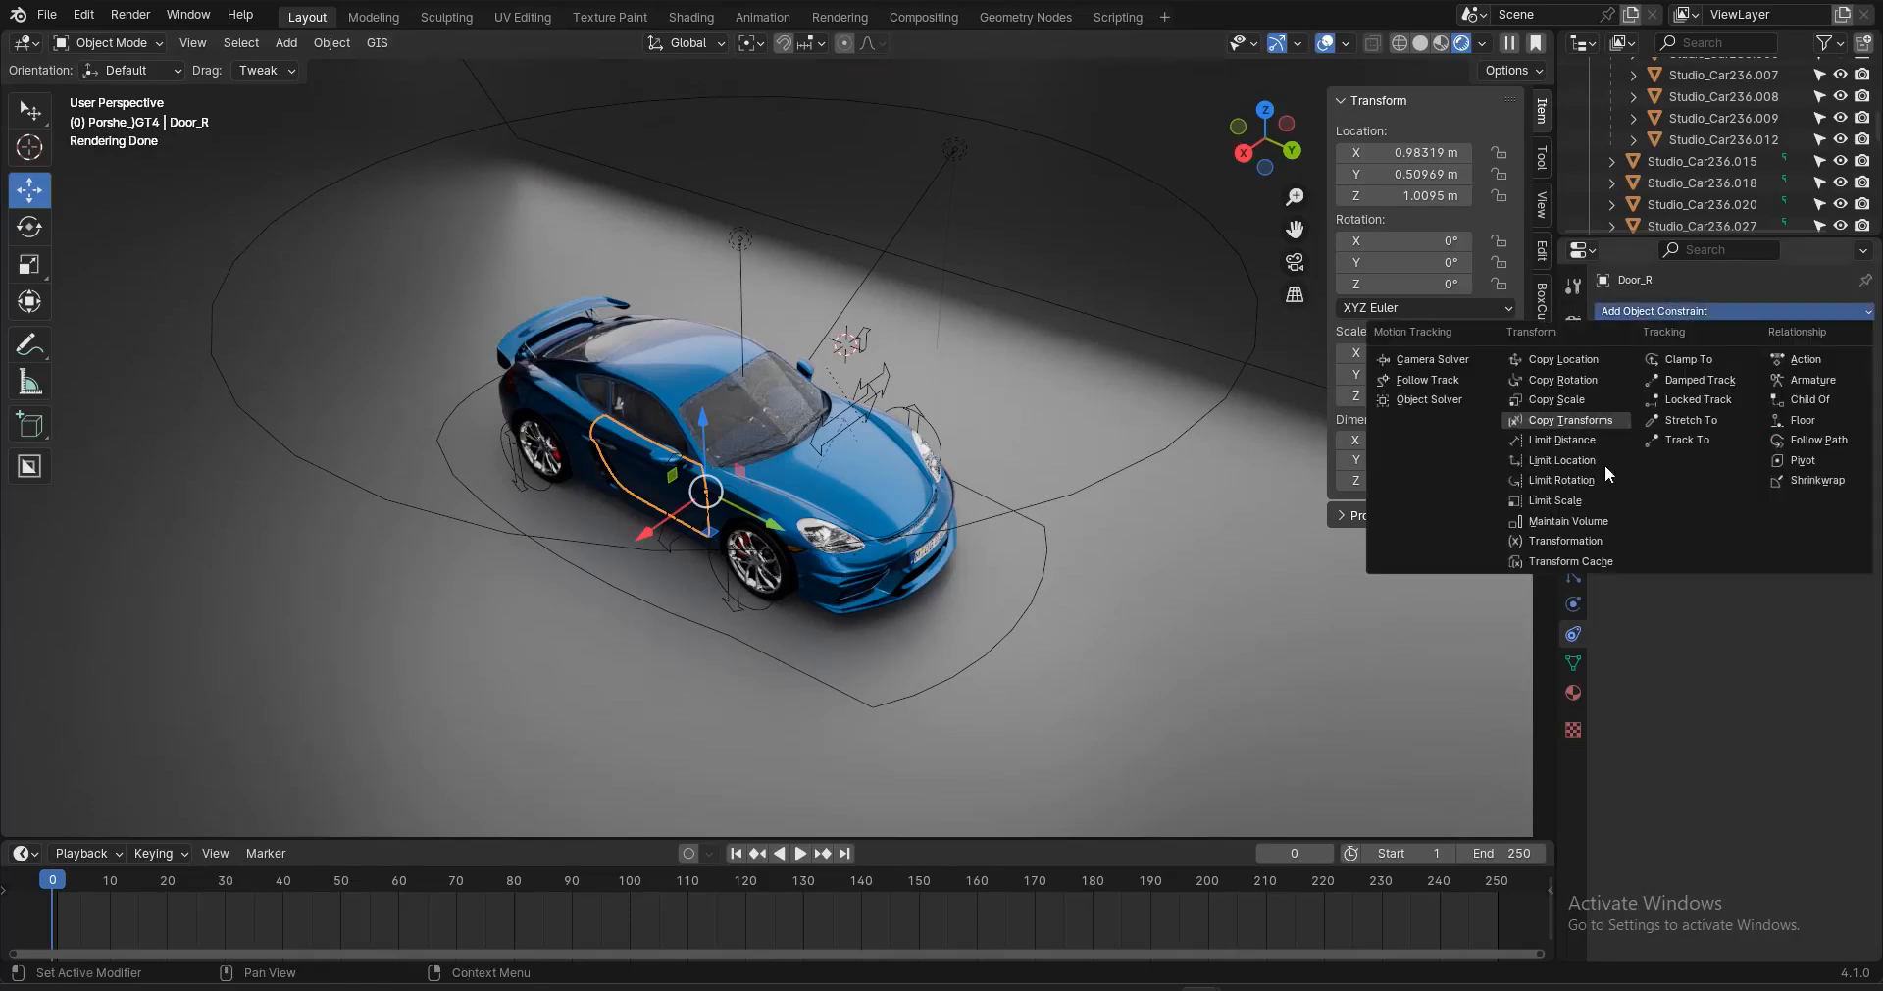
left_click(1576, 545)
Set the right door constraint's target and owner to Local Space and choose R_Door_Cl as its target object
left_click(1782, 428)
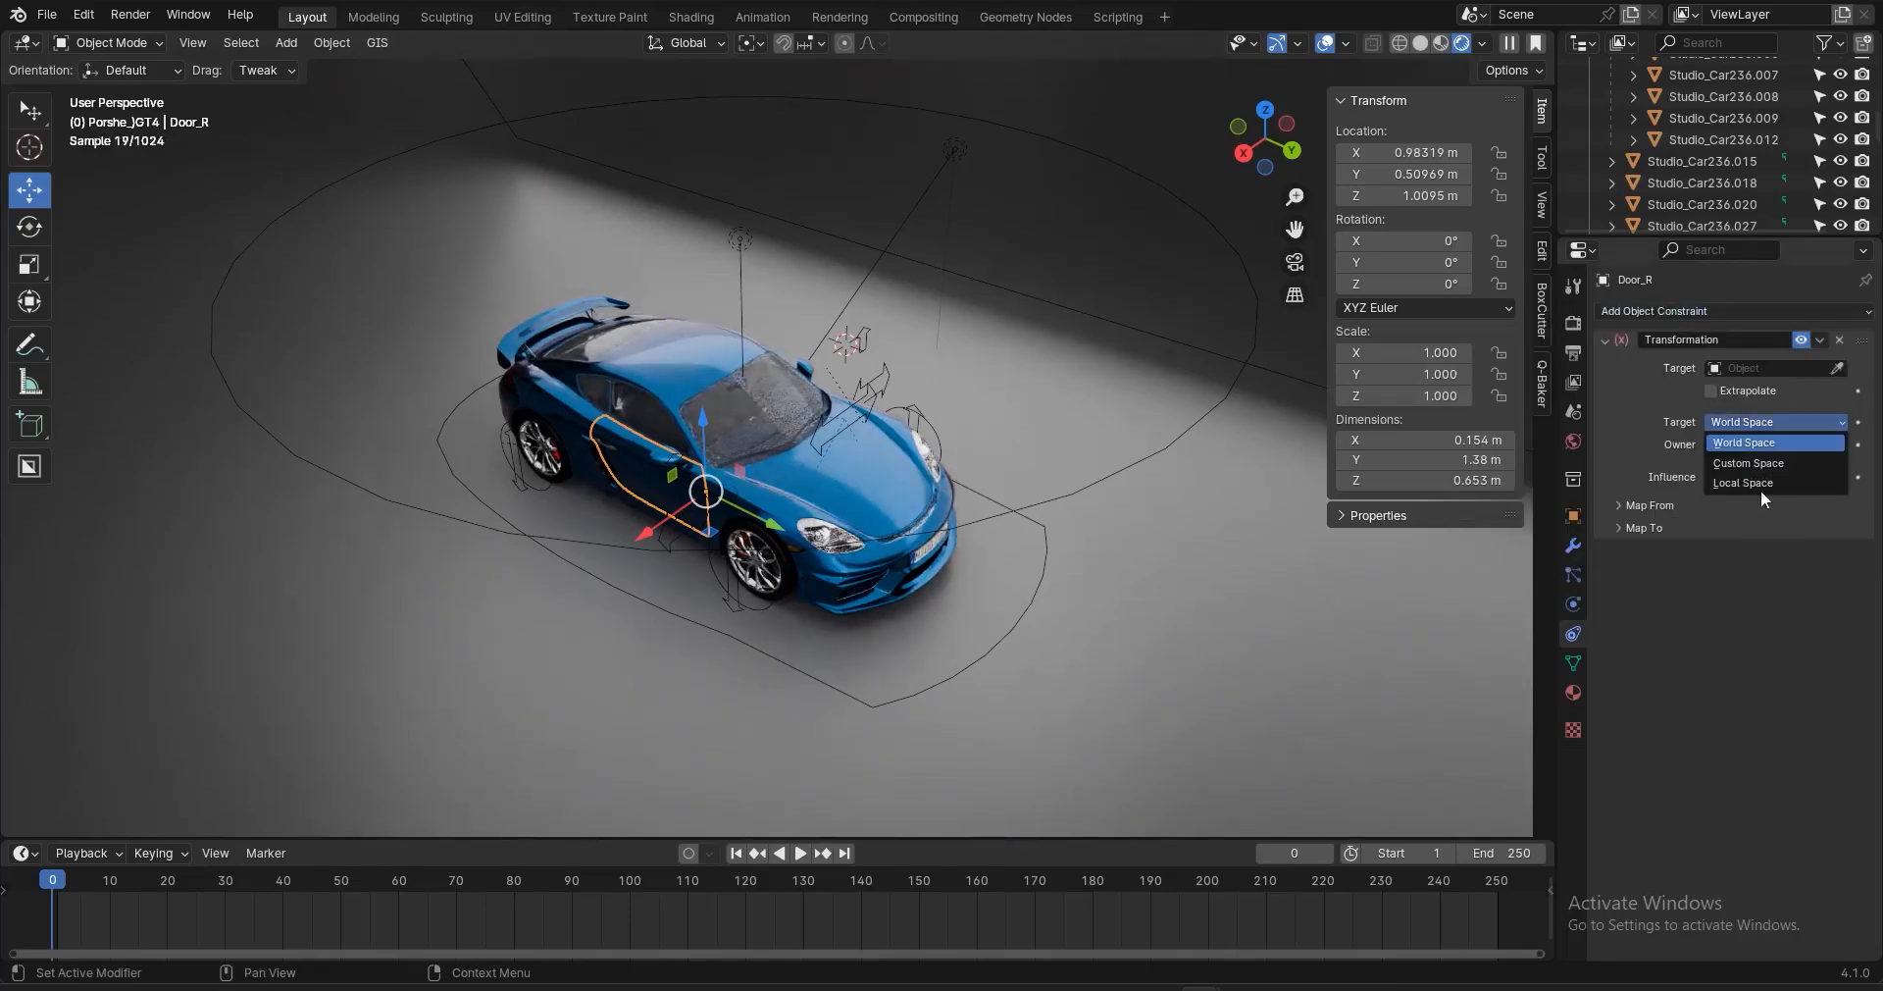
left_click(1739, 494)
left_click(1740, 426)
left_click(1735, 482)
left_click(1728, 443)
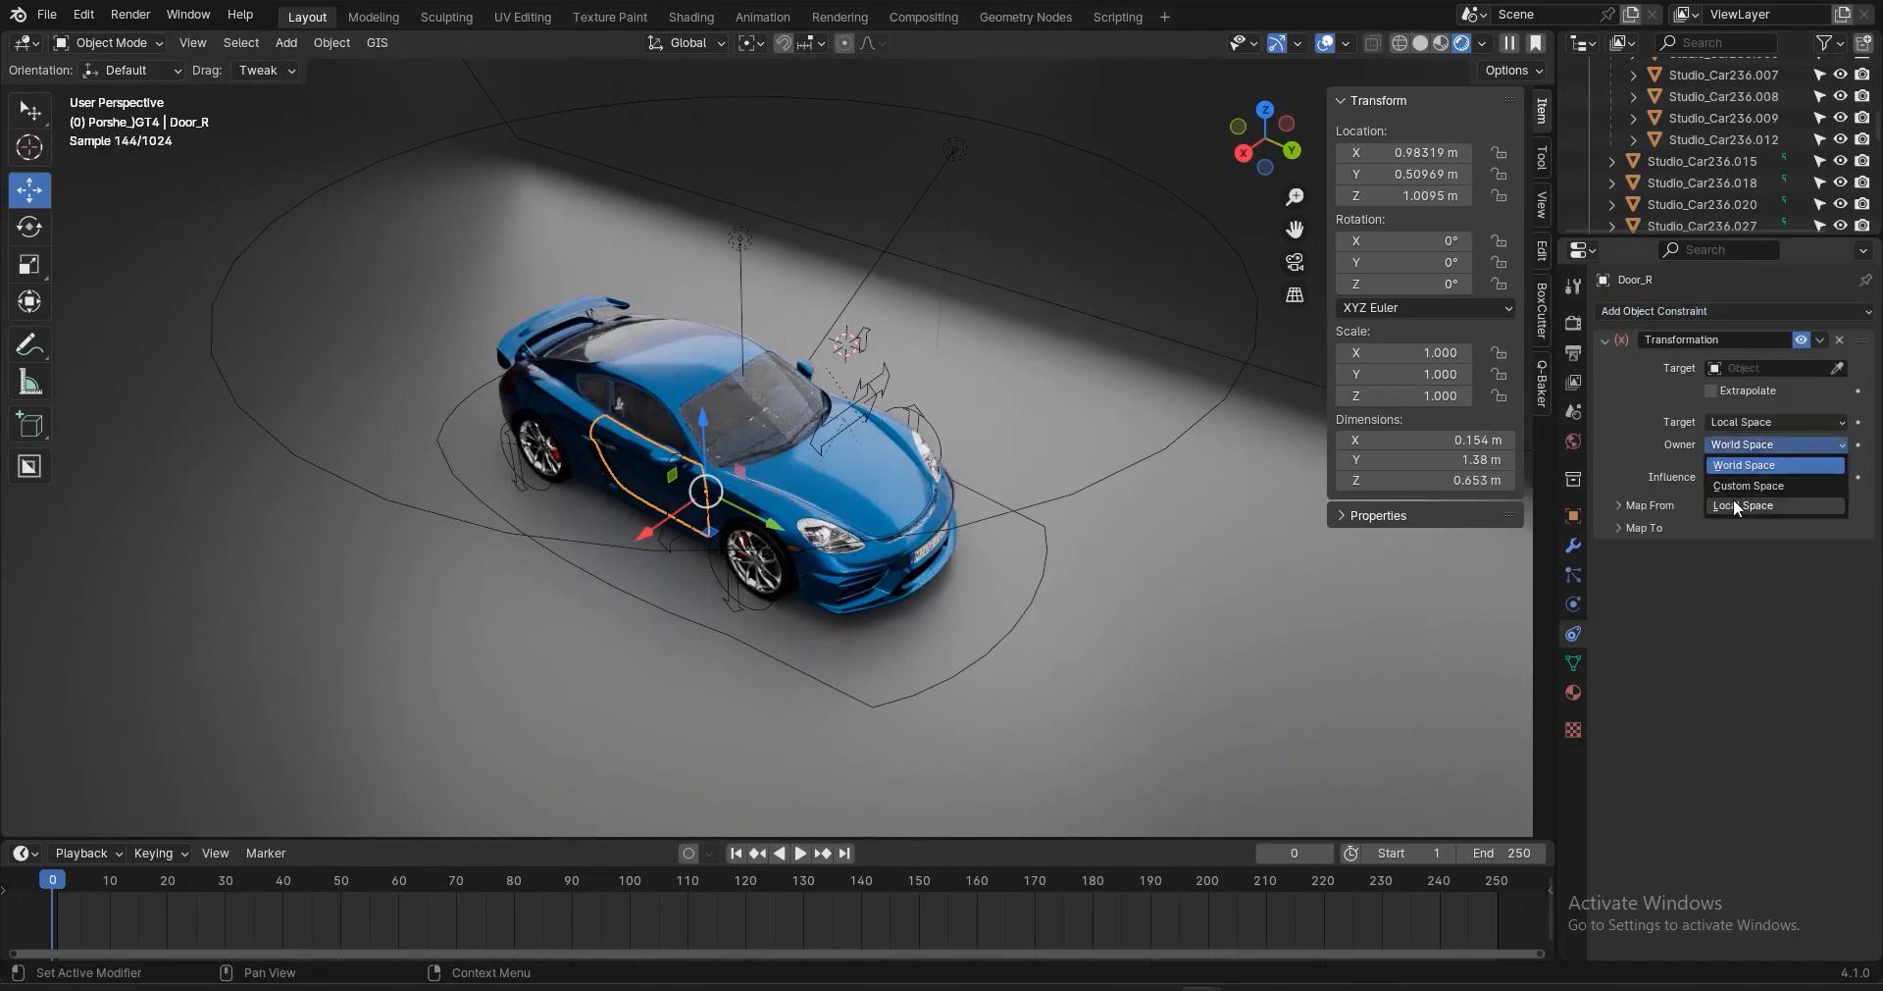
left_click(1734, 502)
left_click(1837, 367)
left_click(688, 569)
Expand the right door constraint's Map From and Map To settings and switch Map To to Rotation
middle_click_drag(741, 618, 668, 642)
scroll(666, 638, "up", 4)
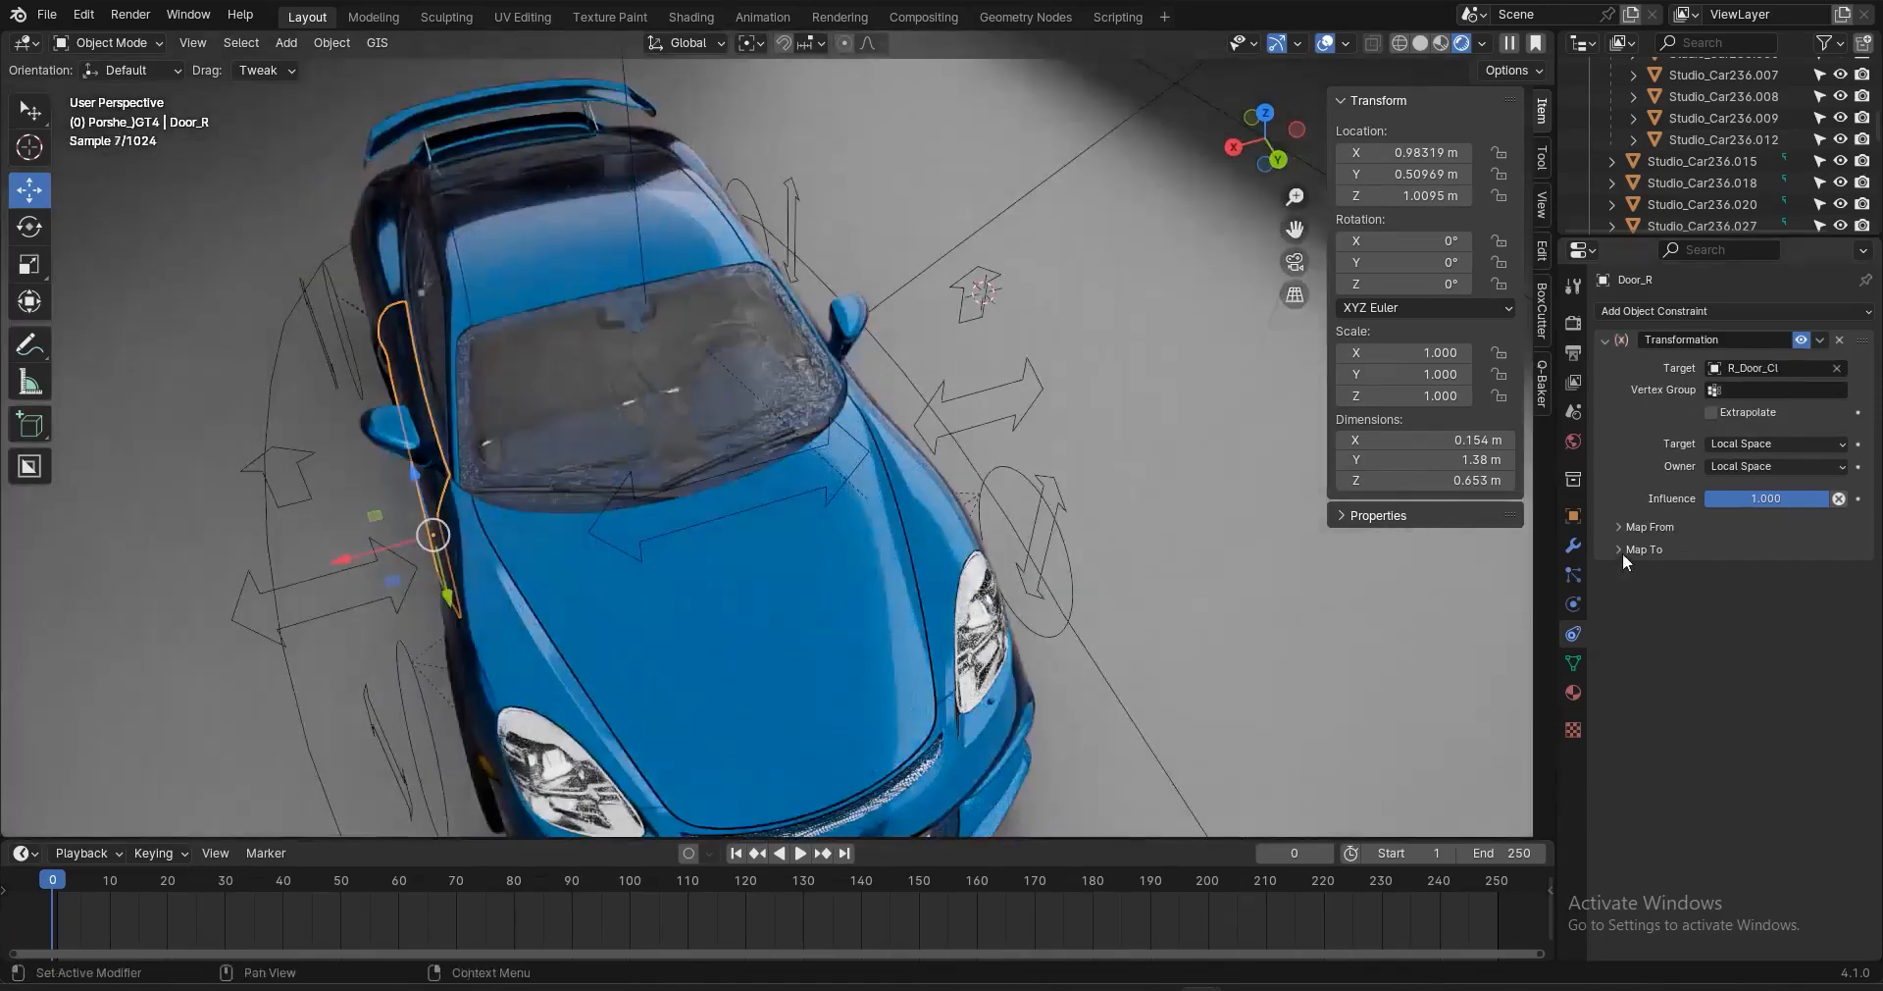
left_click(1642, 529)
left_click(1646, 704)
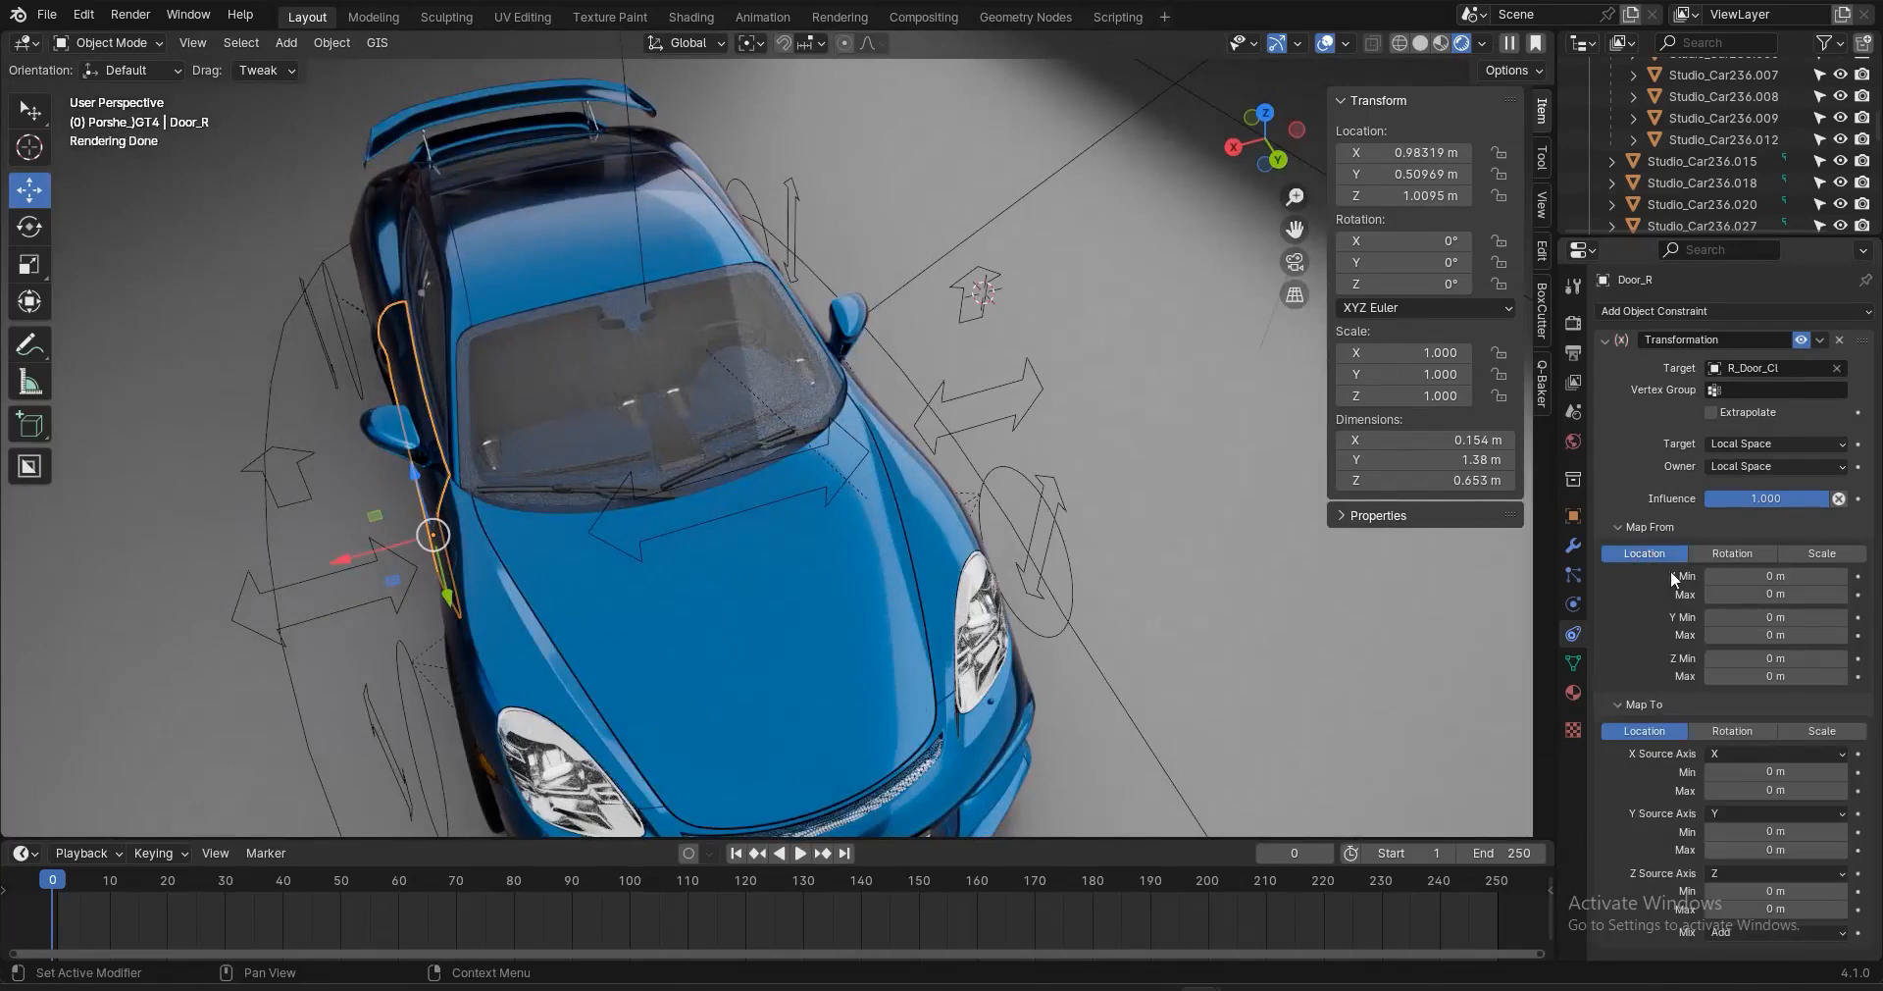
left_click(1732, 731)
Set the right door constraint's Map From location X Min to 0 m and X Max to 0.3 m
middle_click_drag(761, 549, 726, 530)
scroll(726, 529, "down", 2)
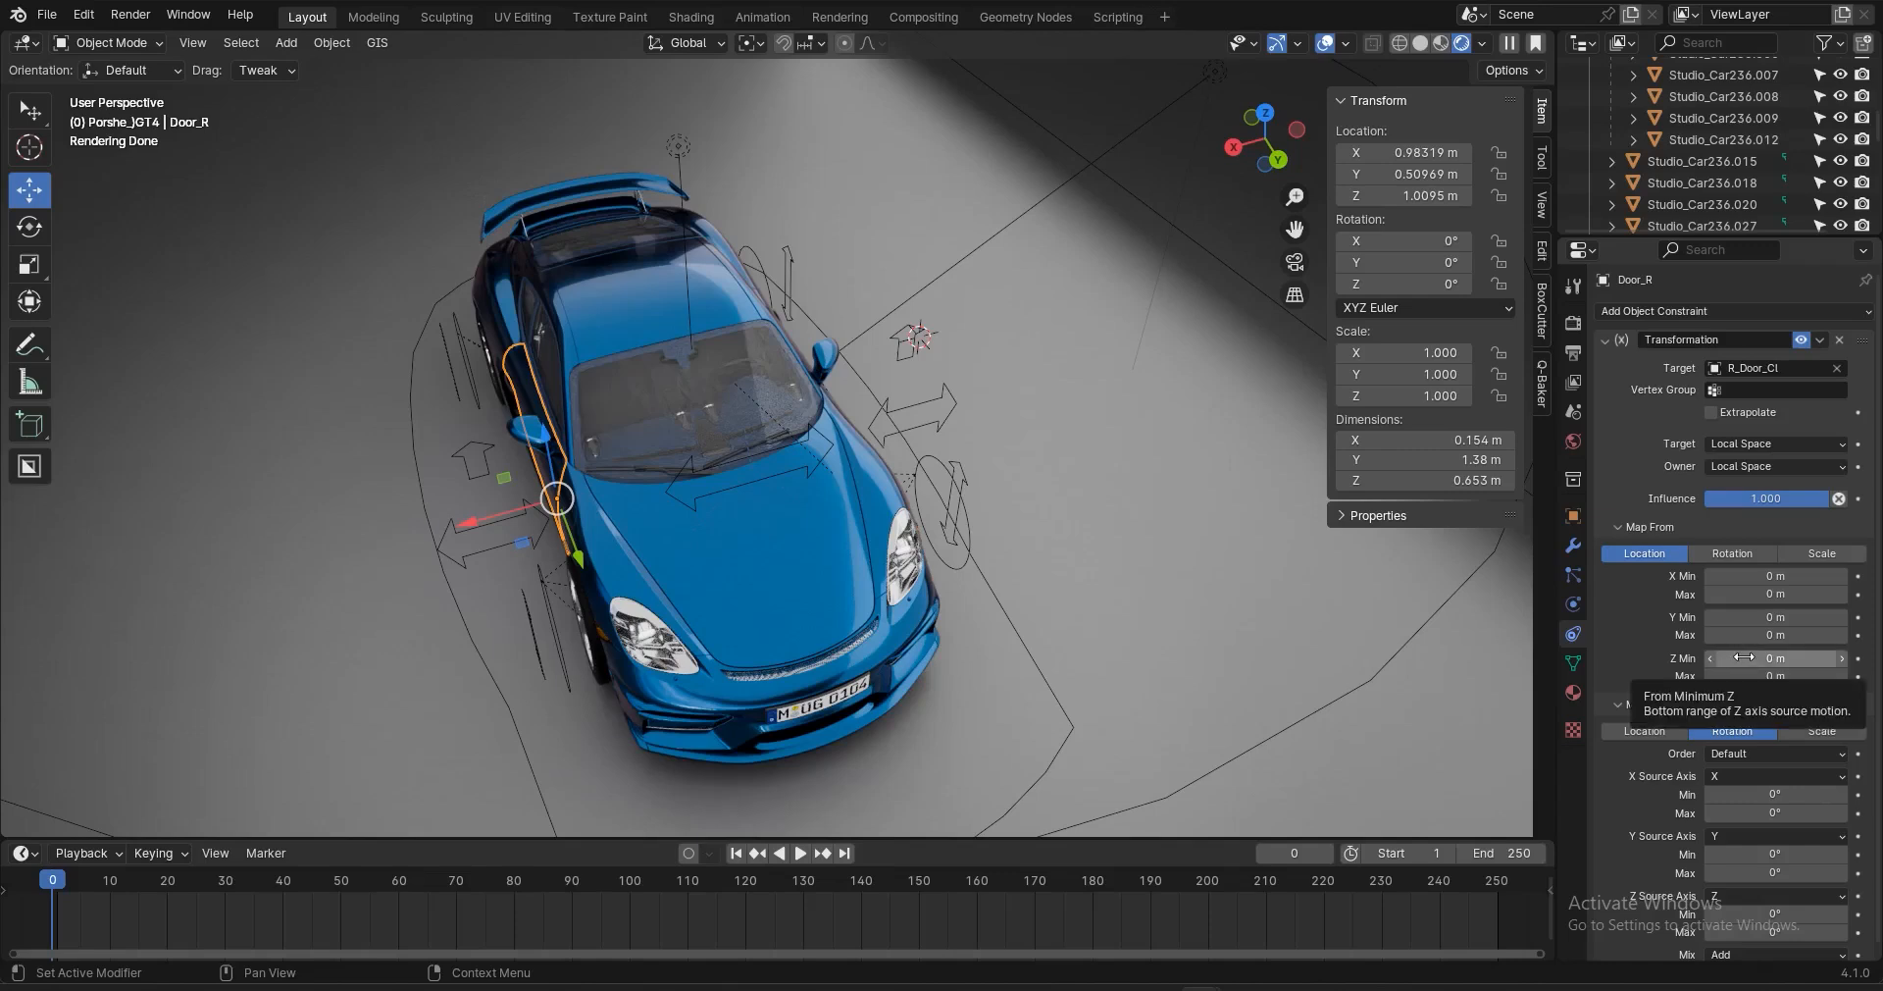
left_click(1766, 575)
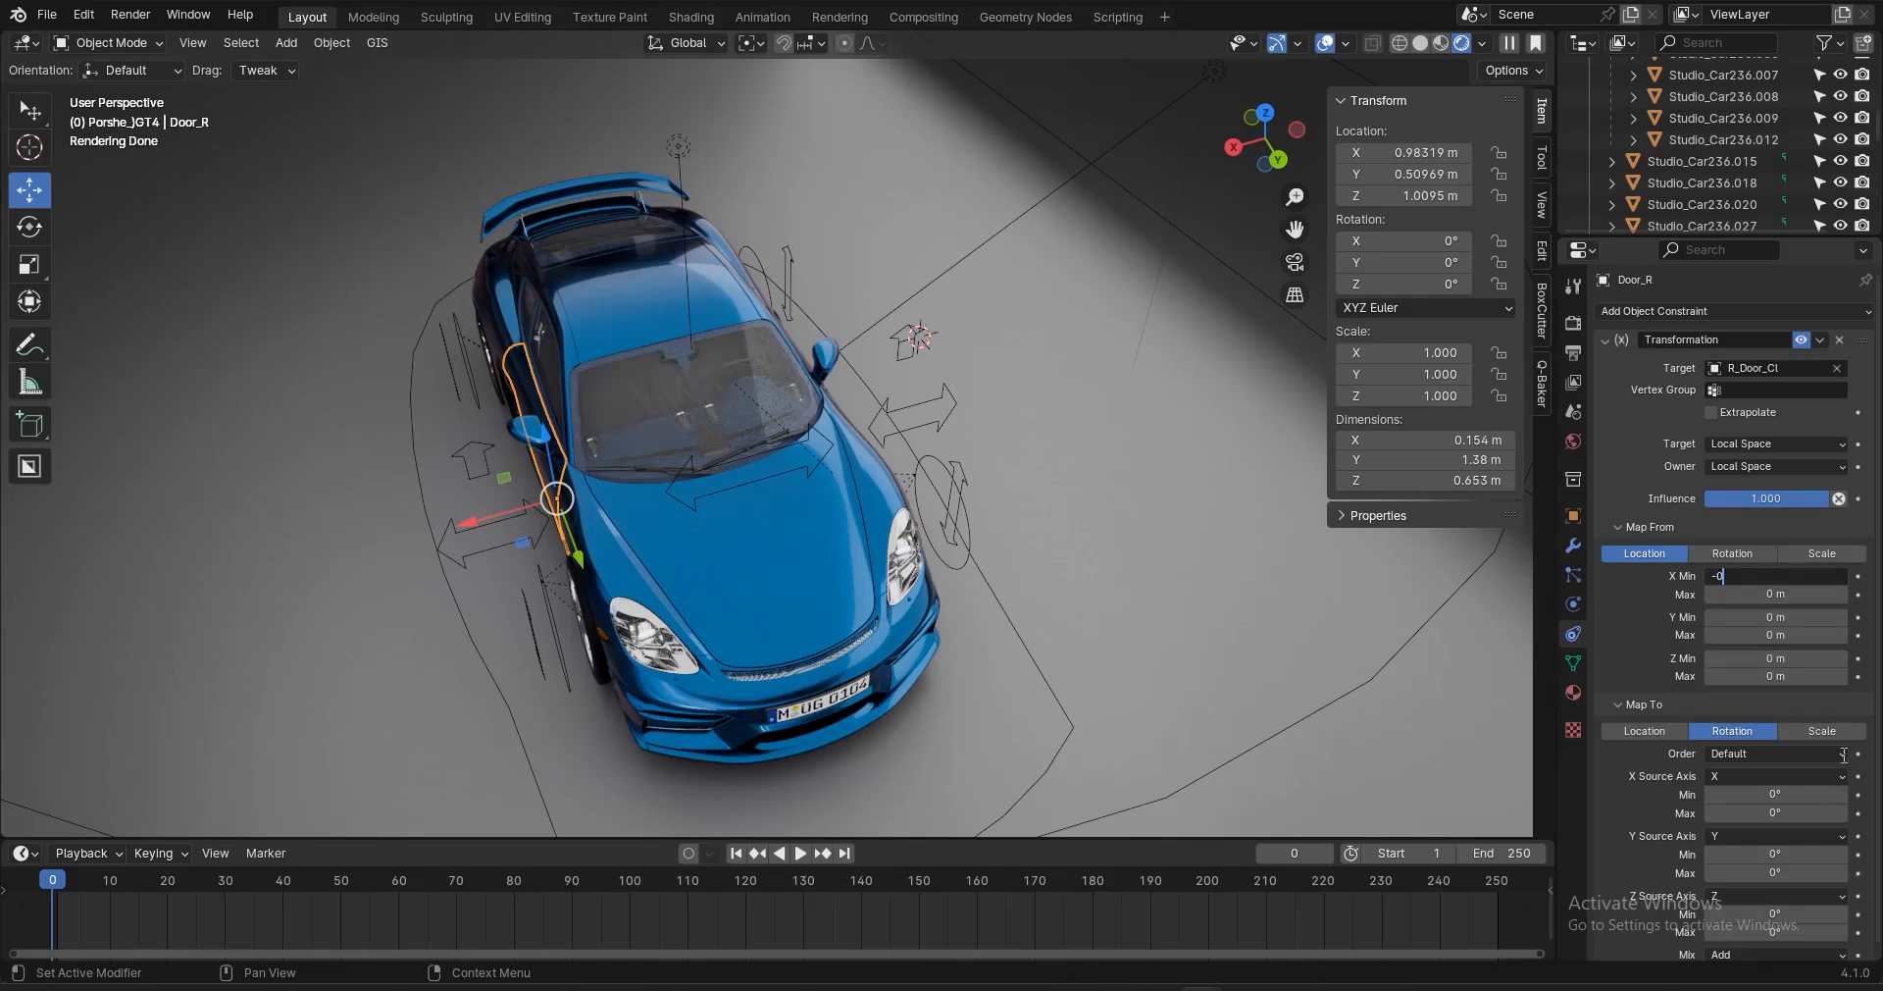
type("0")
key("Tab")
type("0.3")
key("Return")
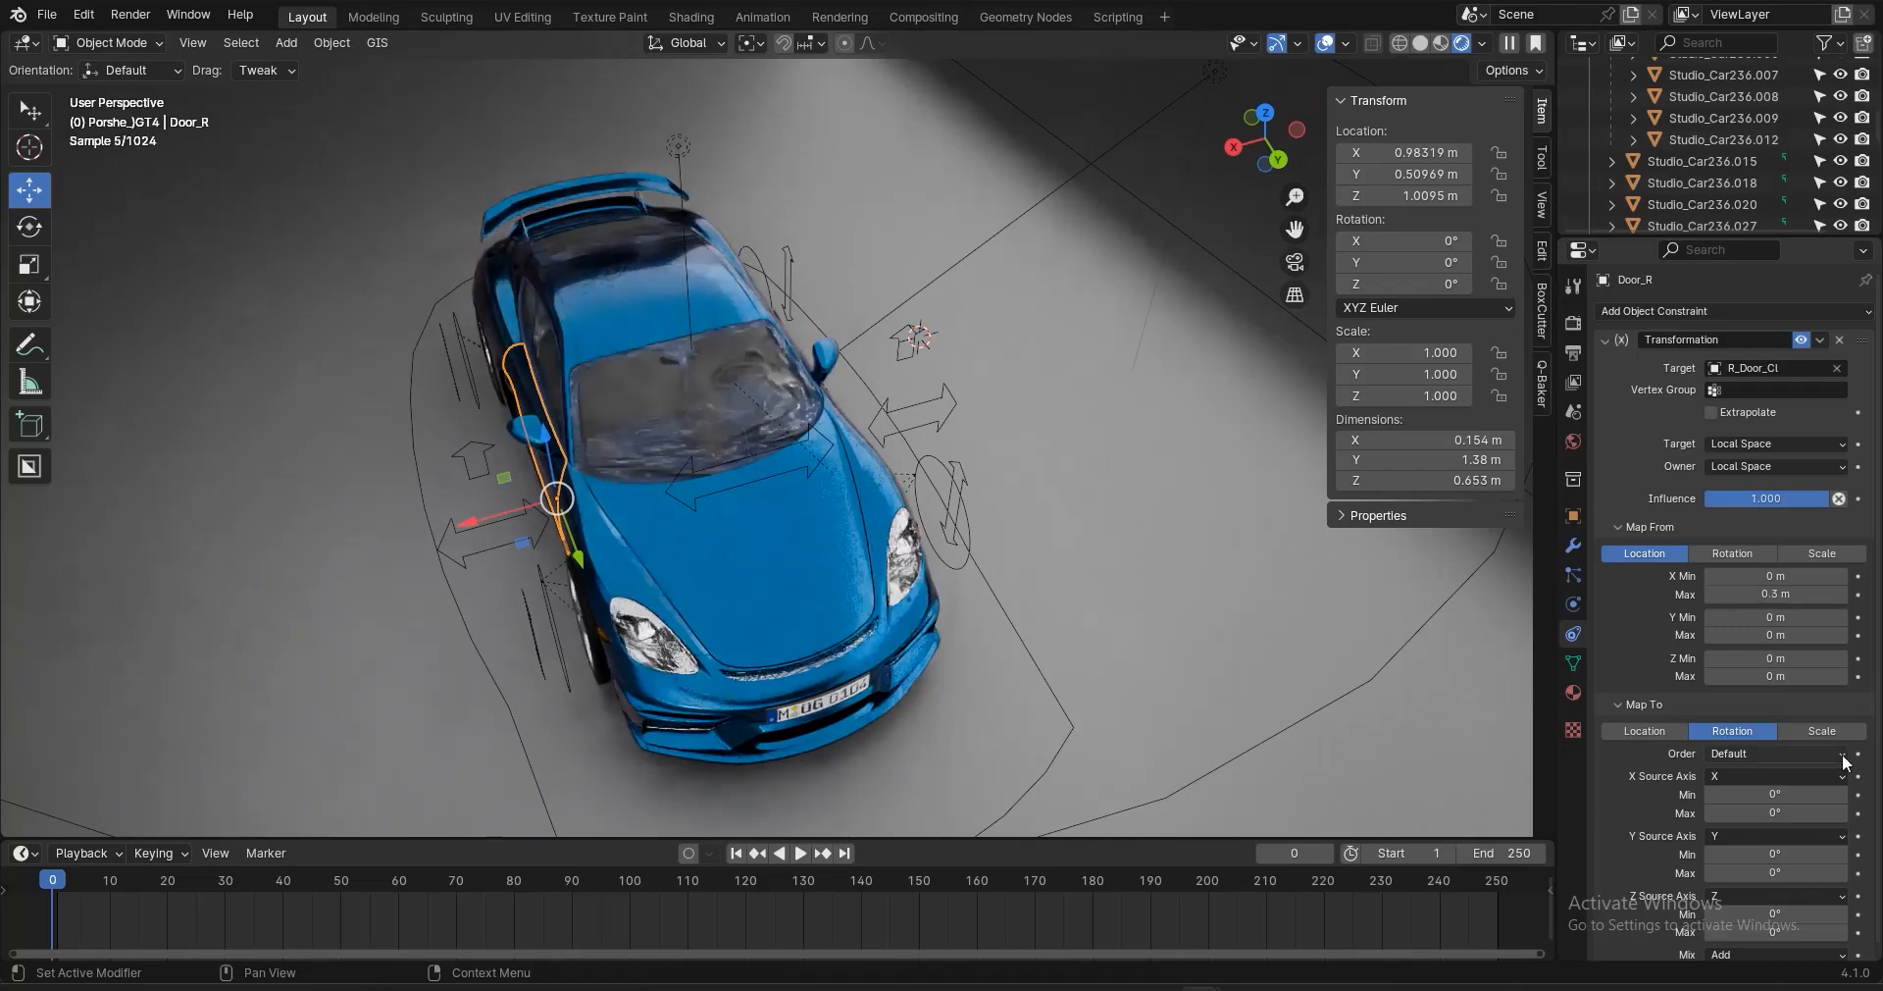
Set the right door's Map To rotation Z Source Axis to X with a maximum of 70°
left_click(1756, 895)
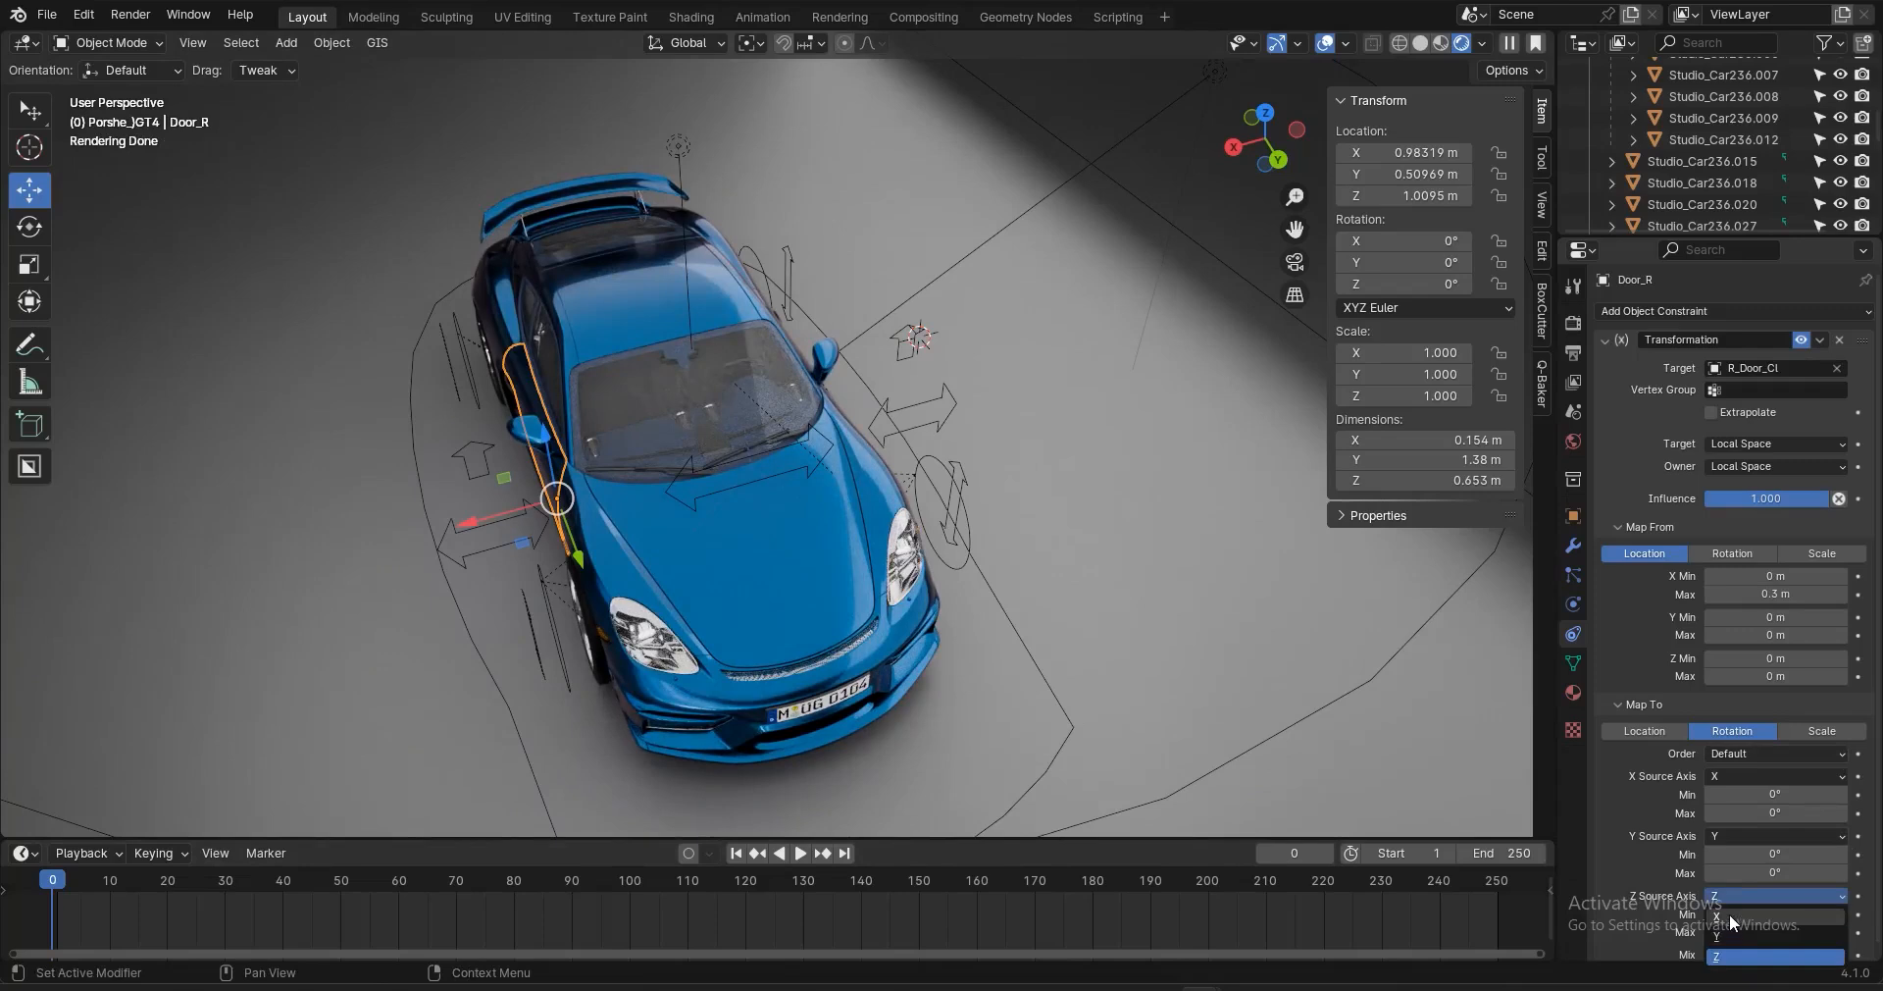
left_click(1727, 915)
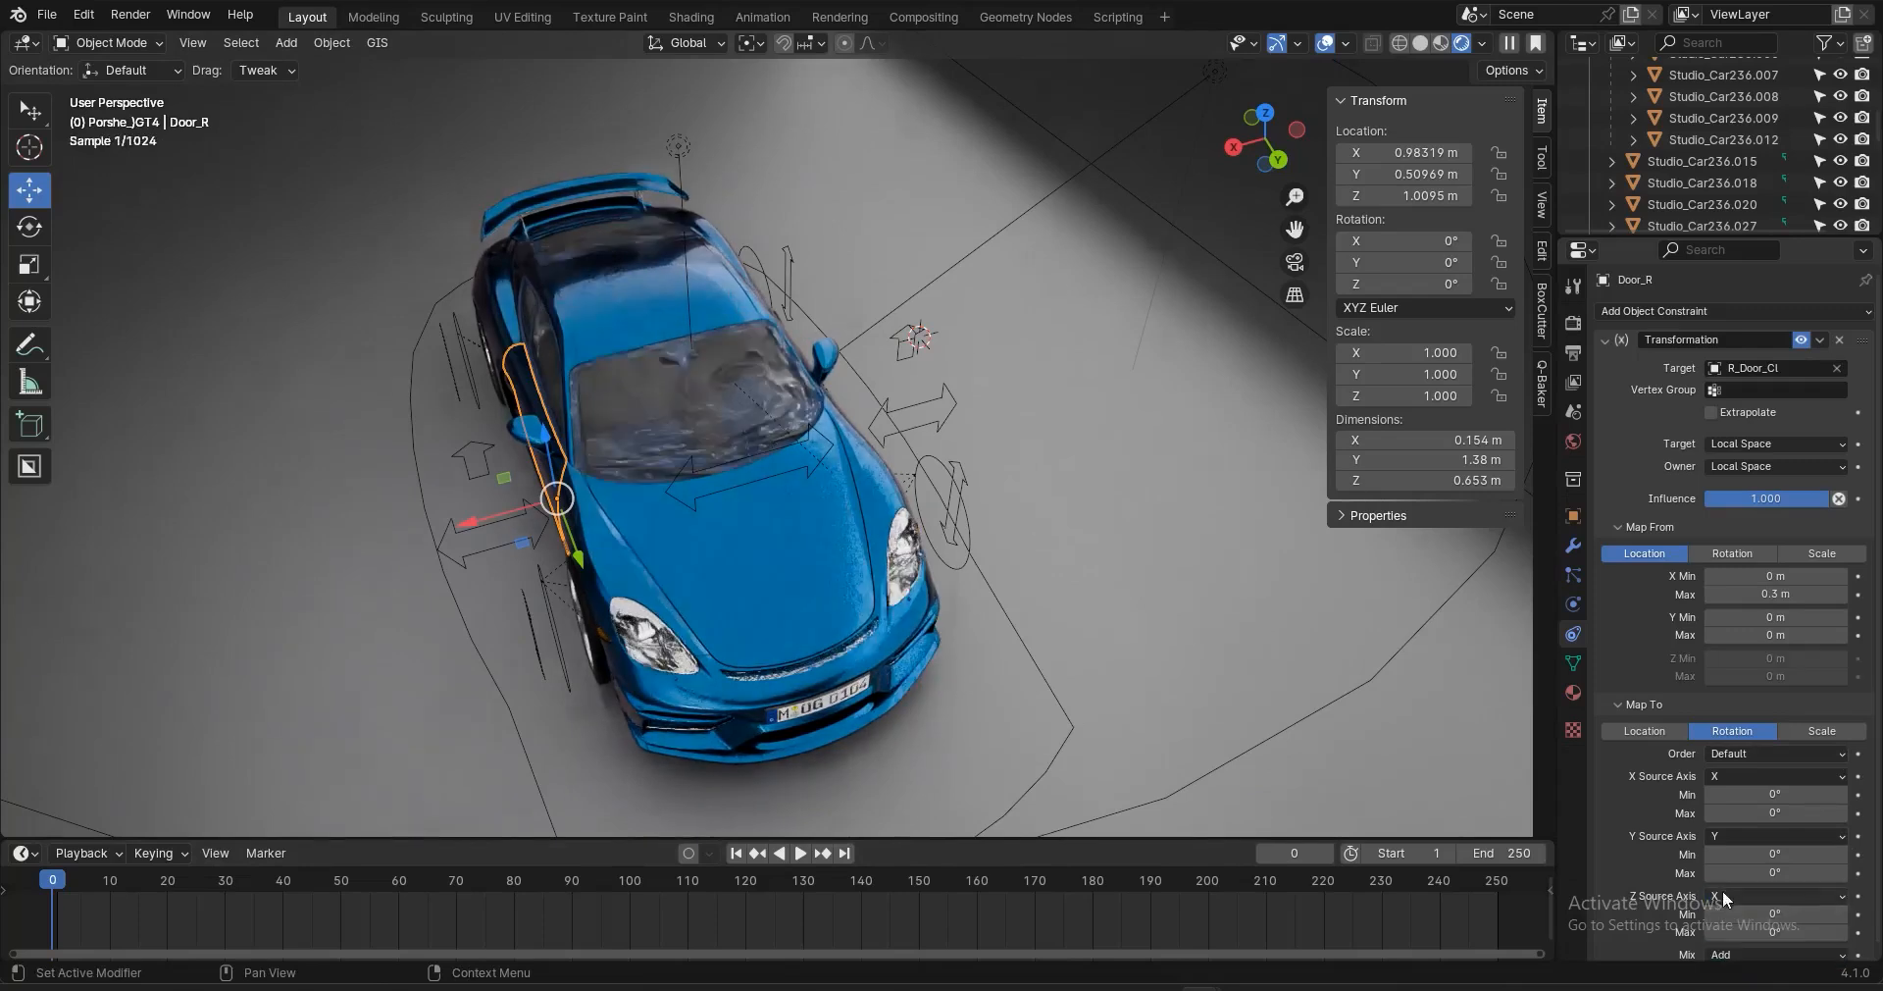
left_click(1774, 932)
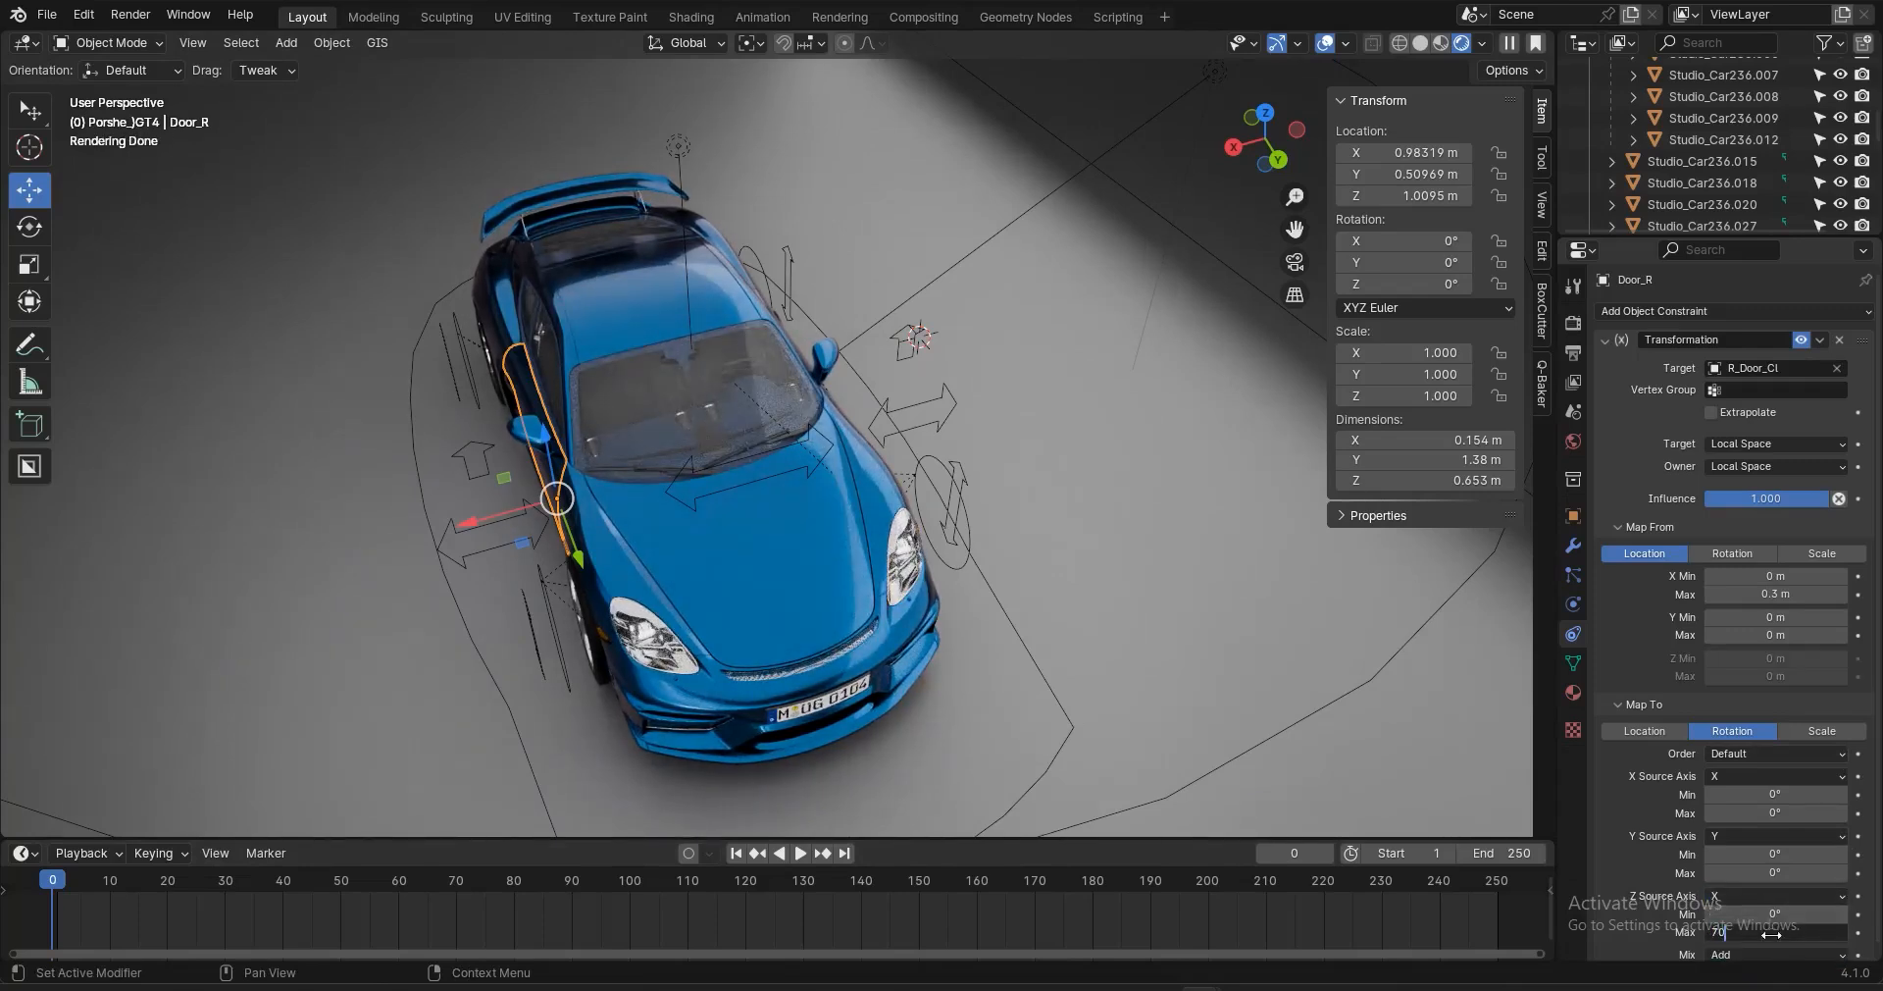
type("70")
key("Return")
Test the right door's response by moving R_Door_Cl both ways, and review the door's constraint settings
left_click(495, 547)
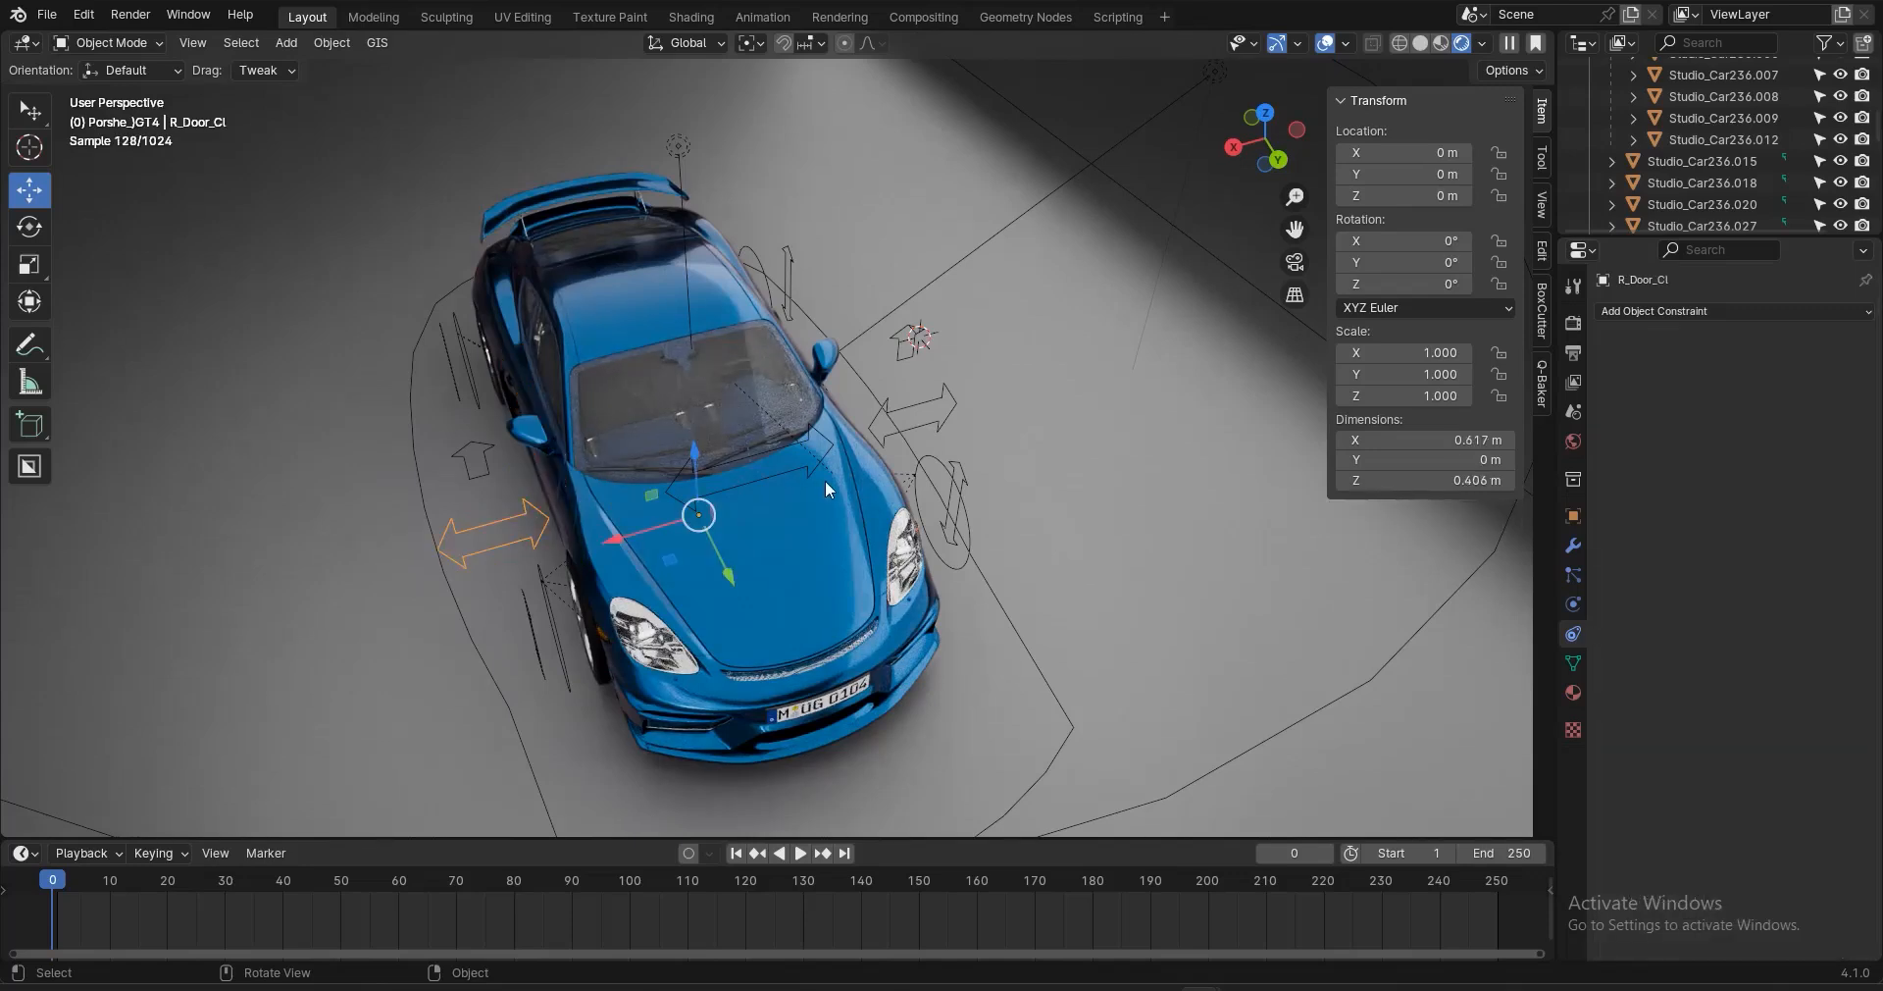
key("g")
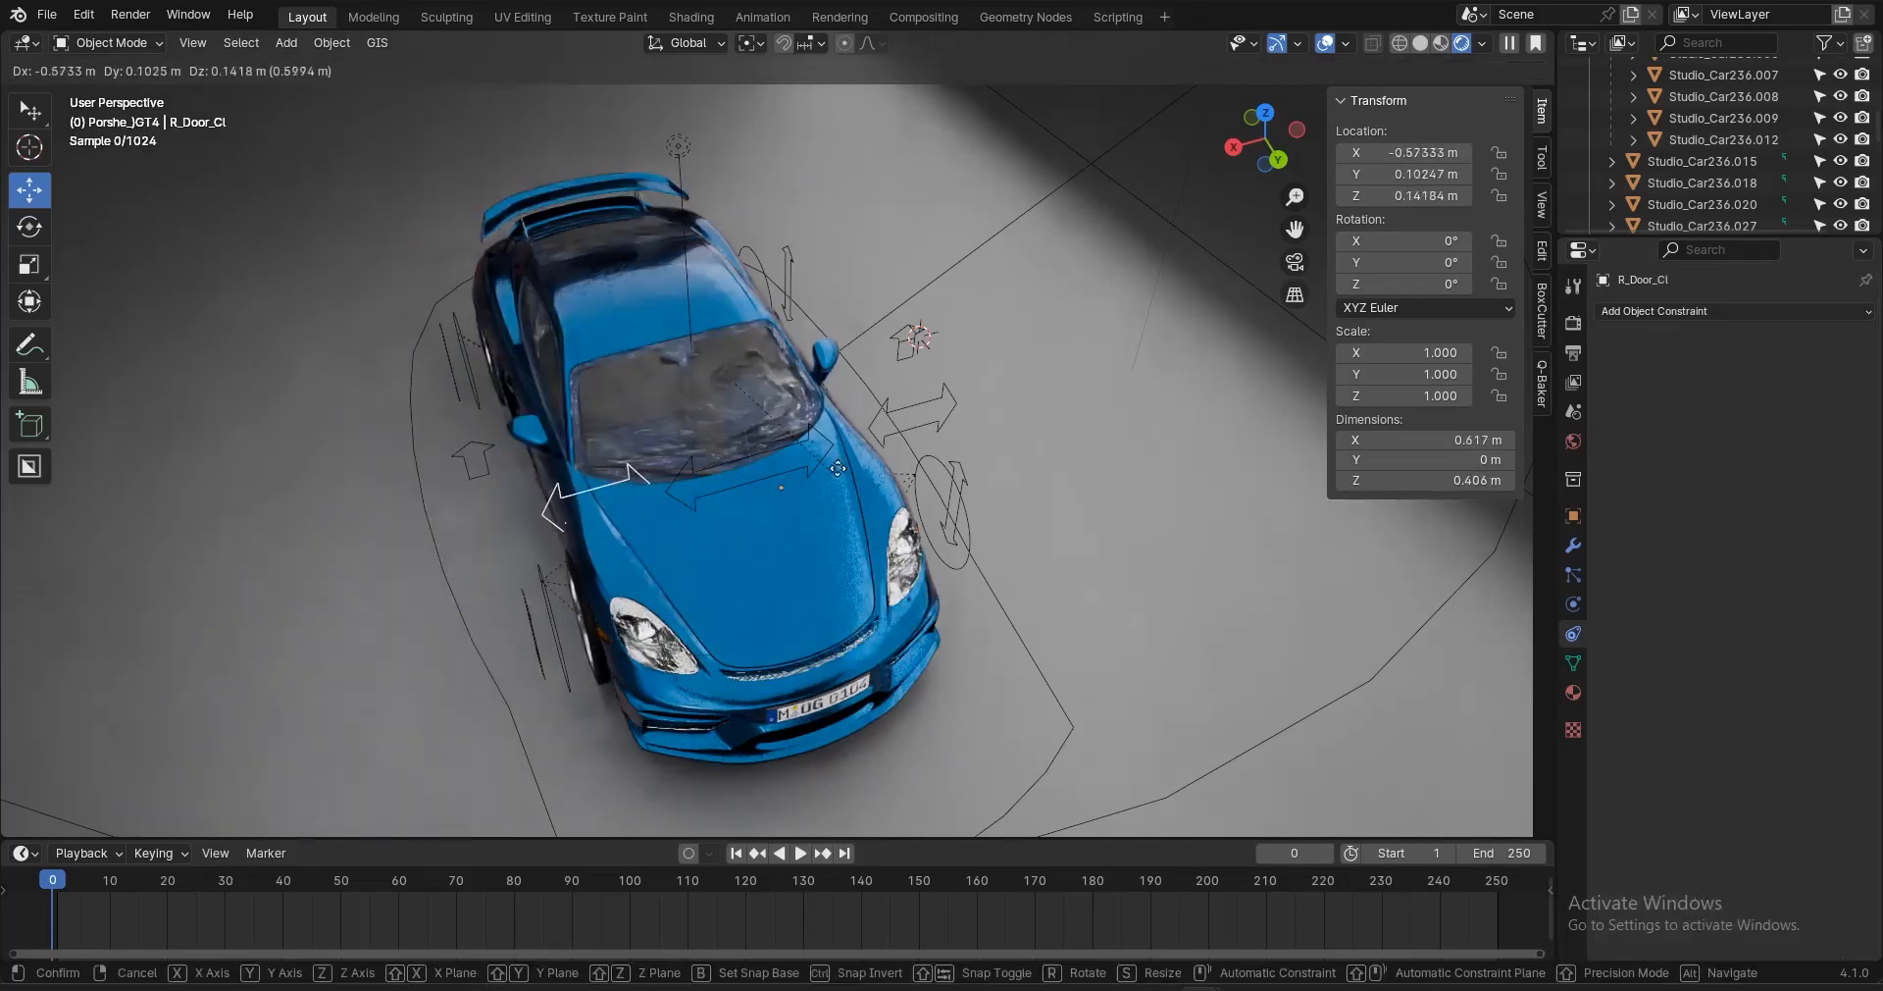
key("Escape")
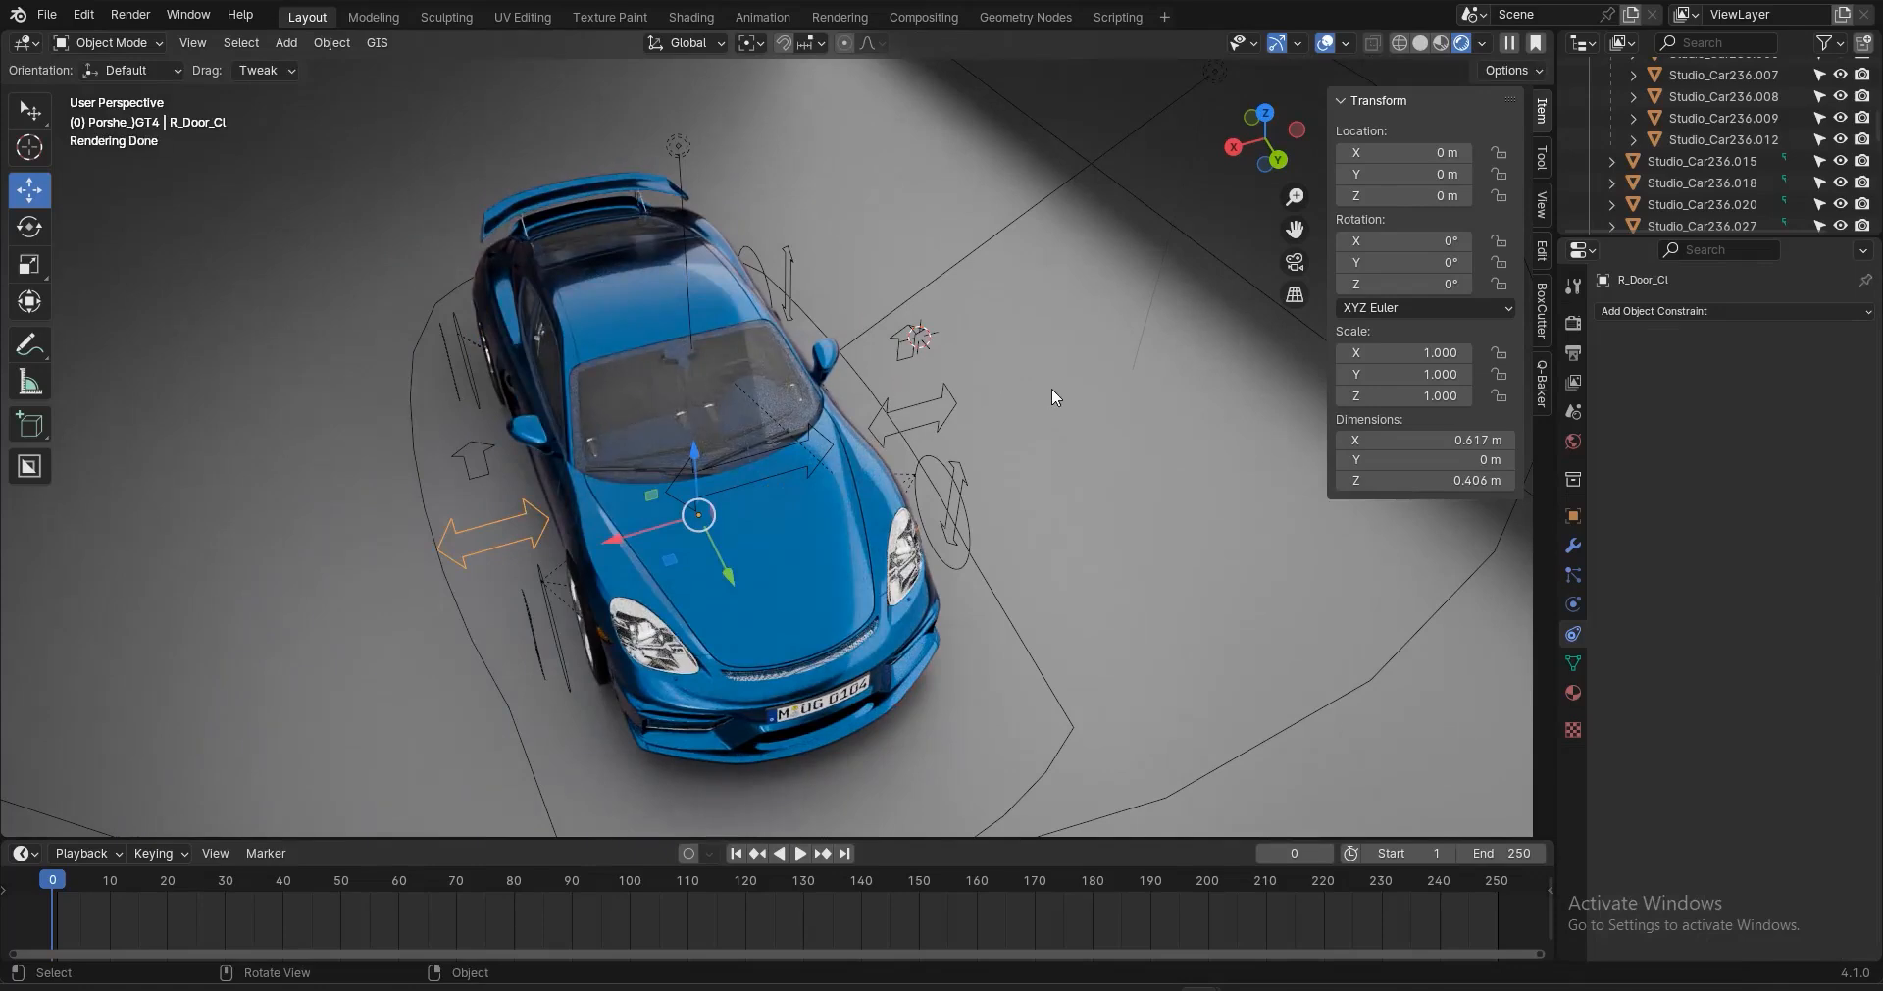
left_click(541, 477)
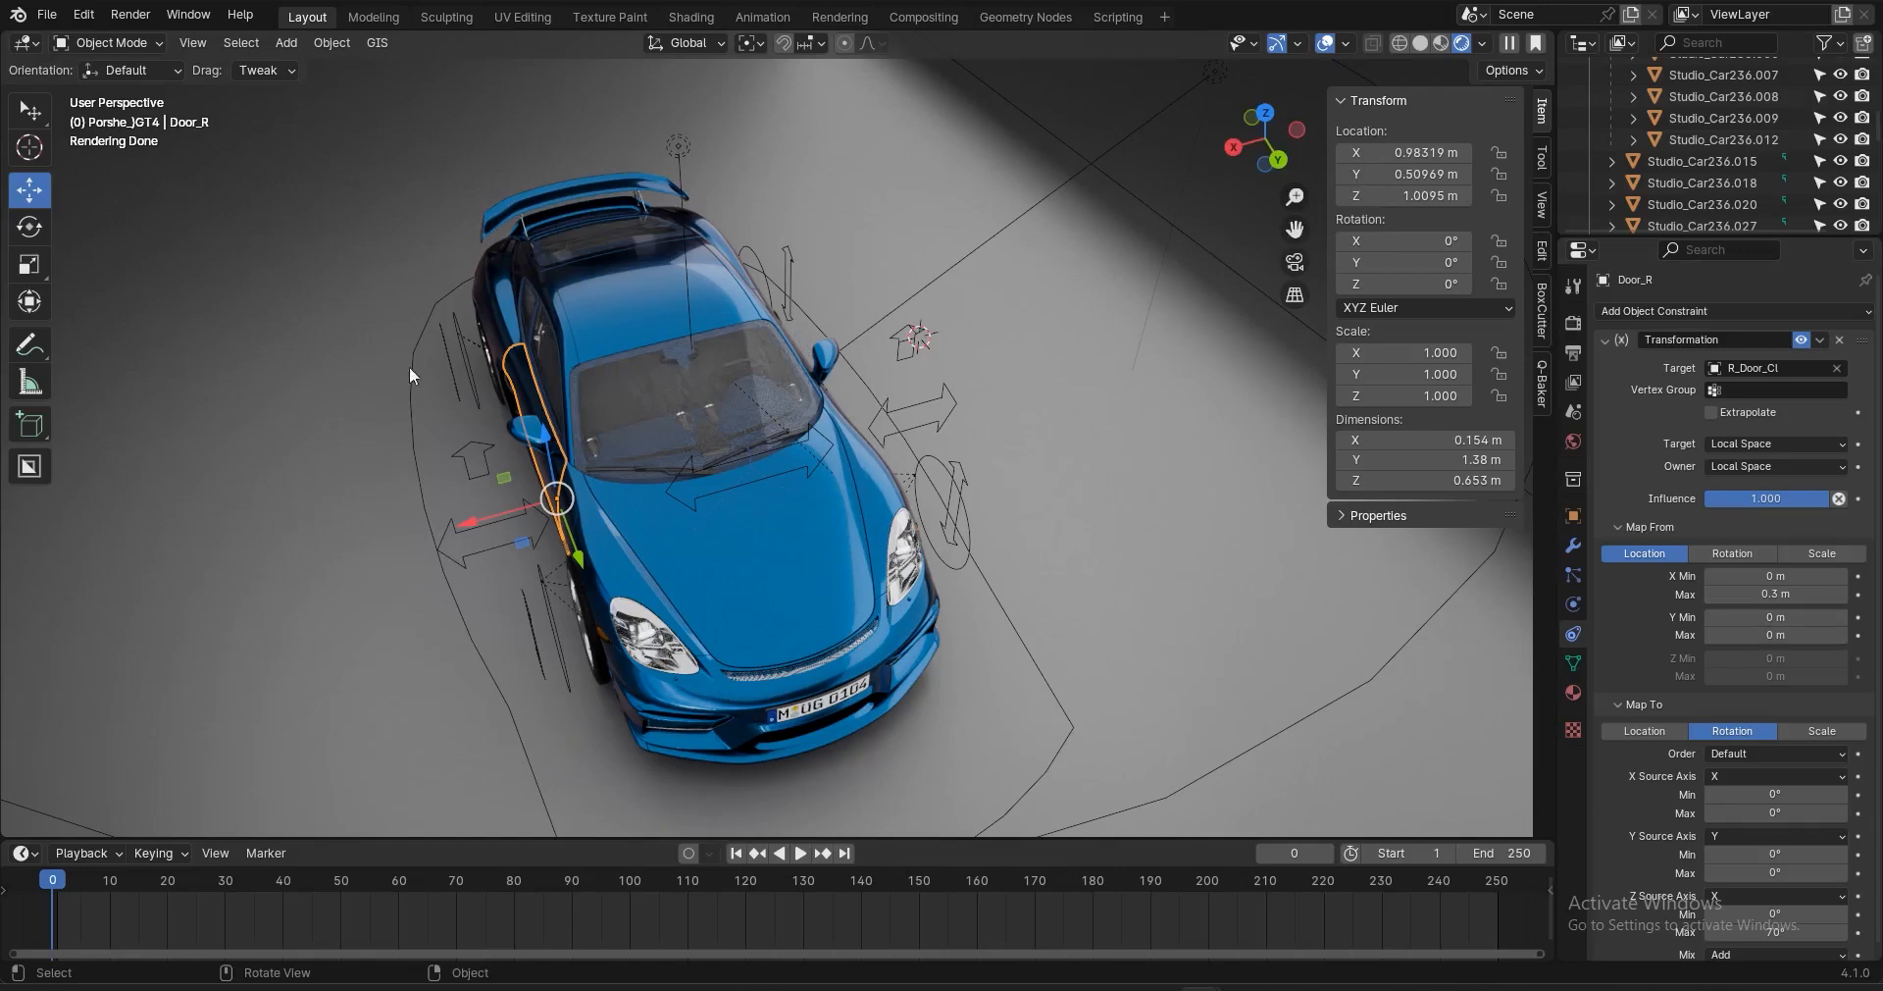
left_click(471, 525)
key("g")
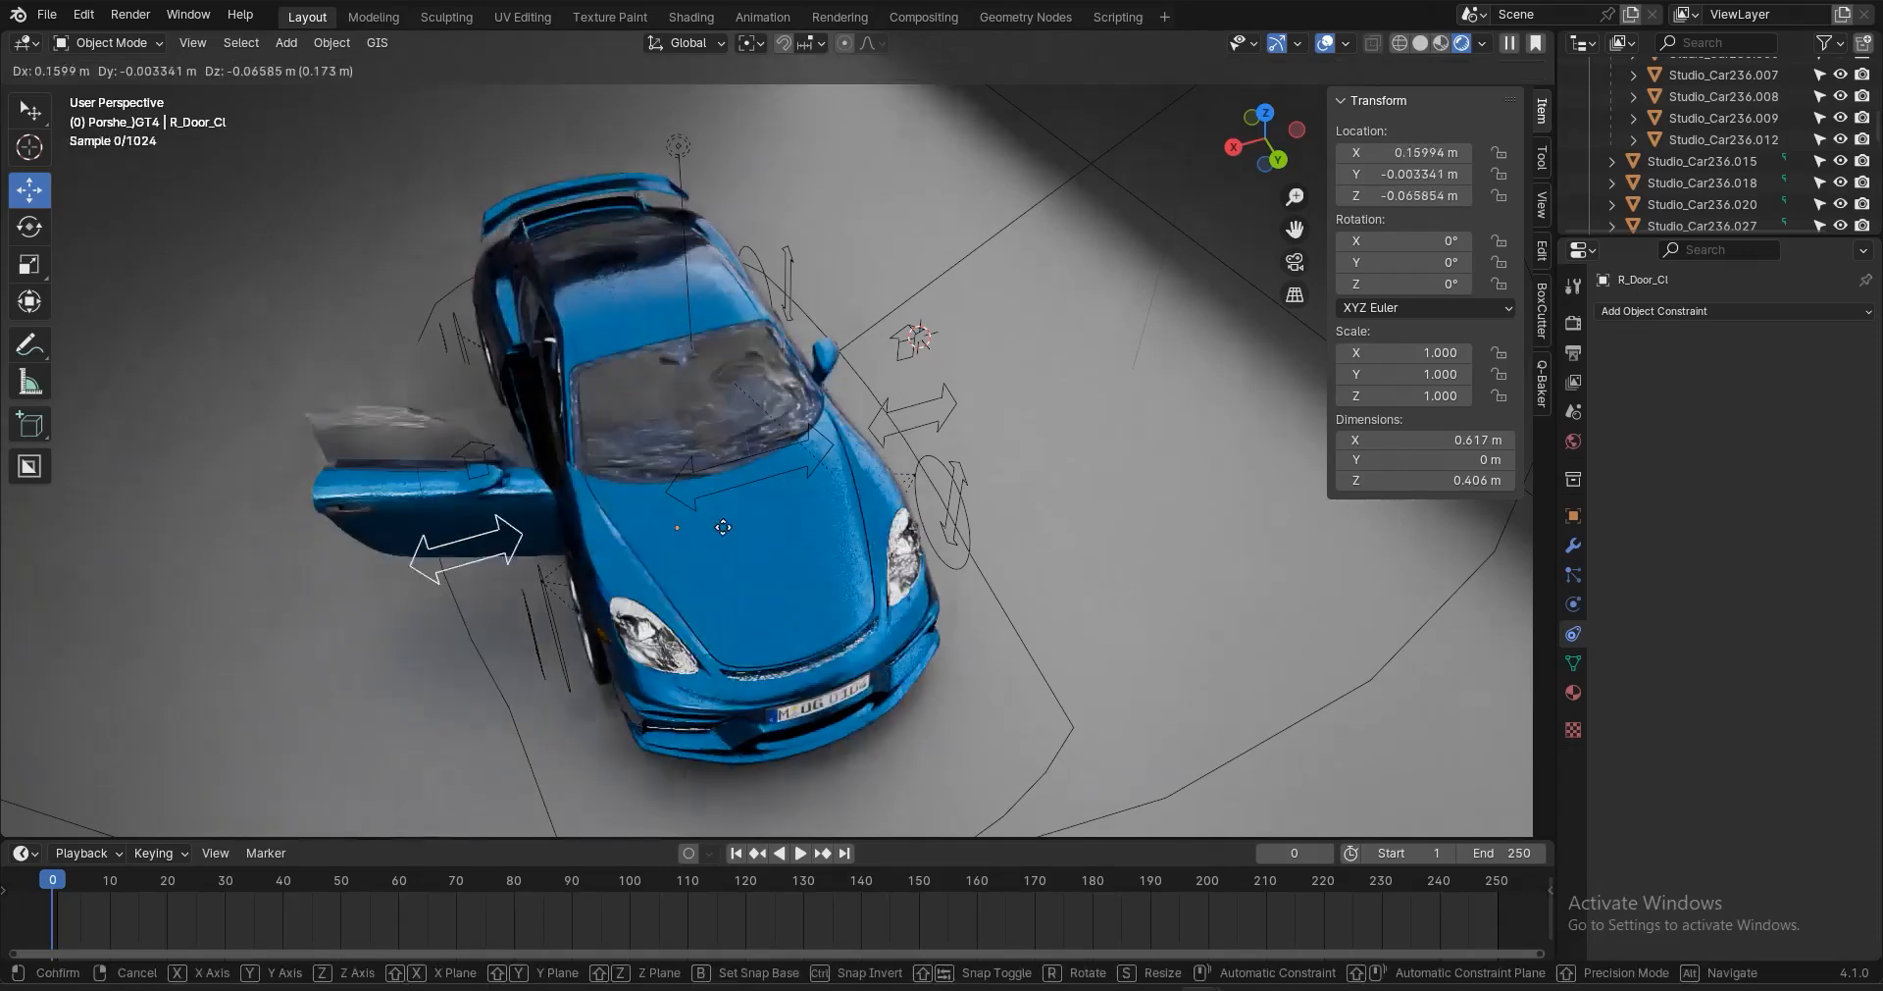
key("Escape")
Lock the right door controller's Y and Z location, all rotation and all scale axes, and test its movement
left_click_drag(1497, 174, 1503, 361)
key("g")
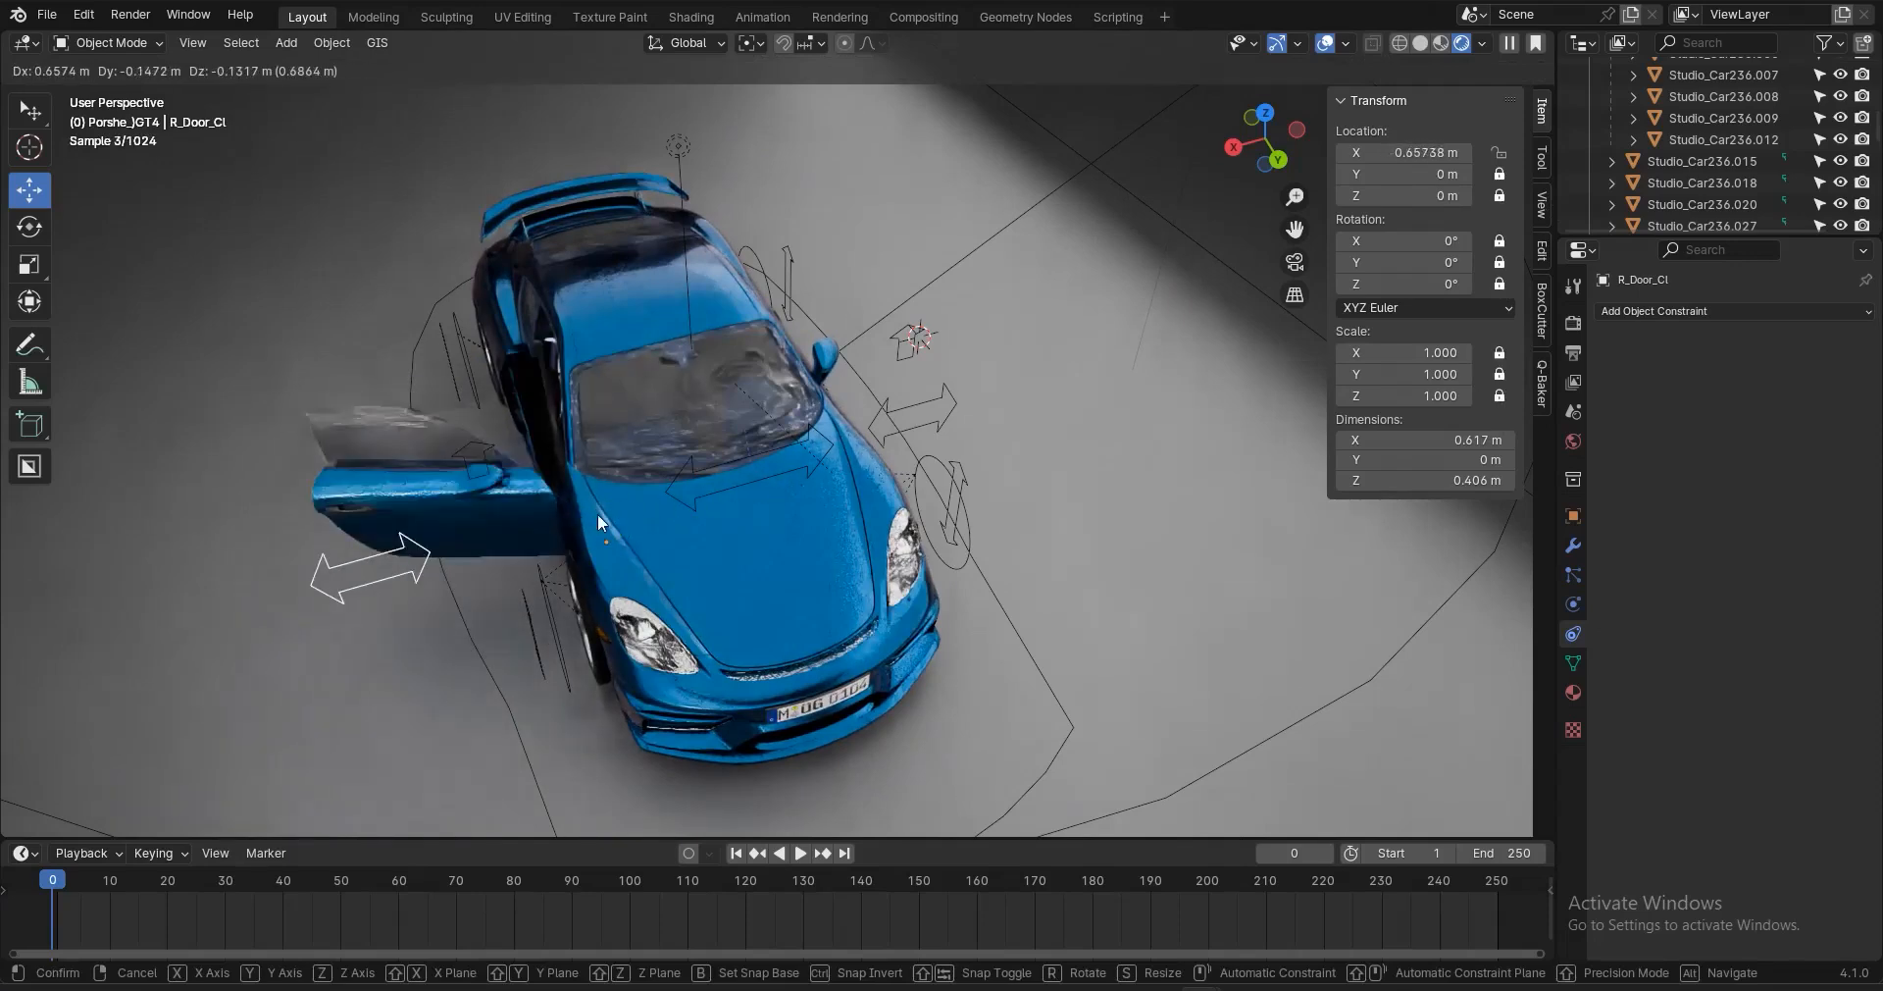
key("Escape")
Add a Limit Location constraint to the right door controller with Minimum X and Maximum X enabled
left_click(1734, 310)
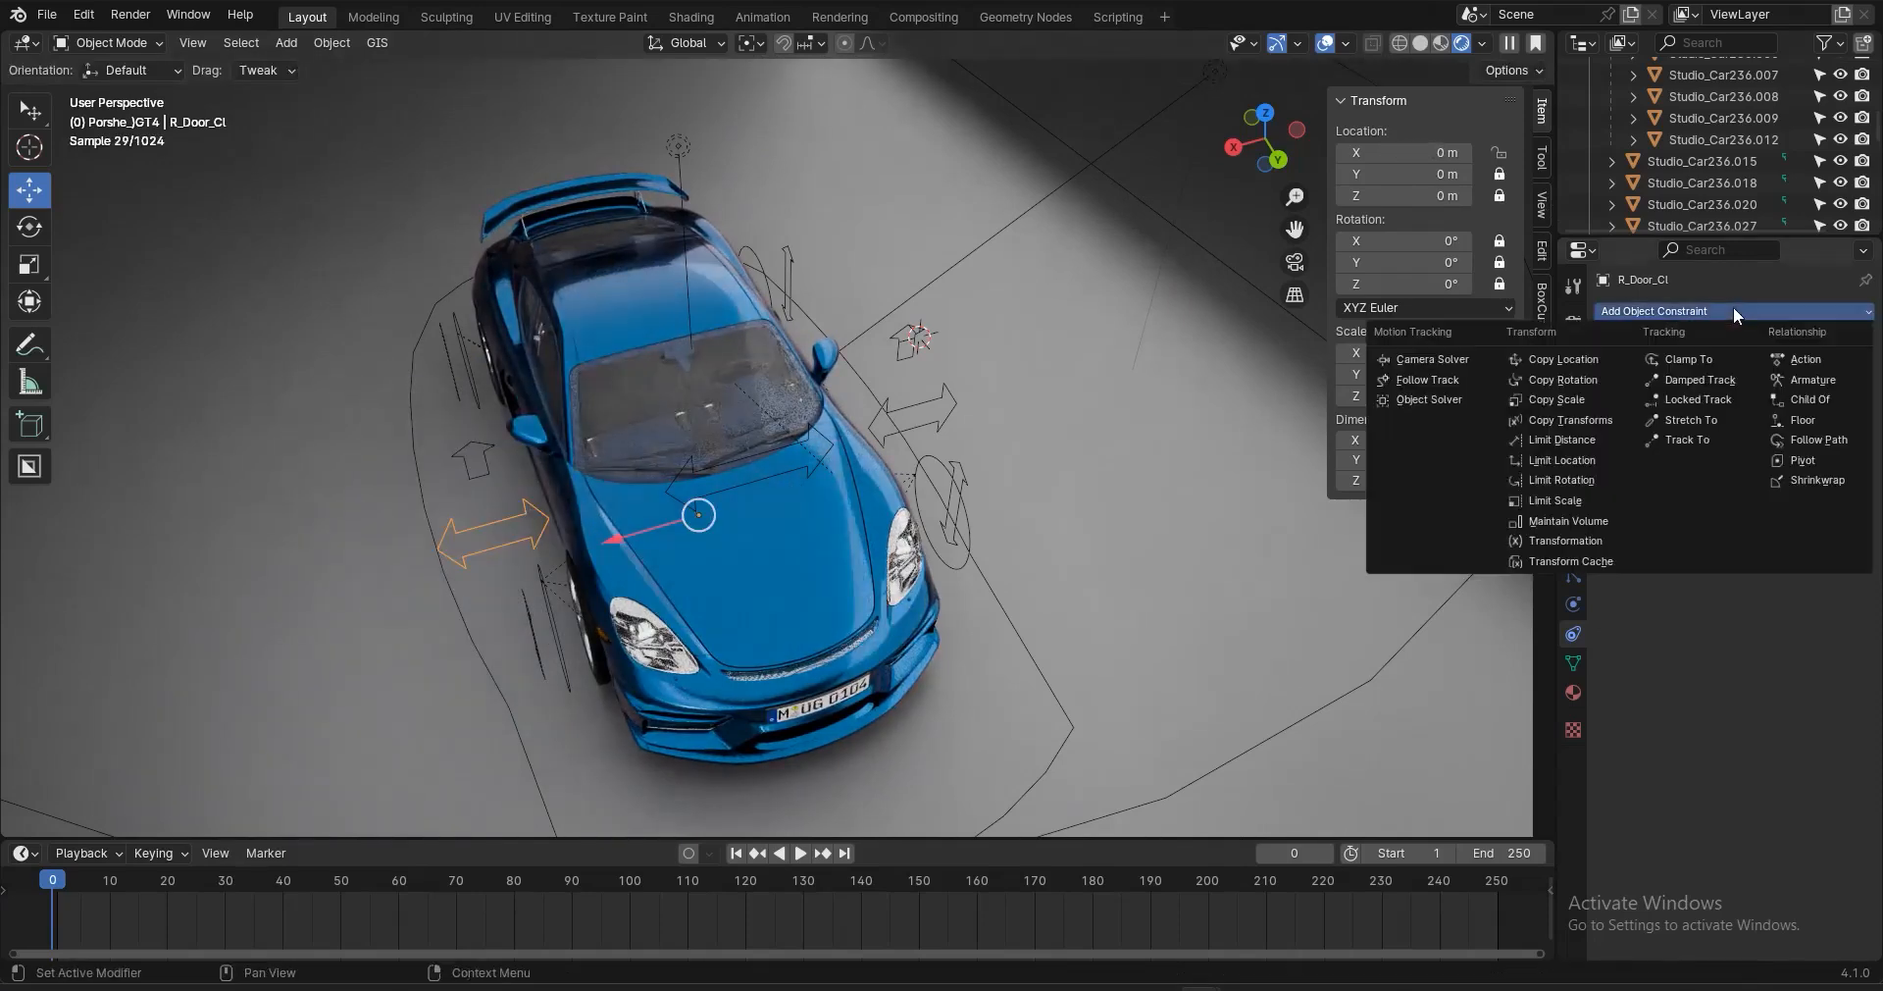
left_click(1591, 463)
left_click(1710, 369)
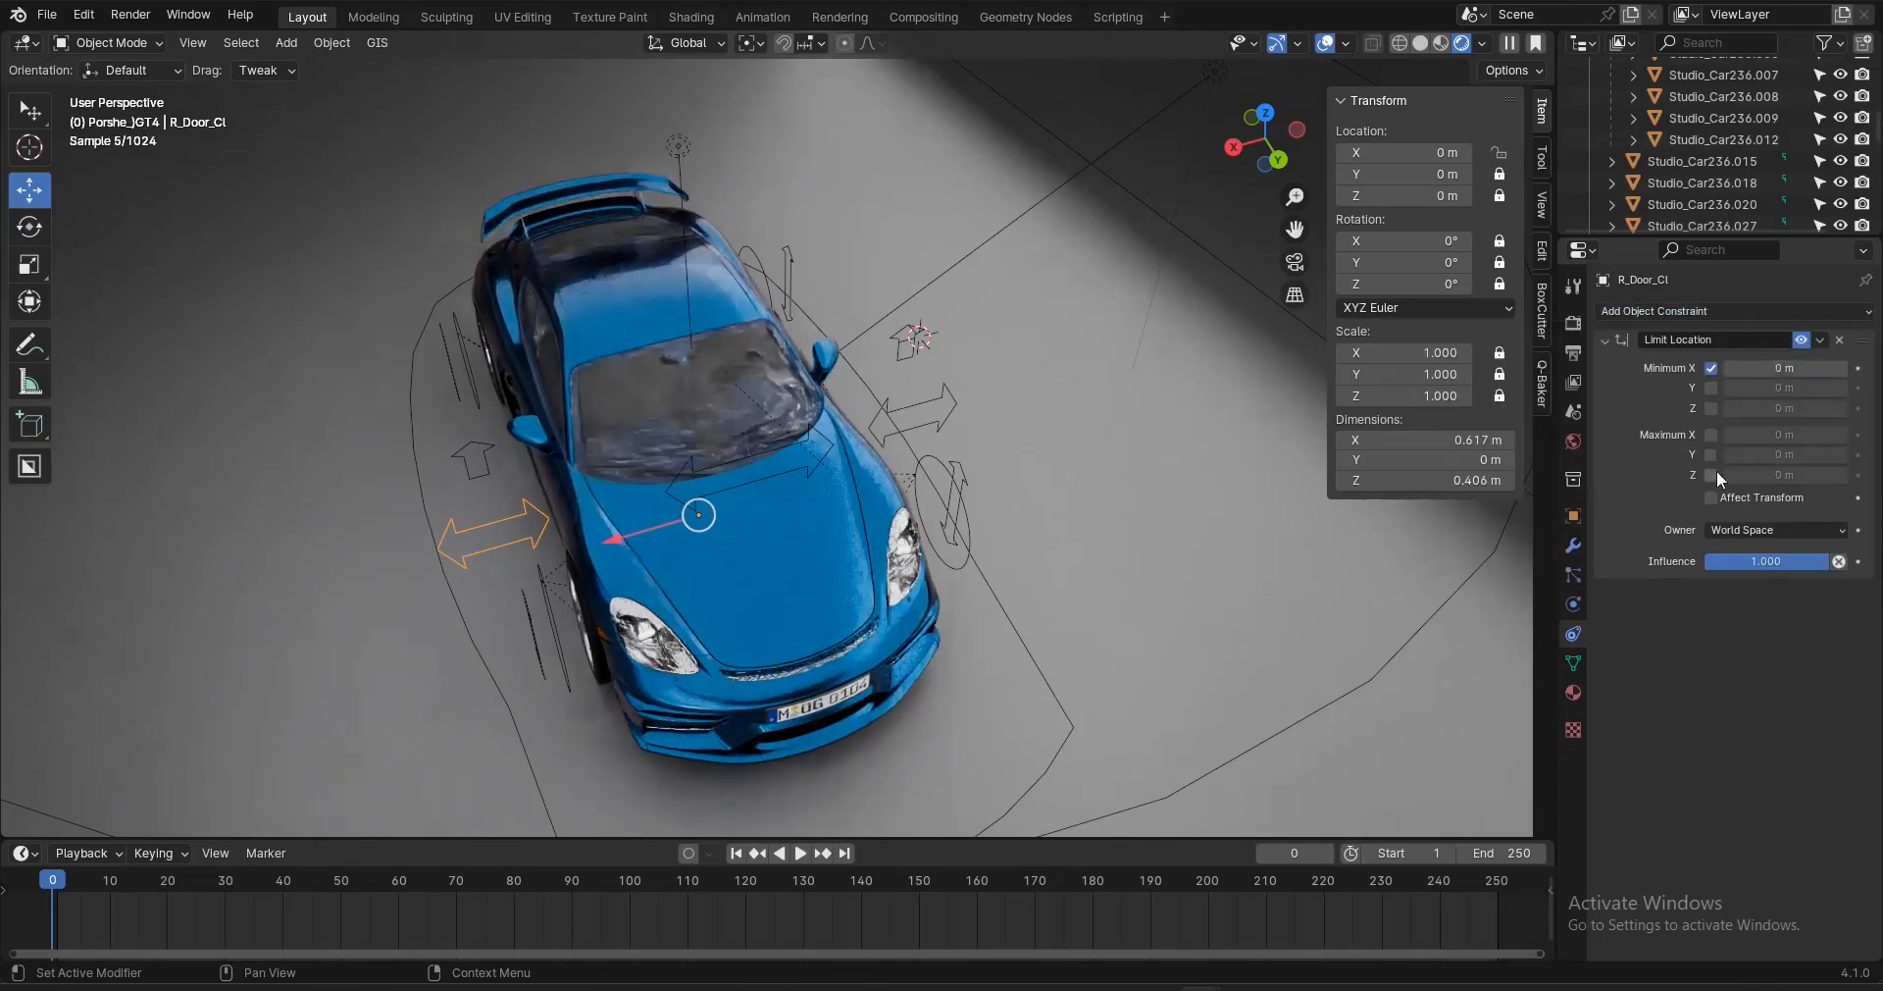
left_click(1712, 435)
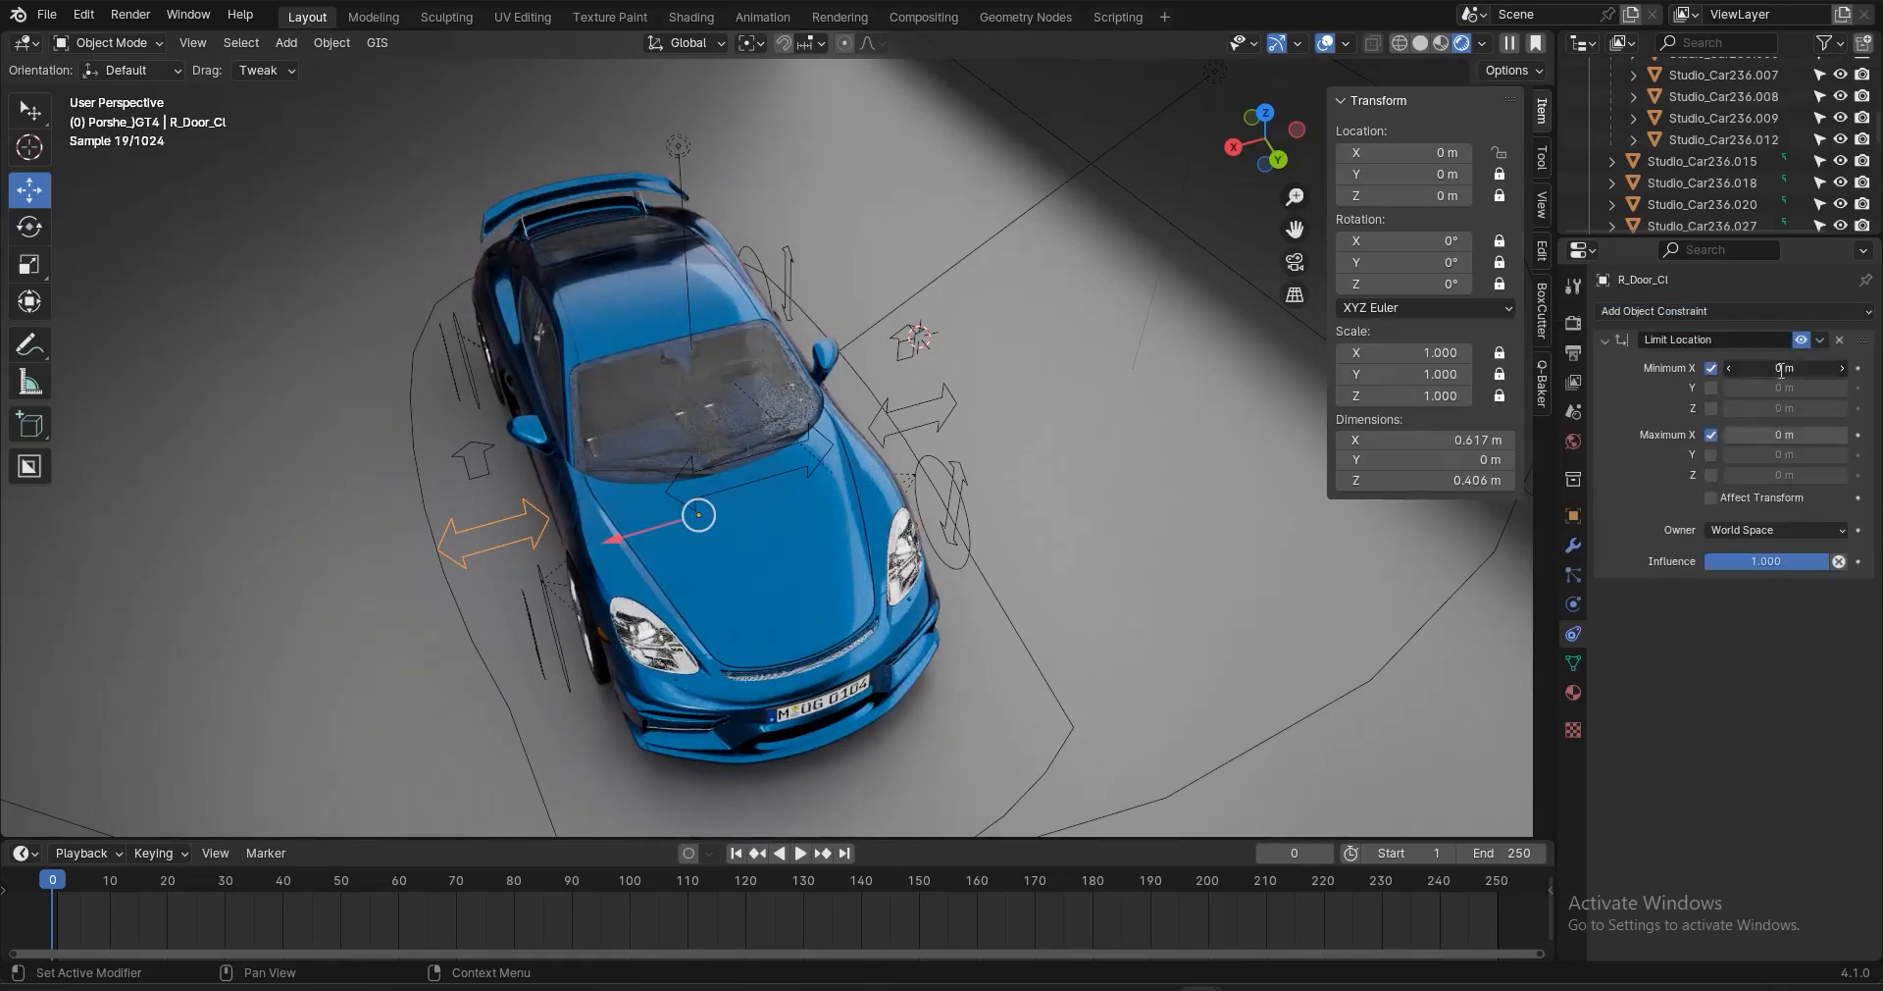
Try a Minimum X limit of 0.3 m on the right door controller and test its movement
left_click(1781, 368)
type("0.3")
key("Return")
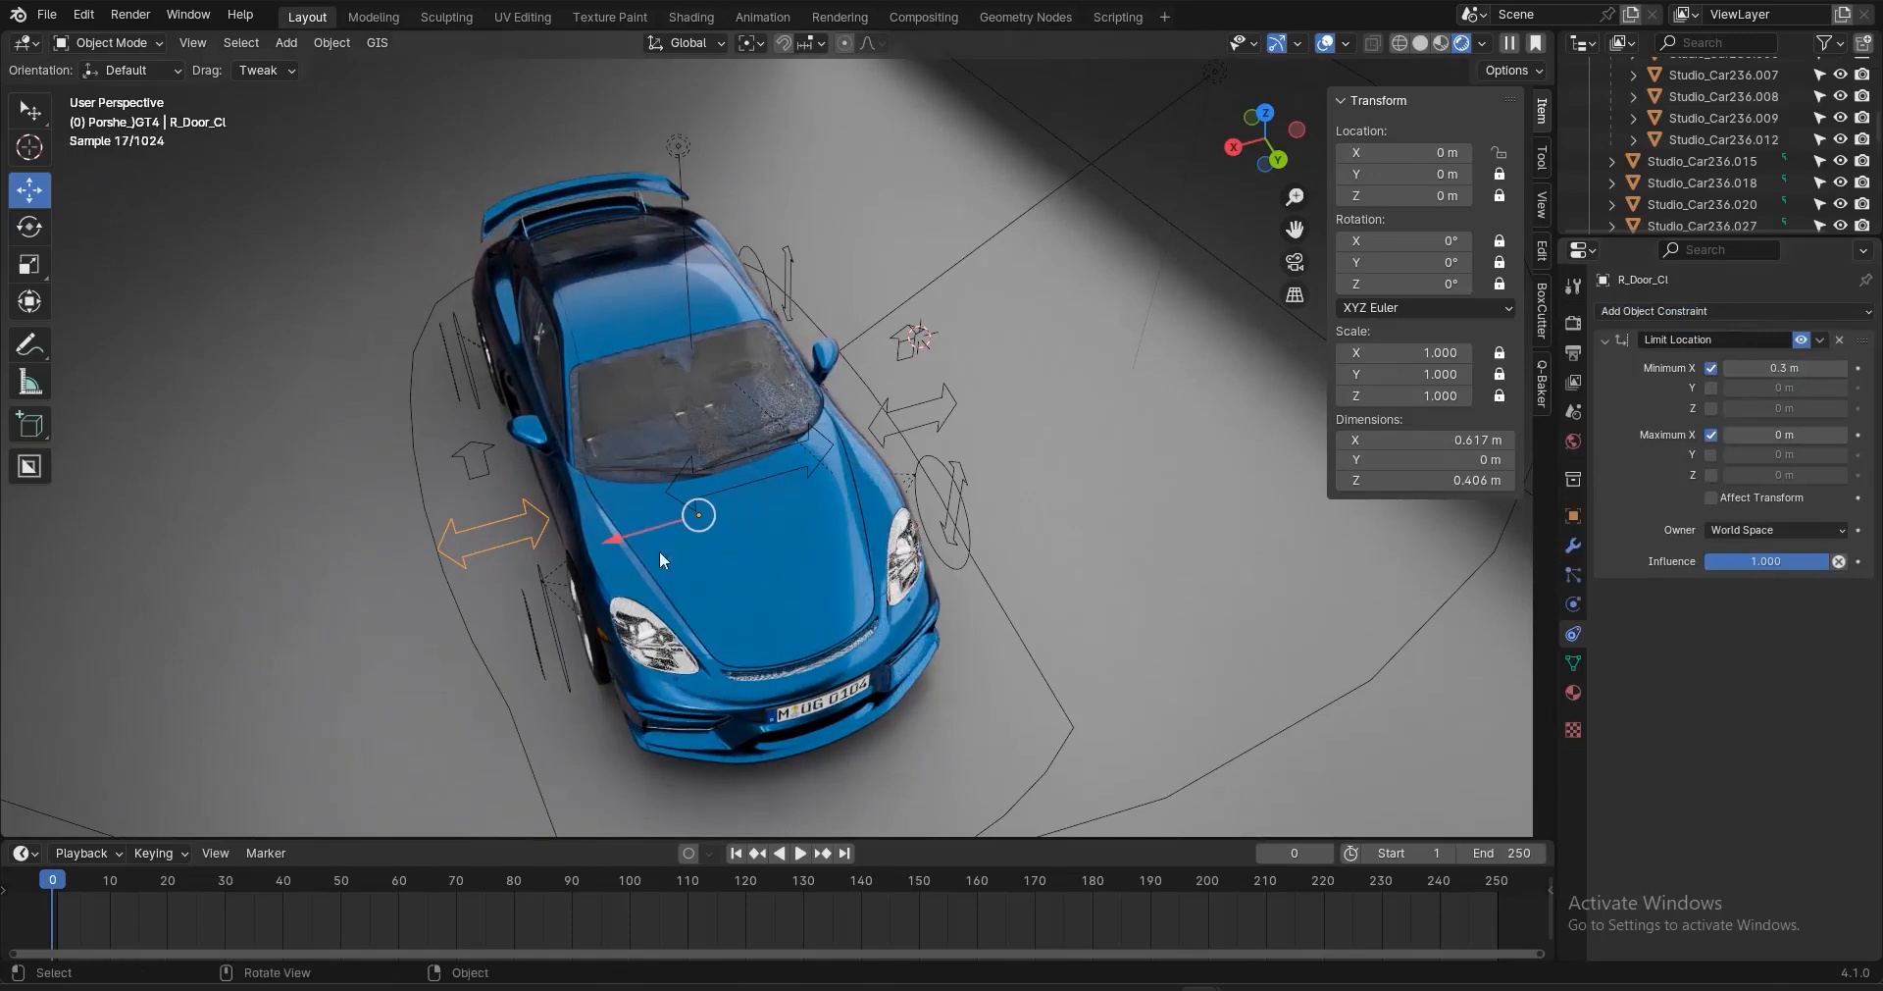
key("g")
right_click(680, 530)
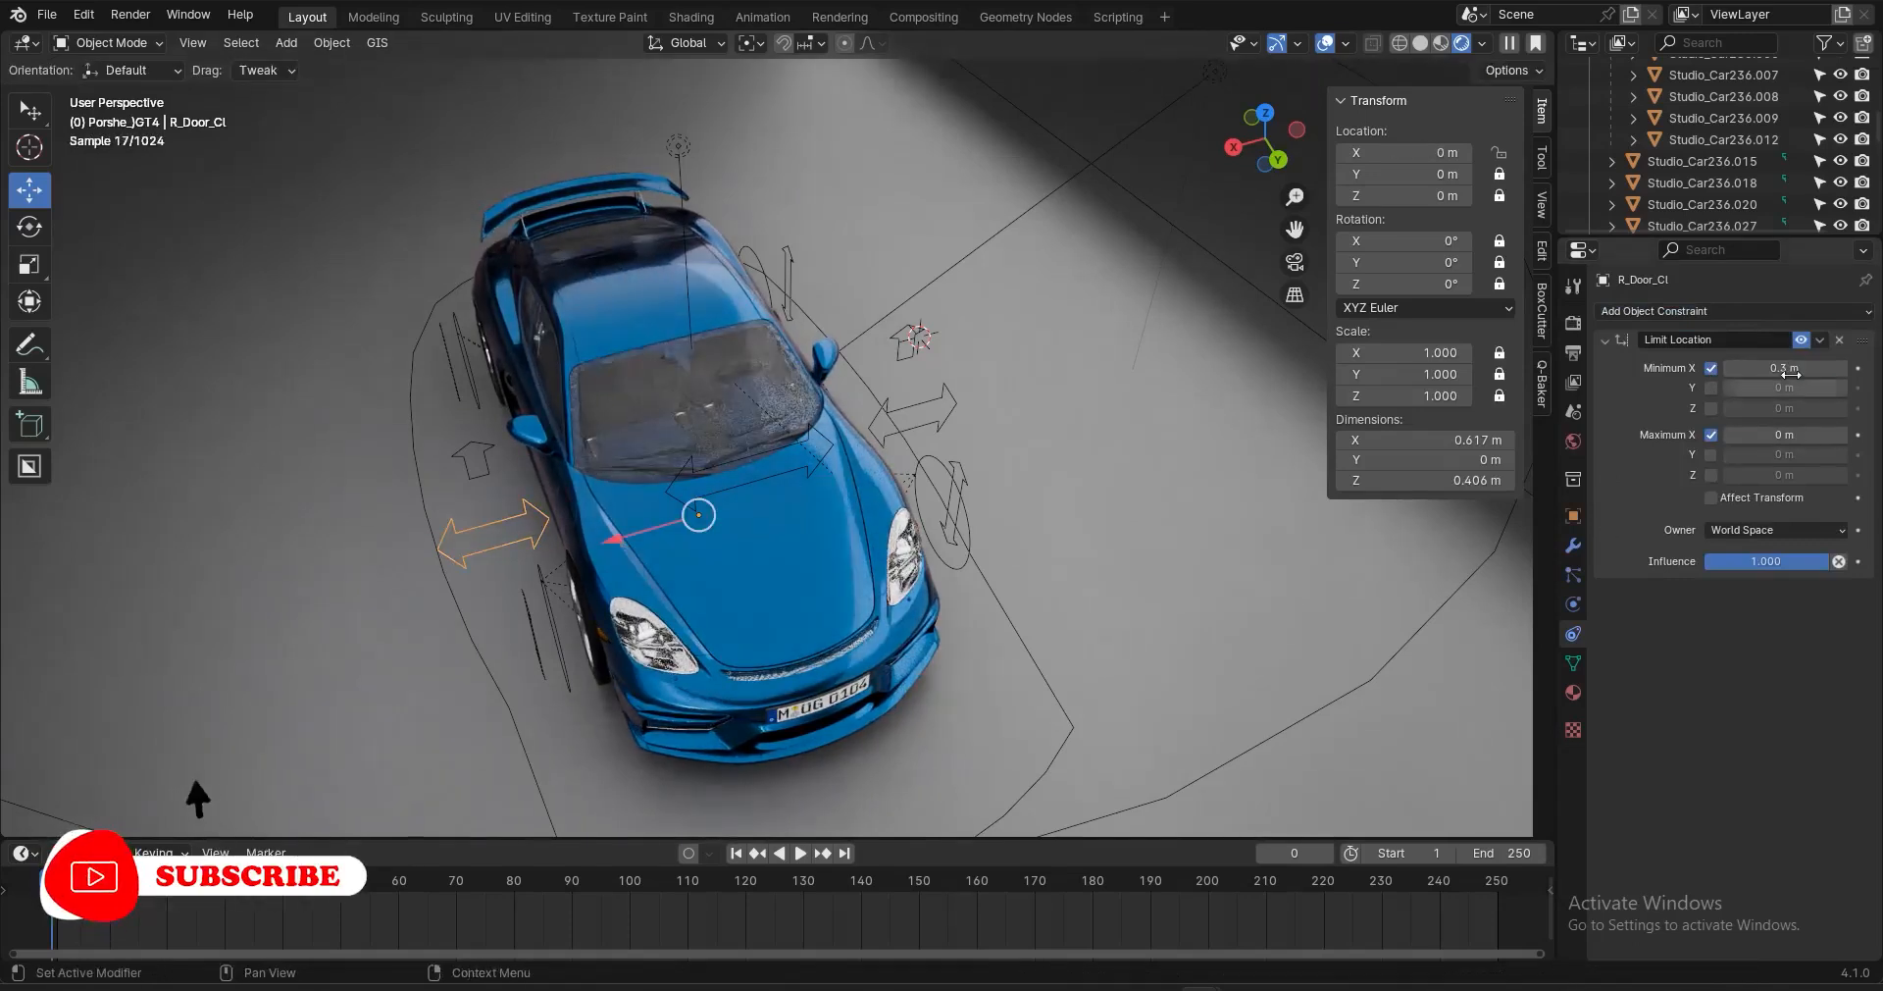
Set the right door controller's limits to Minimum X 0 m and Maximum X 0.3 m, and move it outward to open the door
left_click(1824, 434)
type("0.3")
key("Return")
key("g")
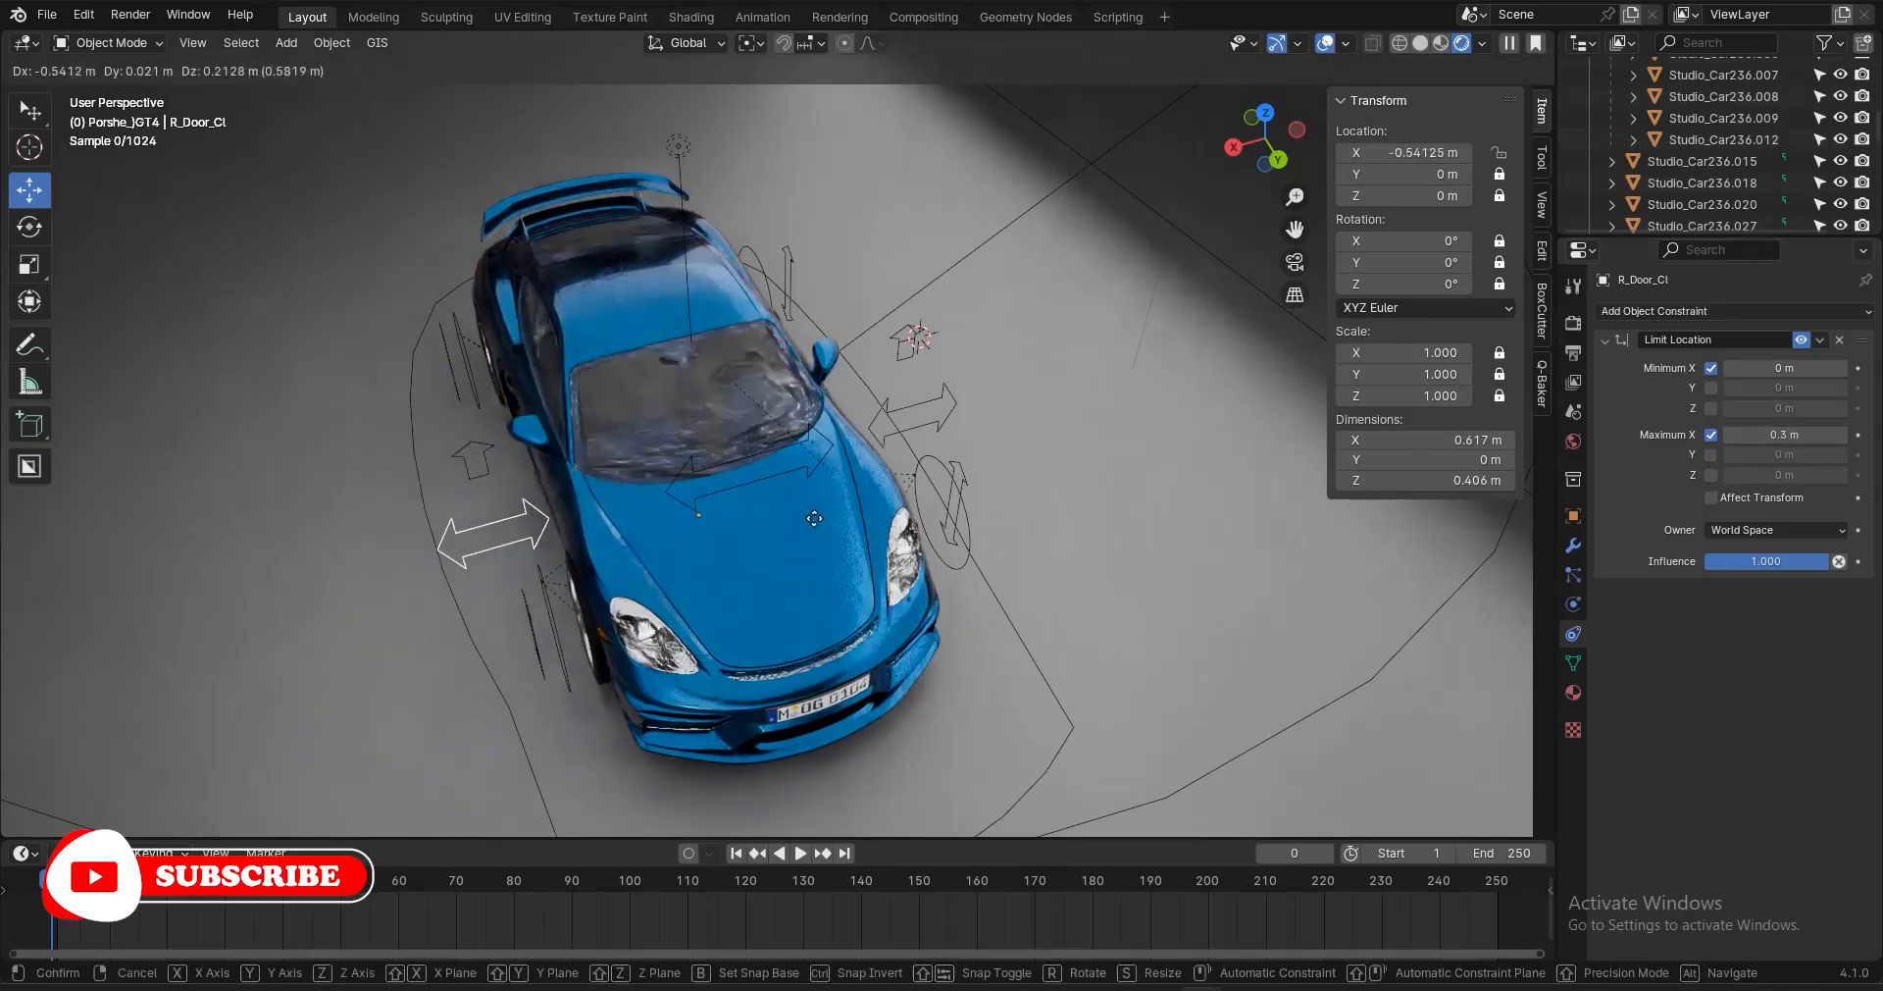
left_click(541, 590)
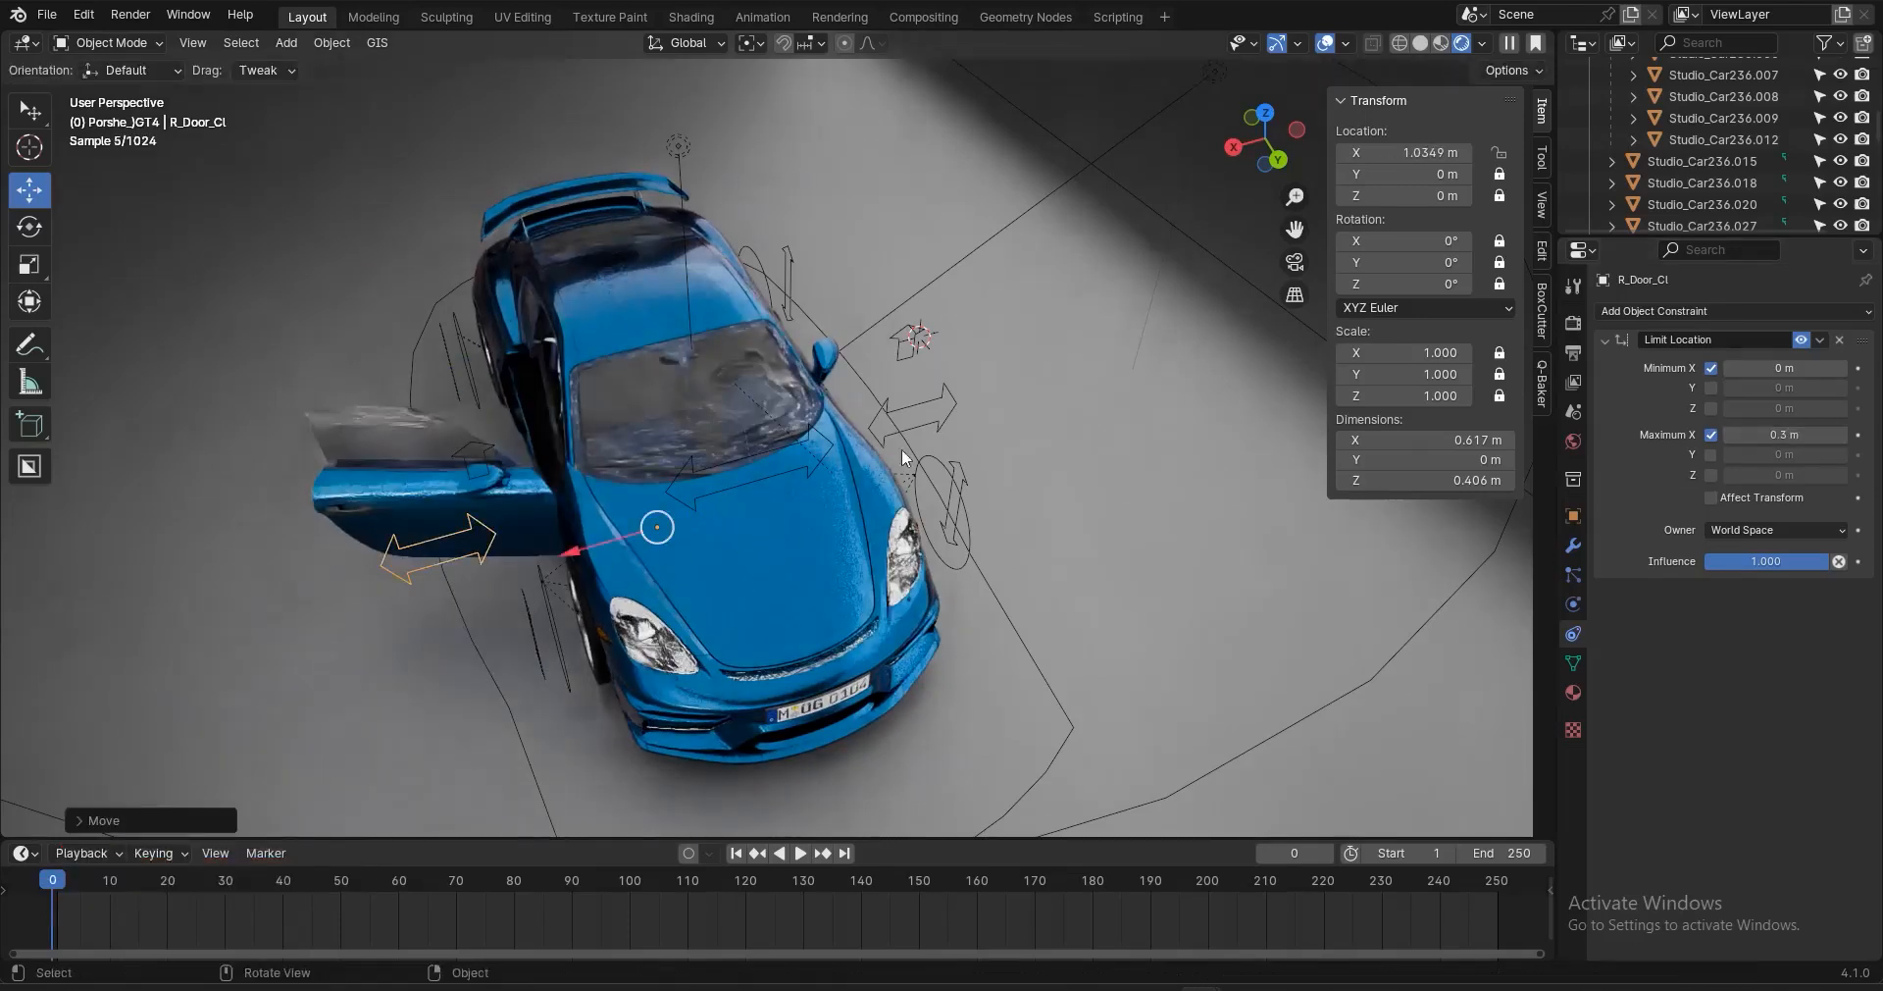
Move the left and right door controllers along X to test how both doors open, and save the file
left_click(919, 408)
key("g")
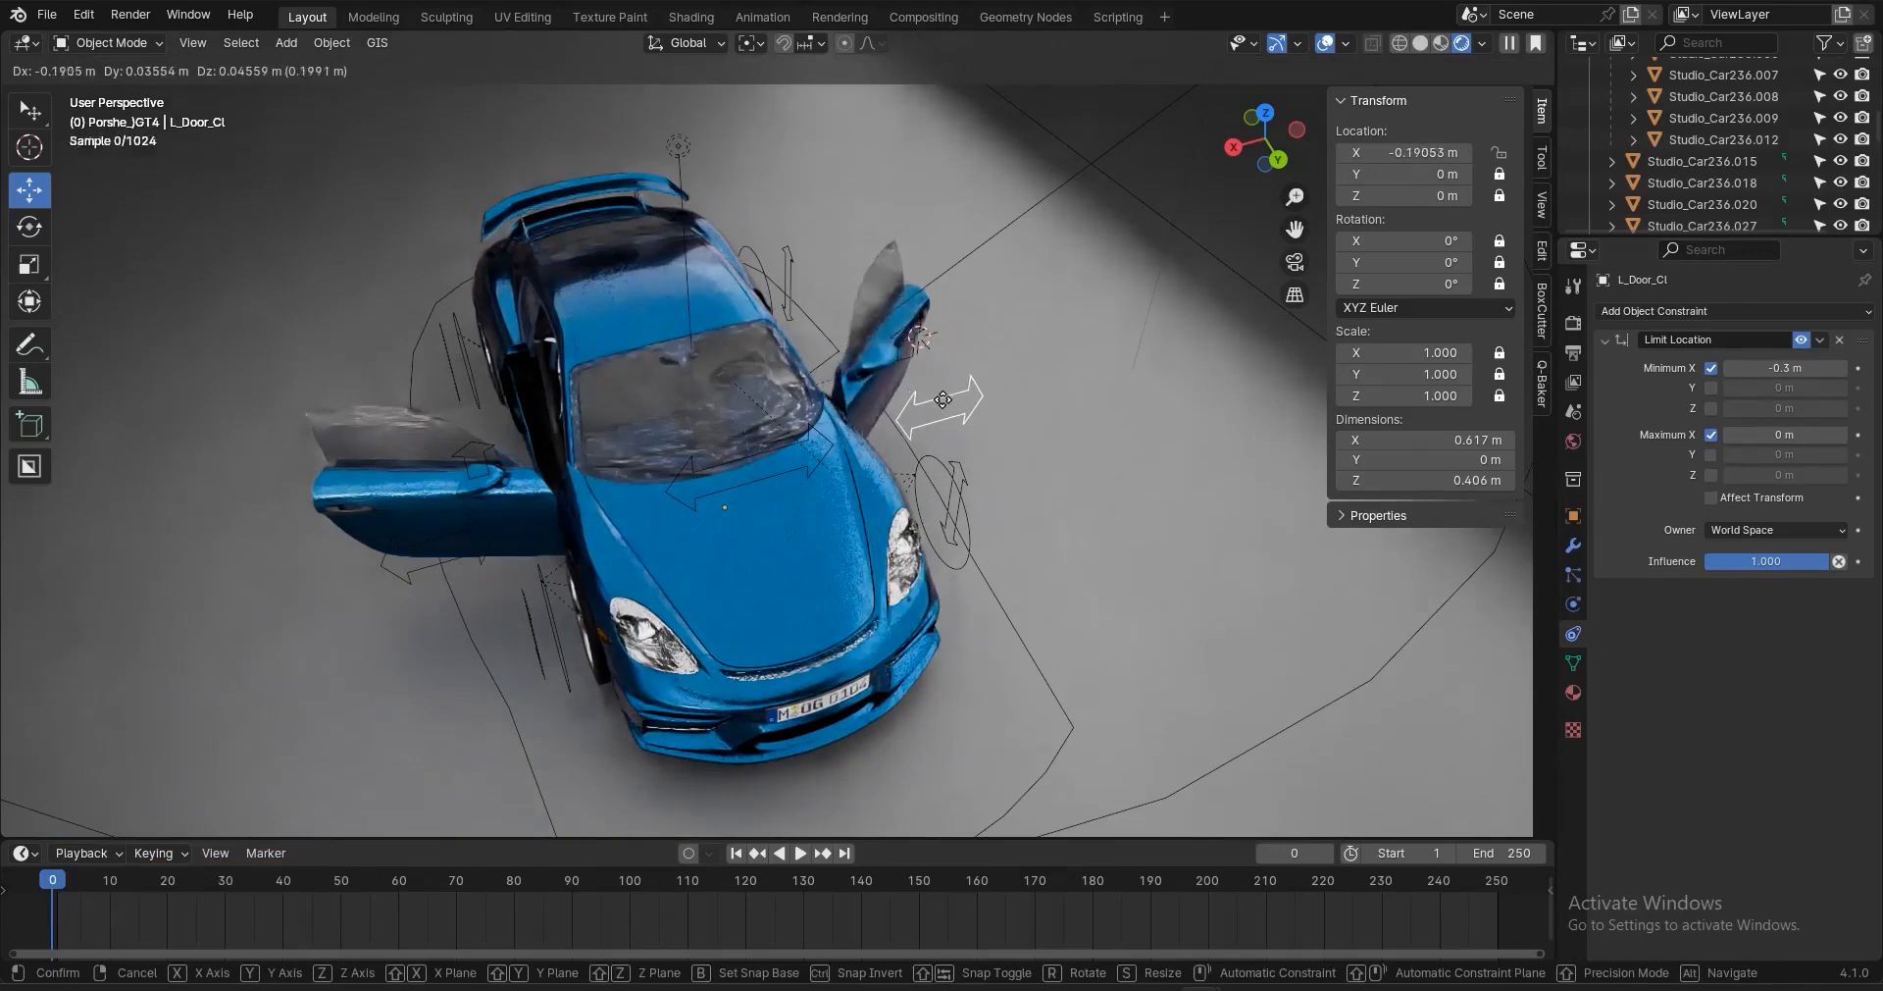
left_click(942, 397)
left_click(421, 564)
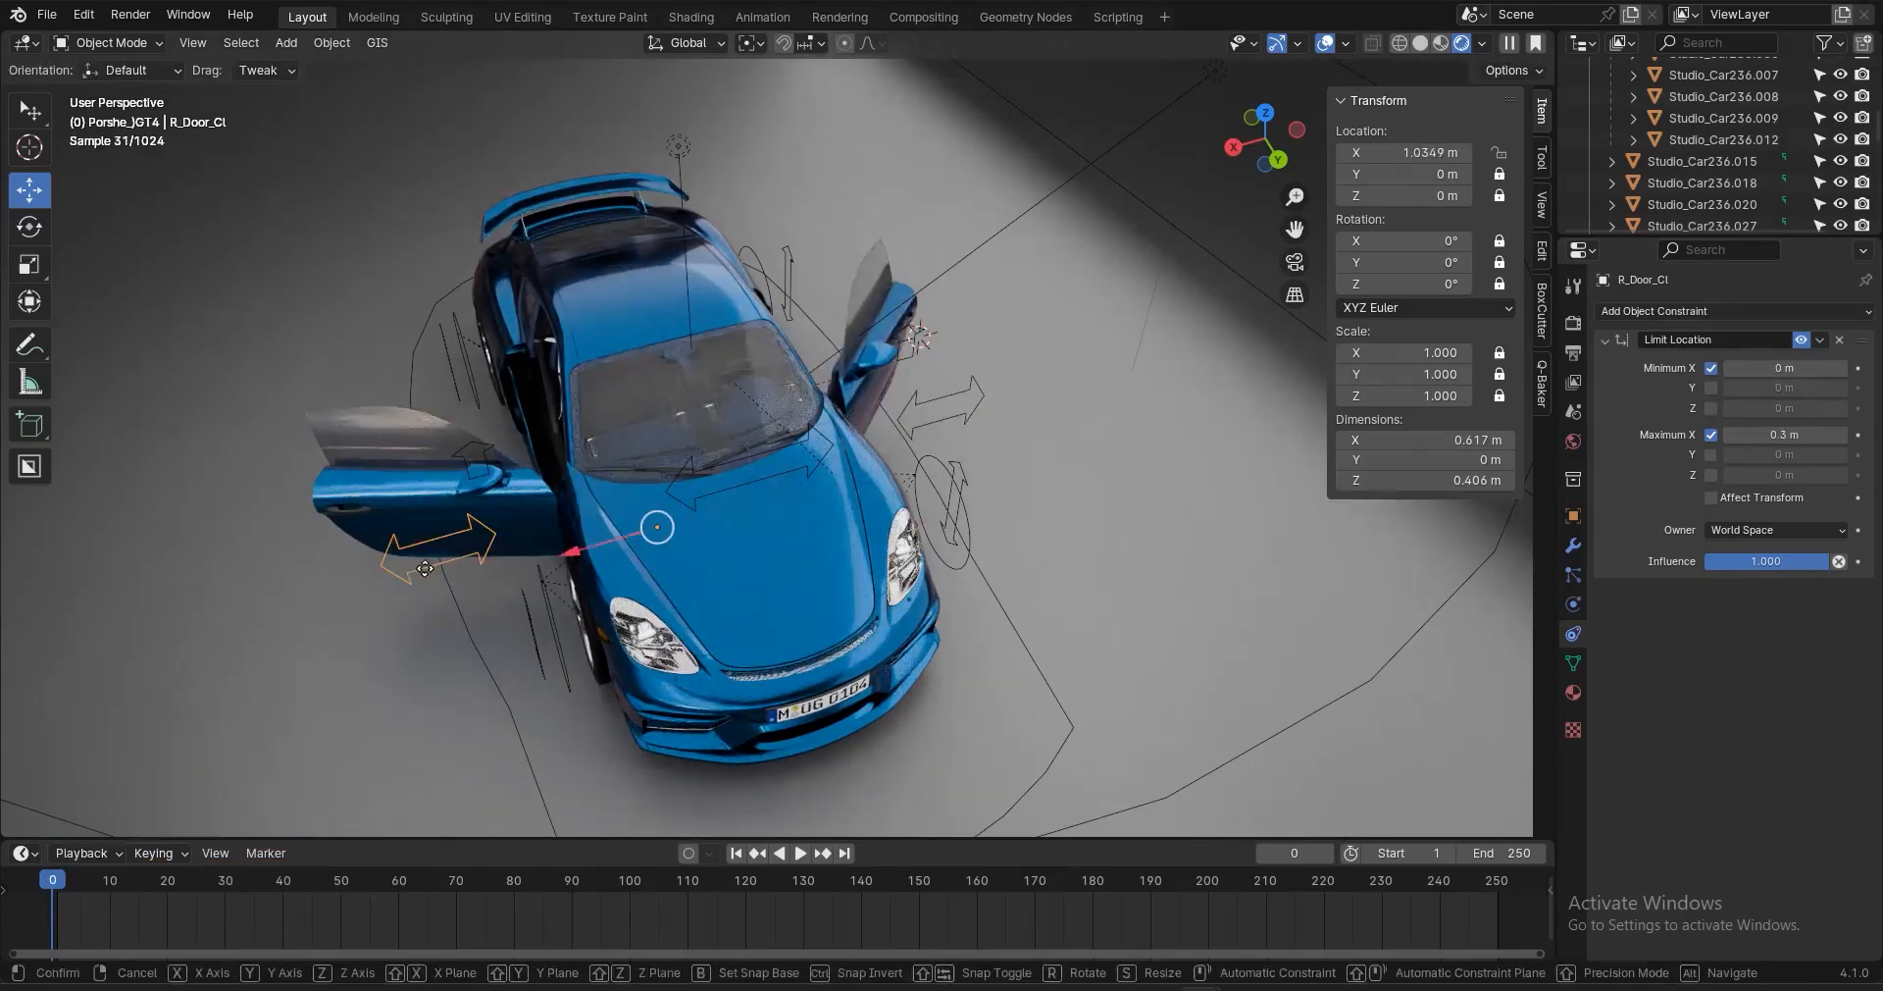
key("g")
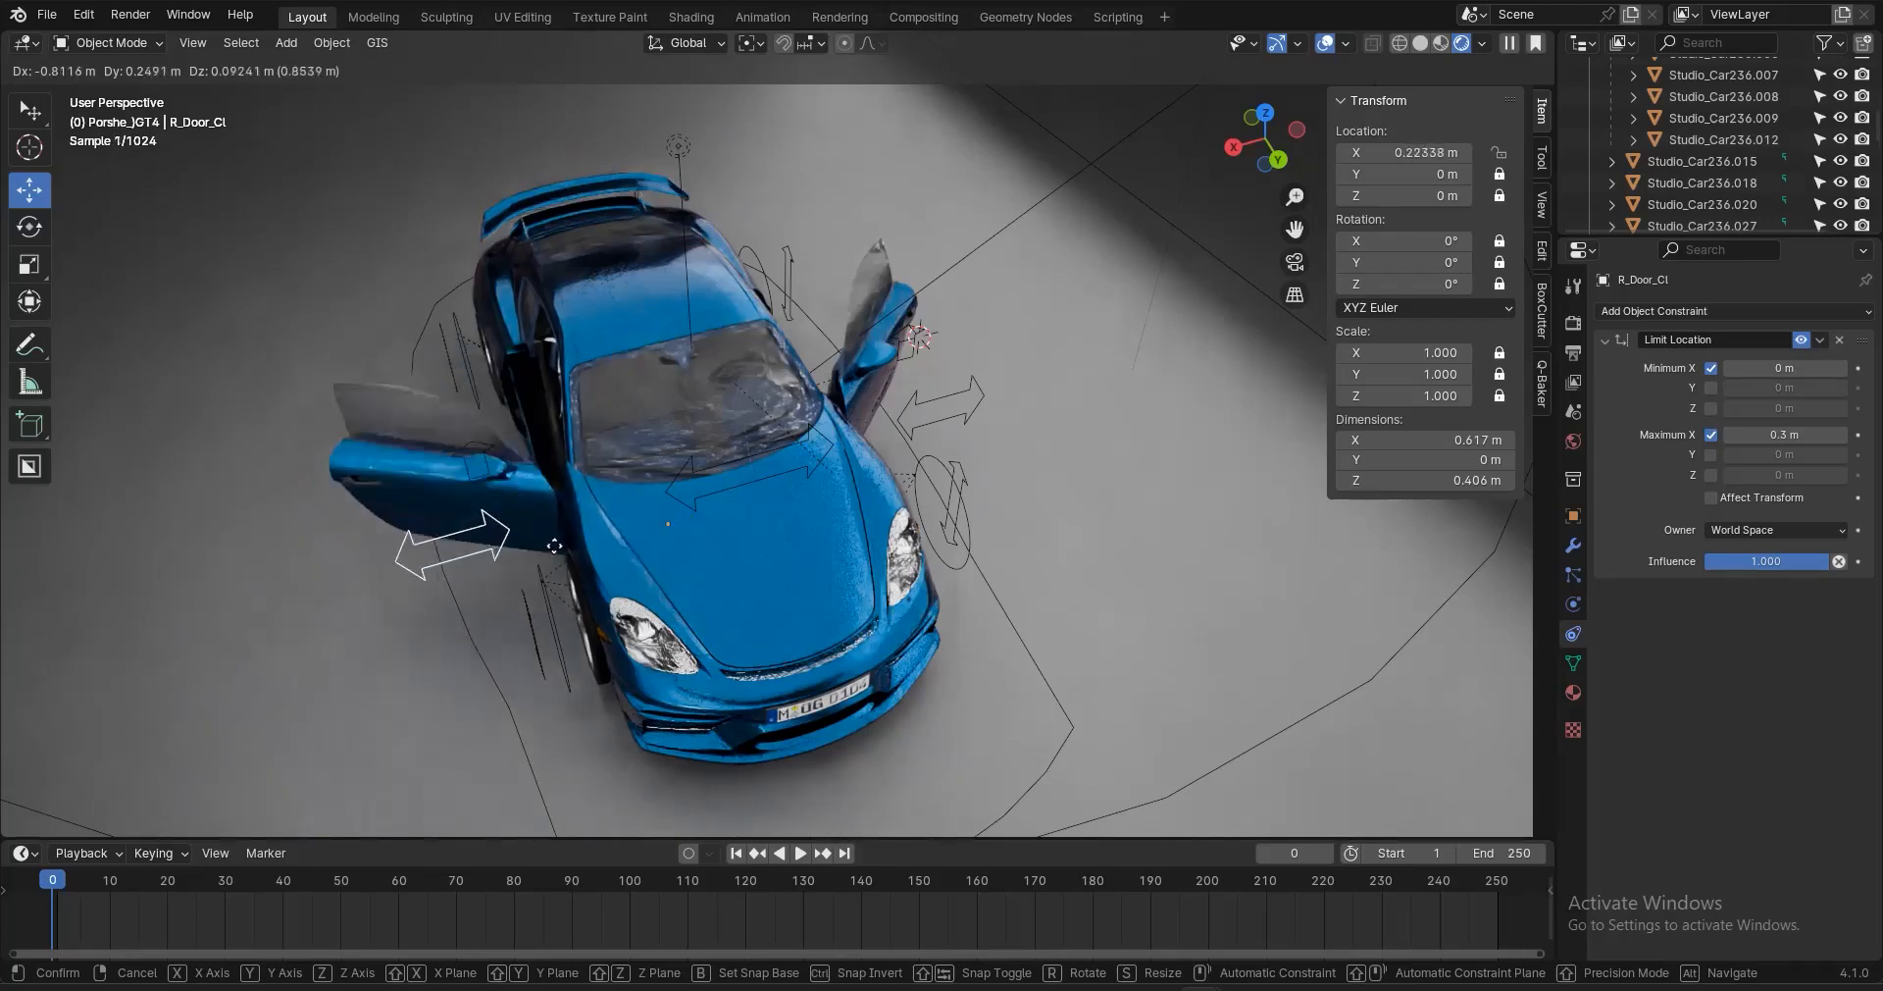
left_click(738, 484)
left_click_drag(962, 394, 1081, 502)
middle_click_drag(1081, 502, 883, 530)
key("ctrl+s")
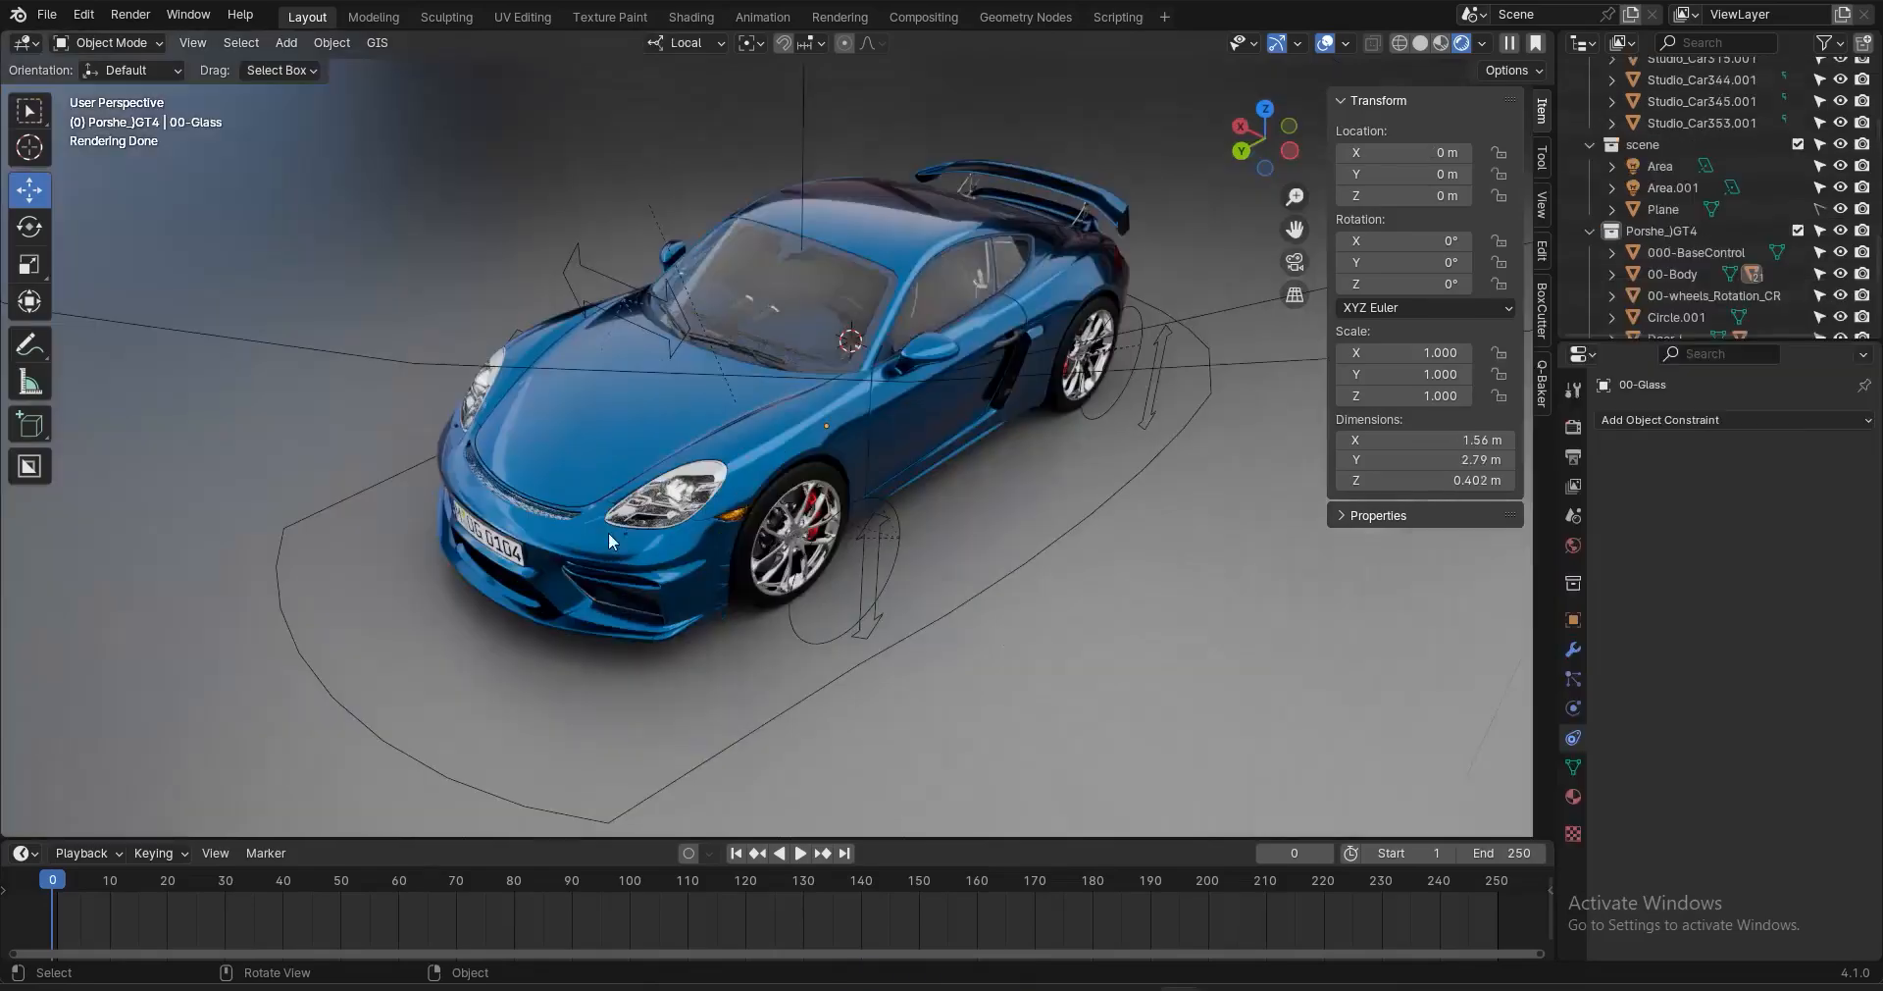
Examine the car with both doors open from several angles and select the left door's window glass
middle_click_drag(886, 554, 879, 484)
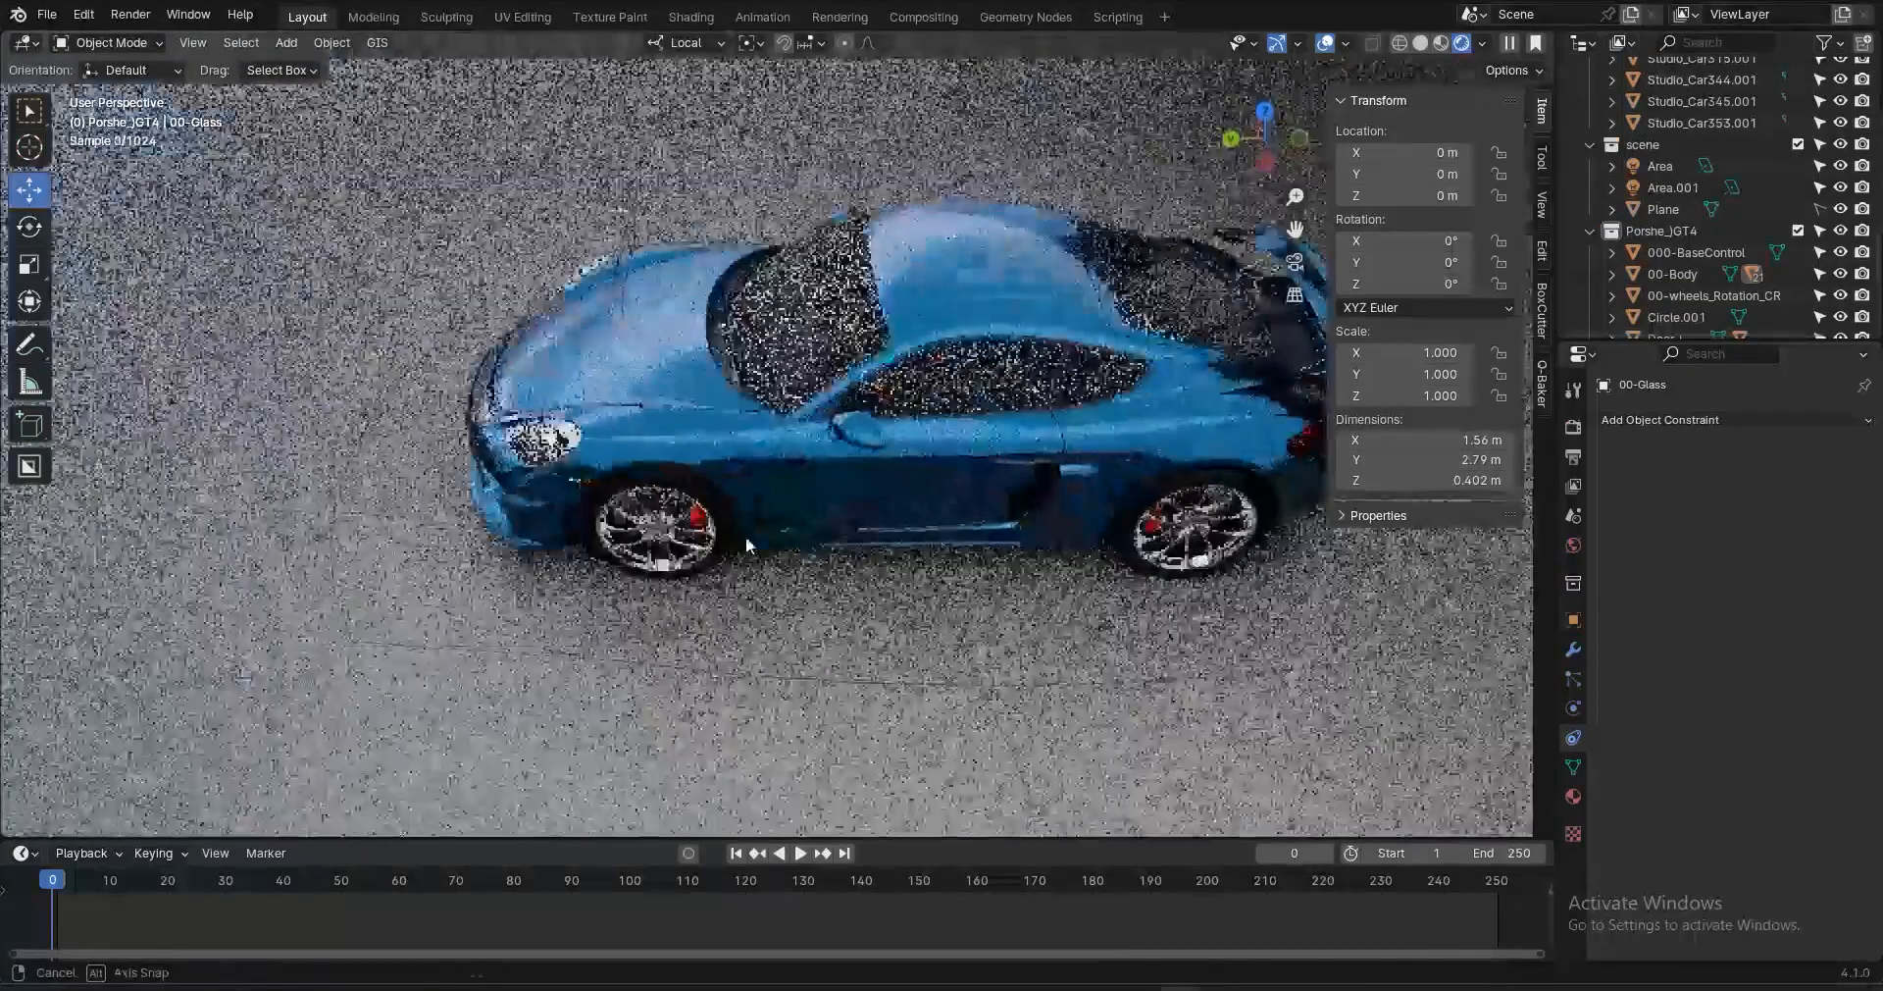
scroll(878, 485, "up", 3)
key("n")
middle_click_drag(716, 549, 957, 633)
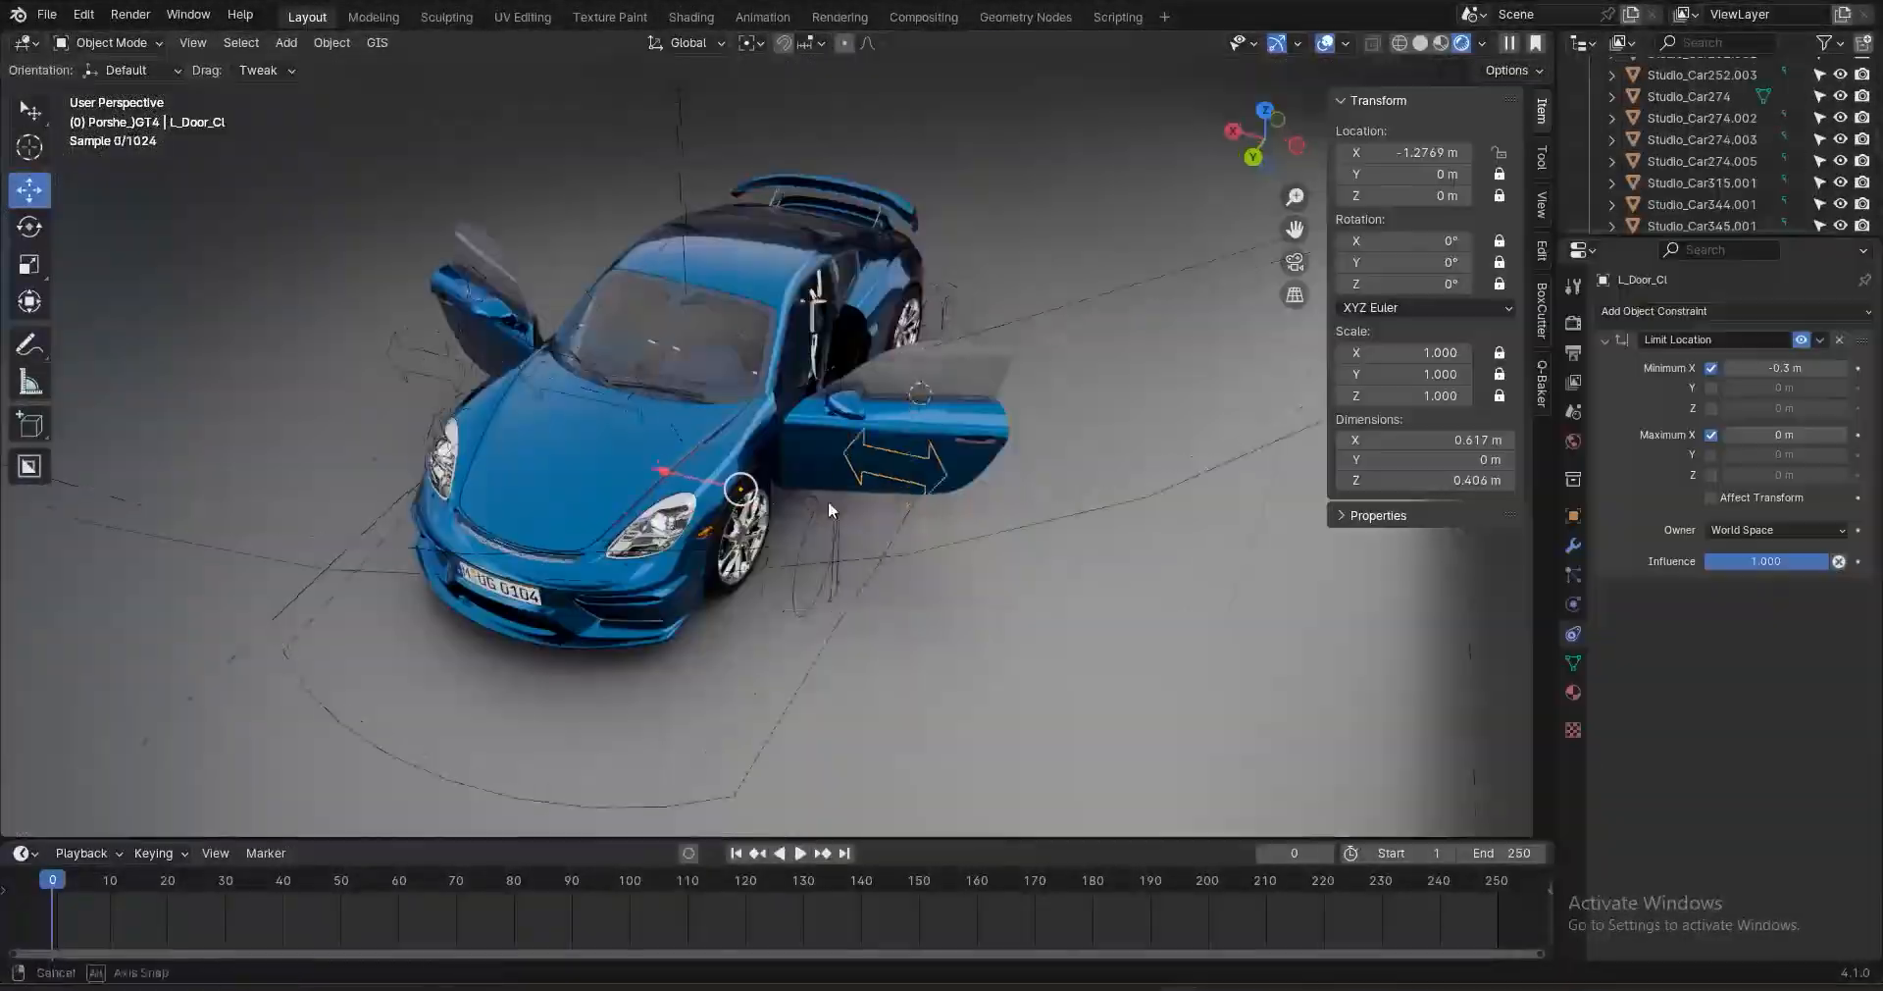
middle_click_drag(828, 500, 942, 546)
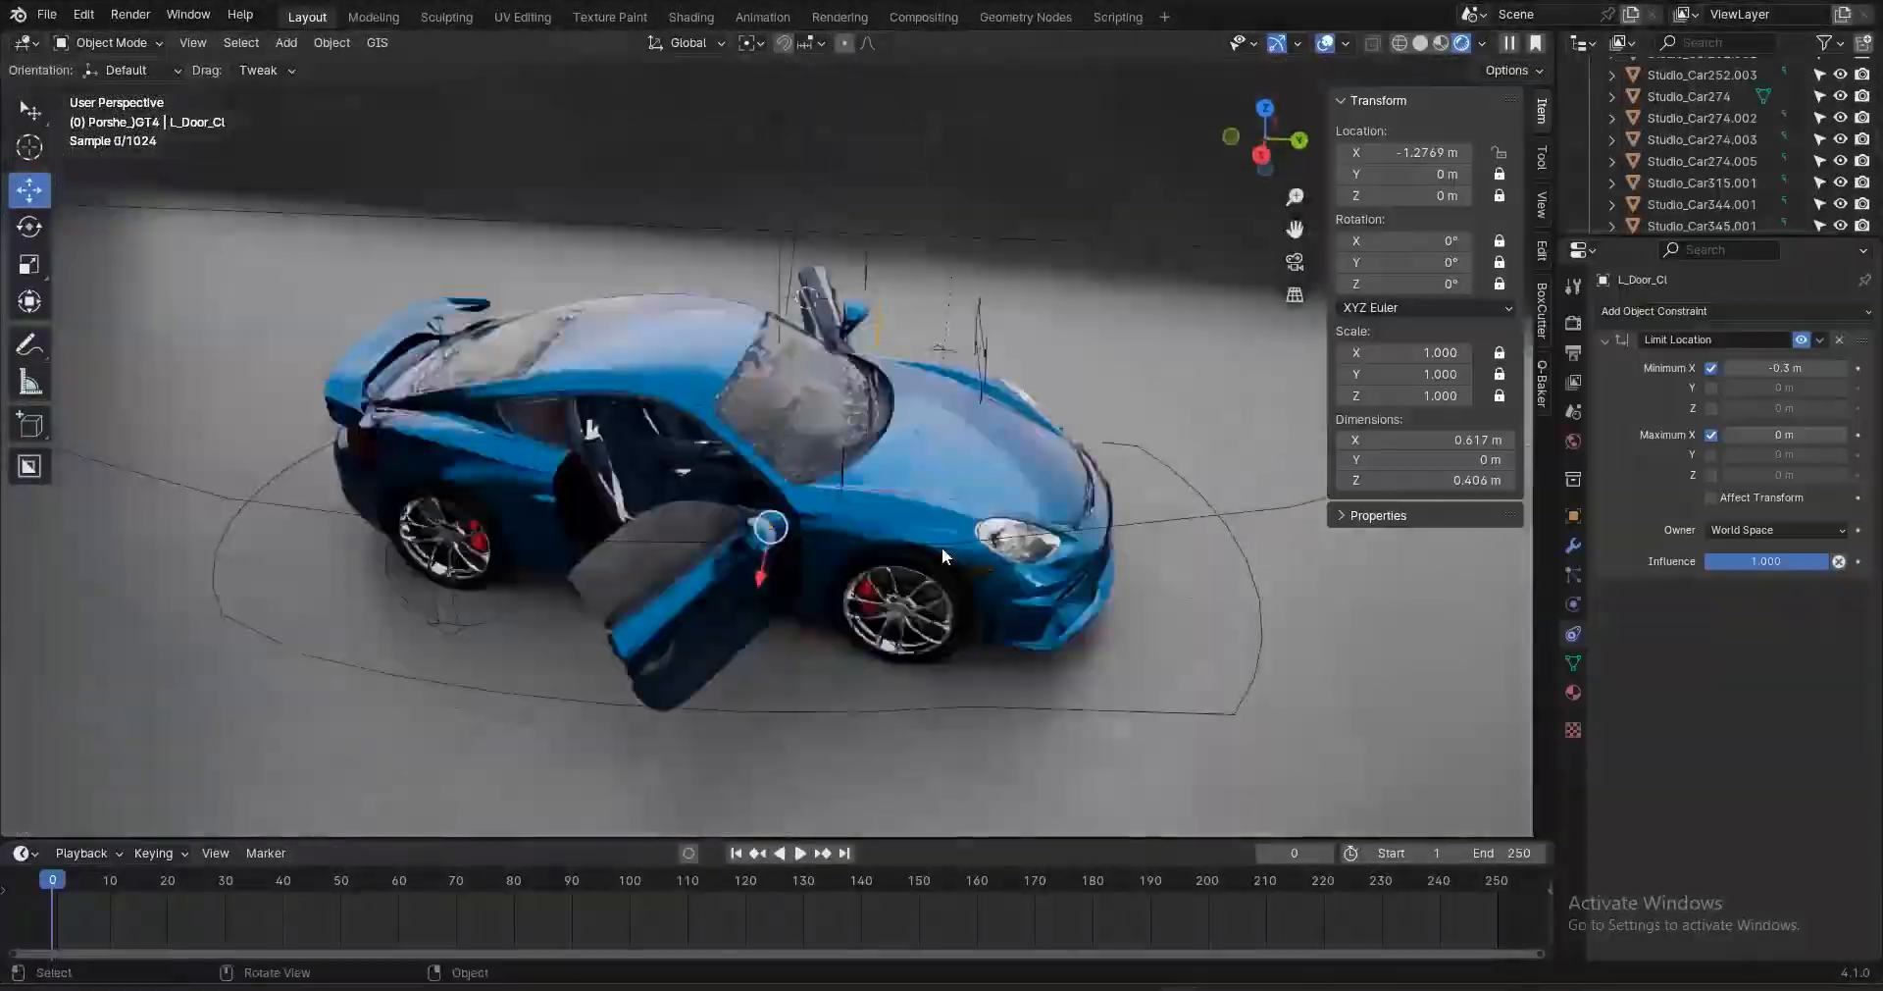
scroll(883, 579, "up", 5)
middle_click_drag(821, 604, 743, 296)
scroll(1022, 543, "down", 5)
left_click(786, 378)
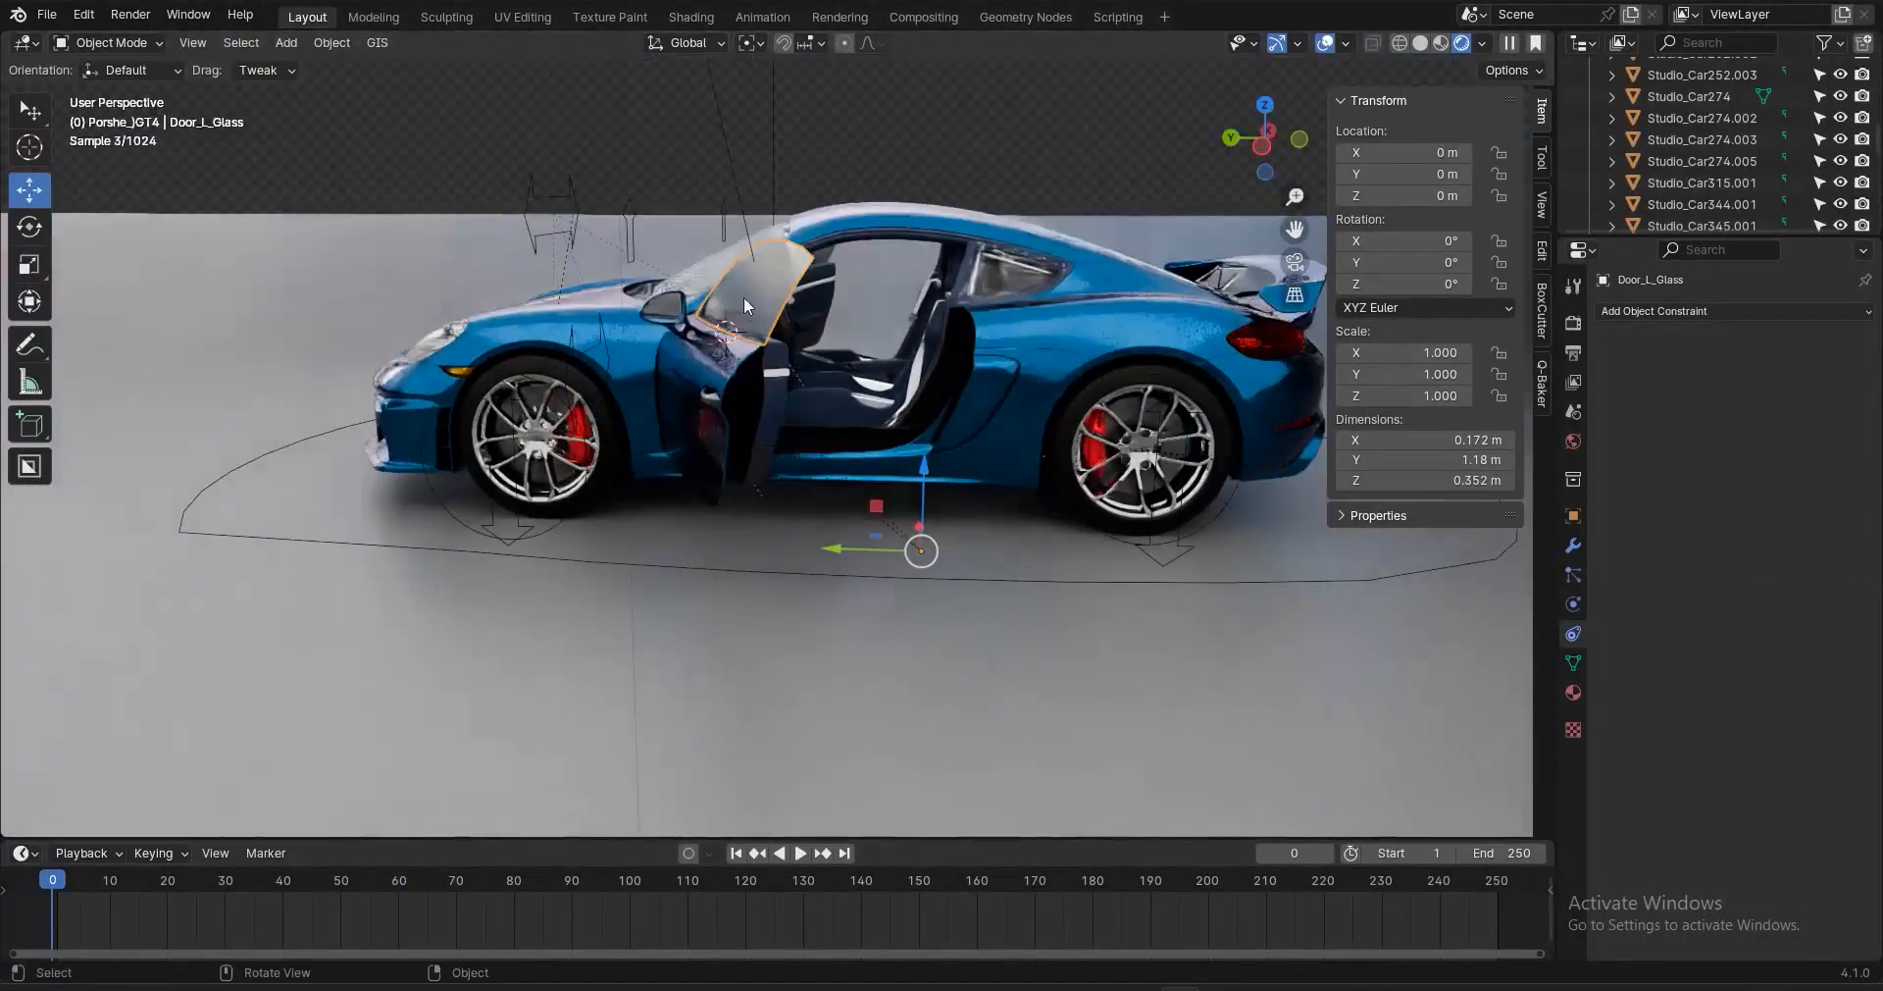
scroll(743, 296, "up", 5)
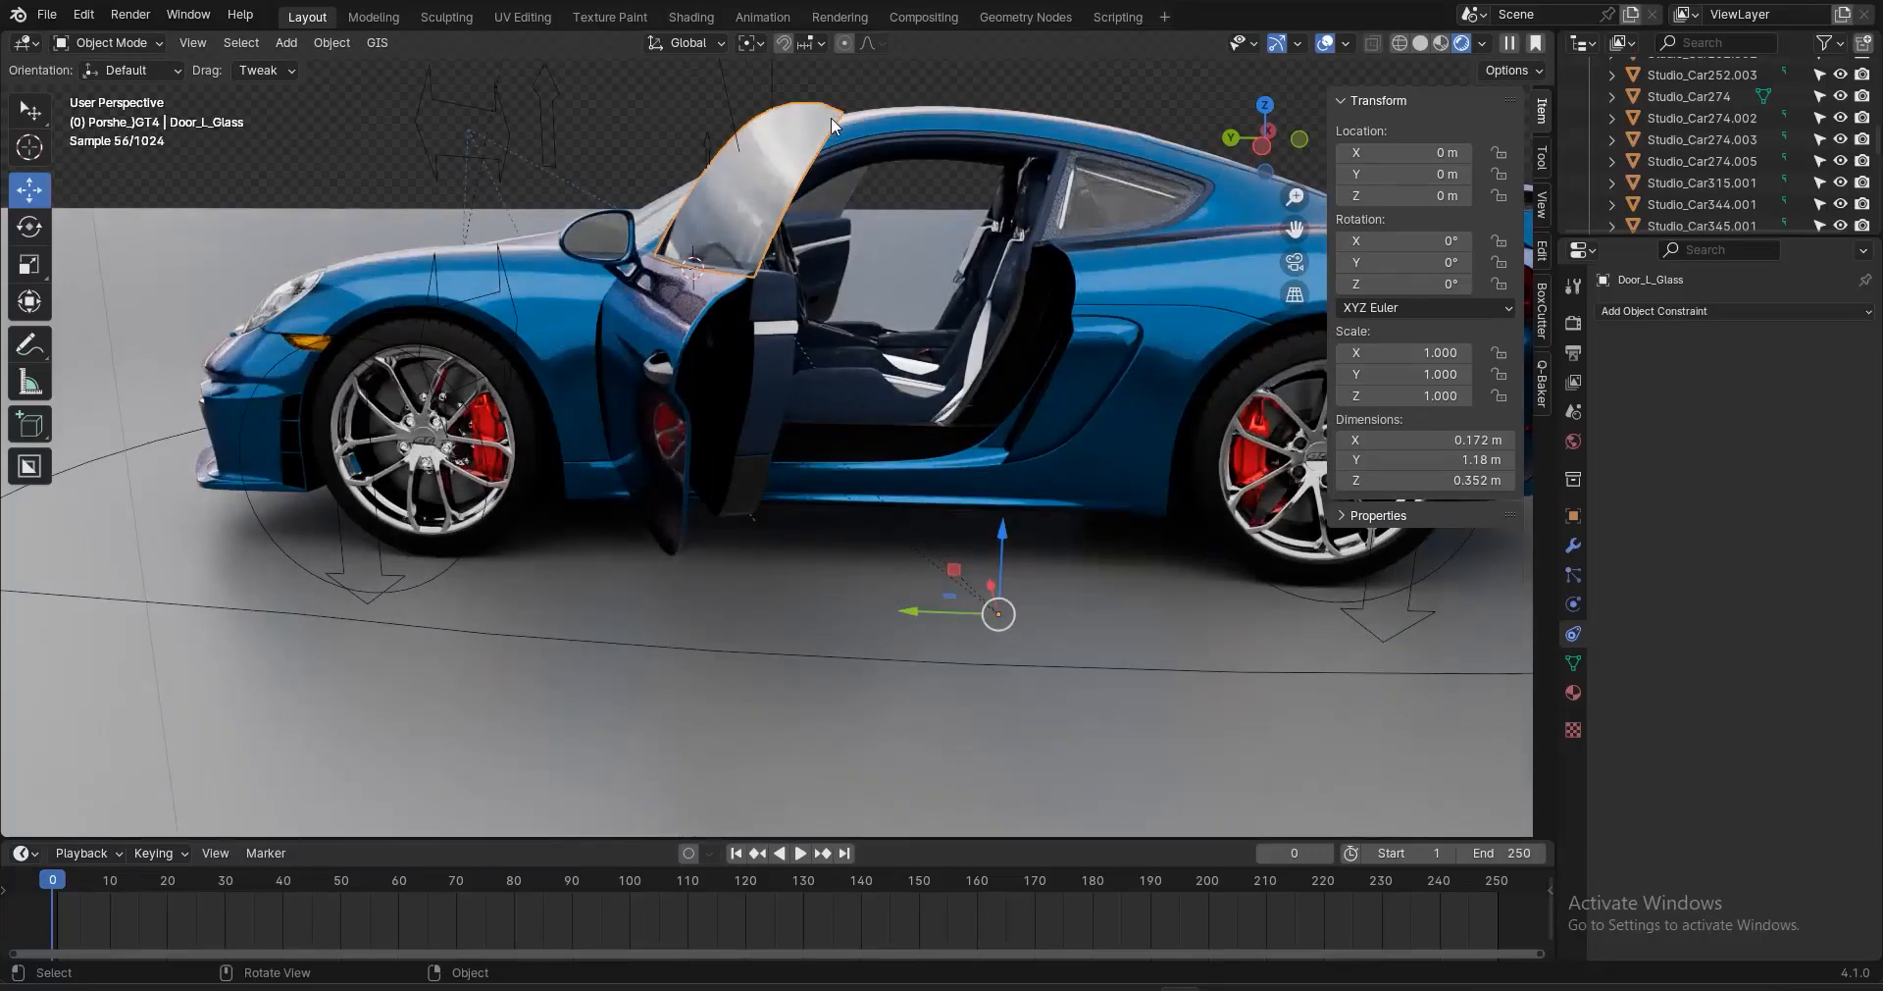
middle_click_drag(702, 491, 851, 554)
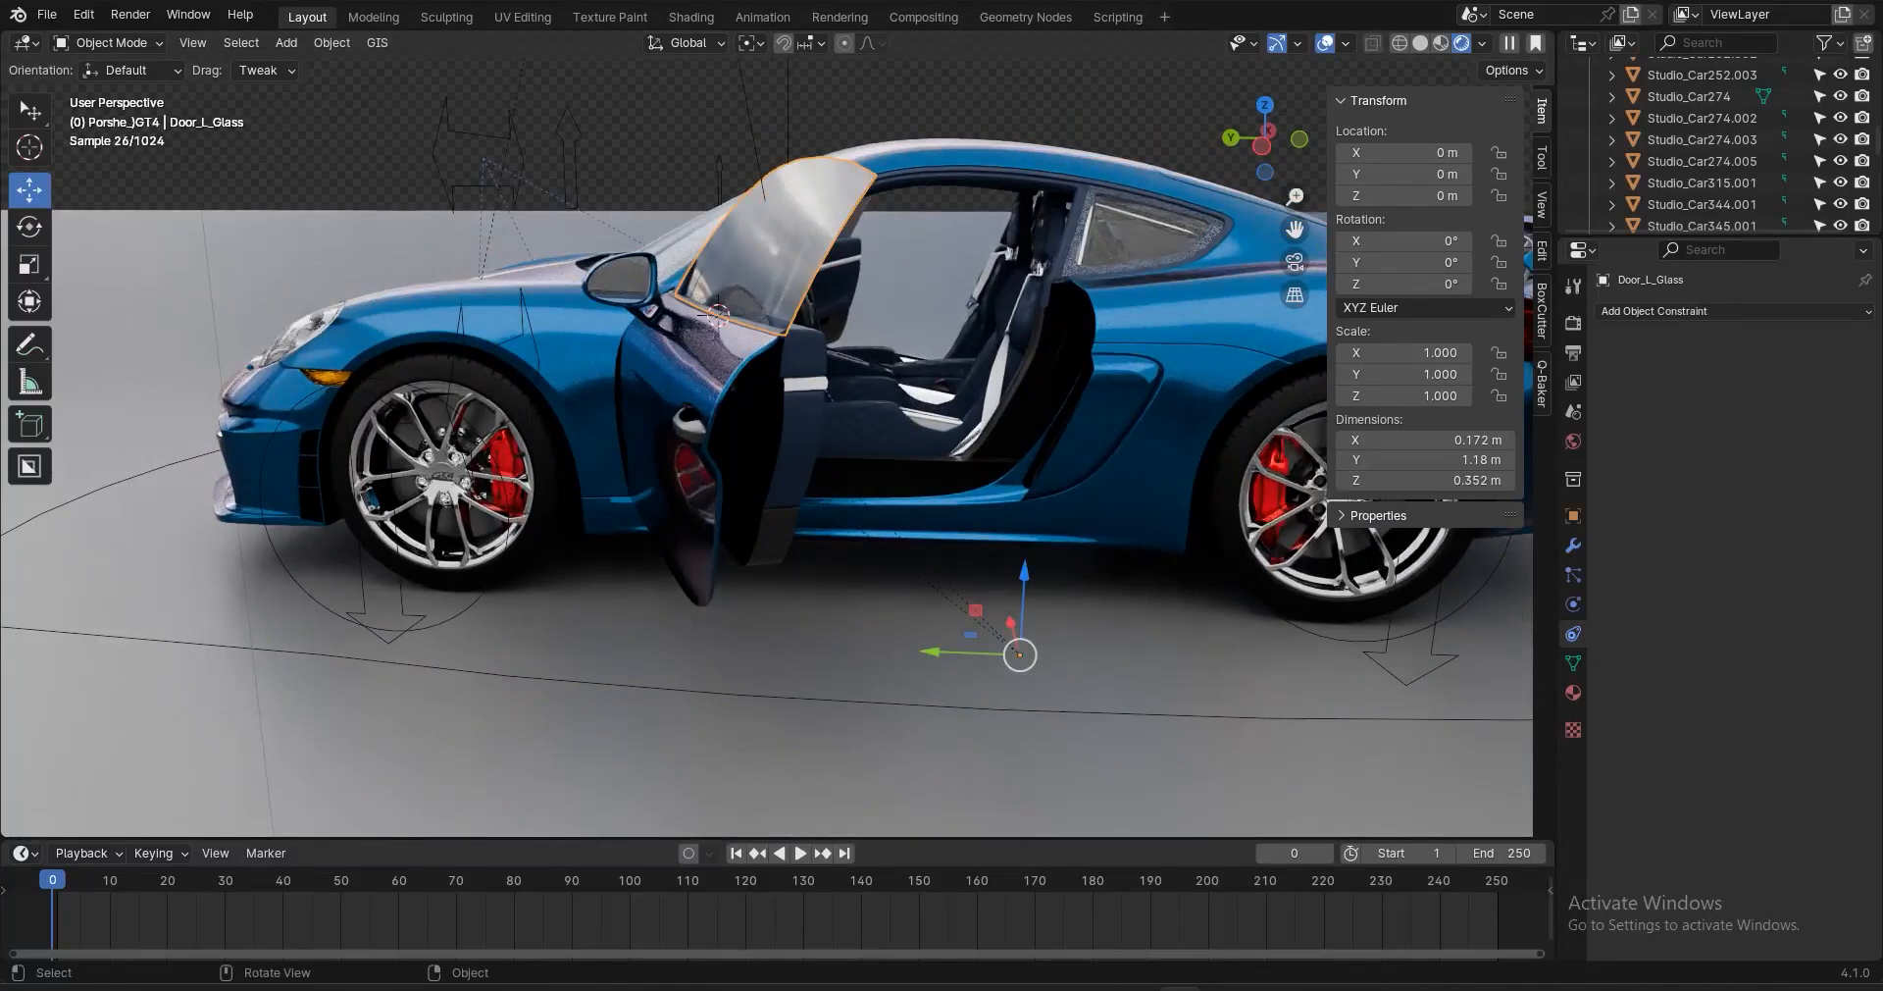
Draw red annotation lines ahead of the left door and straight down from the glass edge to illustrate its vertical travel
key("ctrl+alt+d")
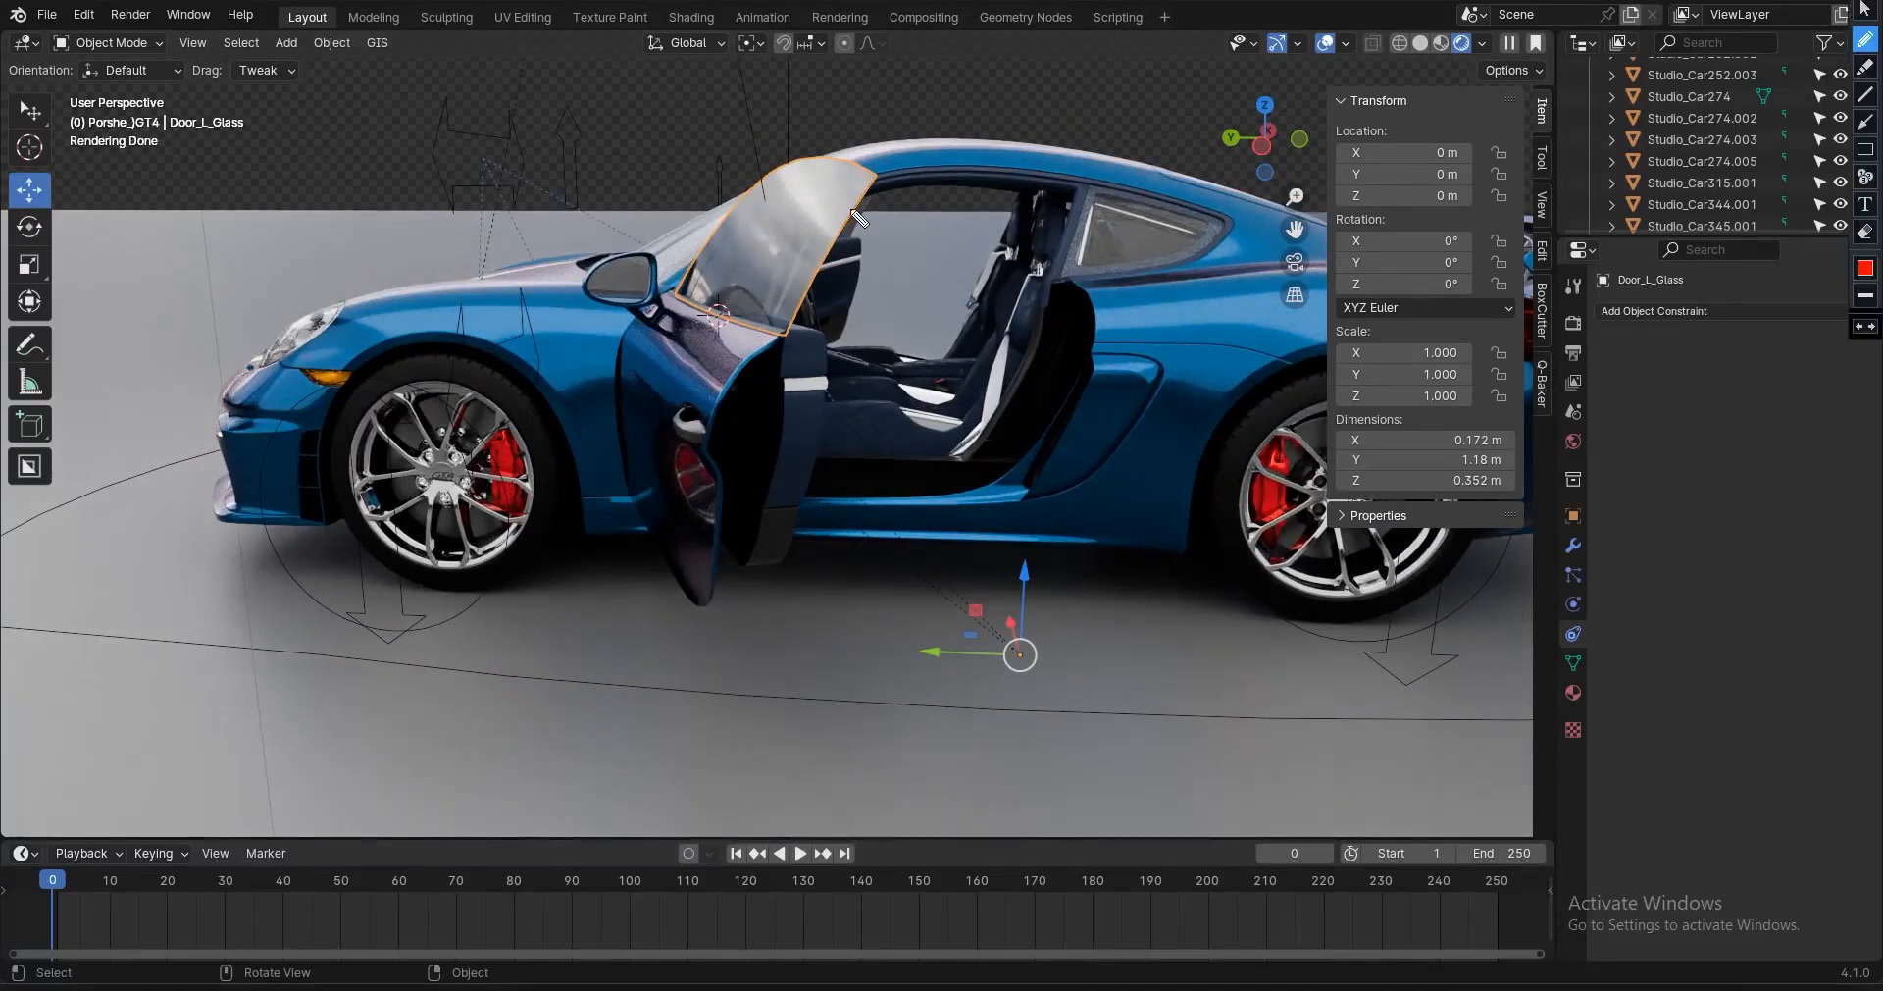
left_click_drag(567, 116, 587, 563)
left_click_drag(869, 169, 869, 530)
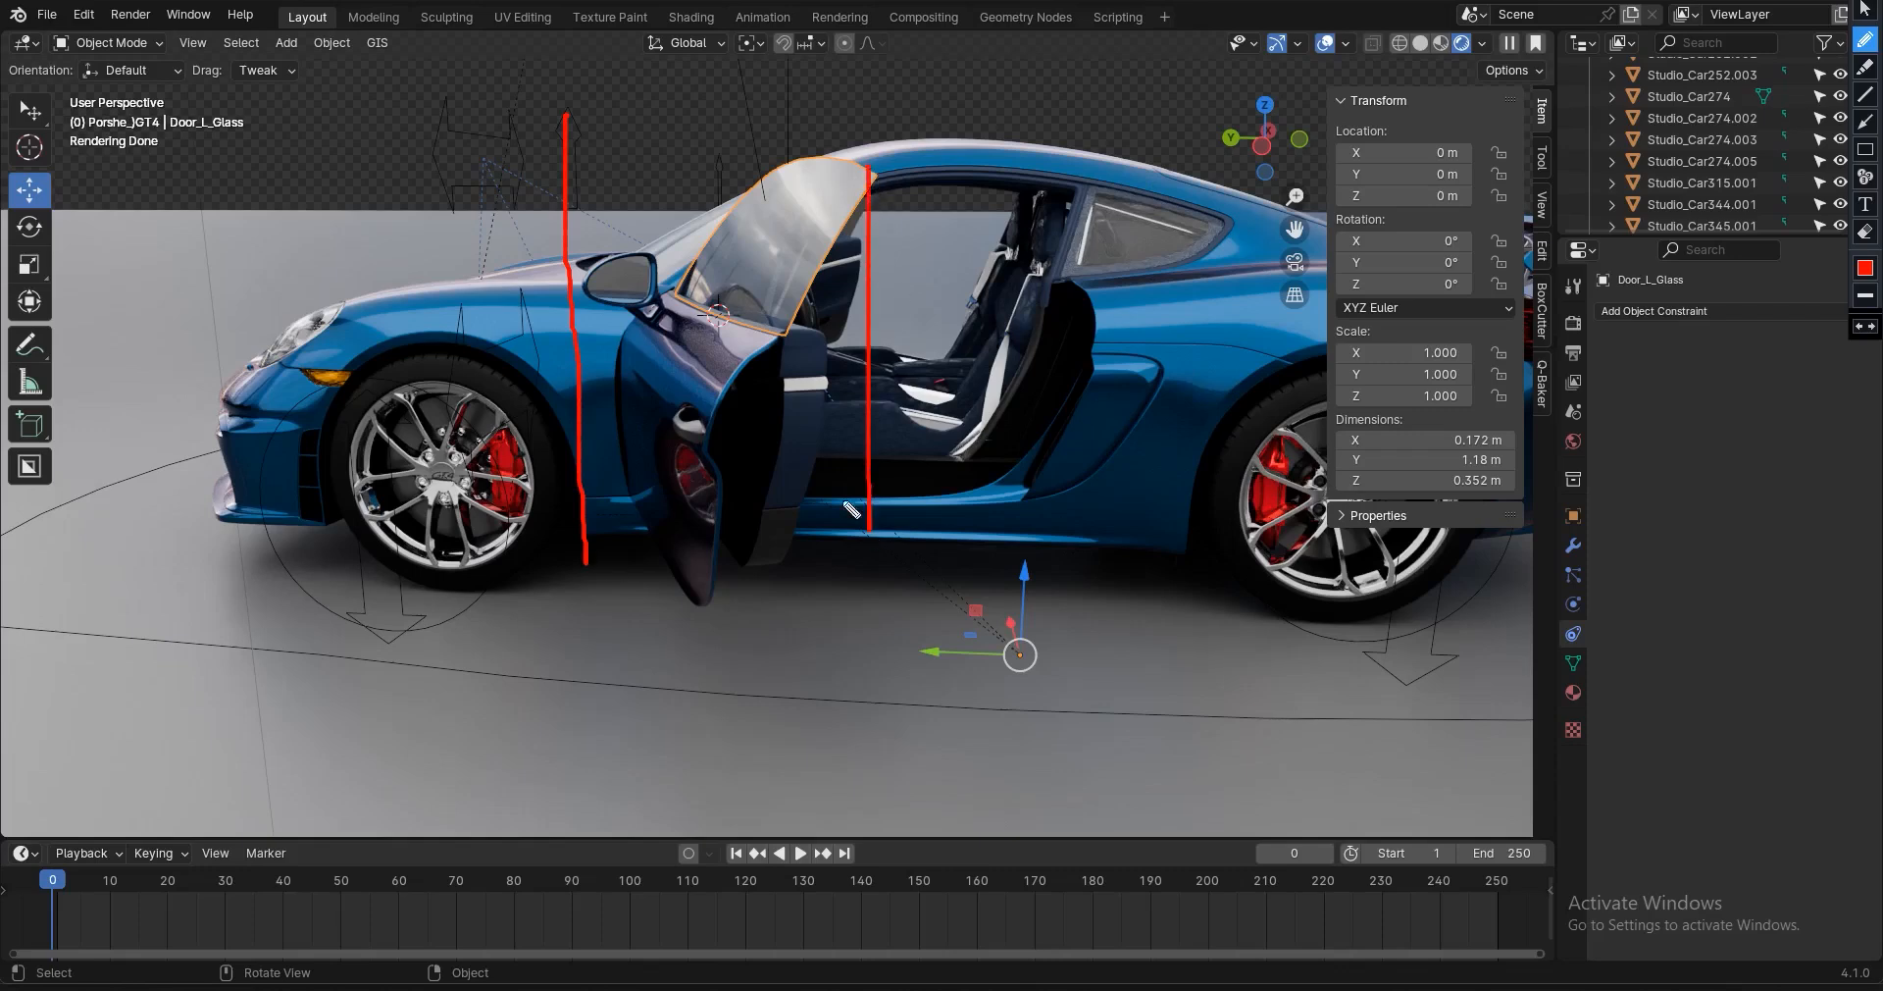
left_click_drag(782, 330, 776, 645)
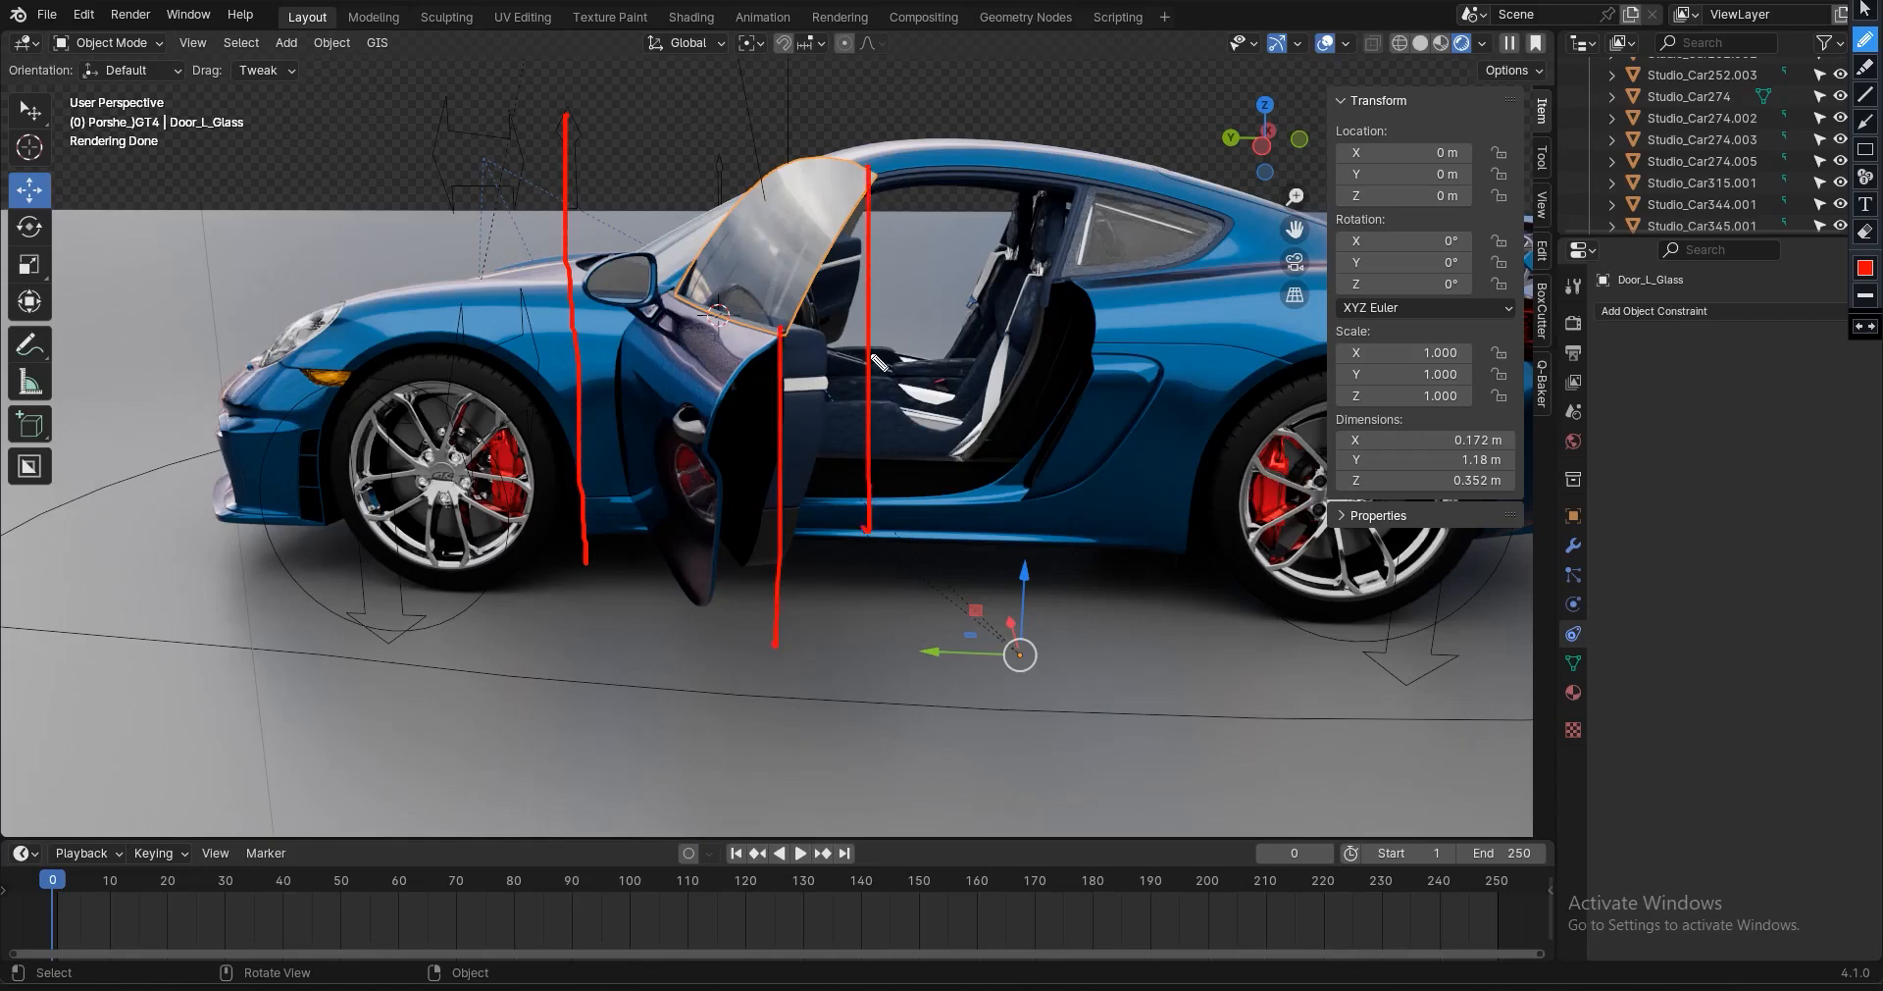
left_click_drag(871, 386, 788, 591)
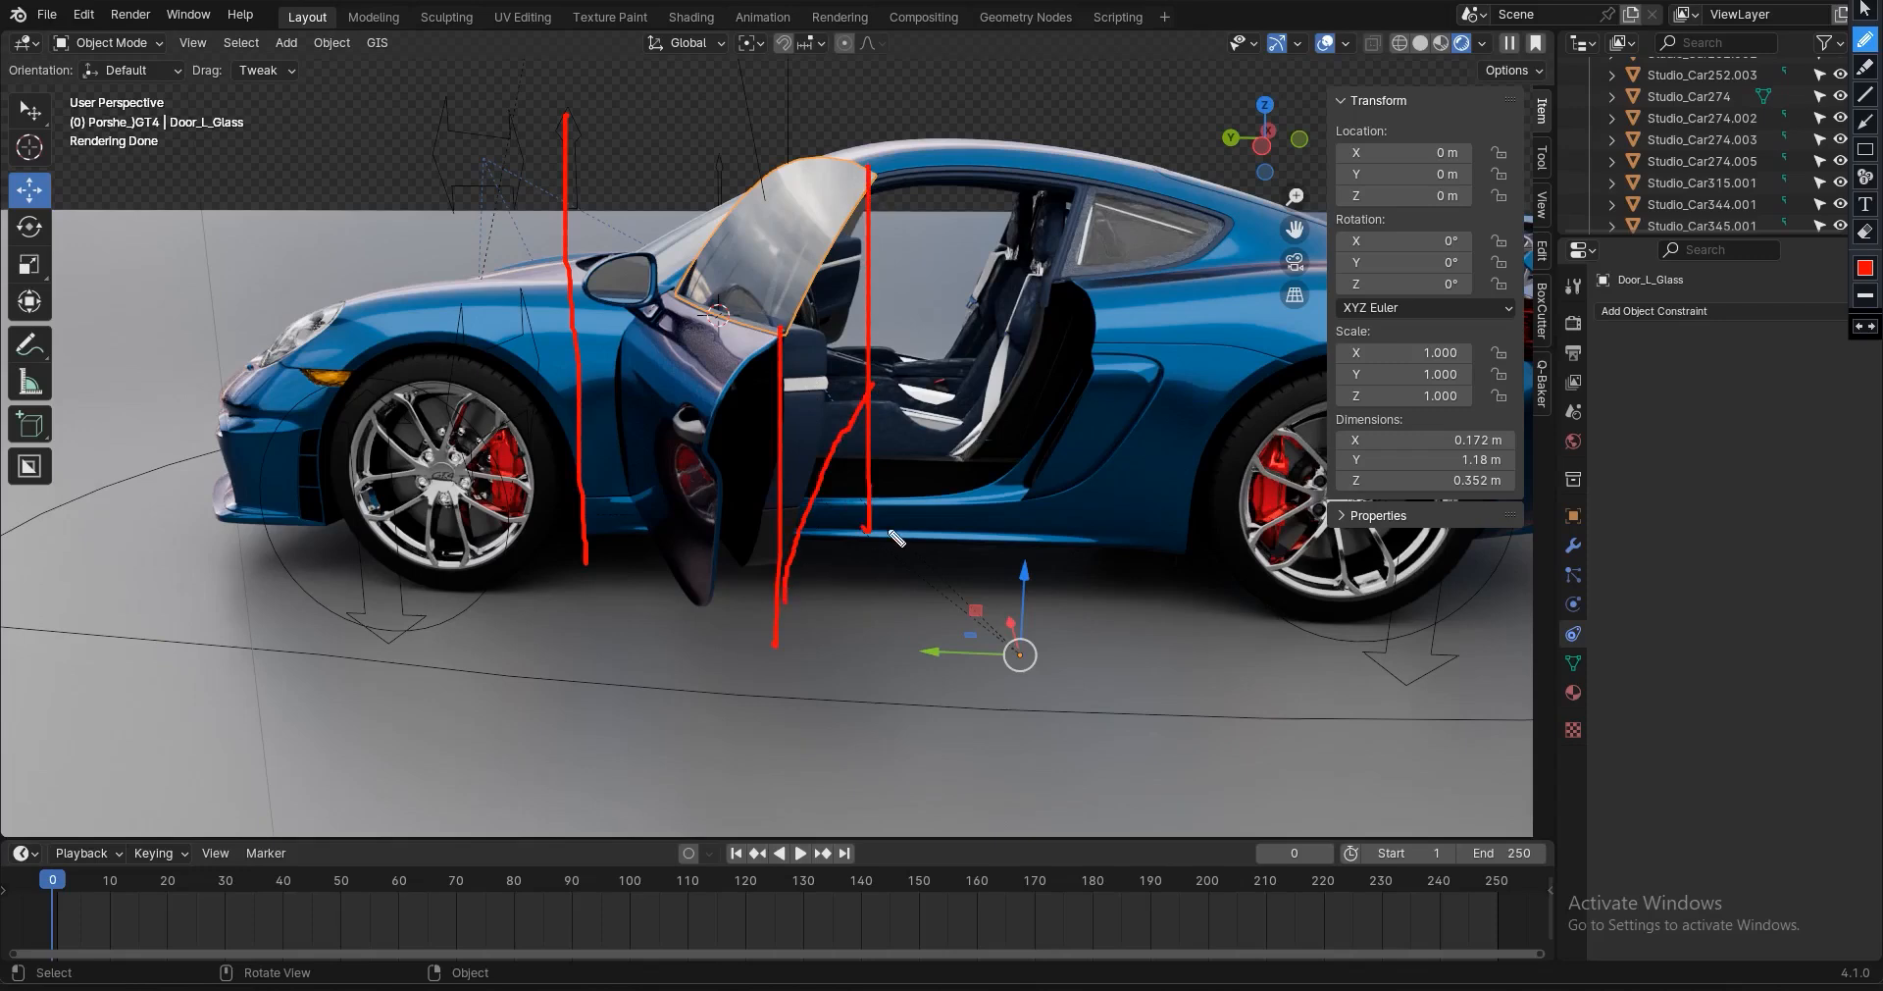
left_click_drag(869, 396, 871, 557)
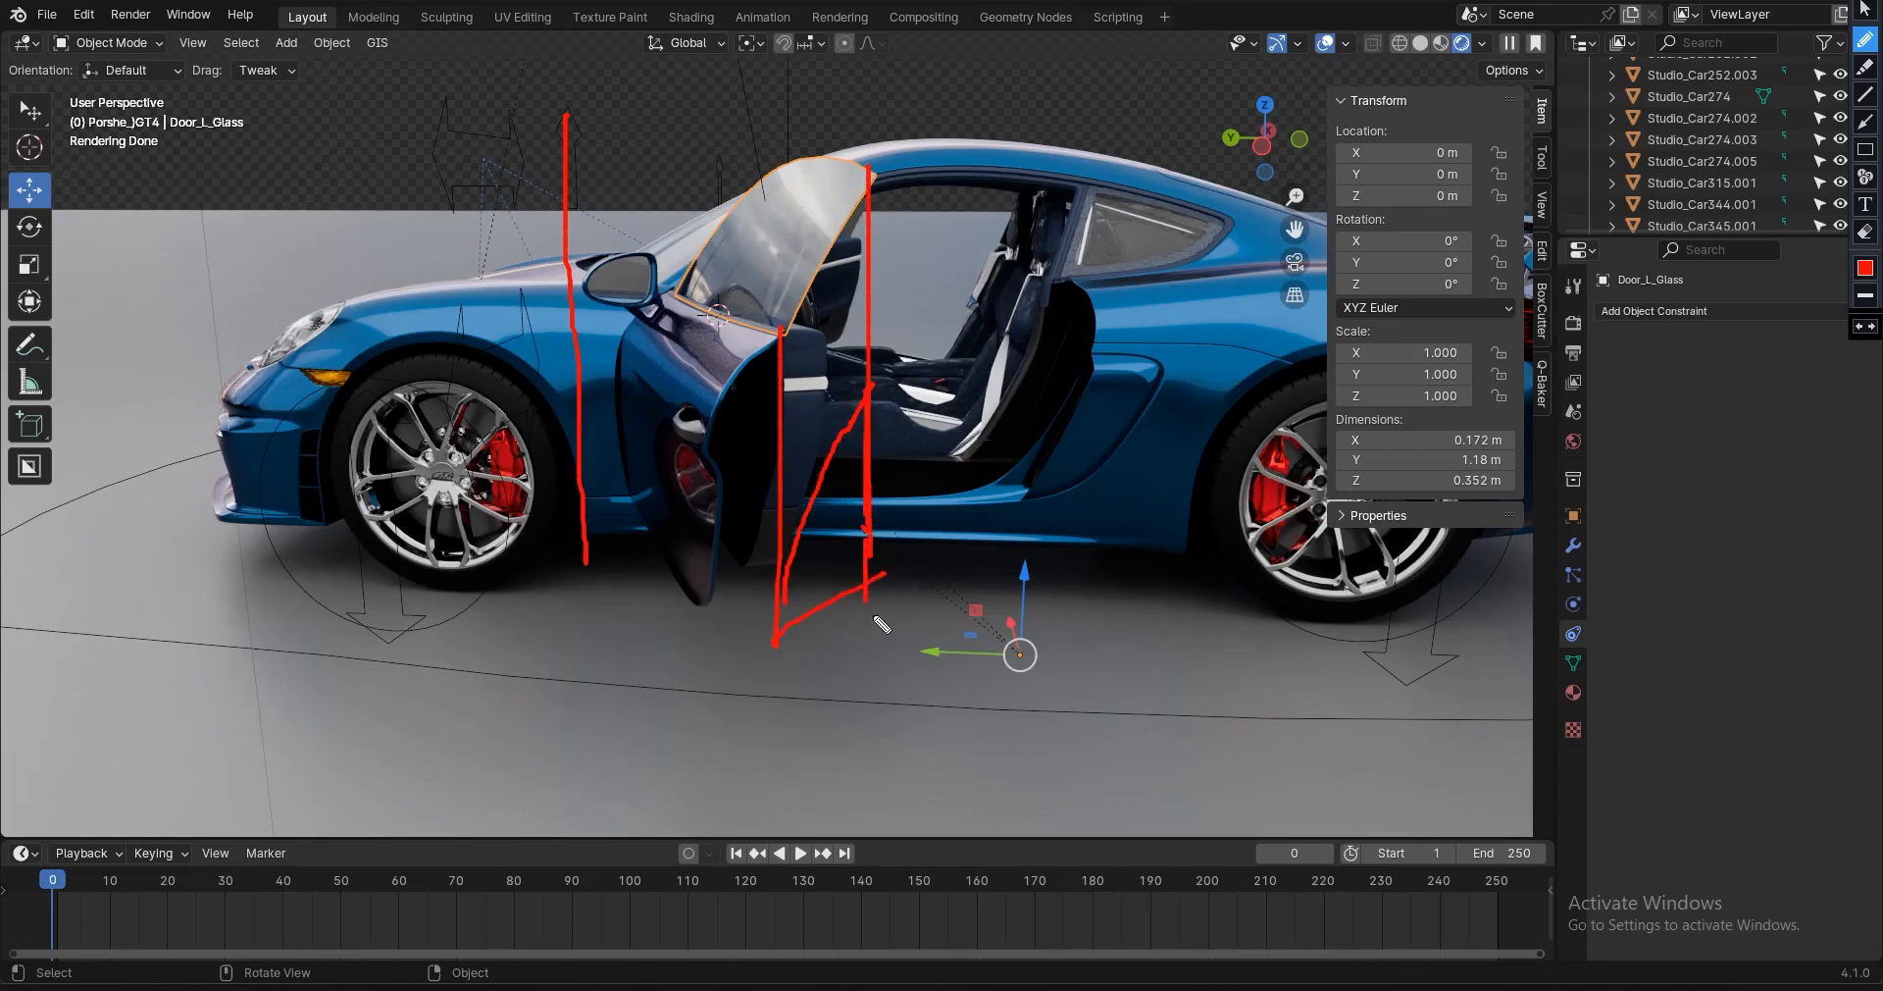
Undo the annotation lines at the glass, sketch a curved one along its rear edge into the door, and clear all annotations
key("ctrl+z")
key("ctrl+z")
key("ctrl+z")
key("ctrl+z")
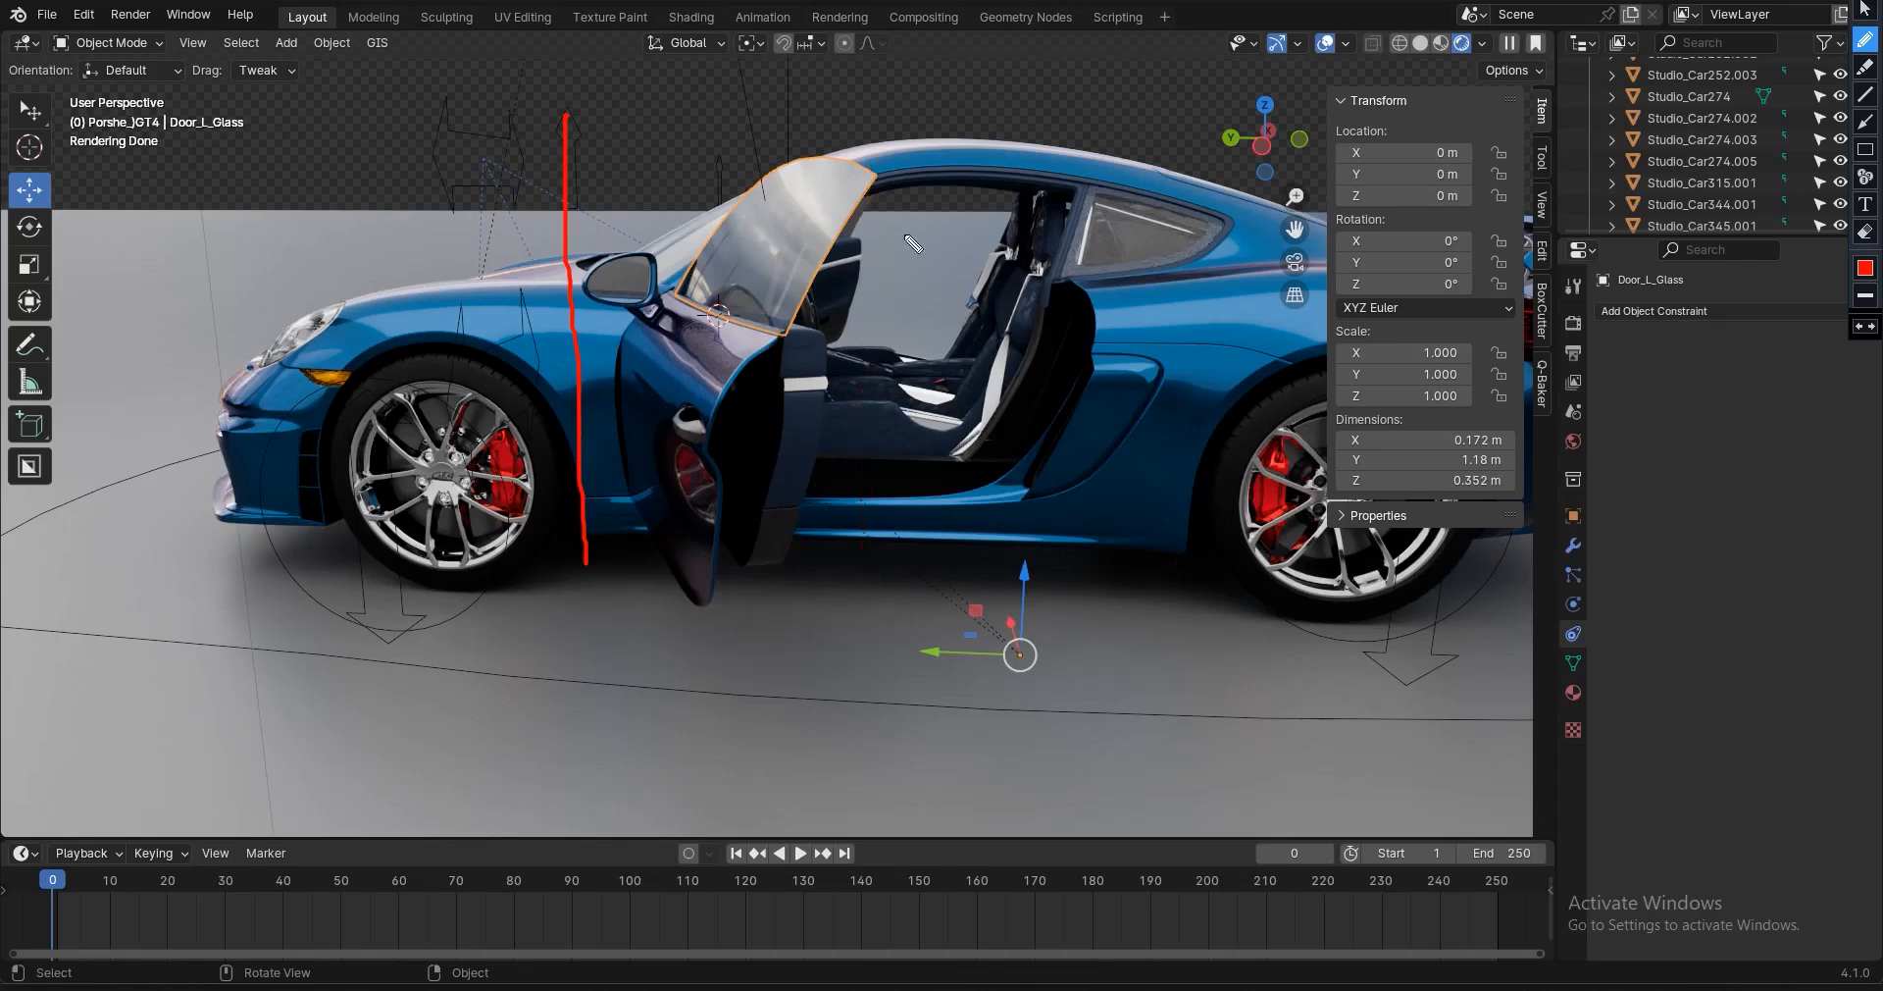
mouse_move(878, 182)
left_mouse_down()
mouse_move(814, 322)
mouse_move(773, 577)
mouse_move(785, 643)
left_mouse_up()
key("ctrl+z")
mouse_move(872, 180)
left_mouse_down()
mouse_move(784, 353)
mouse_move(747, 600)
left_mouse_up()
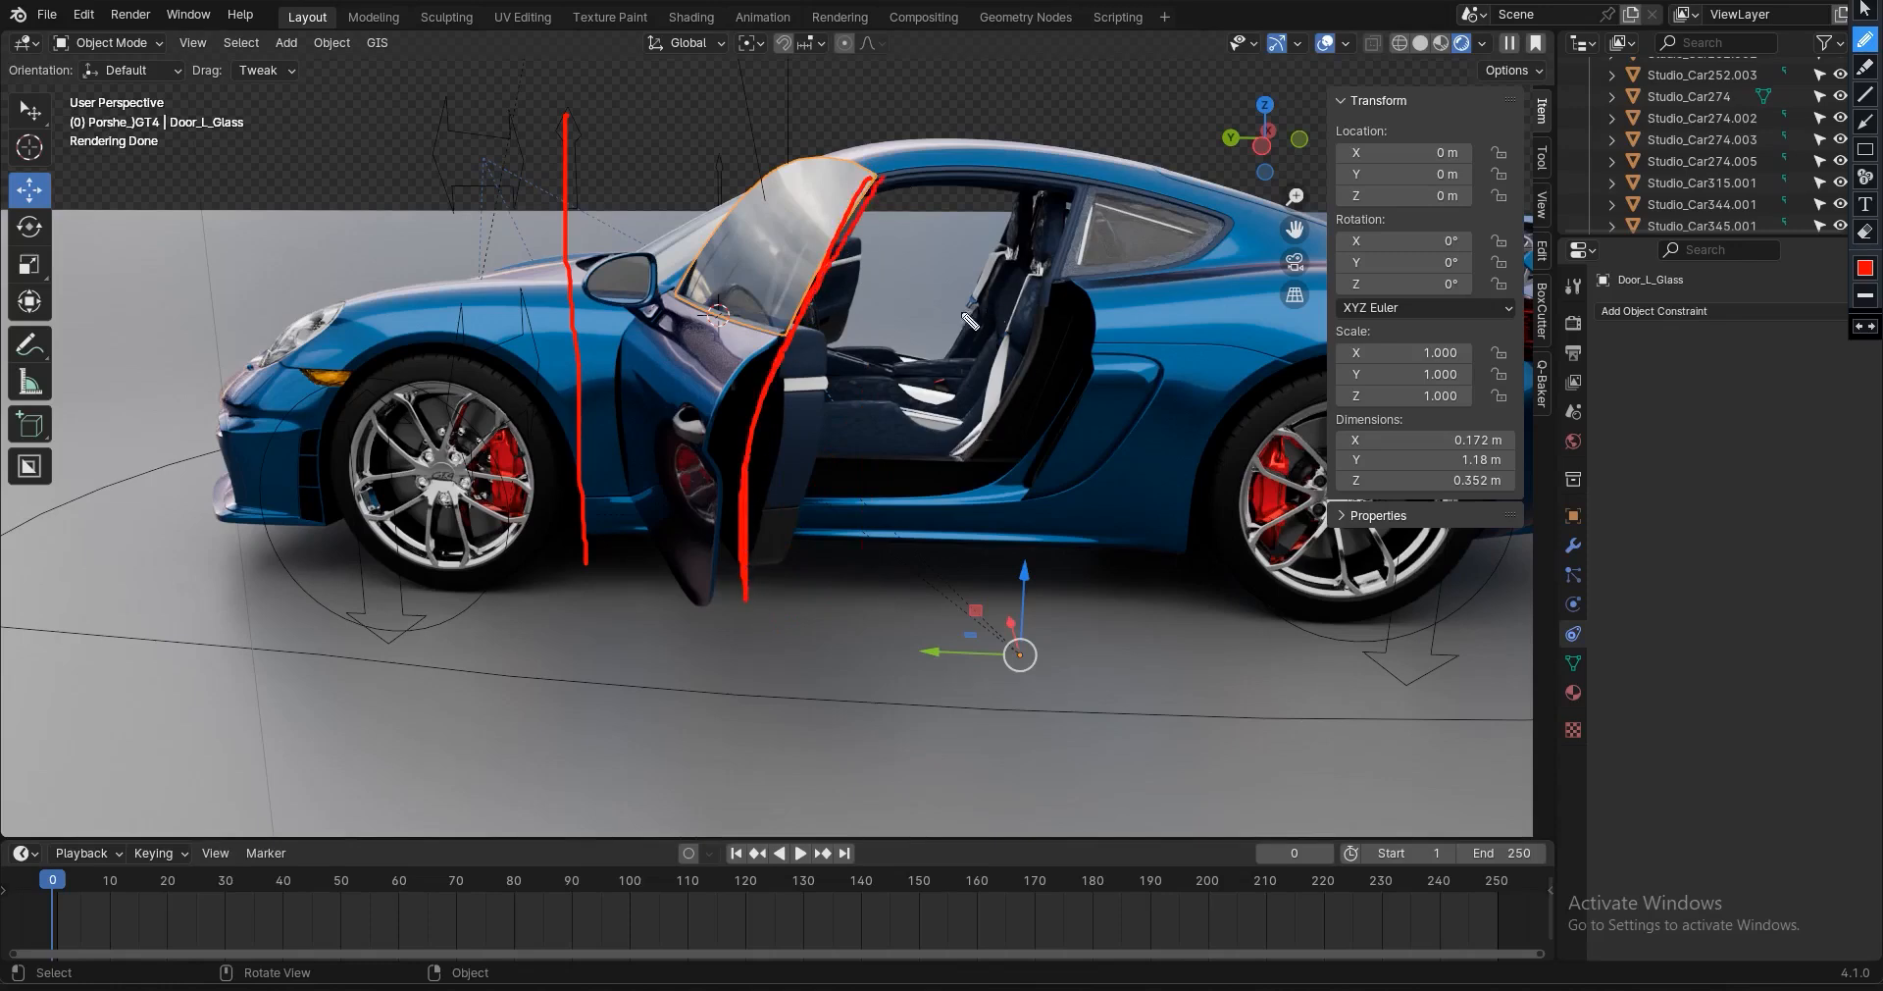
key("Escape")
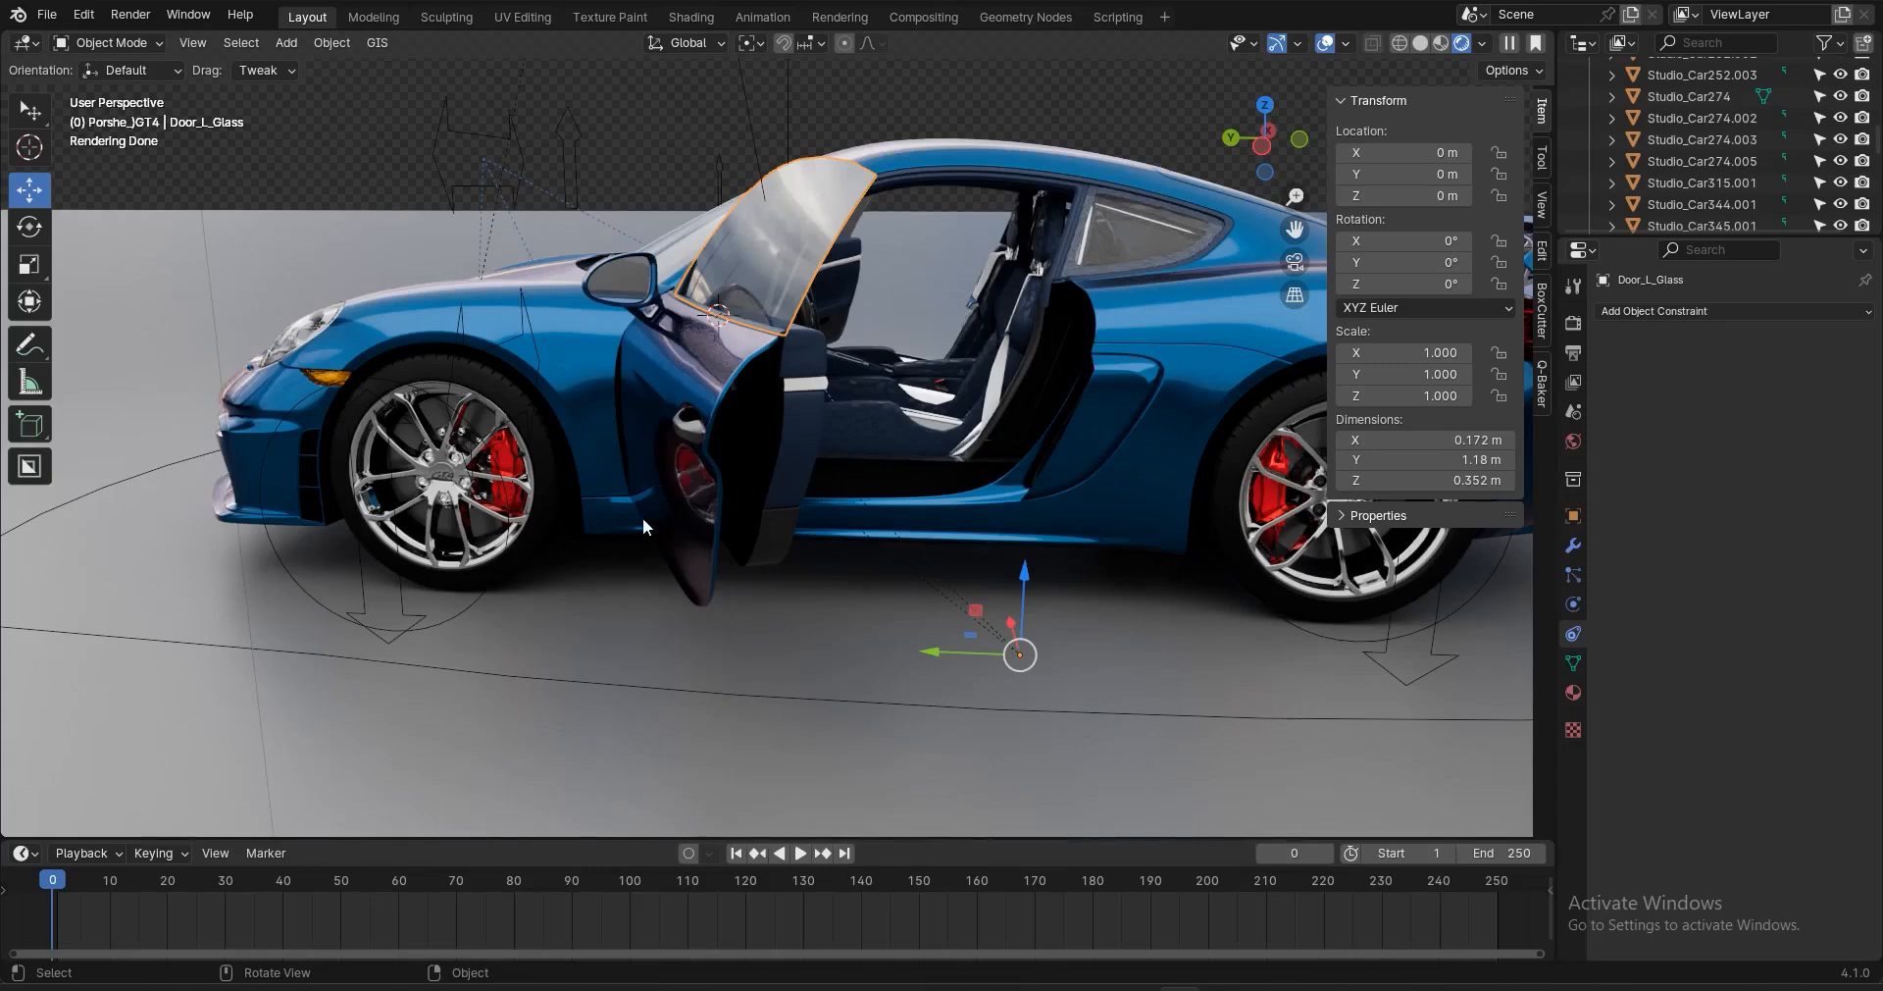
Try lowering the left door glass straight down along Z by about 0.42 m
middle_click_drag(724, 483, 775, 518)
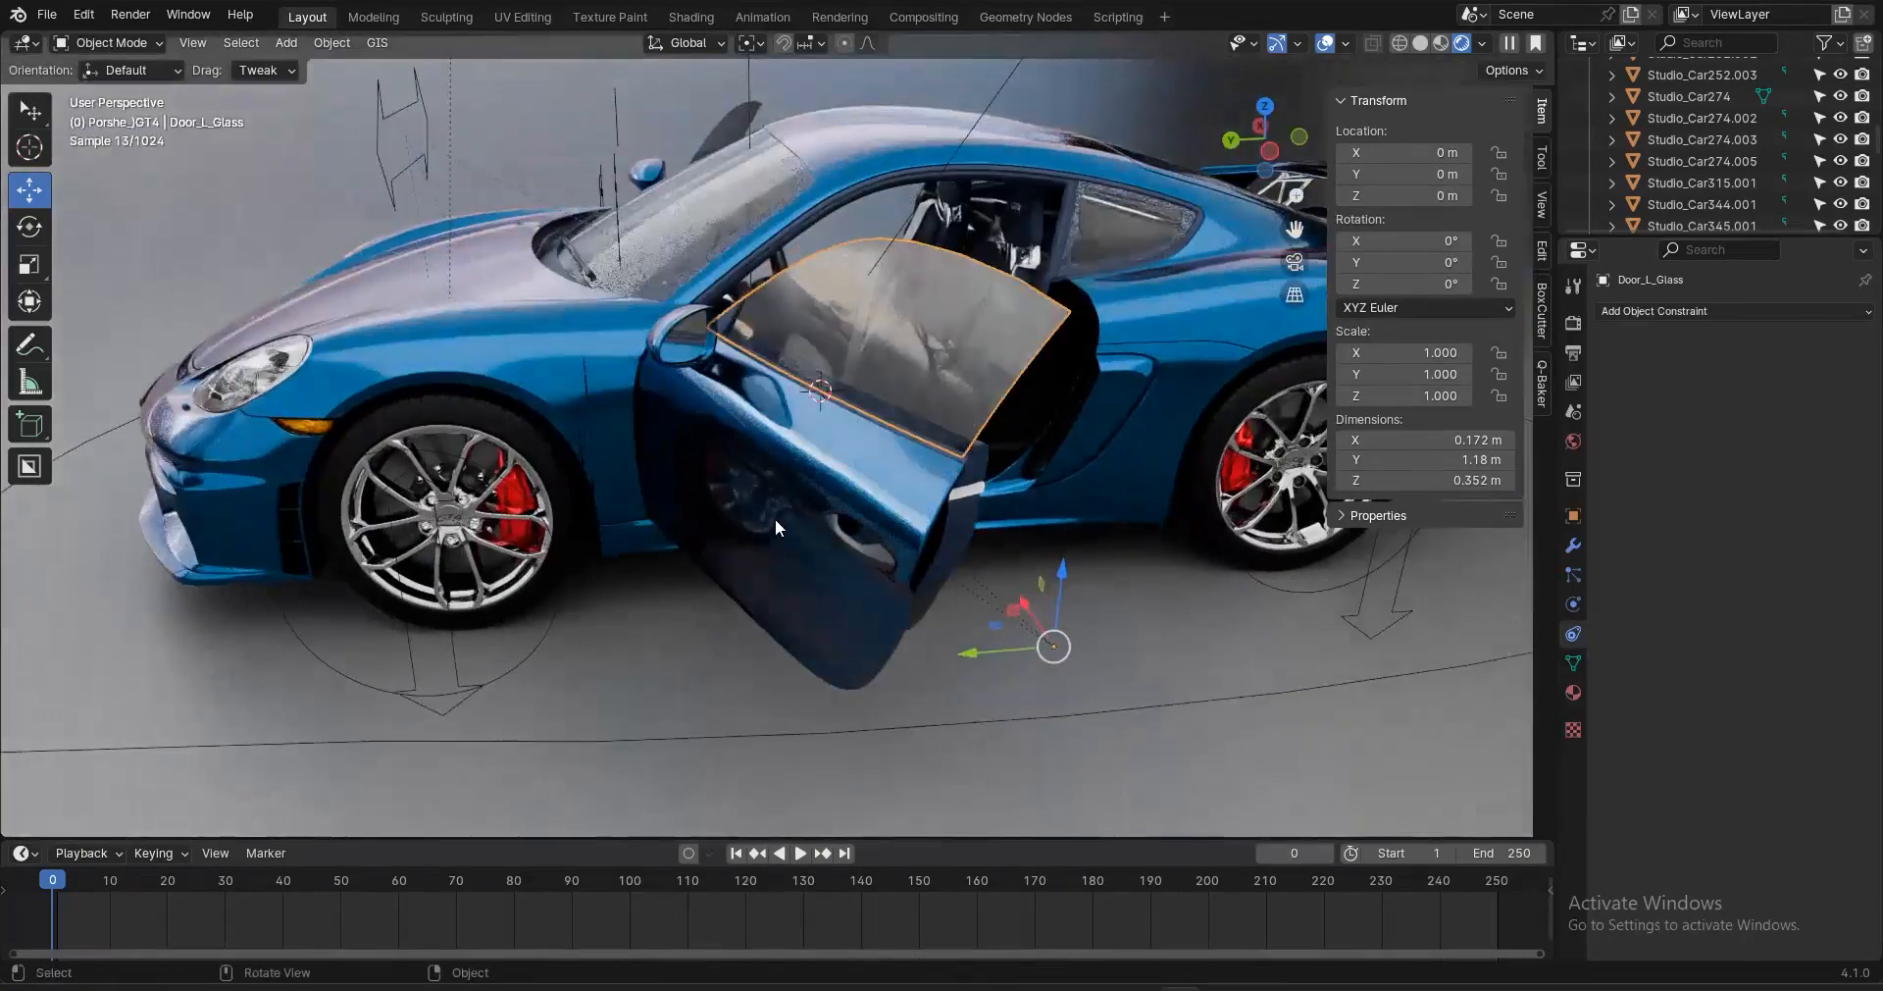
middle_click_drag(768, 344, 708, 308)
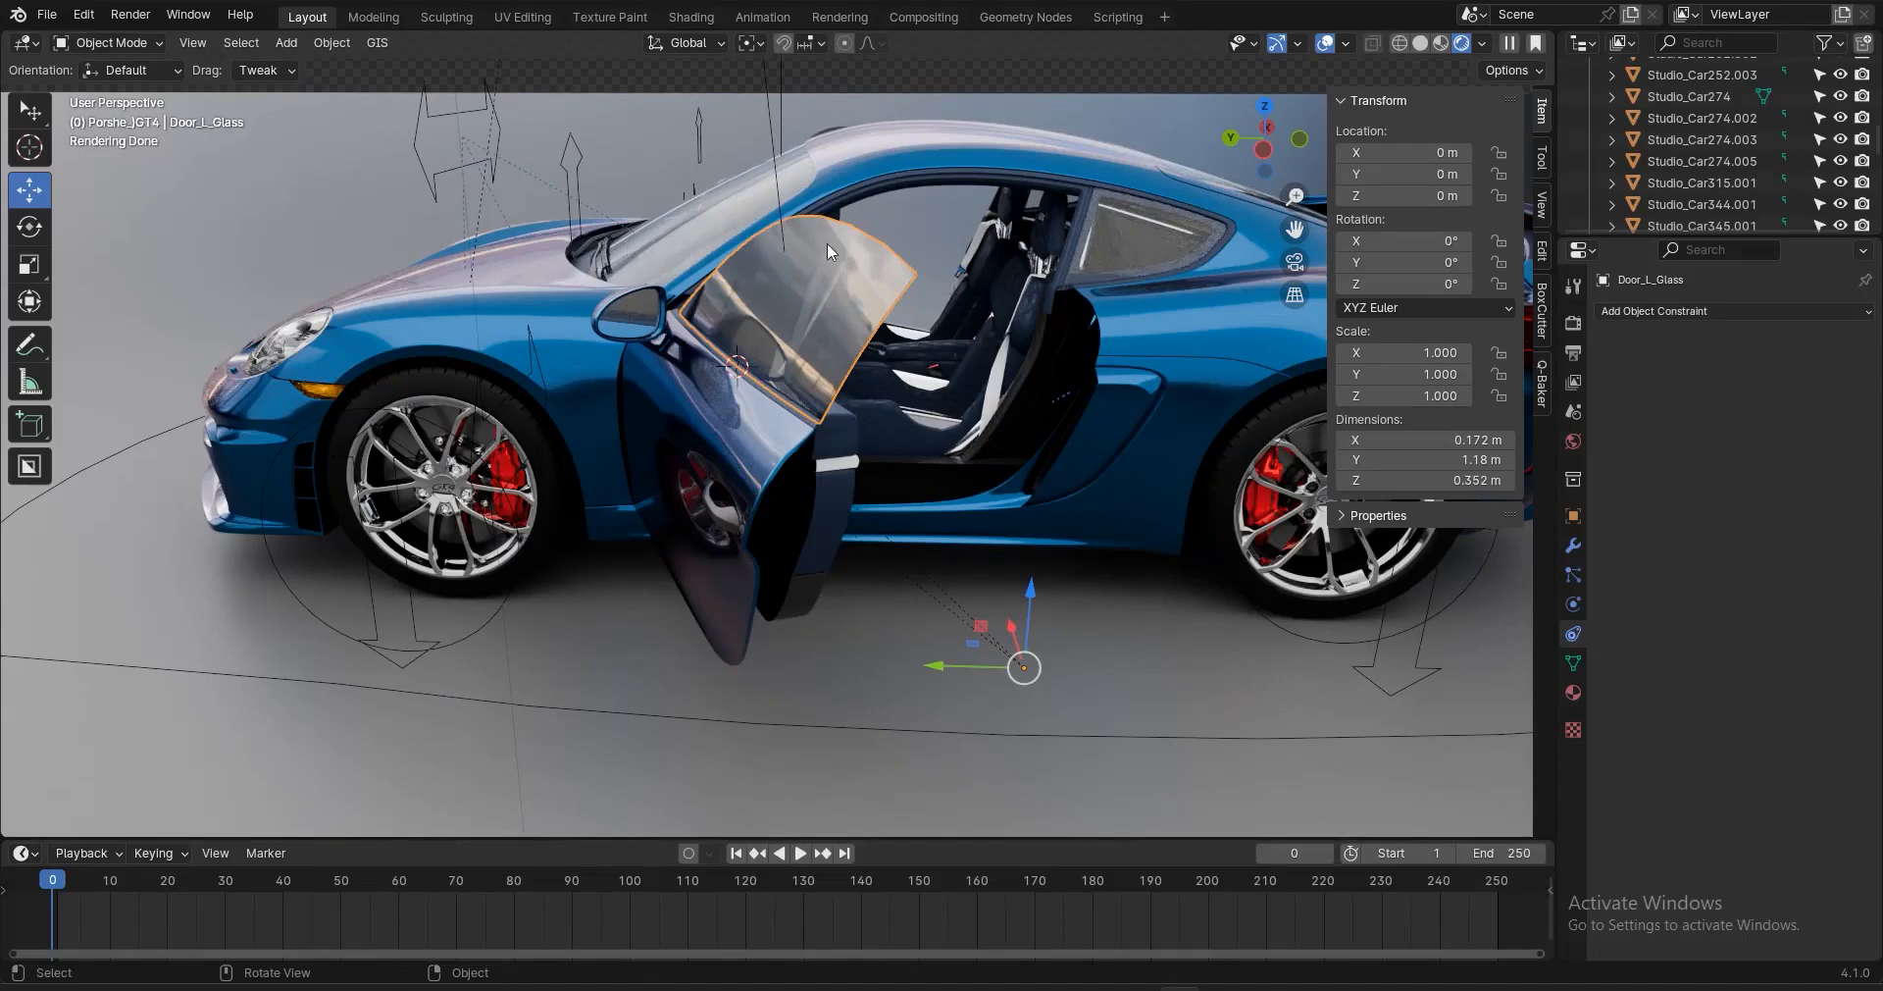
middle_click_drag(760, 348, 888, 318)
left_click(1707, 310)
left_click(901, 342)
left_click(889, 315)
middle_click_drag(835, 491, 785, 399)
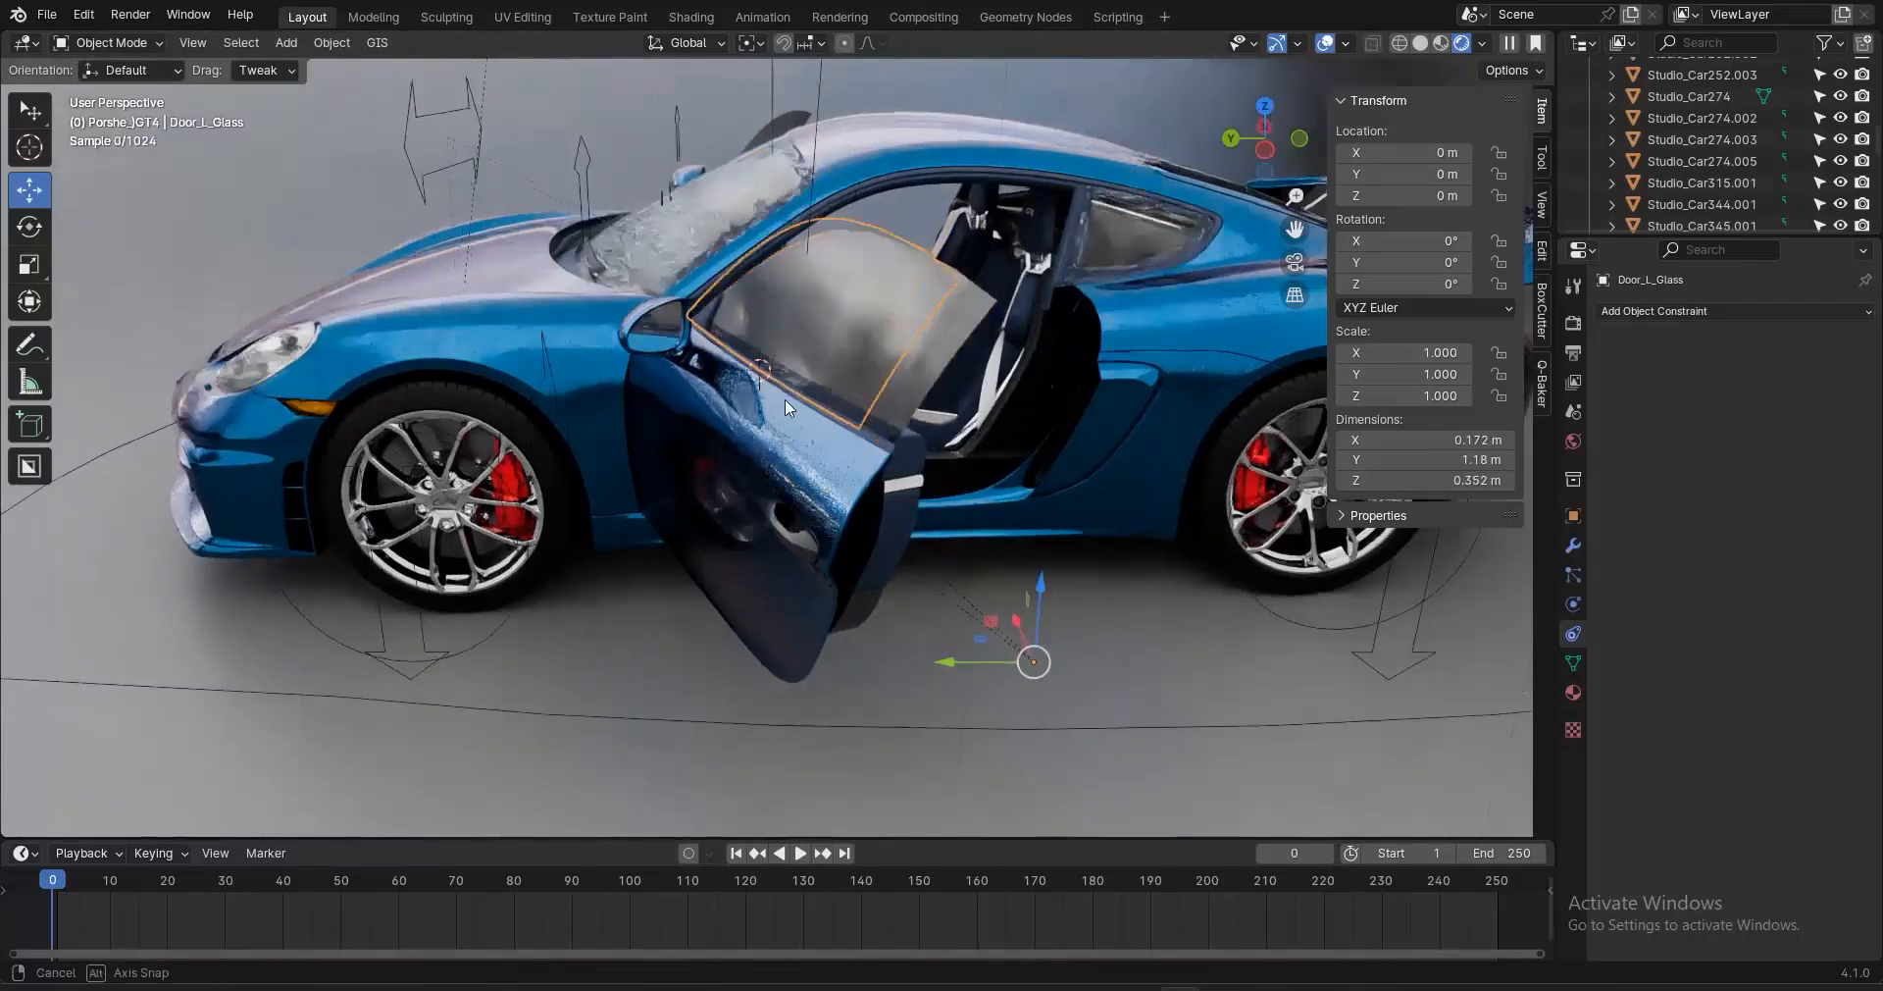
key("g")
key("z")
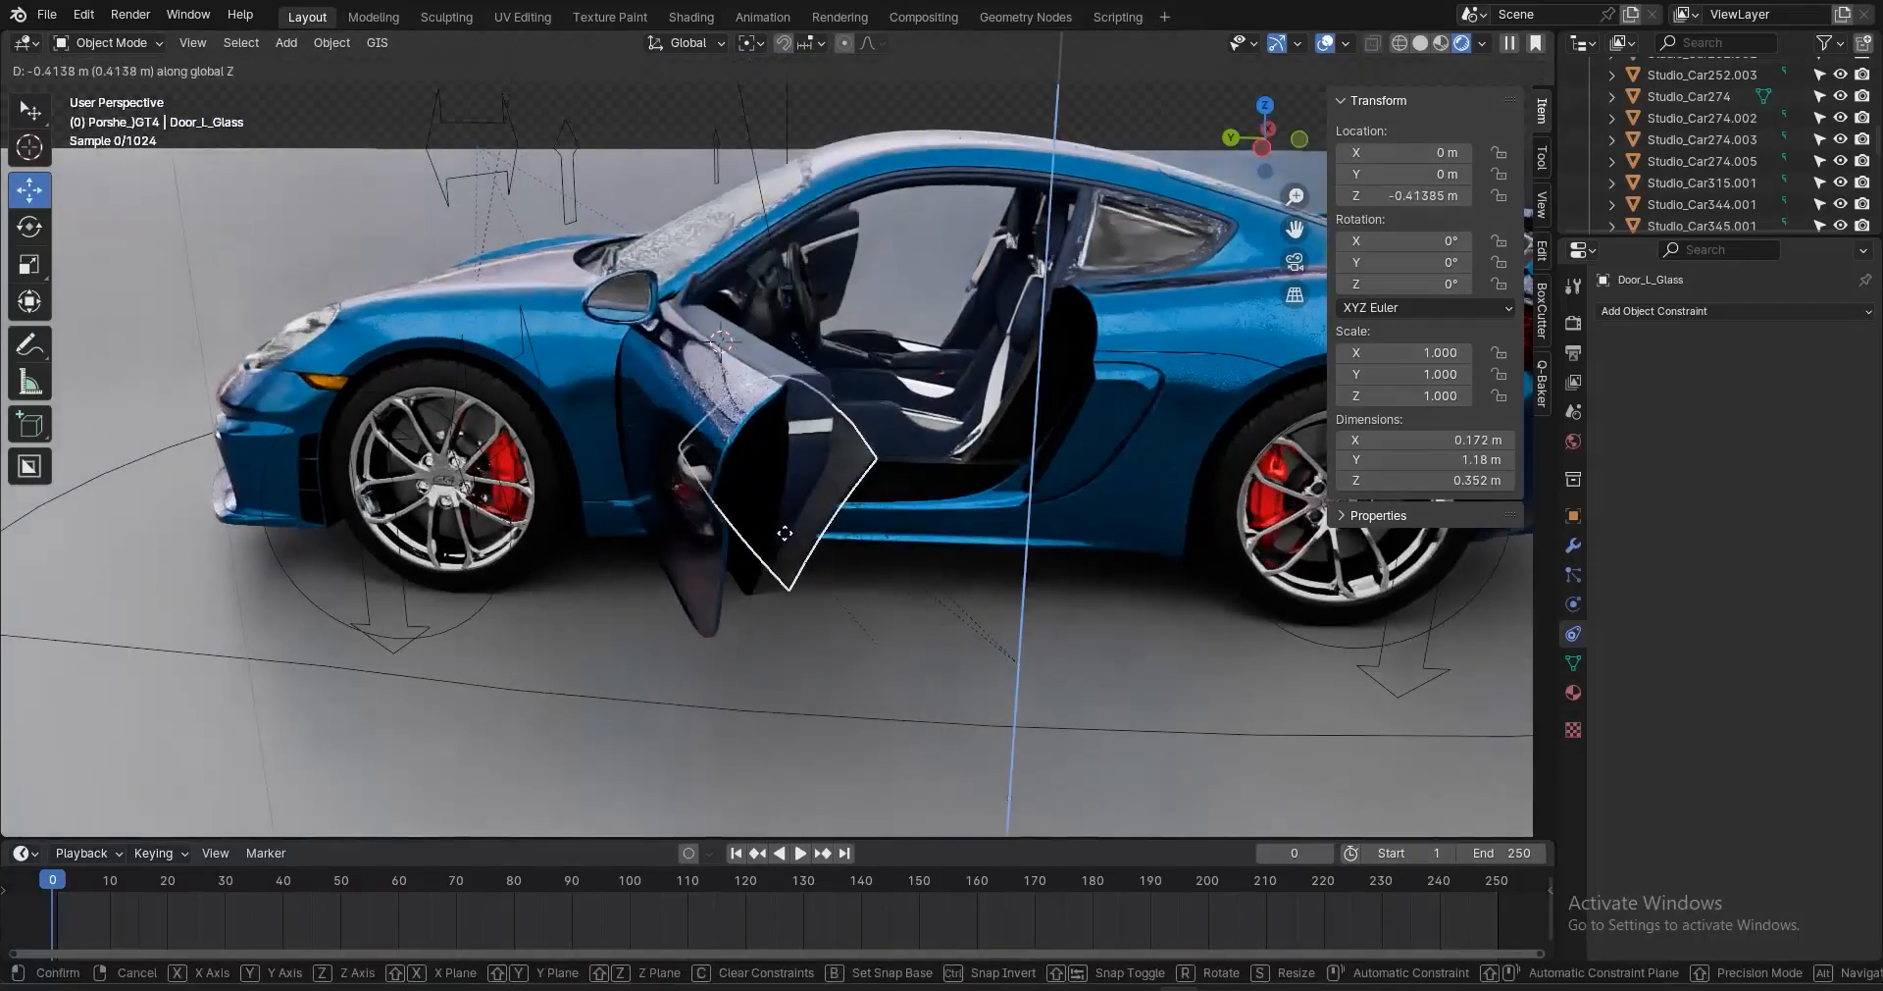
left_click(790, 578)
middle_click_drag(790, 581, 755, 549)
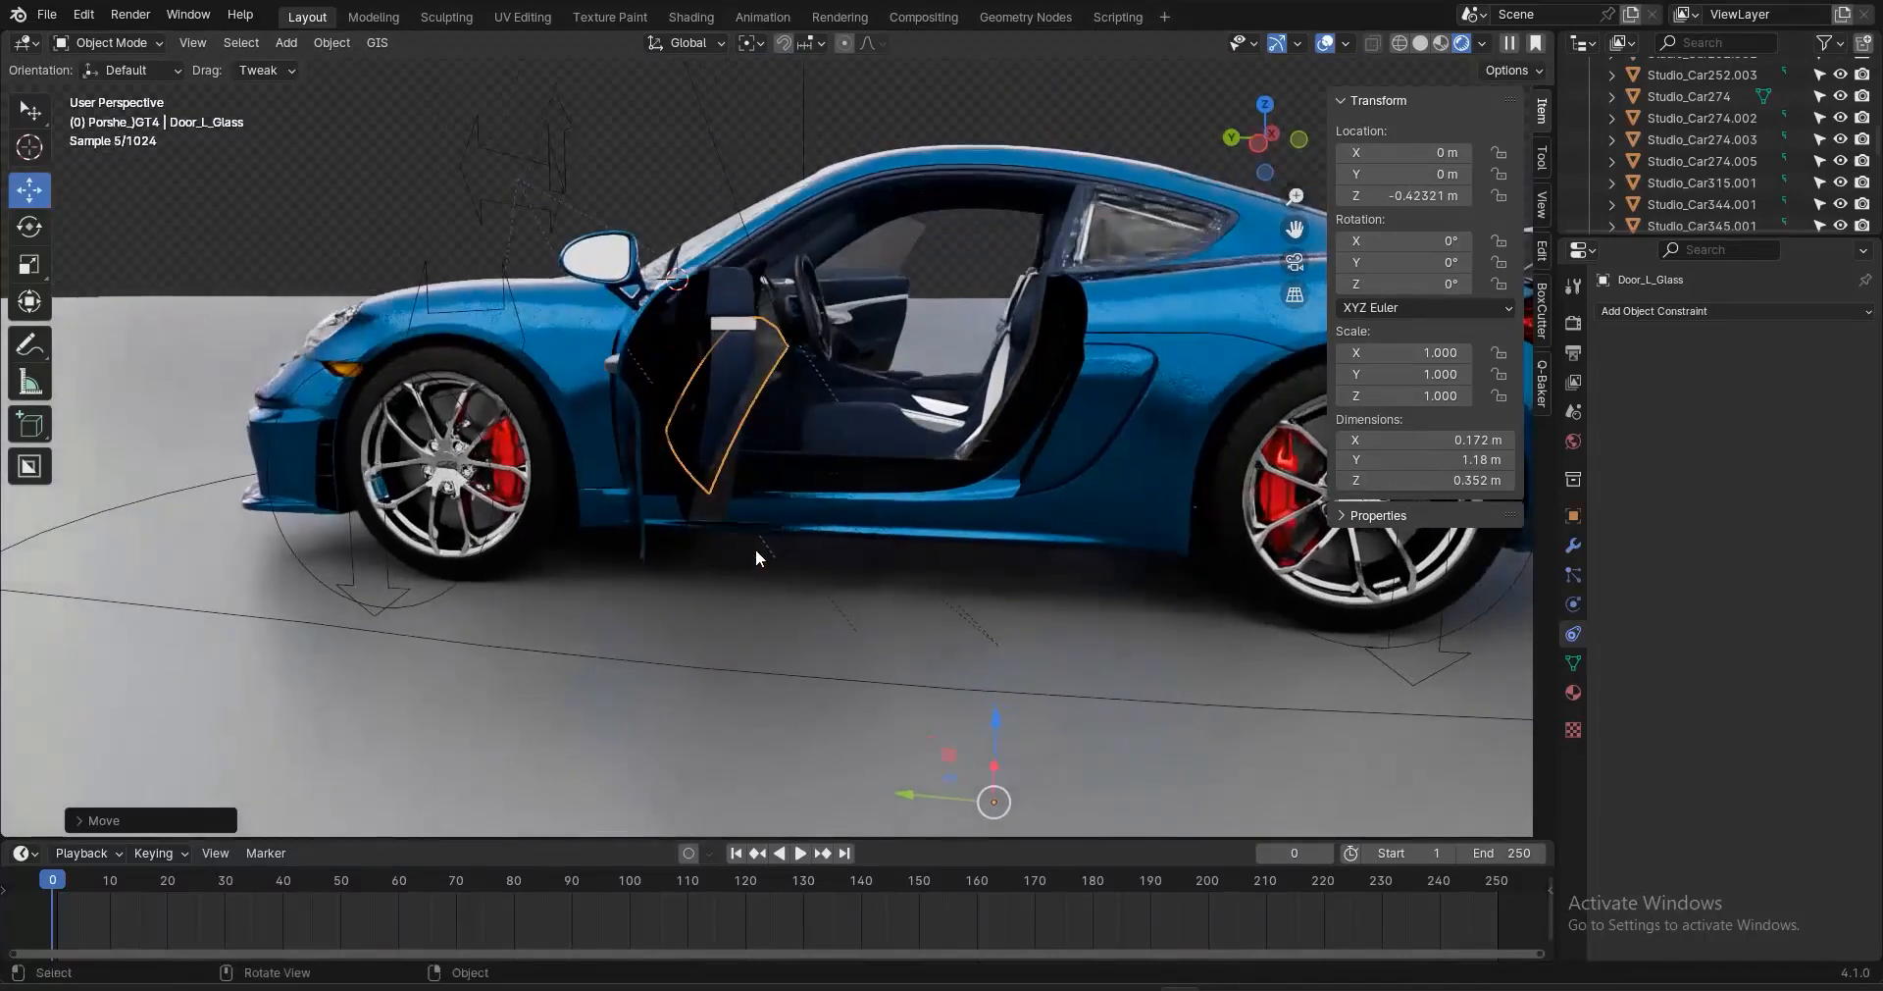
Try rotating the left door glass to X -4°, Y -4°, Z -3° and setting its Z location to about -0.333 m
left_click_drag(1403, 241, 1373, 240)
mouse_move(1403, 261)
left_mouse_down()
mouse_move(1369, 262)
mouse_move(1393, 284)
mouse_move(1377, 283)
left_mouse_up()
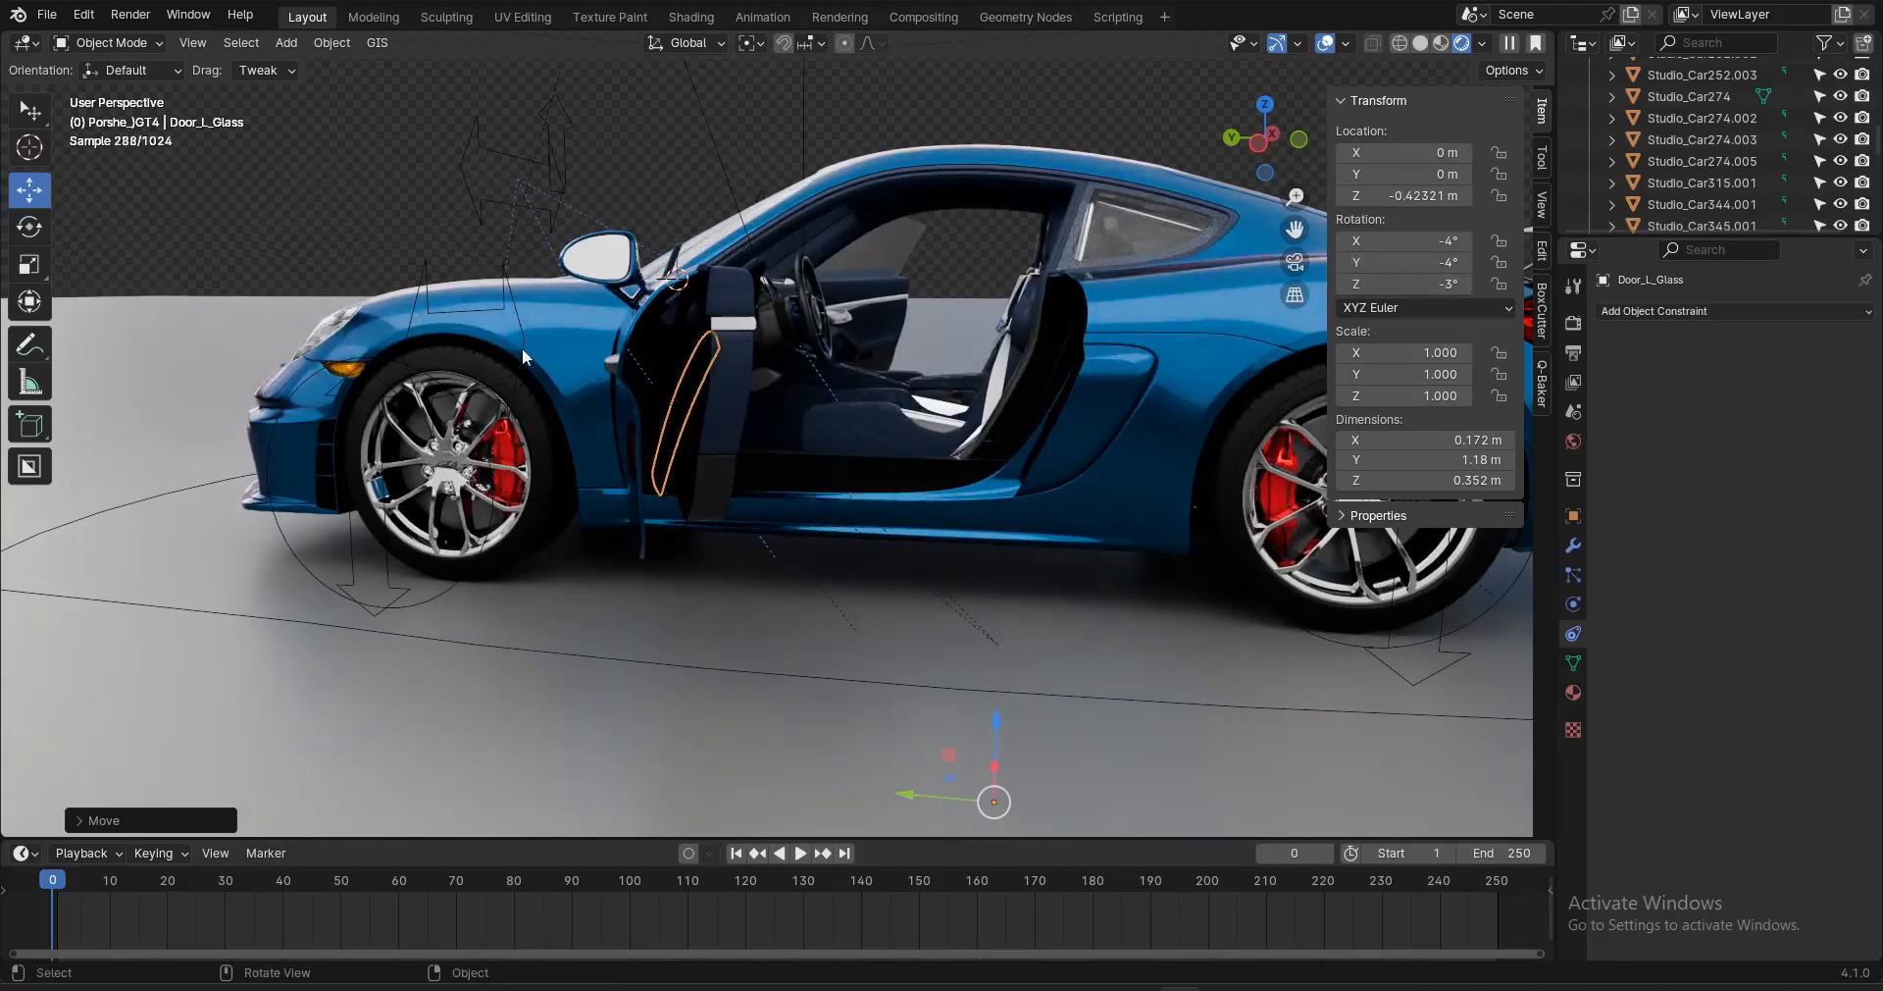
left_click_drag(1415, 199, 1423, 199)
middle_click_drag(715, 373, 632, 398)
middle_click_drag(601, 576, 628, 384)
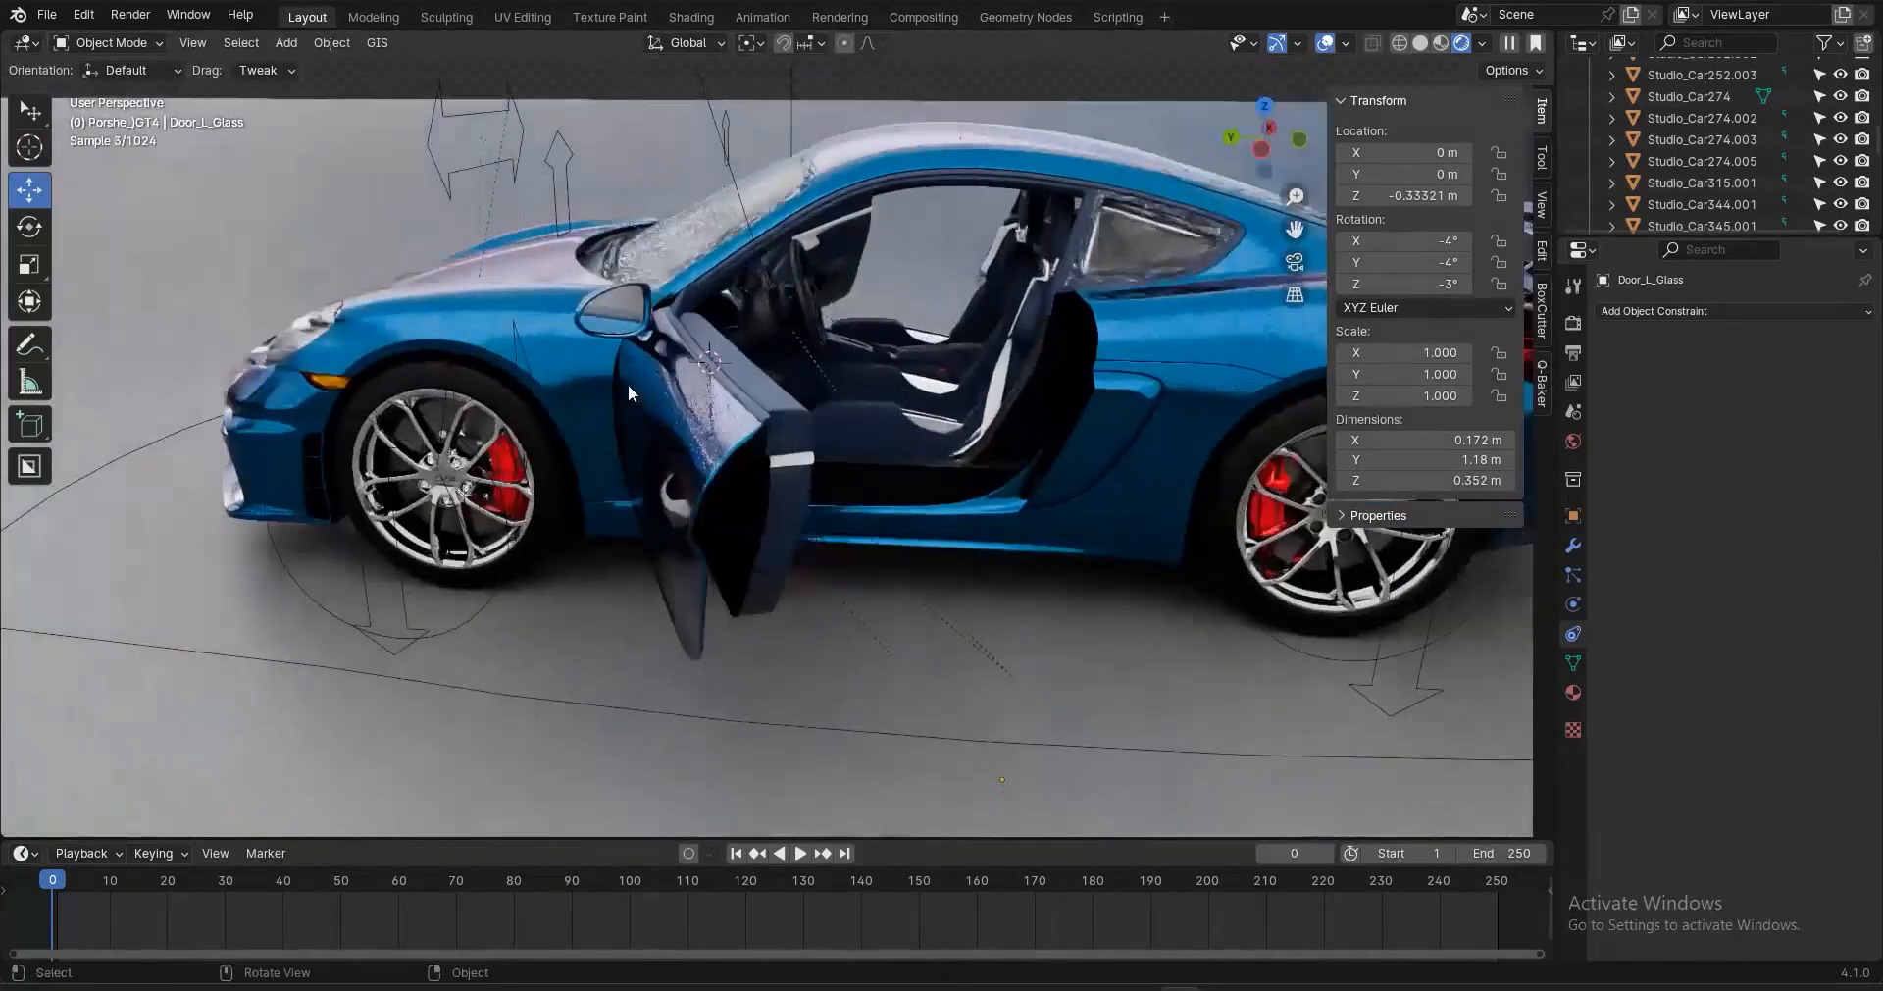
Undo the left door glass's rotation and location changes
key("ctrl+z")
key("ctrl+z")
key("ctrl+z")
key("ctrl+z")
key("ctrl+z")
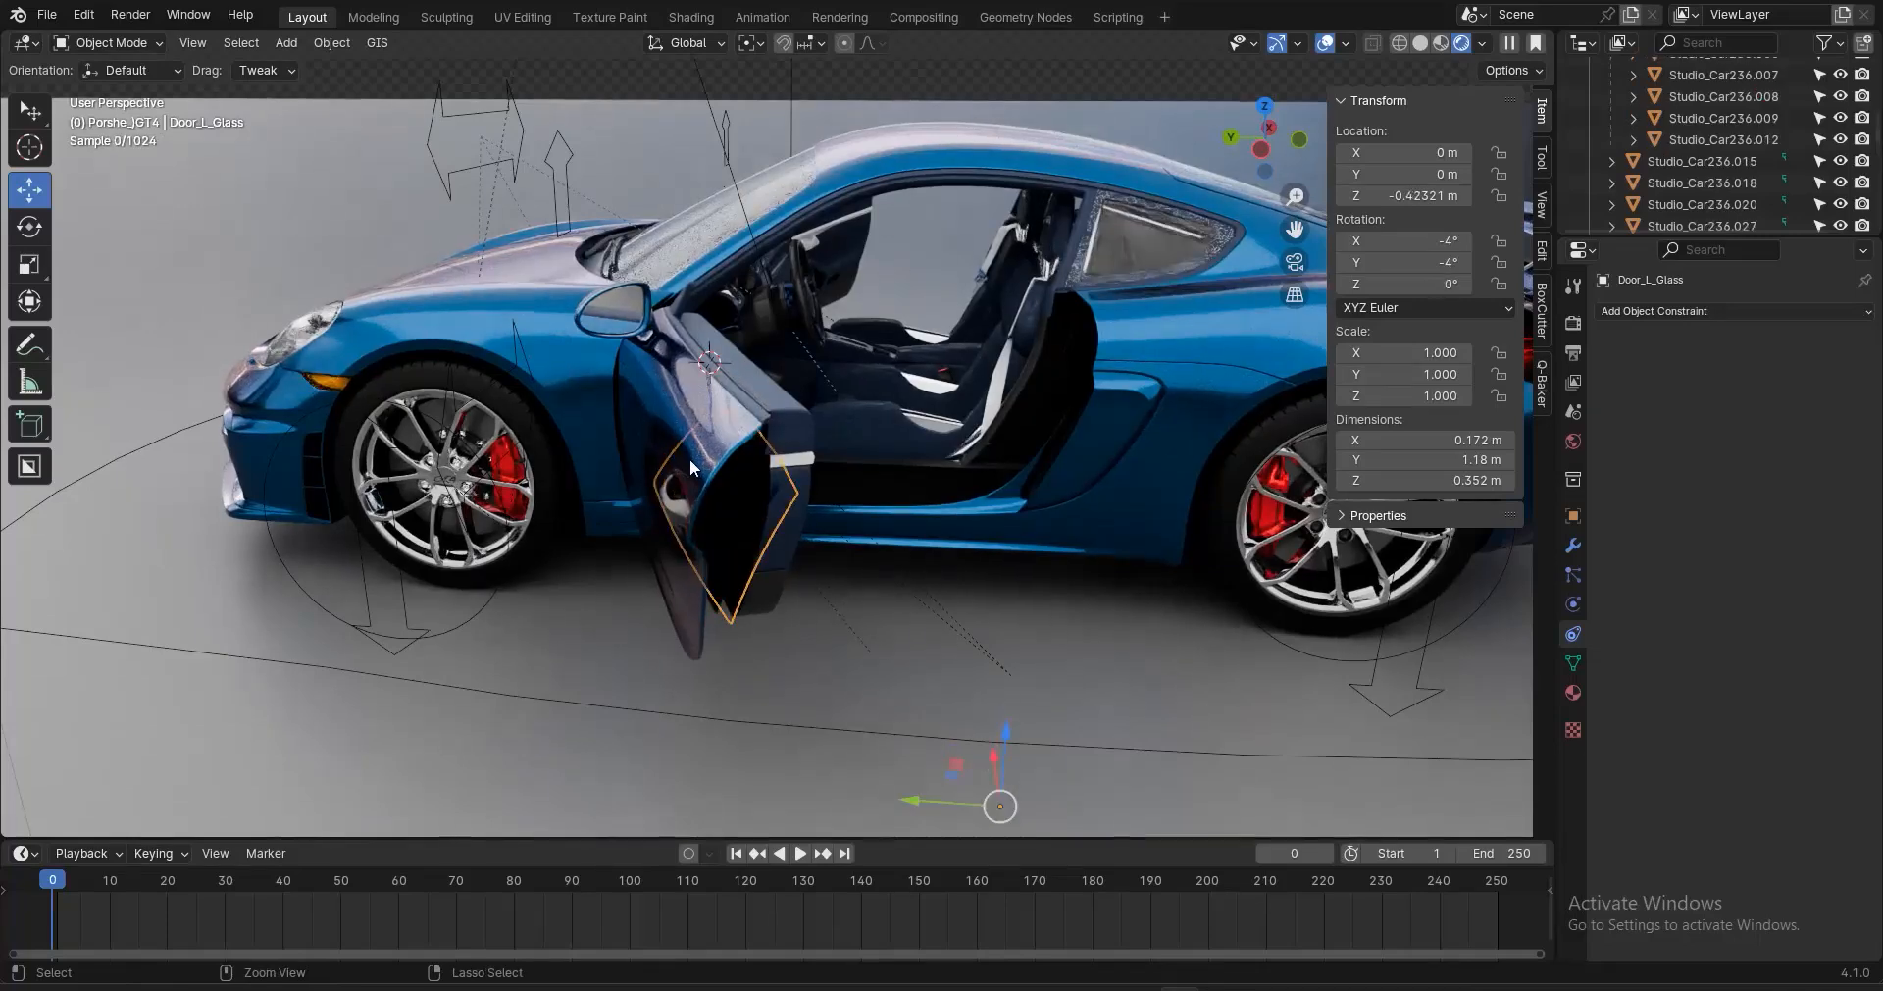
key("ctrl+z")
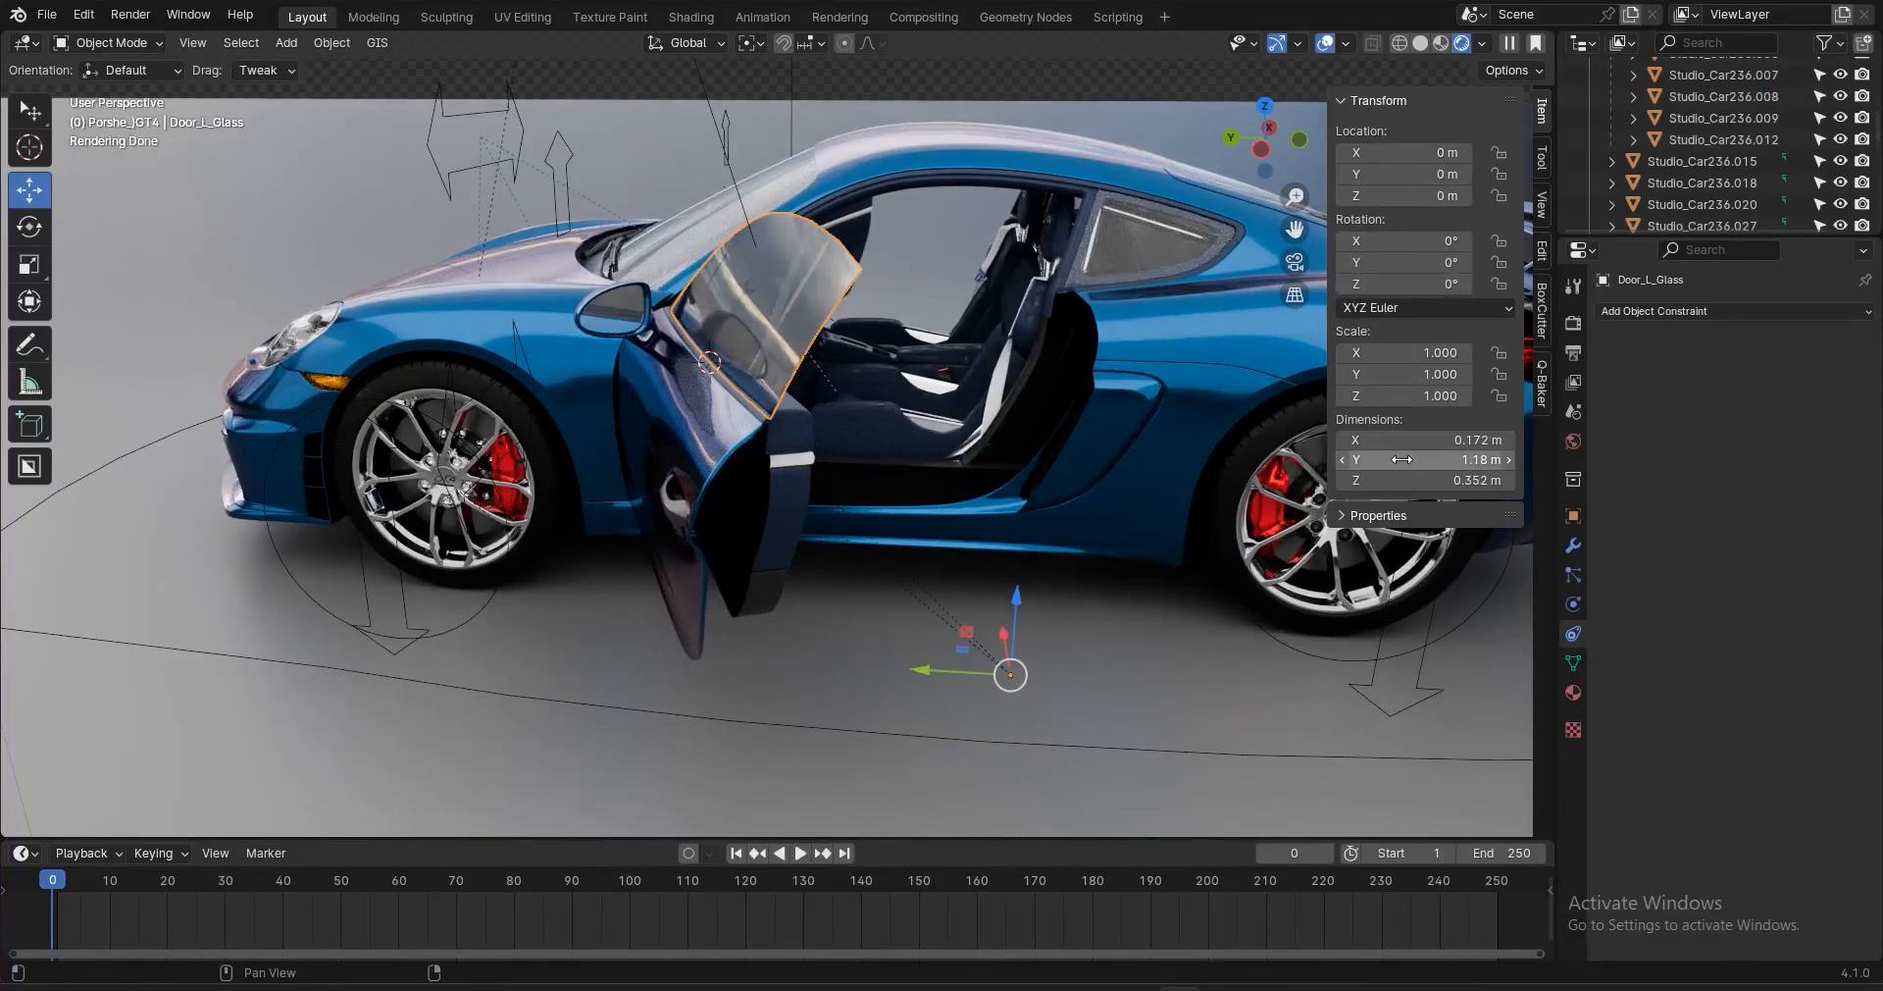
Add a Transformation constraint to the left door glass with both Target and Owner set to Local Space
left_click(788, 290)
left_click(798, 314)
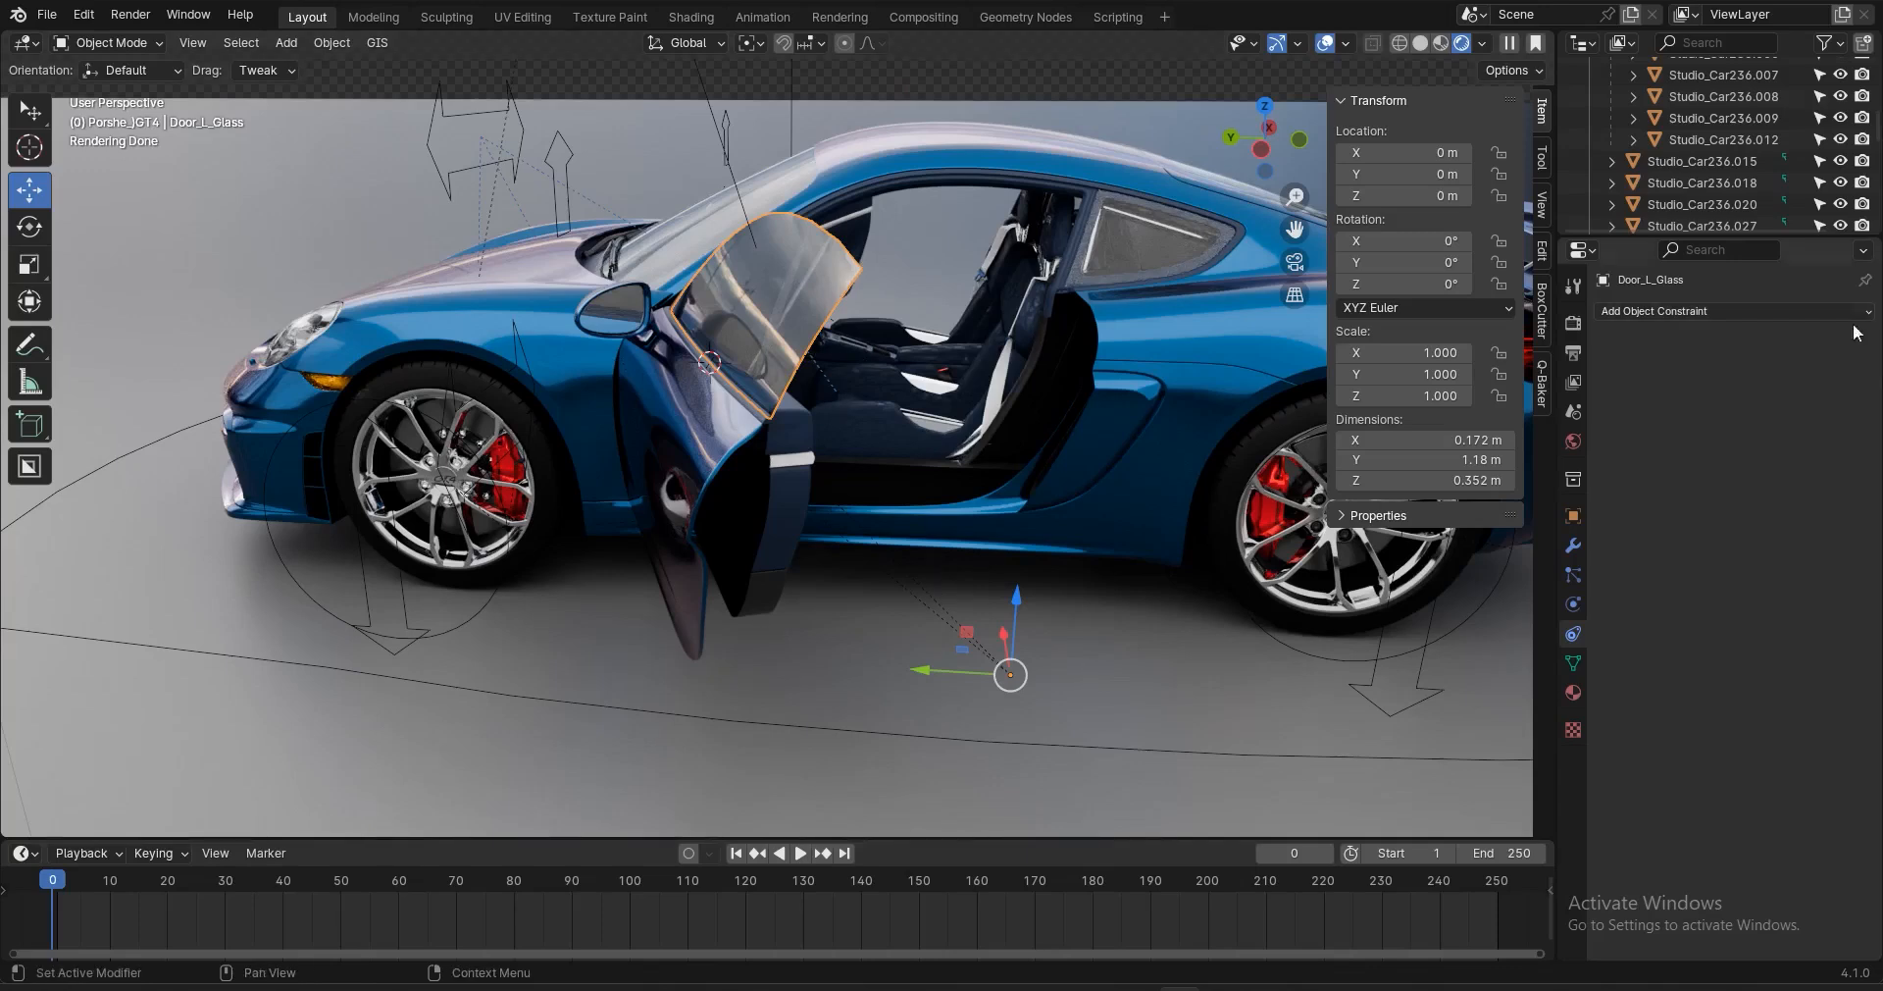
left_click(1711, 310)
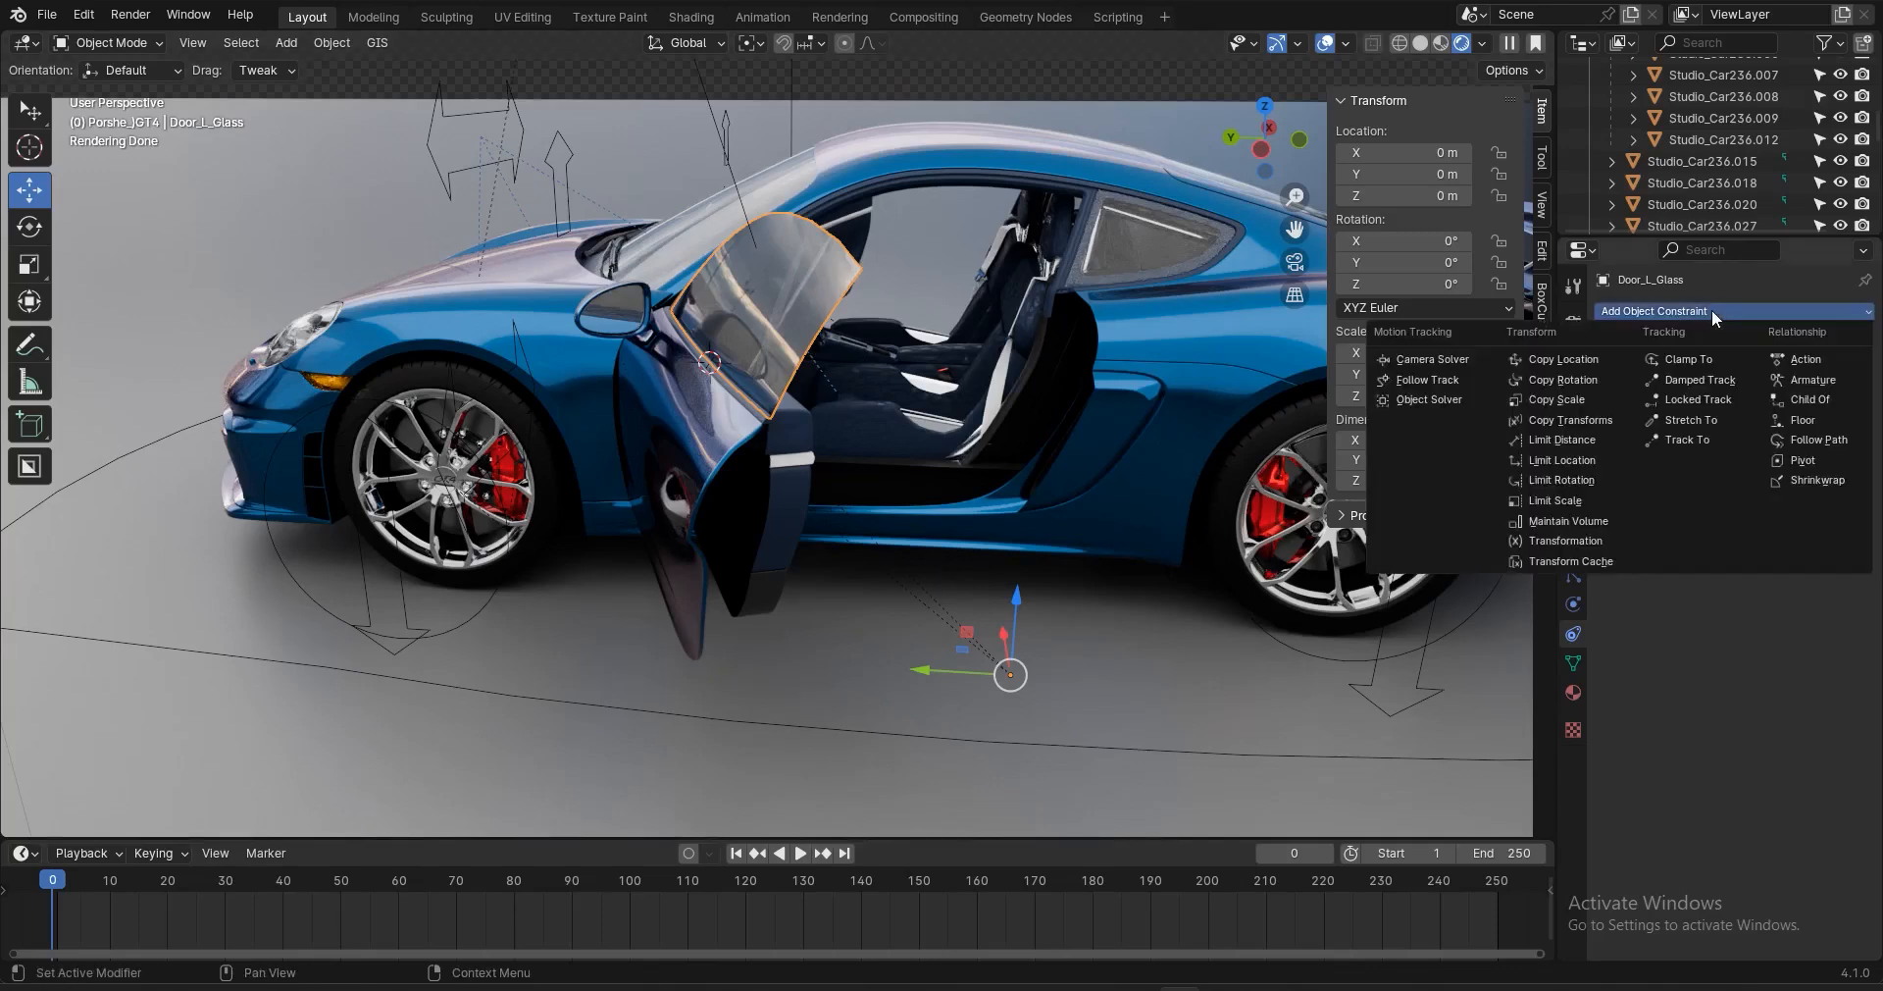
left_click(1587, 542)
left_click(1818, 422)
left_click(1742, 482)
left_click(1750, 444)
left_click(1755, 503)
Set the left window arrow controller L_Window_CL as the target of the glass's Transformation constraint
left_click(1838, 369)
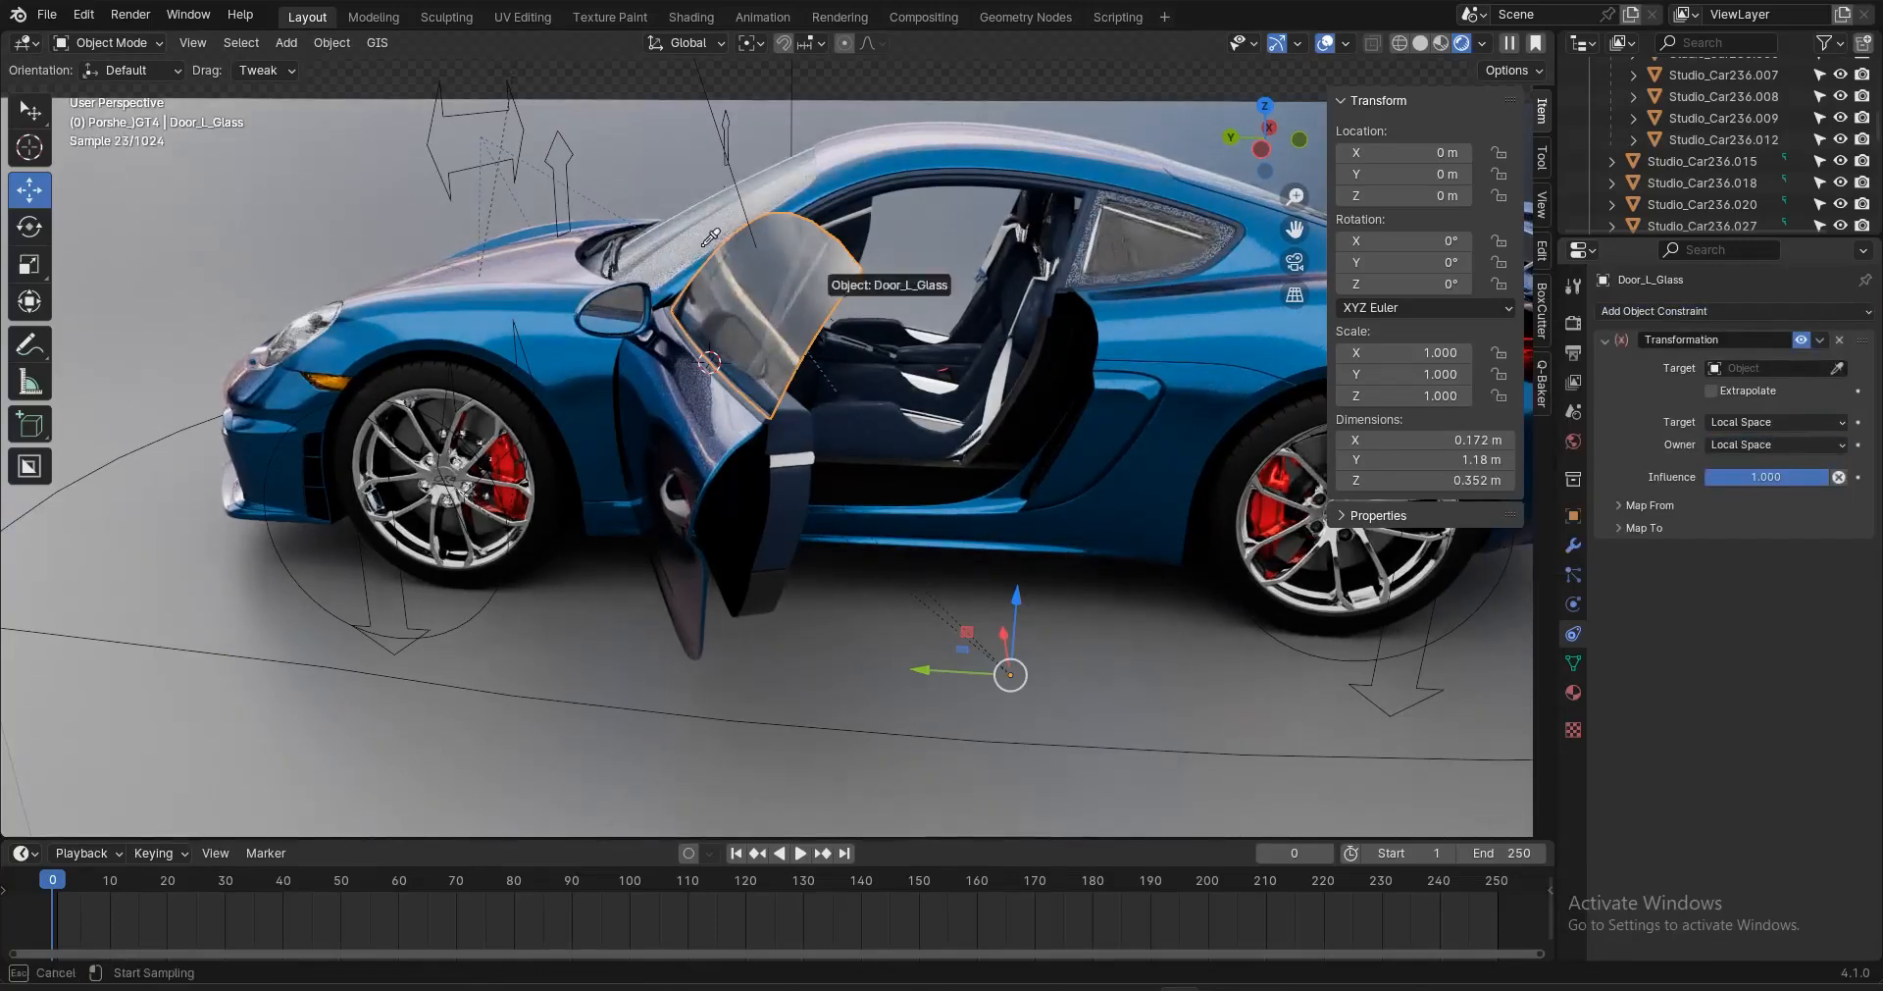
left_click(577, 147)
middle_click_drag(642, 410, 895, 201)
left_click(857, 117)
middle_click_drag(868, 274, 592, 204)
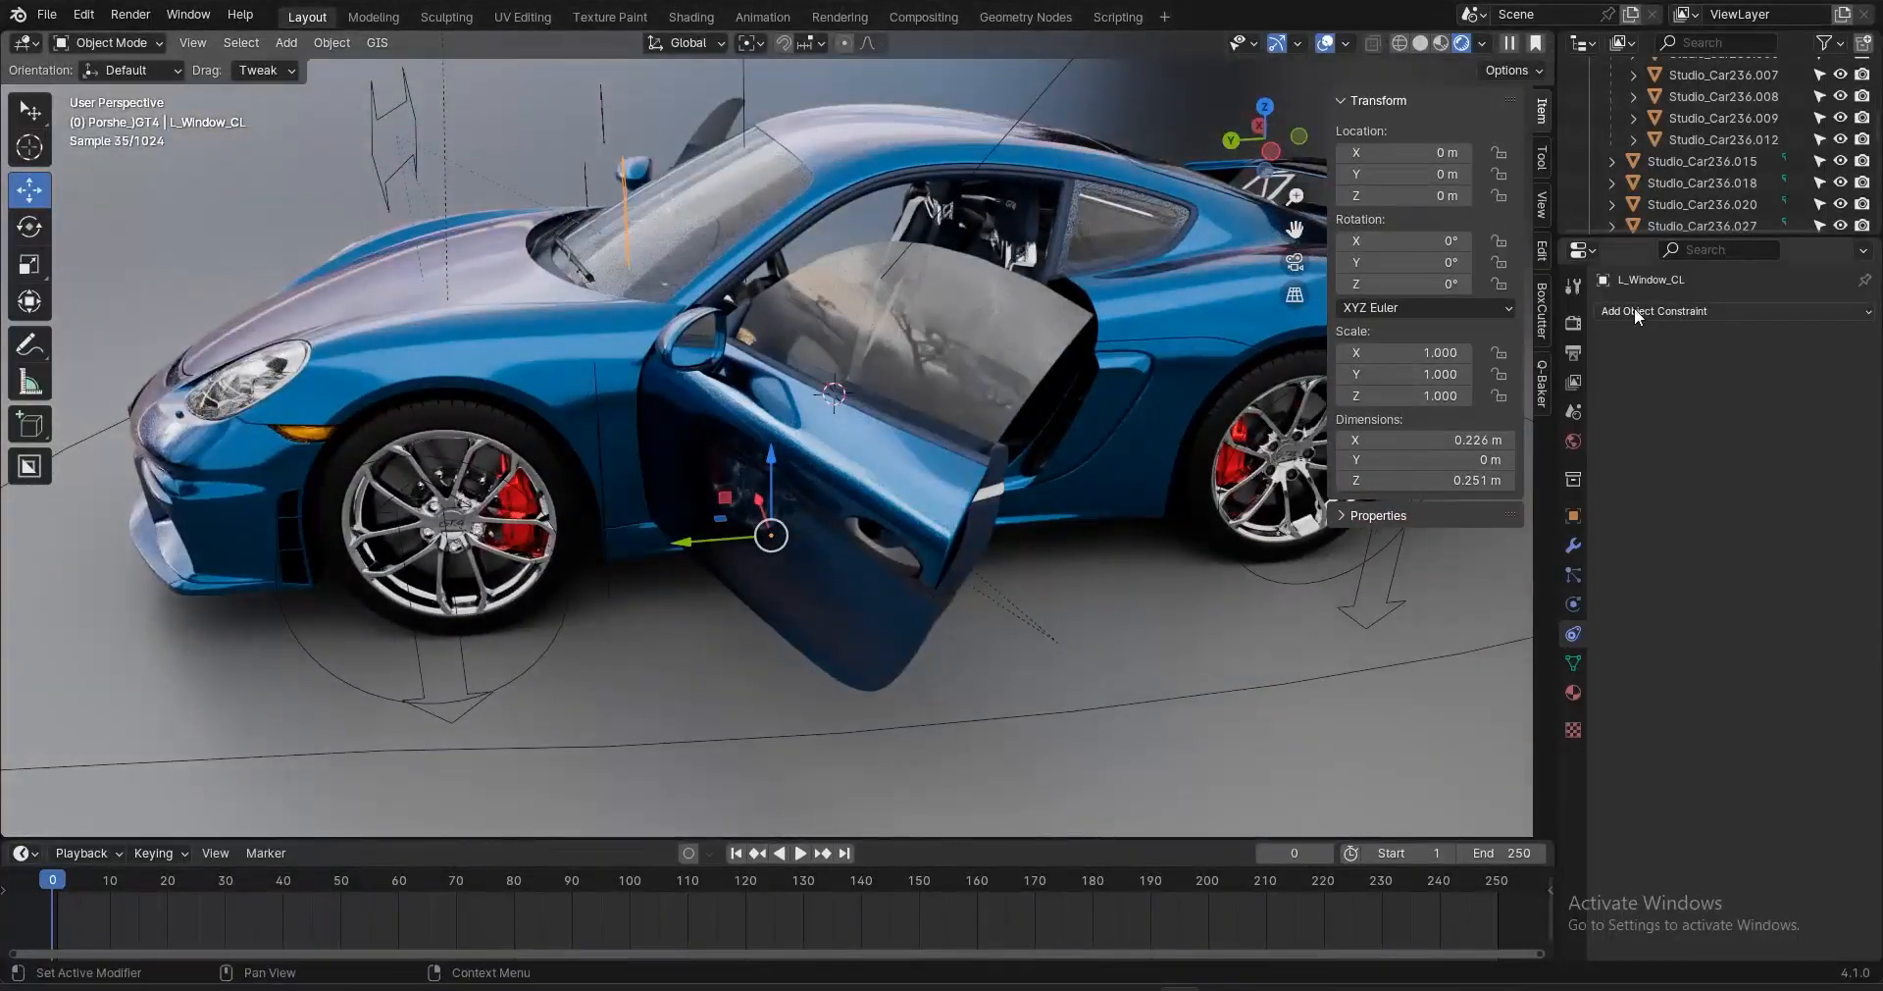
left_click(922, 327)
Expand the constraint's Map From and Map To settings and set the Map From location Z Min to -0.5 m
left_click(1635, 527)
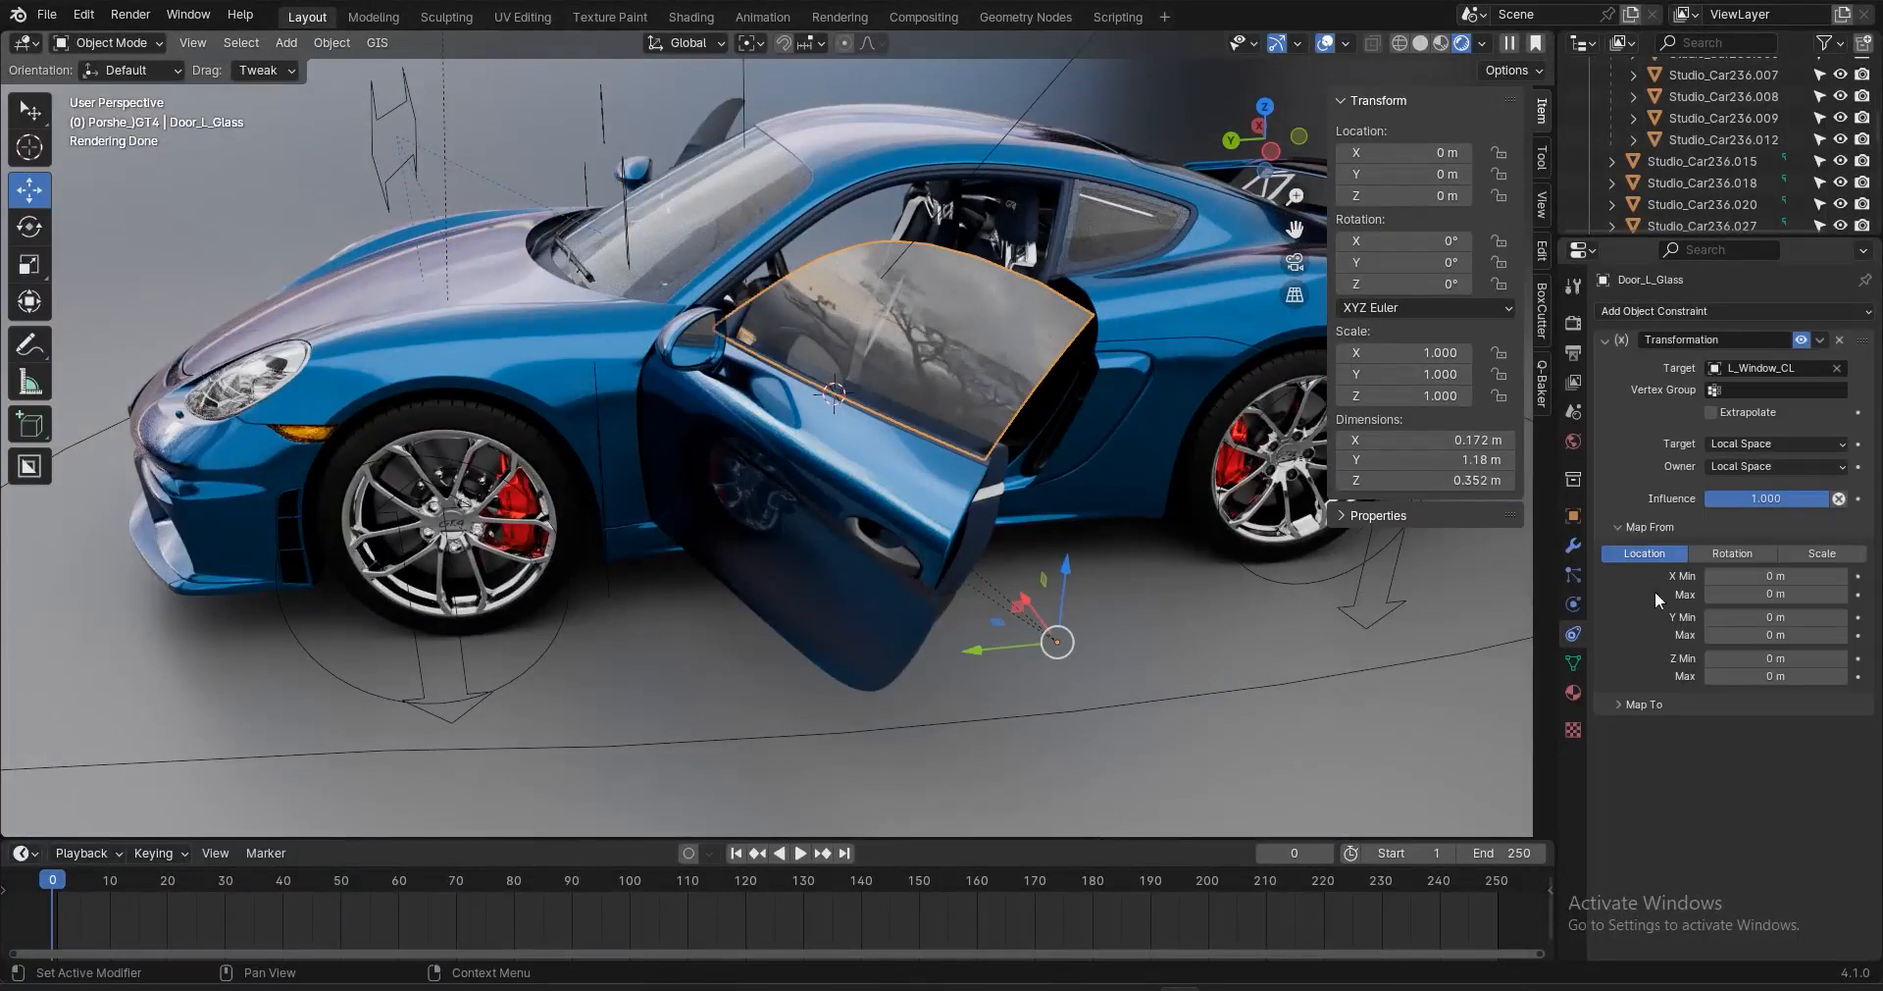
left_click(1642, 707)
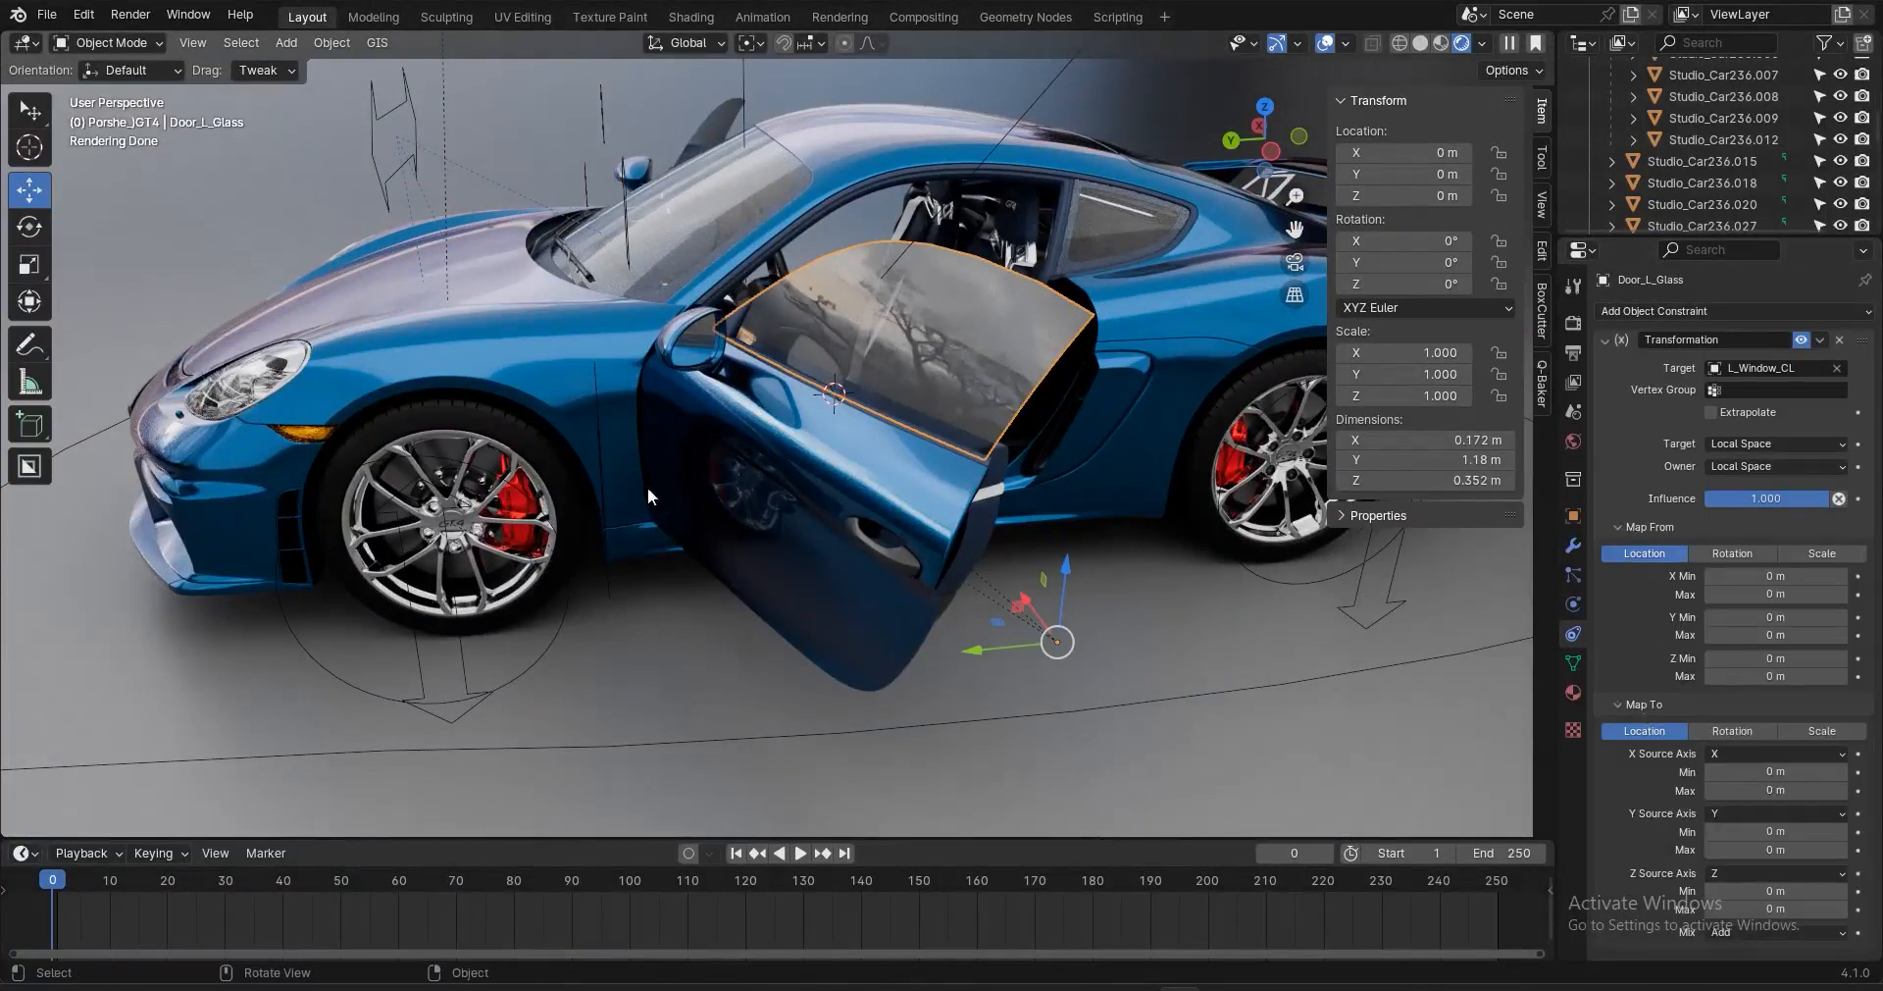
left_click(1773, 662)
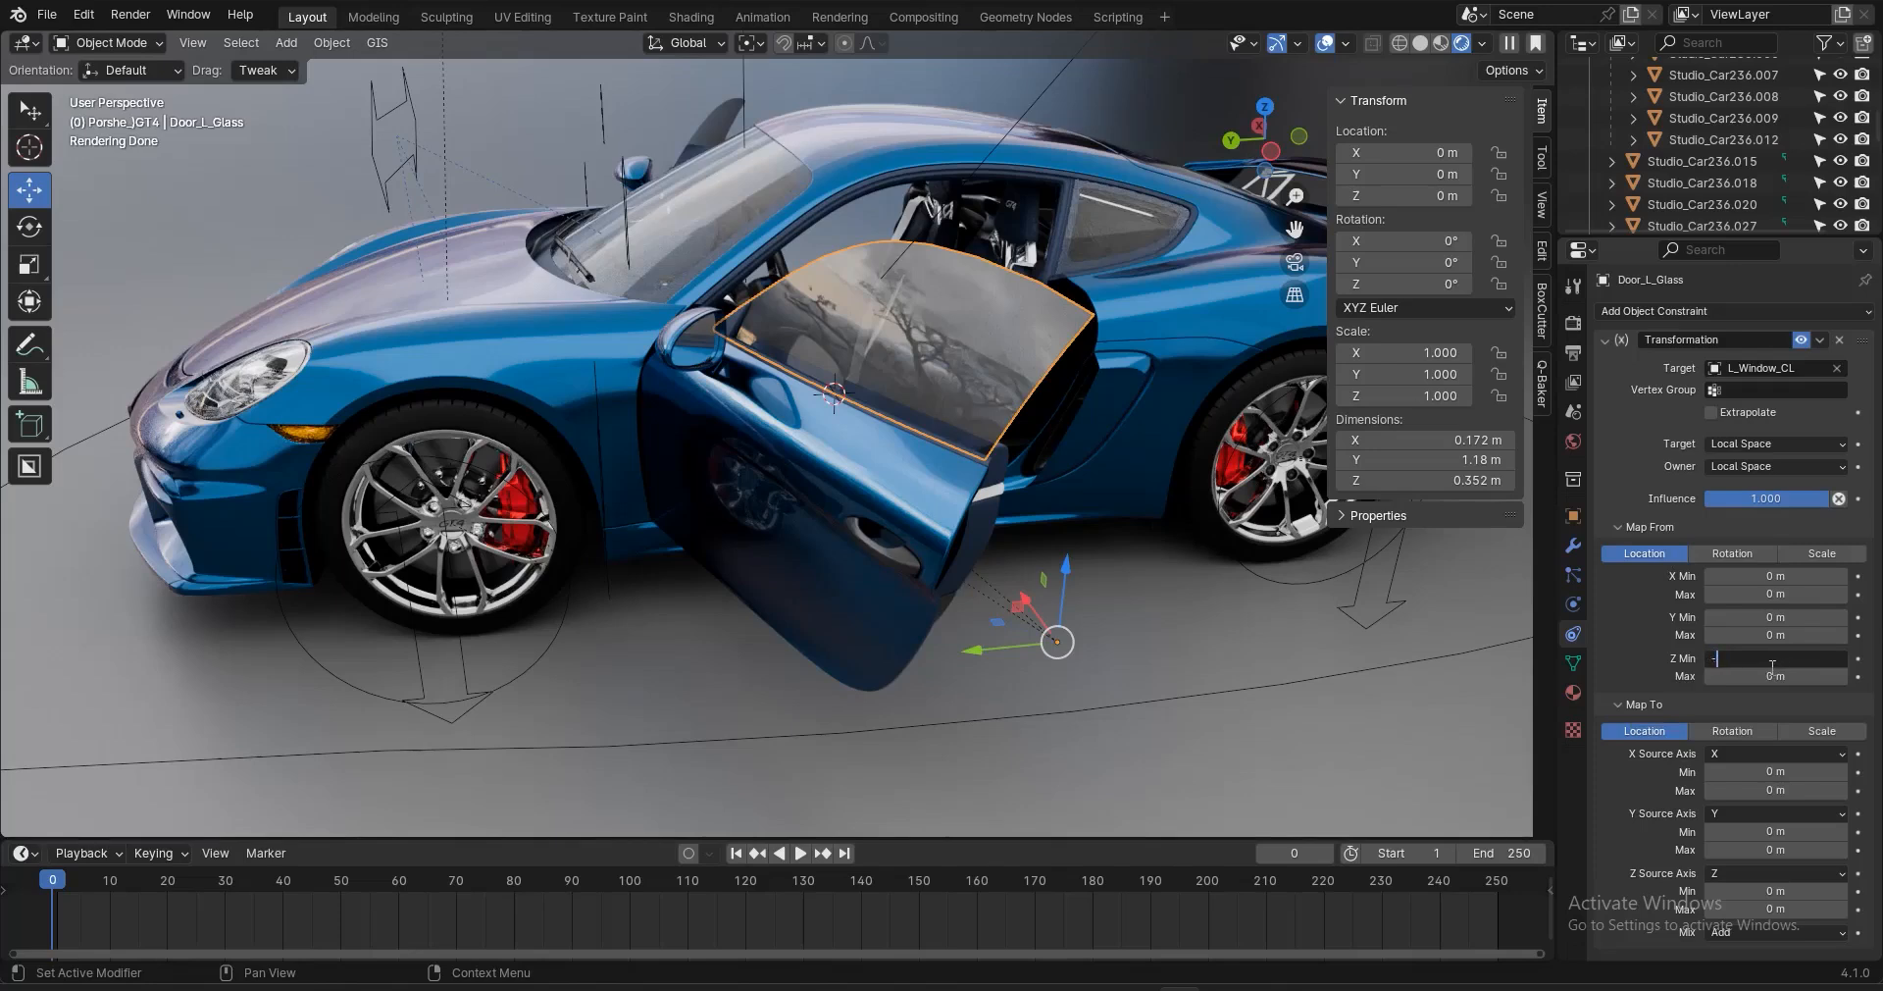
key("Return")
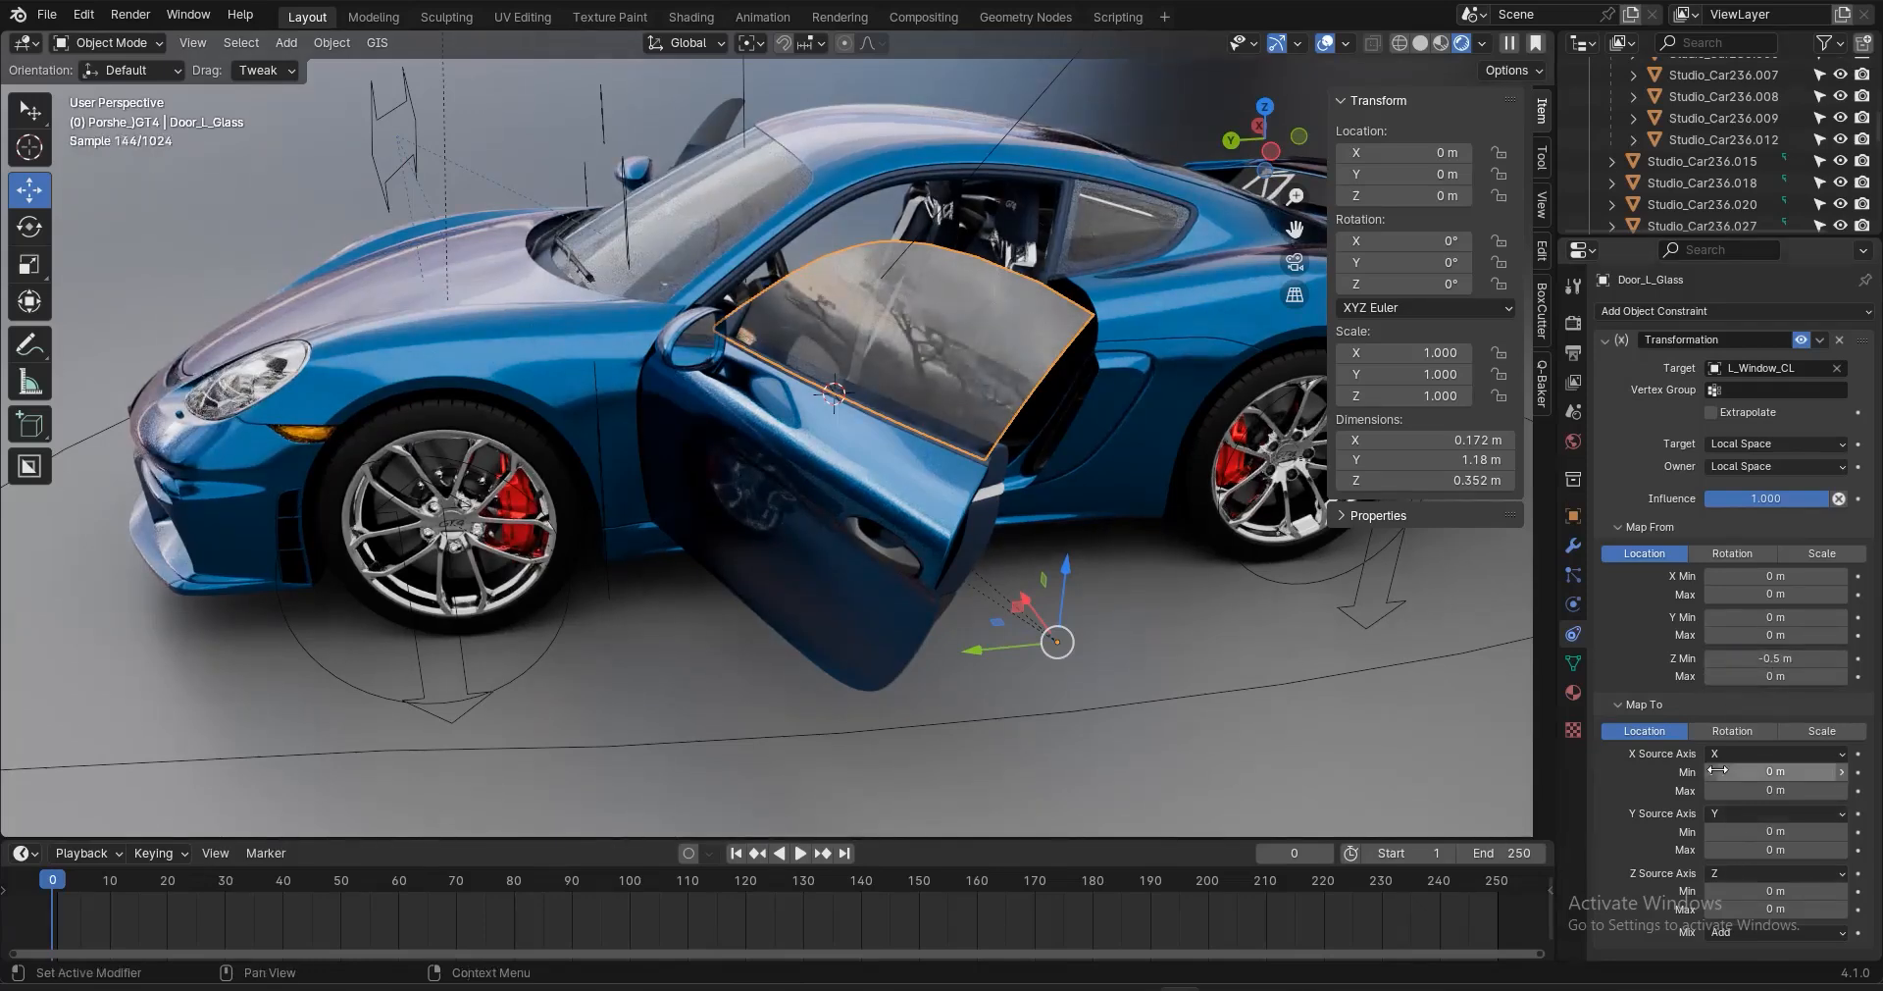
Switch the left door glass constraint's Map To to Rotation and set its X and Y Source Axis to Z
left_click(1722, 733)
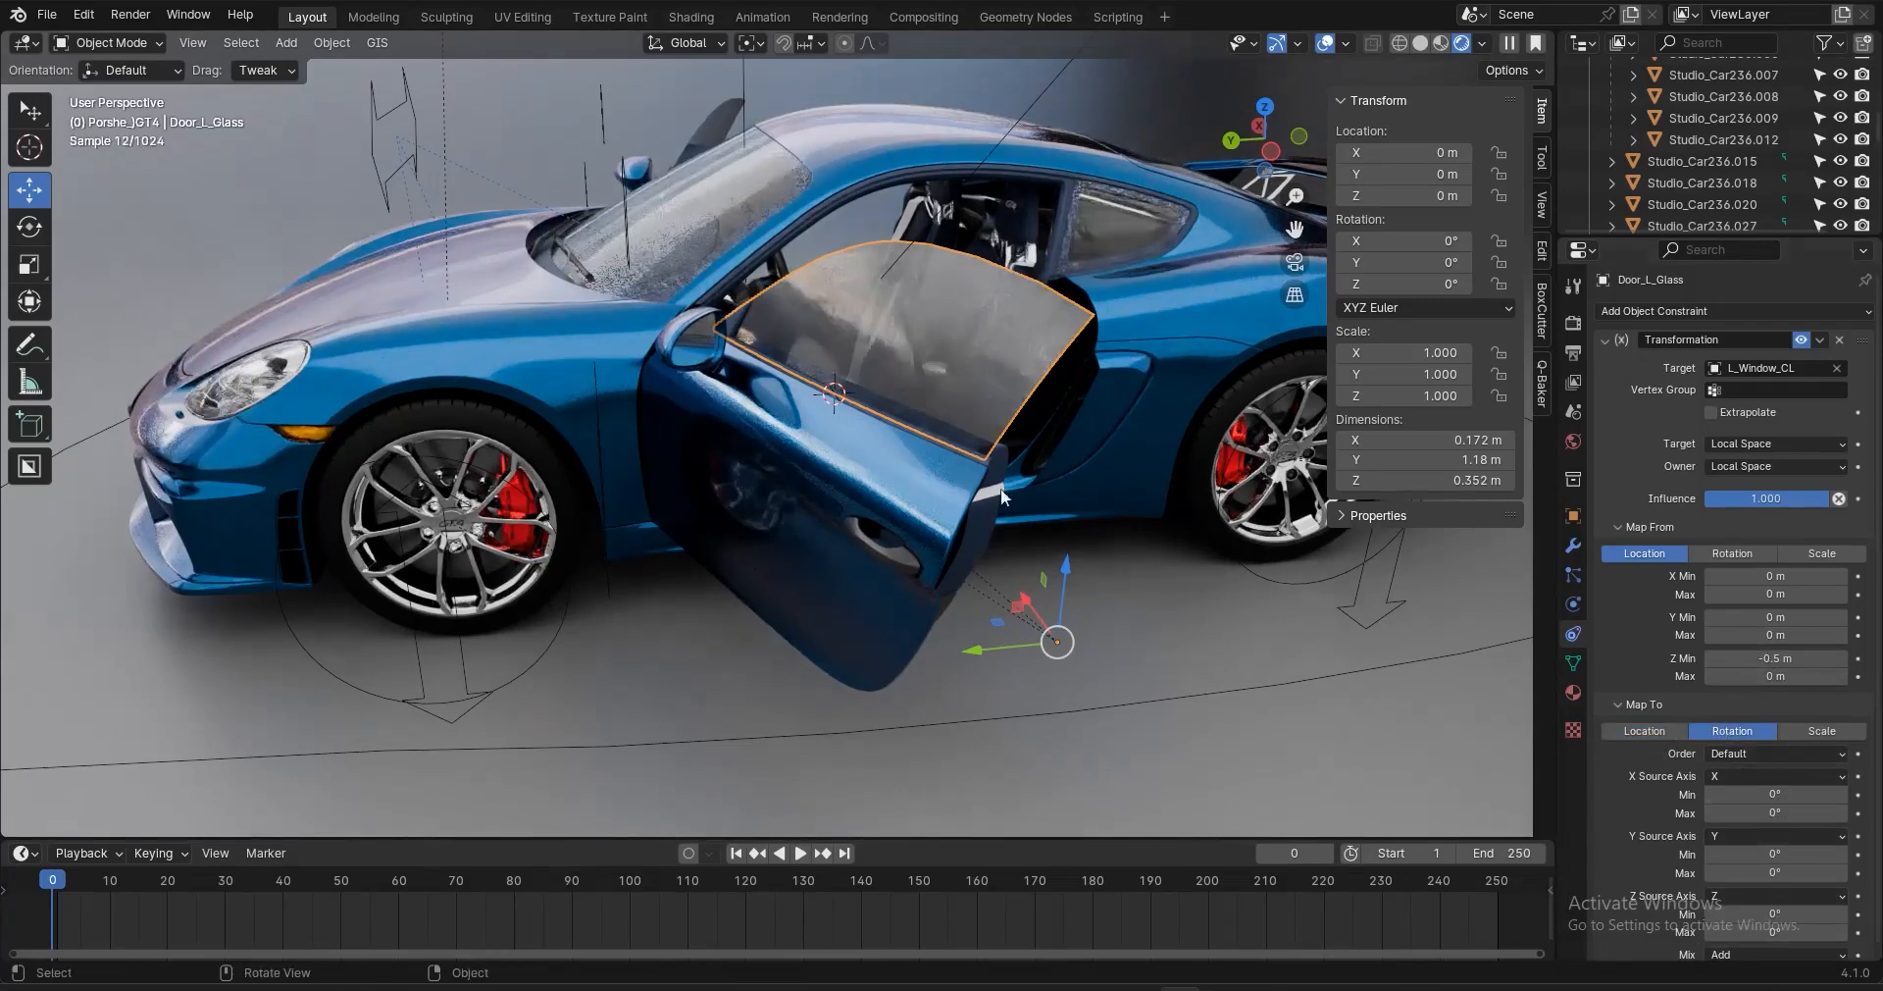
scroll(1751, 822, "down", 1)
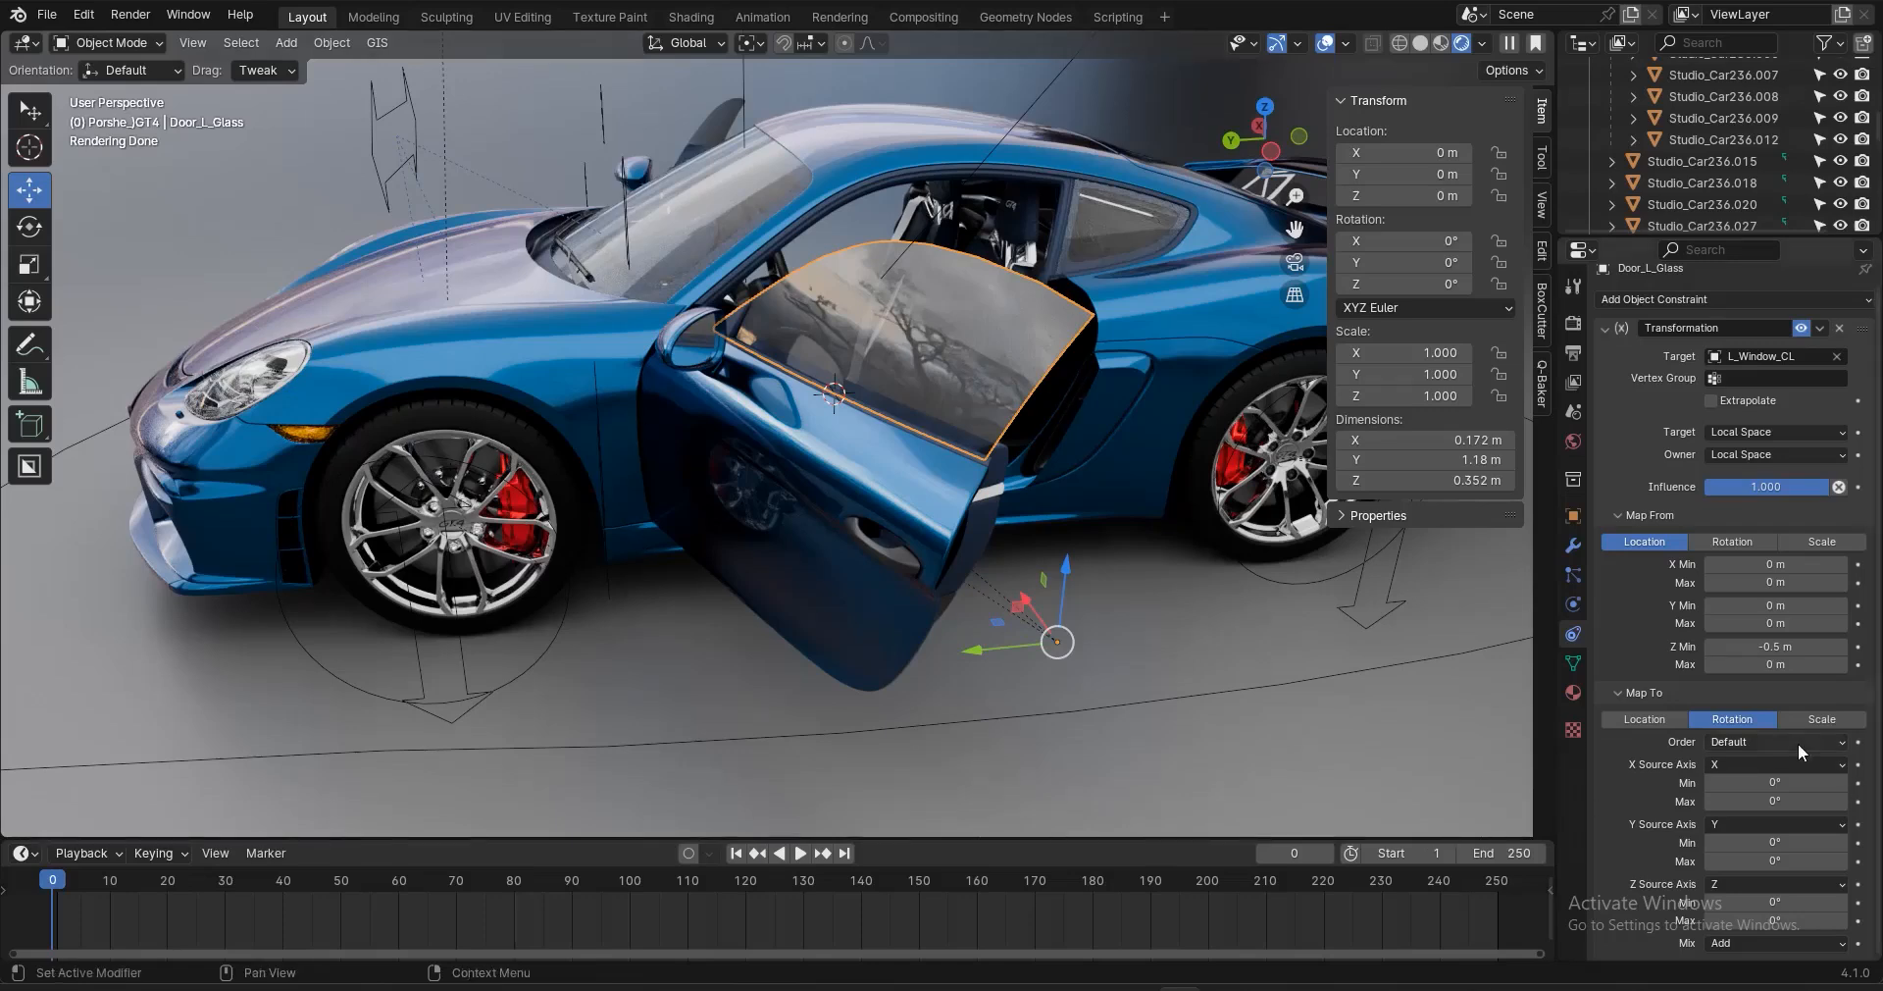
left_click(1766, 764)
left_click(1736, 828)
left_click(1742, 824)
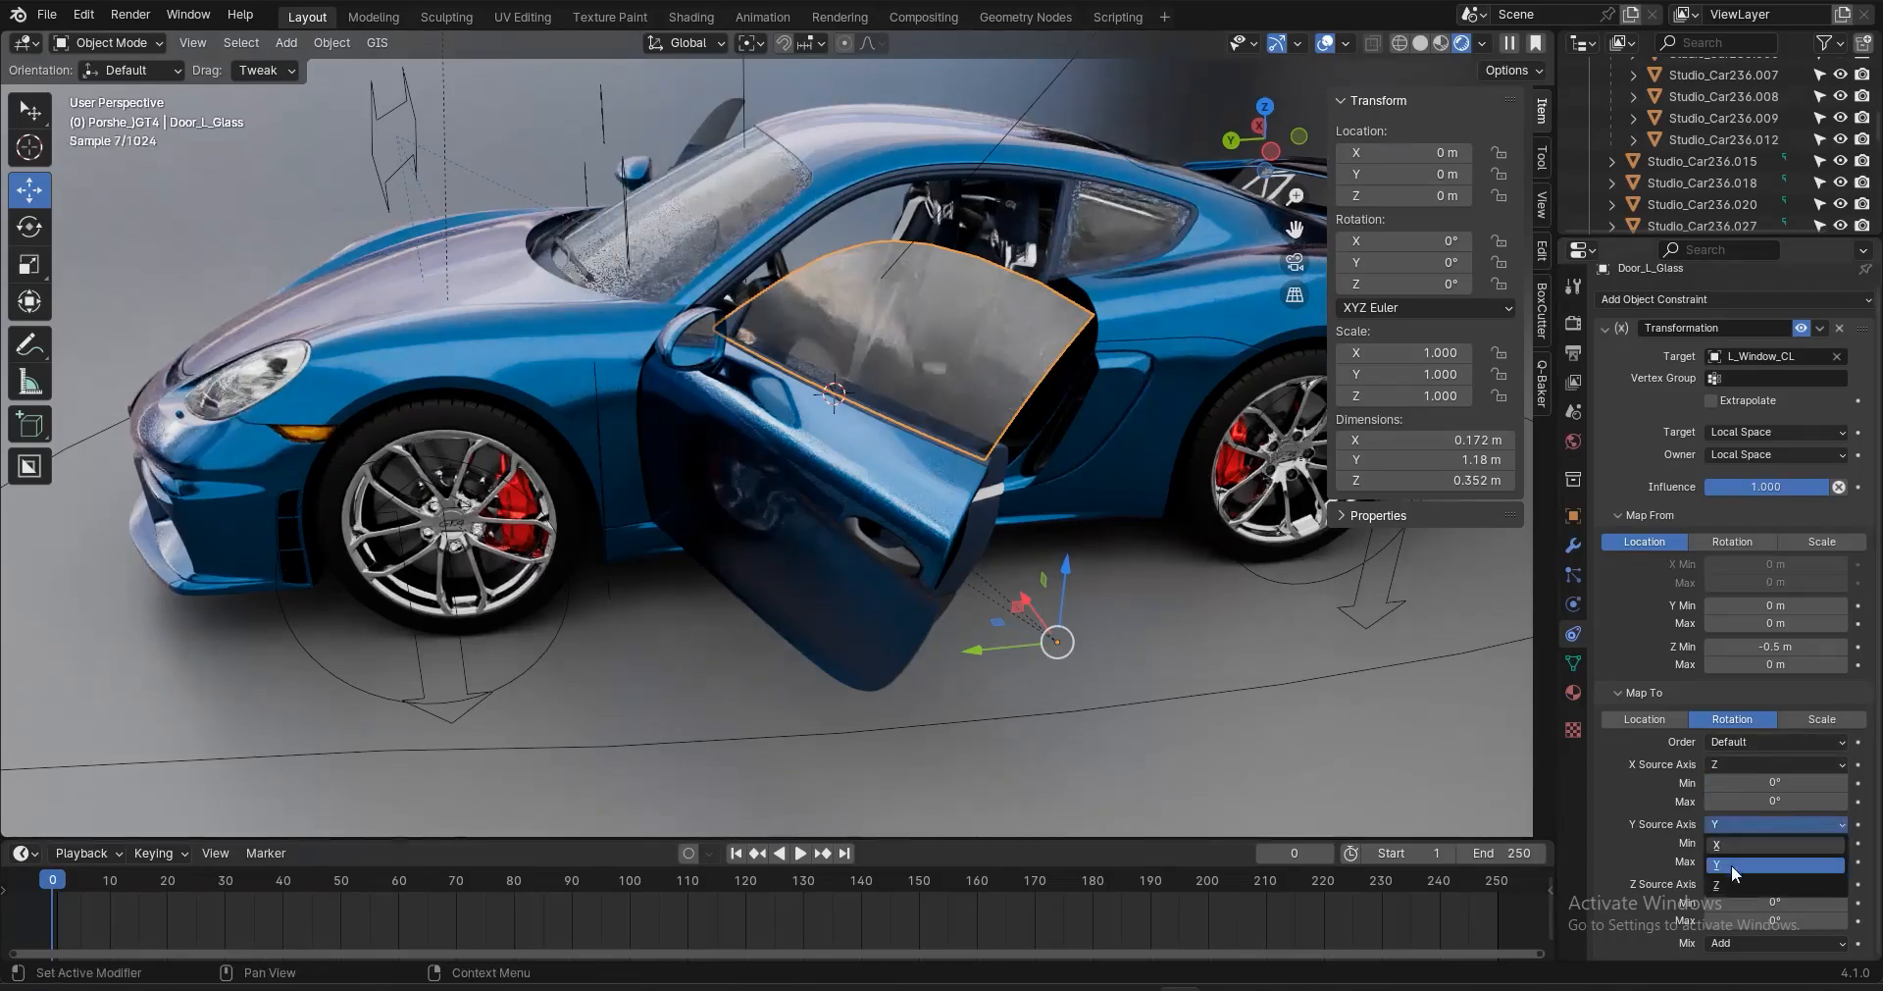
left_click(1733, 883)
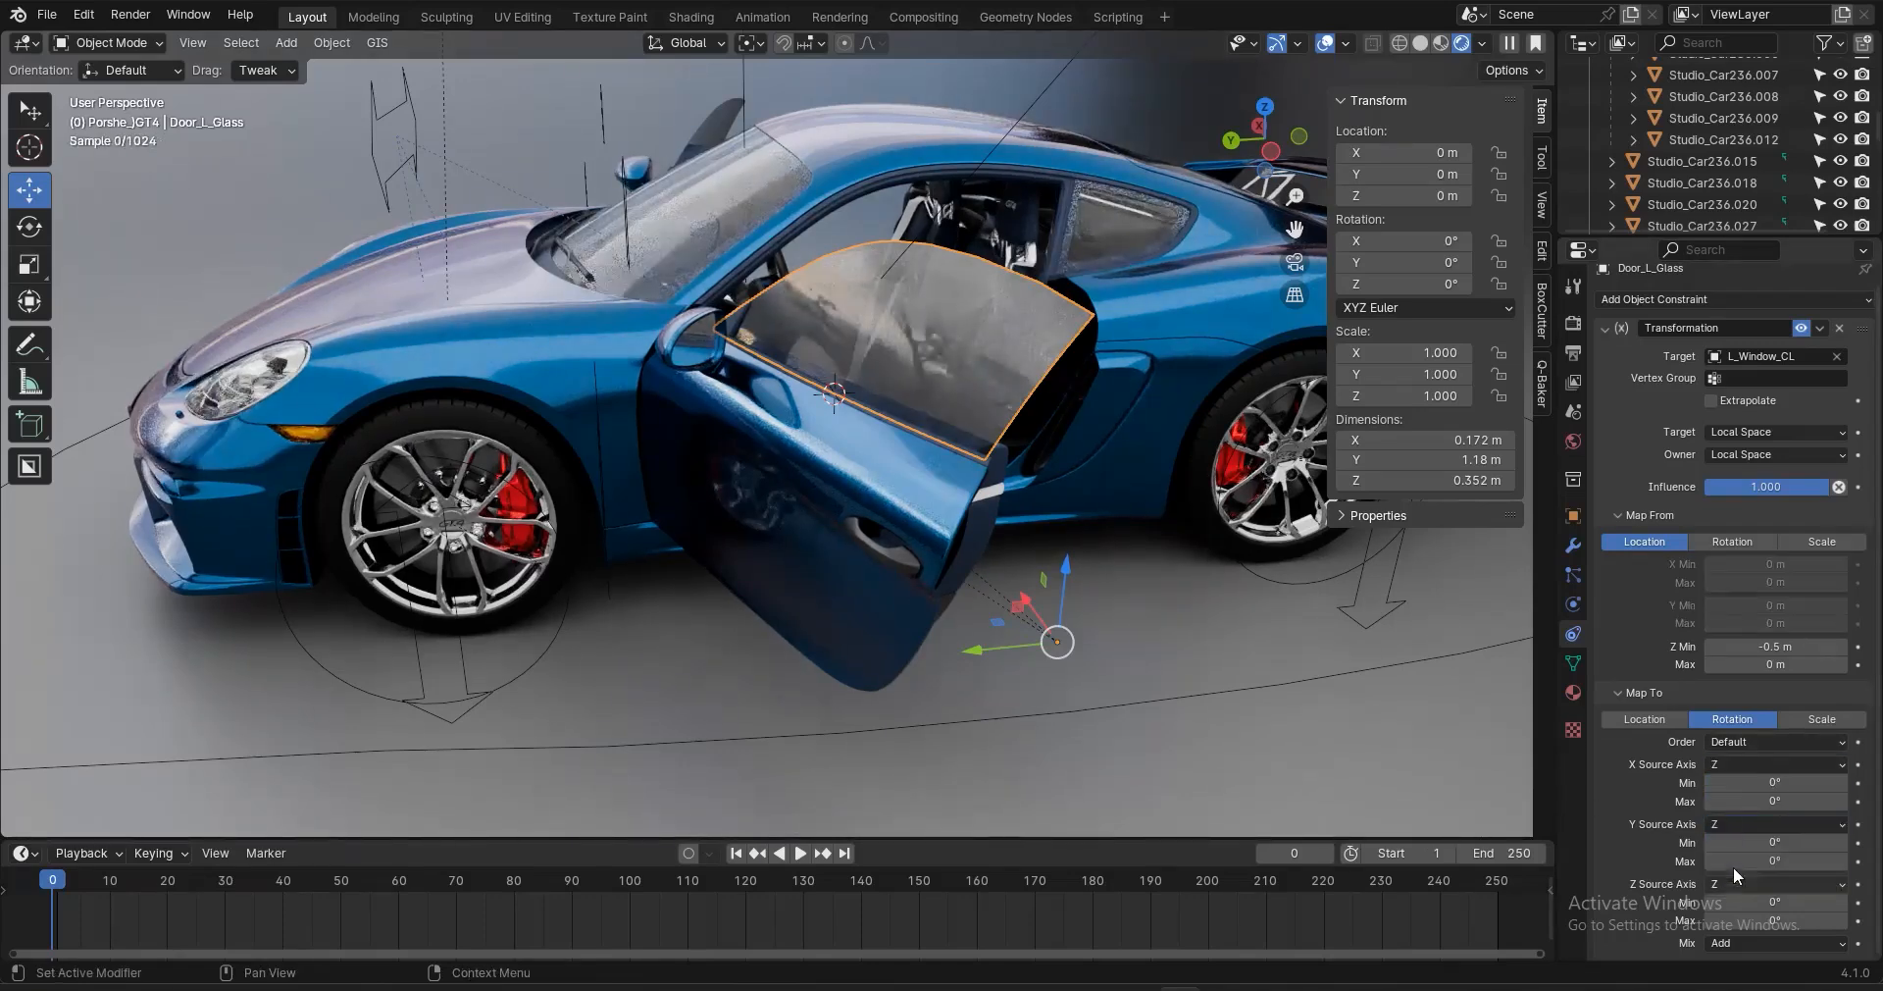
Set the Map To rotation limits to X Min -6.8°, Y Min -18.4° and Z Max 0.35°
left_click(1757, 785)
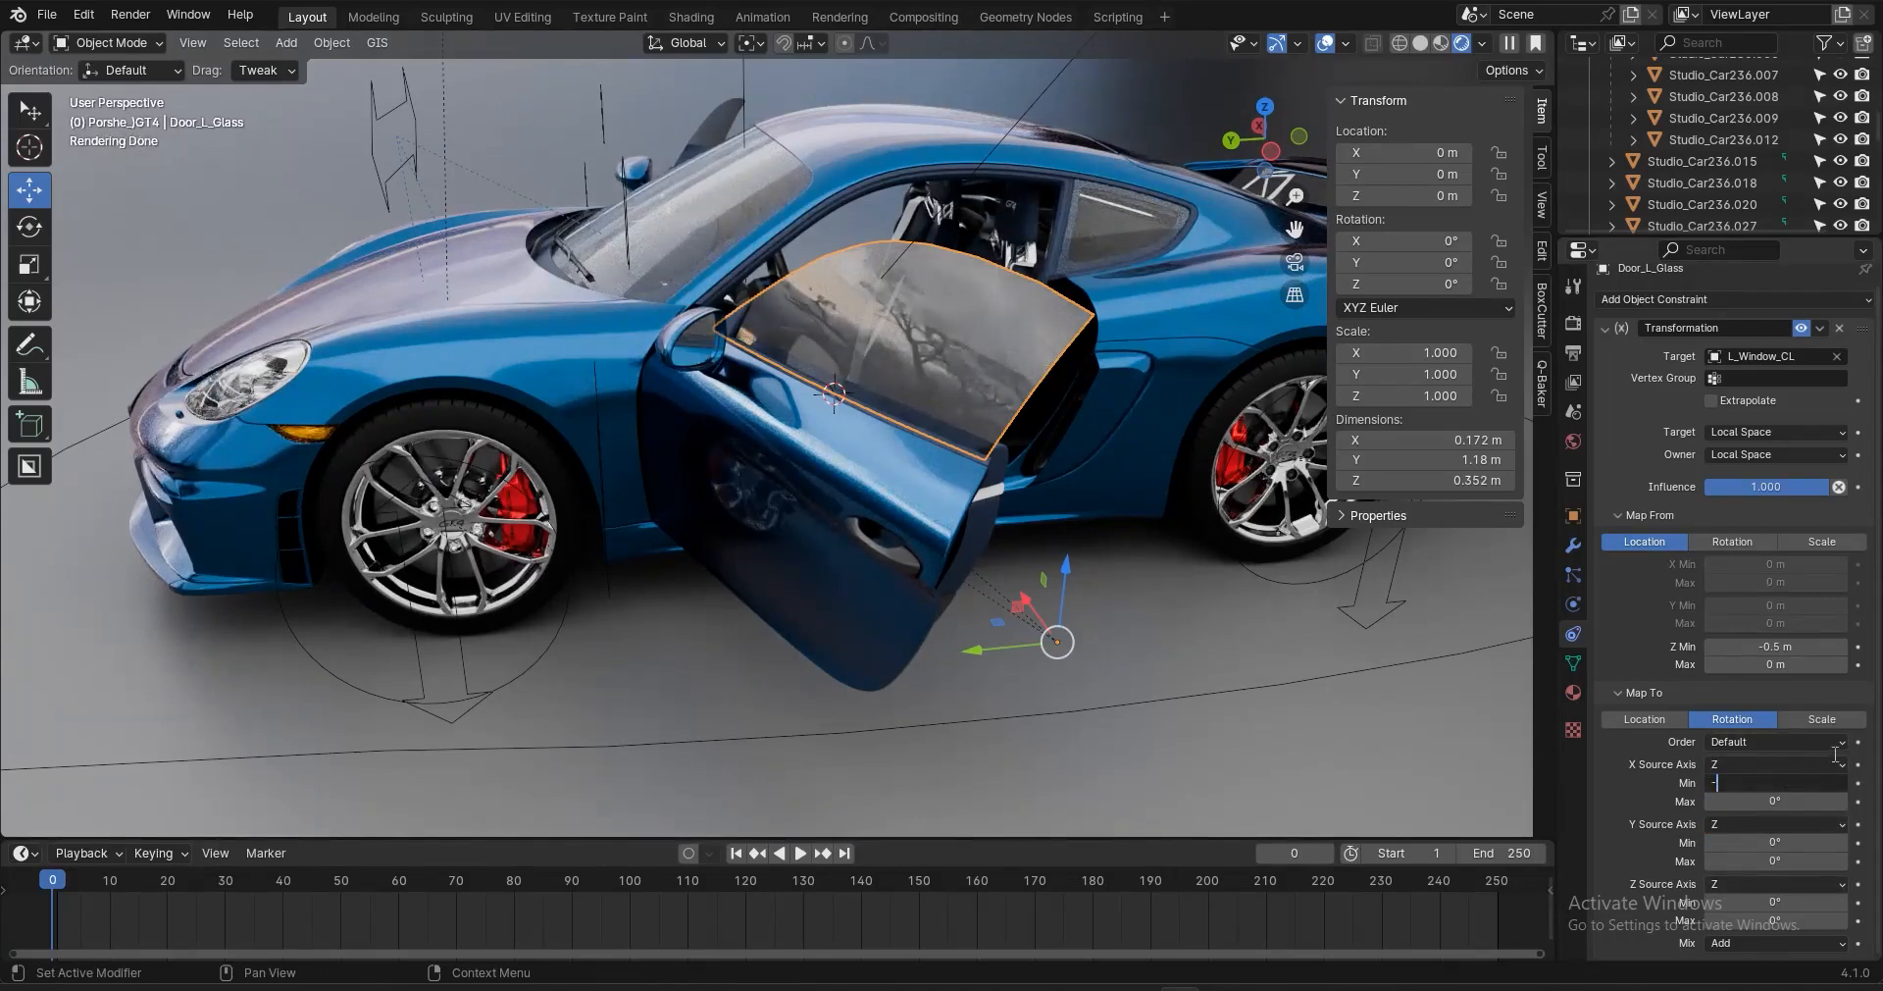
key("Return")
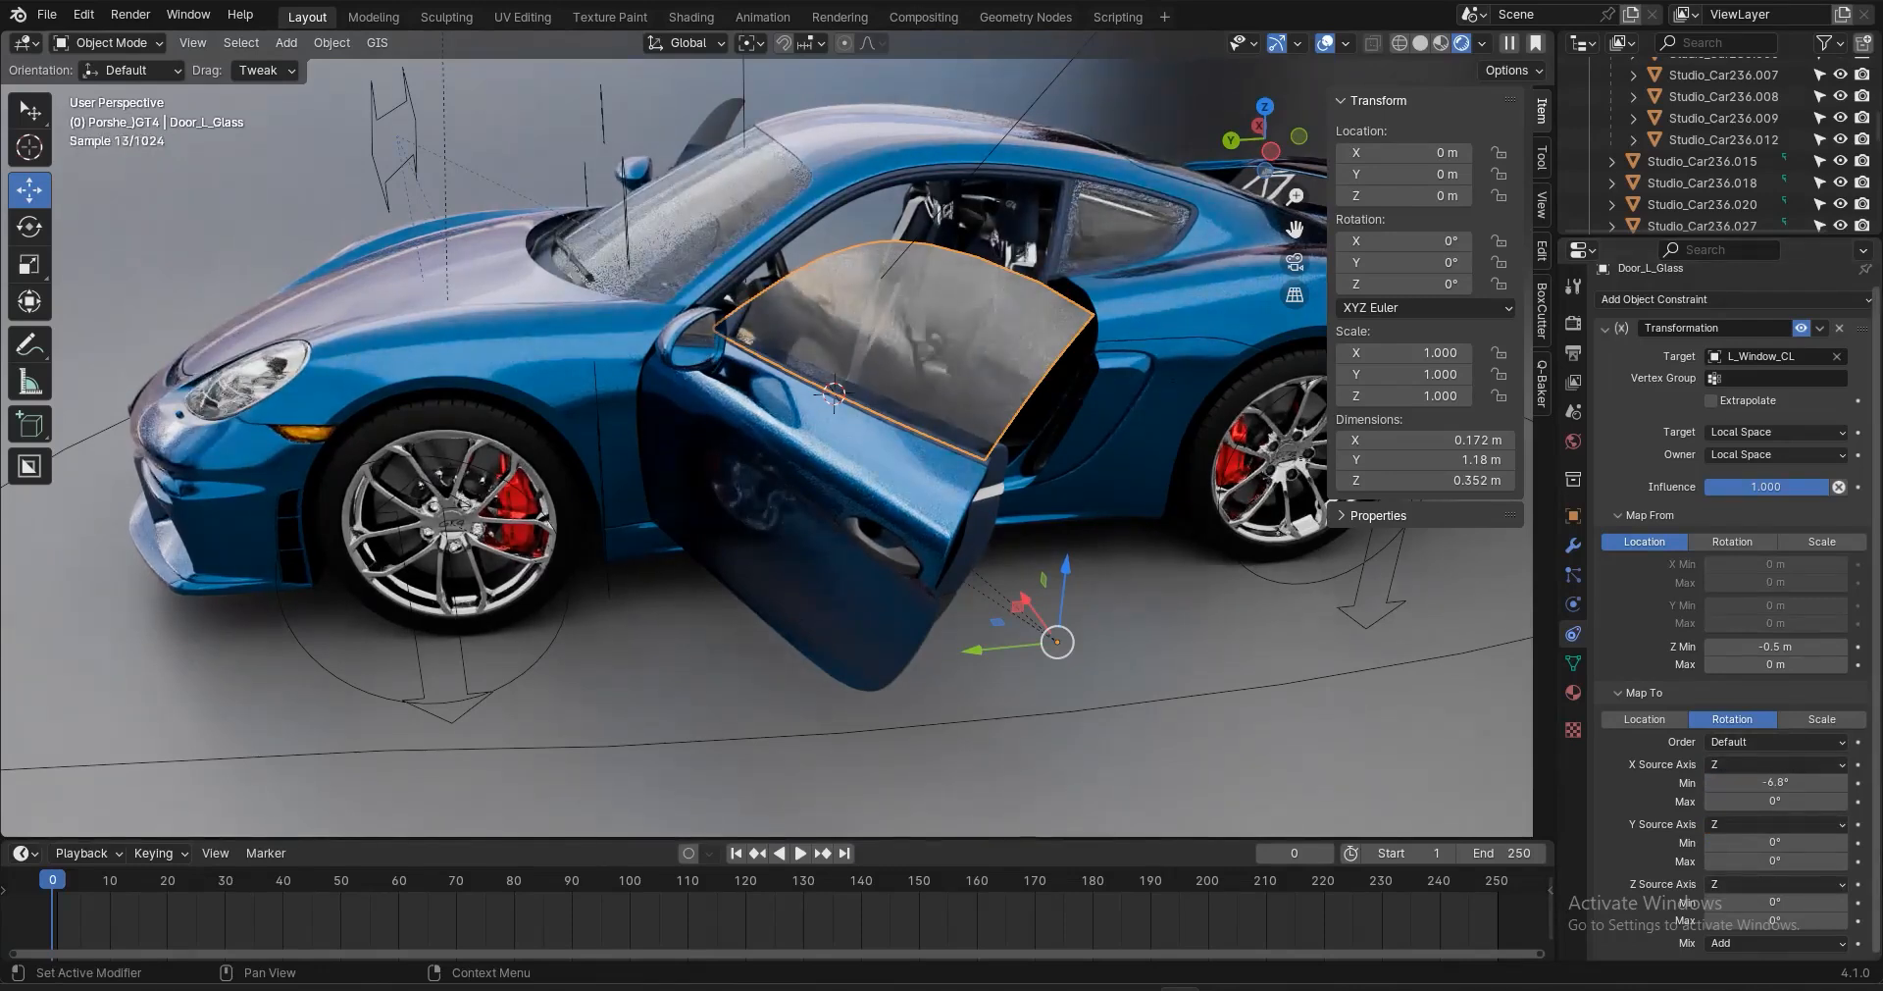
left_click(1770, 839)
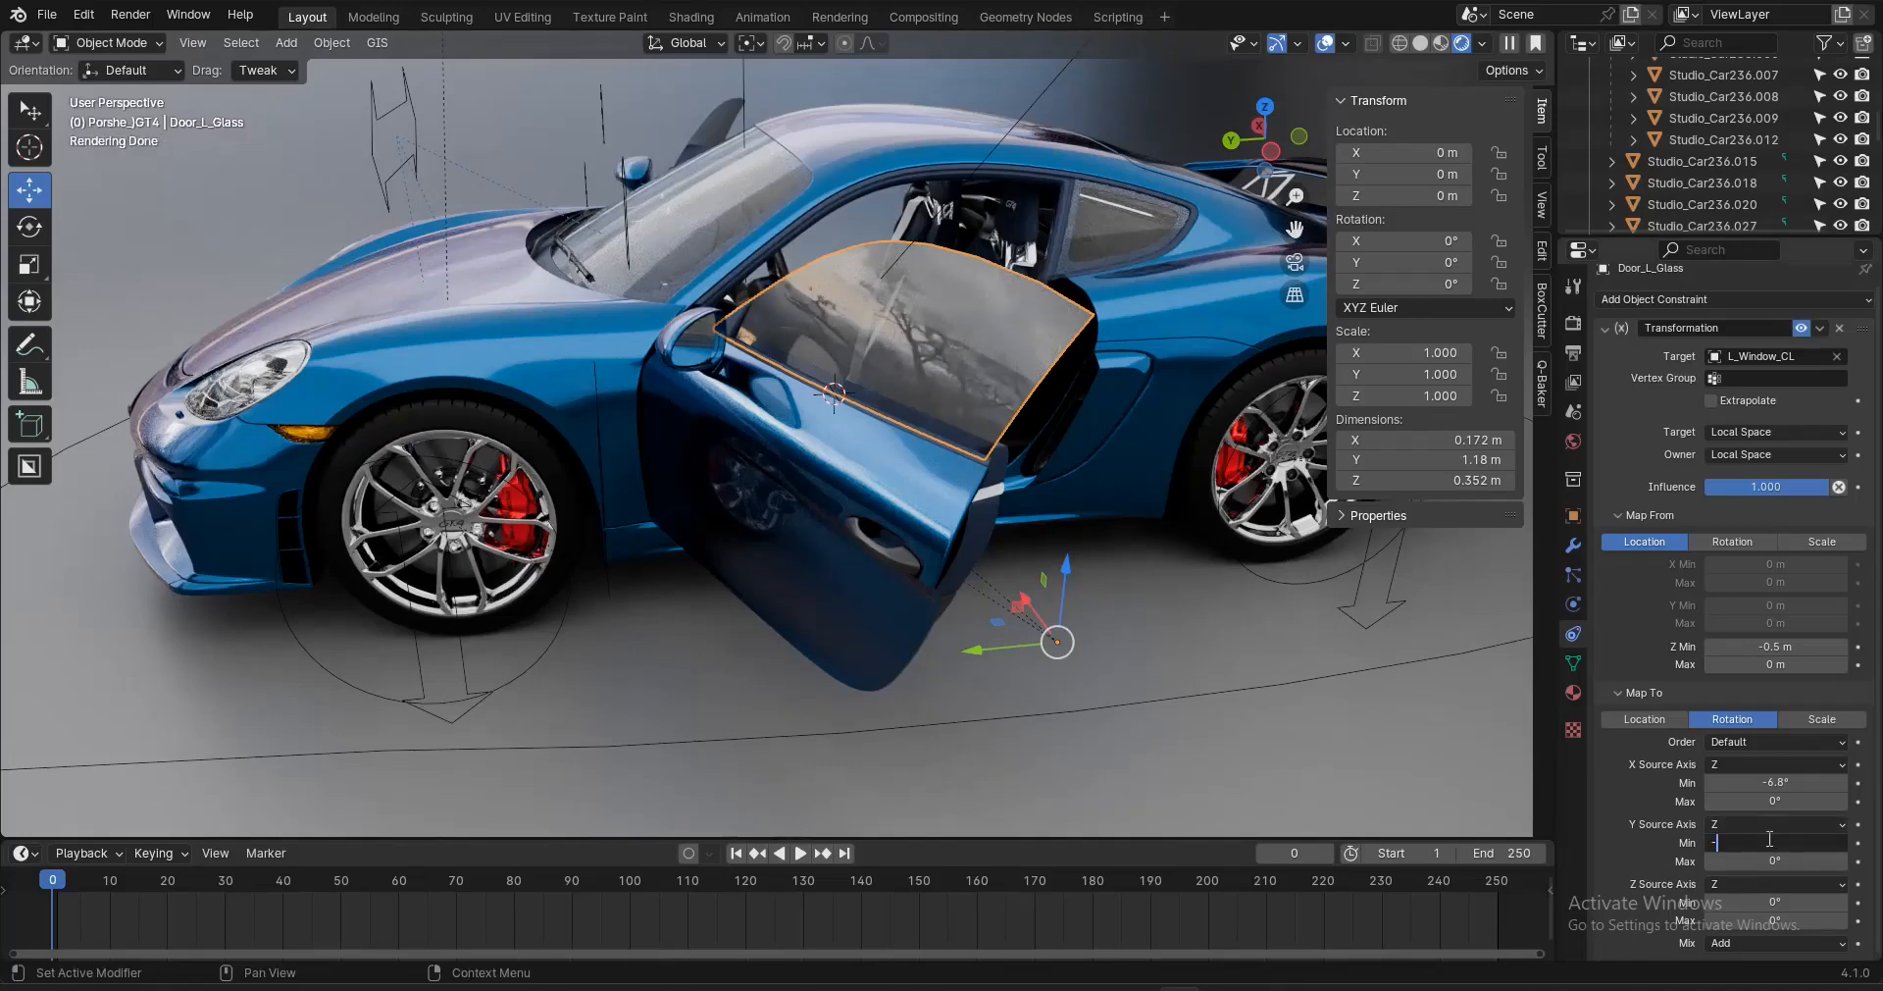
type("-18.4")
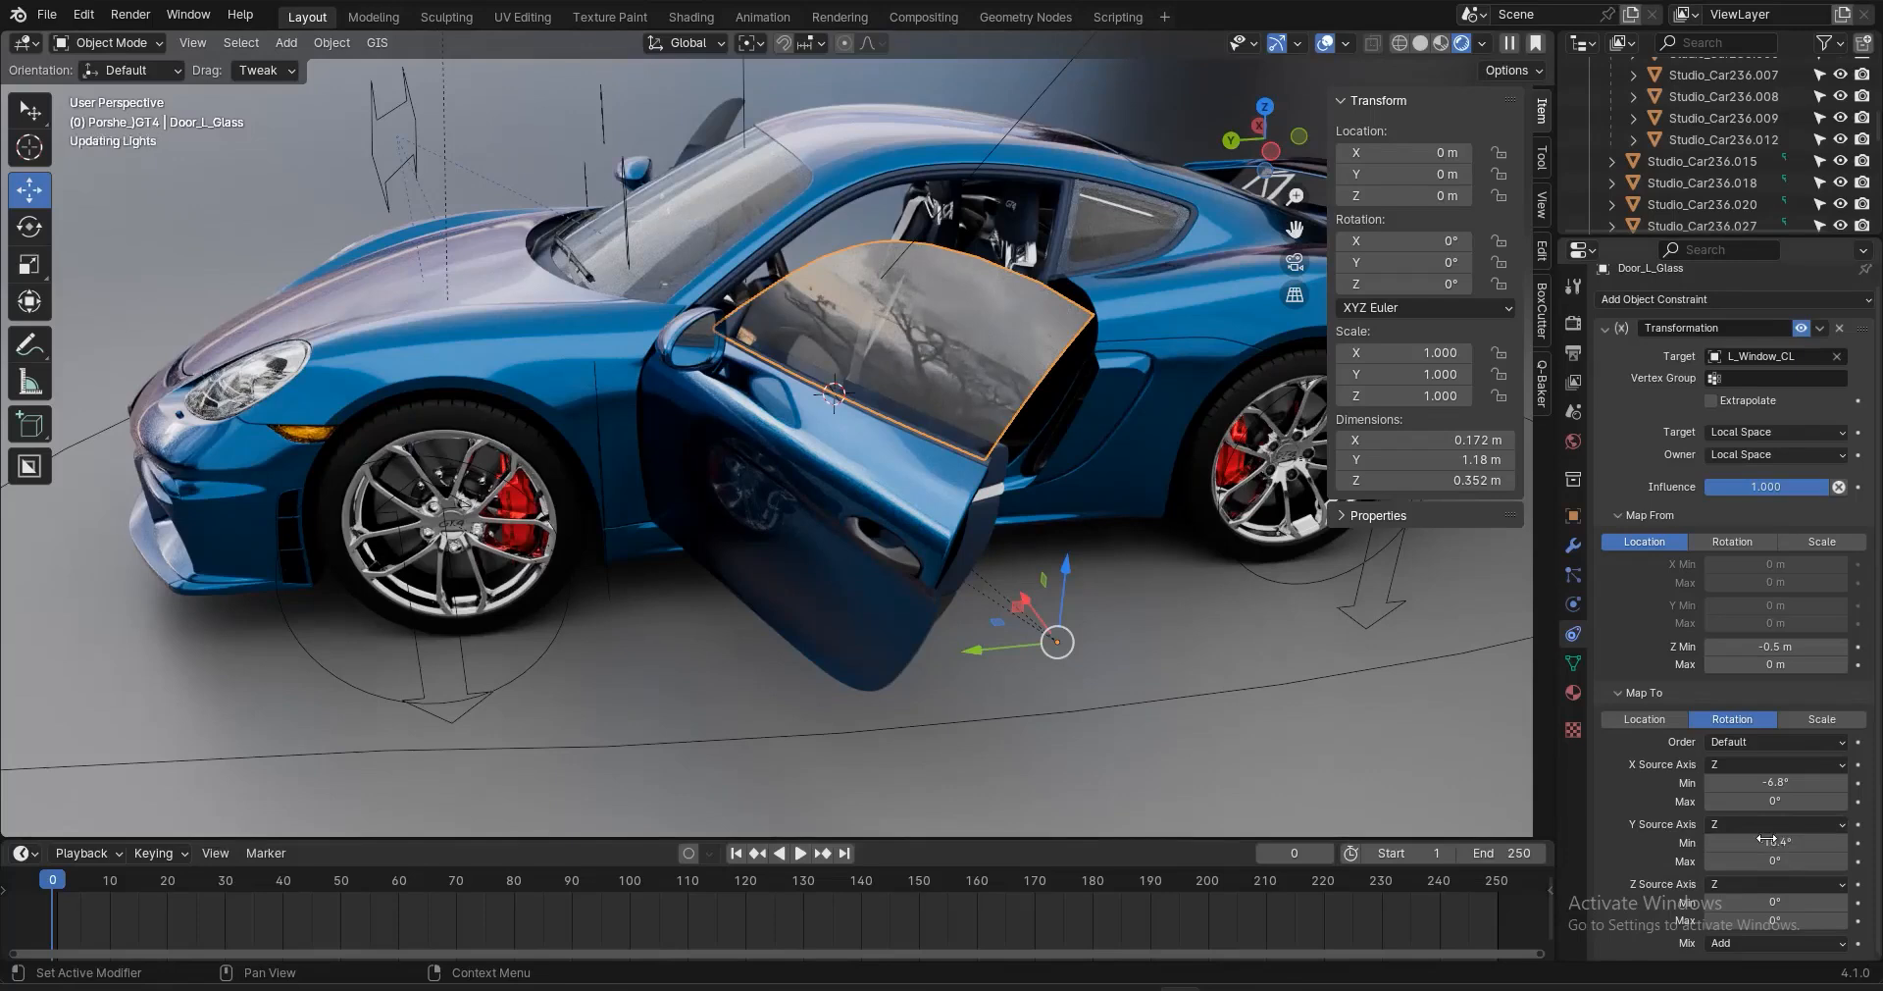
key("Return")
left_click(1760, 921)
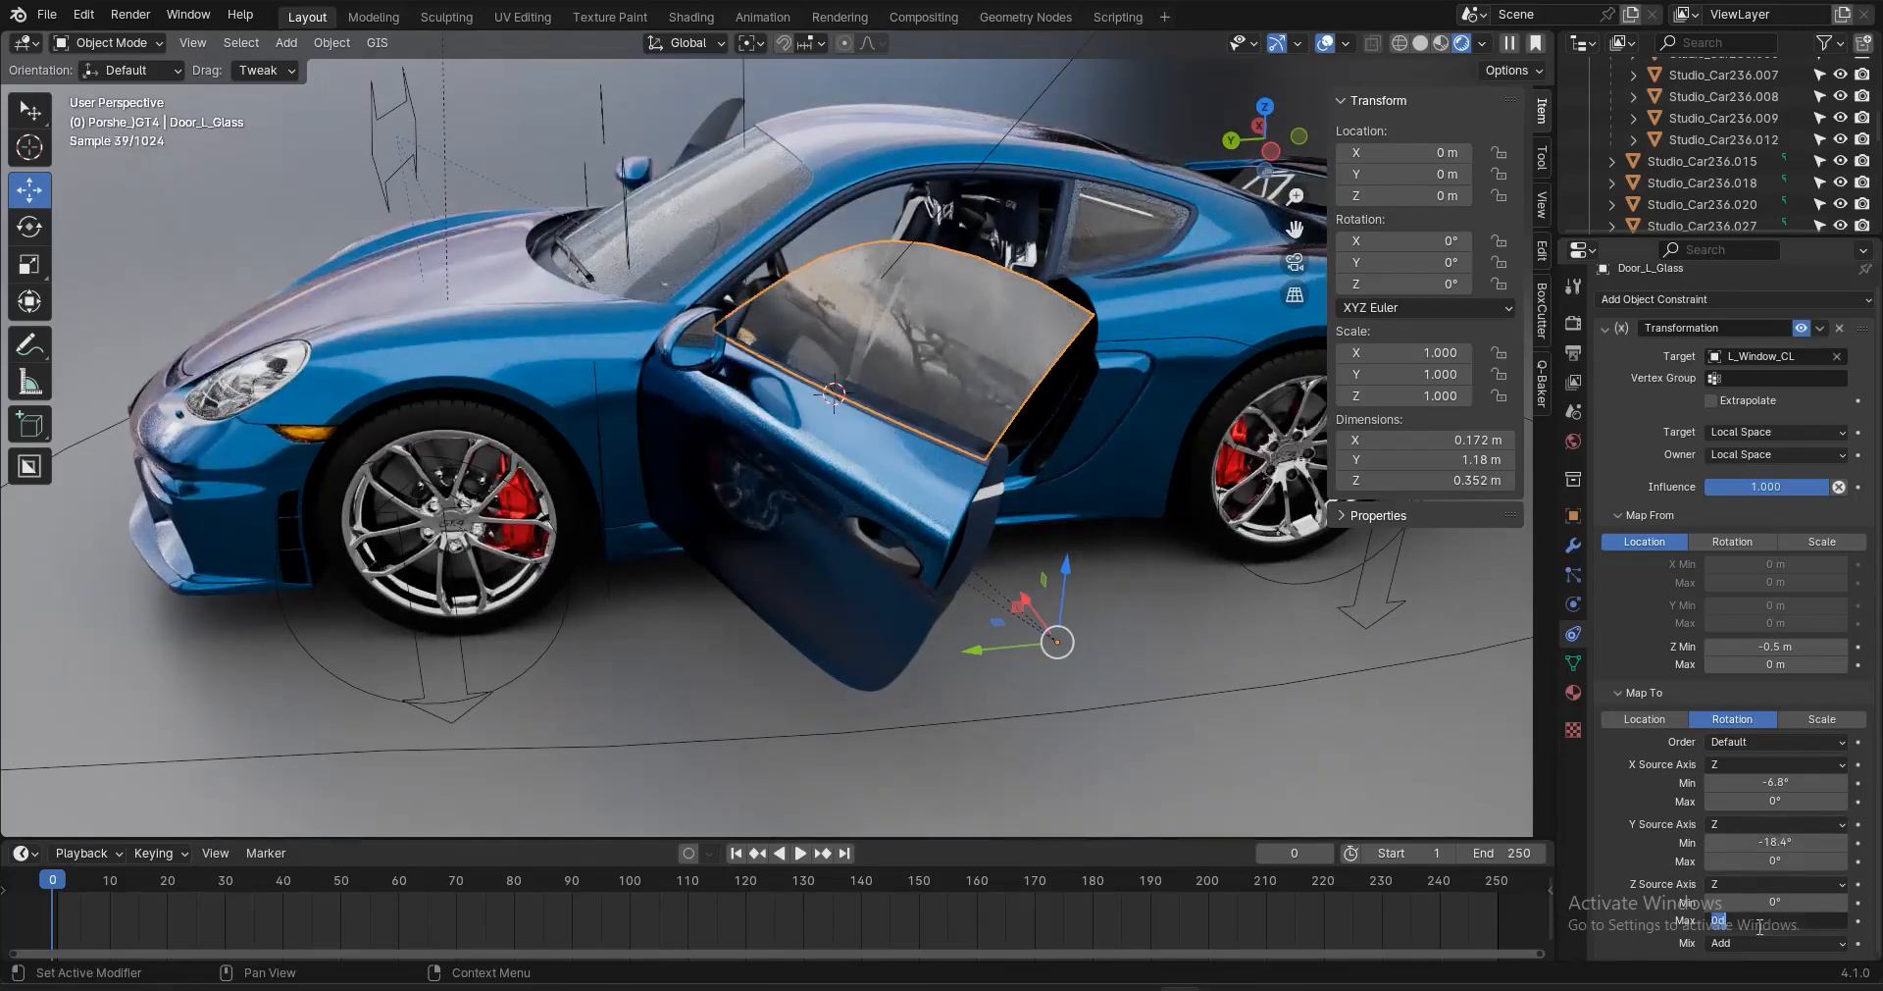
type("0.35")
key("Return")
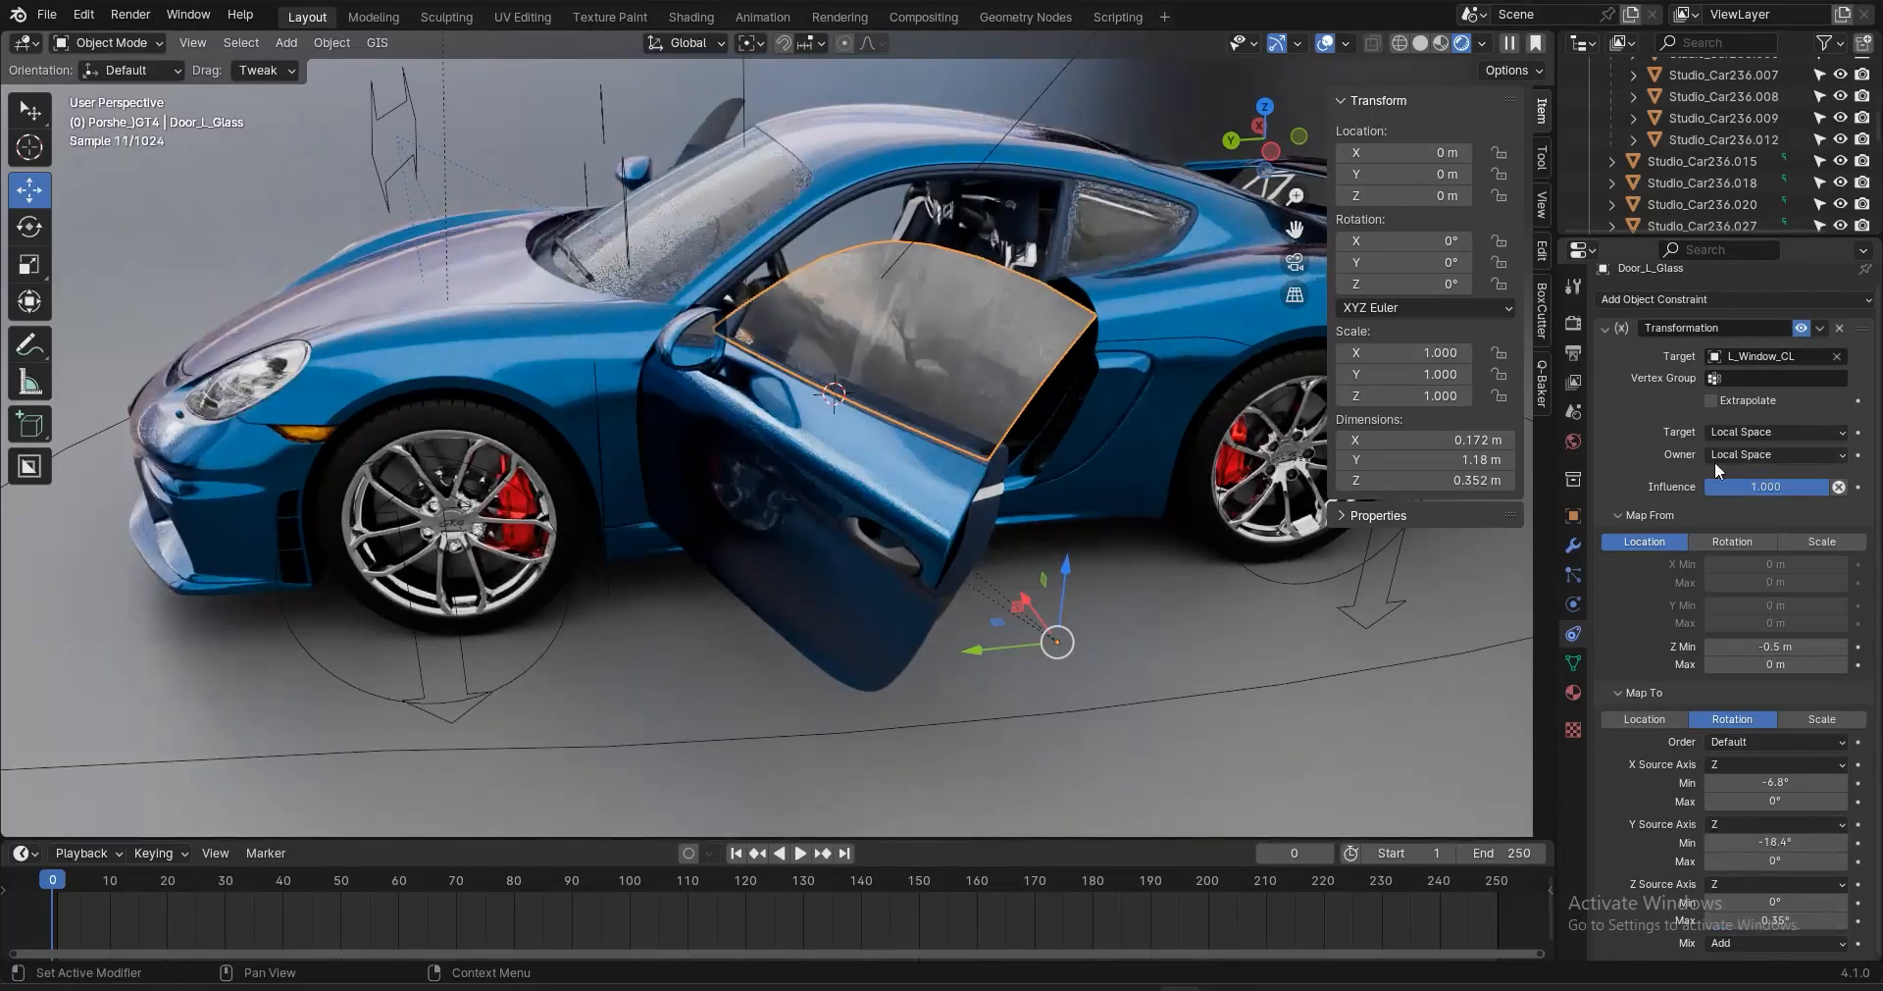
Test-move the left window arrow controller L_Window_CL and lock its X and Y location, all rotation axes and all scale axes
left_click(625, 205)
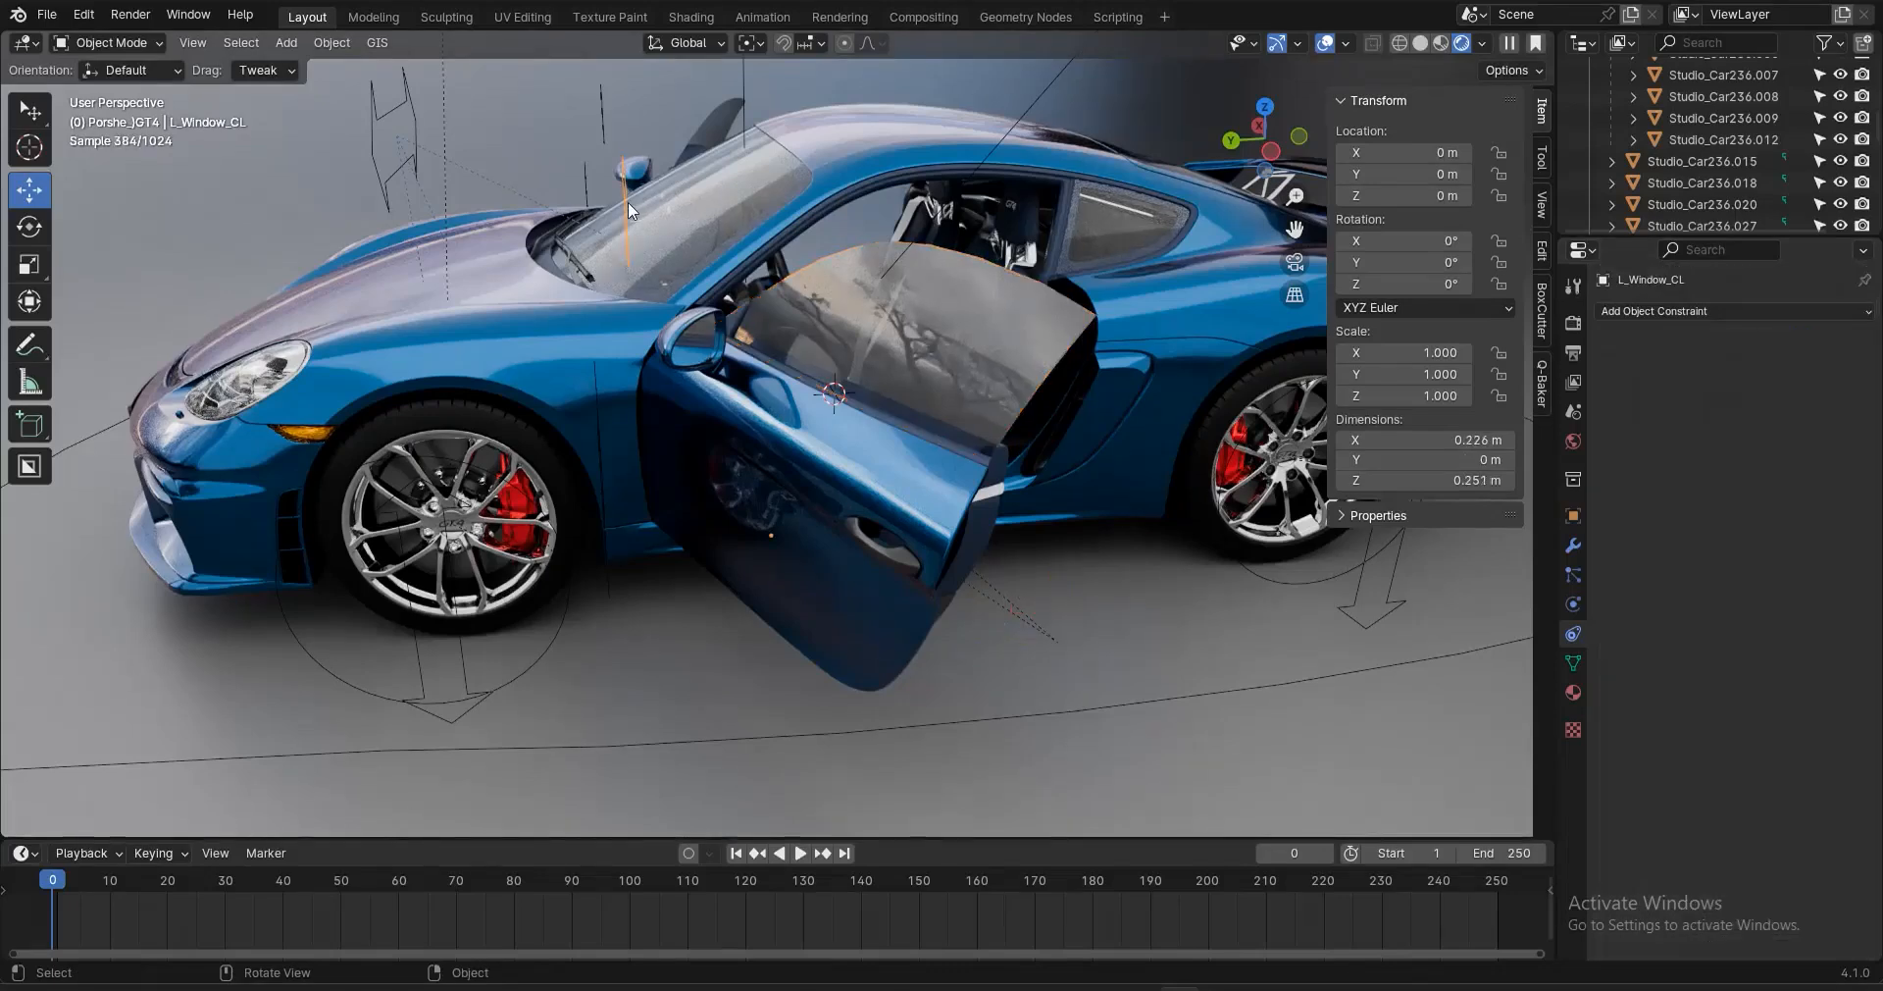
key("g")
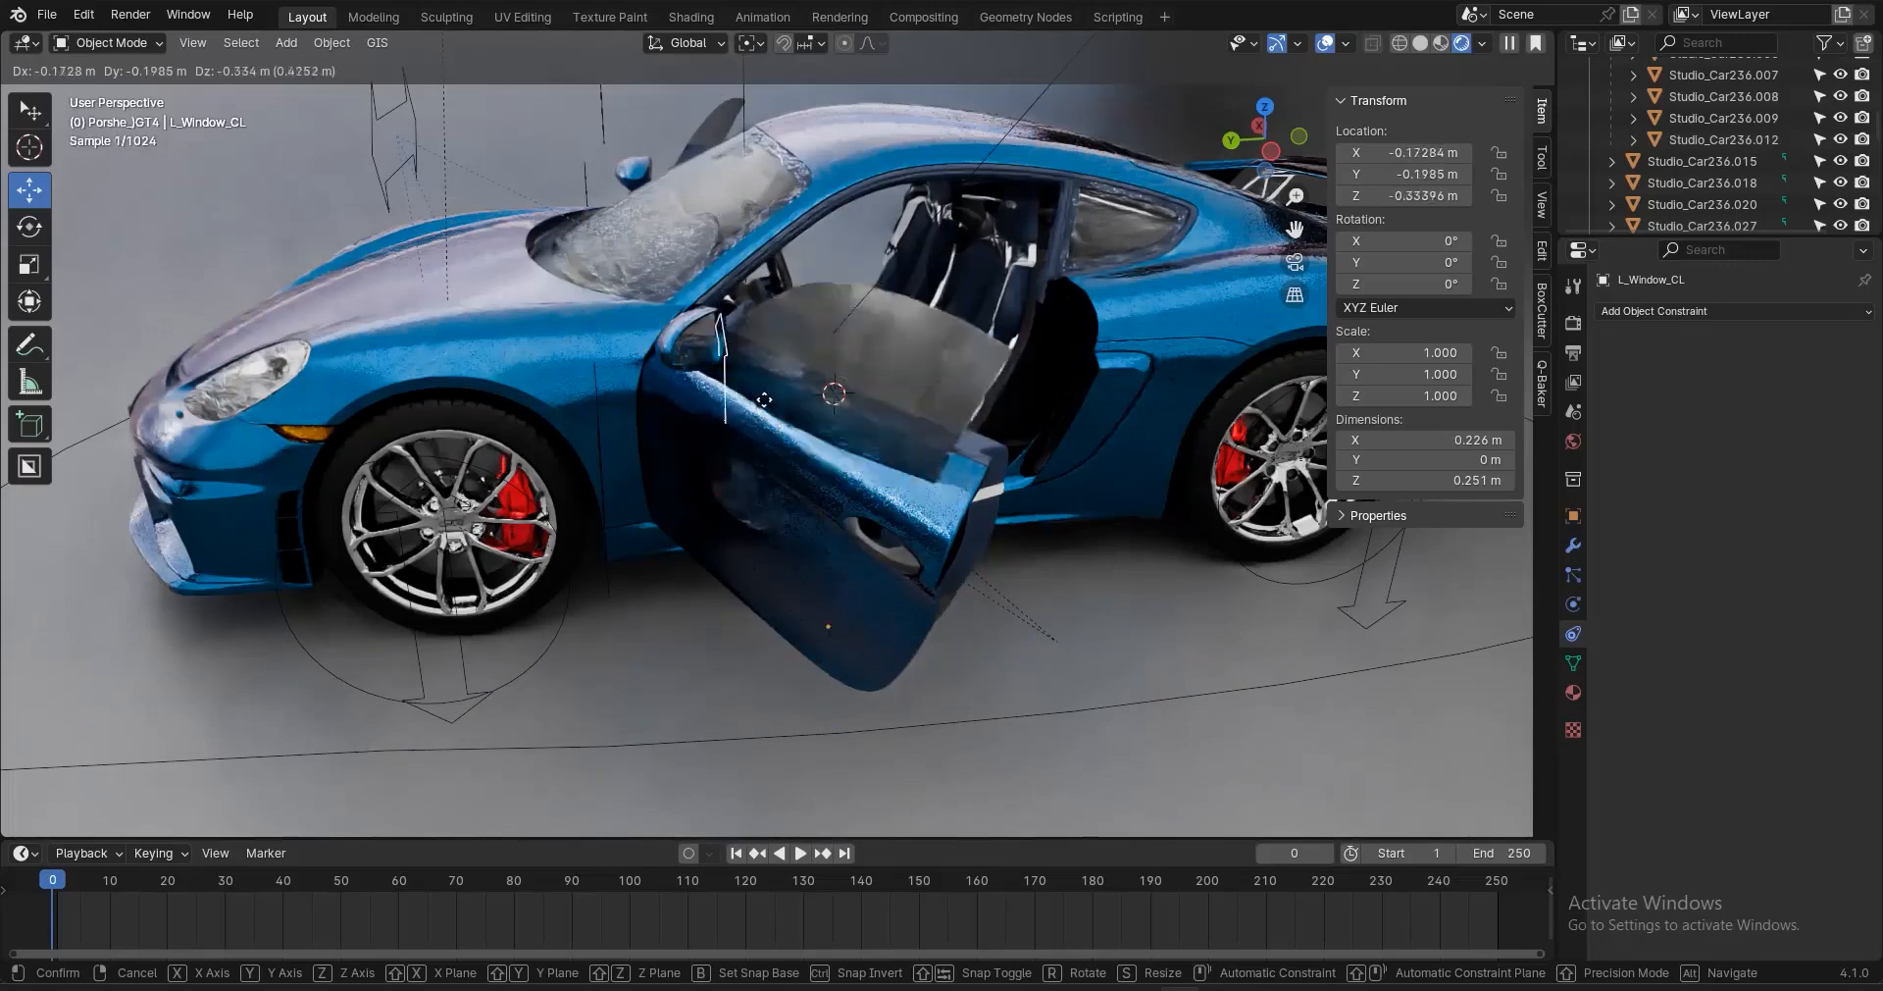
right_click(823, 198)
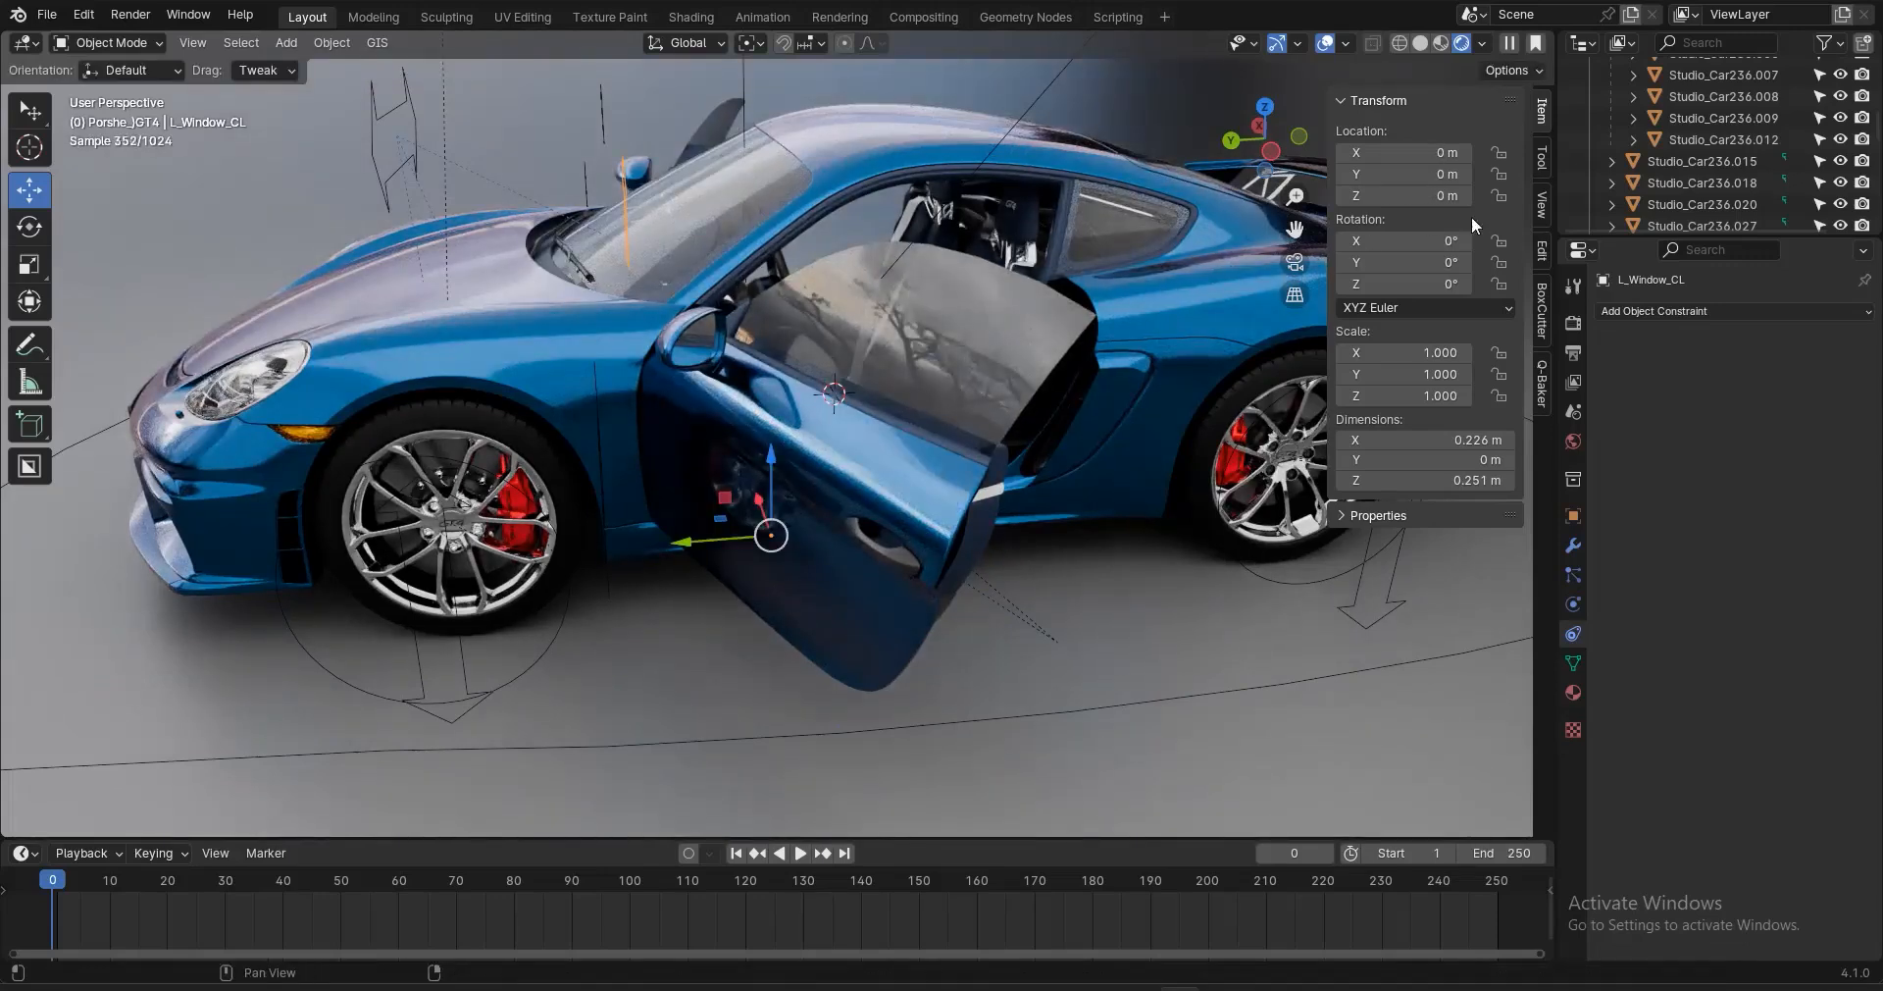
left_click_drag(1498, 149, 1498, 175)
left_click_drag(1501, 241, 1504, 403)
key("g")
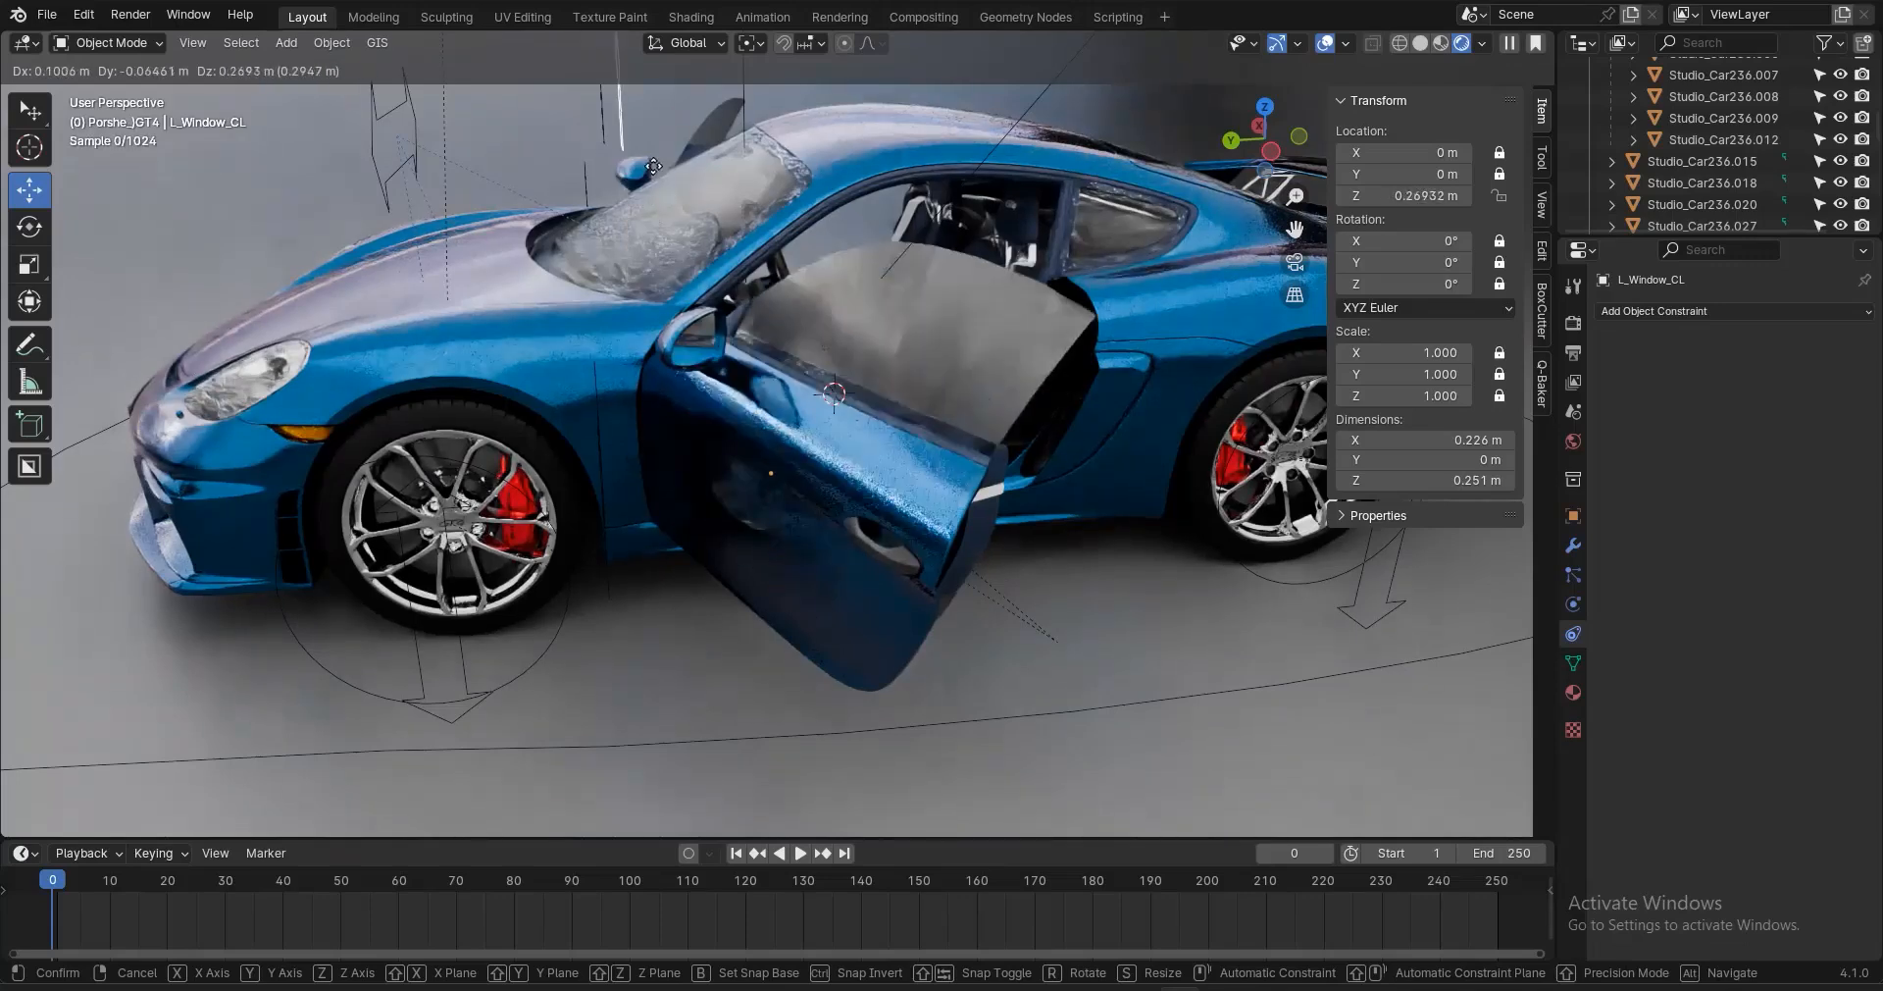
key("Escape")
Add a Copy Location constraint to the left door glass, limited to the Z axis, with L_Window_CL as its target
left_click(916, 361)
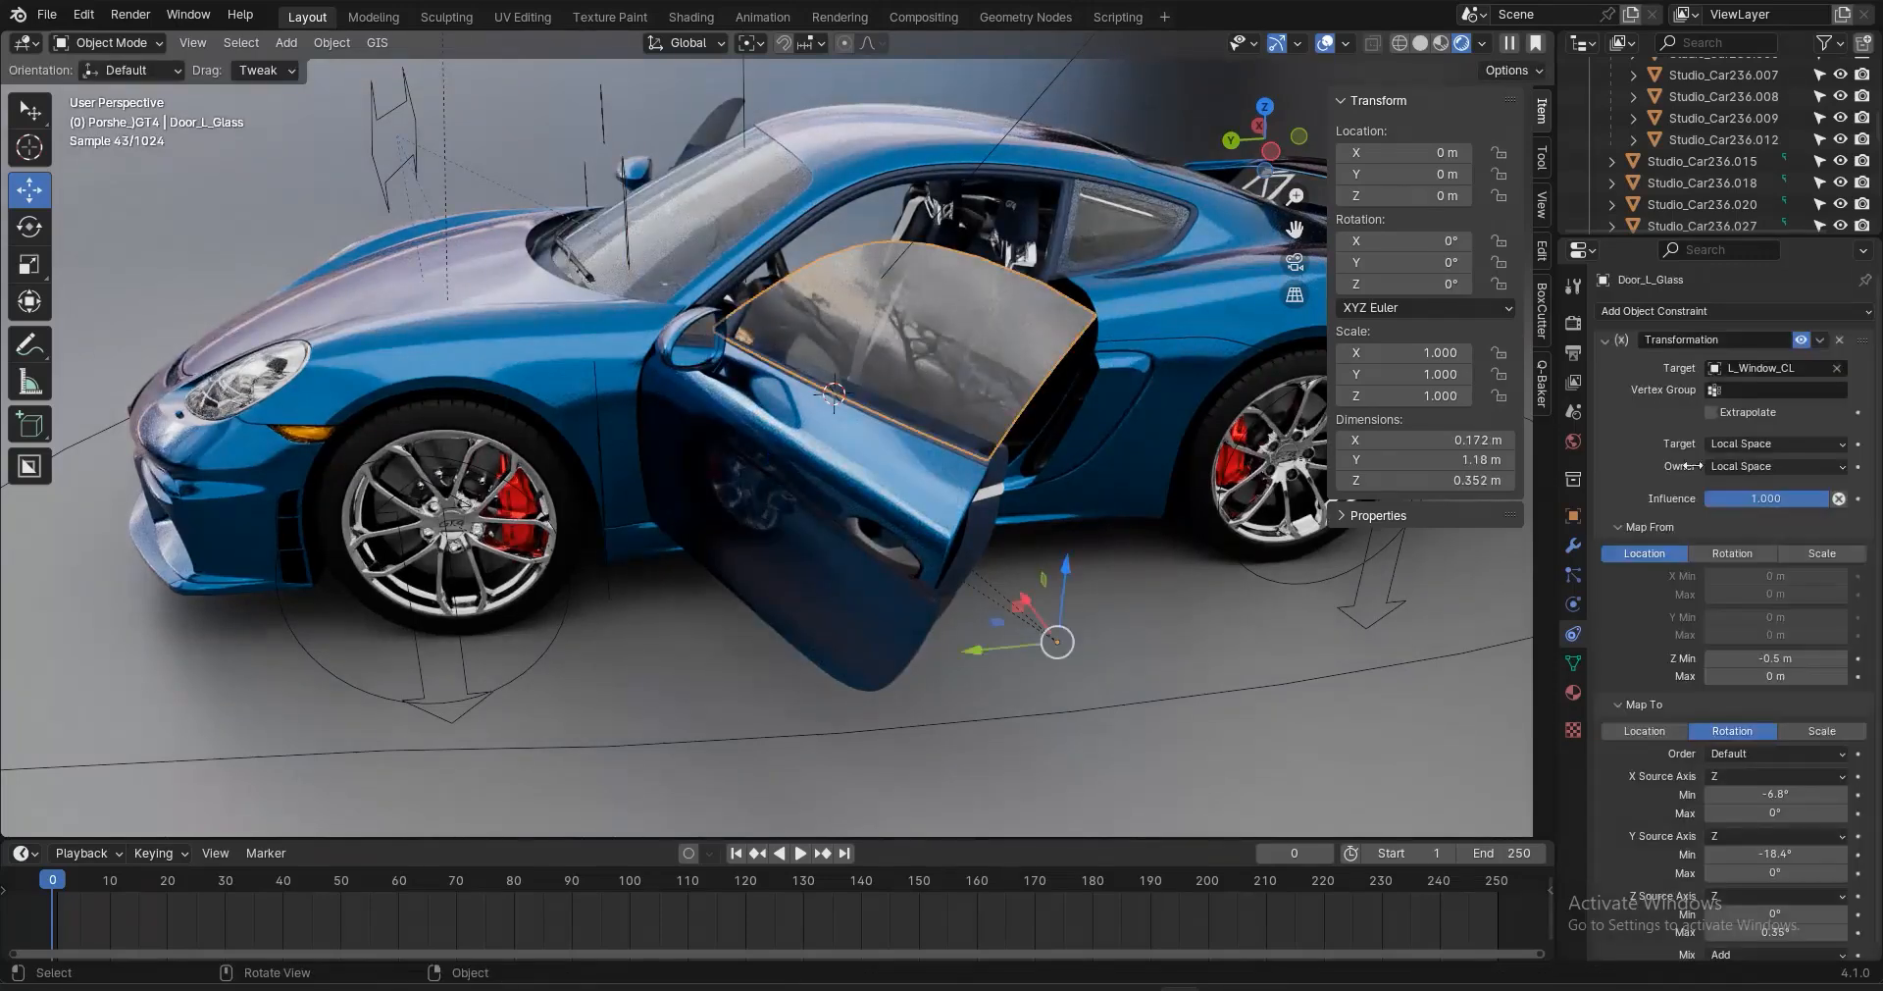
left_click(1605, 340)
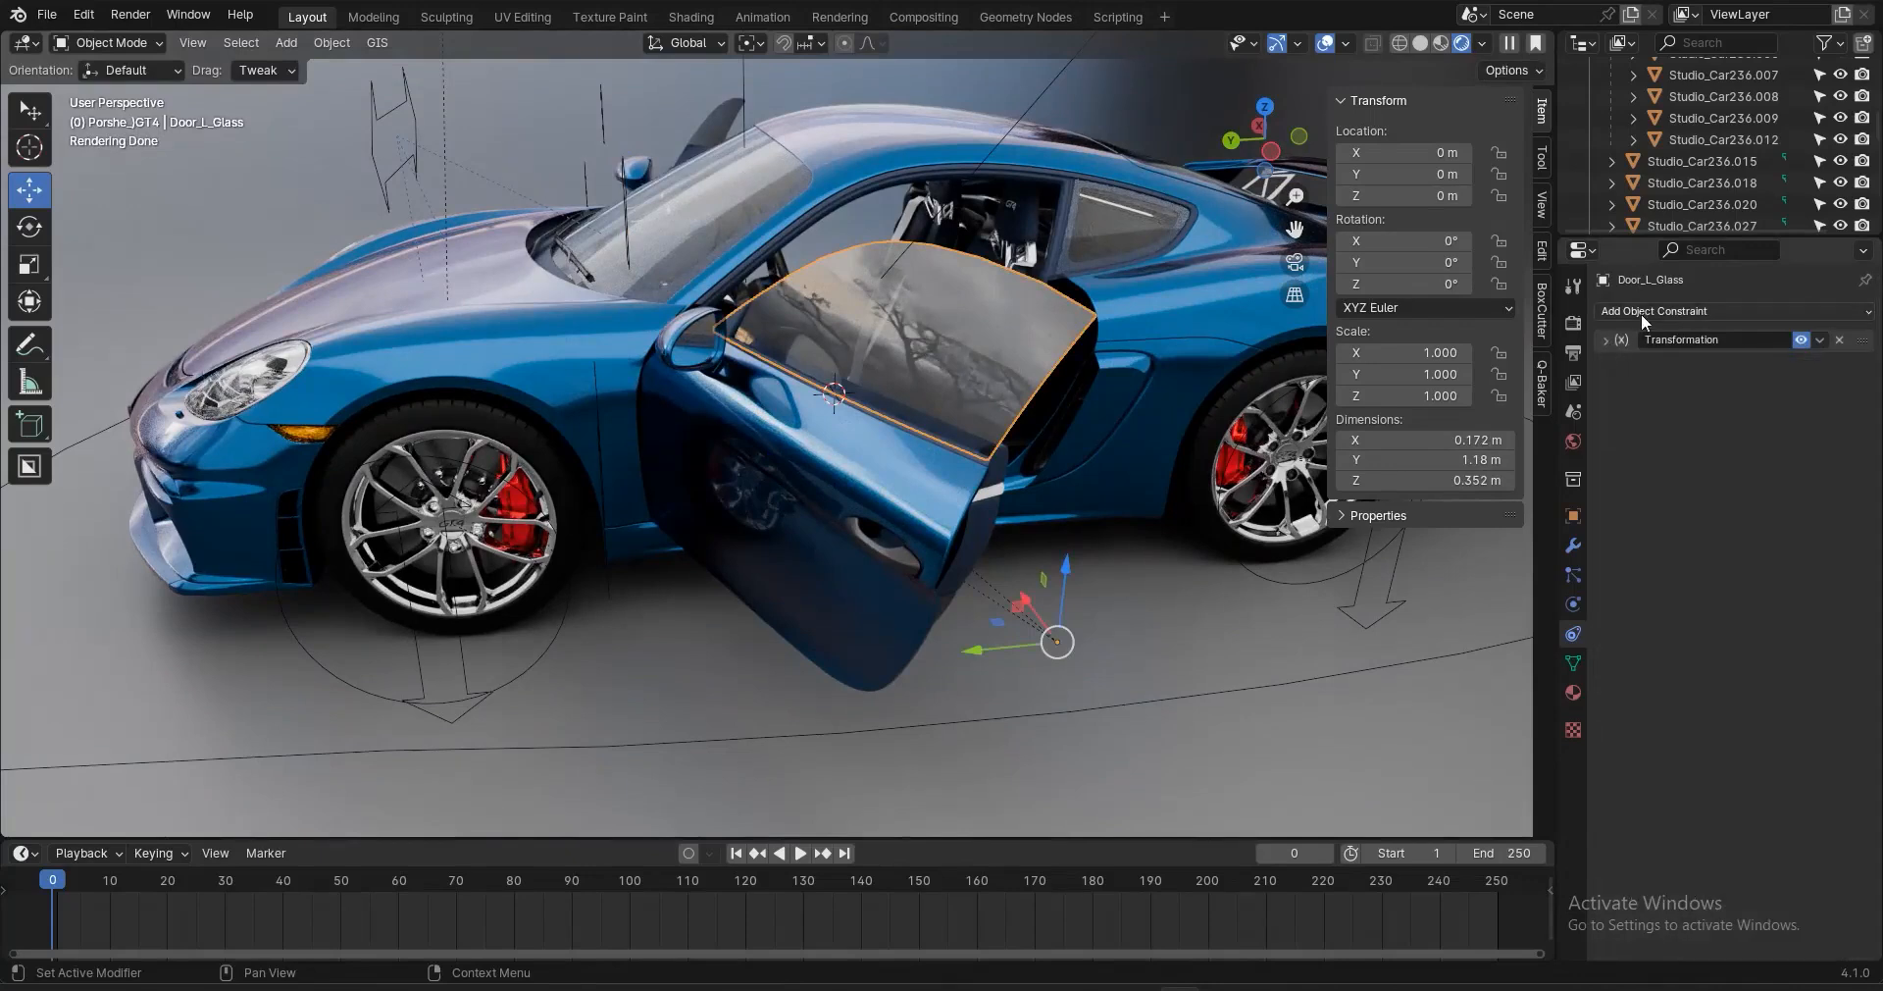
left_click(1638, 312)
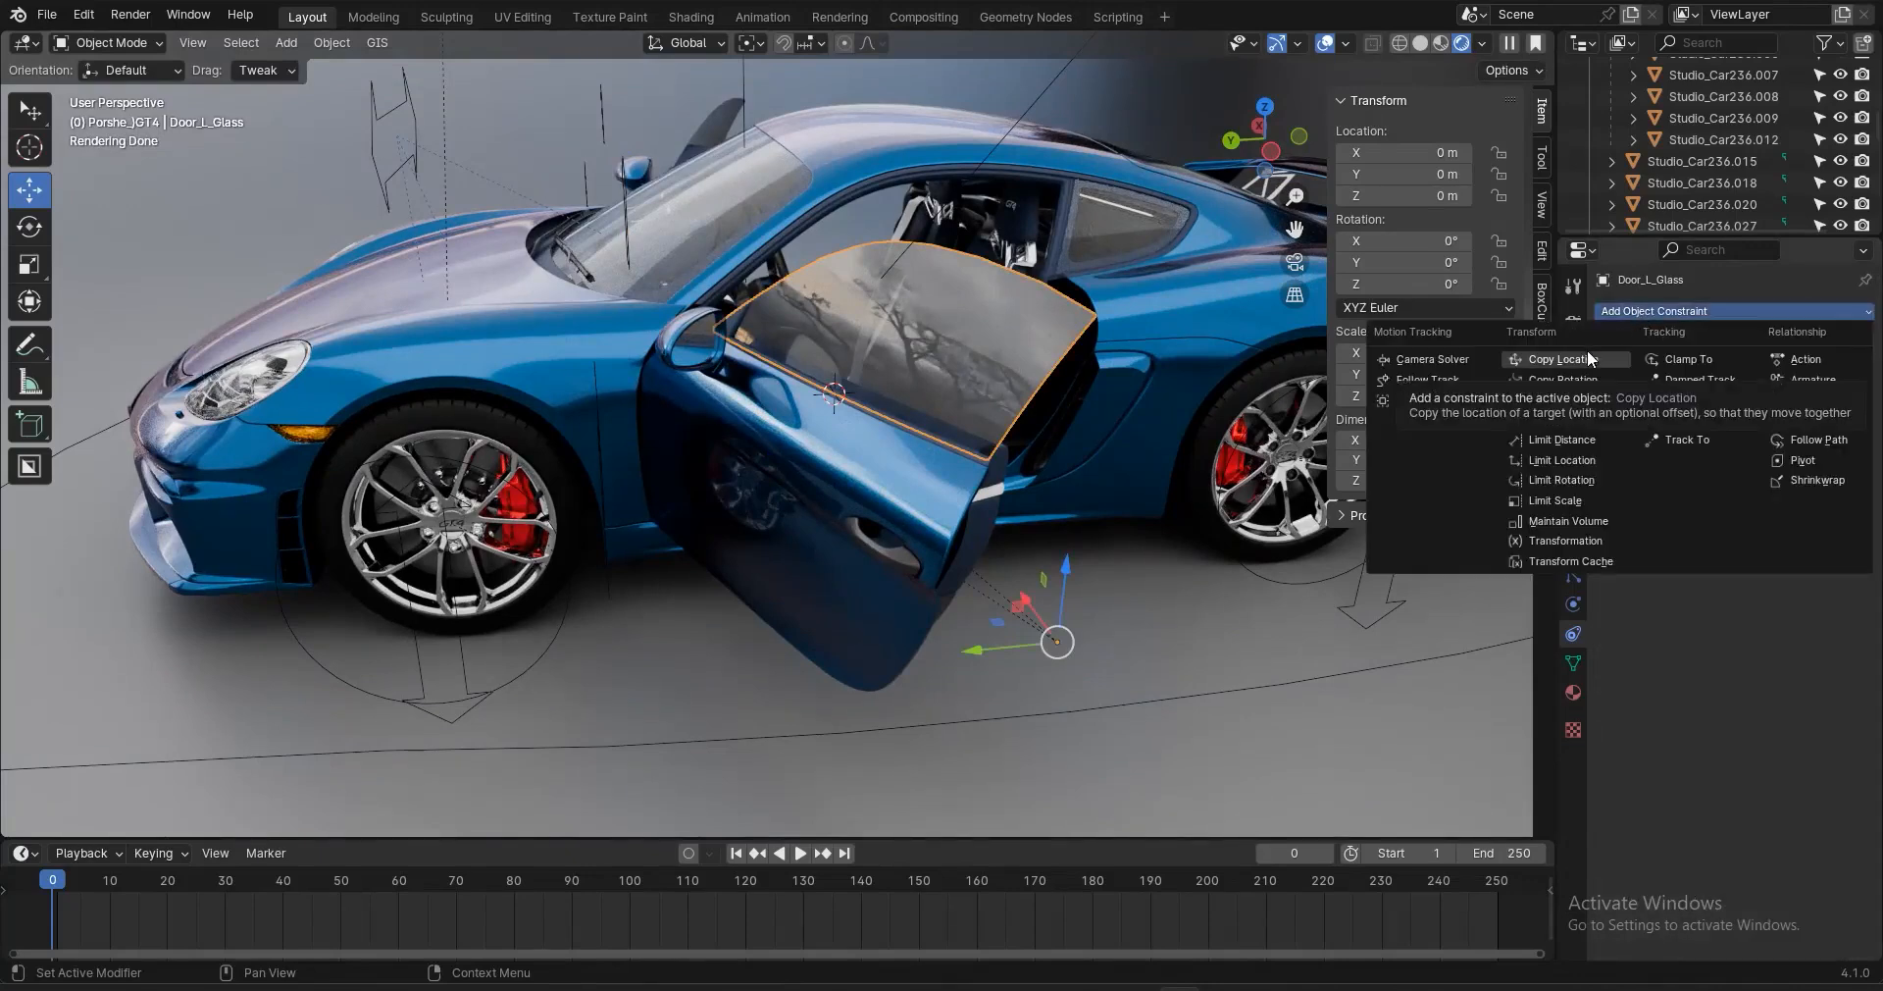
left_click(1559, 359)
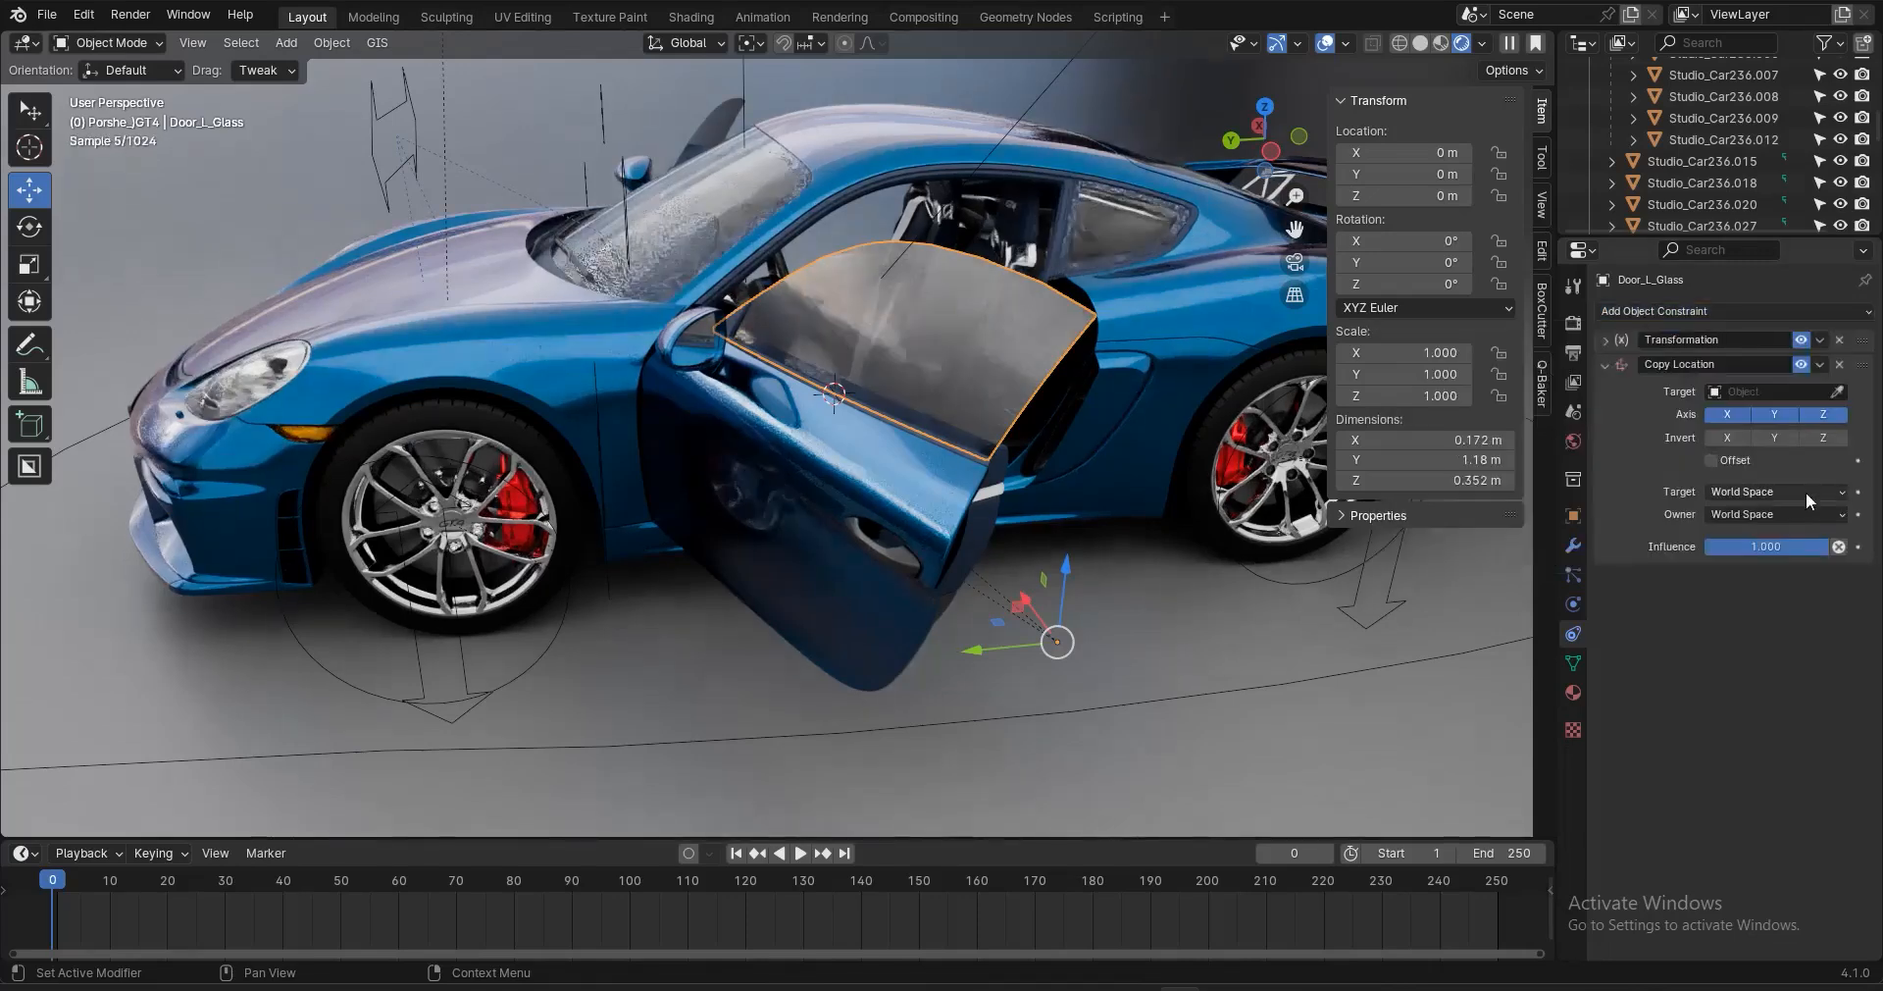
left_click(1774, 414)
left_click(1728, 414)
left_click(1837, 391)
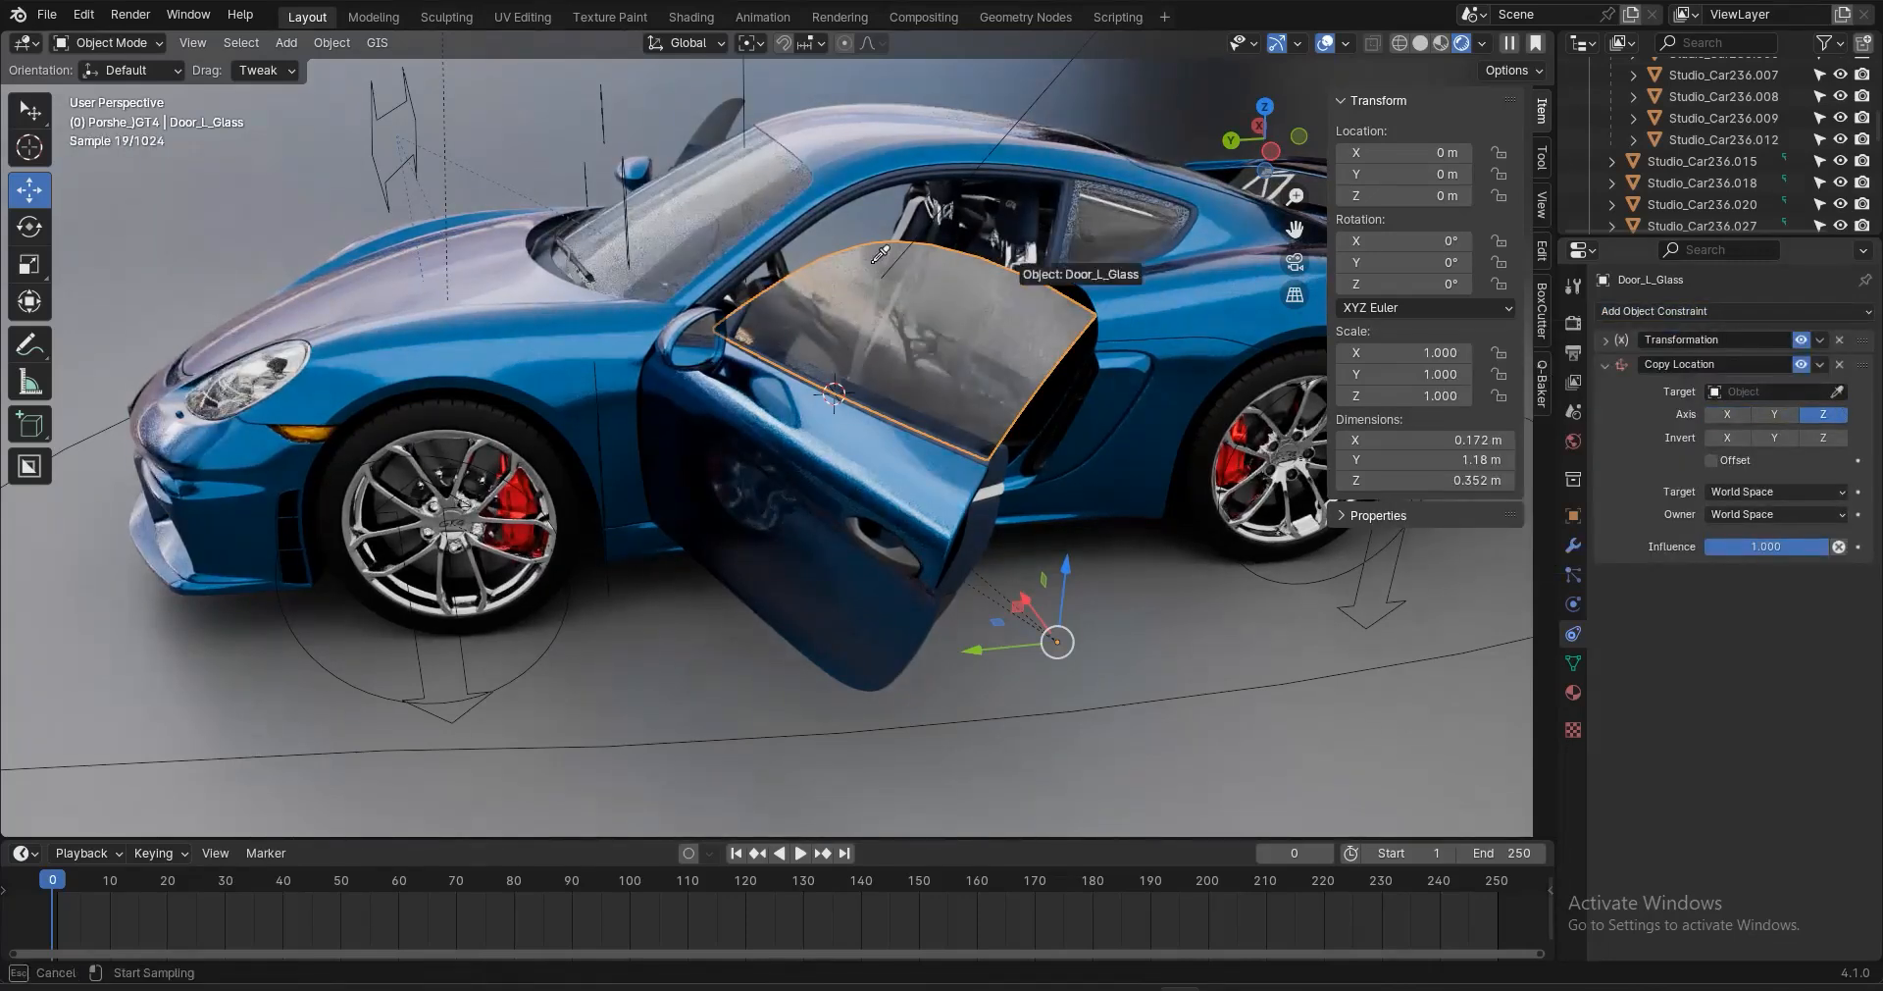
left_click(625, 186)
Test-move the left window arrow controller without keeping the move, and apply All Transforms to it
left_click(622, 191)
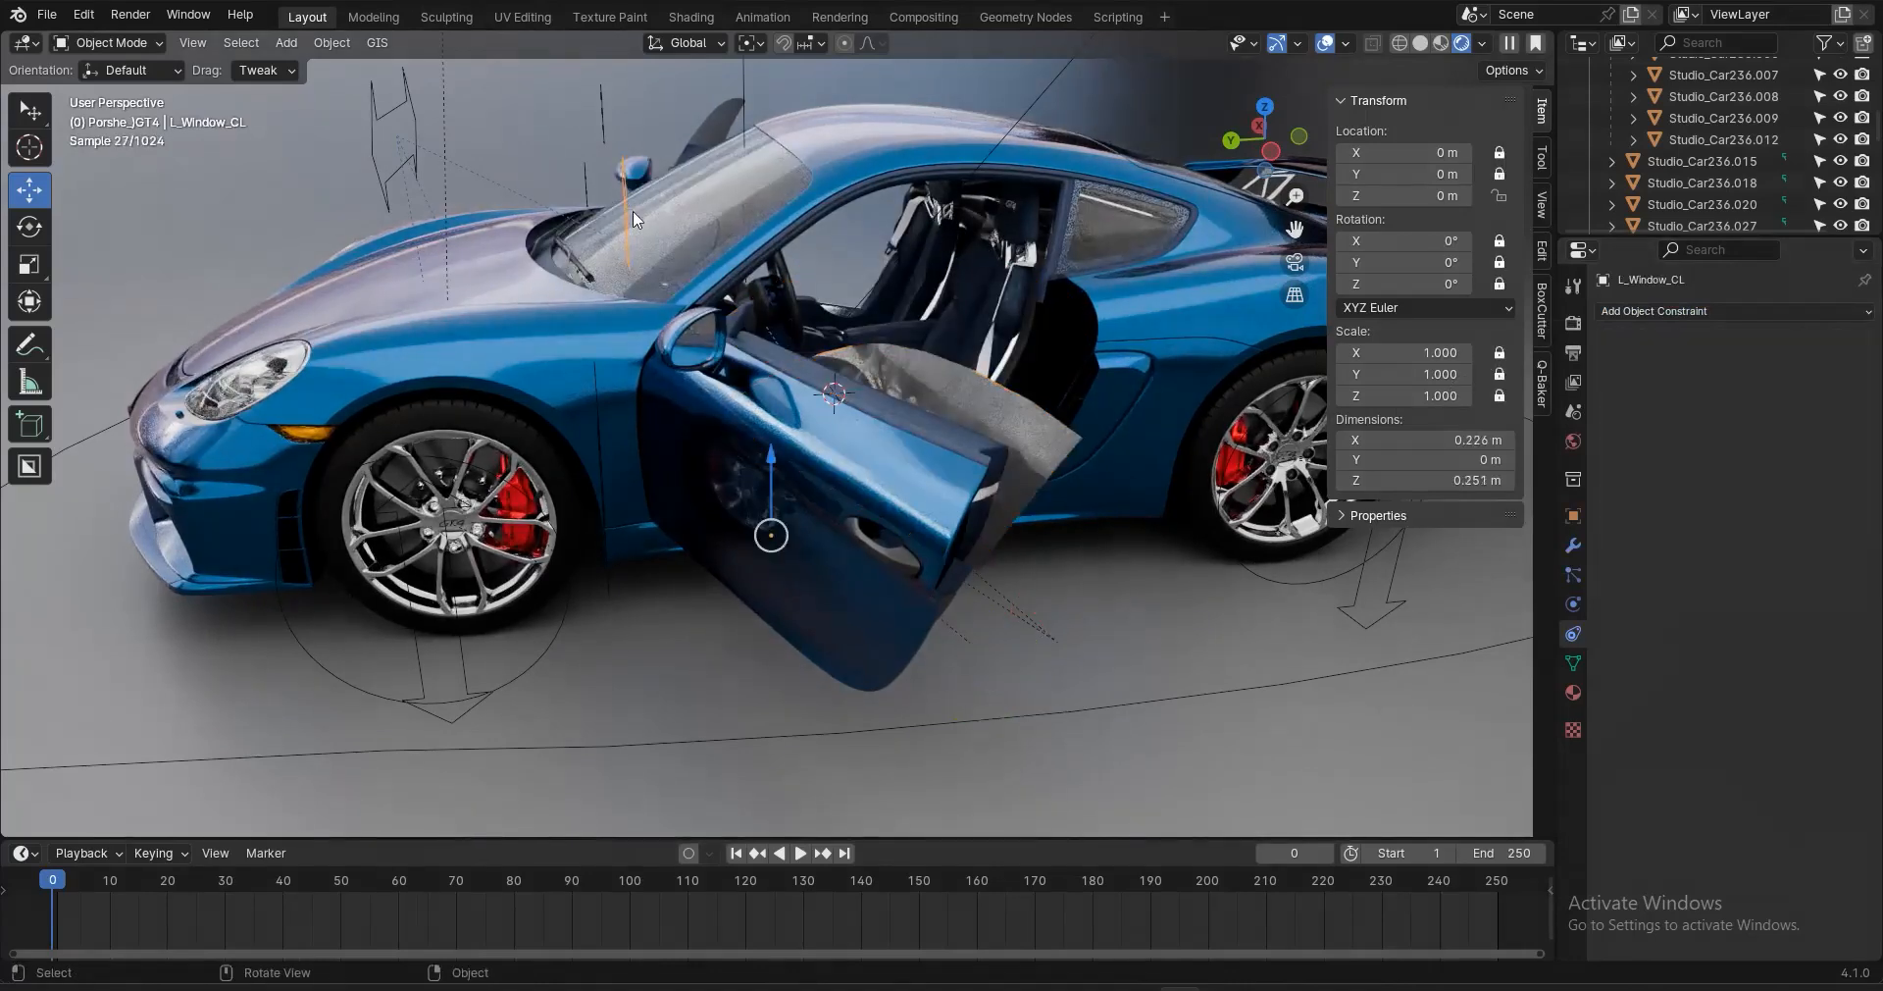
key("g")
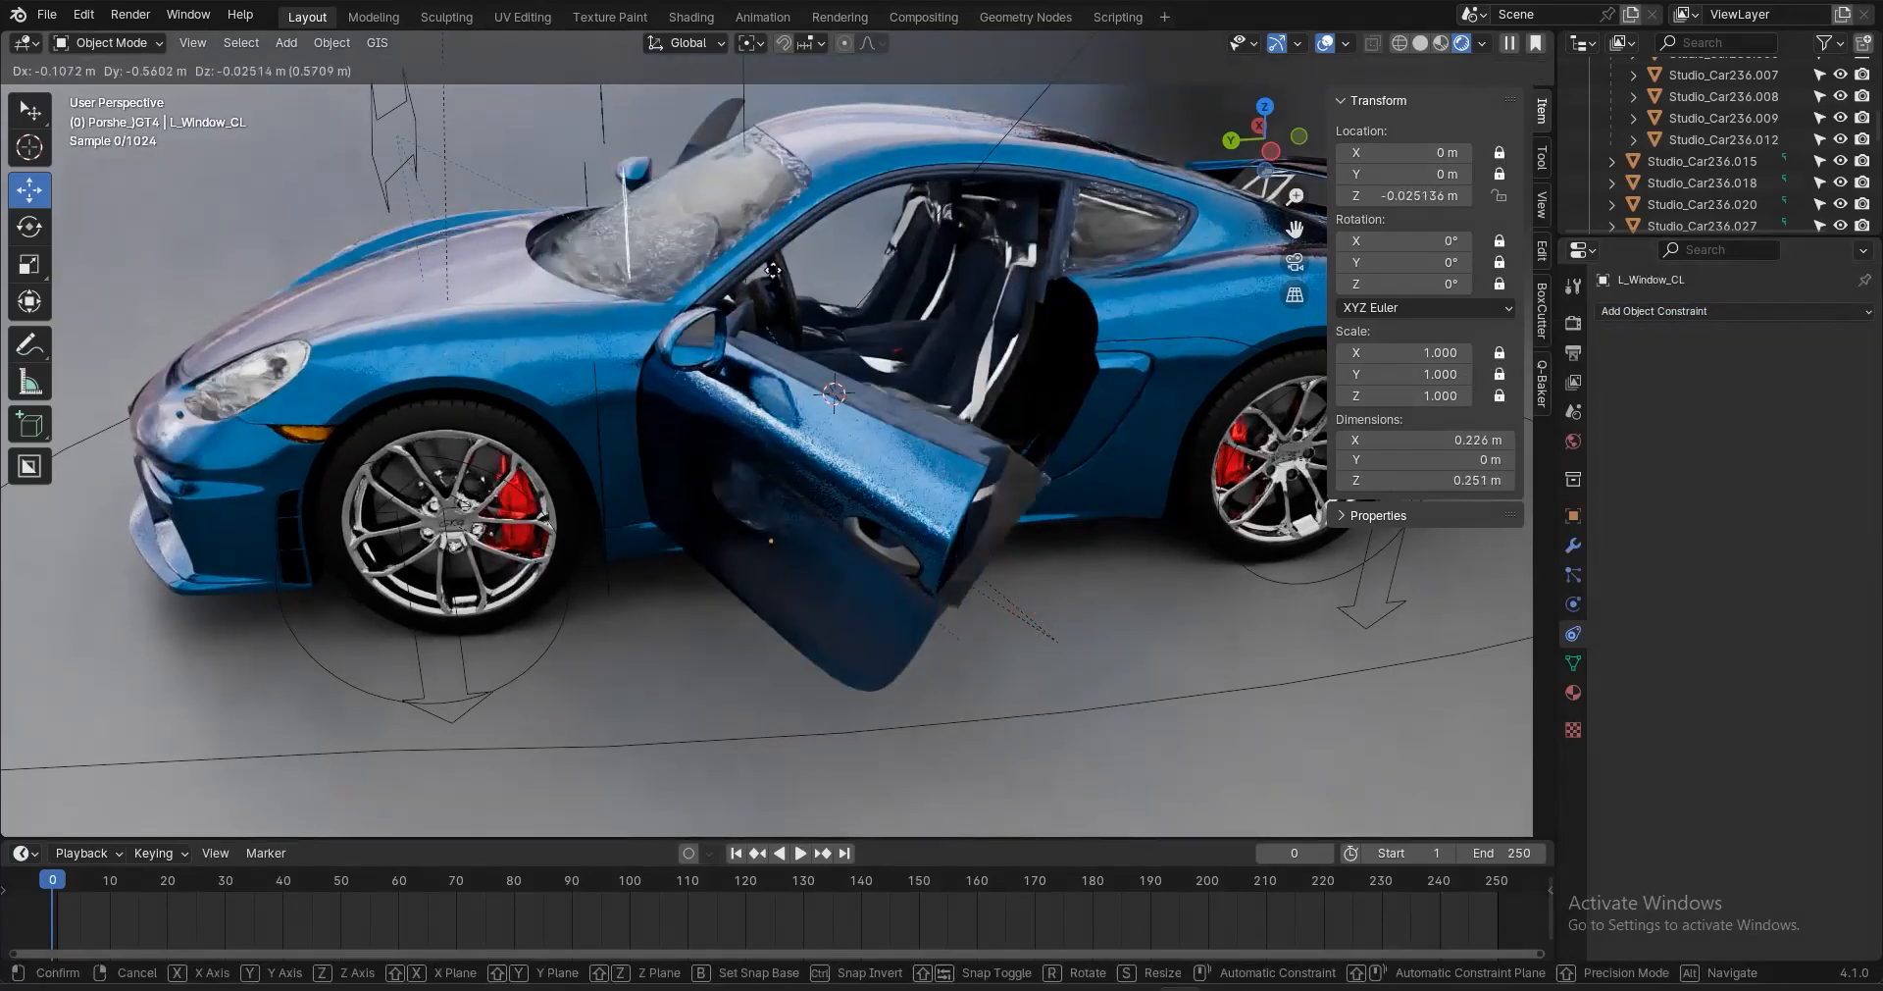
key("Escape")
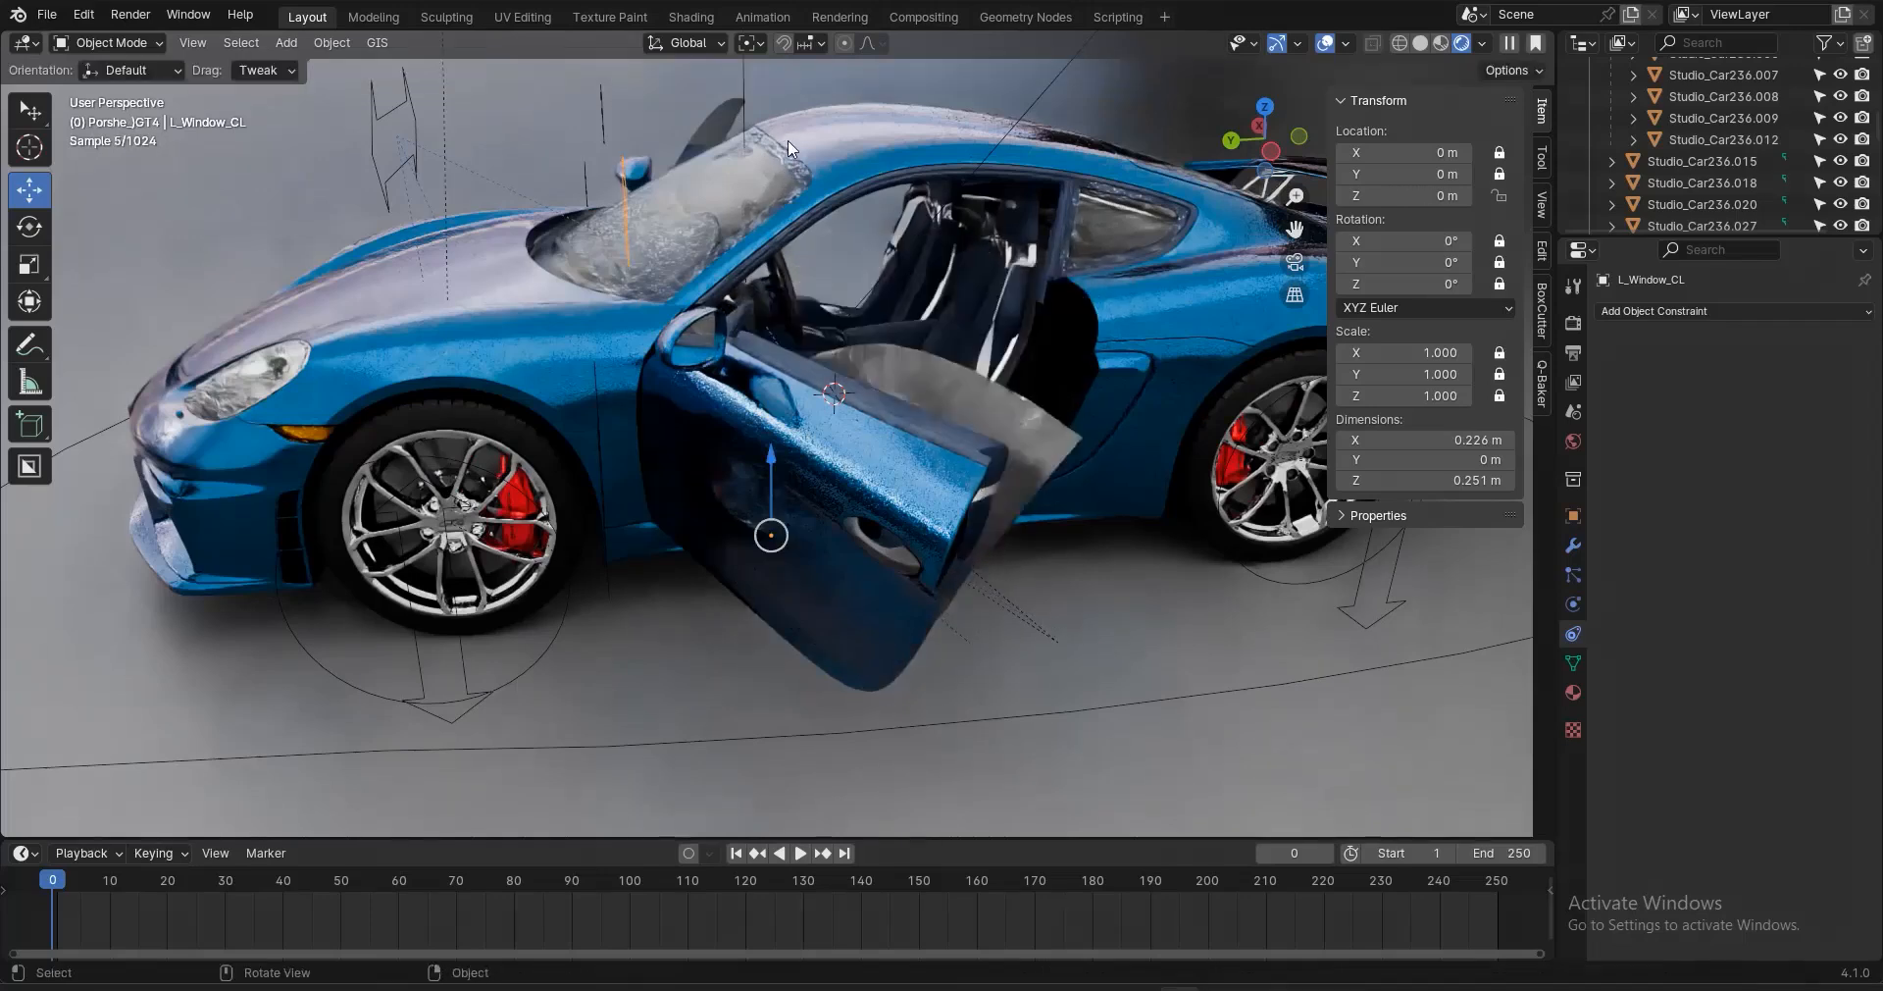
key("ctrl+a")
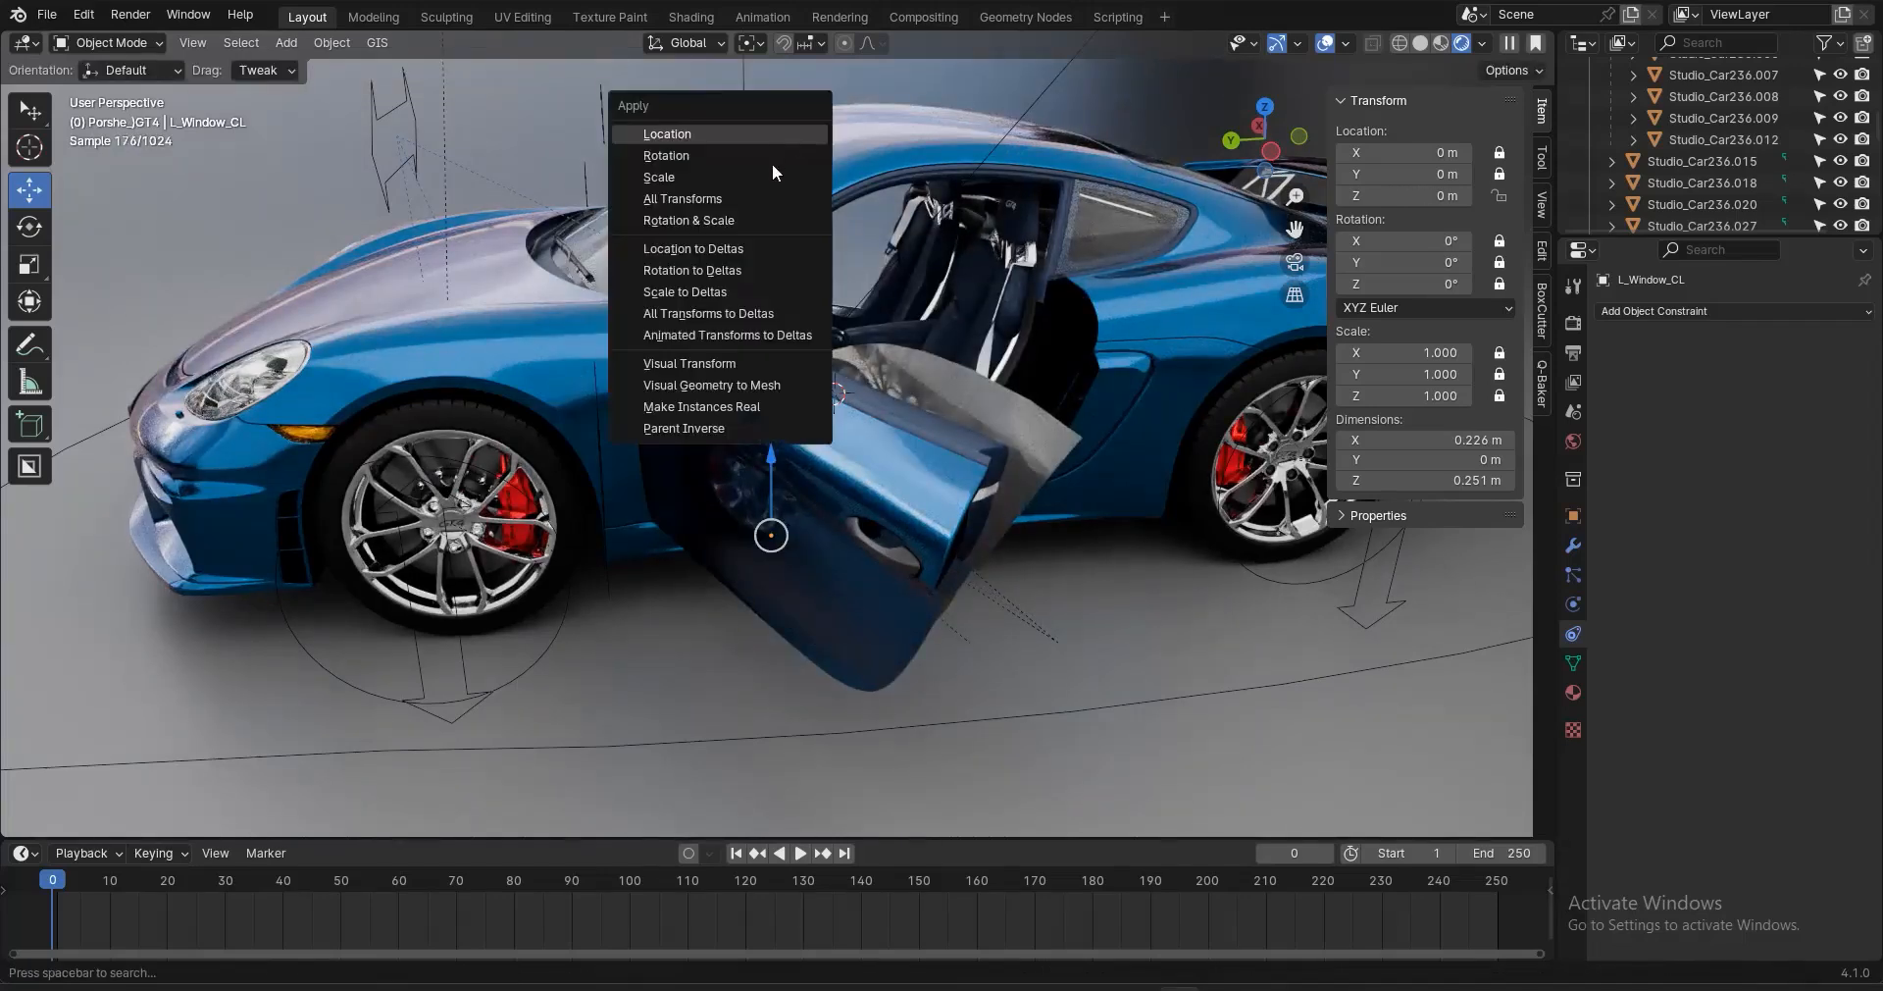
left_click(756, 192)
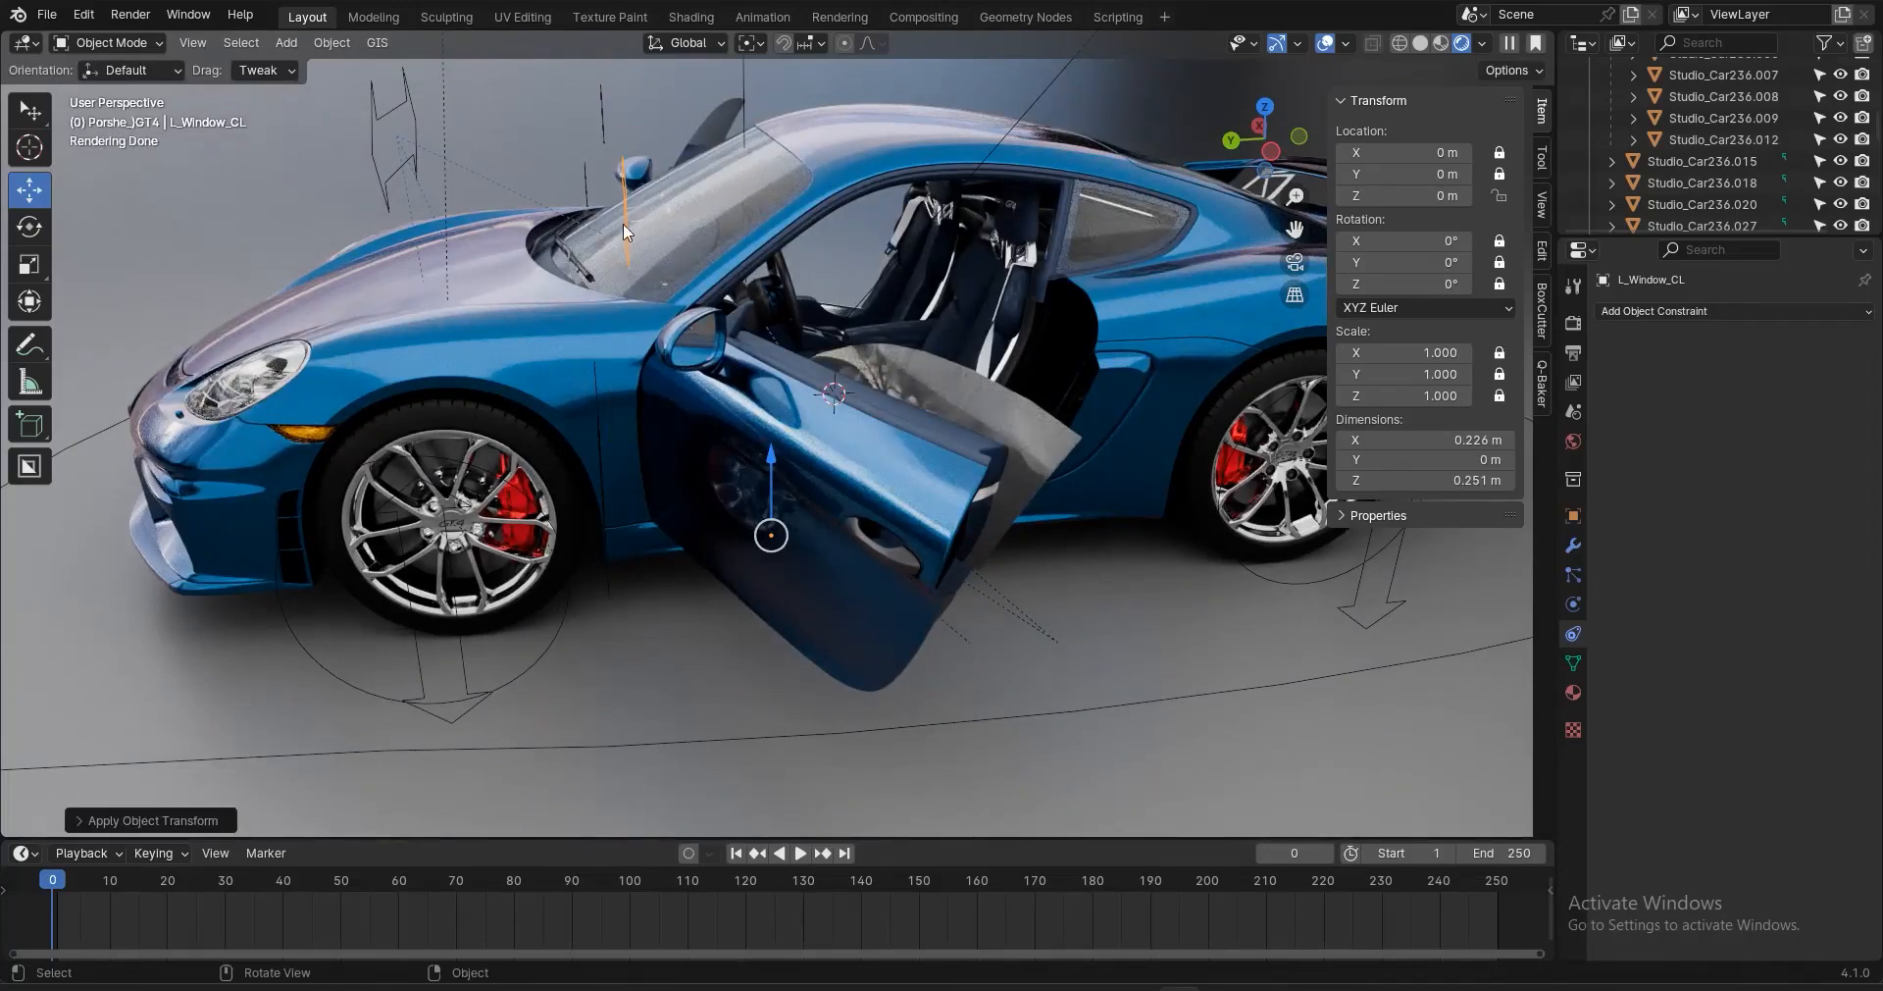
Try raising the left window arrow controller about 0.235 m along Z and applying its transforms
key("g")
key("z")
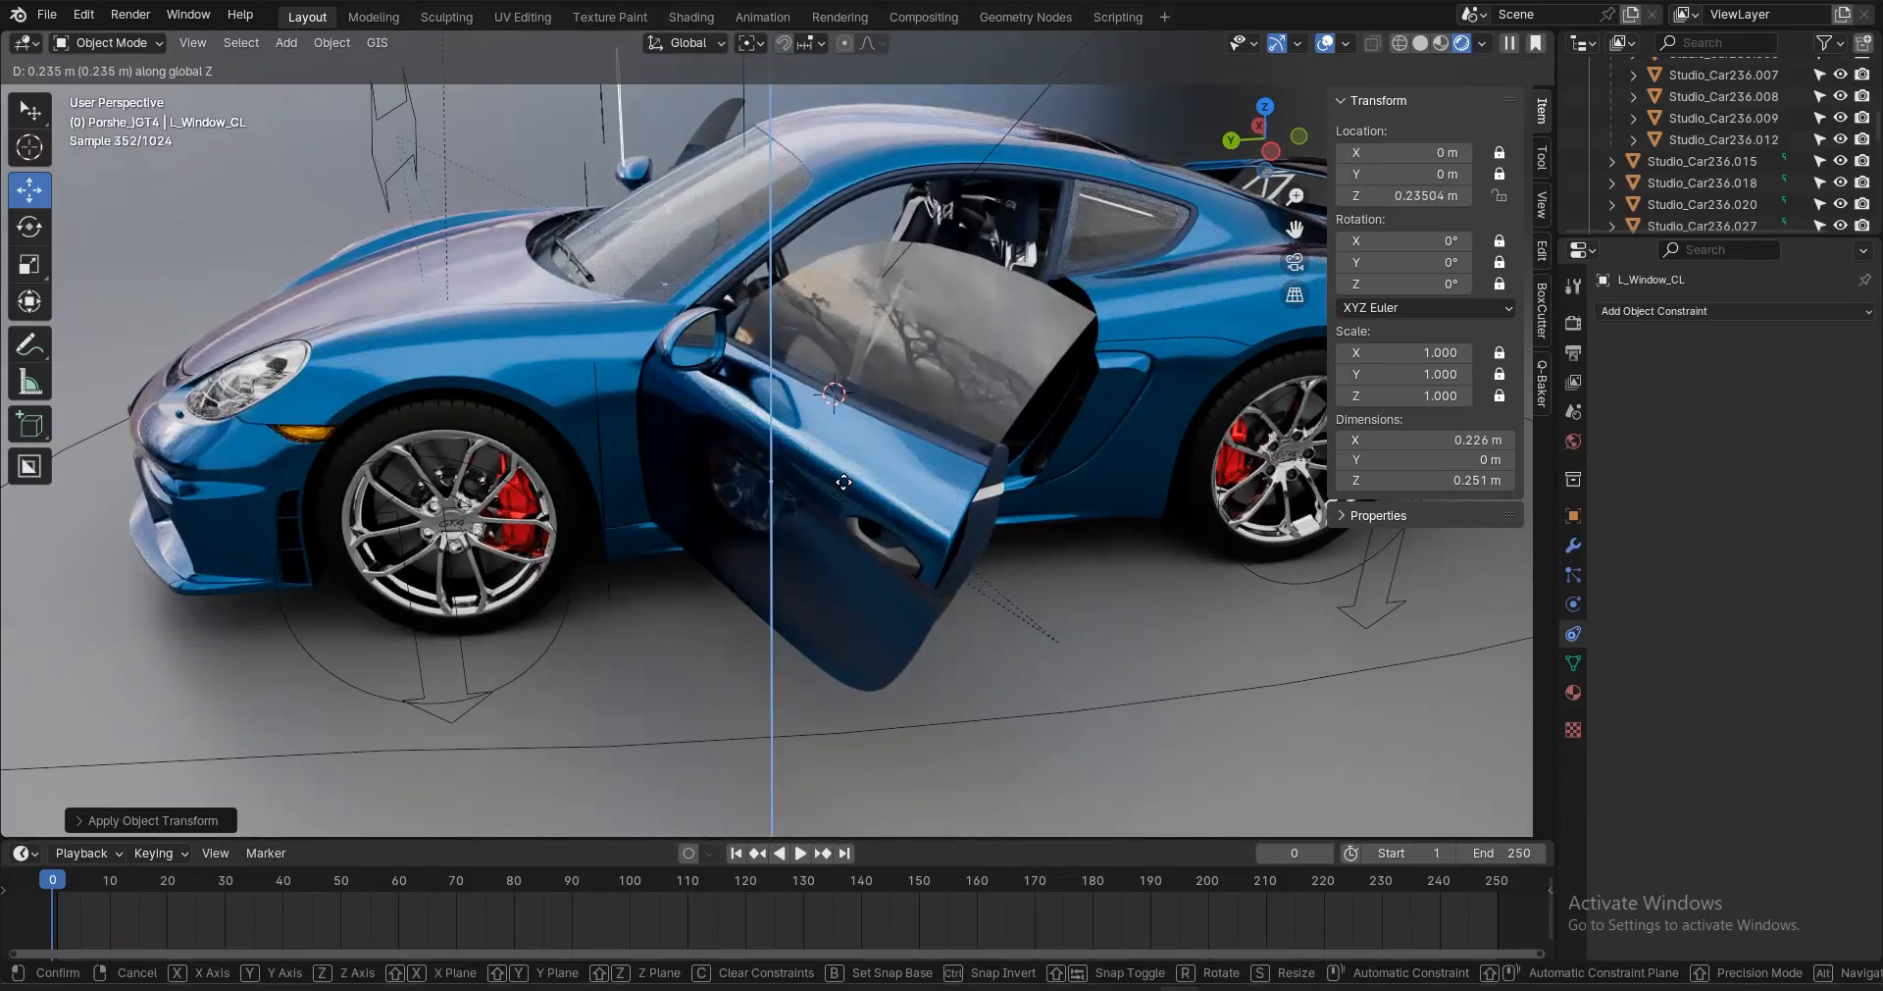
left_click(843, 482)
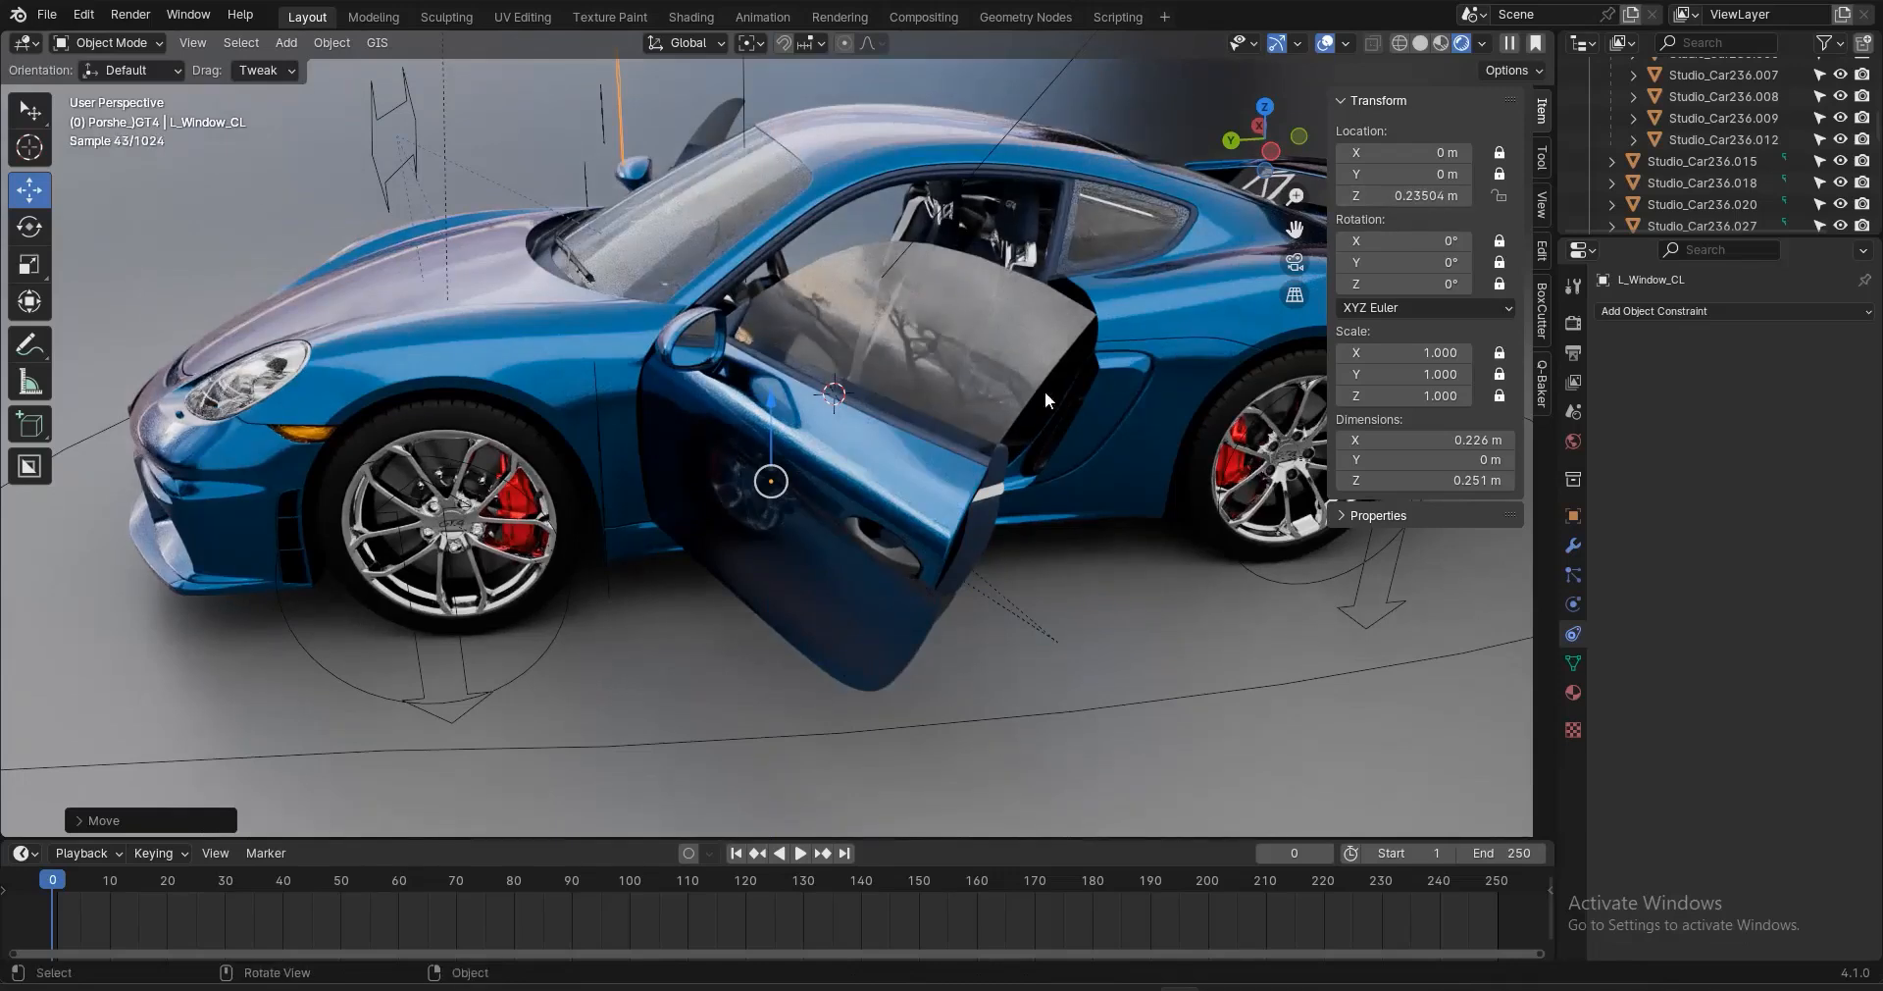
key("ctrl+a")
left_click(937, 373)
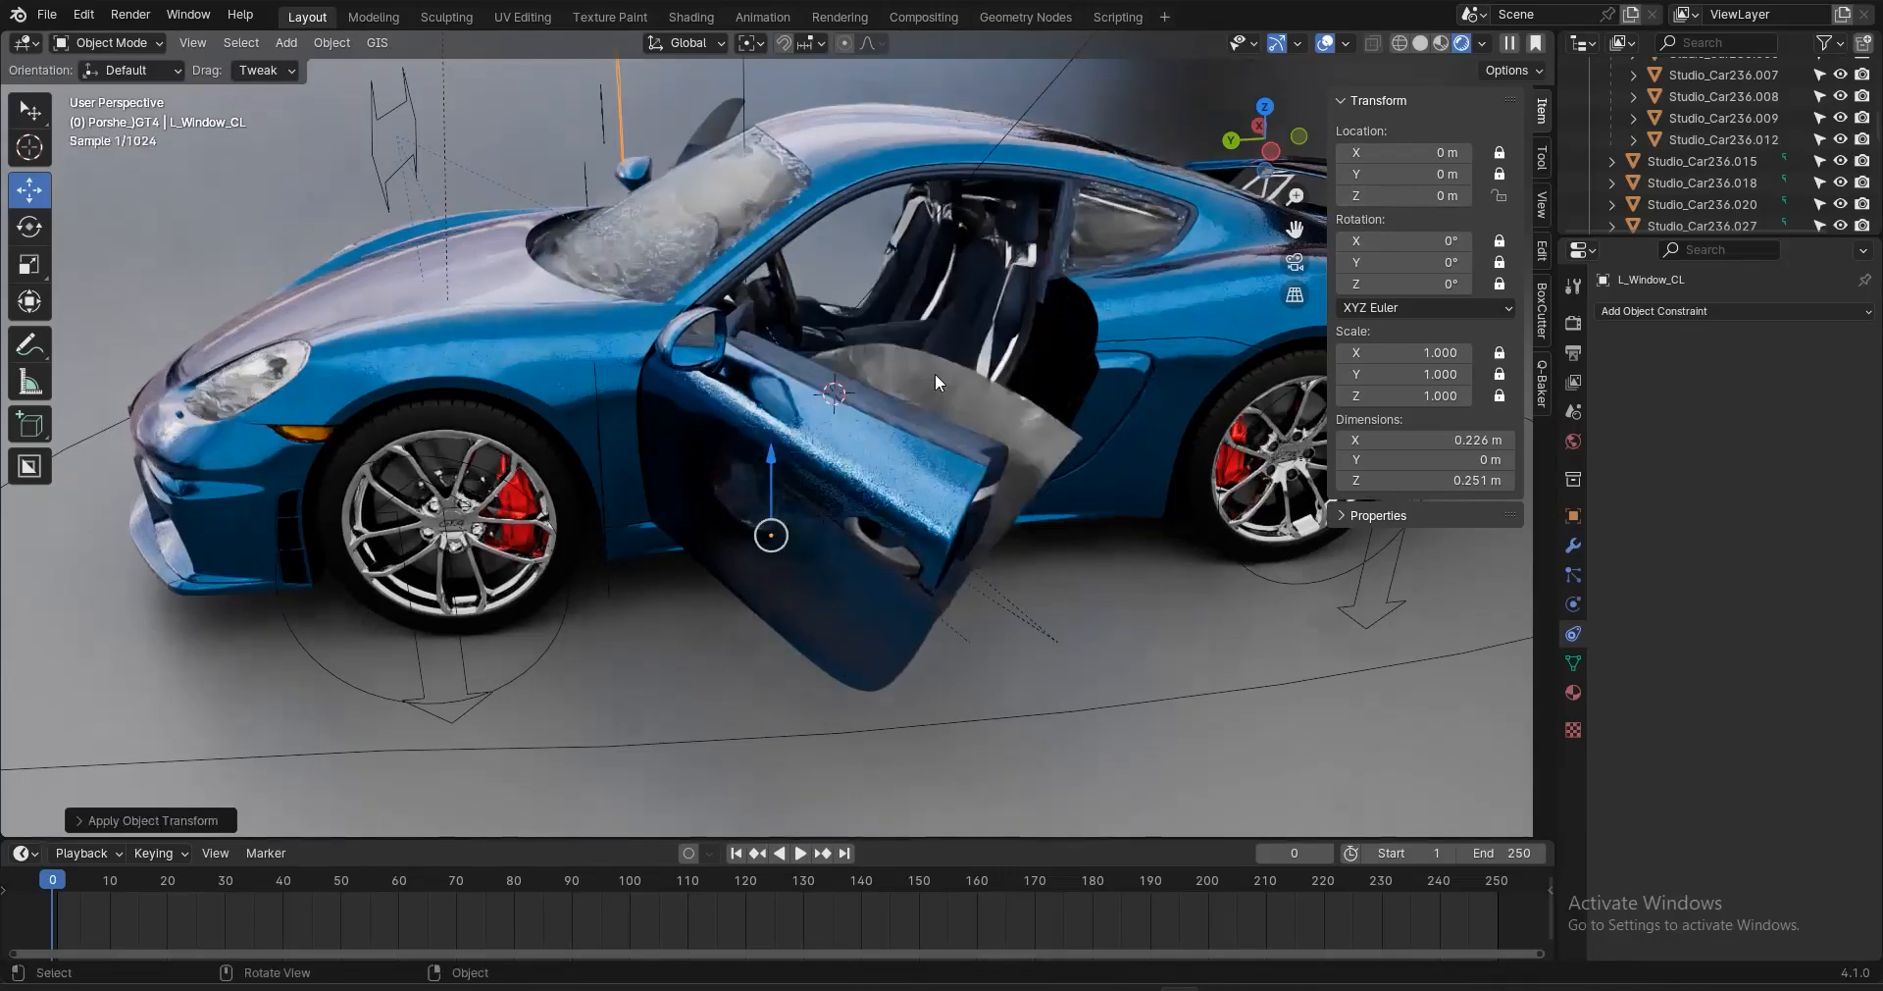
Undo the arrow controller's applied transforms and upward move, and test-move it without keeping the change
key("ctrl+z")
key("ctrl+z")
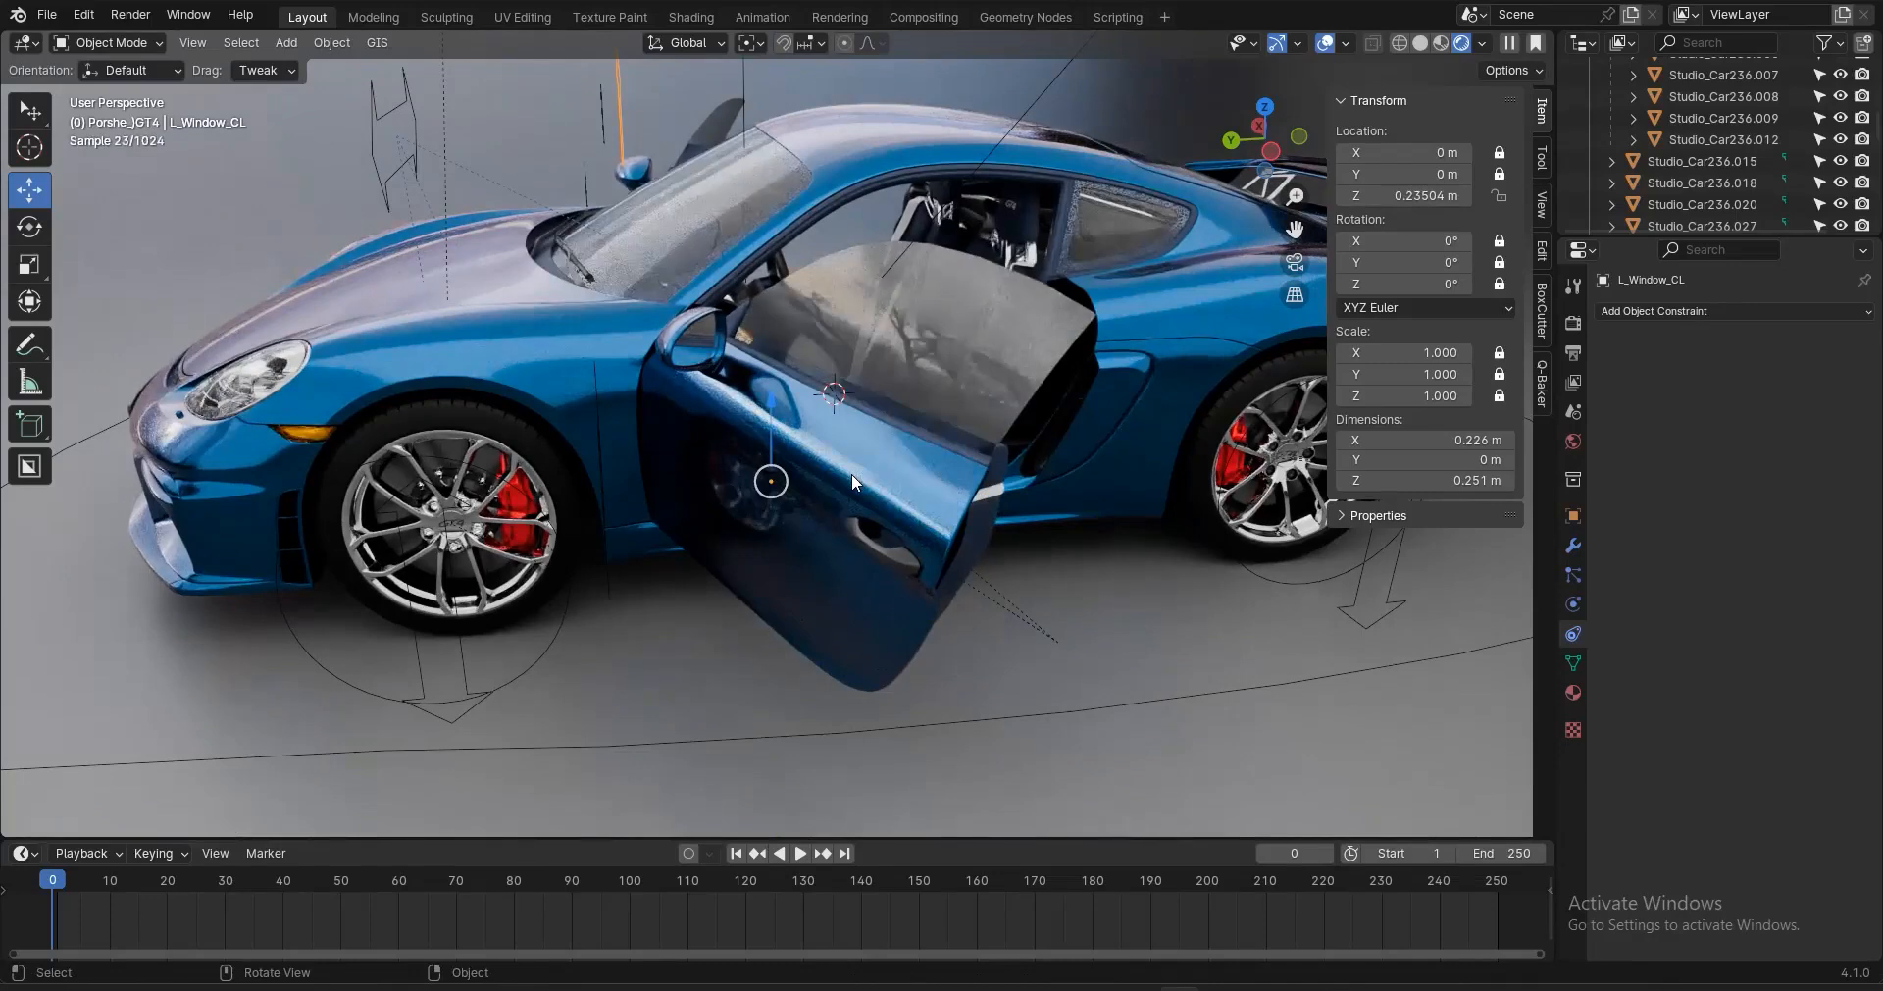
key("g")
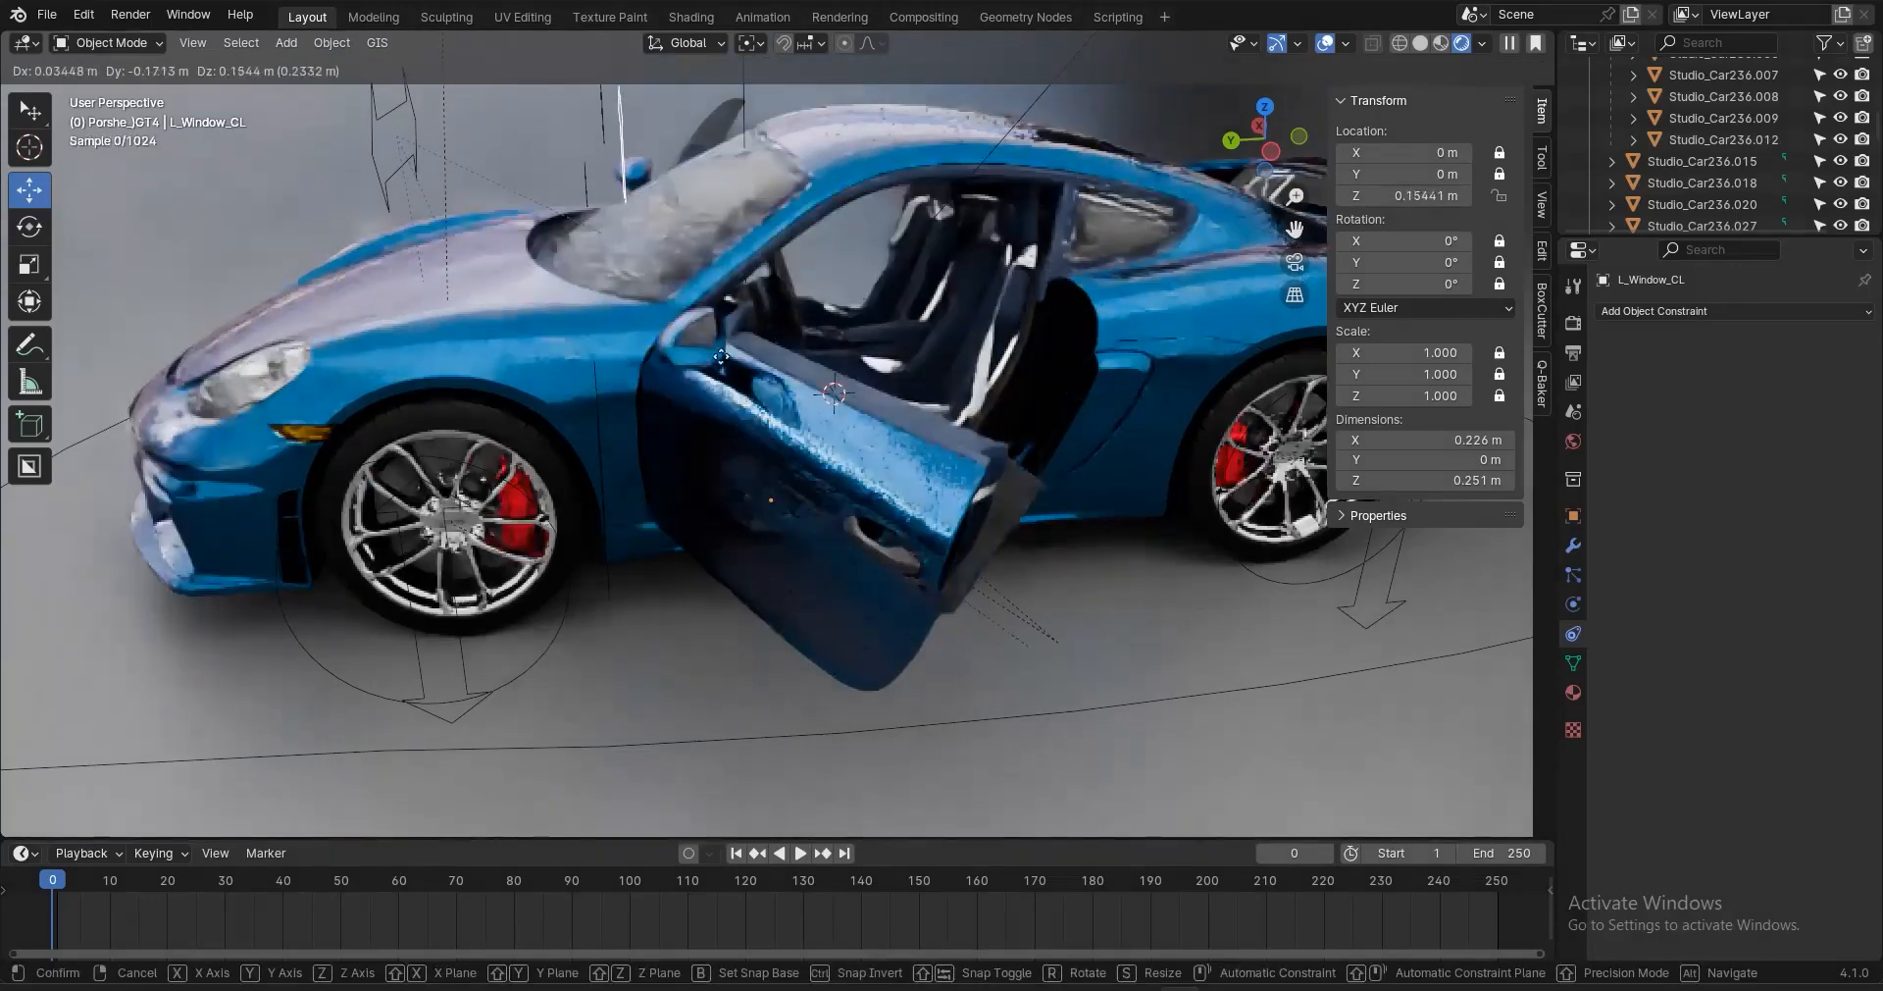
right_click(721, 336)
Set both Target and Owner of the left door glass's Copy Location constraint to Local Space
left_click(913, 403)
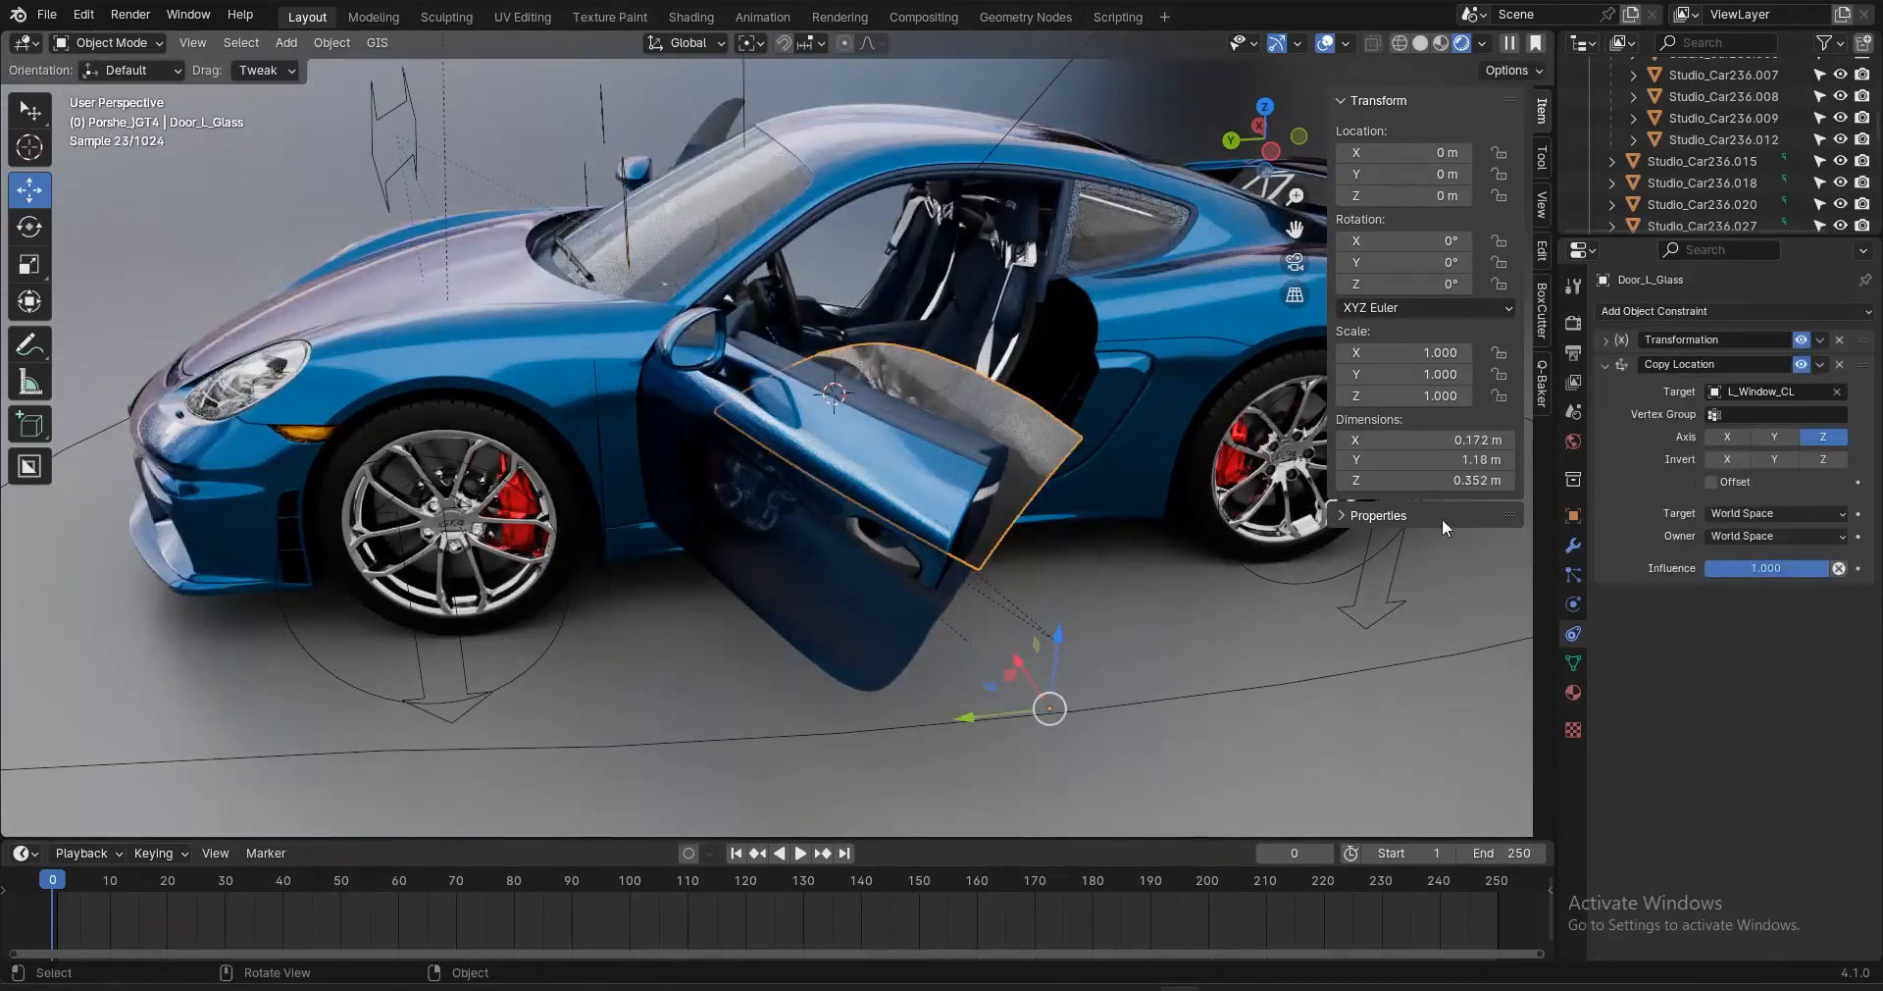
left_click(1754, 518)
left_click(1759, 575)
left_click(1761, 536)
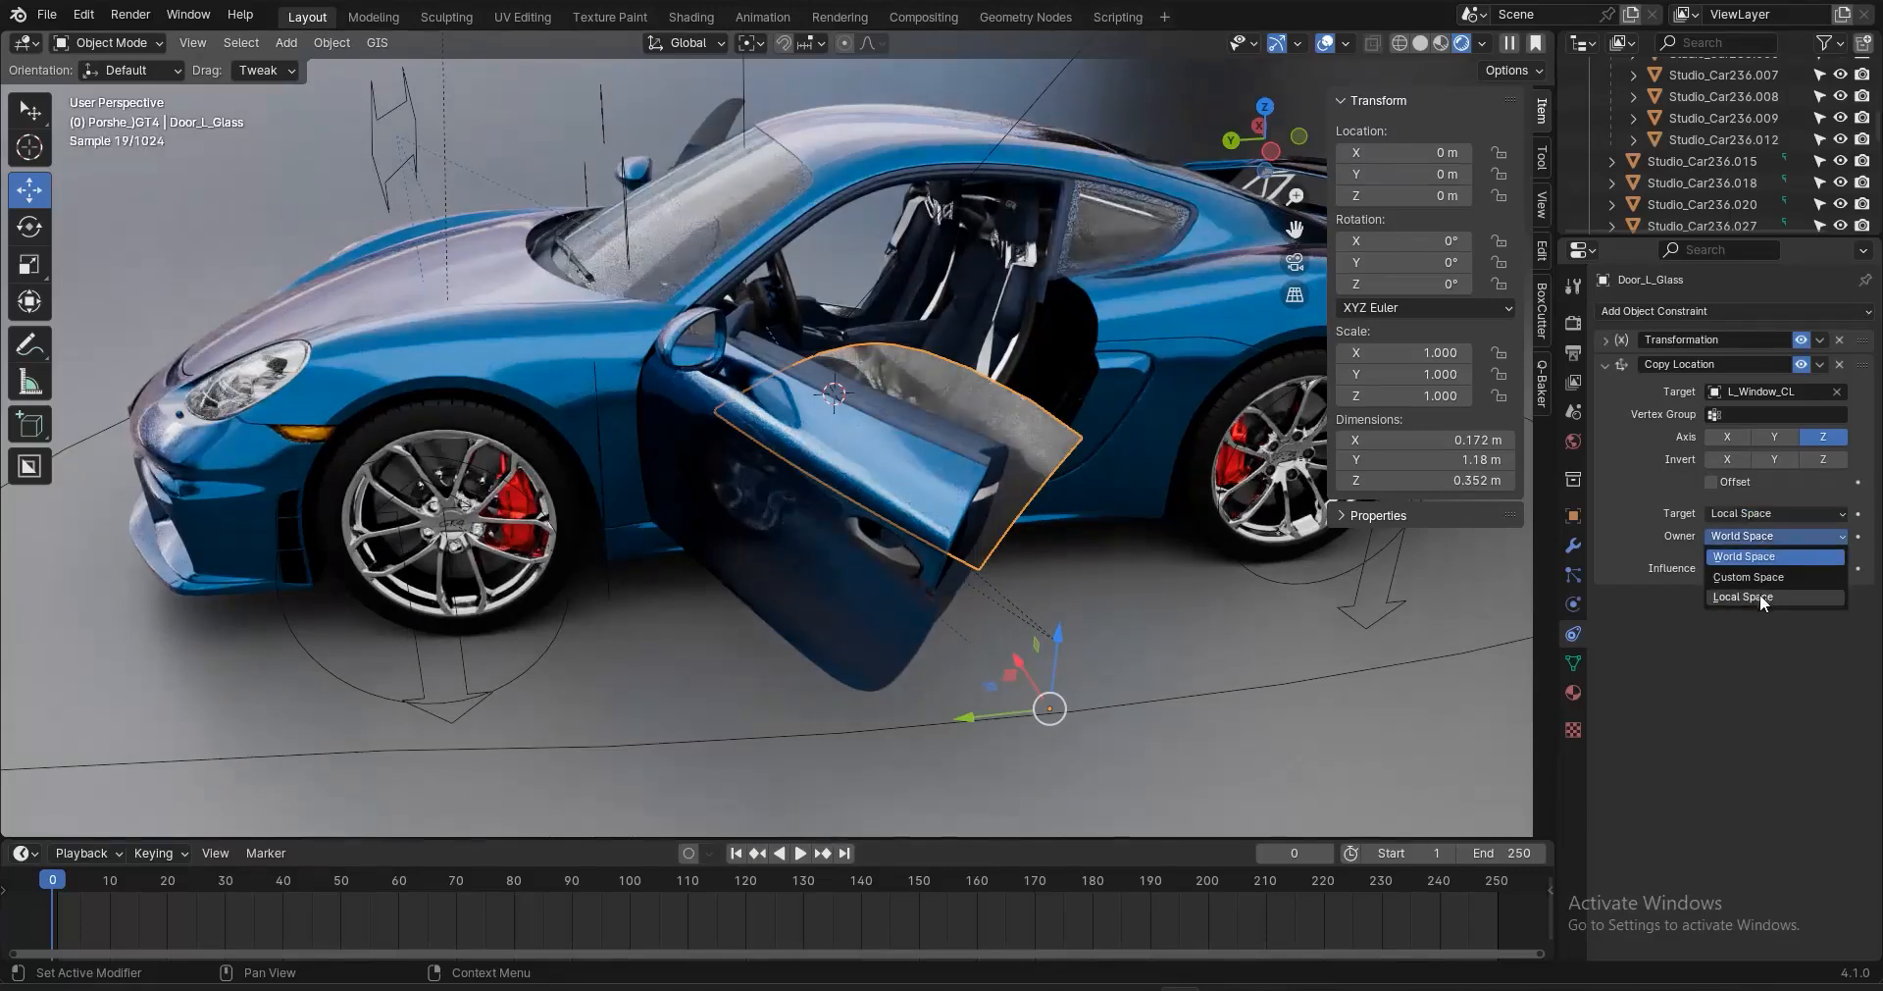
left_click(1759, 595)
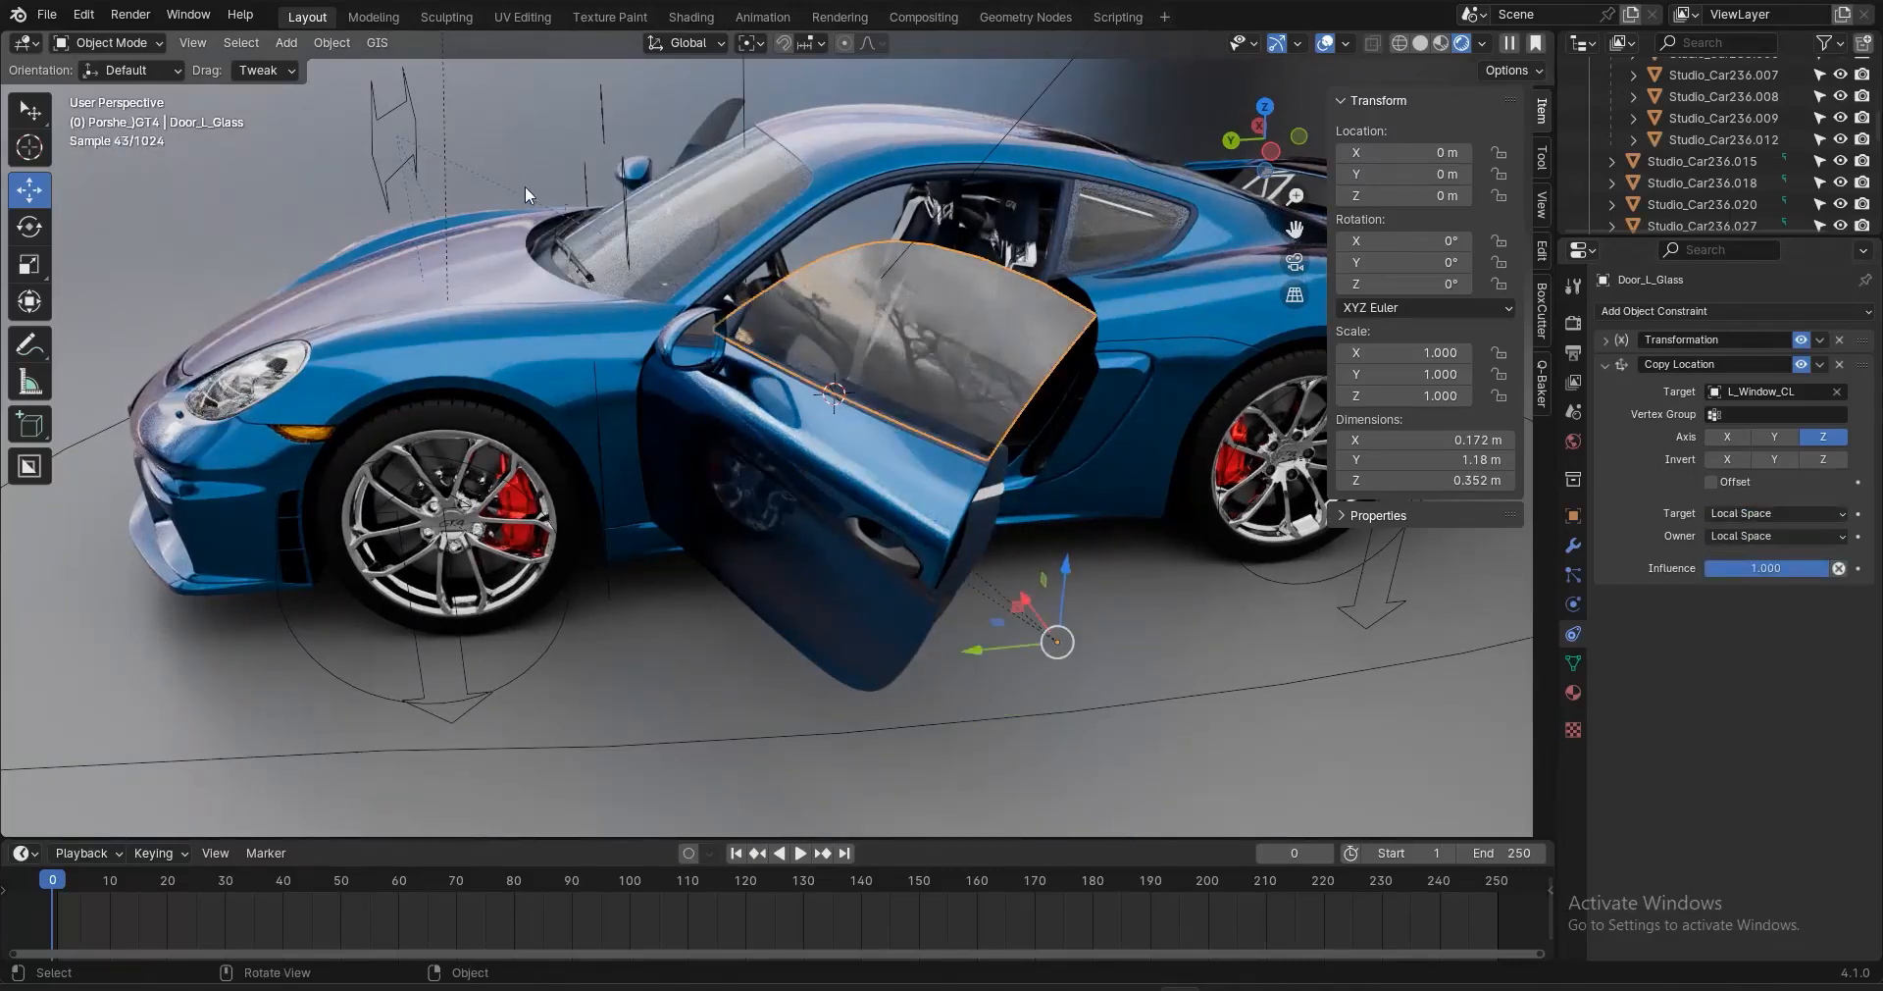
Test the glass by moving the left window arrow controller down about 0.24 m, and undo the move
left_click(622, 198)
key("g")
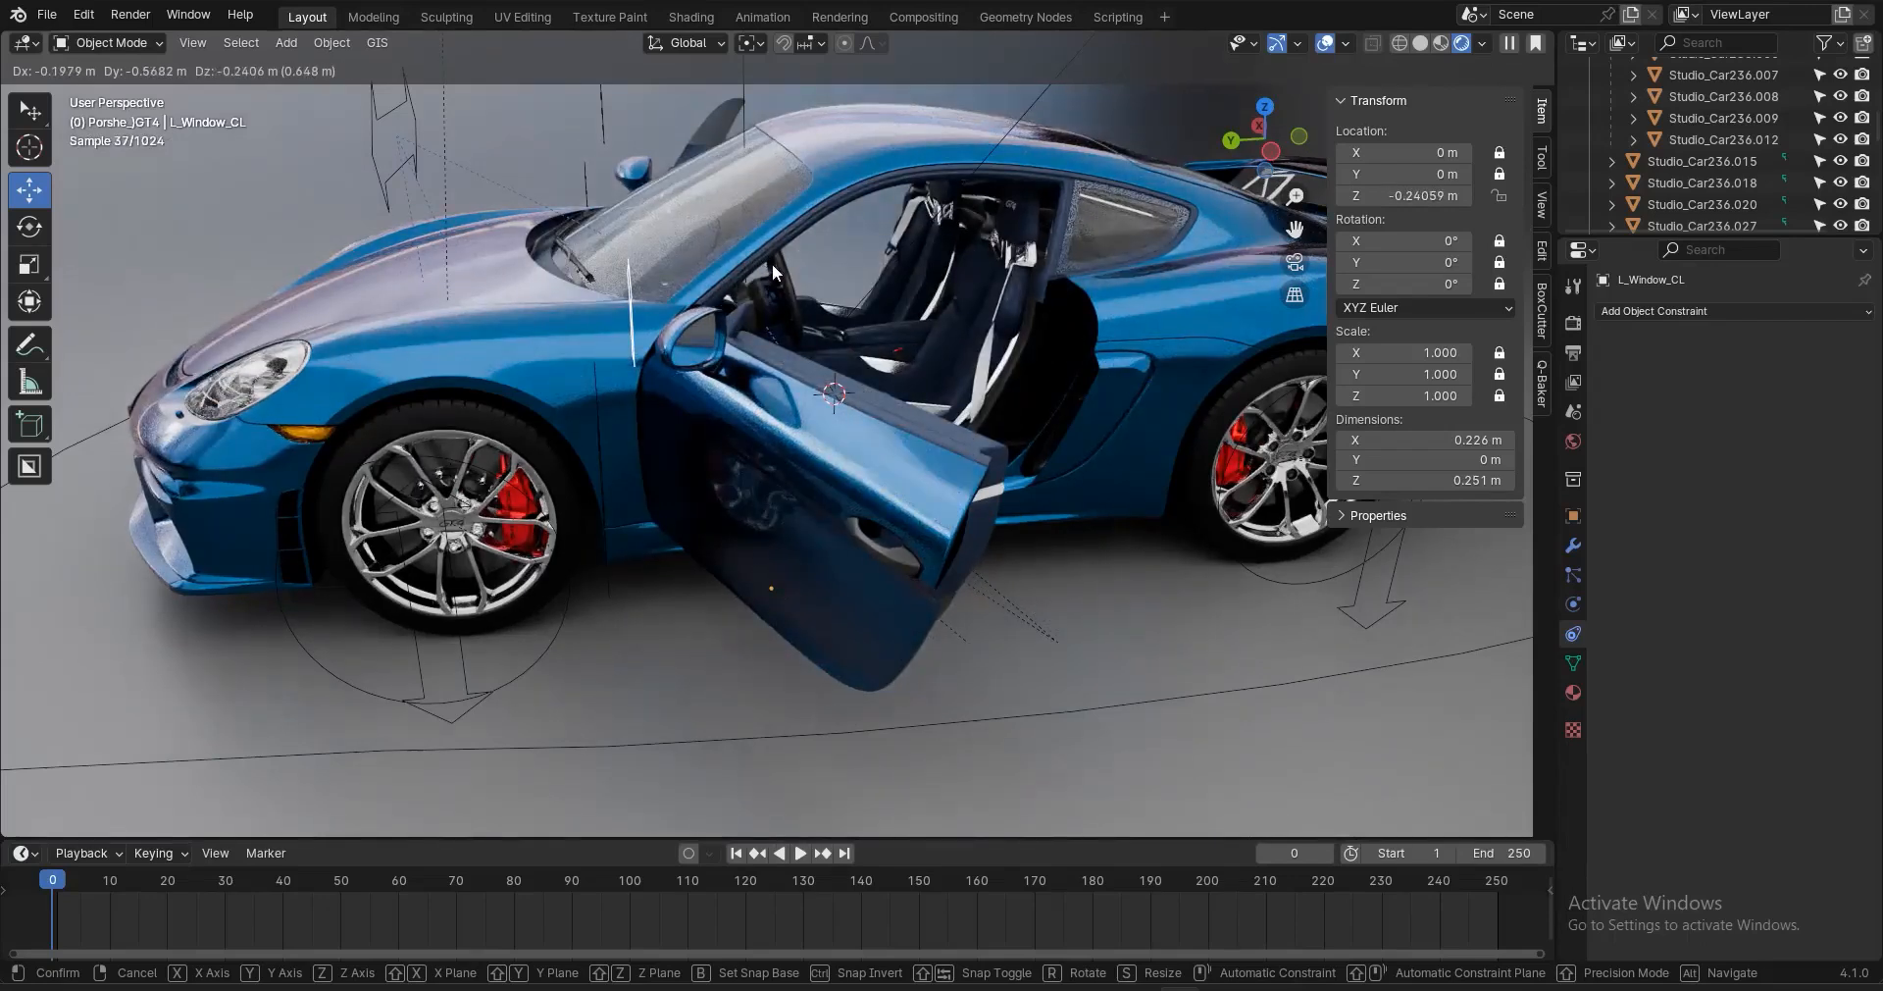
left_click(773, 263)
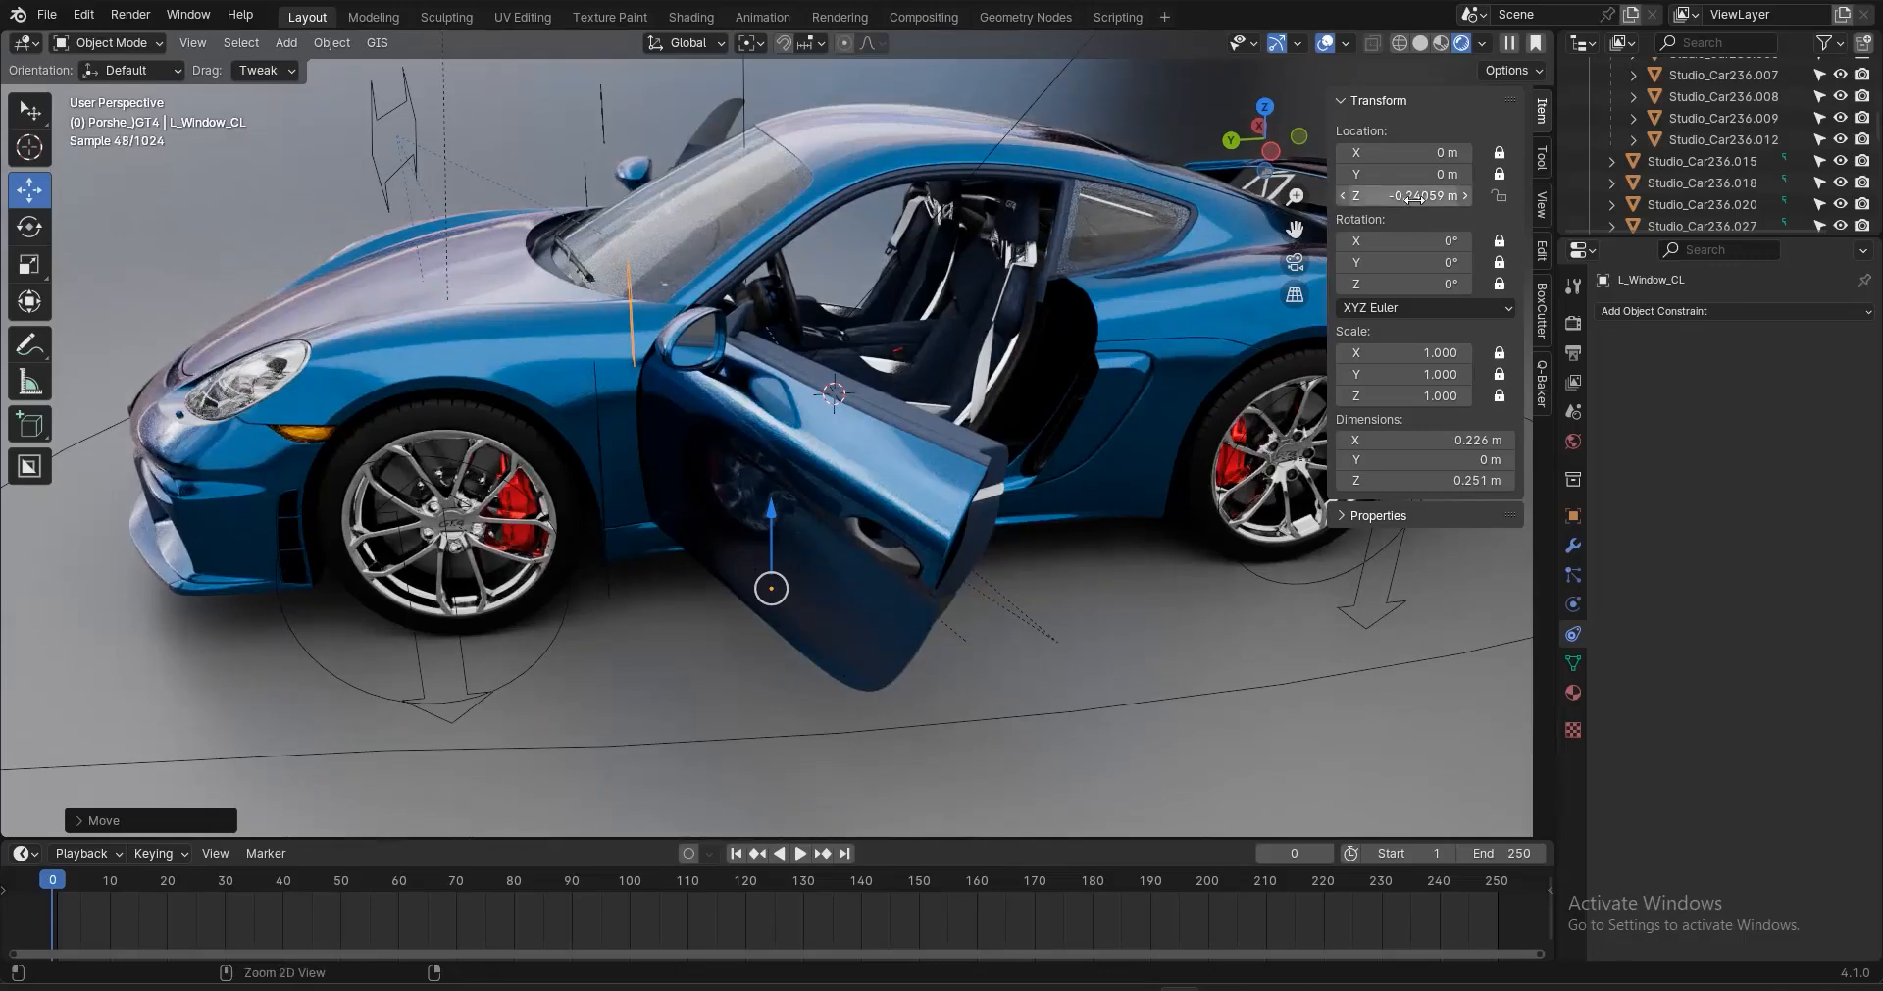
key("ctrl+z")
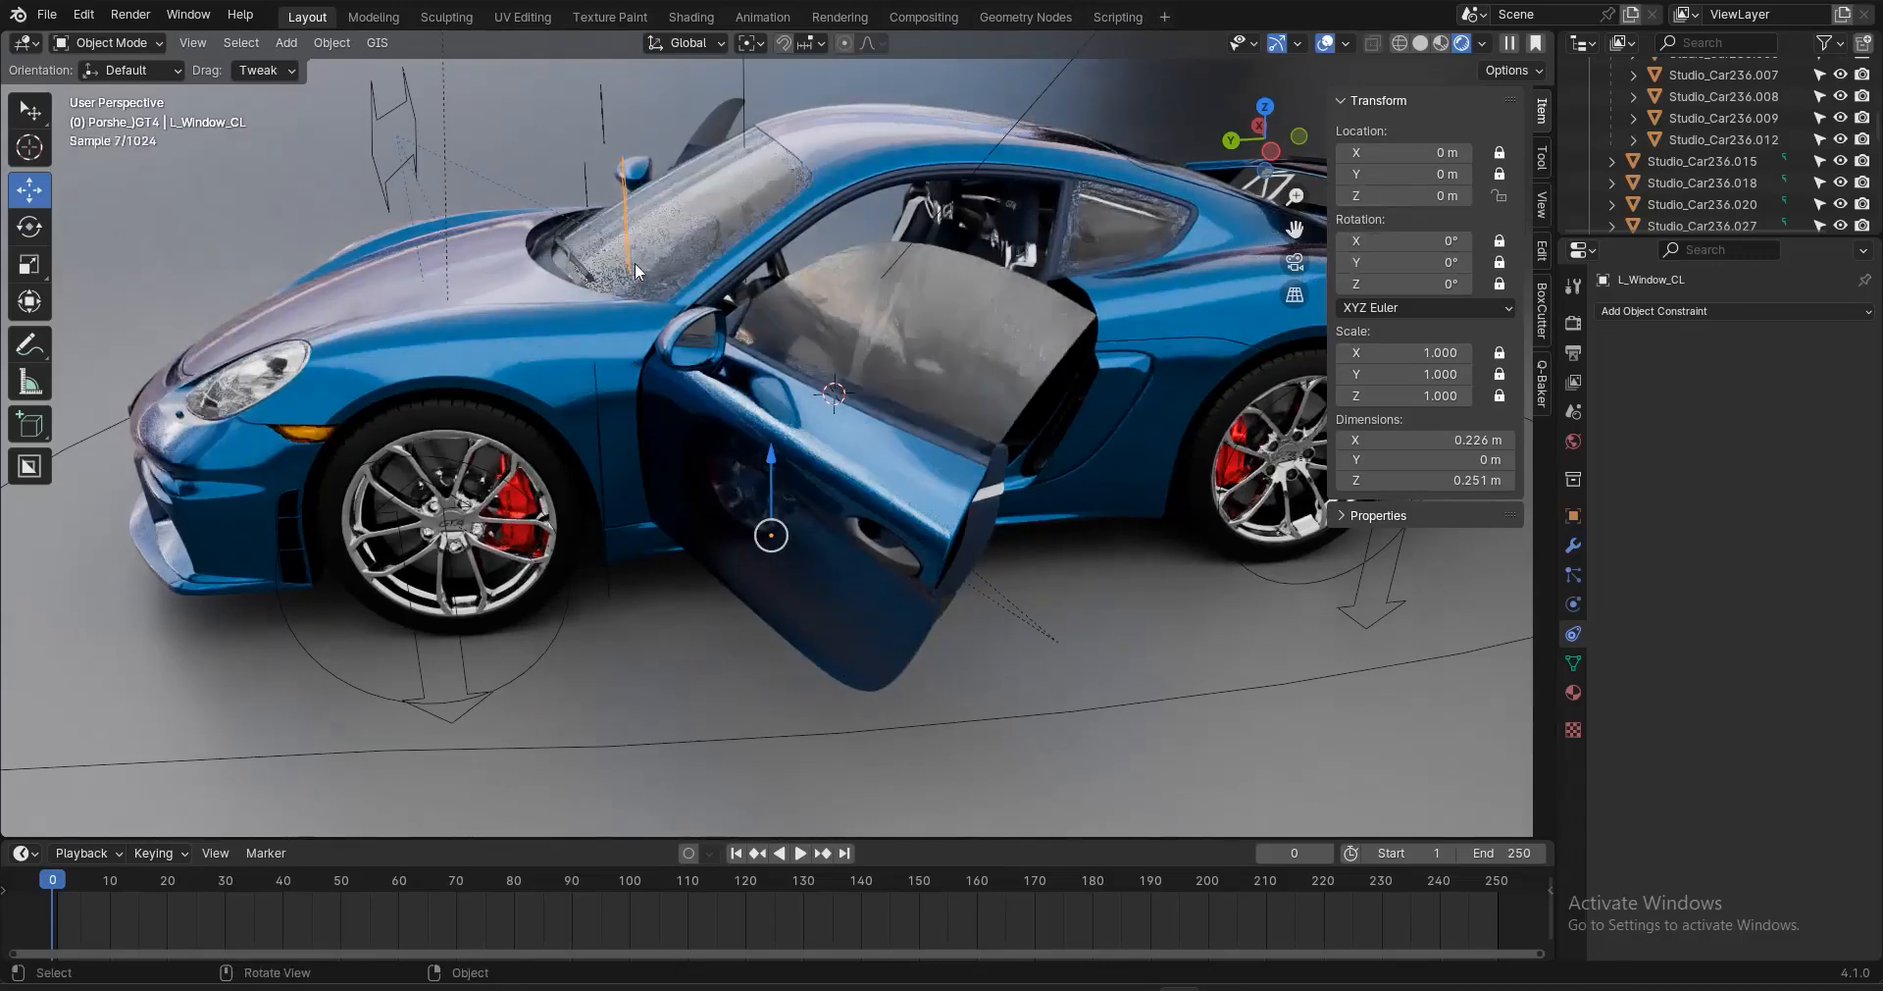
Add a Limit Location constraint to the left window arrow controller, enabling minimum Z at -0.24 m and maximum Z at 0 m
left_click(1675, 311)
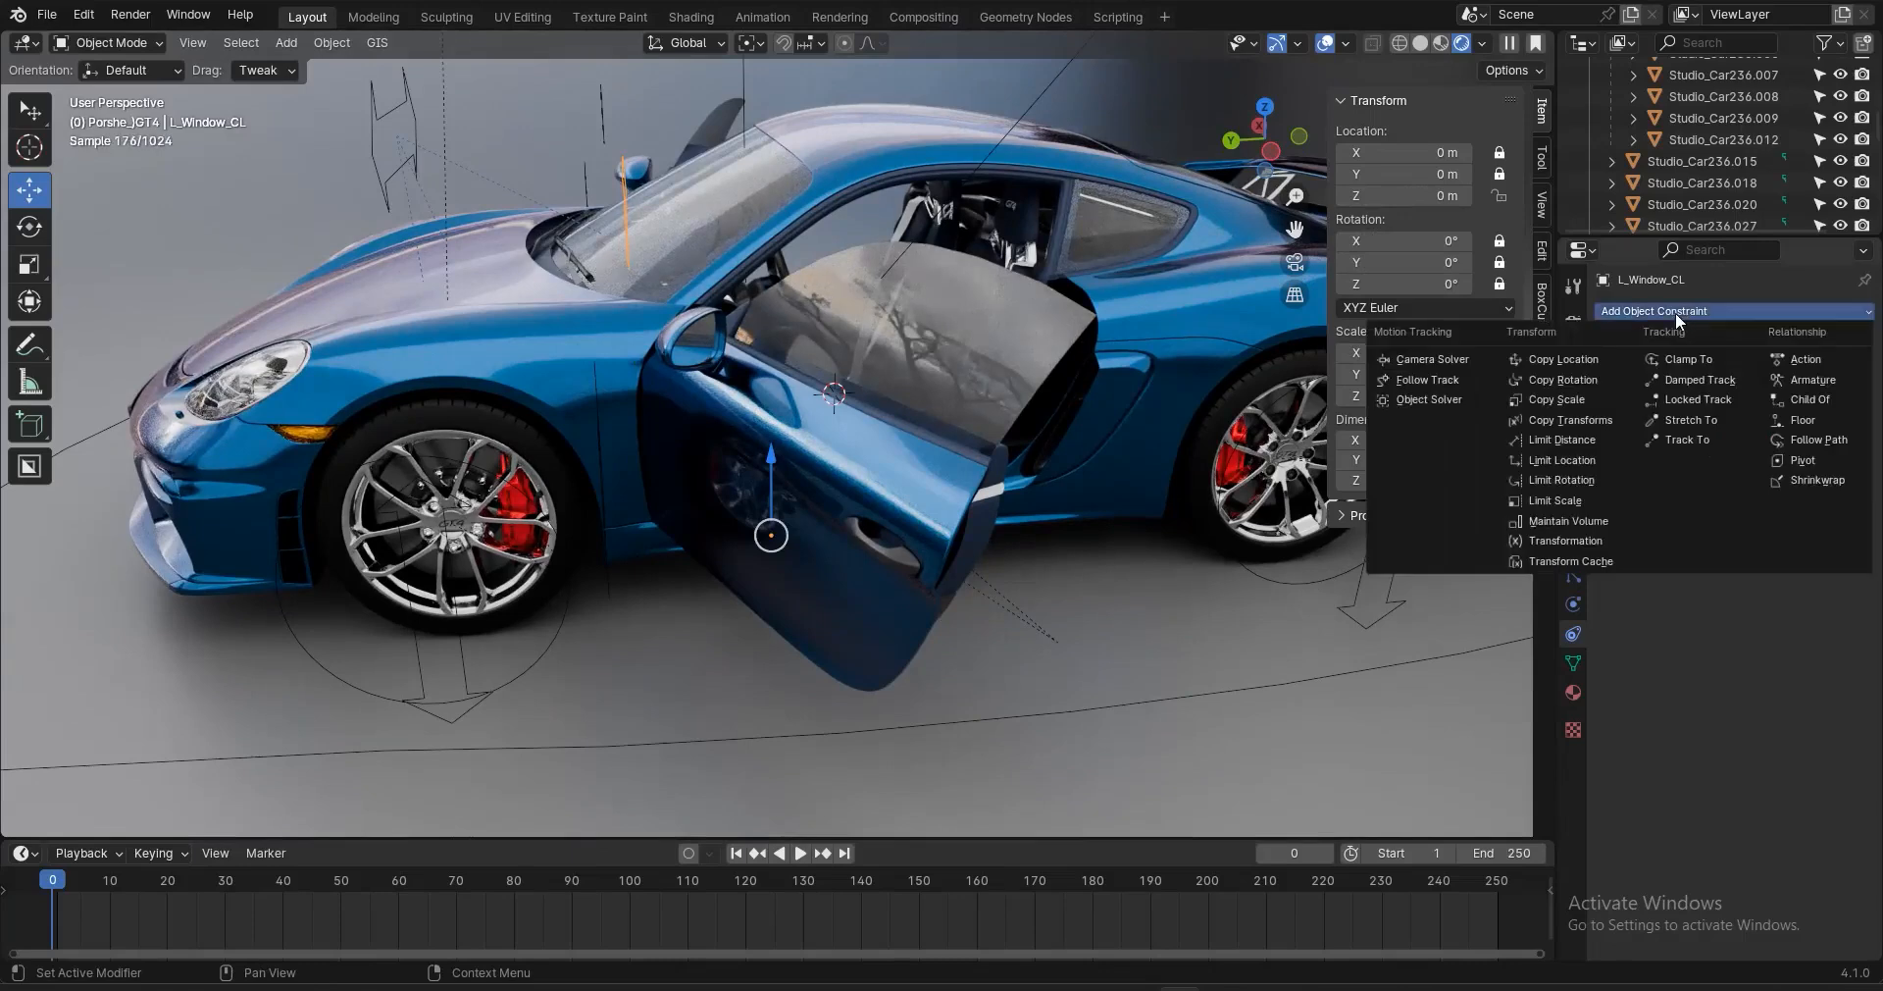
left_click(1564, 458)
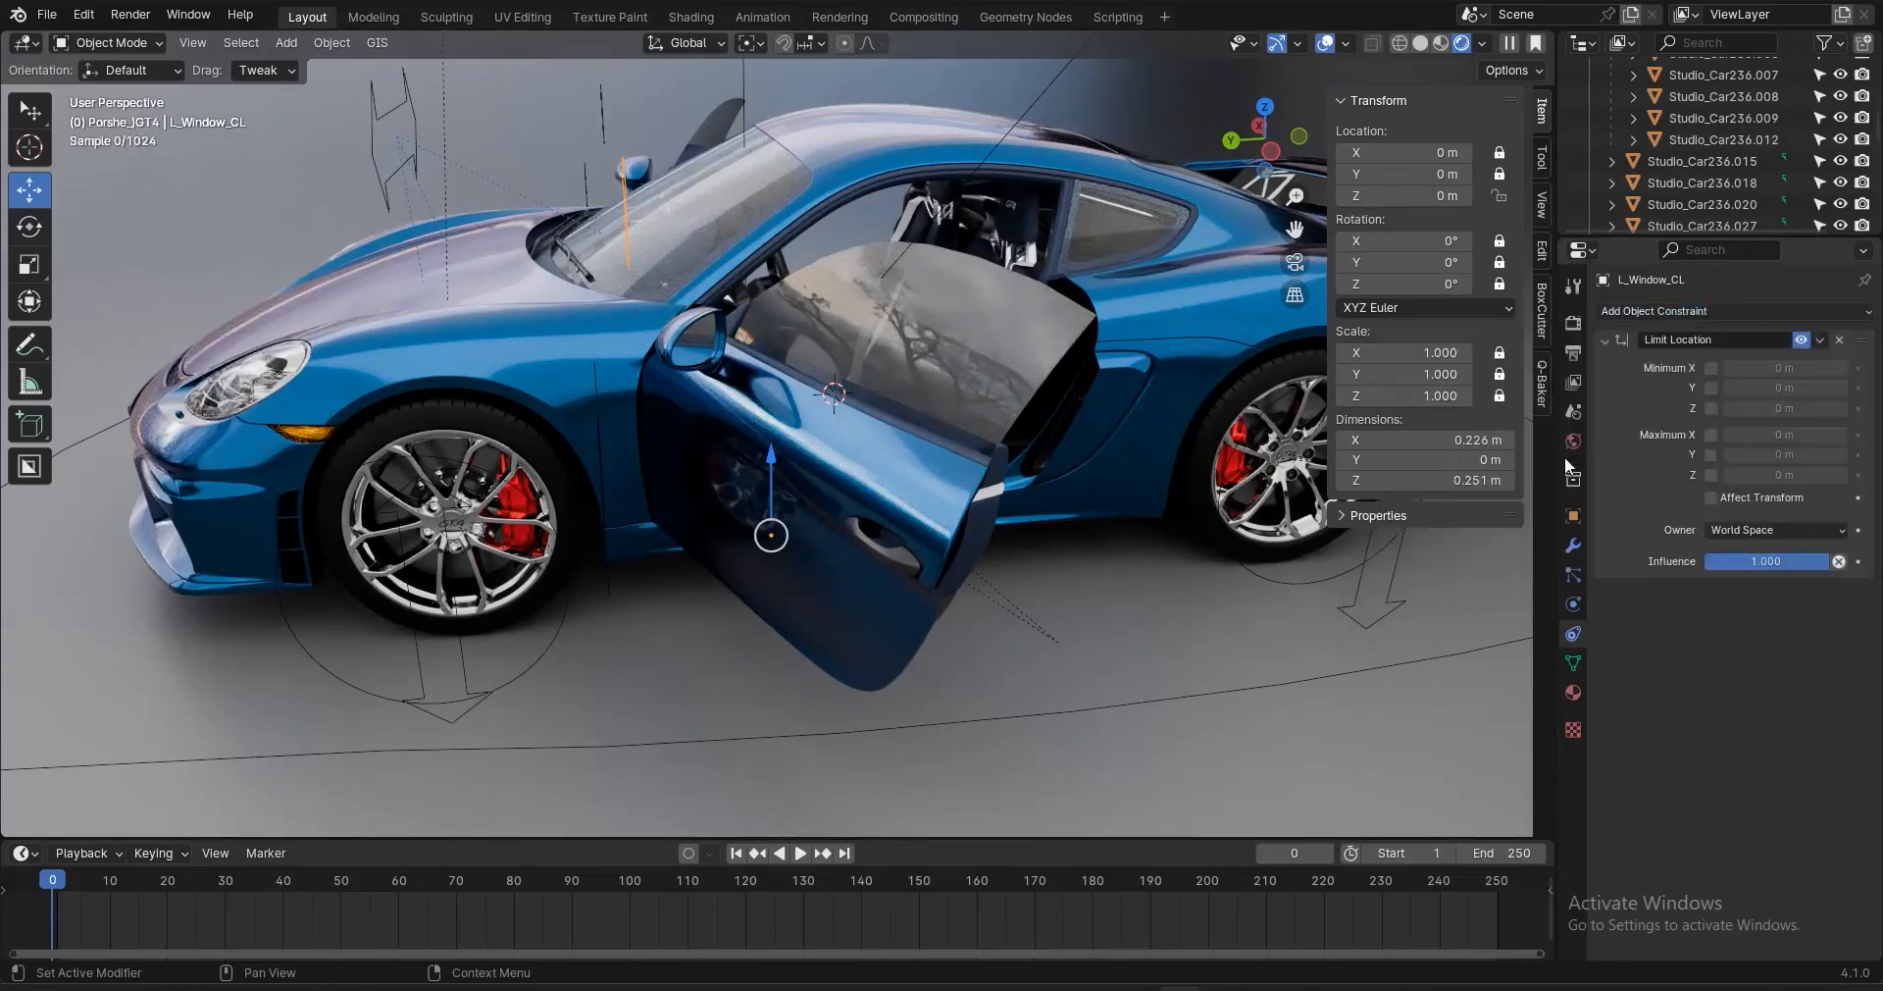
left_click(1711, 408)
left_click(1711, 475)
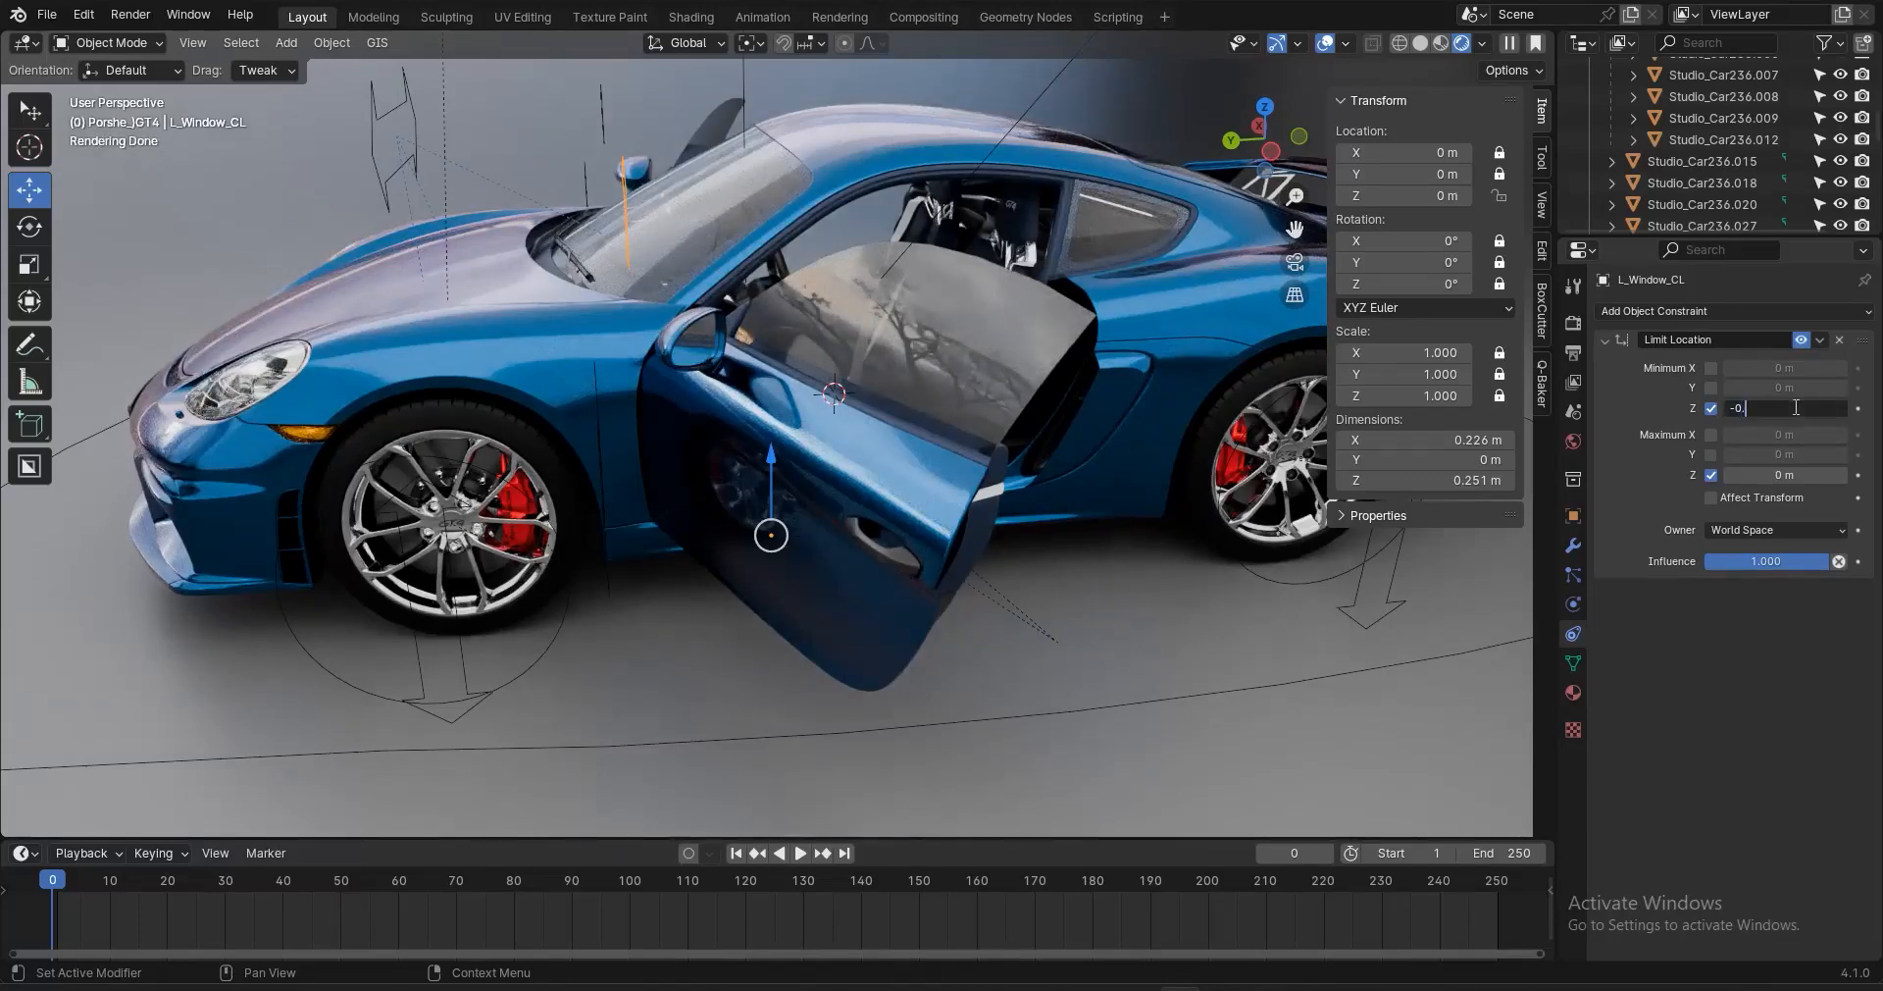
key("Return")
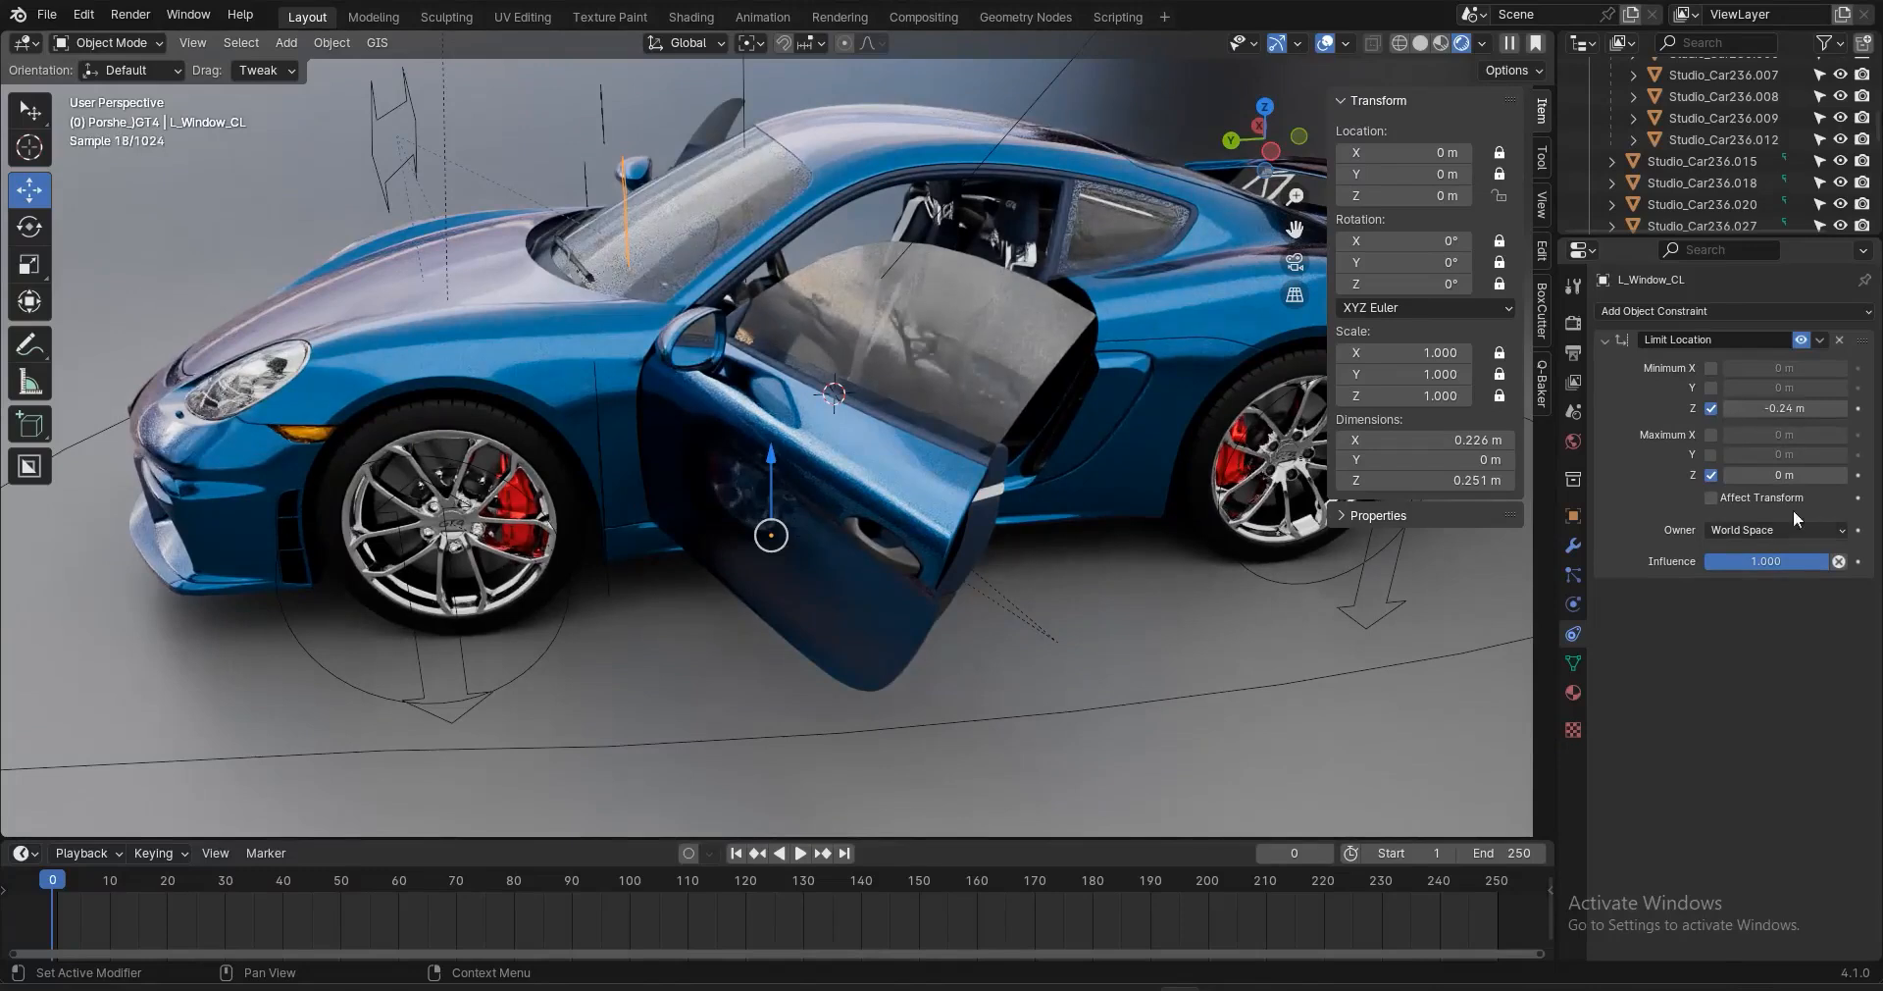
Test the left door glass by moving its window arrow controller up and down from several viewpoints
key("g")
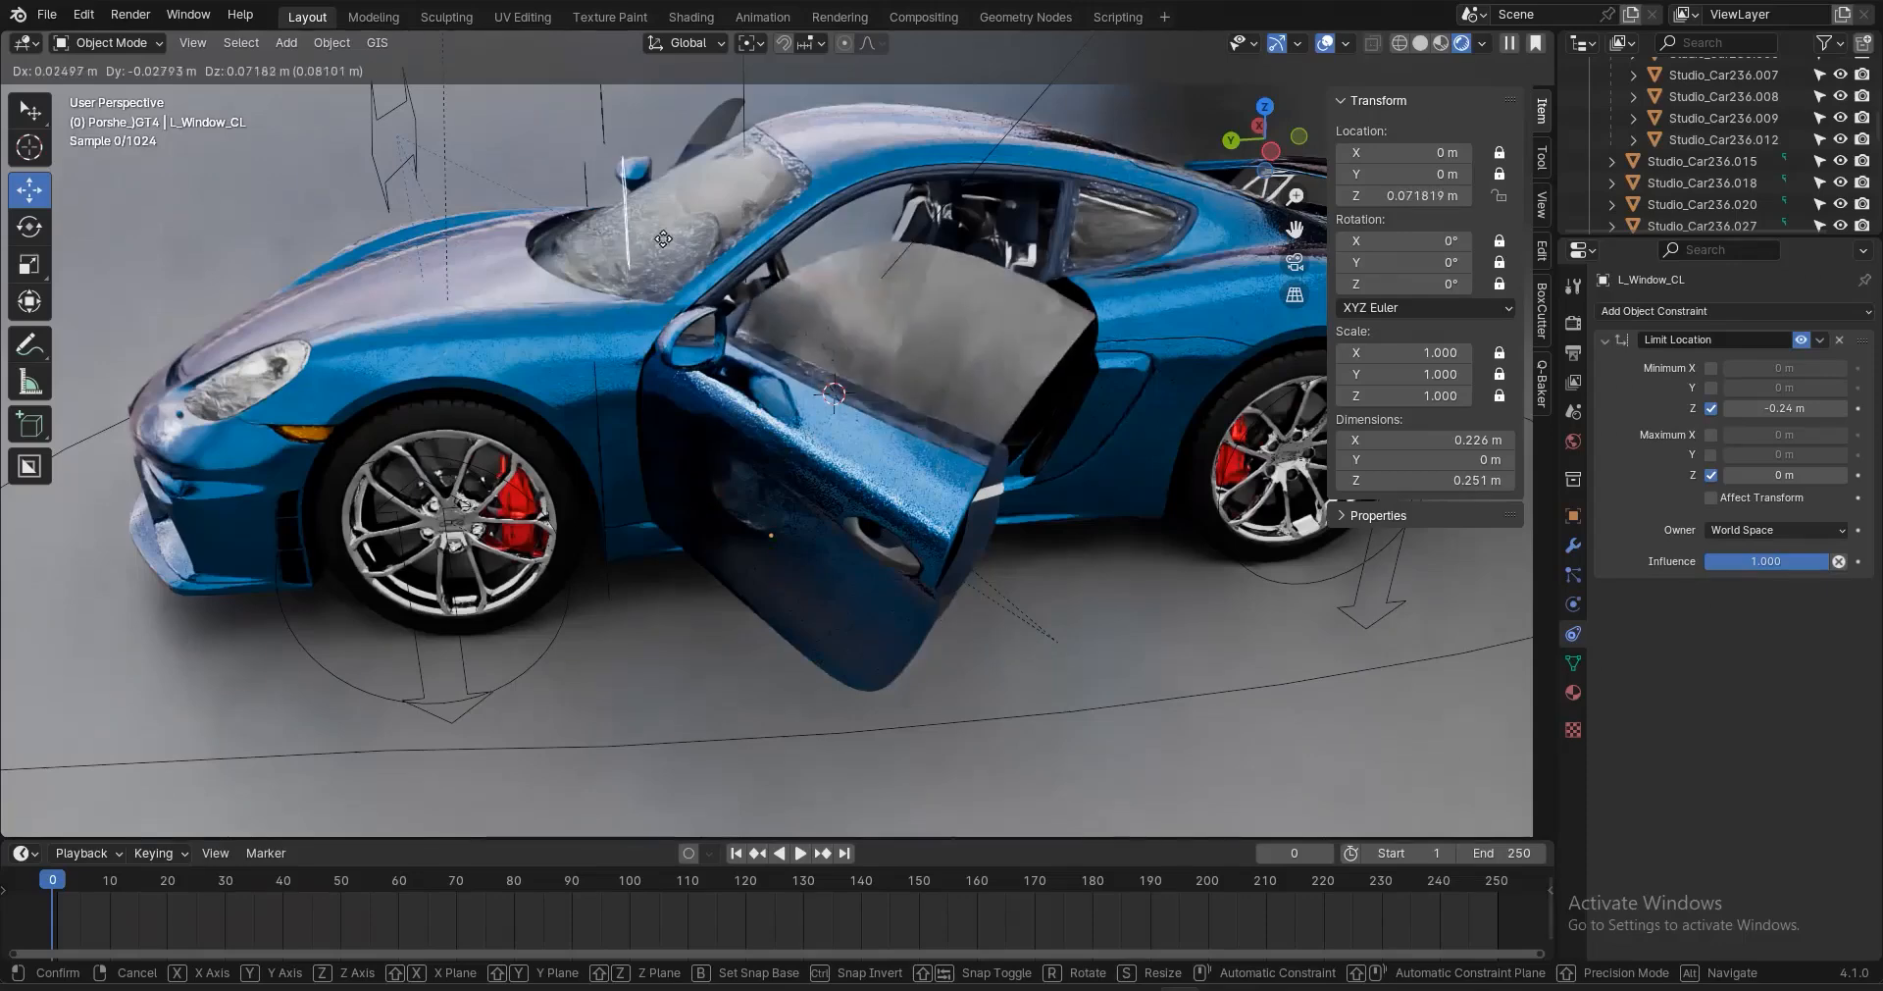
left_click(659, 336)
middle_click_drag(955, 522, 782, 449)
key("g")
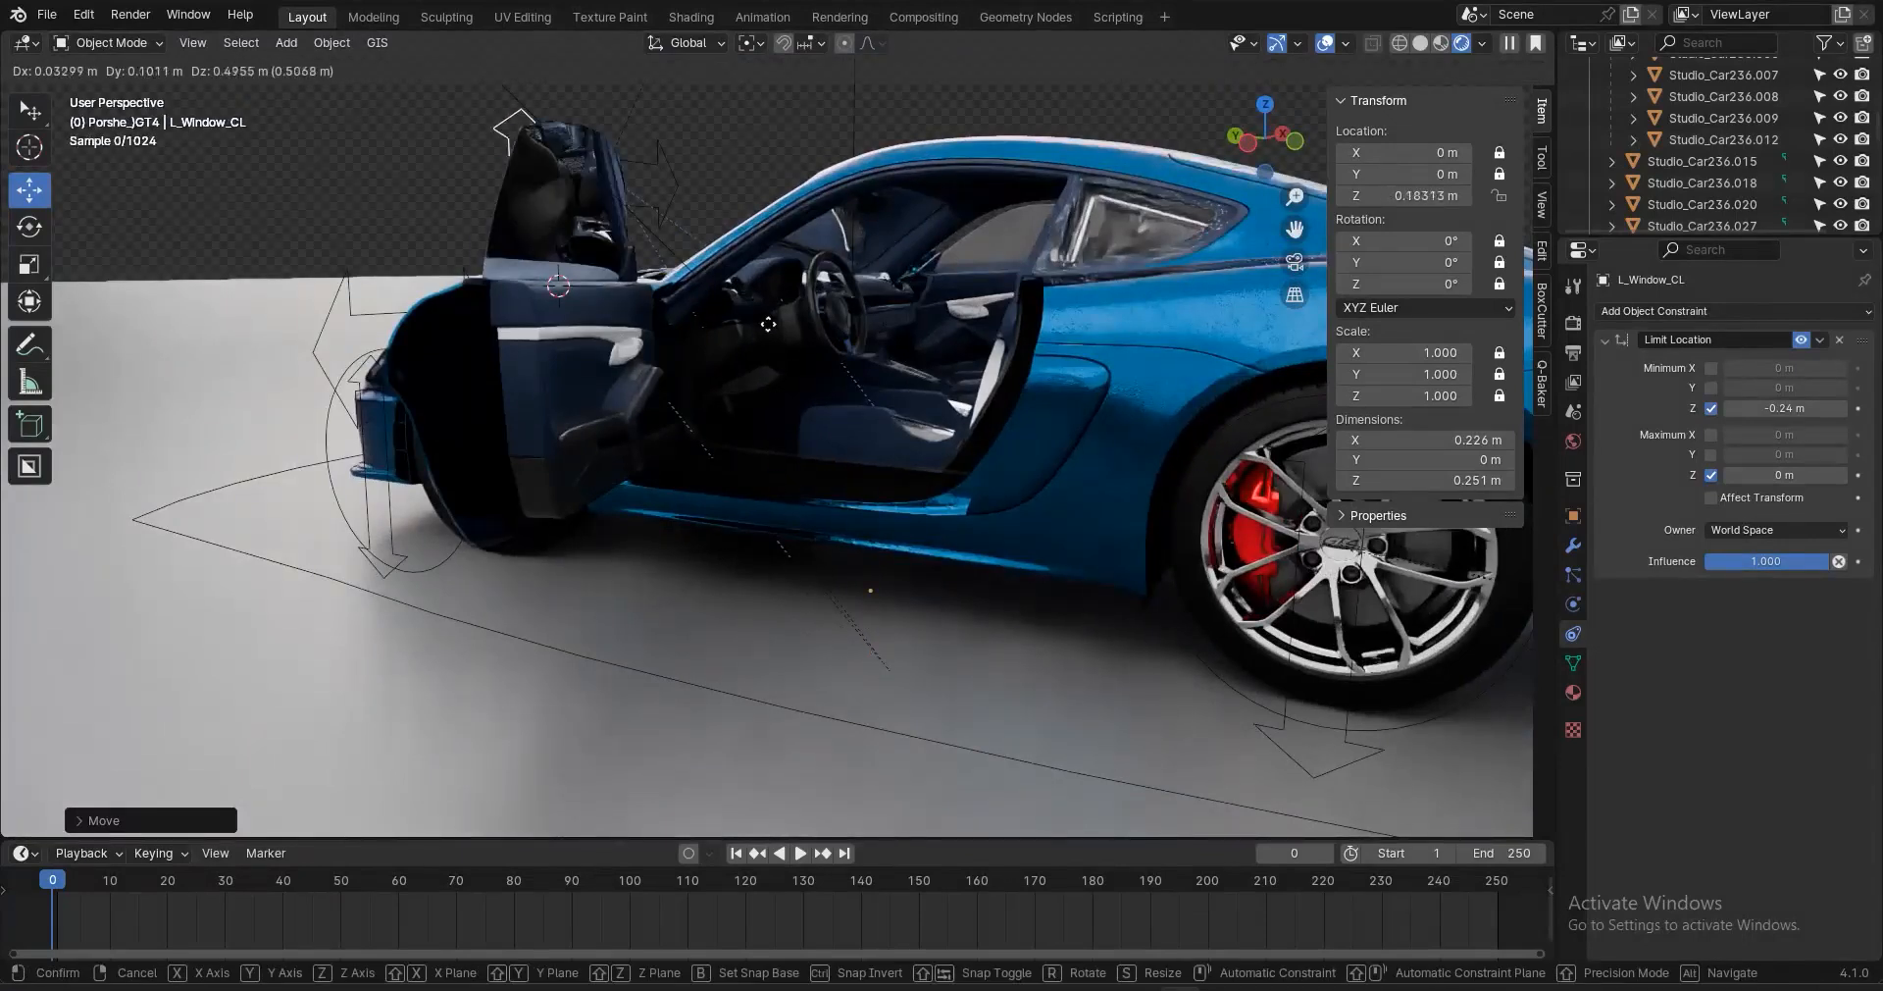
left_click(763, 520)
middle_click_drag(469, 345, 690, 445)
key("g")
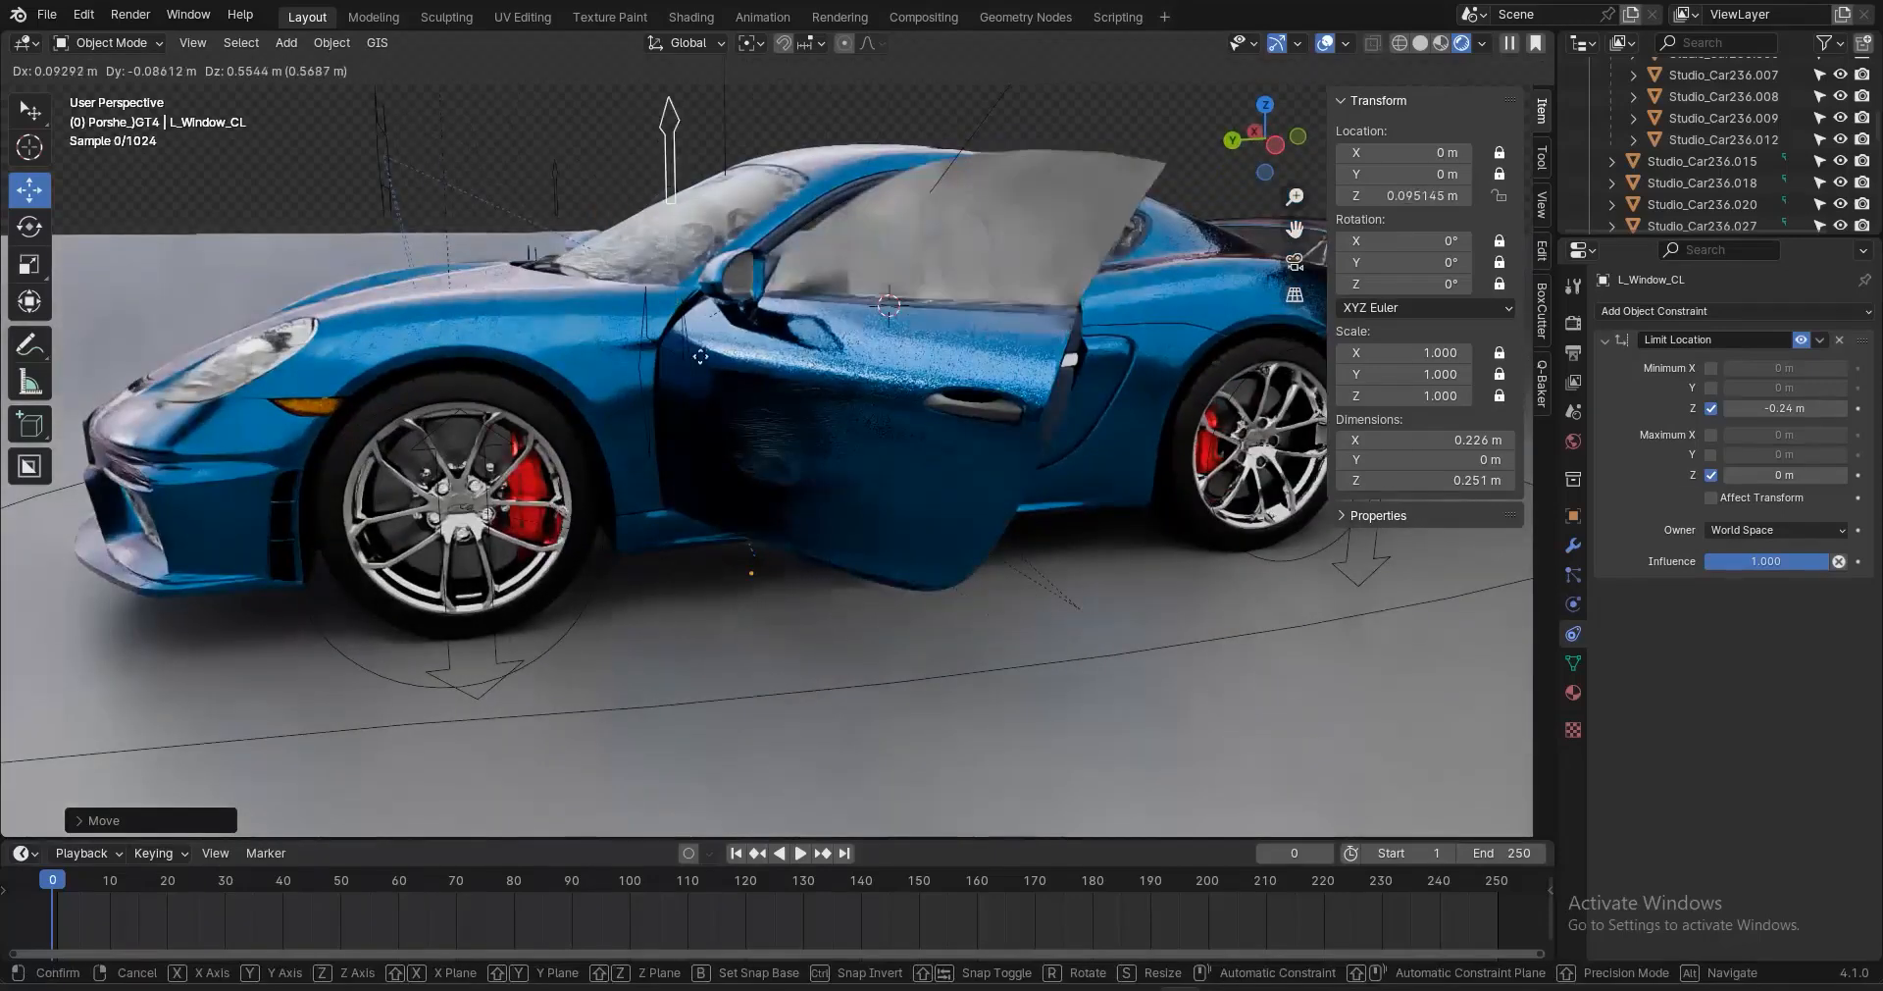
left_click(722, 320)
middle_click_drag(722, 320, 838, 455)
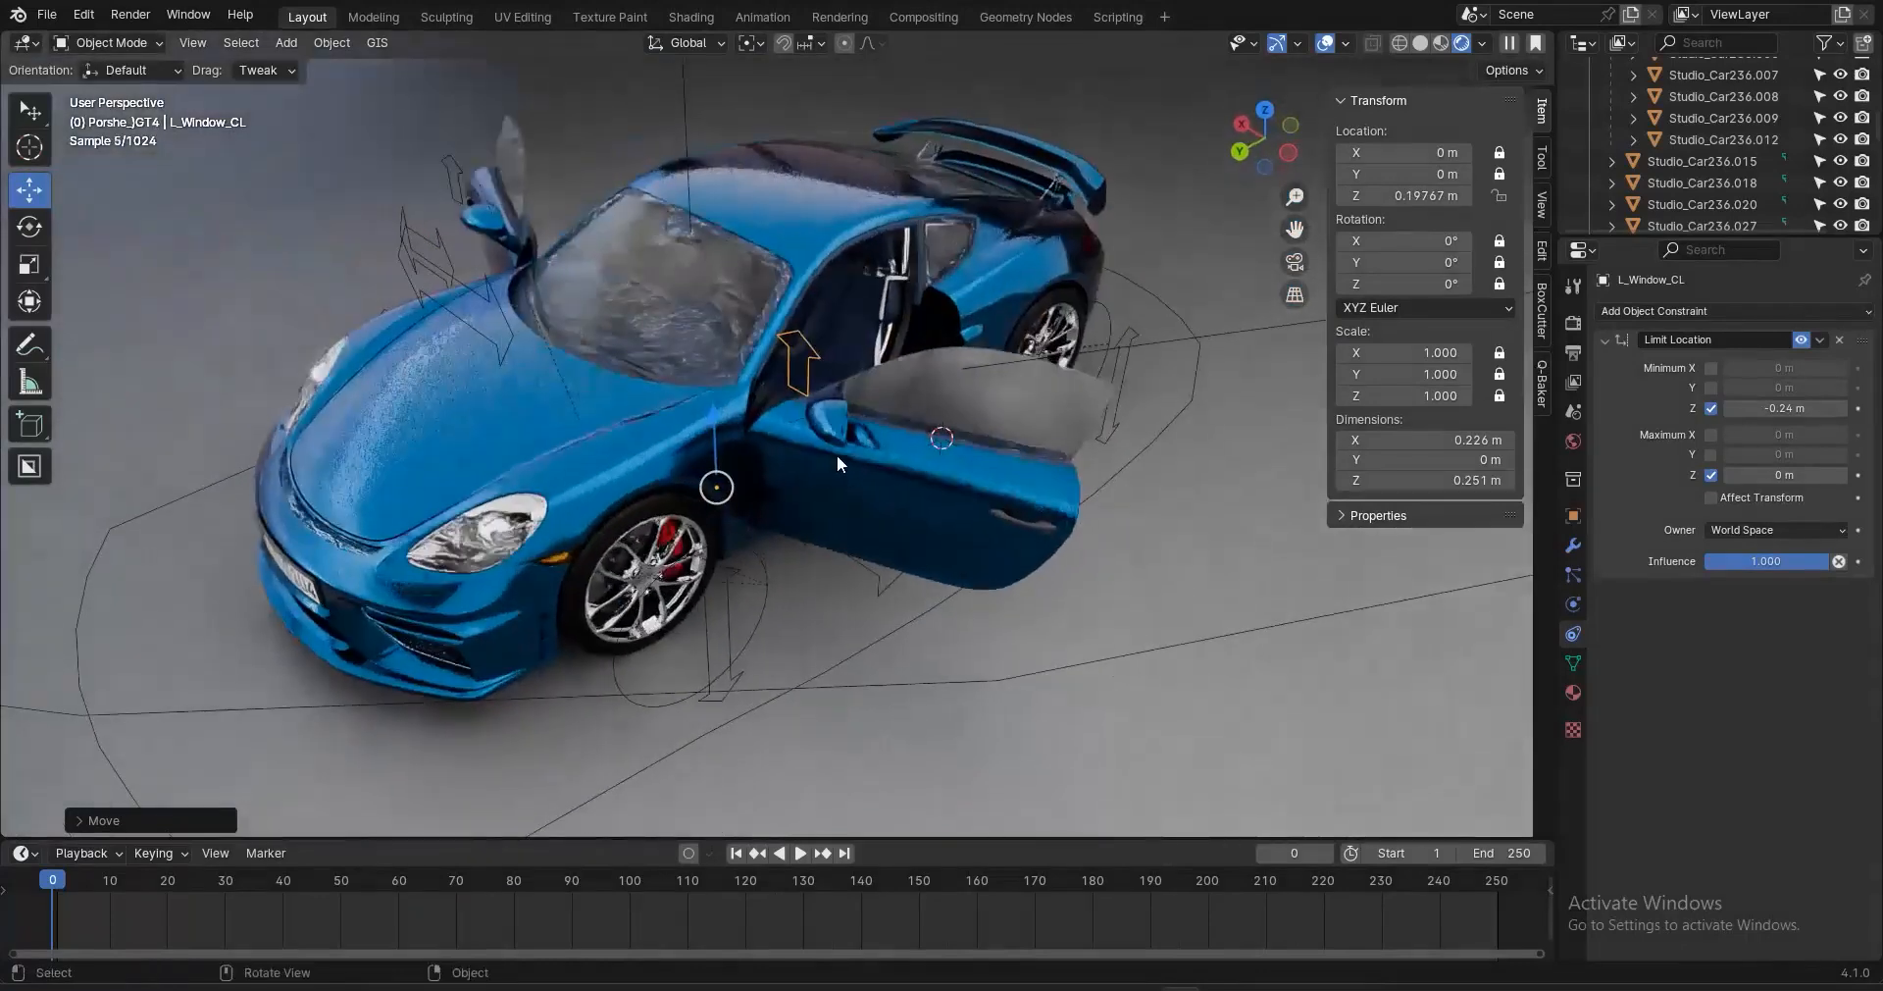
Test-move the left door arrow controller to about -0.138 m along X, and reposition the window arrow controller
left_click(854, 515)
key("g")
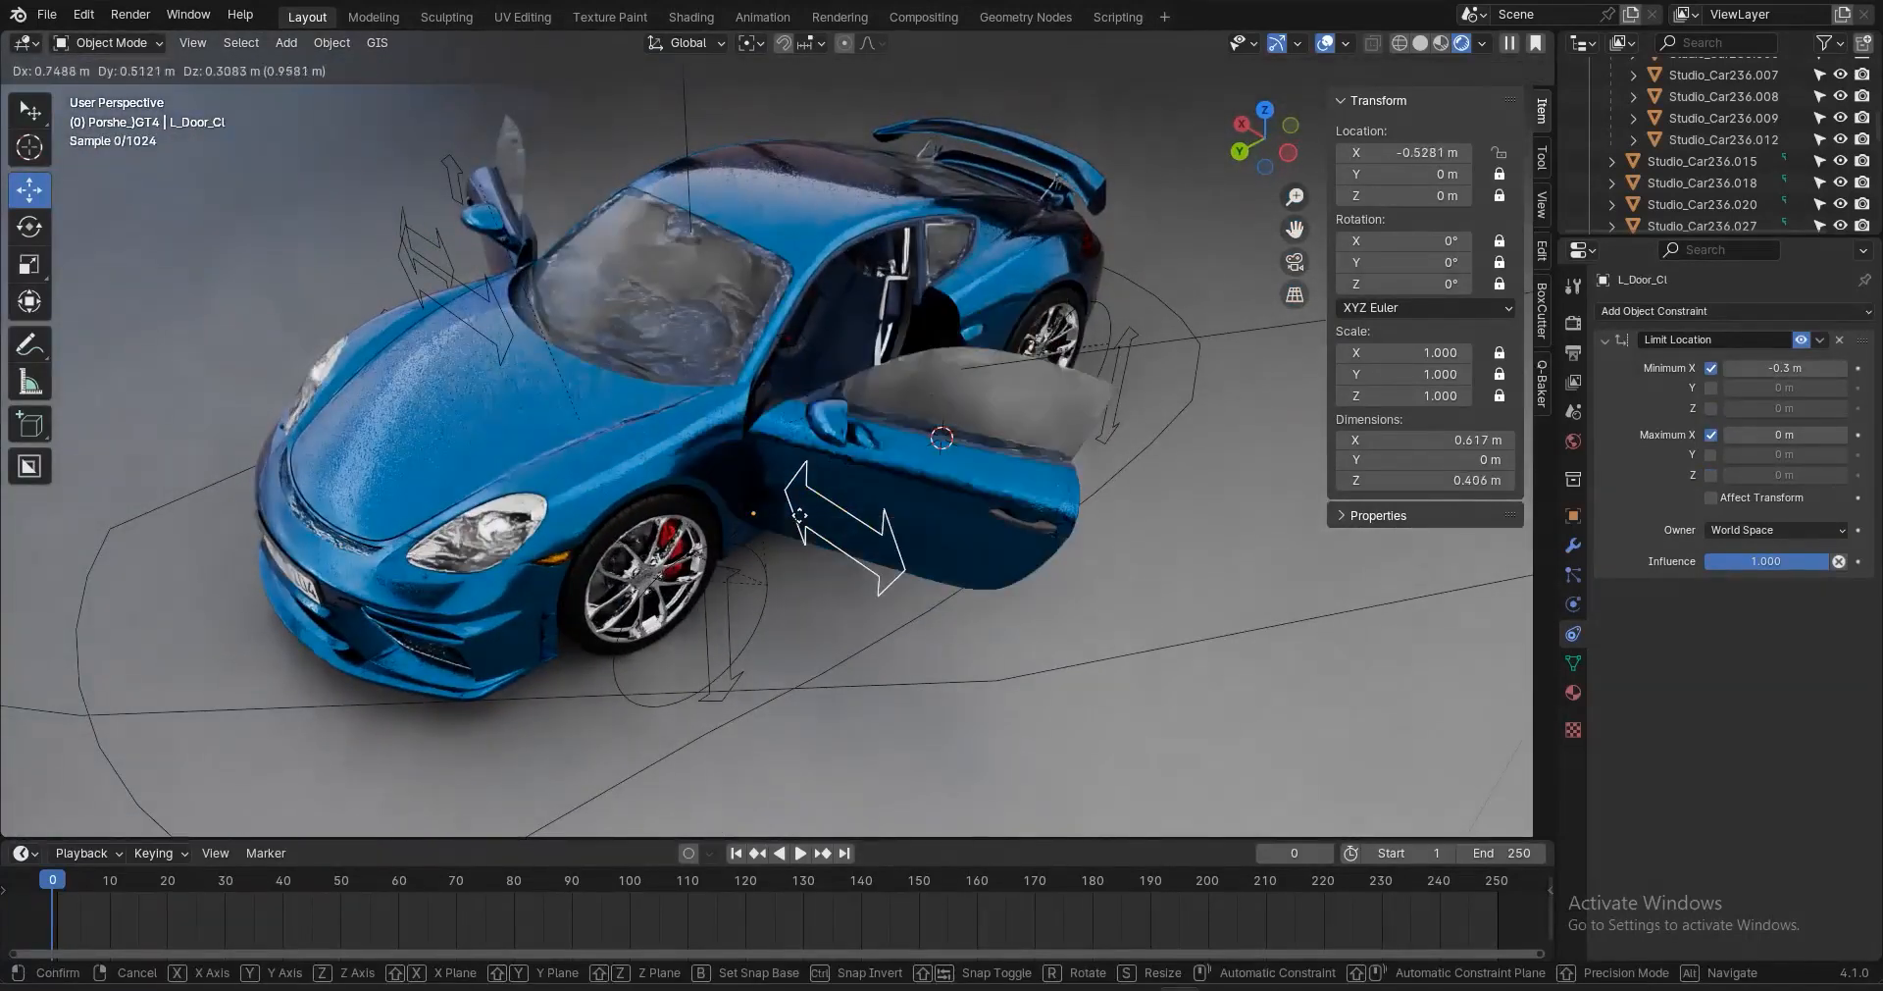
left_click(730, 410)
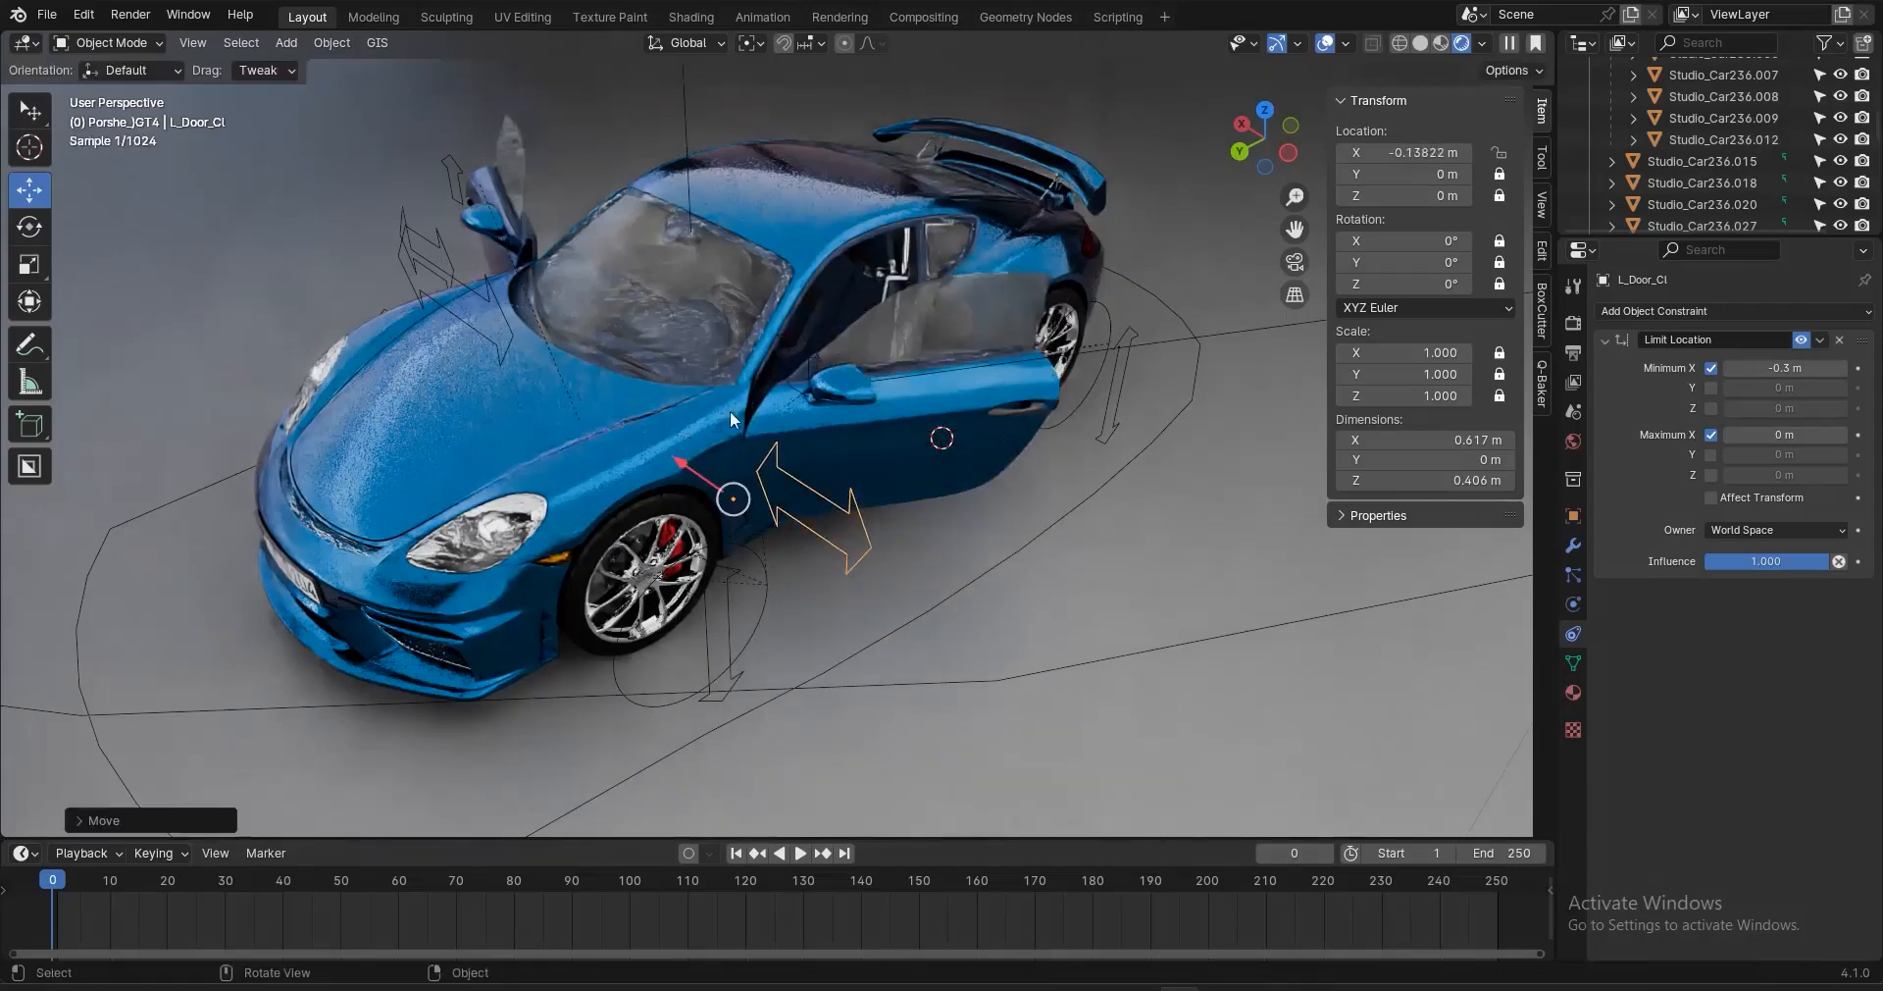
left_click(798, 349)
key("g")
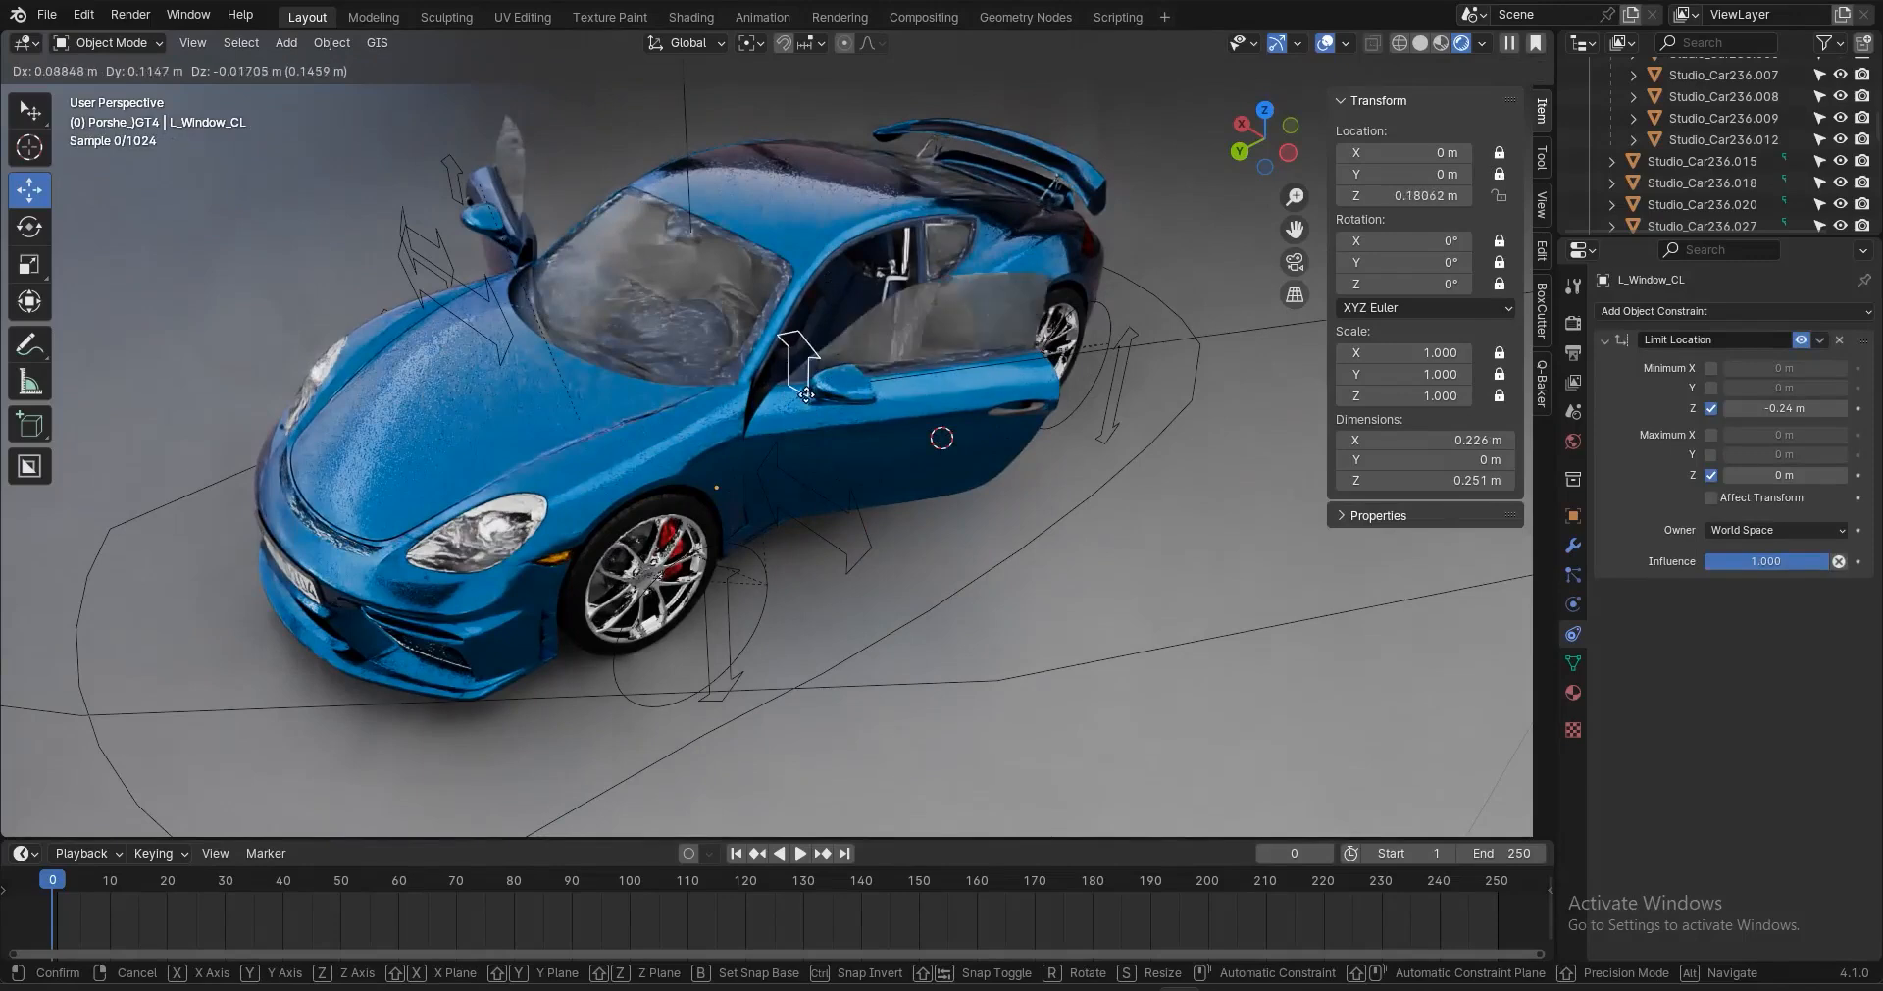
left_click(809, 405)
Test closing the left door with its arrow controller and lowering the window arrow controller to about -0.119 m along Z
left_click(830, 503)
key("g")
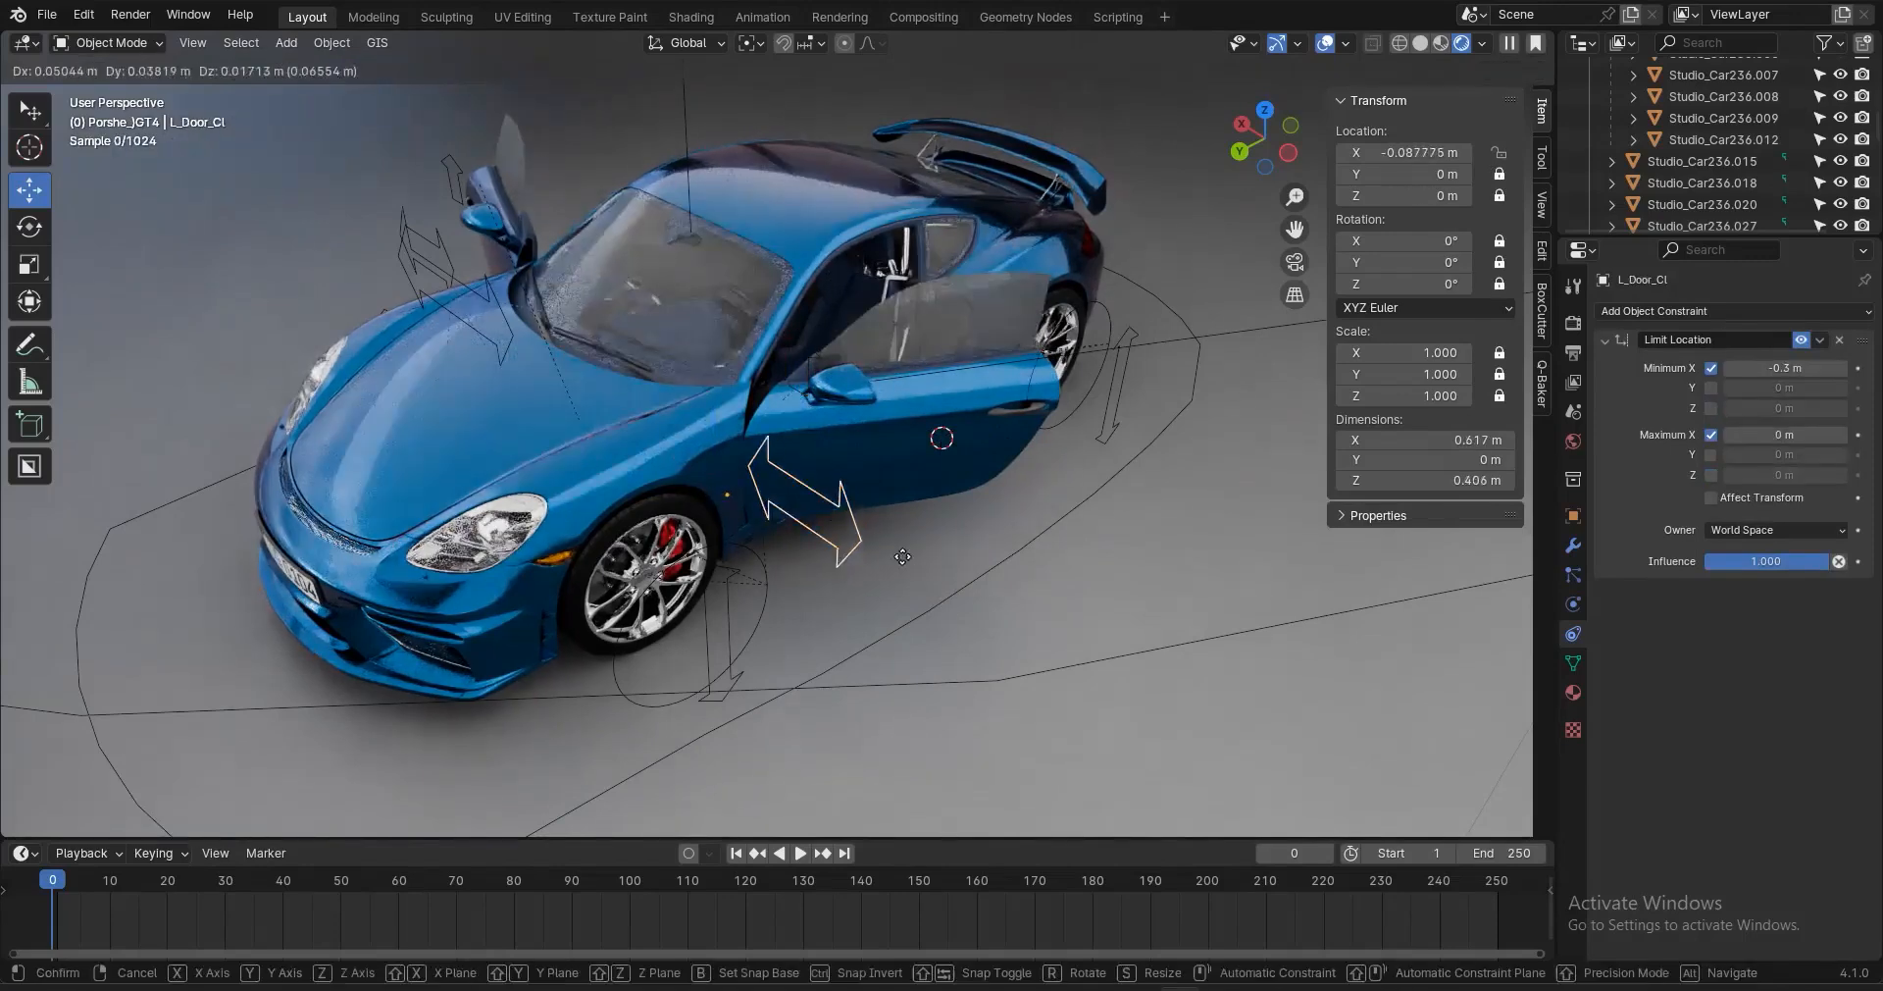
left_click(857, 520)
left_click(810, 369)
left_click(814, 355)
key("g")
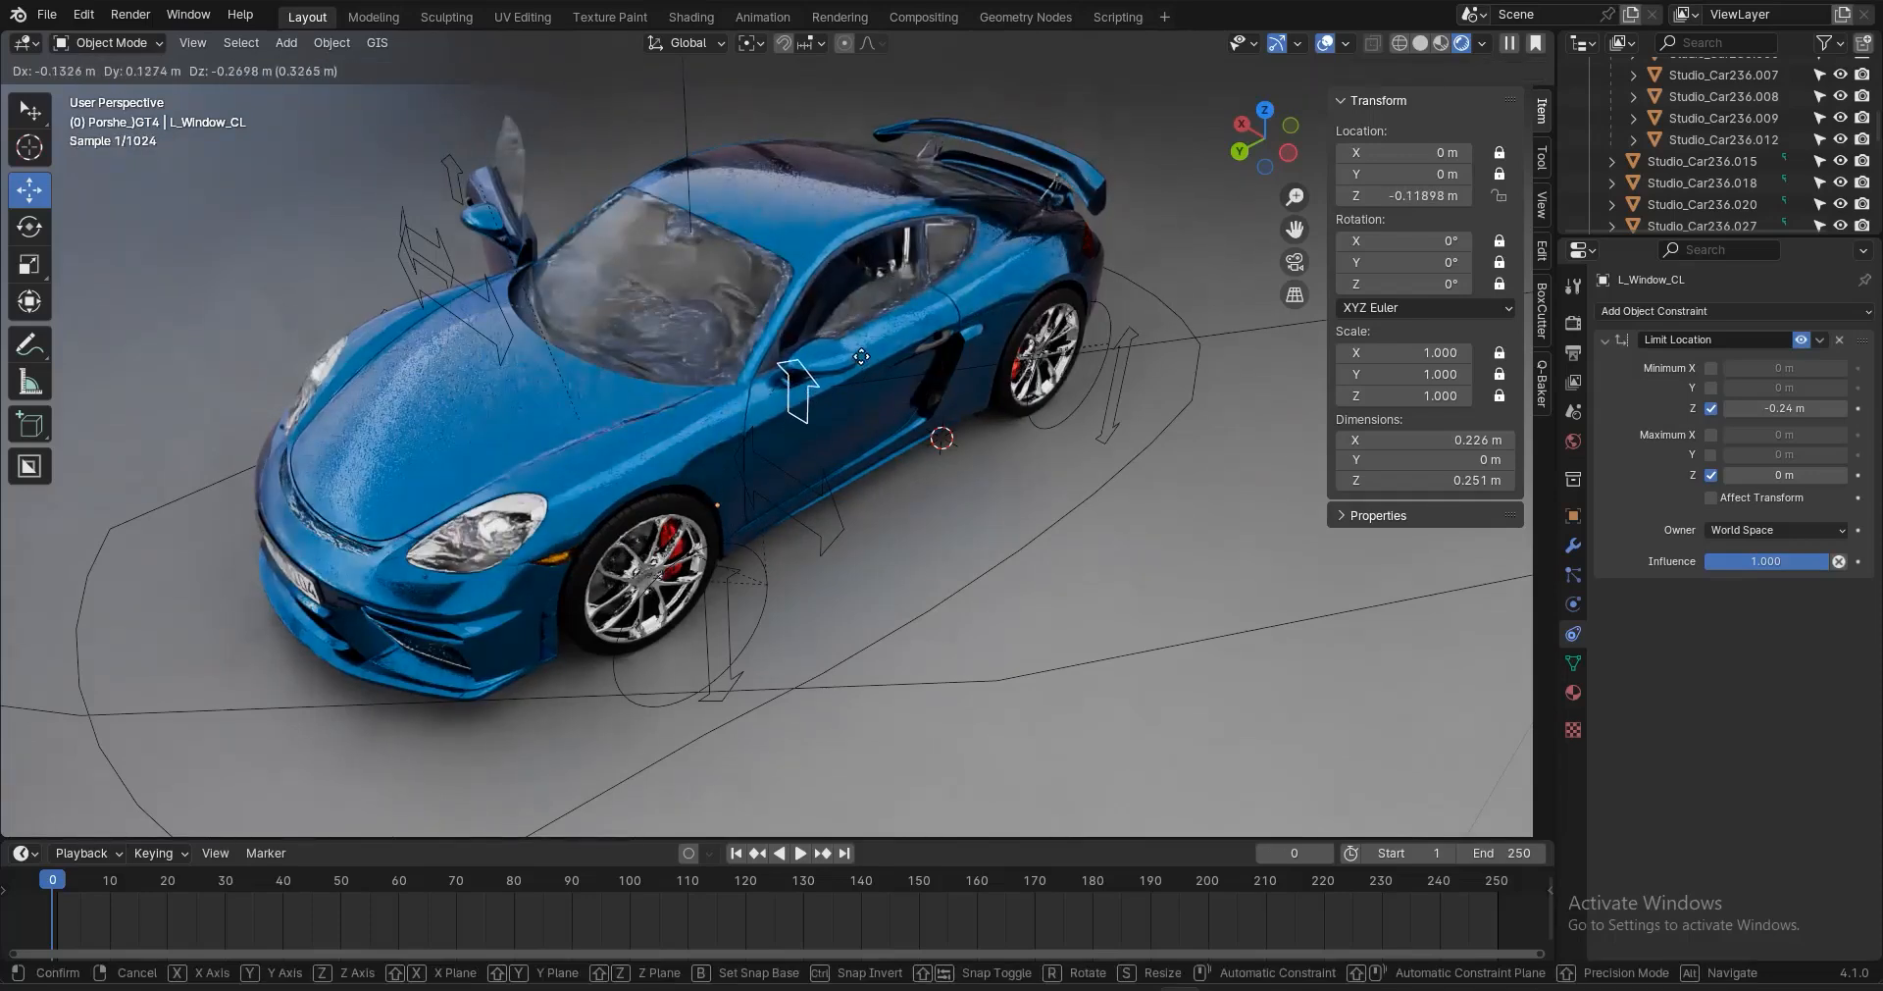
left_click(850, 501)
Test opening the left door to about -0.18 m along X, and try lowering the window arrow controller further
left_click(839, 518)
key("g")
right_click(951, 667)
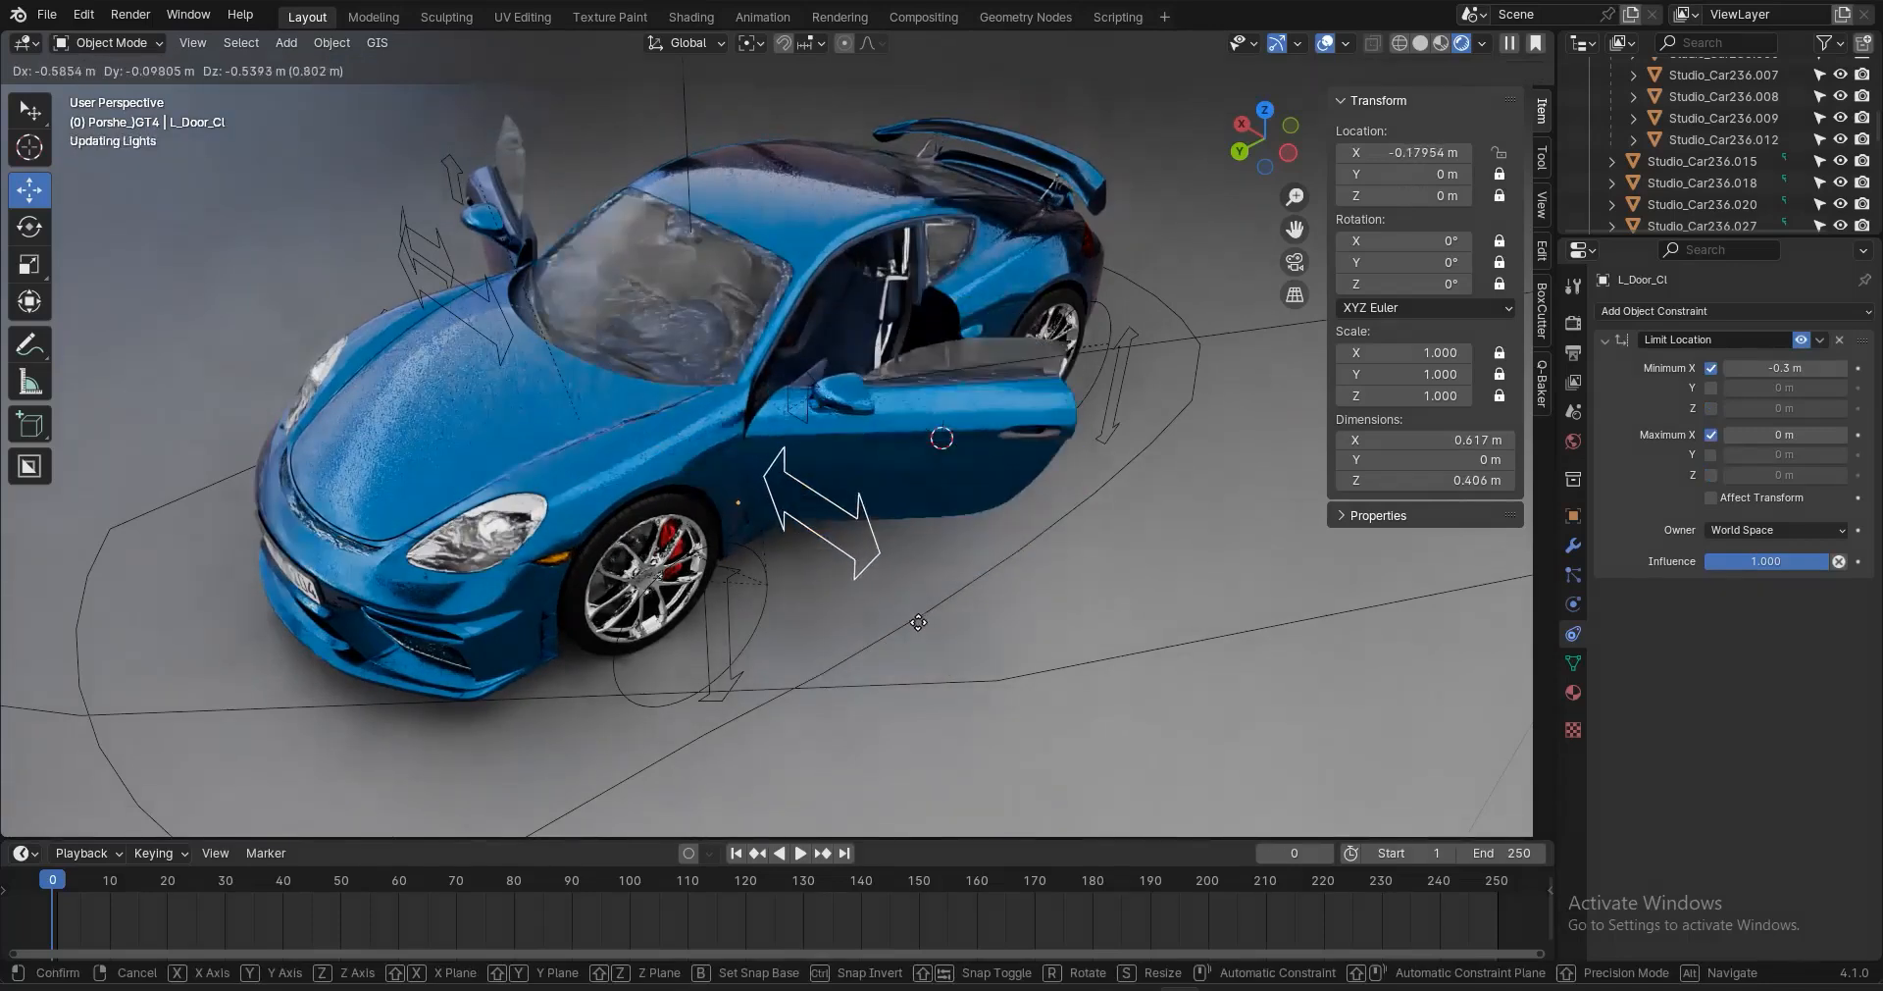
left_click(802, 415)
key("g")
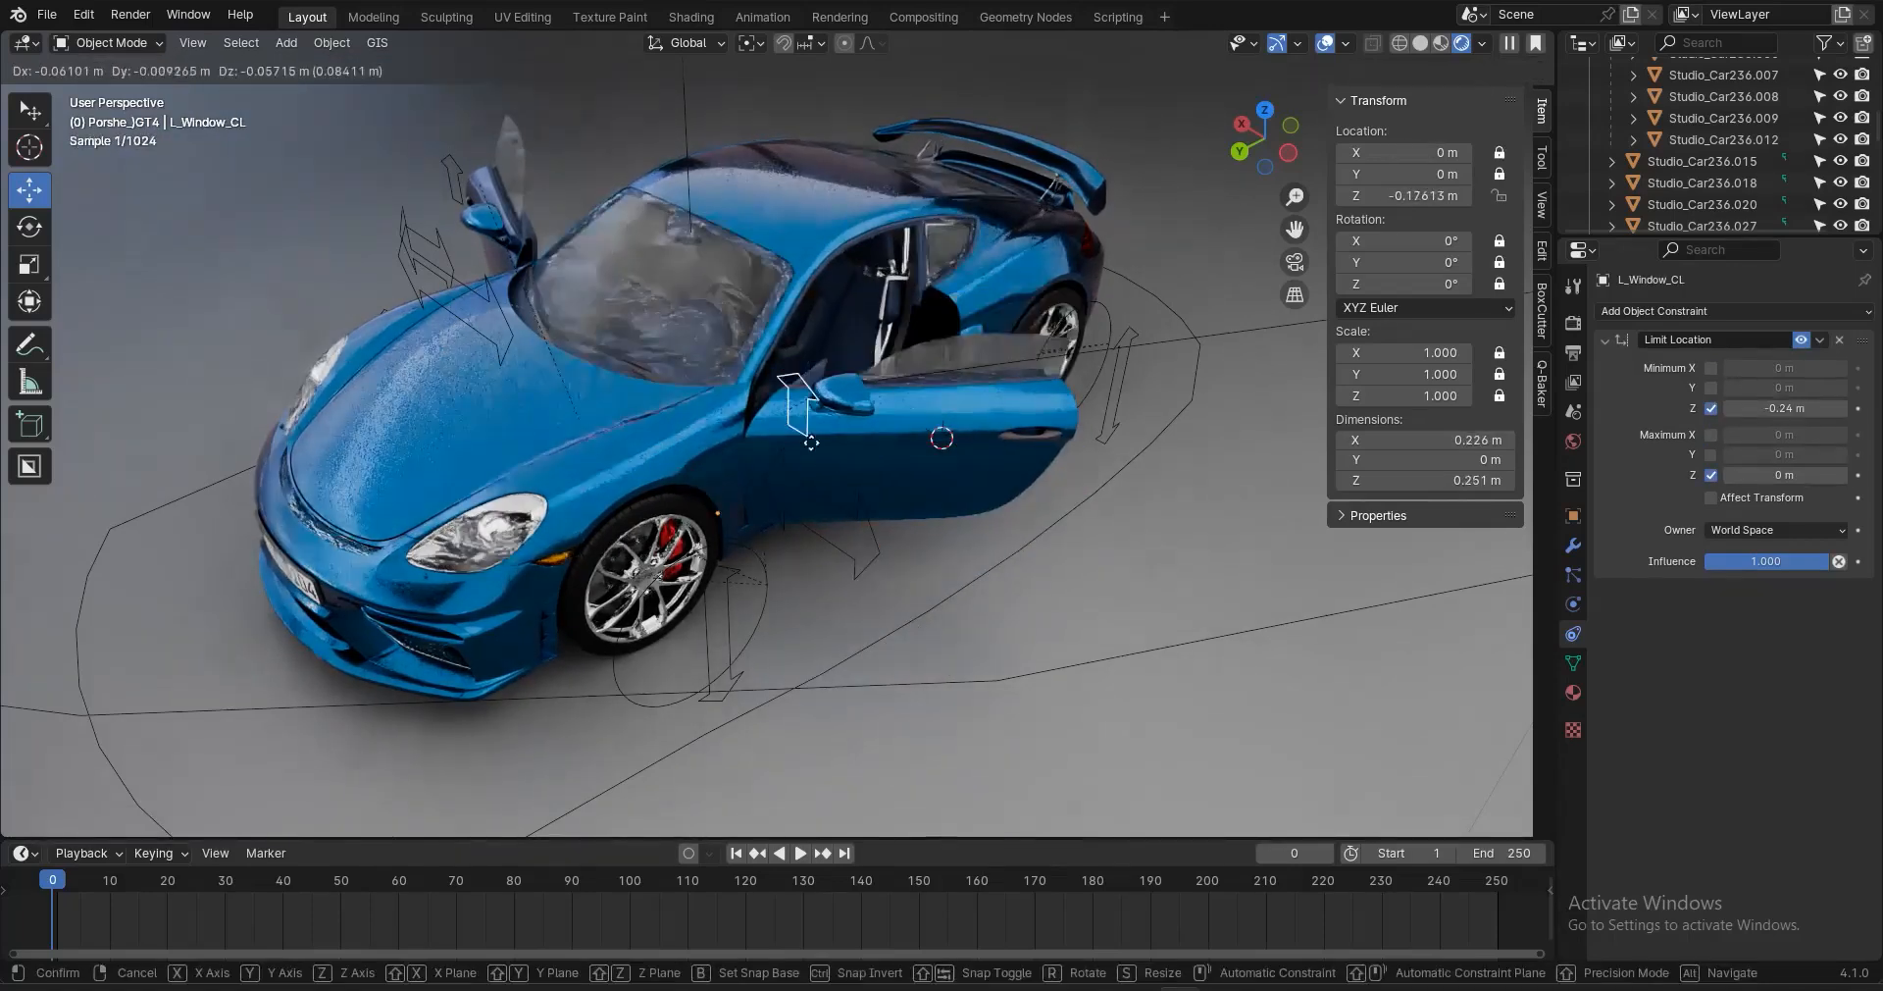
right_click(844, 623)
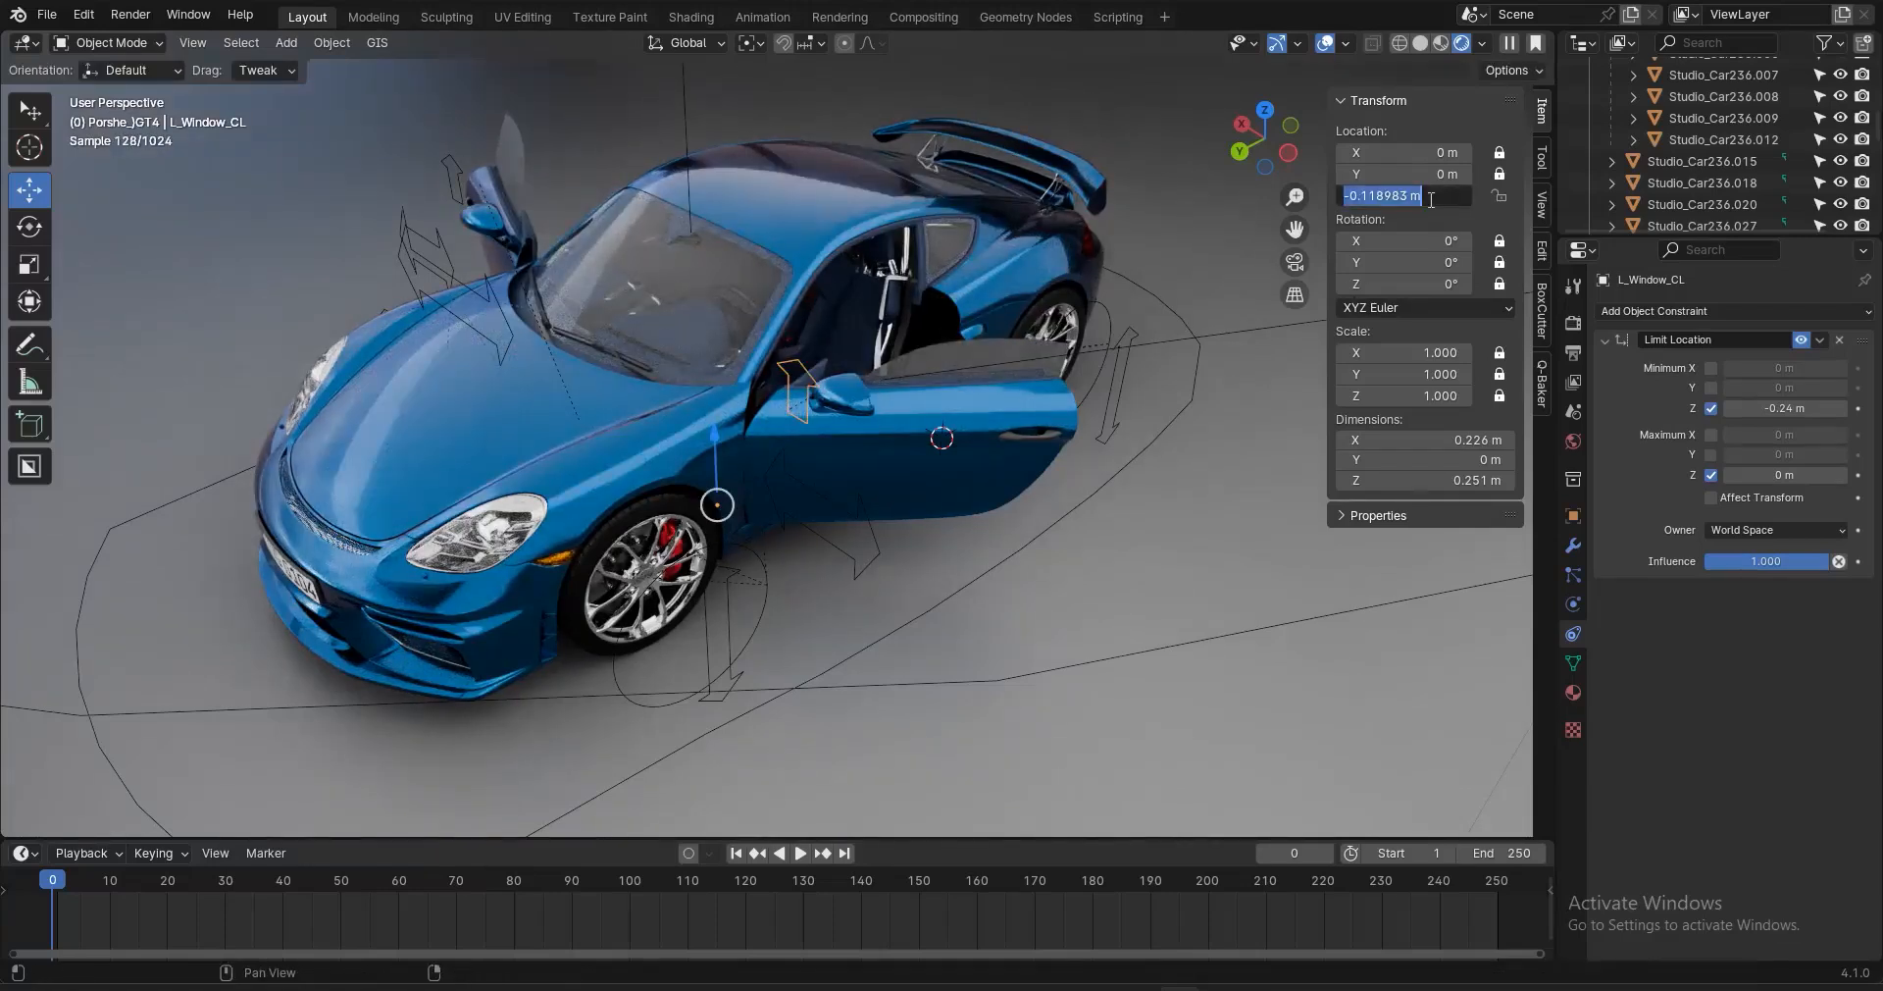
Reset the left window arrow controller's Z location and the left door arrow controller's X location to 0 m
key("Return")
left_click(862, 501)
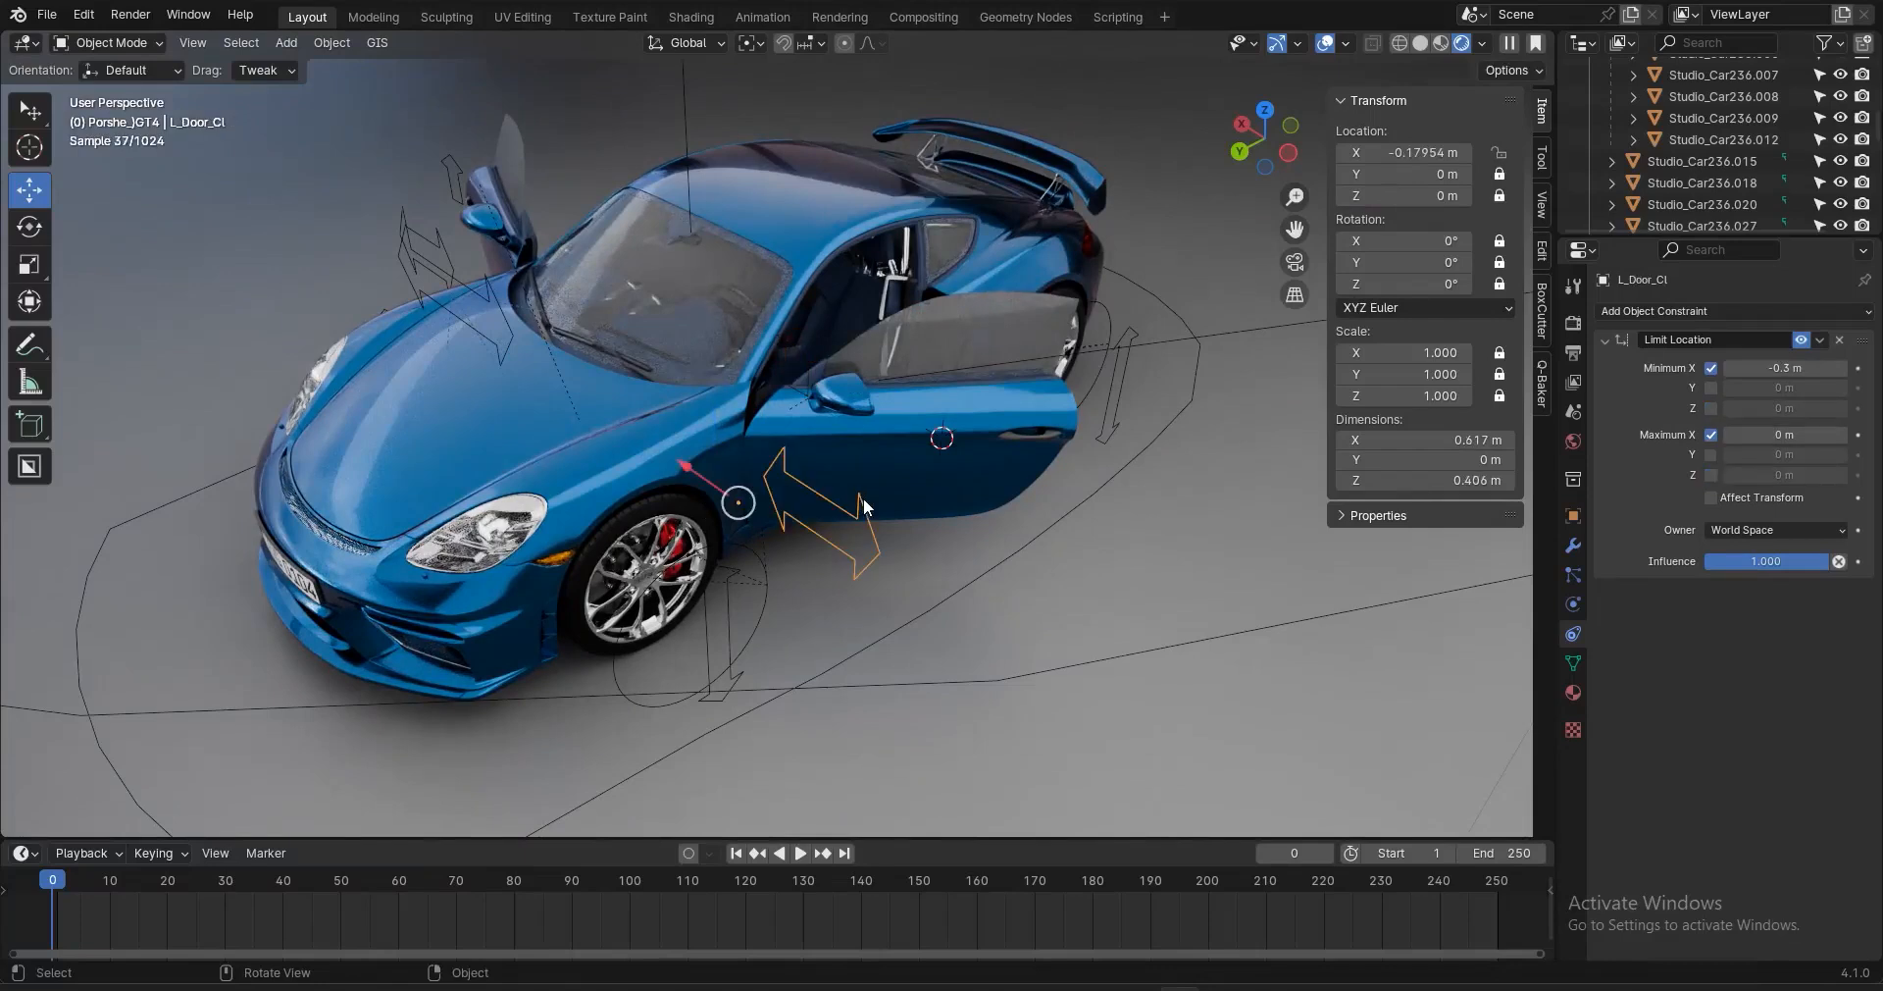
type("0")
key("Return")
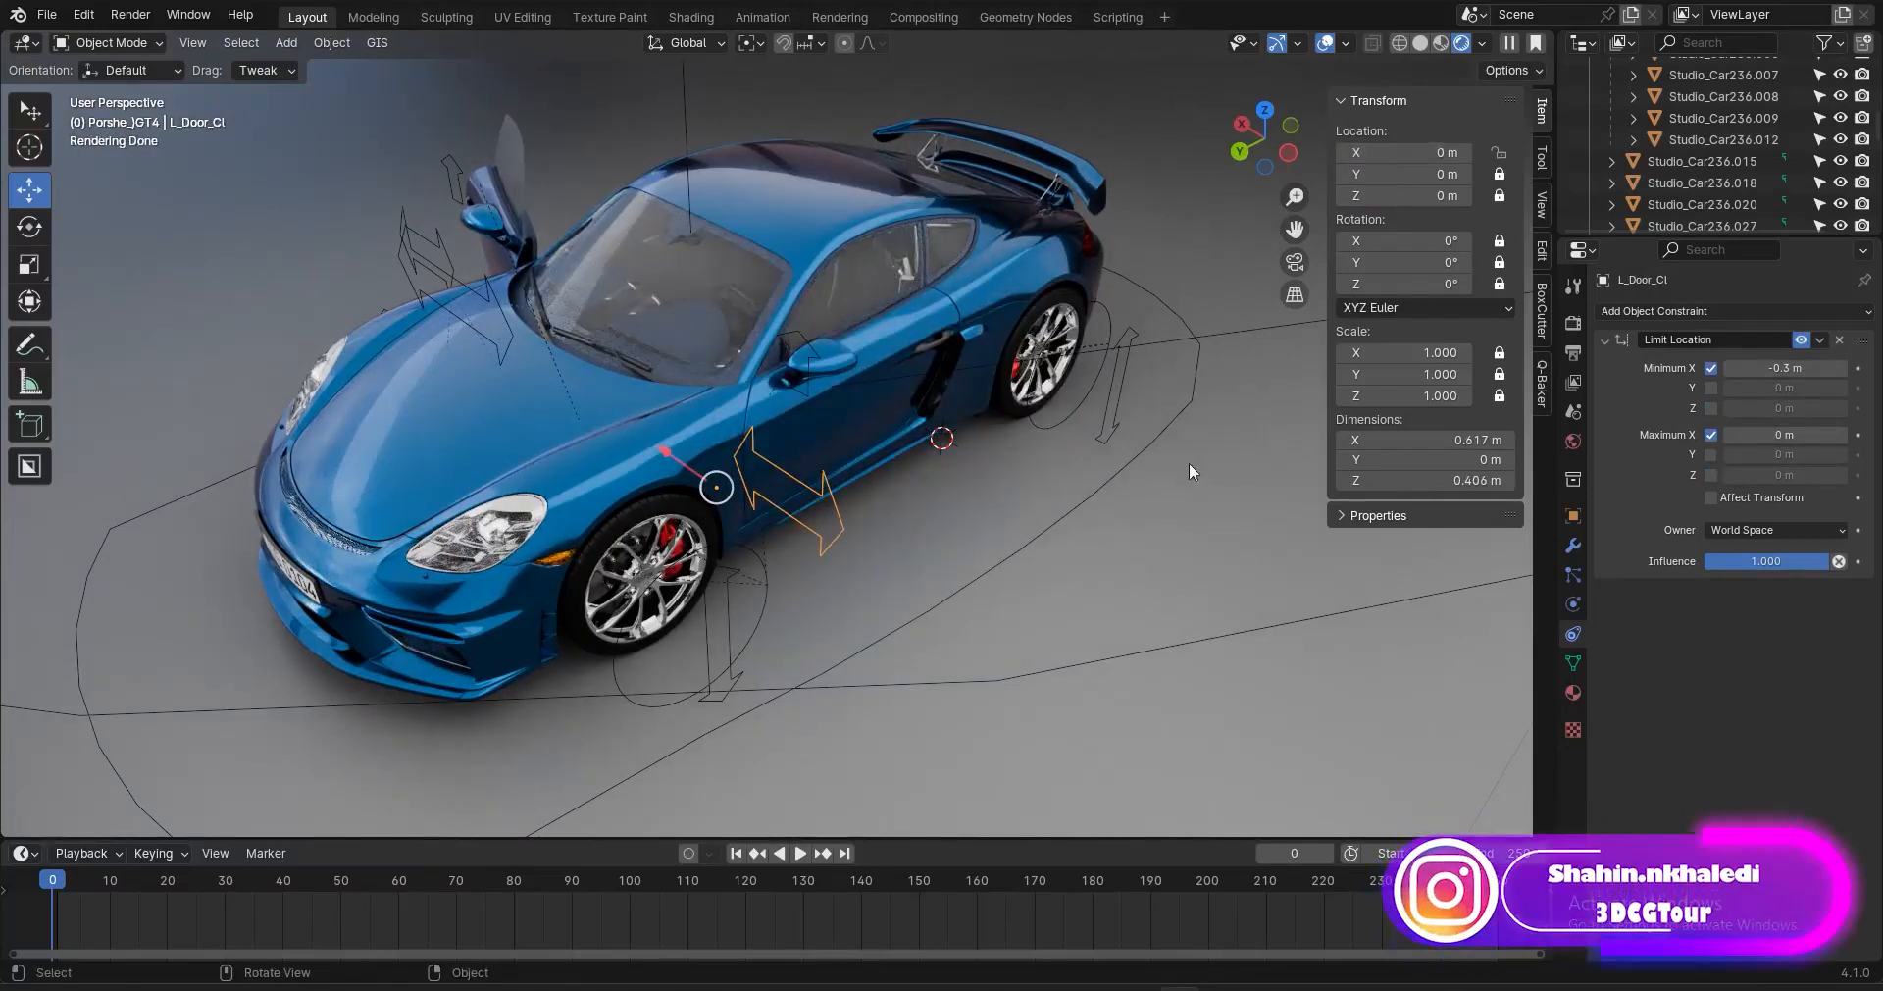
Add a Transformation constraint to the right door glass targeting R_Window_CL, with Target and Owner in Local Space
middle_click_drag(679, 500, 579, 401)
middle_click_drag(602, 473, 534, 369)
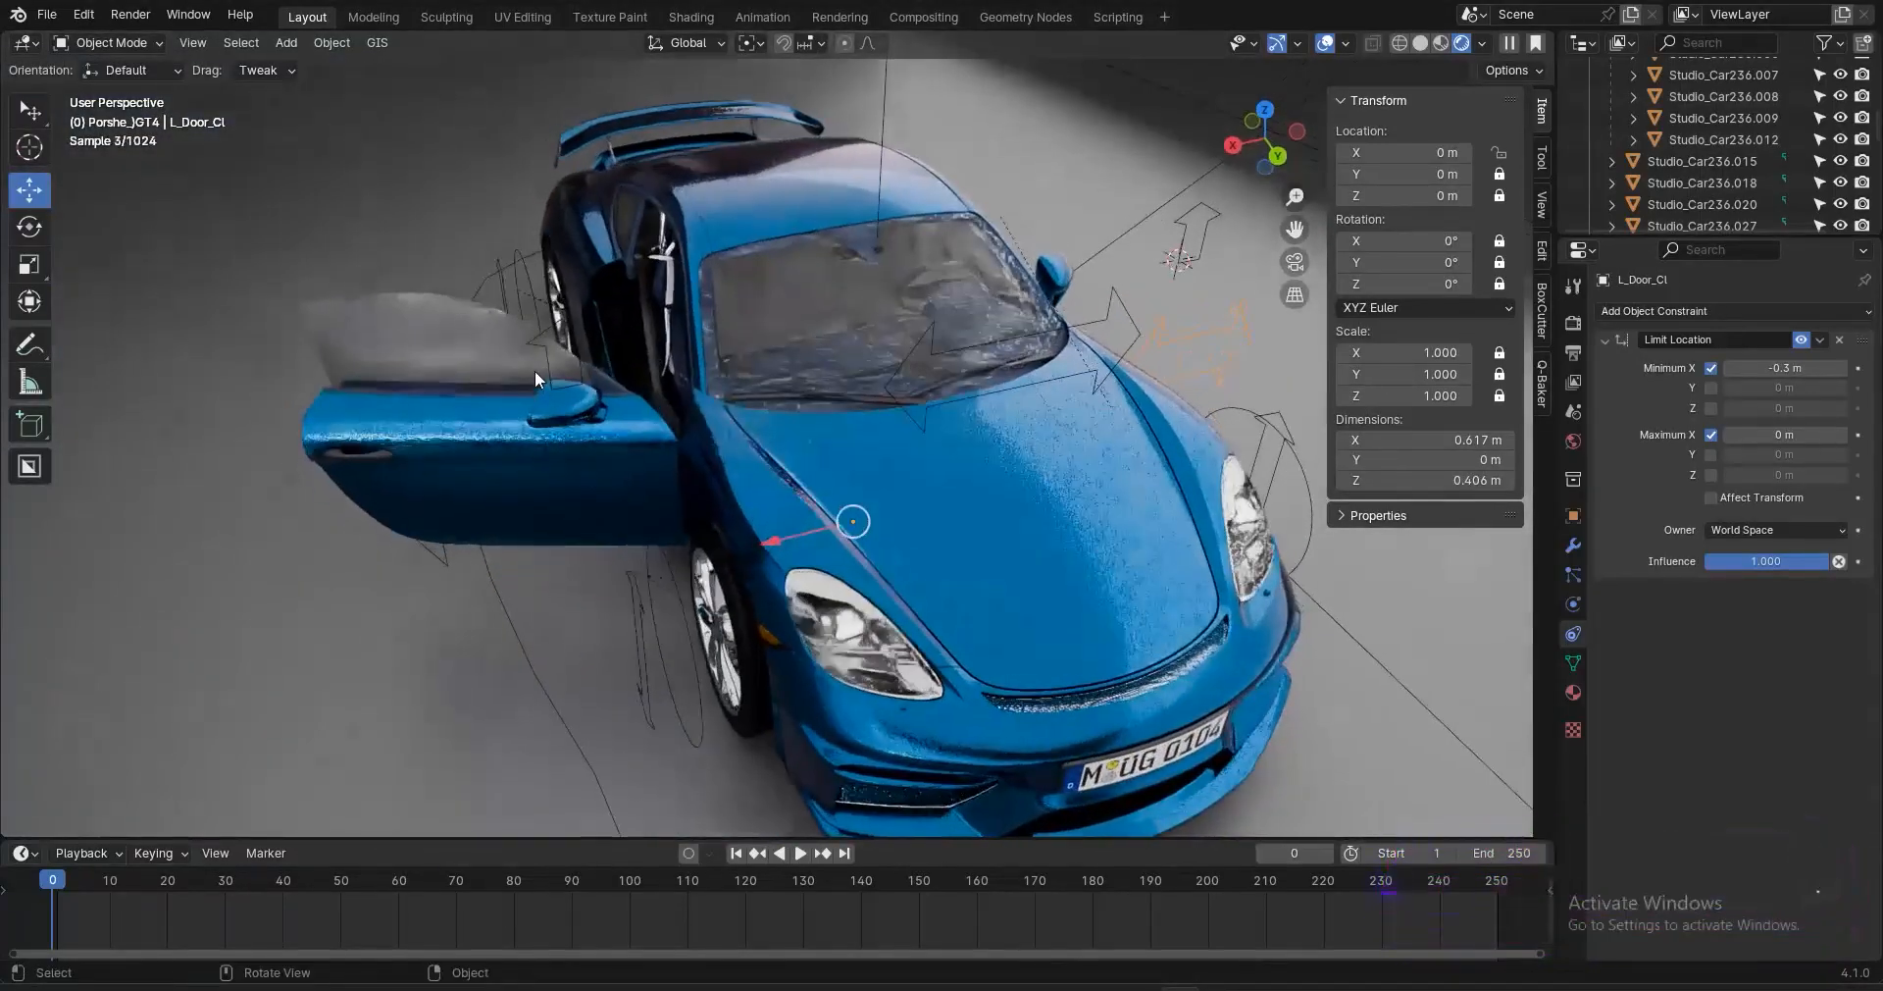
left_click(477, 338)
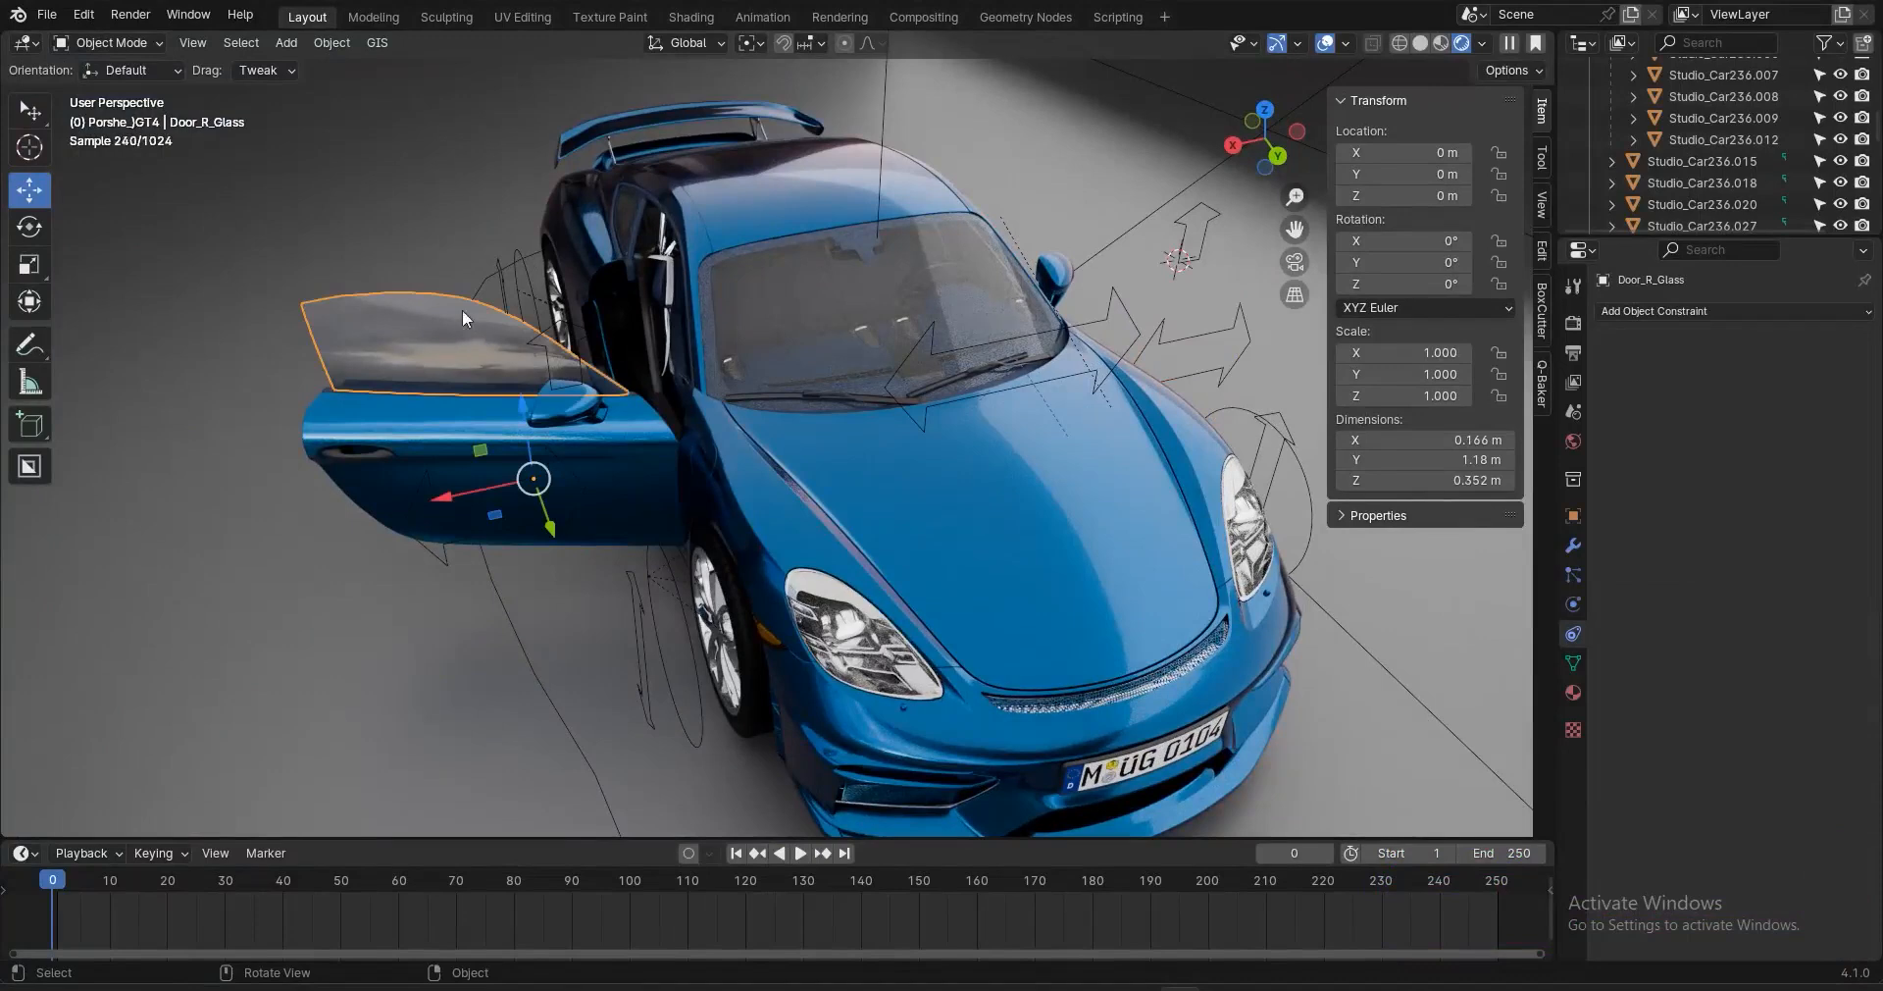
left_click(1850, 312)
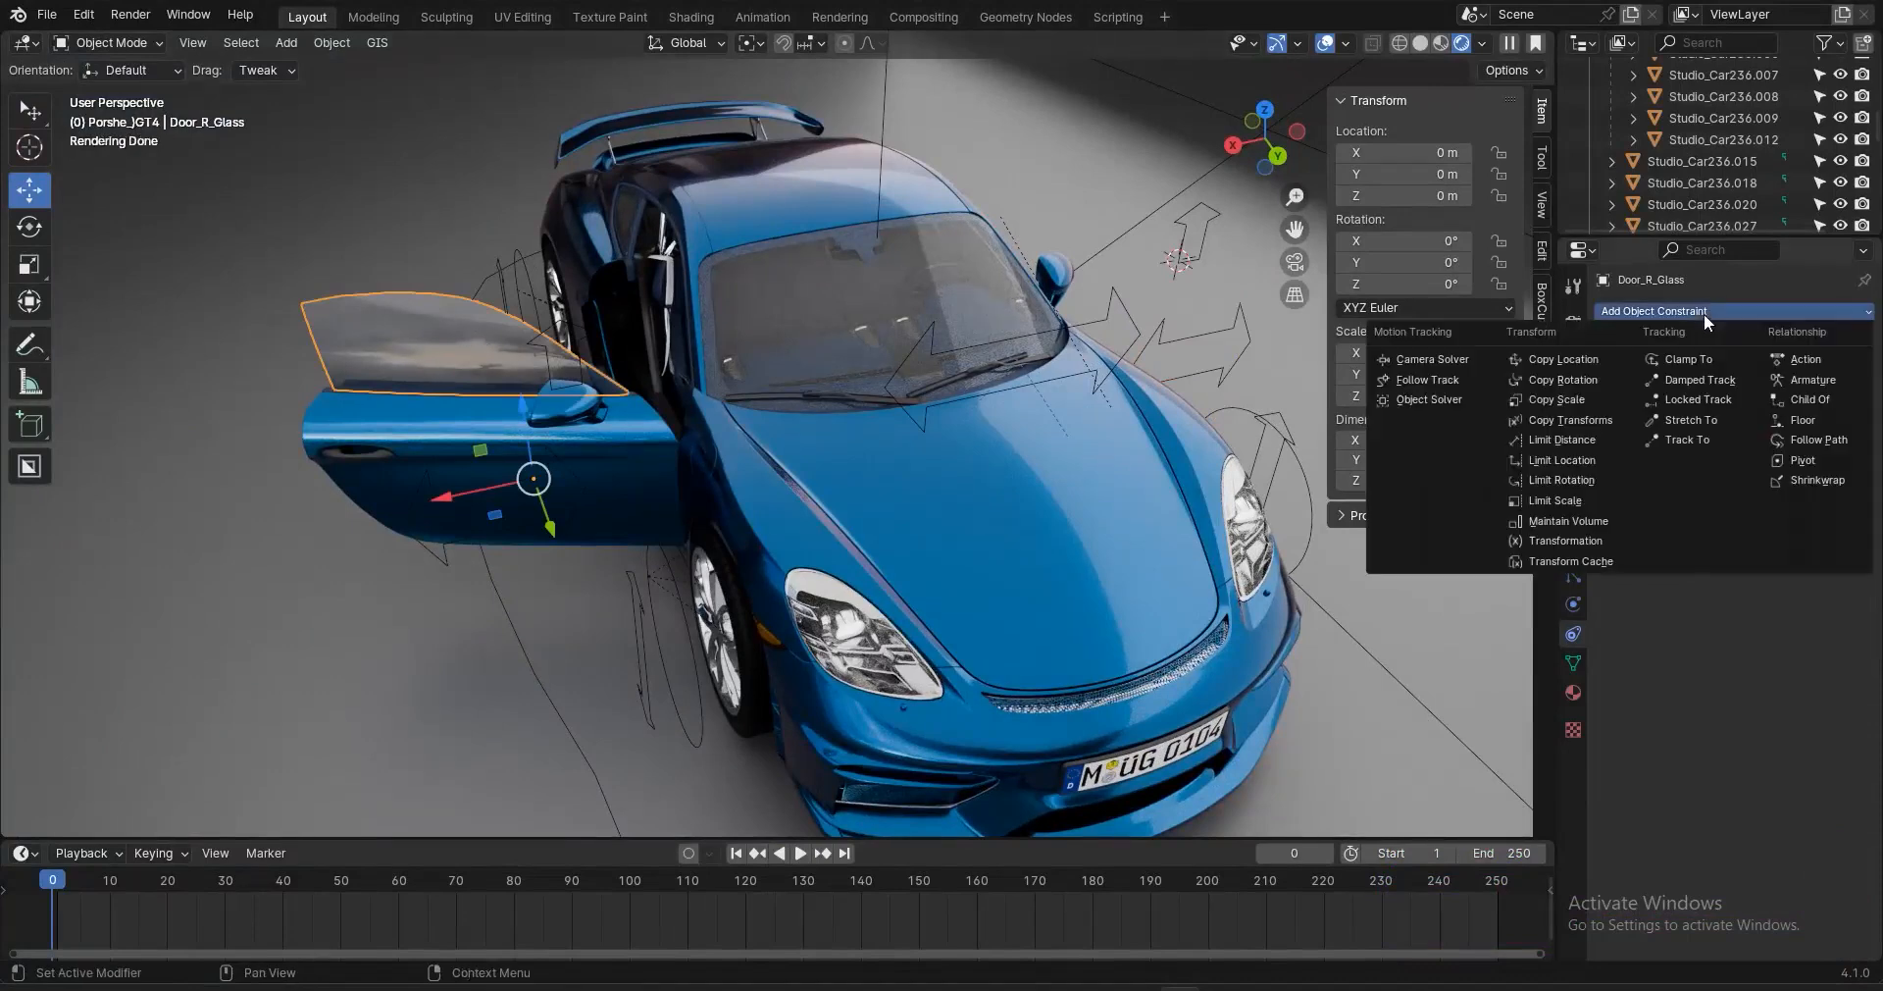
left_click(1569, 540)
left_click(1825, 422)
left_click(1793, 467)
left_click(1780, 444)
left_click(1765, 510)
left_click(1837, 368)
left_click(548, 325)
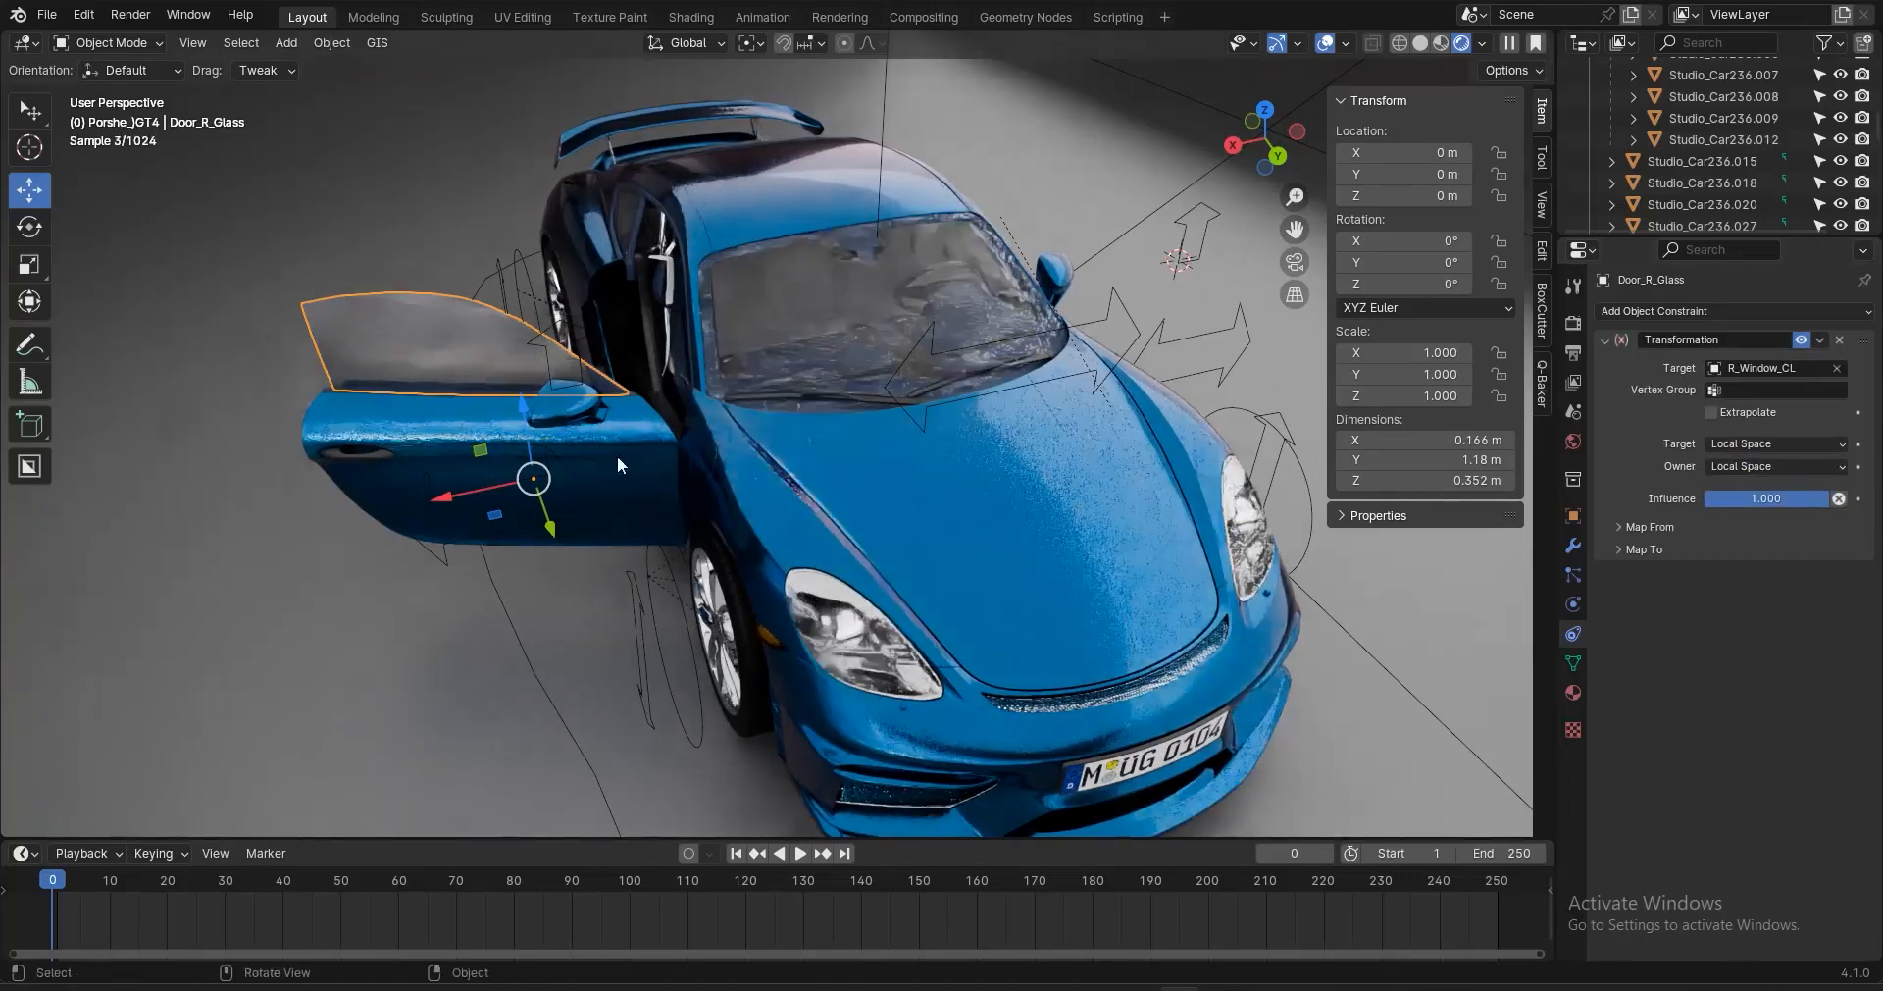
Map the constraint from location to rotation with Z as source for all three axes, and set Z Min to -0.5 m
left_click(1640, 528)
left_click(1657, 701)
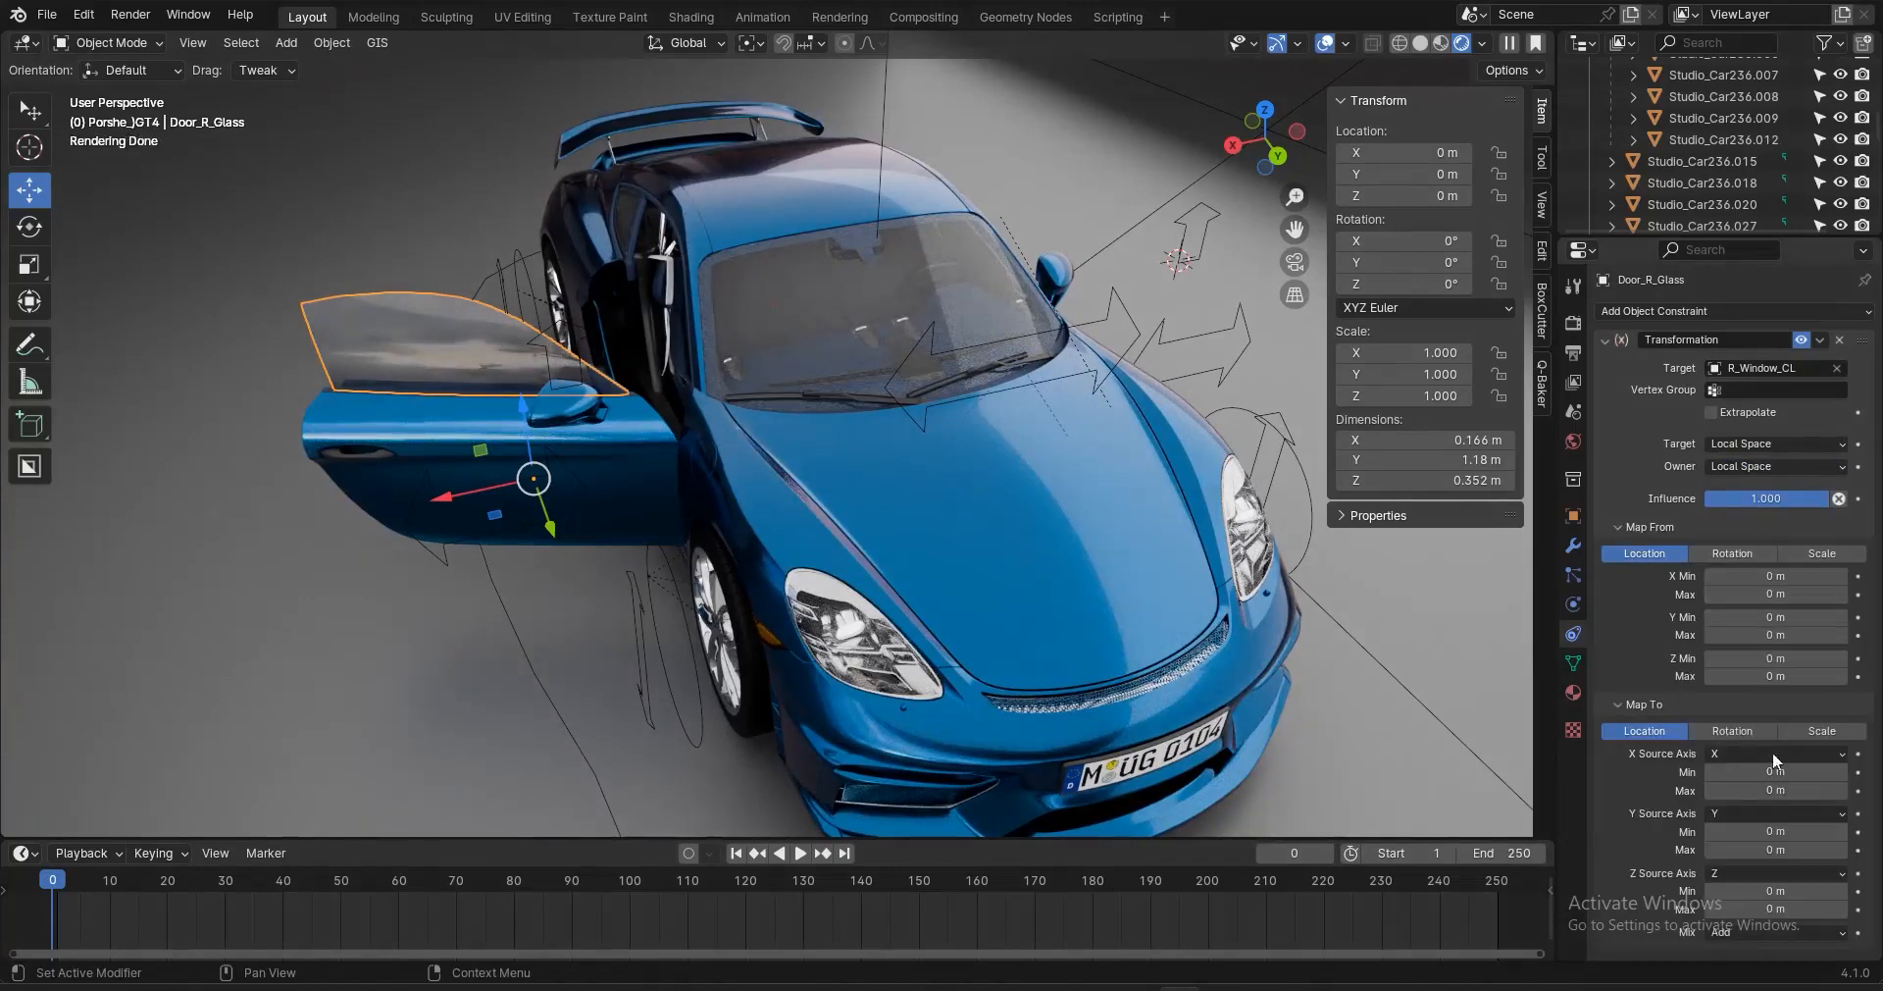
left_click(1749, 734)
left_click(1742, 776)
left_click(1735, 836)
left_click(1740, 837)
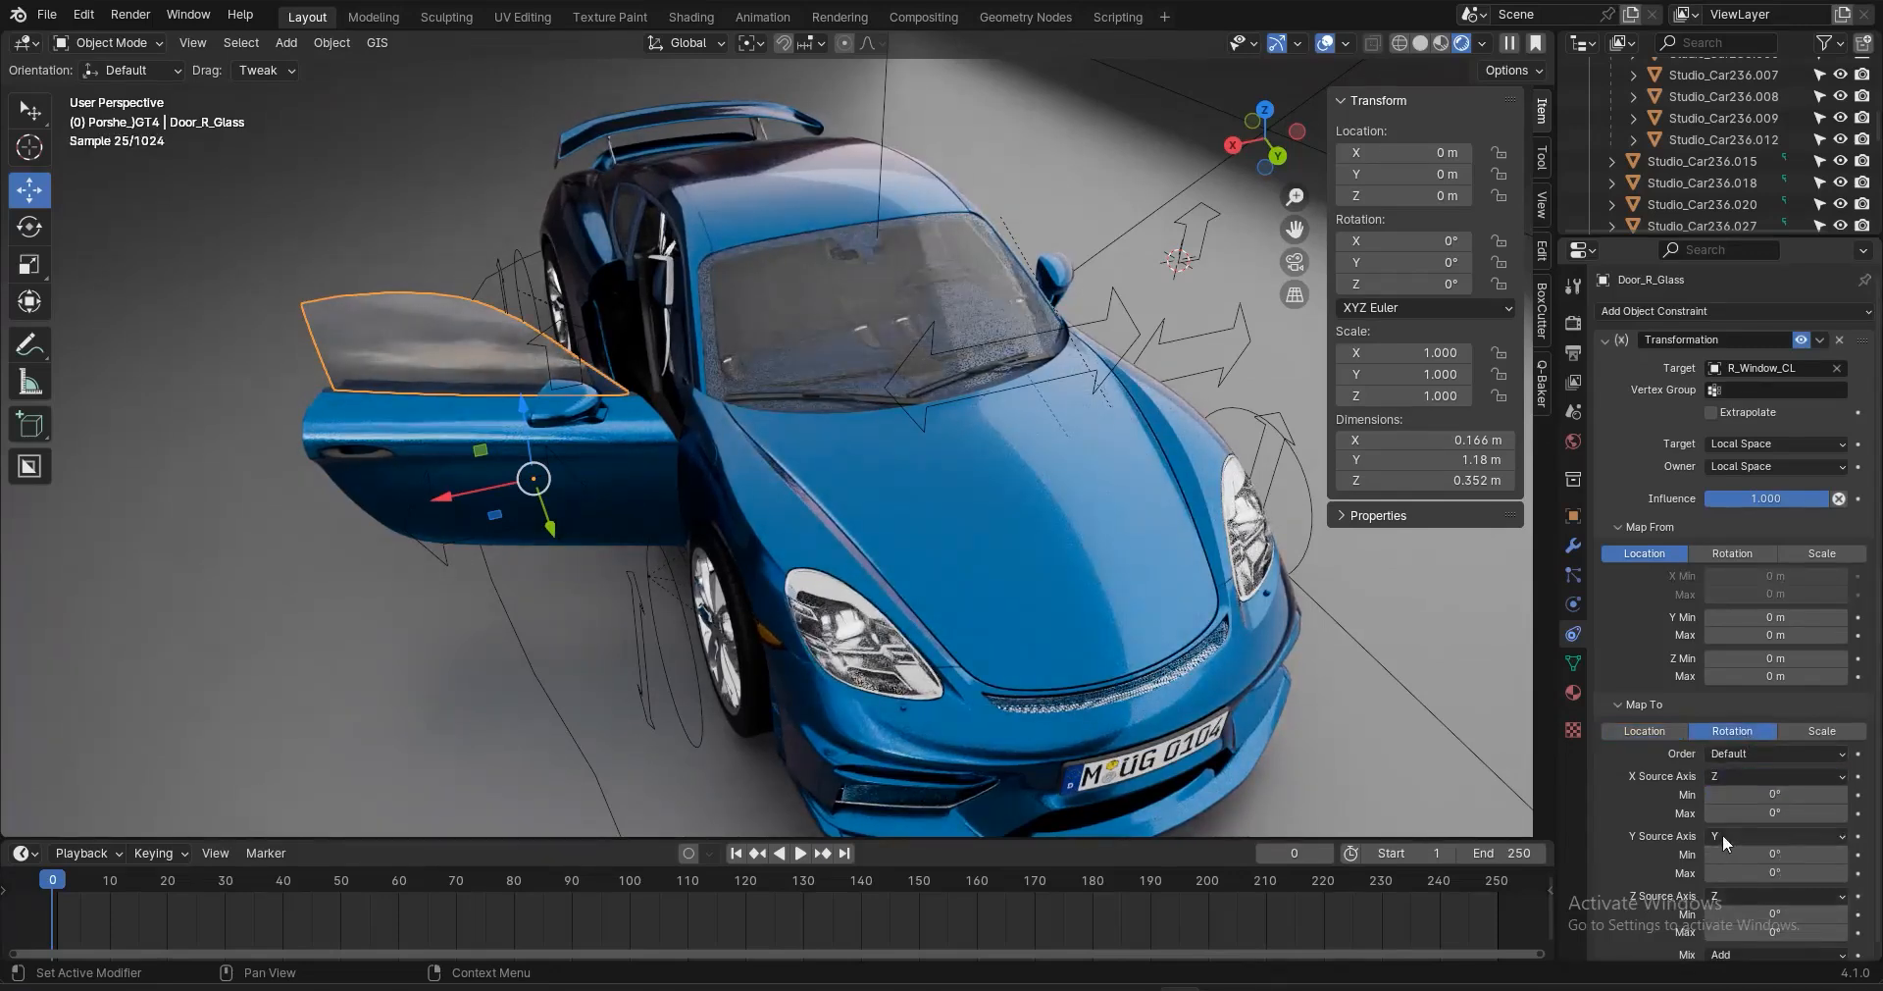
left_click(1728, 896)
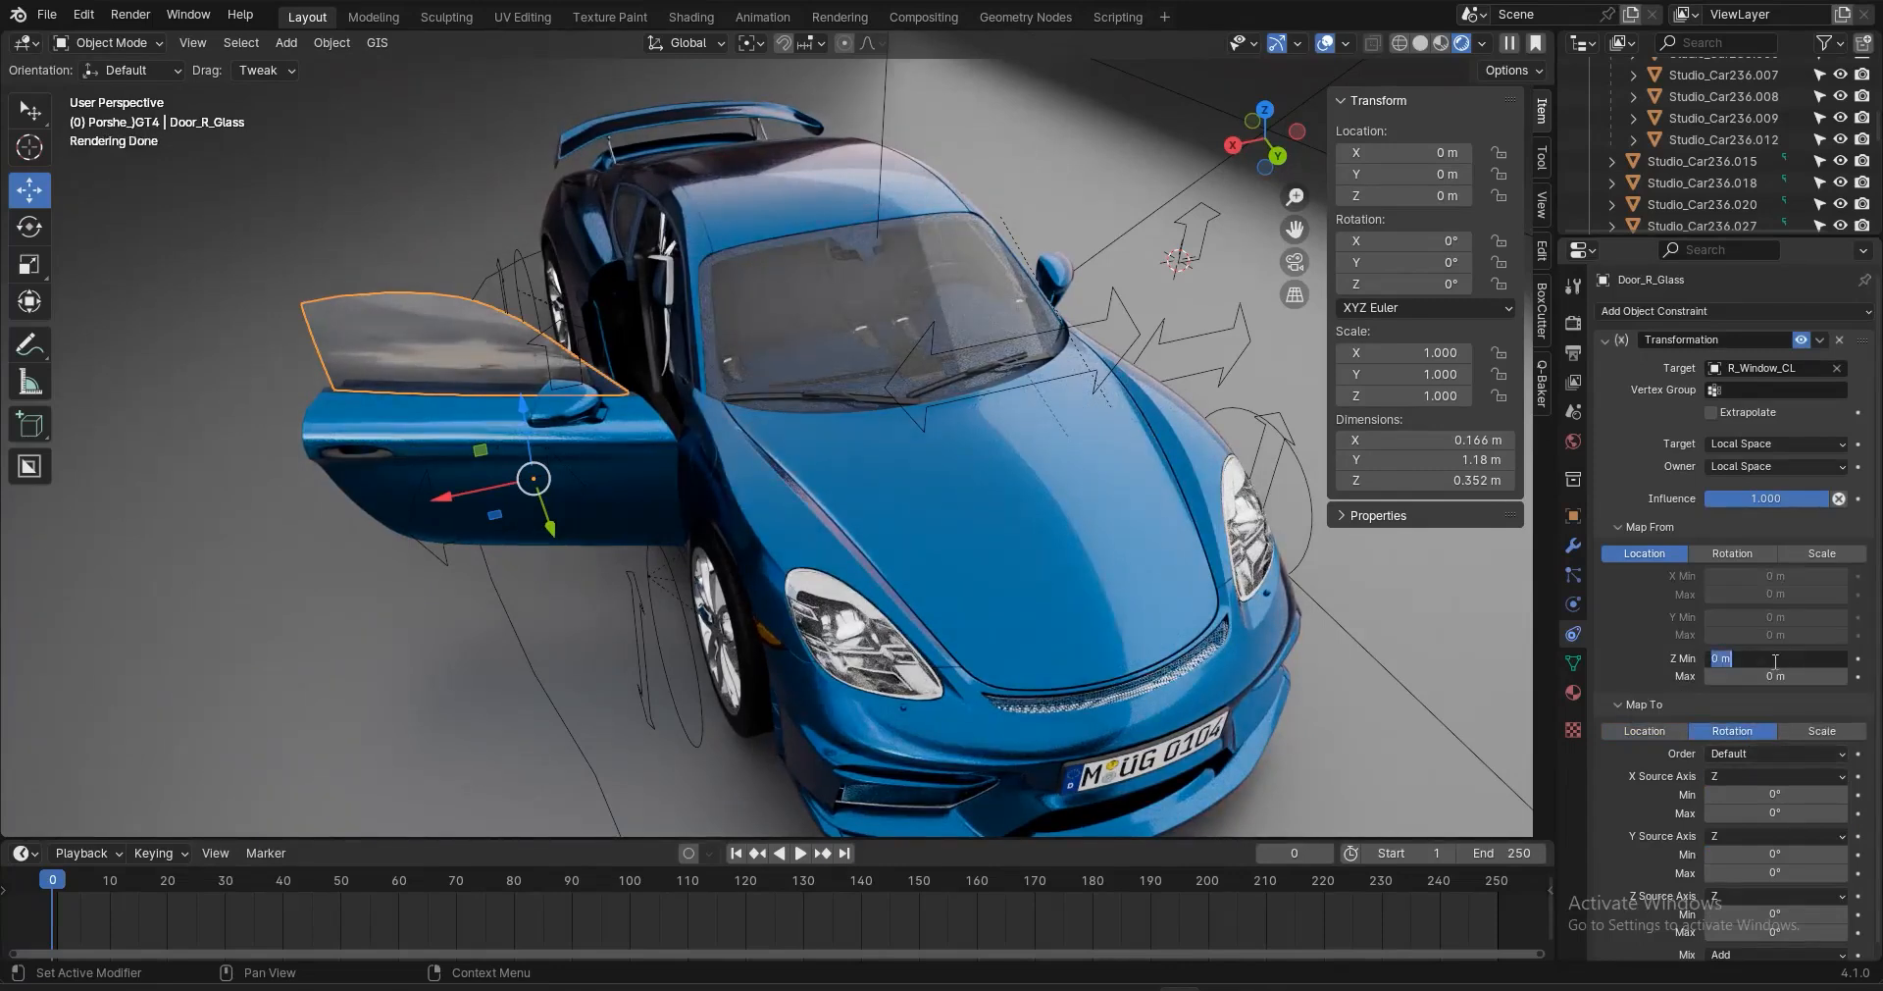
key("Return")
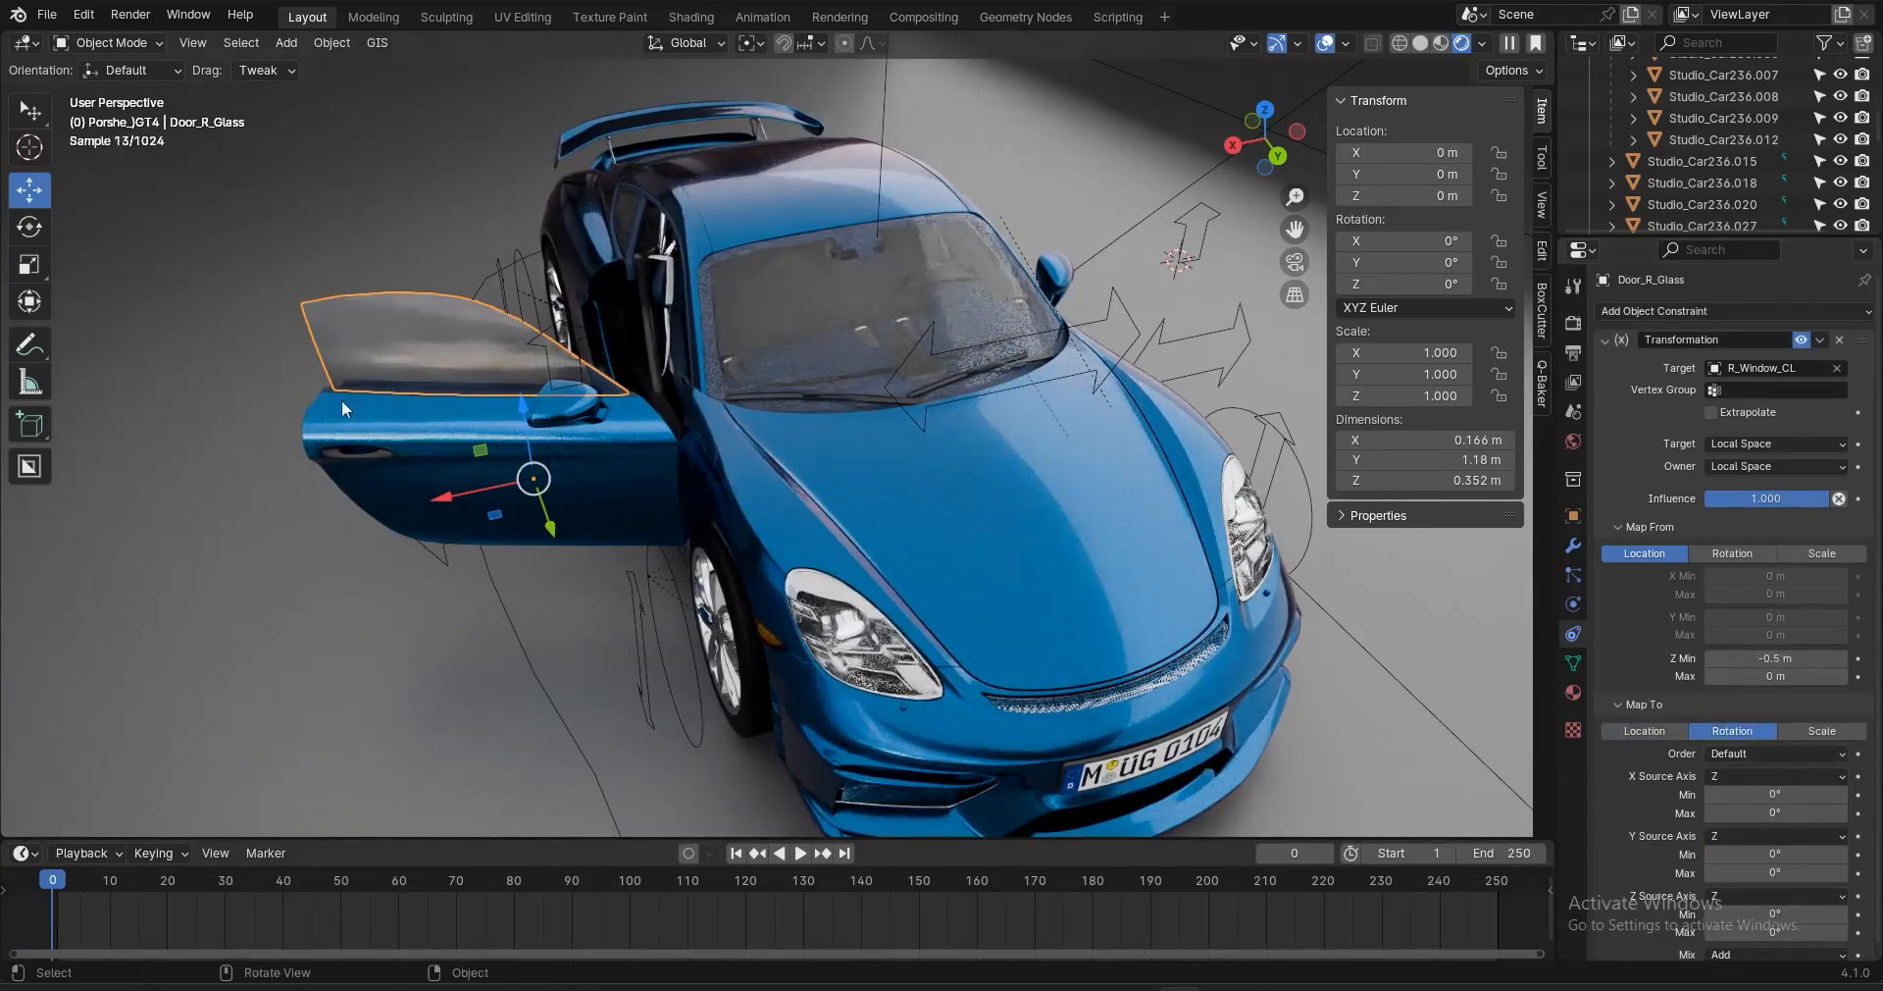
Set the right glass's mapped rotation to X minimum -6.8°, Y minimum -18.4° and Z maximum 0.35°
middle_click_drag(571, 506, 574, 505)
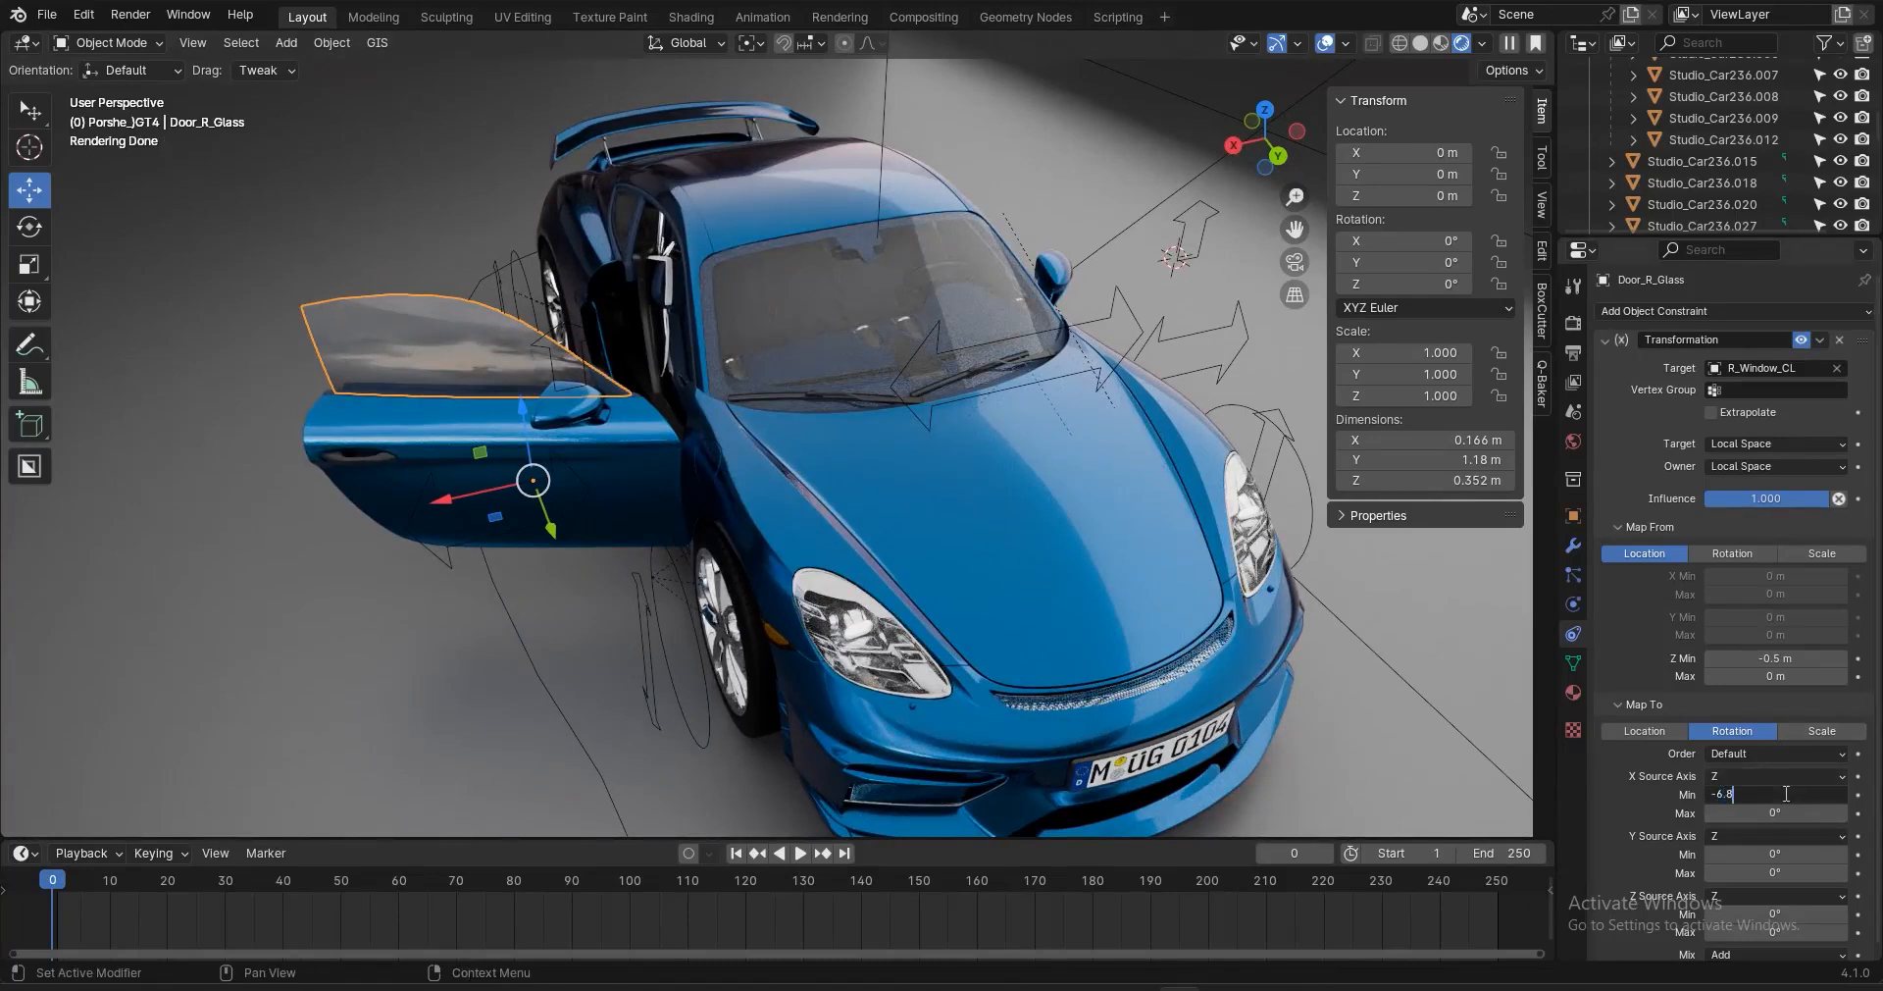
key("Return")
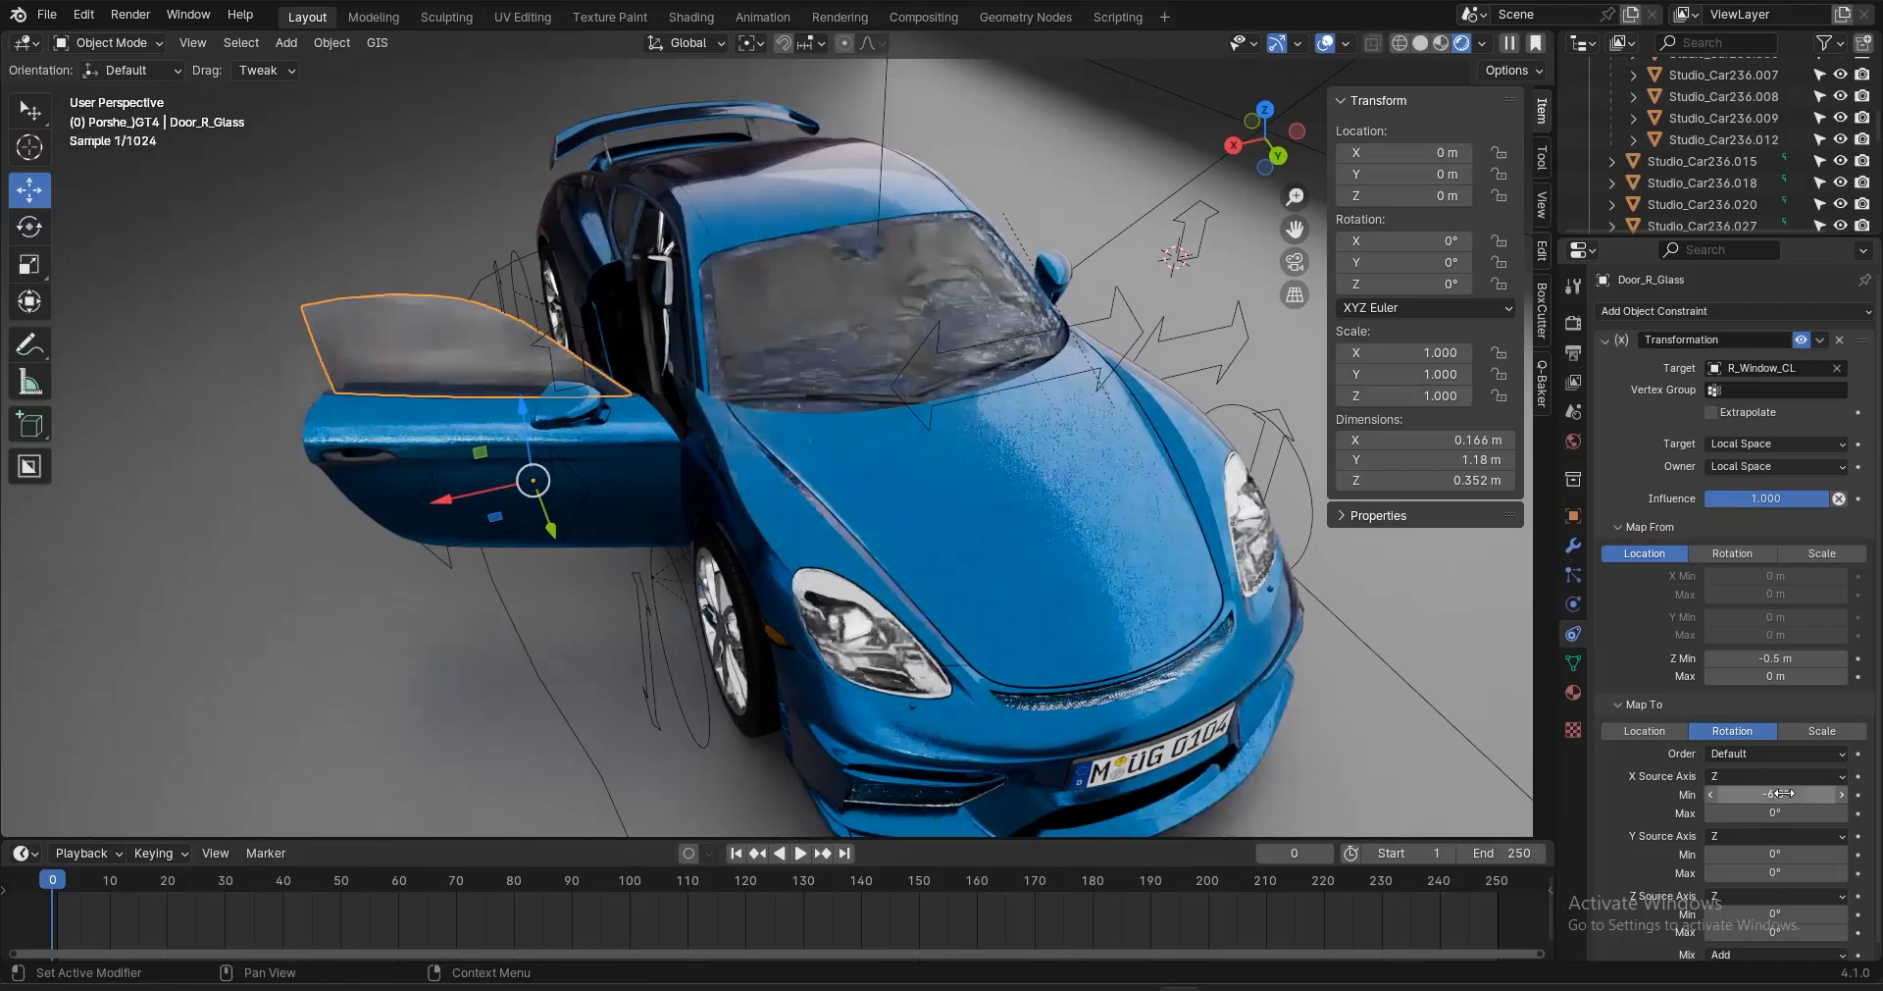
left_click(1777, 854)
type("-18.4")
key("Return")
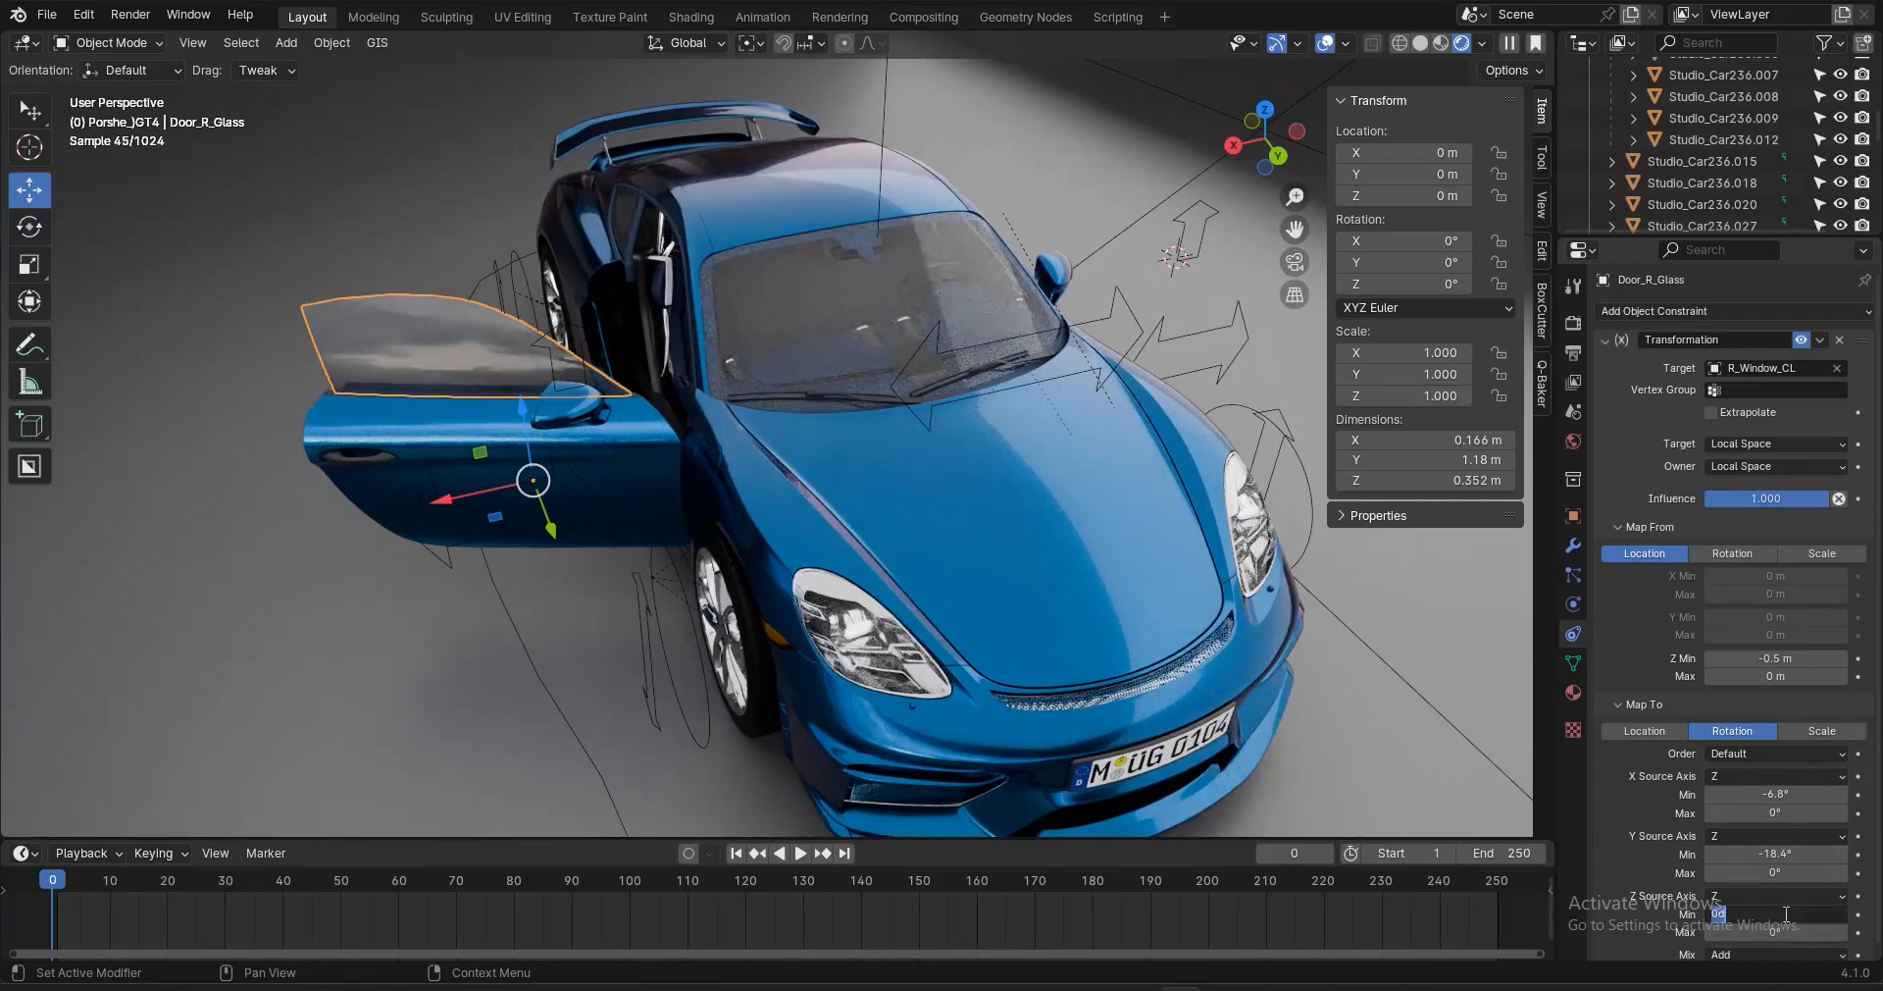
key("Return")
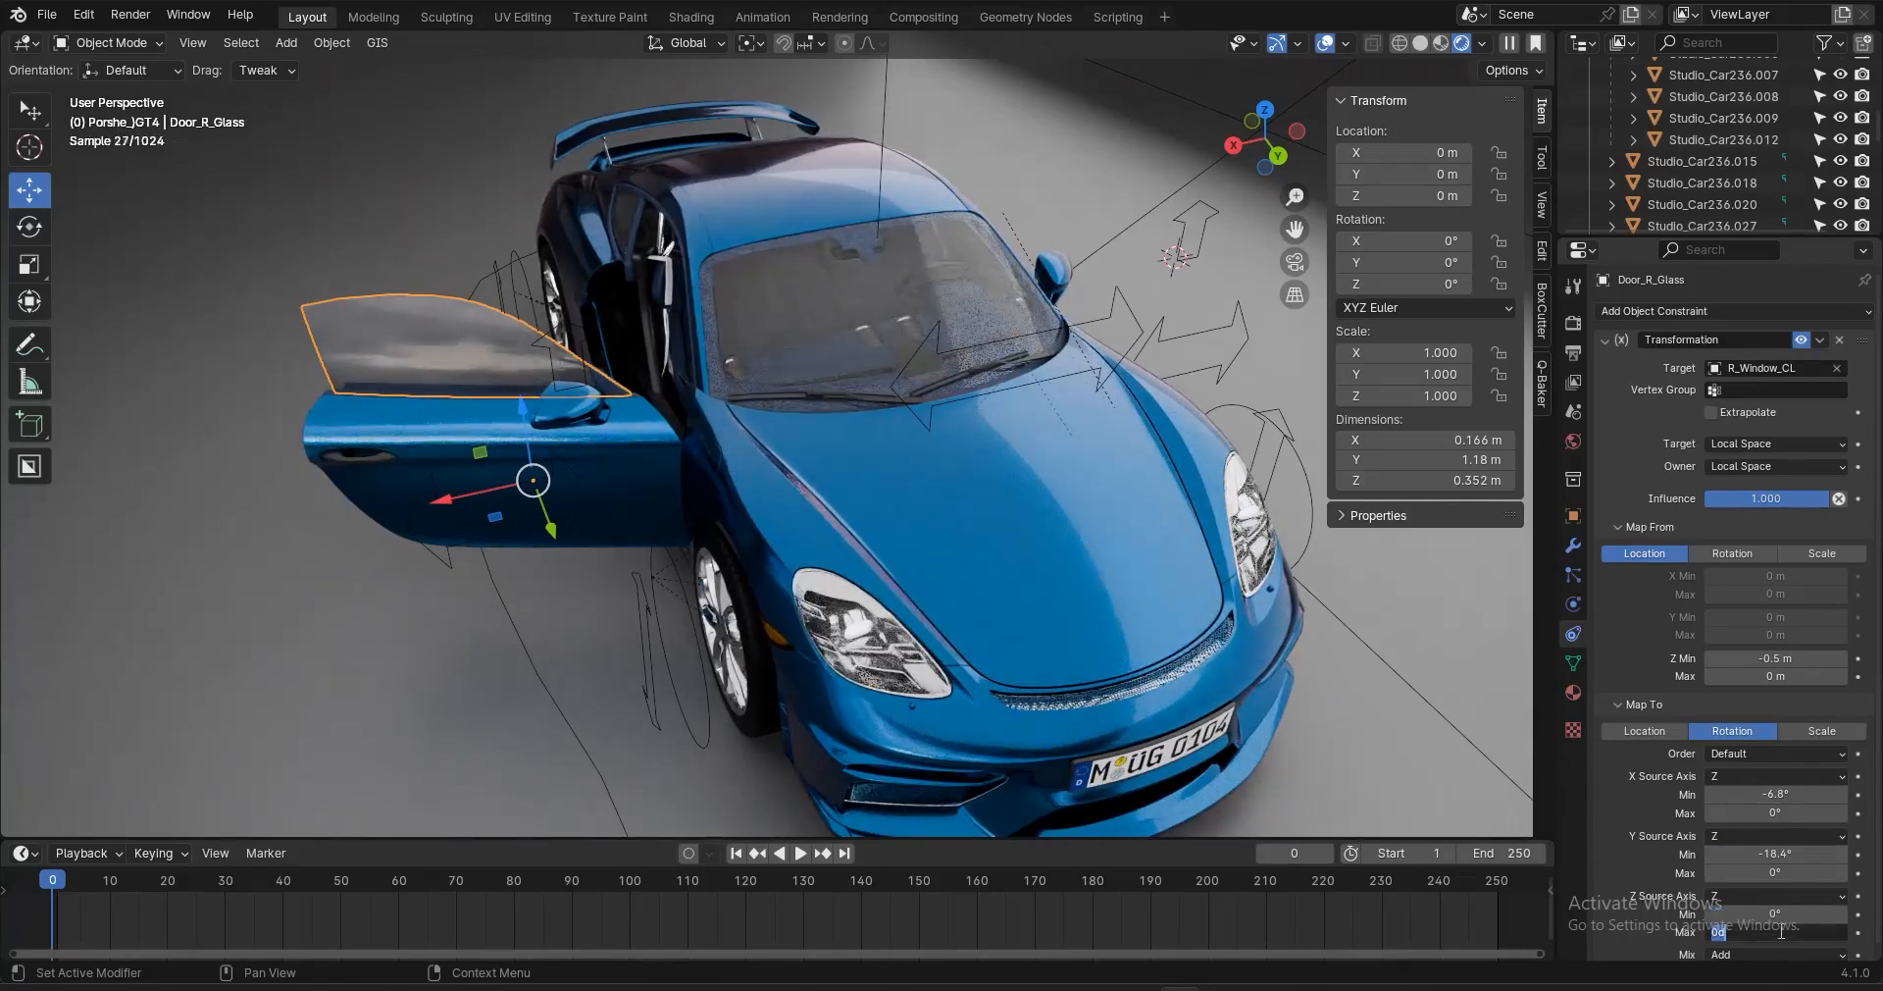
left_click(1782, 932)
type("0.35")
key("Return")
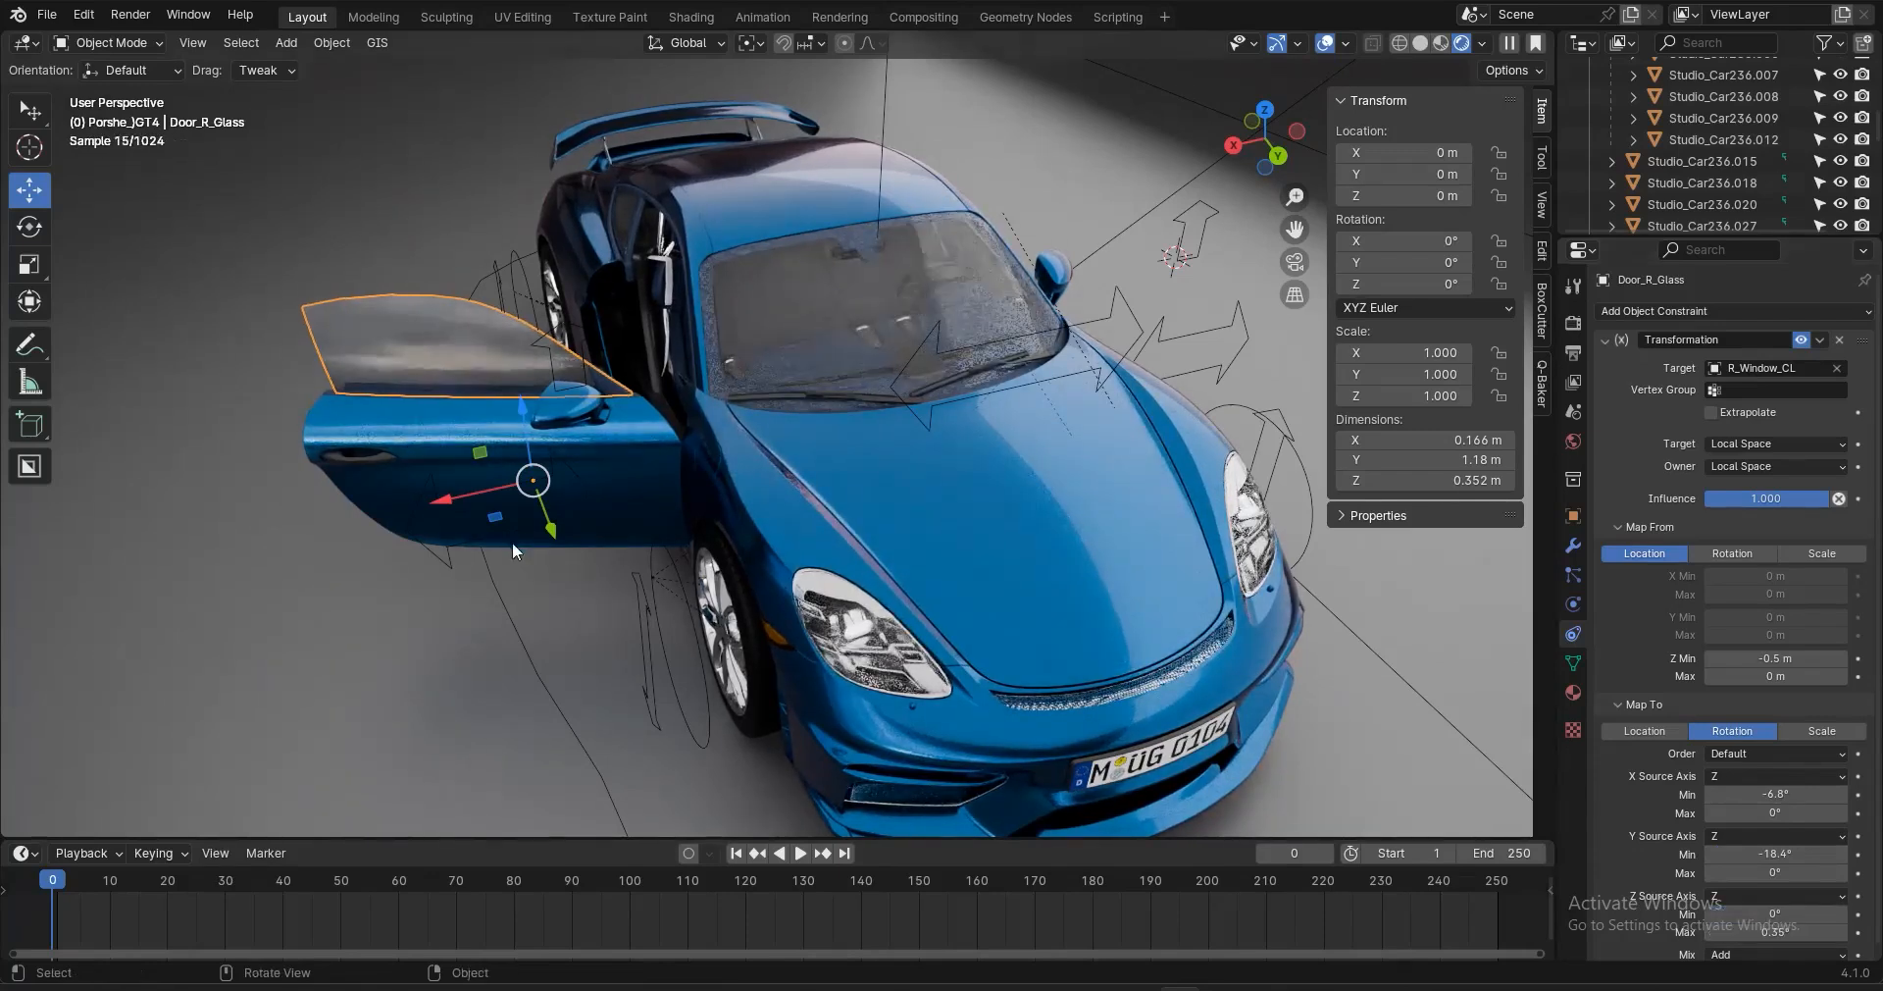
Test-move the right window arrow controller to check the glass, and cancel the move
left_click(552, 339)
key("g")
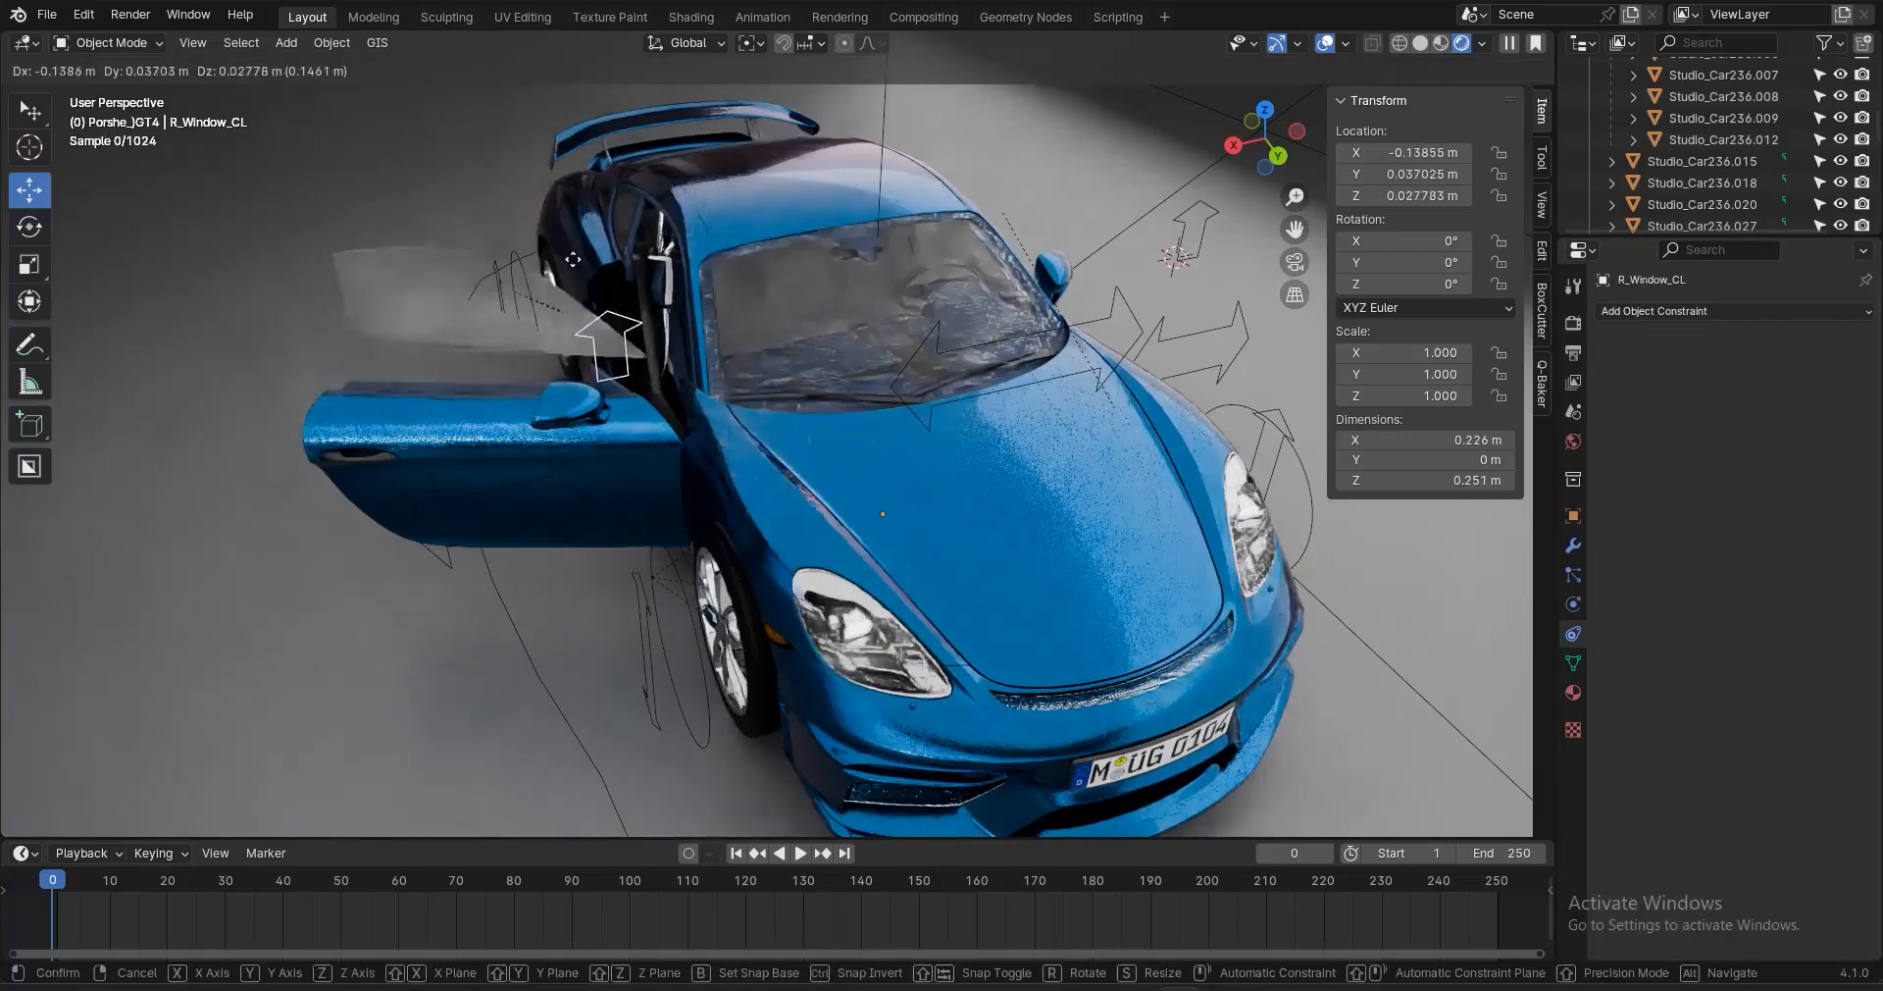
right_click(584, 434)
Set the right glass's mapped X rotation to minimum 0° and maximum 6.8°
left_click(455, 367)
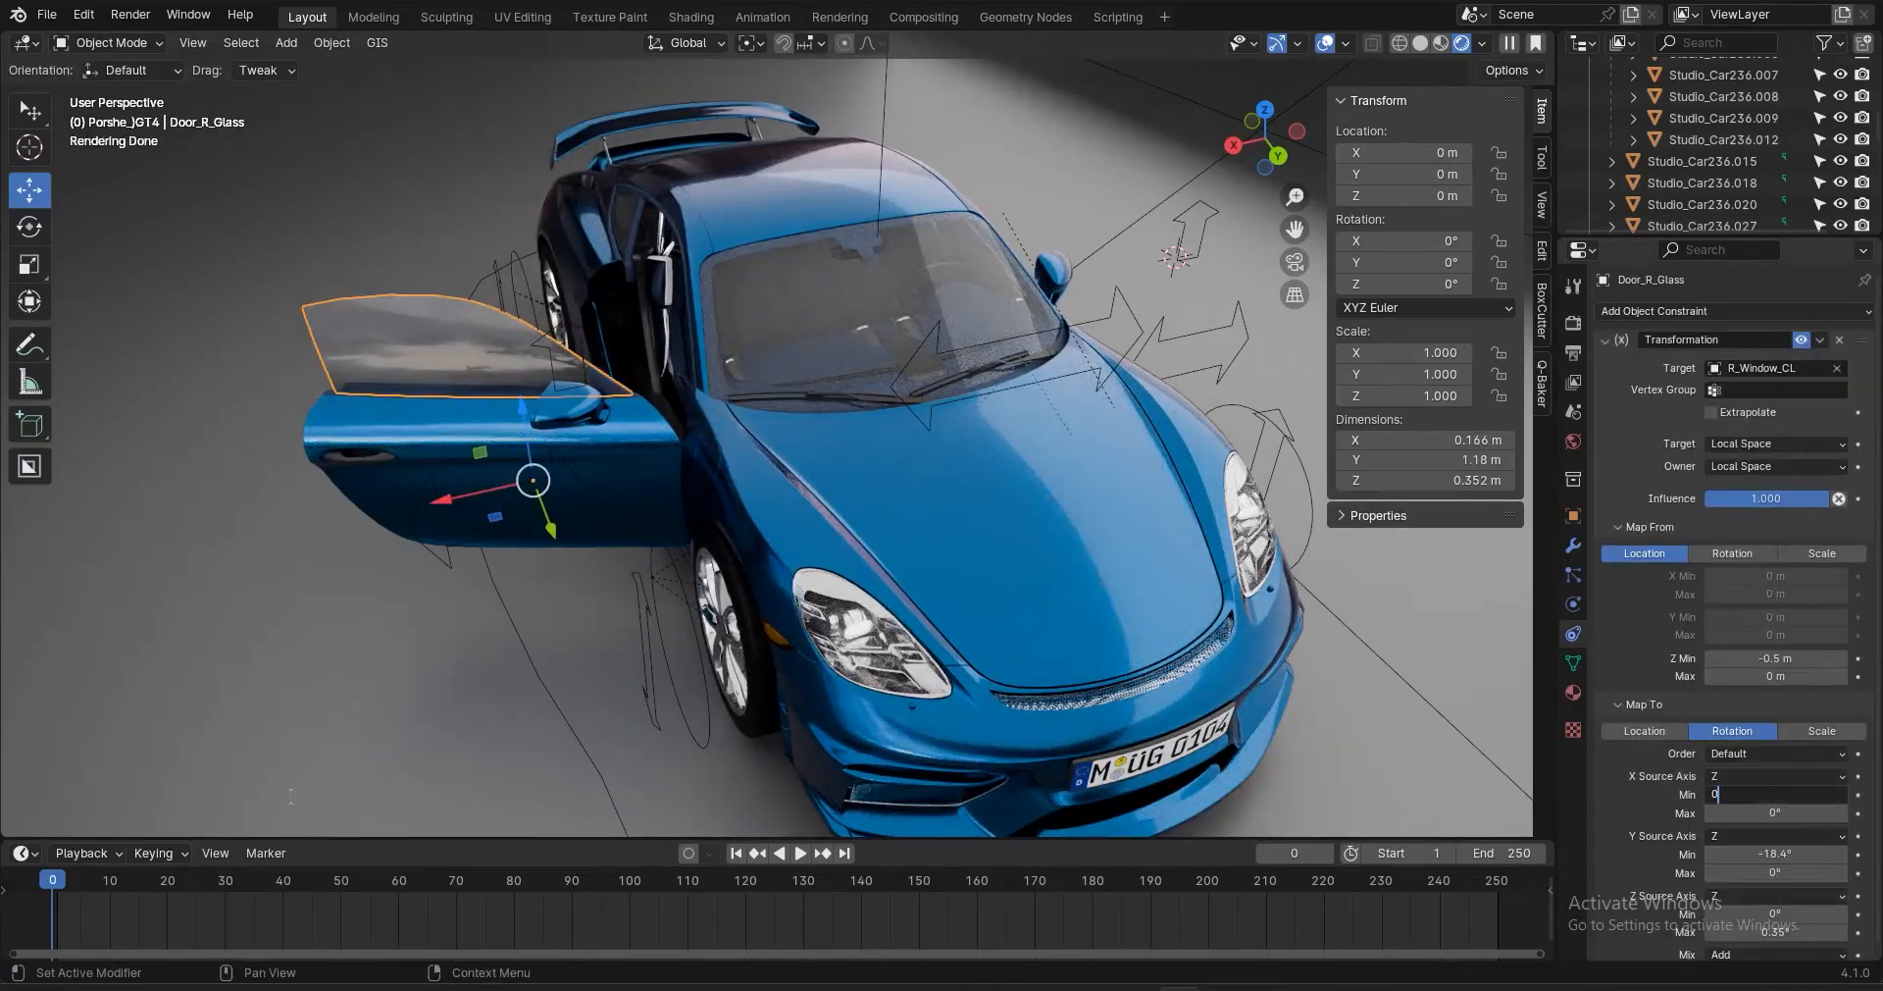
key("Tab")
type("-")
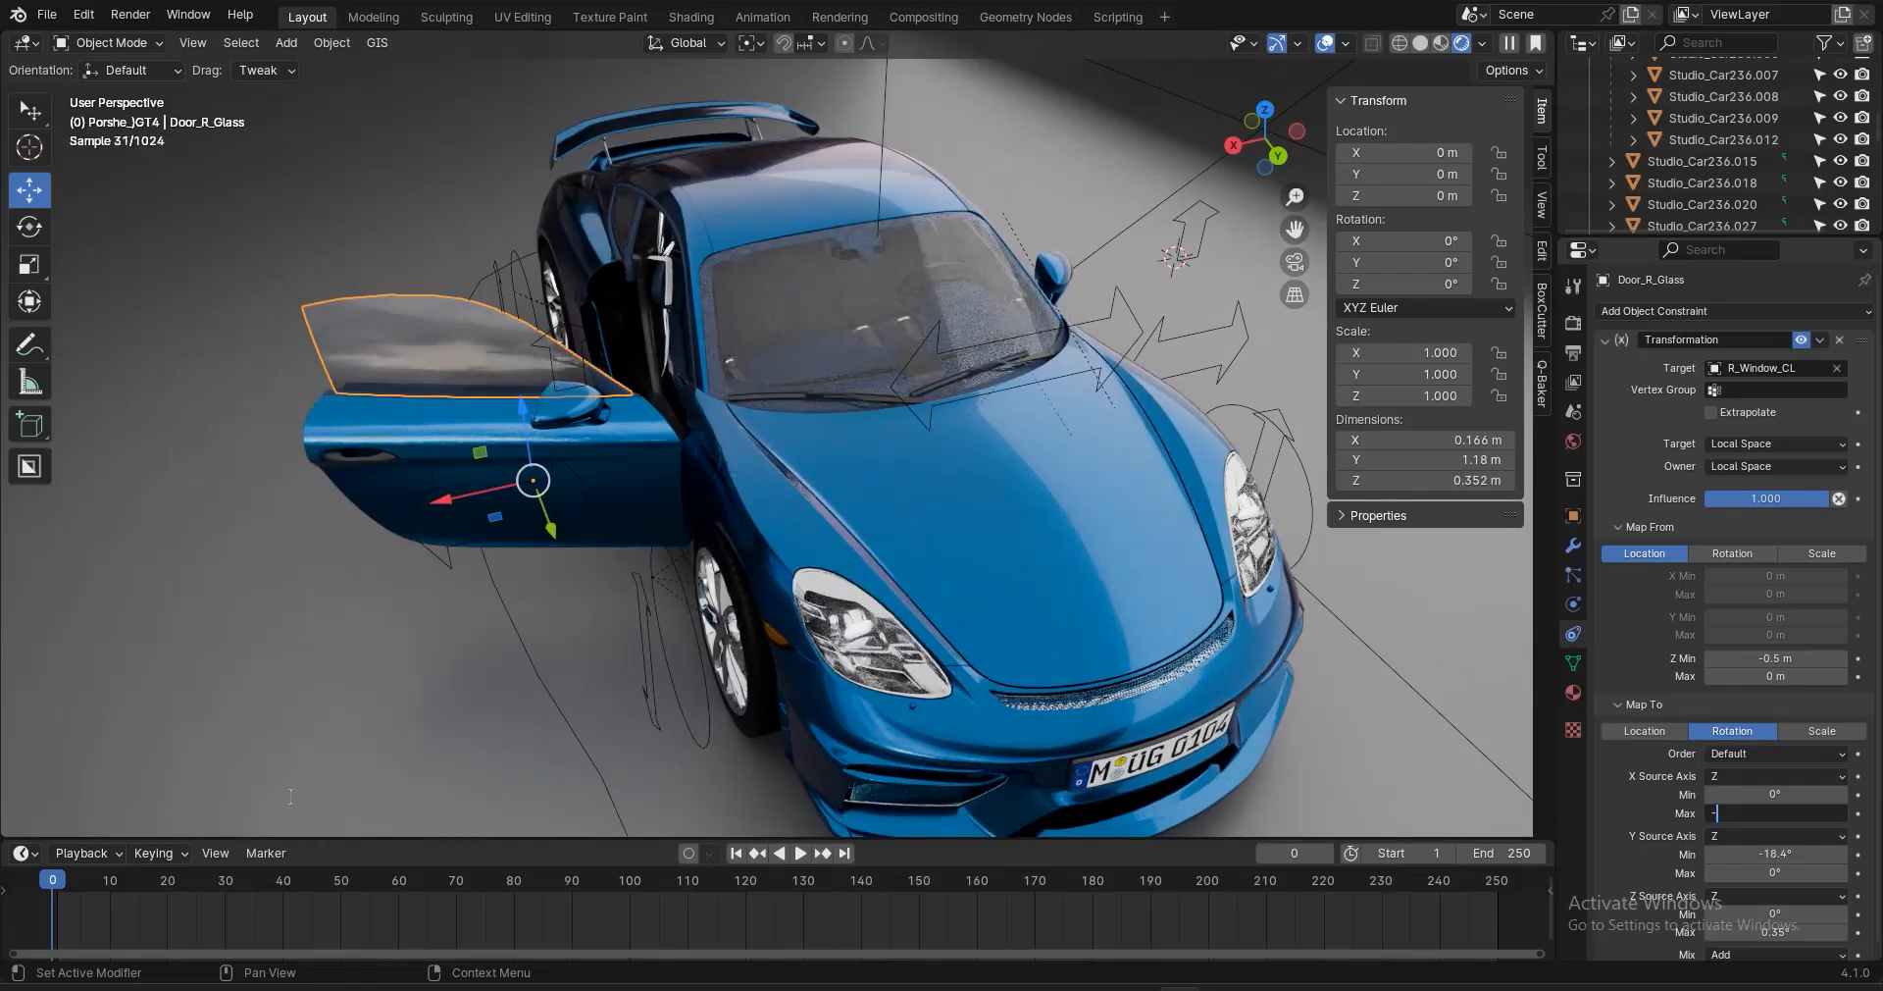
type("6.8")
key("Return")
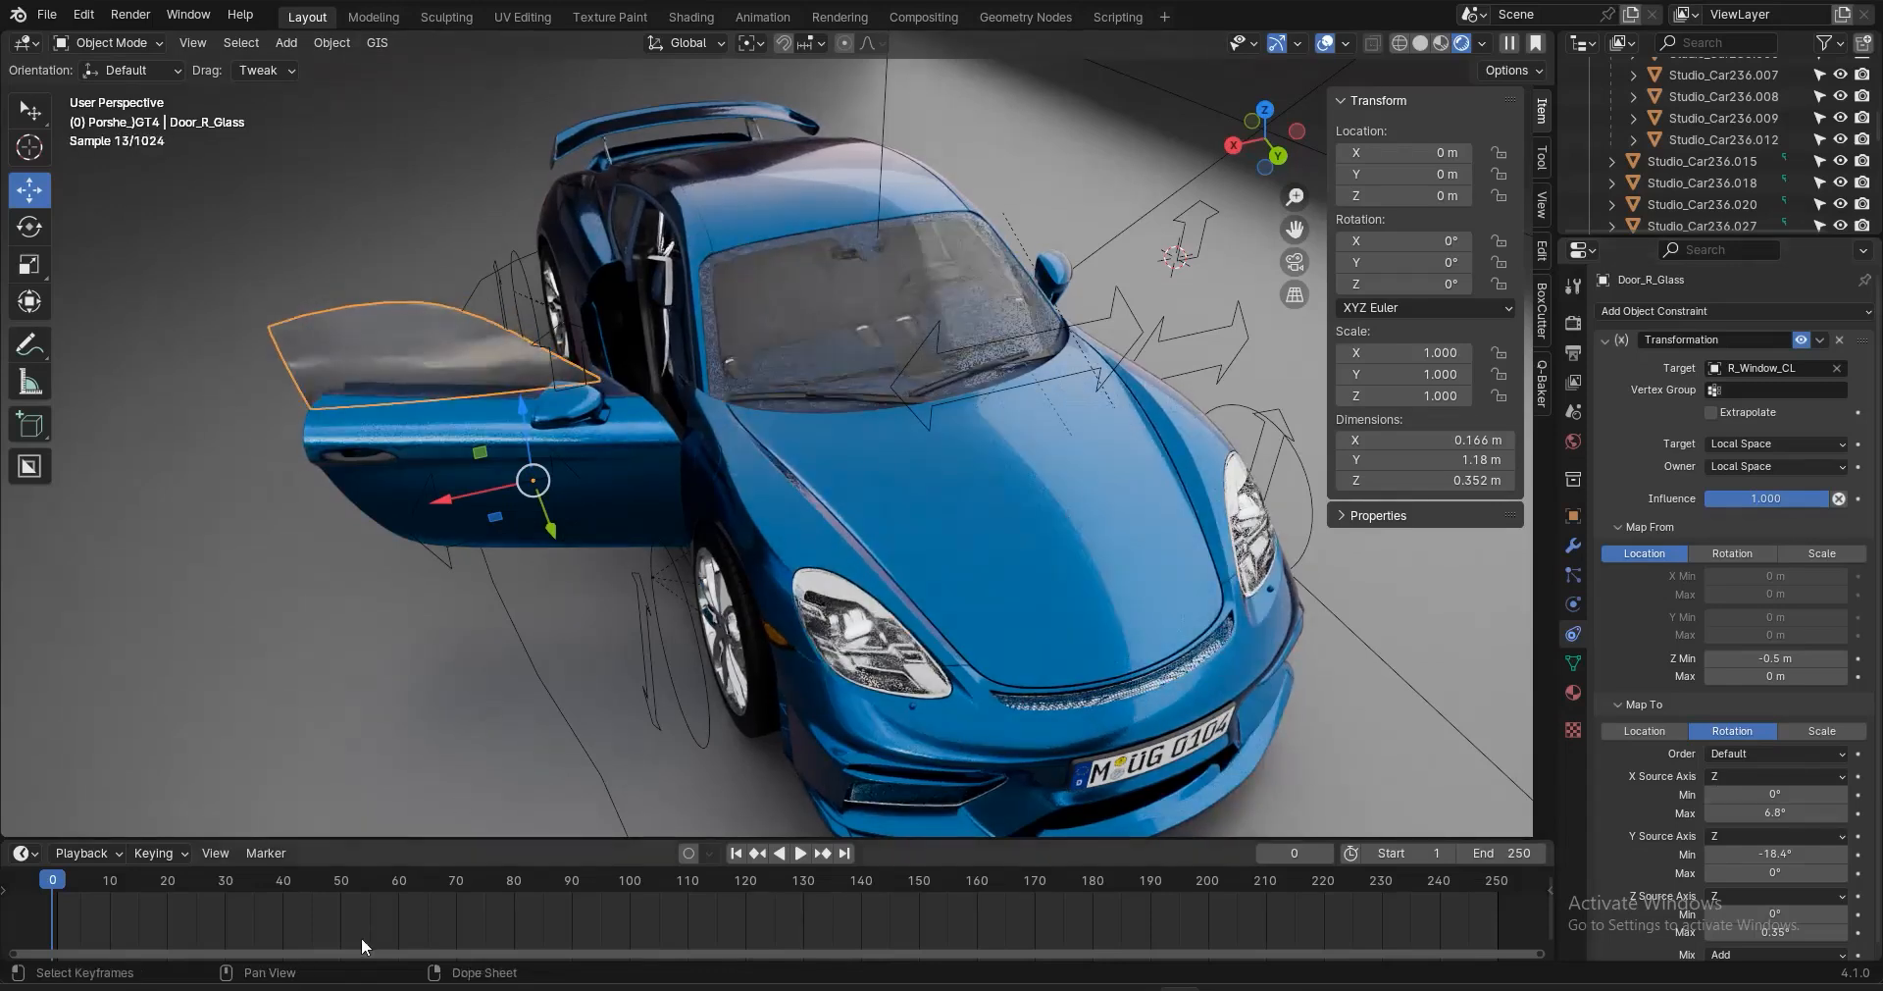
Set the right glass's mapped Y rotation to minimum 0° and maximum 18.4°, and Z to minimum -0.35° and maximum 0°
left_click(1750, 853)
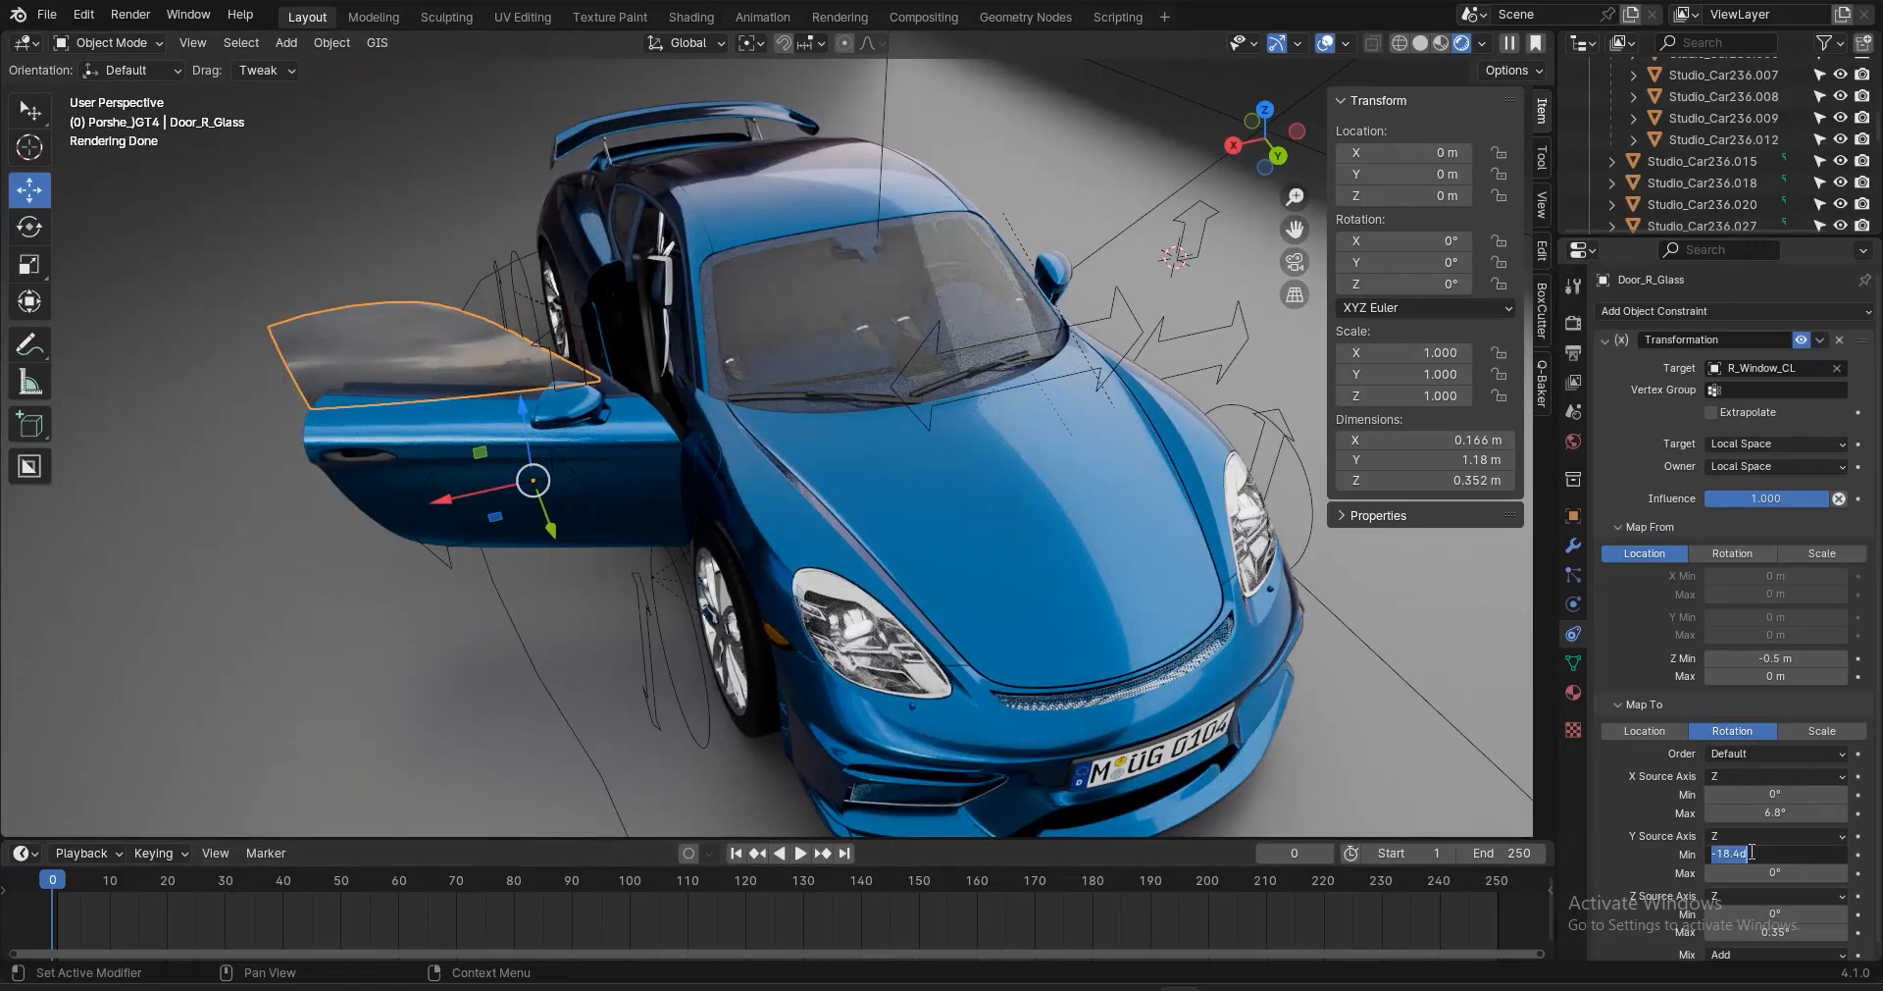
type("0")
key("Tab")
type("1")
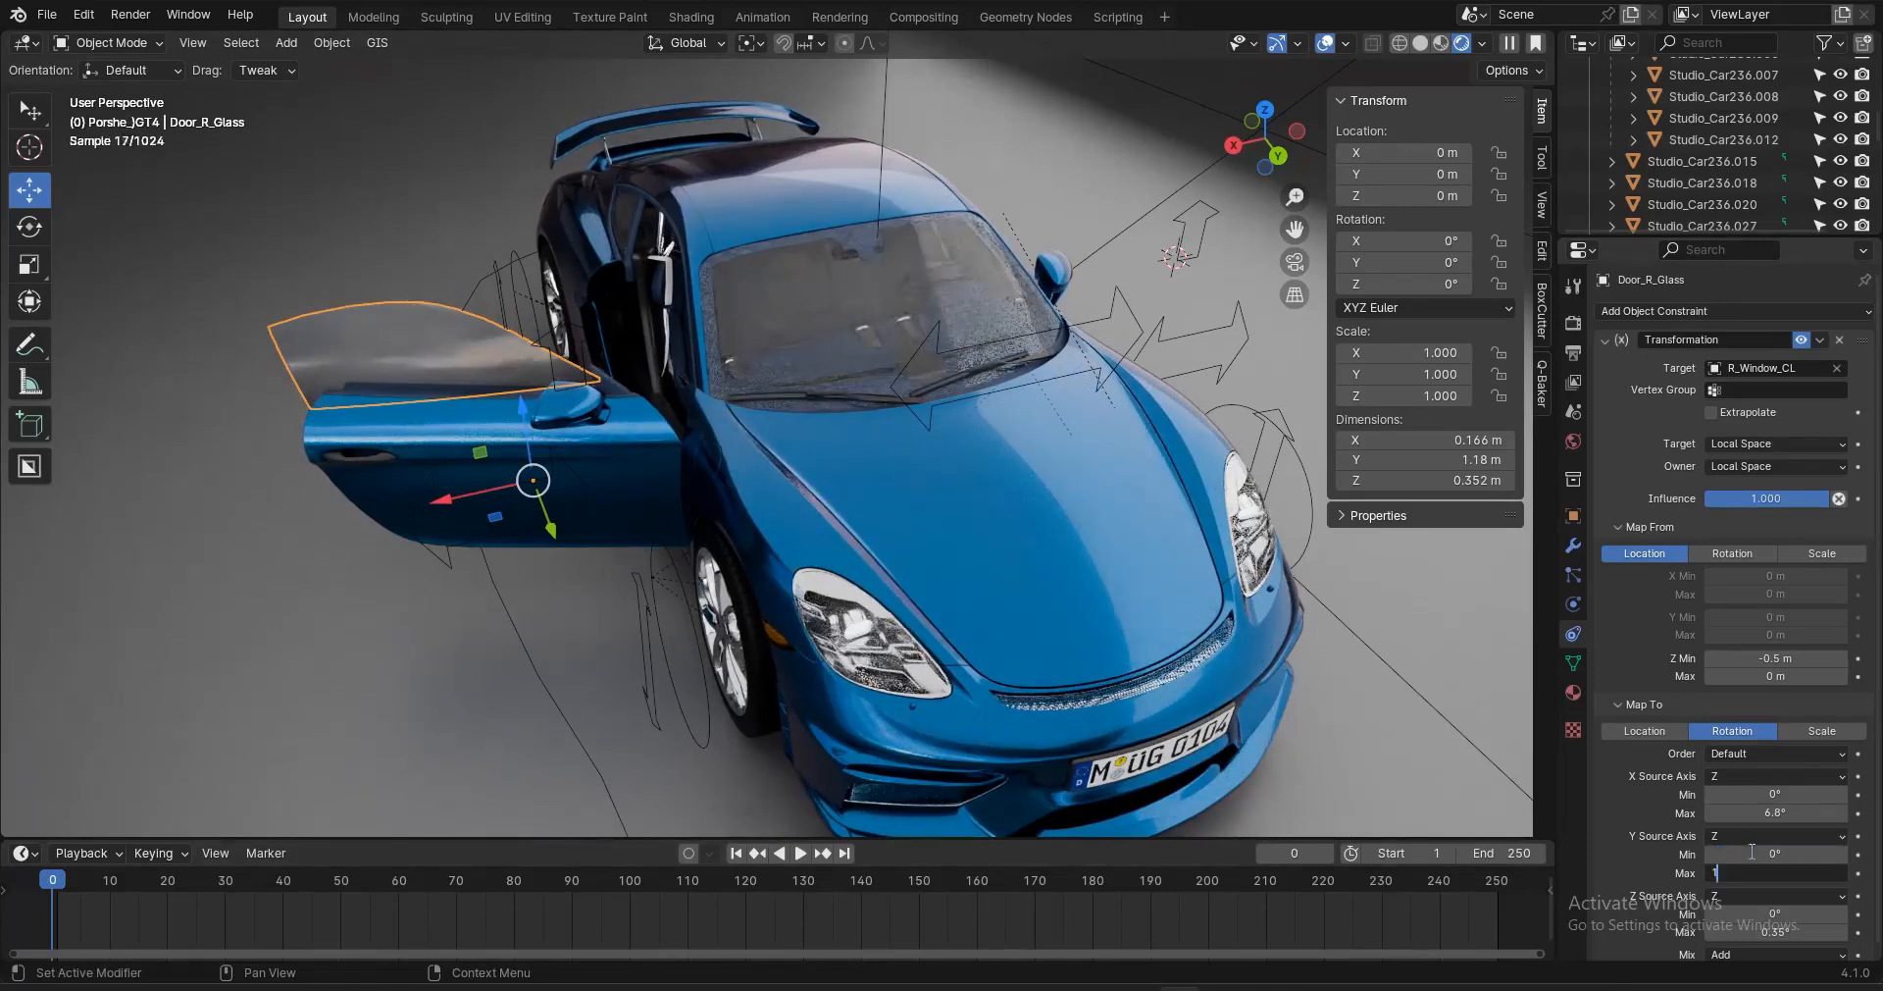
type("8.4")
key("Return")
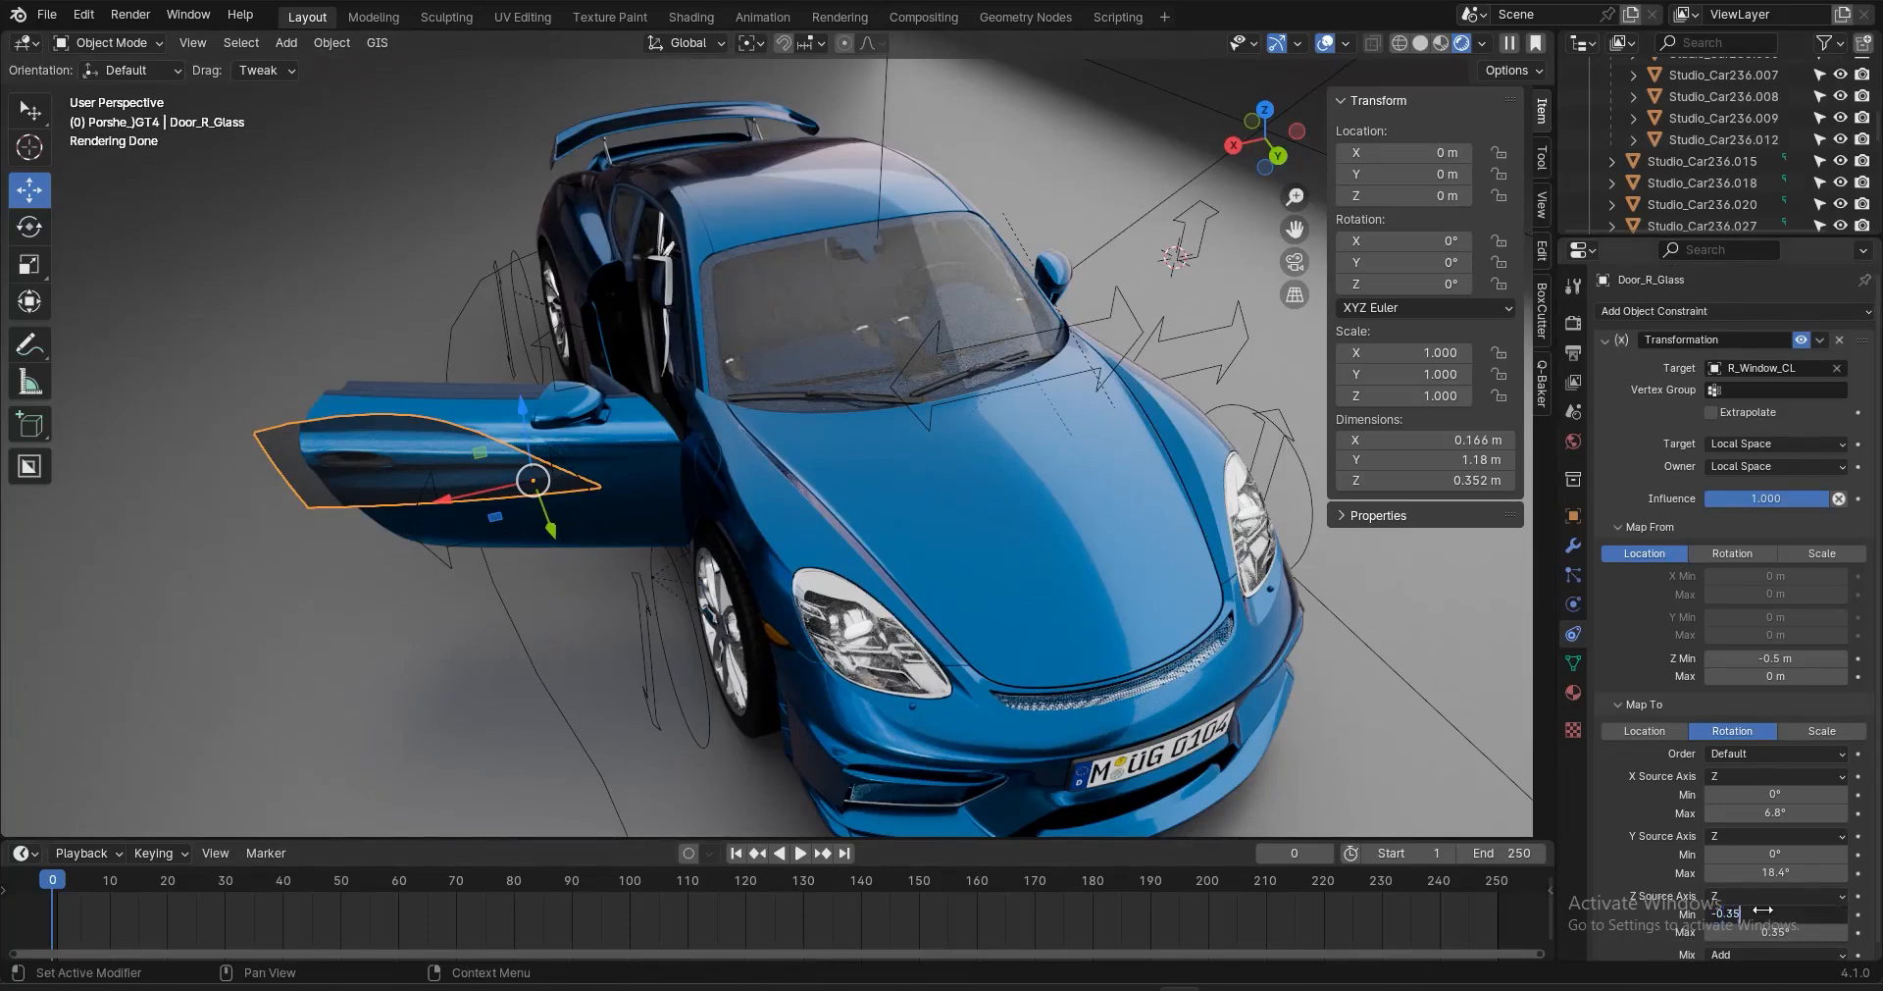
key("Return")
key("Return")
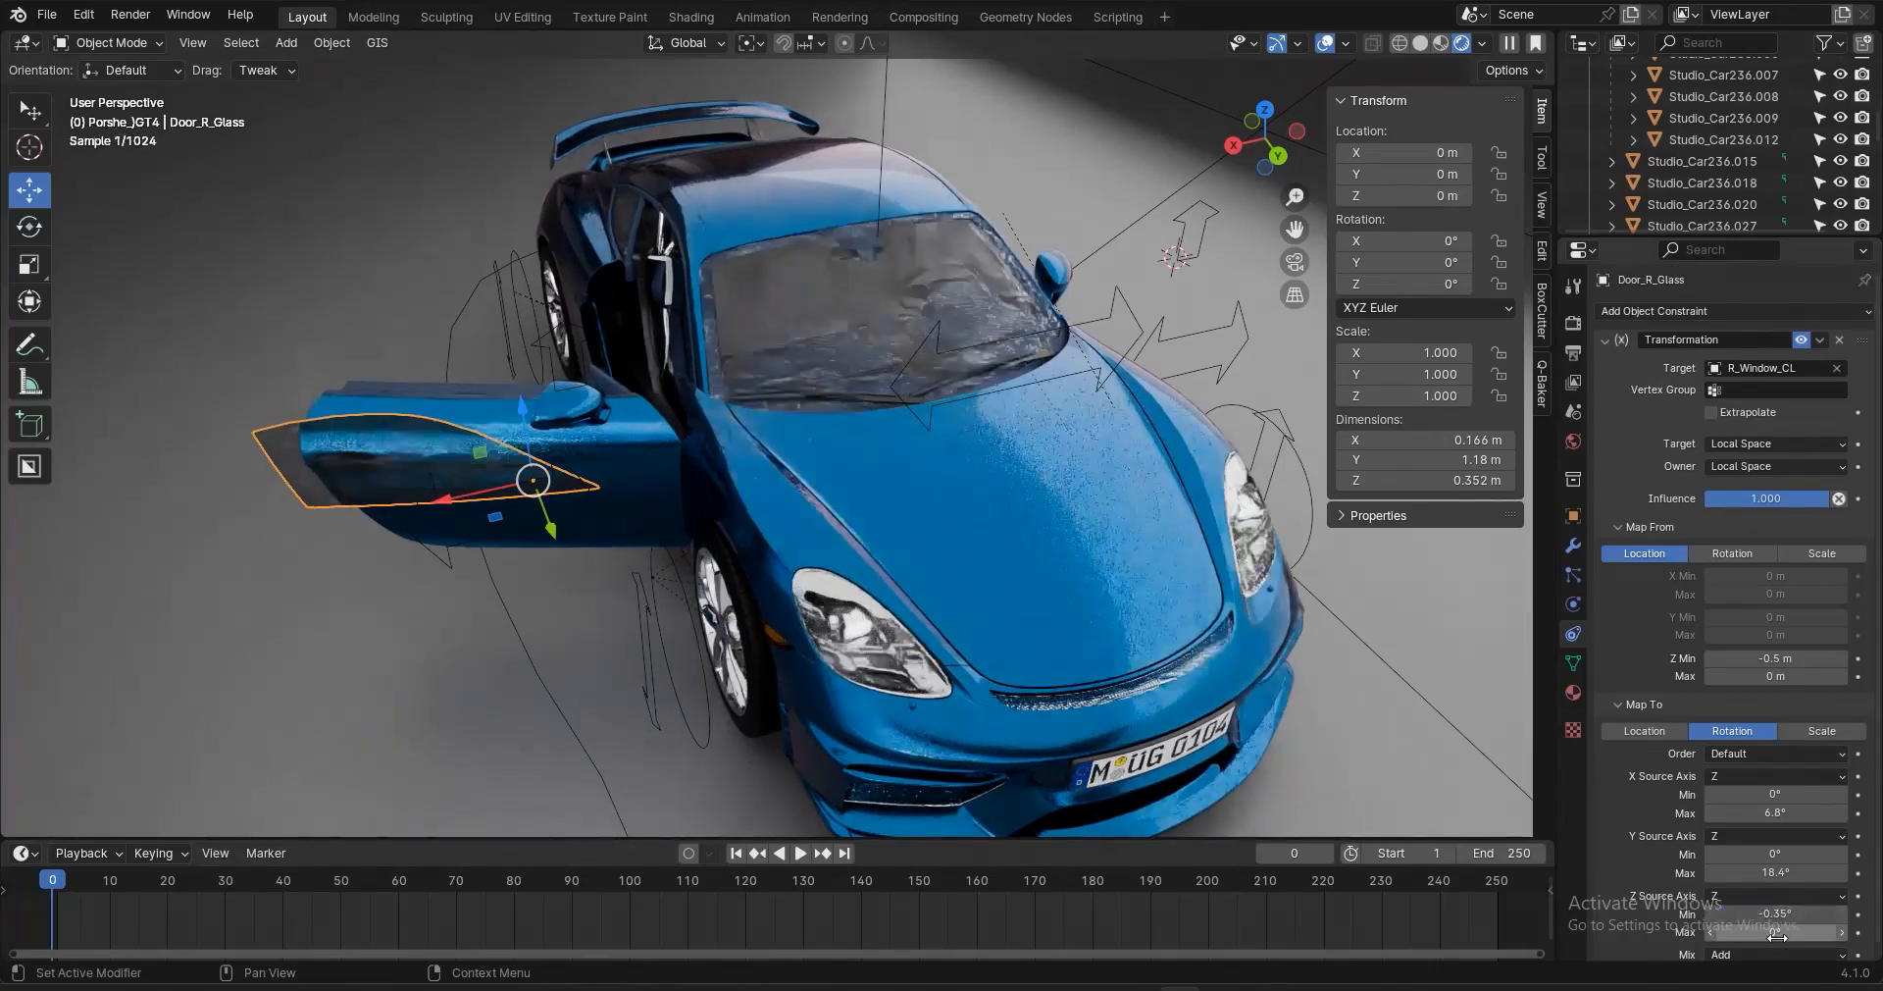
Test-move the right window arrow controller to check how the glass rotates, and cancel the move
left_click(546, 349)
key("g")
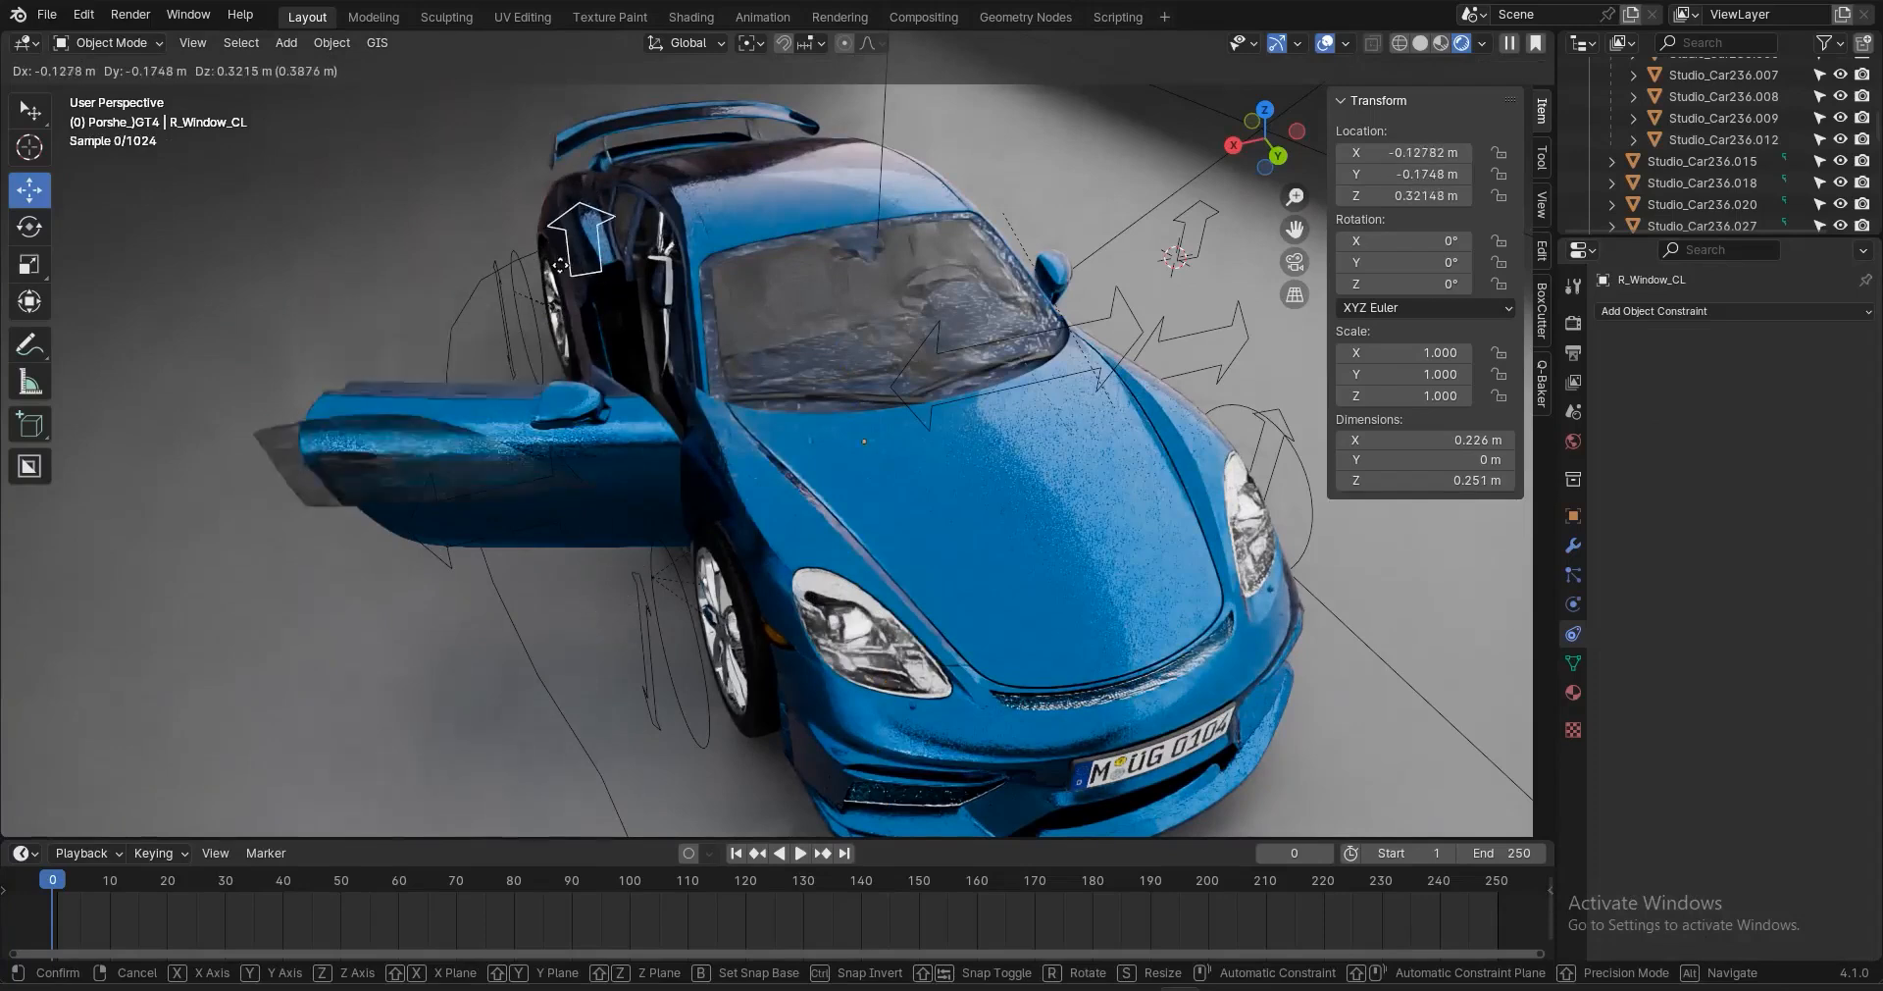
key("Escape")
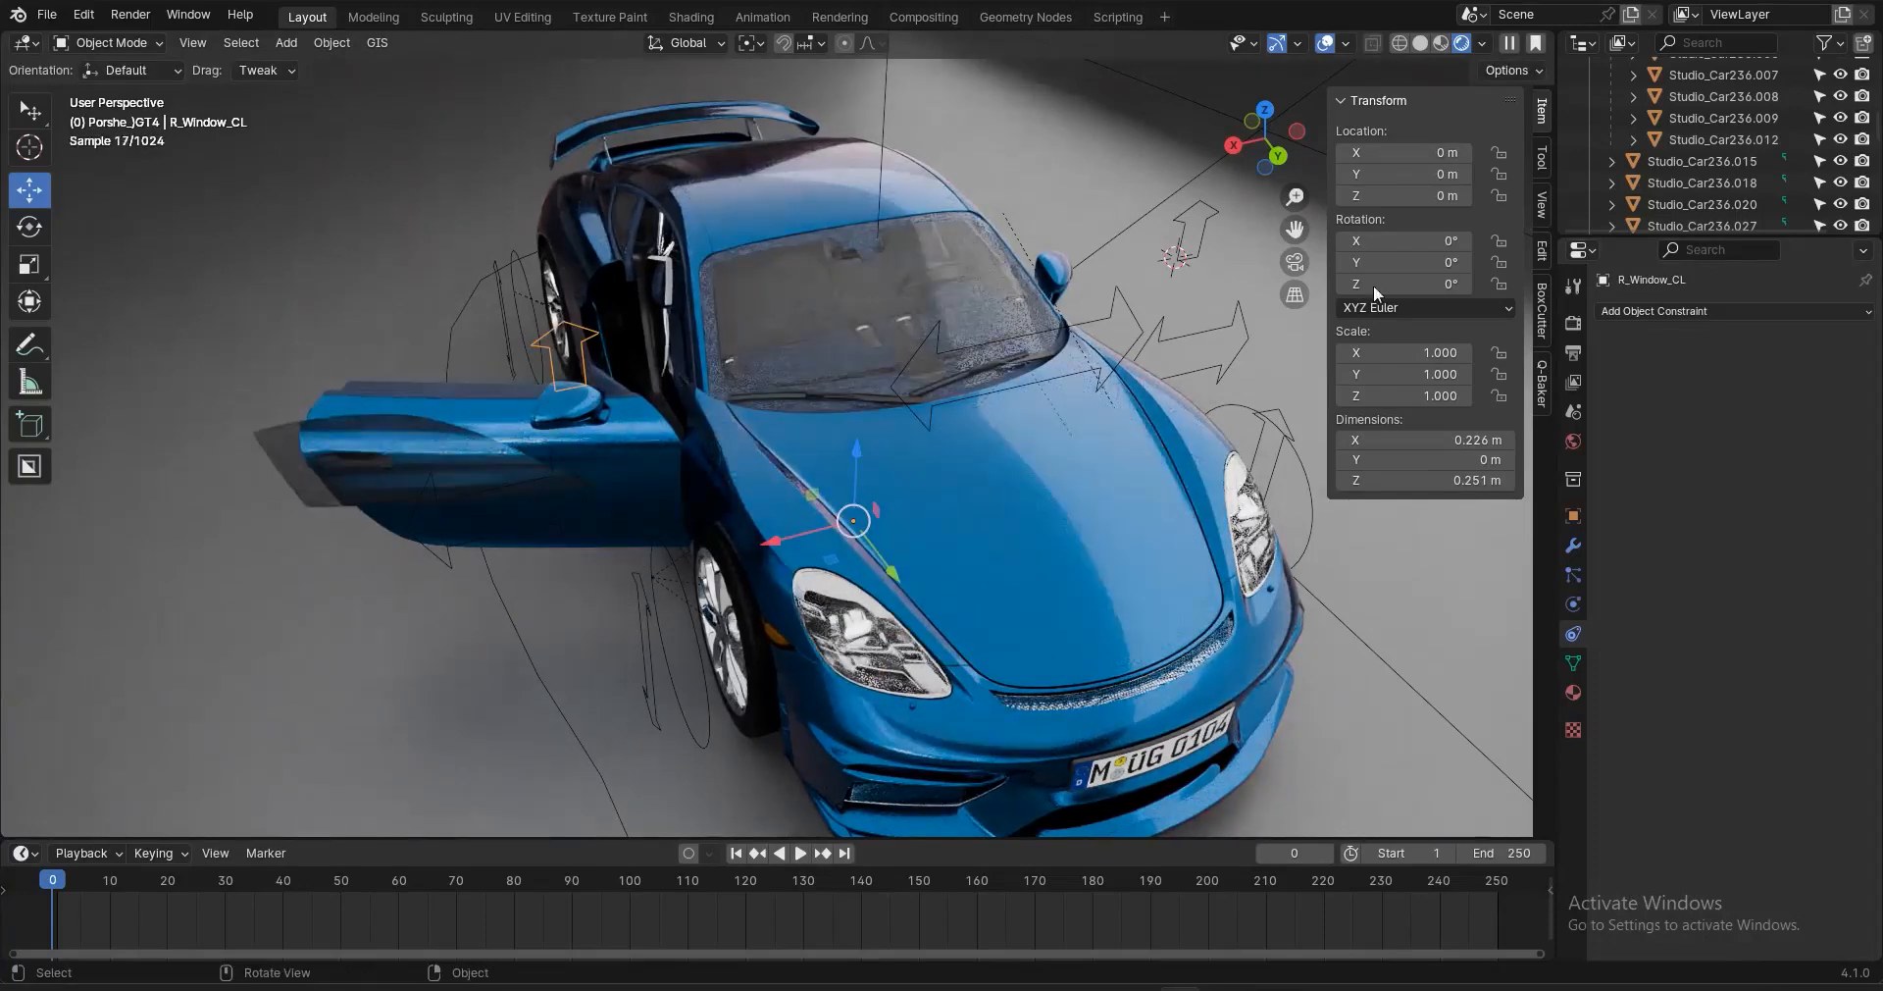
Add a Copy Location constraint to the right door glass with both target and owner in Local Space
left_click(469, 471)
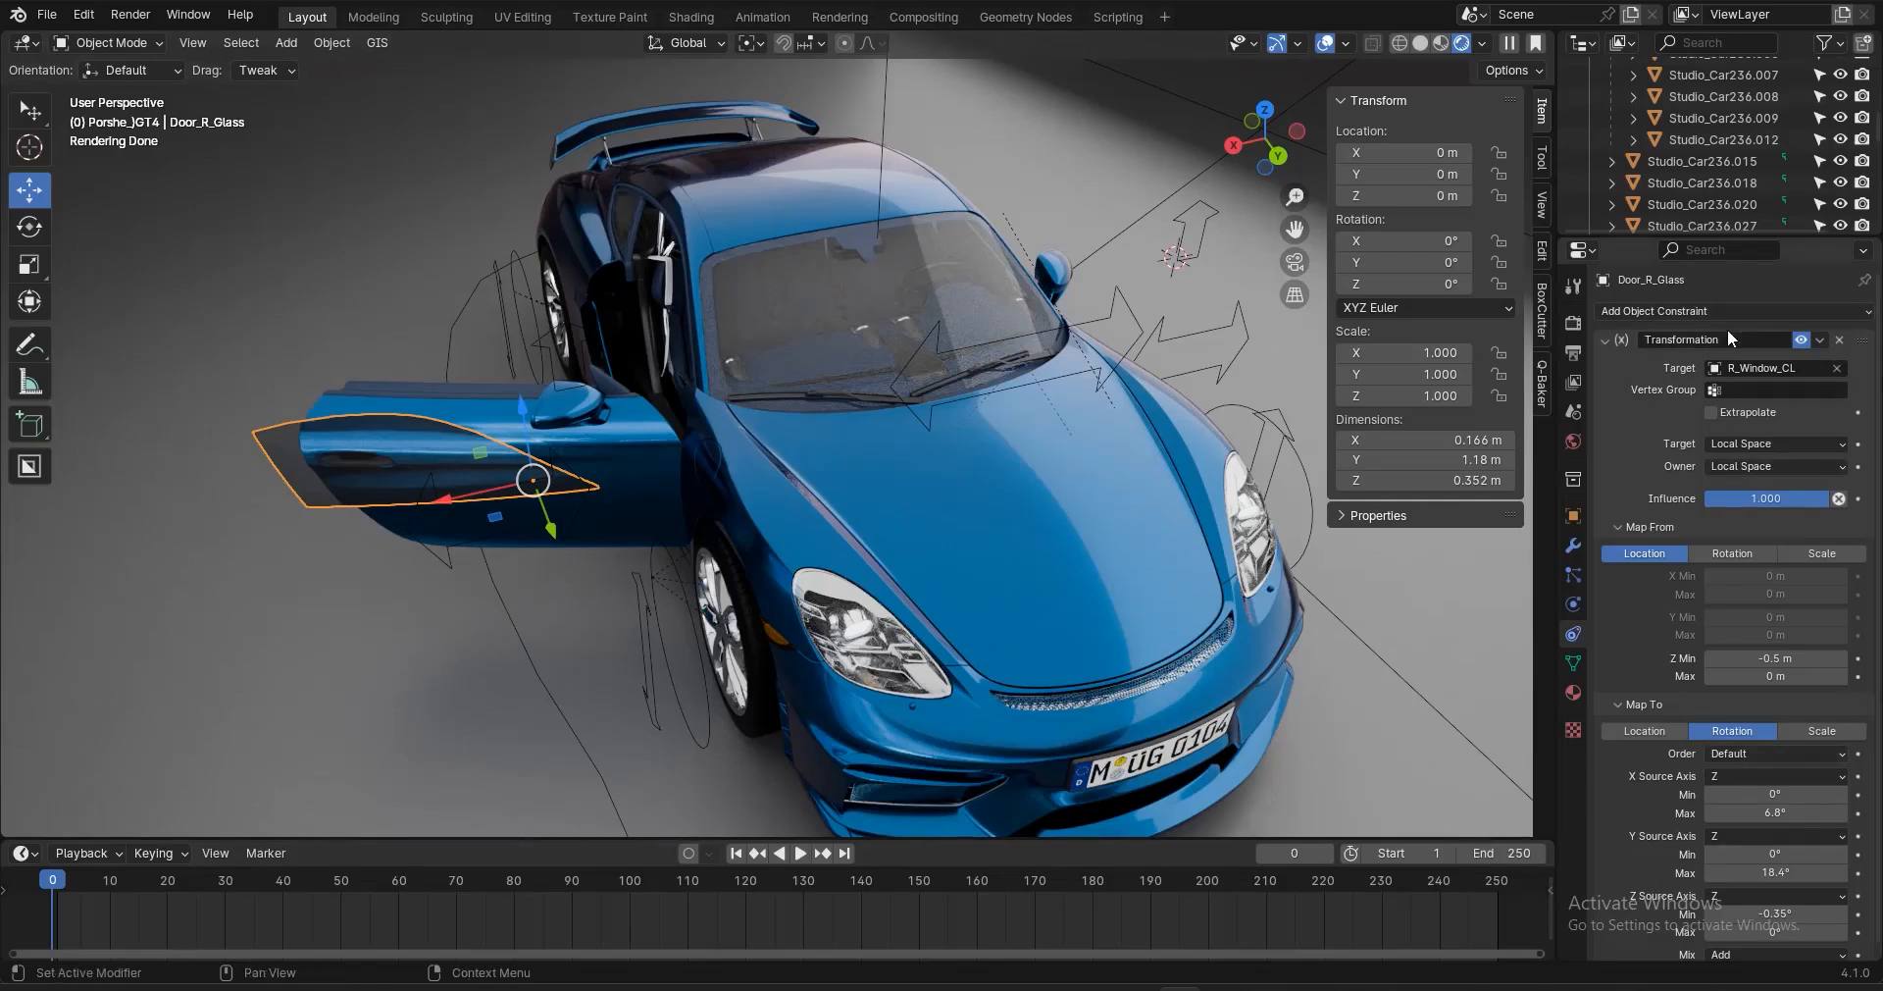
left_click(1606, 340)
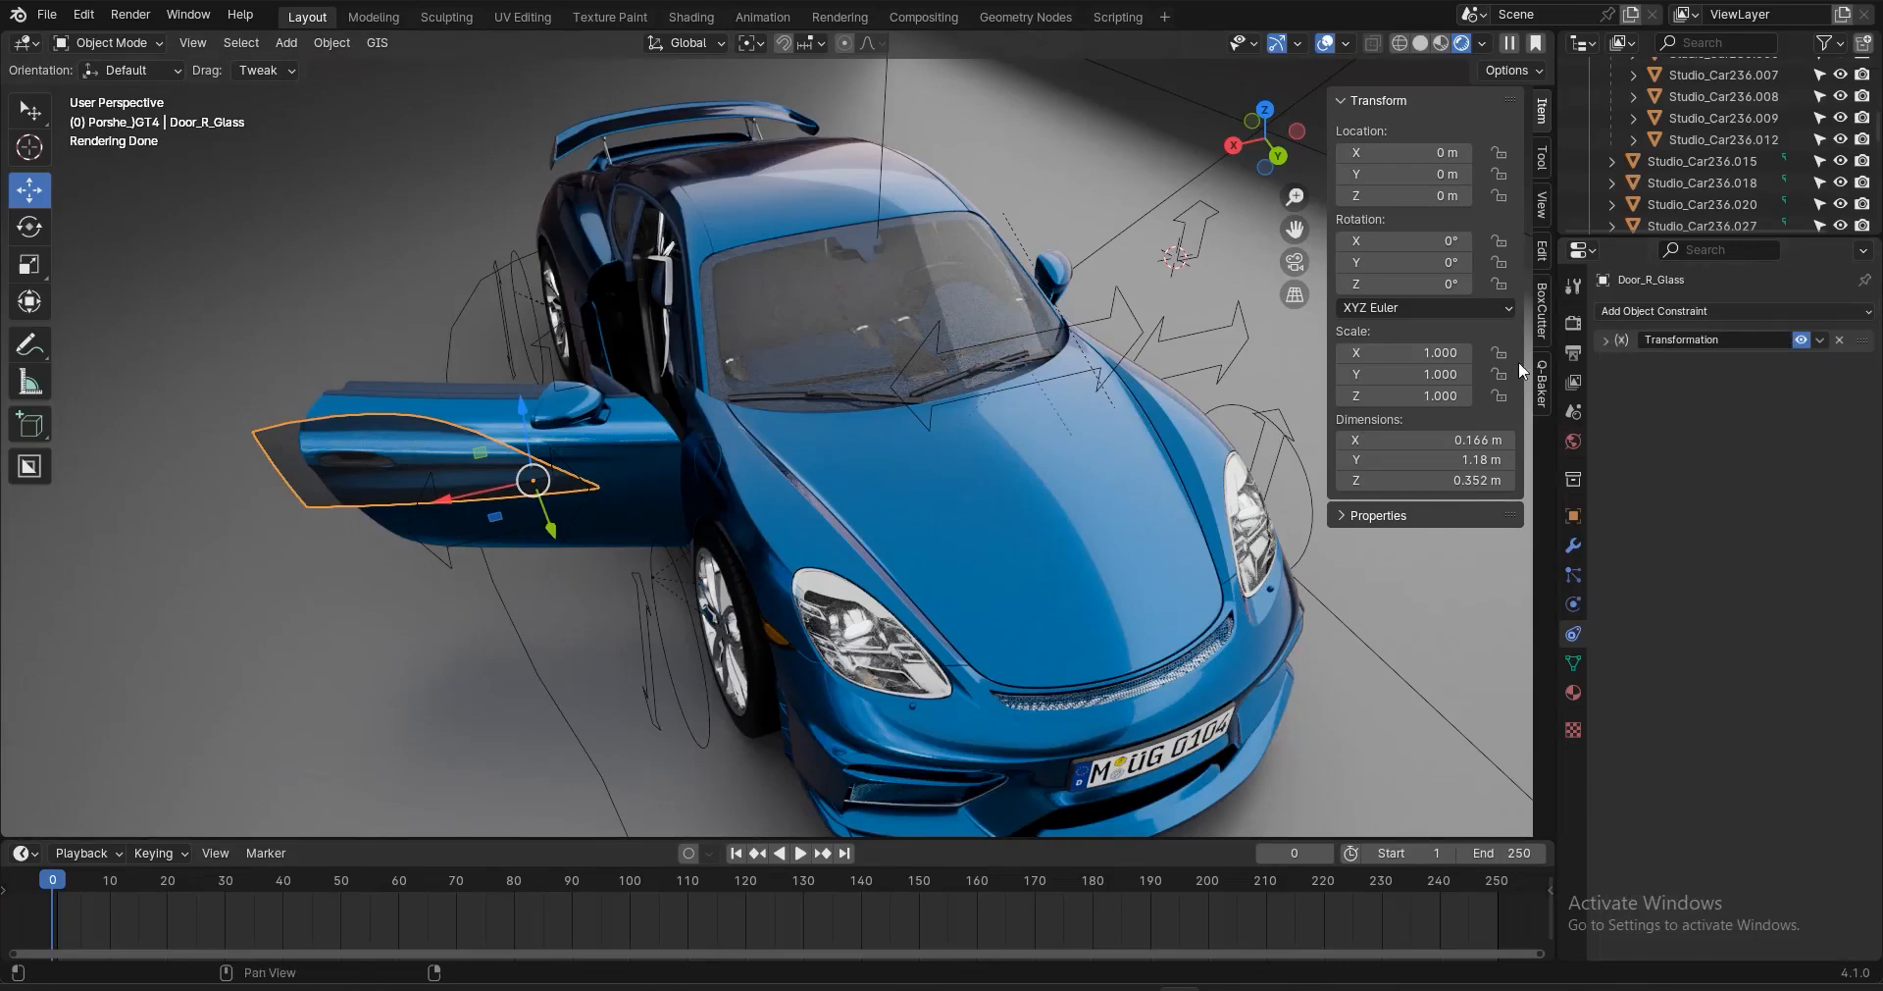
left_click(1713, 310)
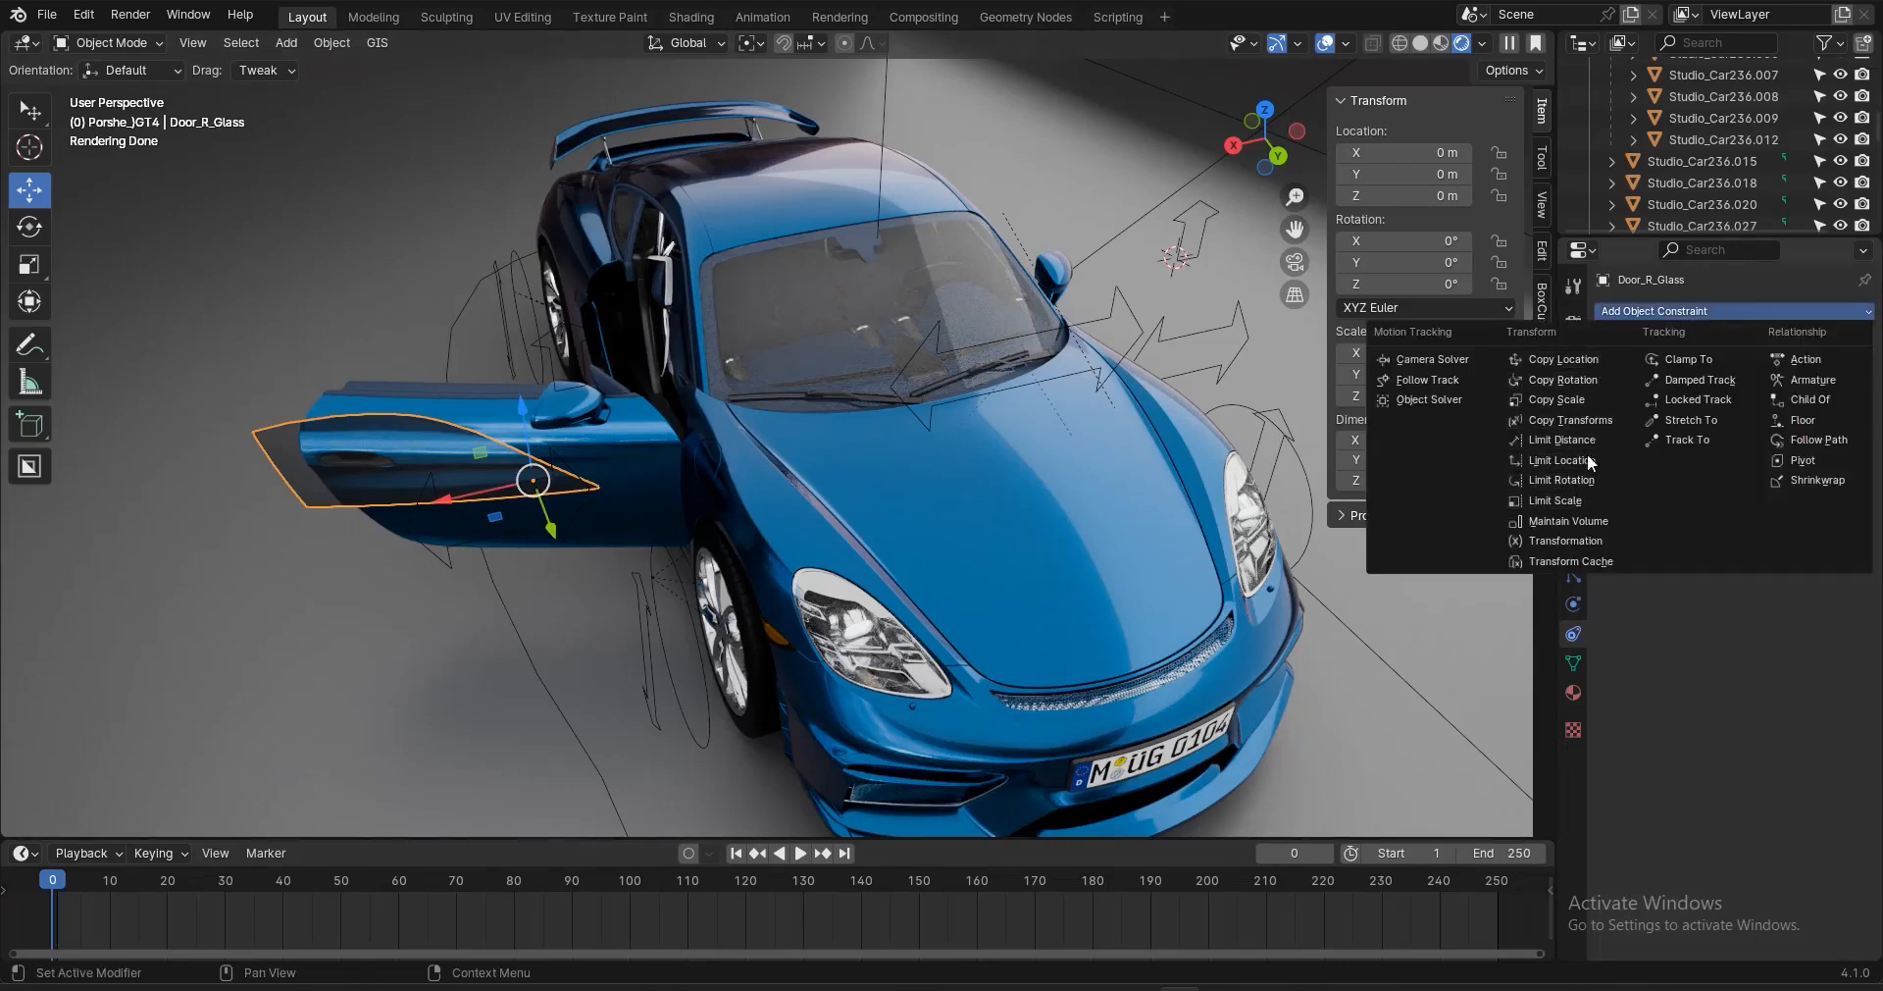
left_click(1568, 355)
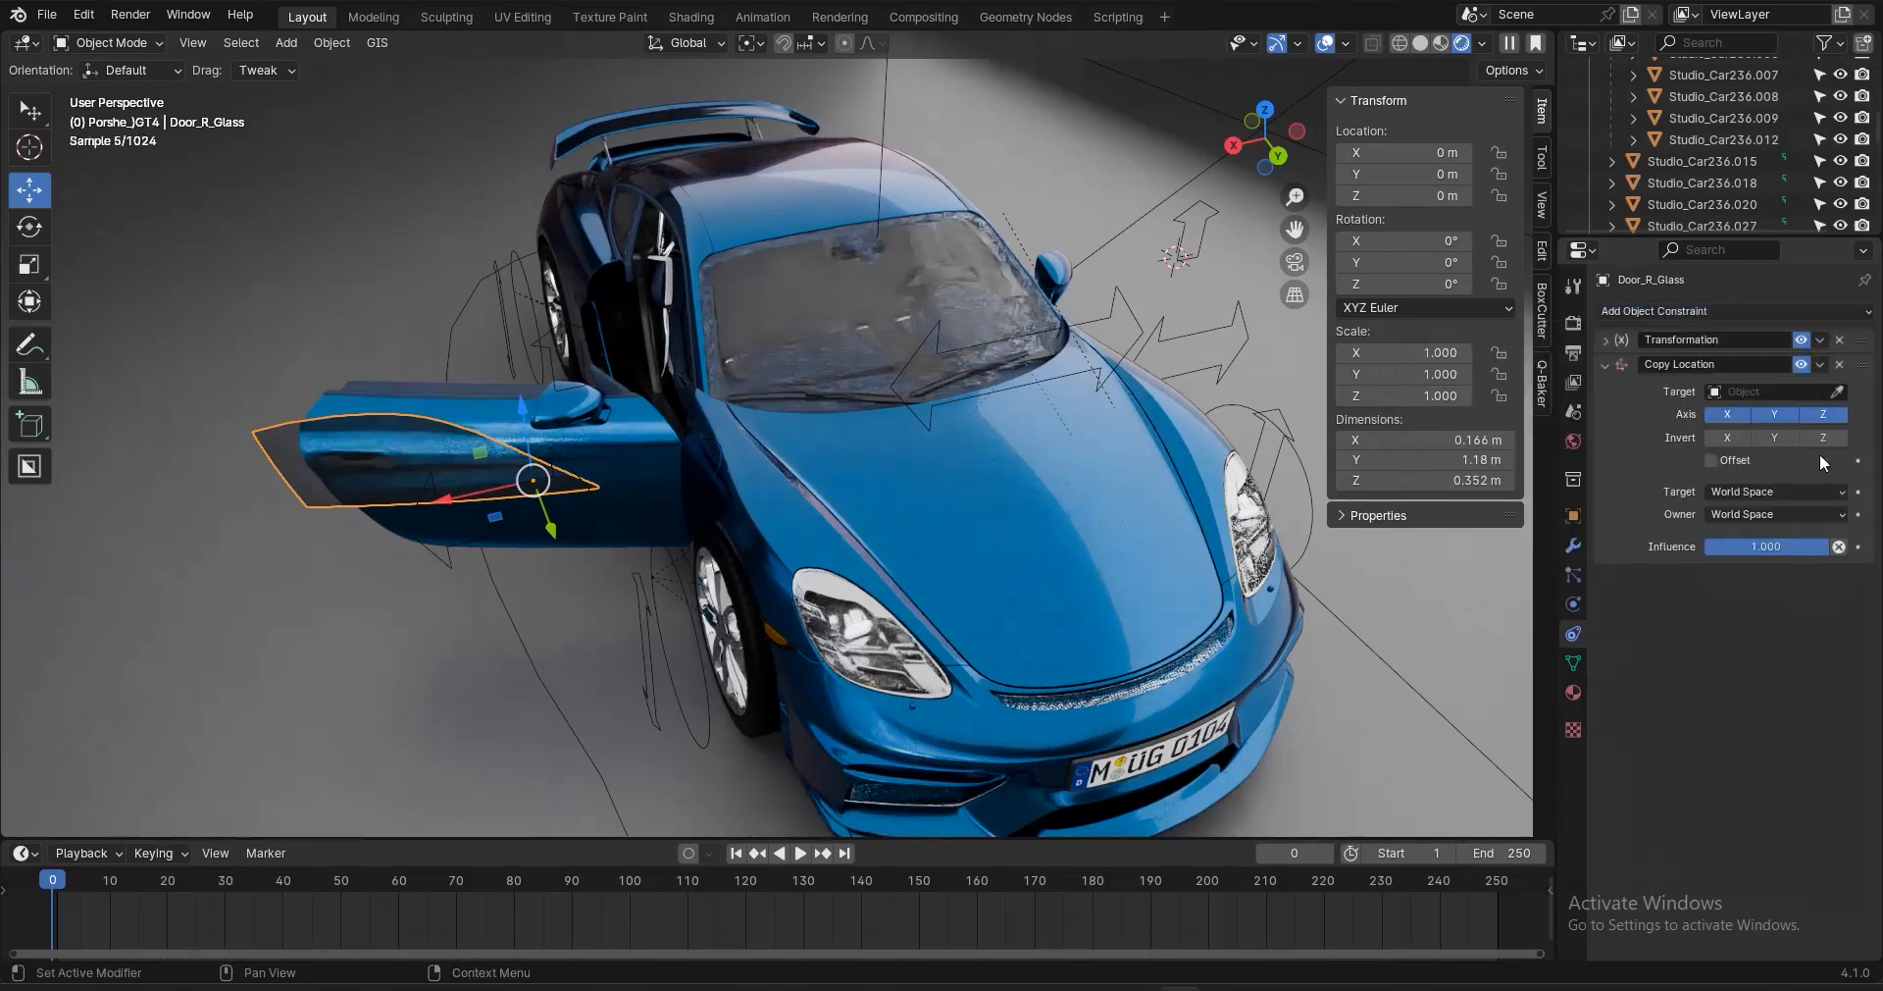
left_click(1776, 492)
left_click(1765, 553)
left_click(1760, 513)
left_click(1758, 555)
Restrict the glass's Copy Location constraint to the Z axis and set R_Window_CL as its target
left_click(1775, 414)
left_click(1726, 414)
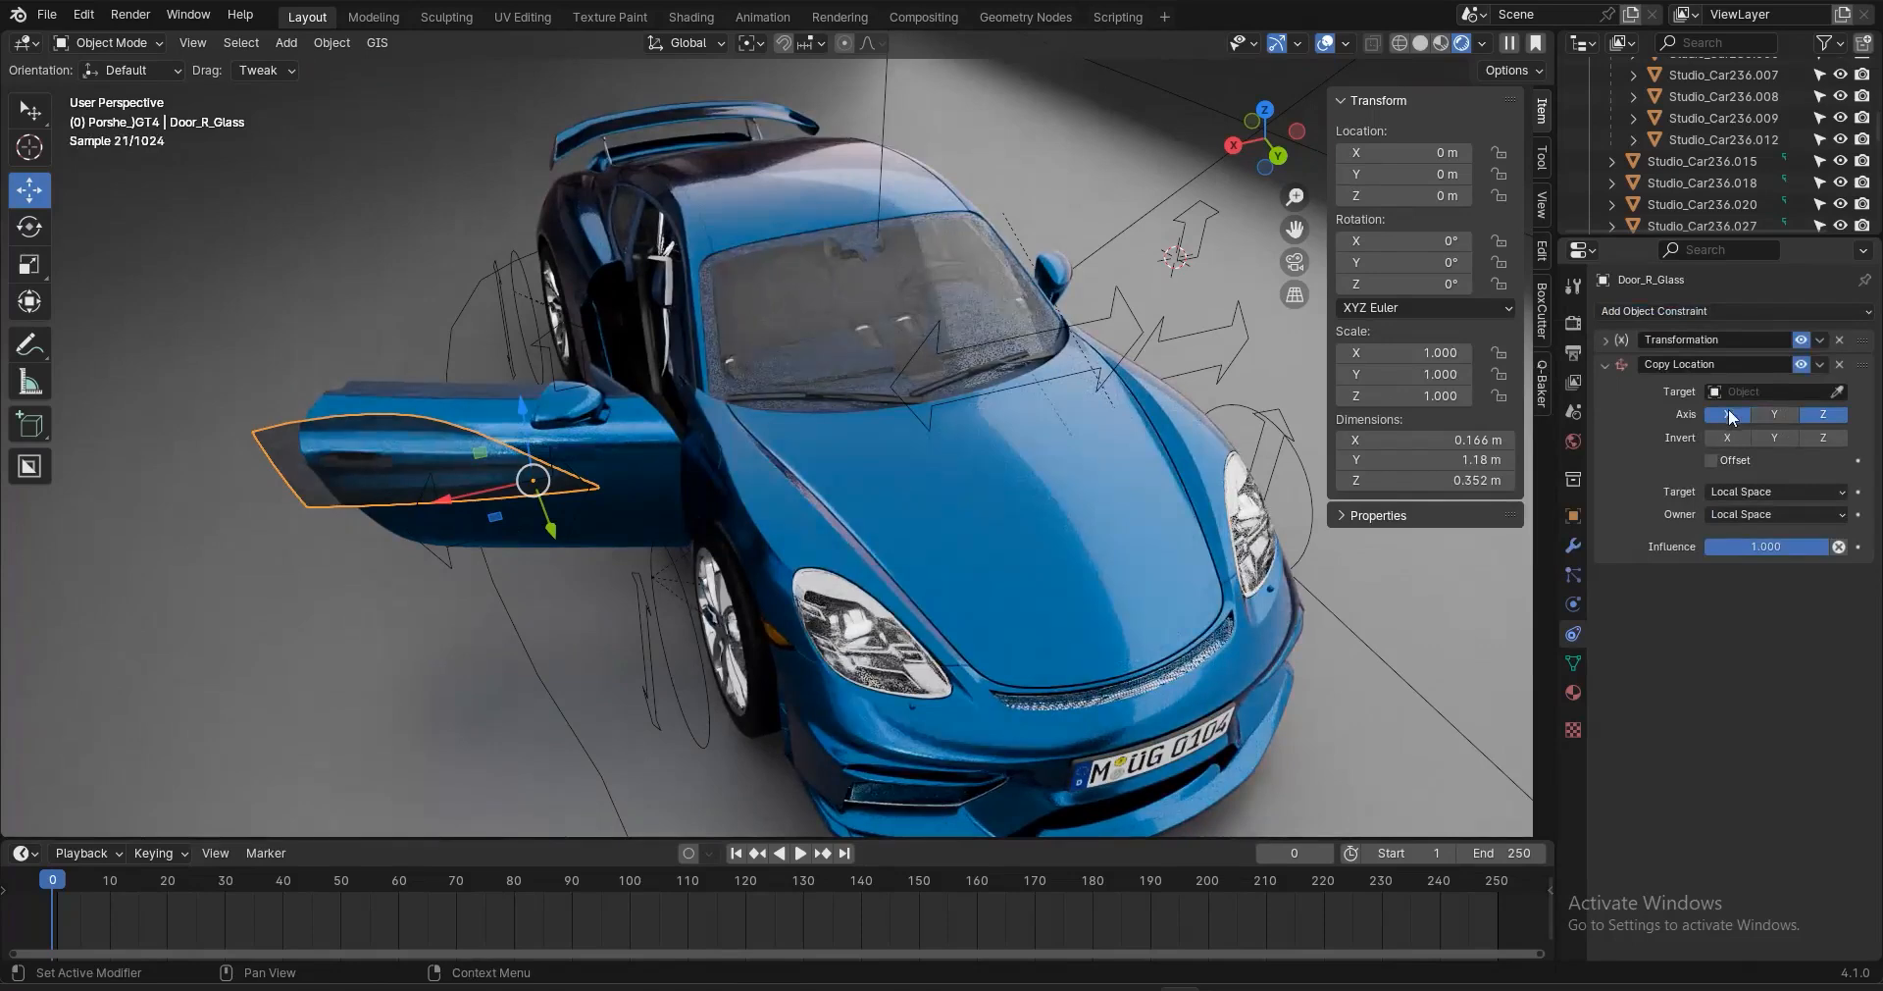
left_click(1837, 392)
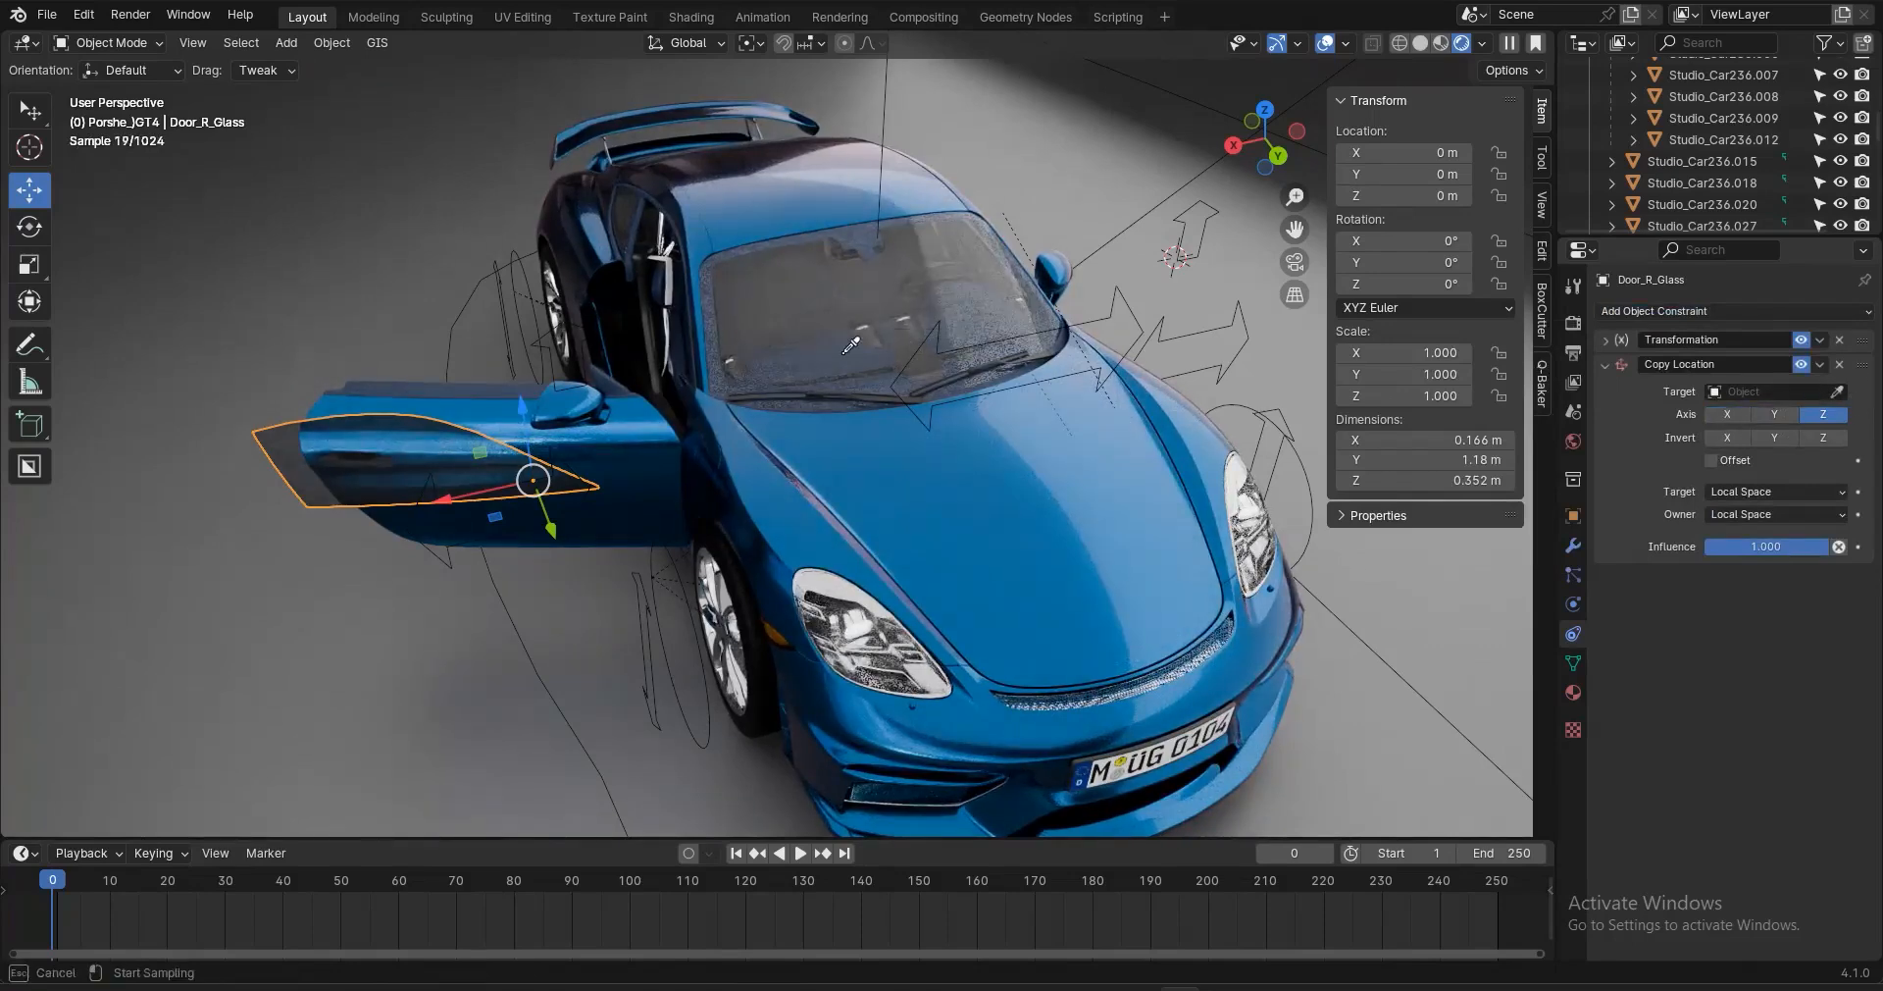
left_click(552, 348)
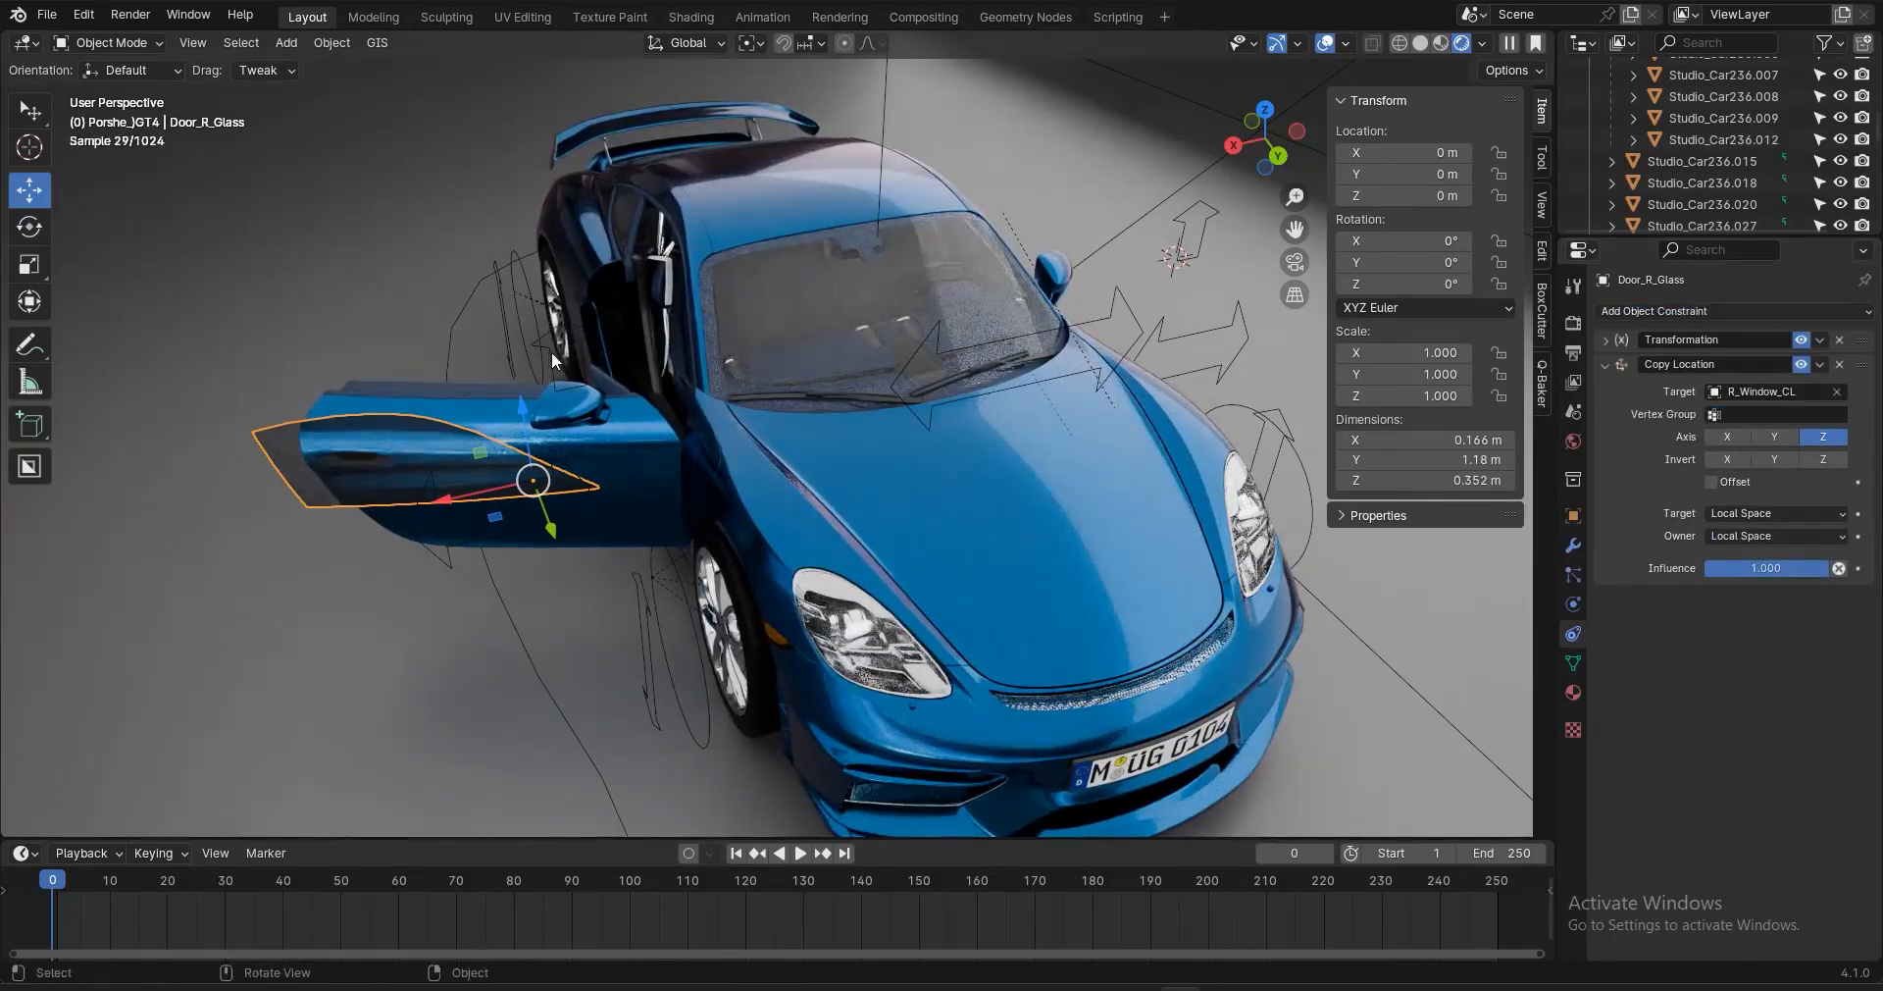
Test-move the right window arrow controller freely and along Z, cancelling both moves, and check the glass
left_click(551, 351)
key("g")
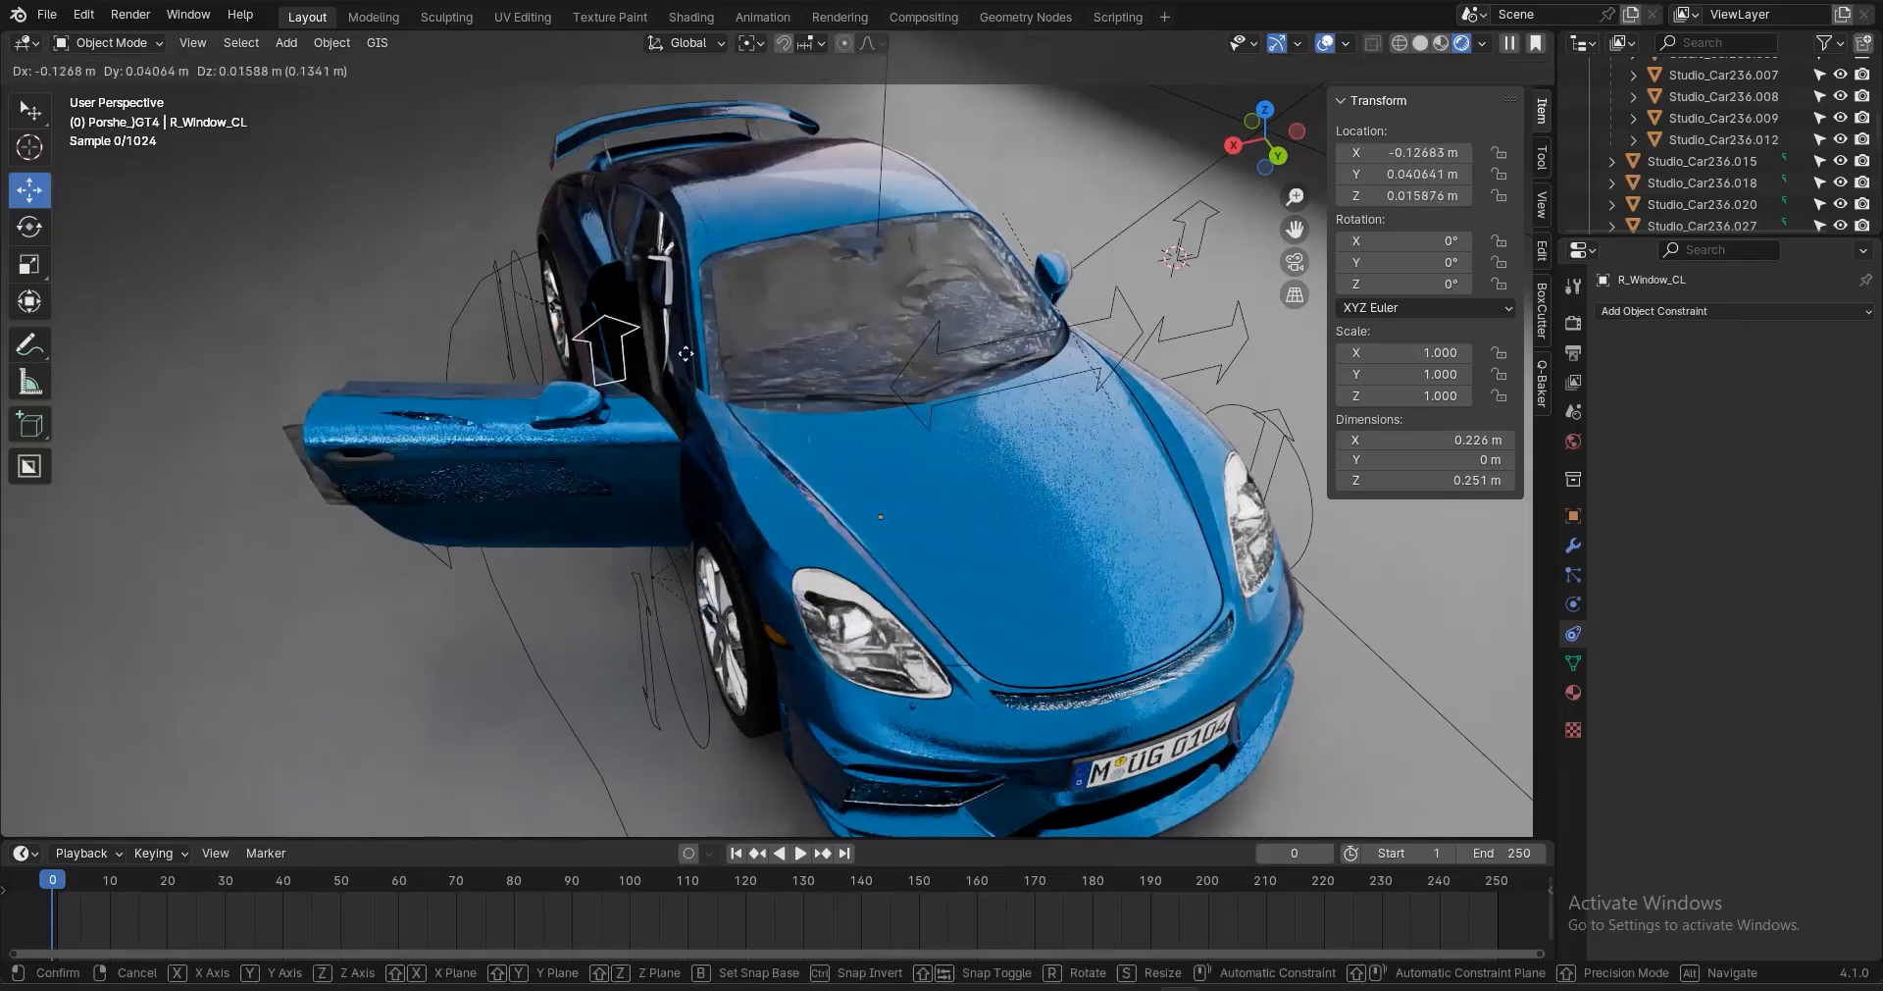
key("Escape")
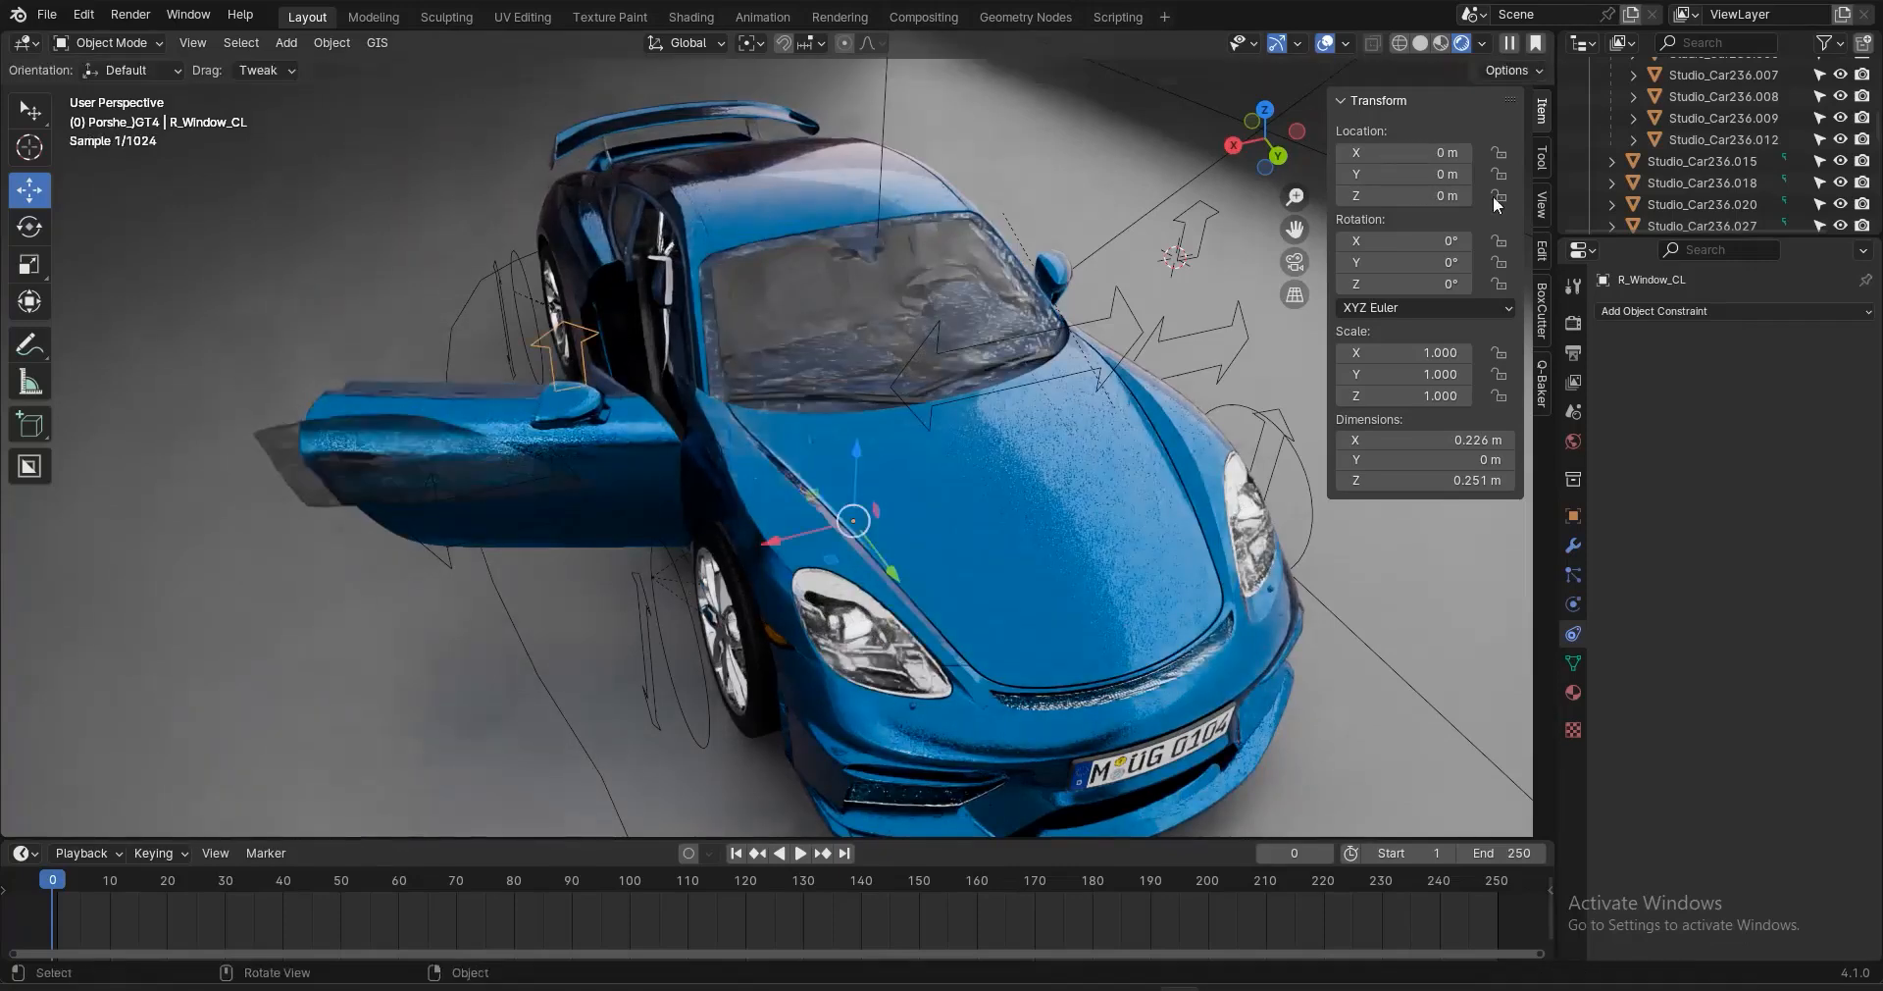
key("g")
key("z")
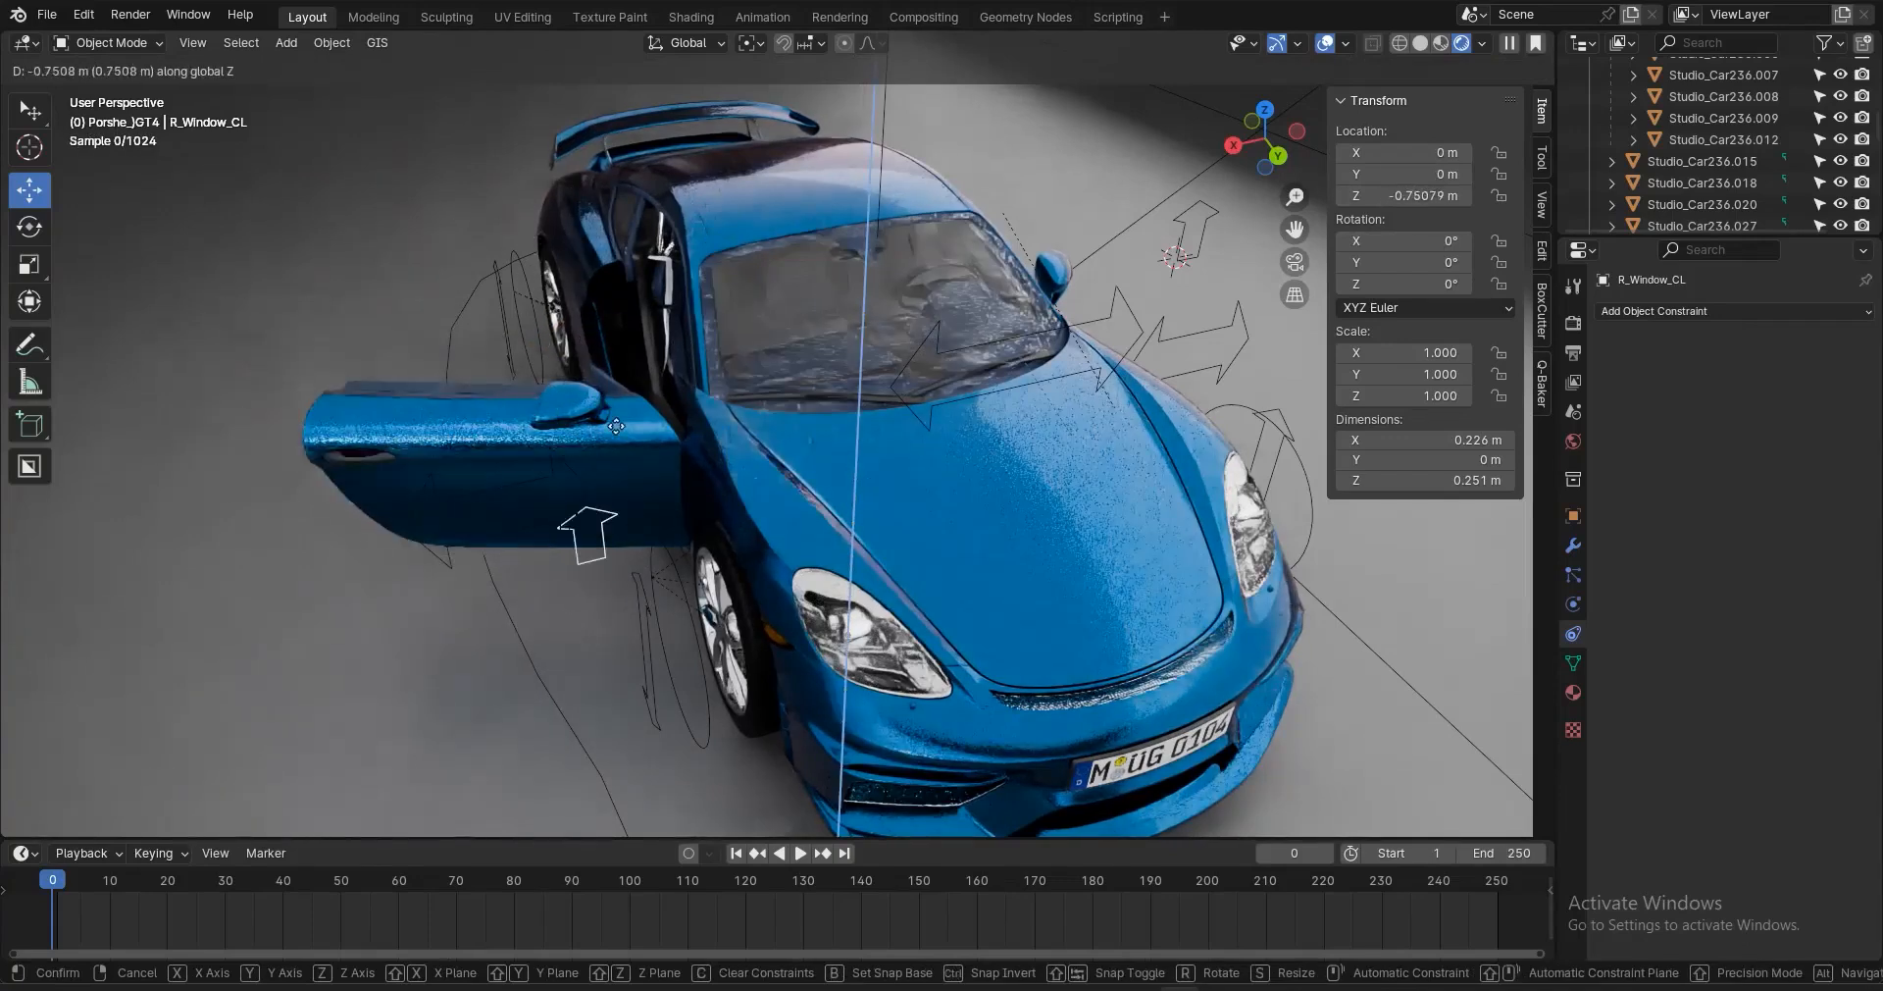
key("Escape")
left_click(379, 460)
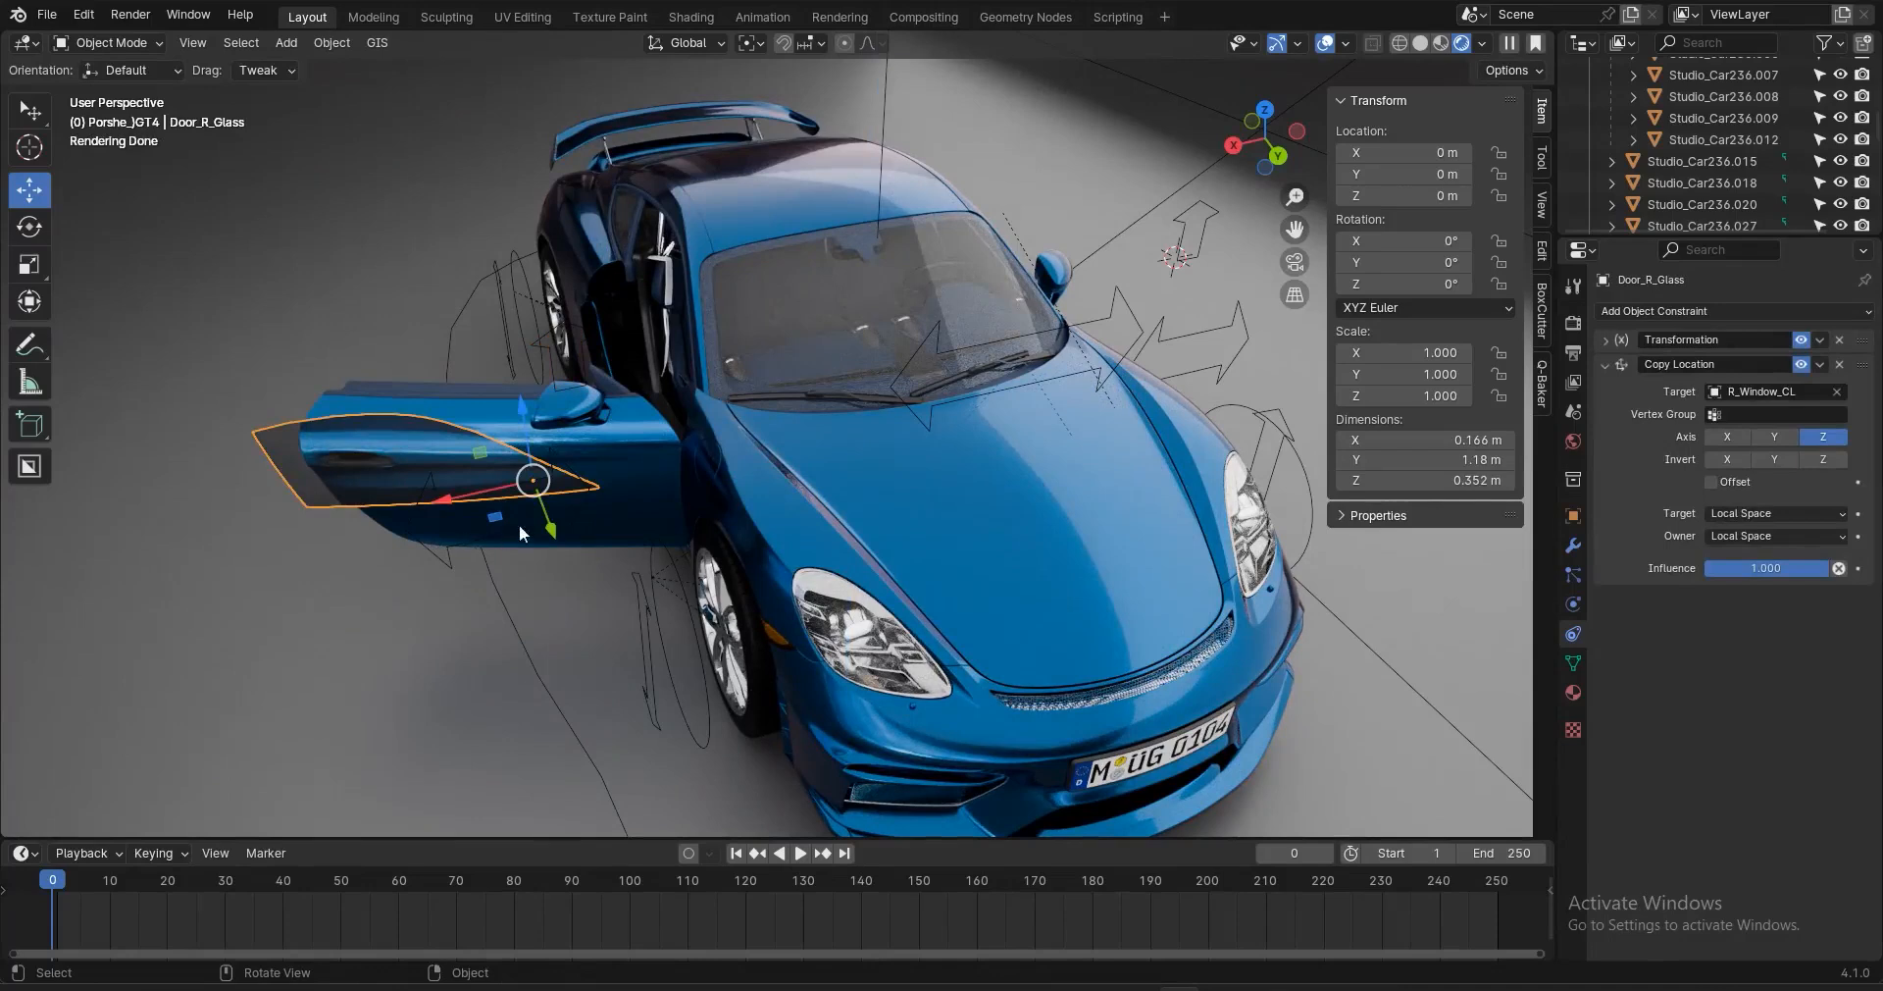
Add a Limit Location constraint to the right window arrow controller with Z minimum -0.24 m and Z maximum 0 m
left_click(556, 381)
left_click(1673, 312)
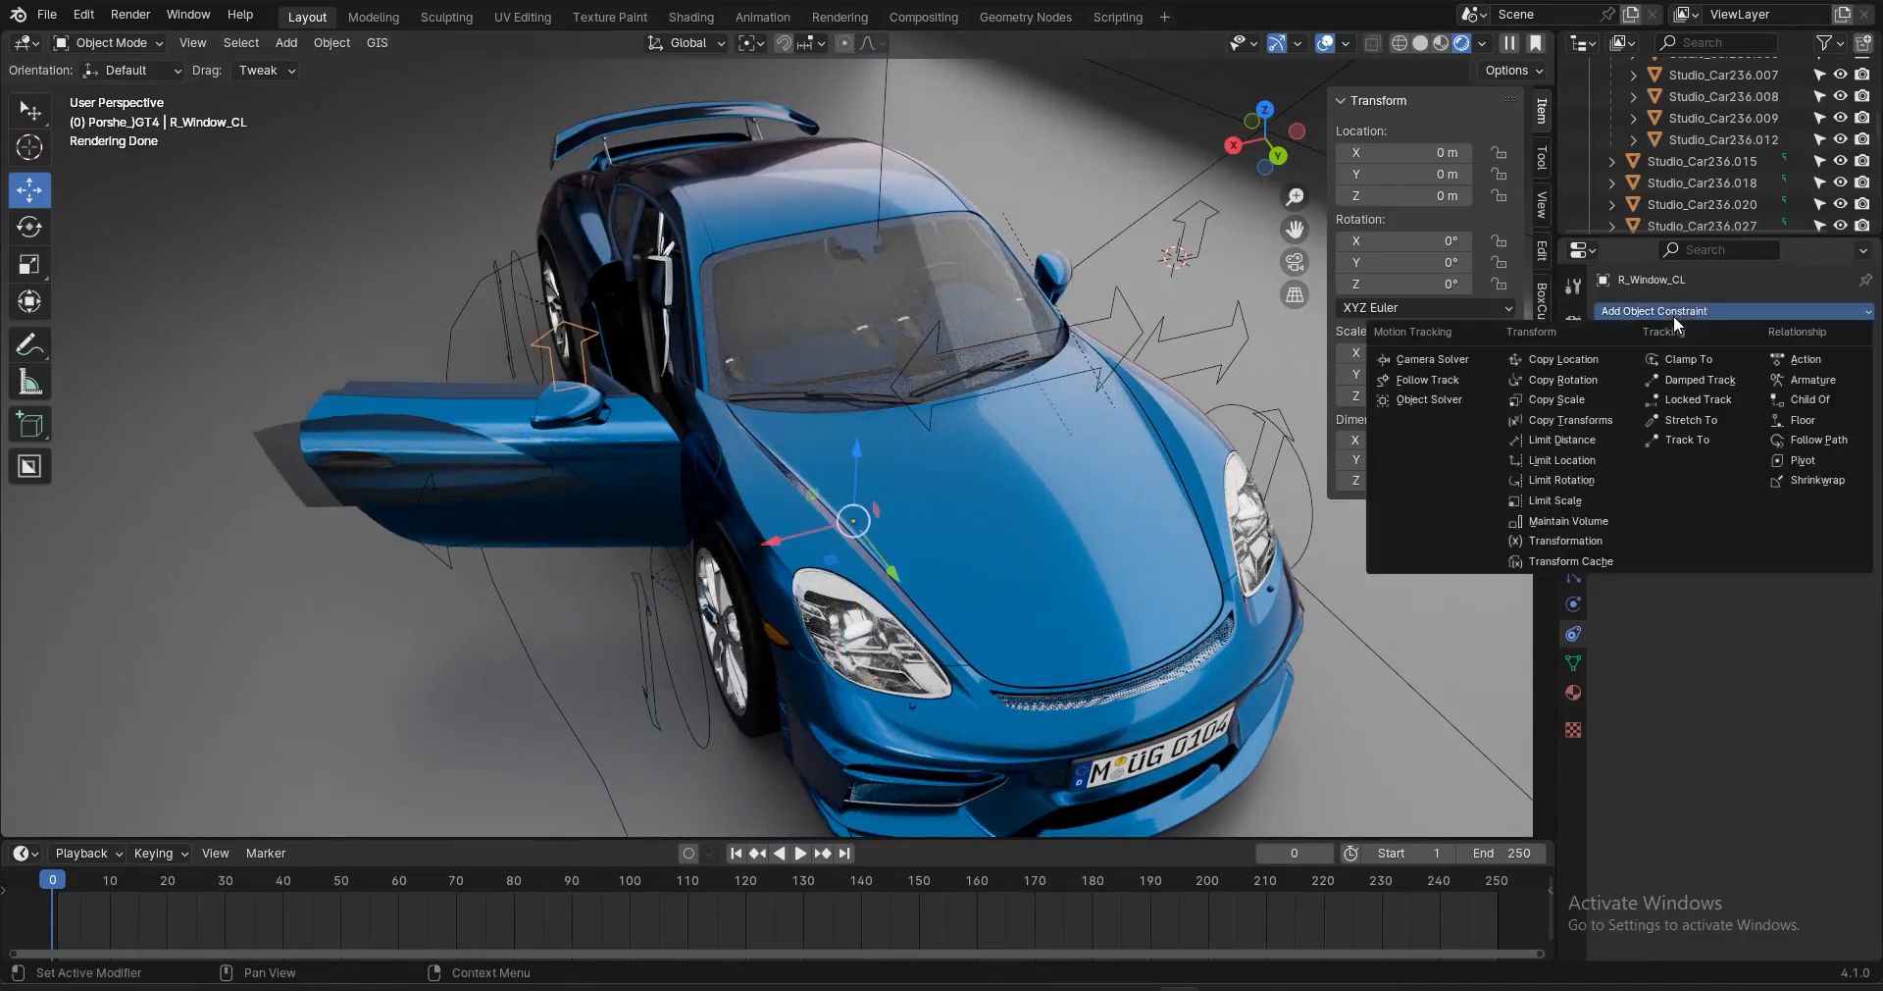
left_click(1580, 461)
left_click(1711, 408)
left_click(1711, 475)
left_click(1796, 408)
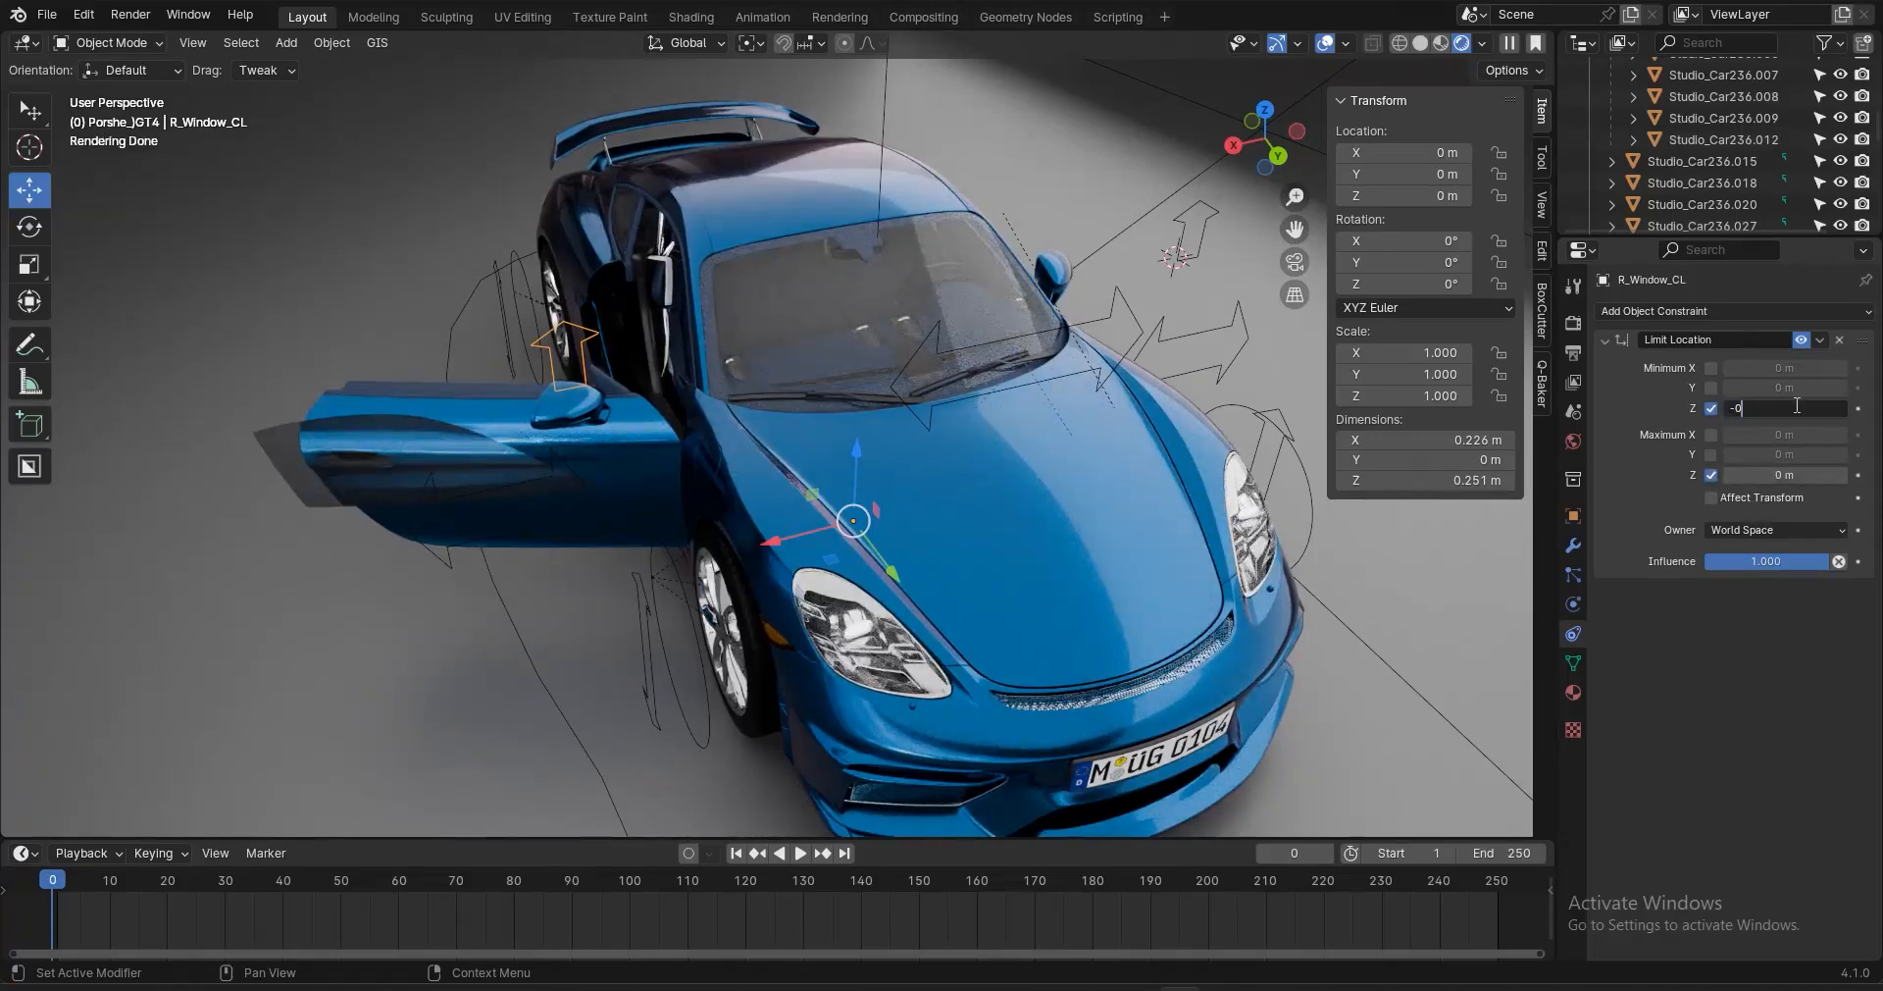
key("Return")
Lock the arrow controller's X and Y location and all of its rotation and scale axes
left_click(1499, 152)
left_click(1498, 174)
left_click_drag(1500, 240, 1502, 399)
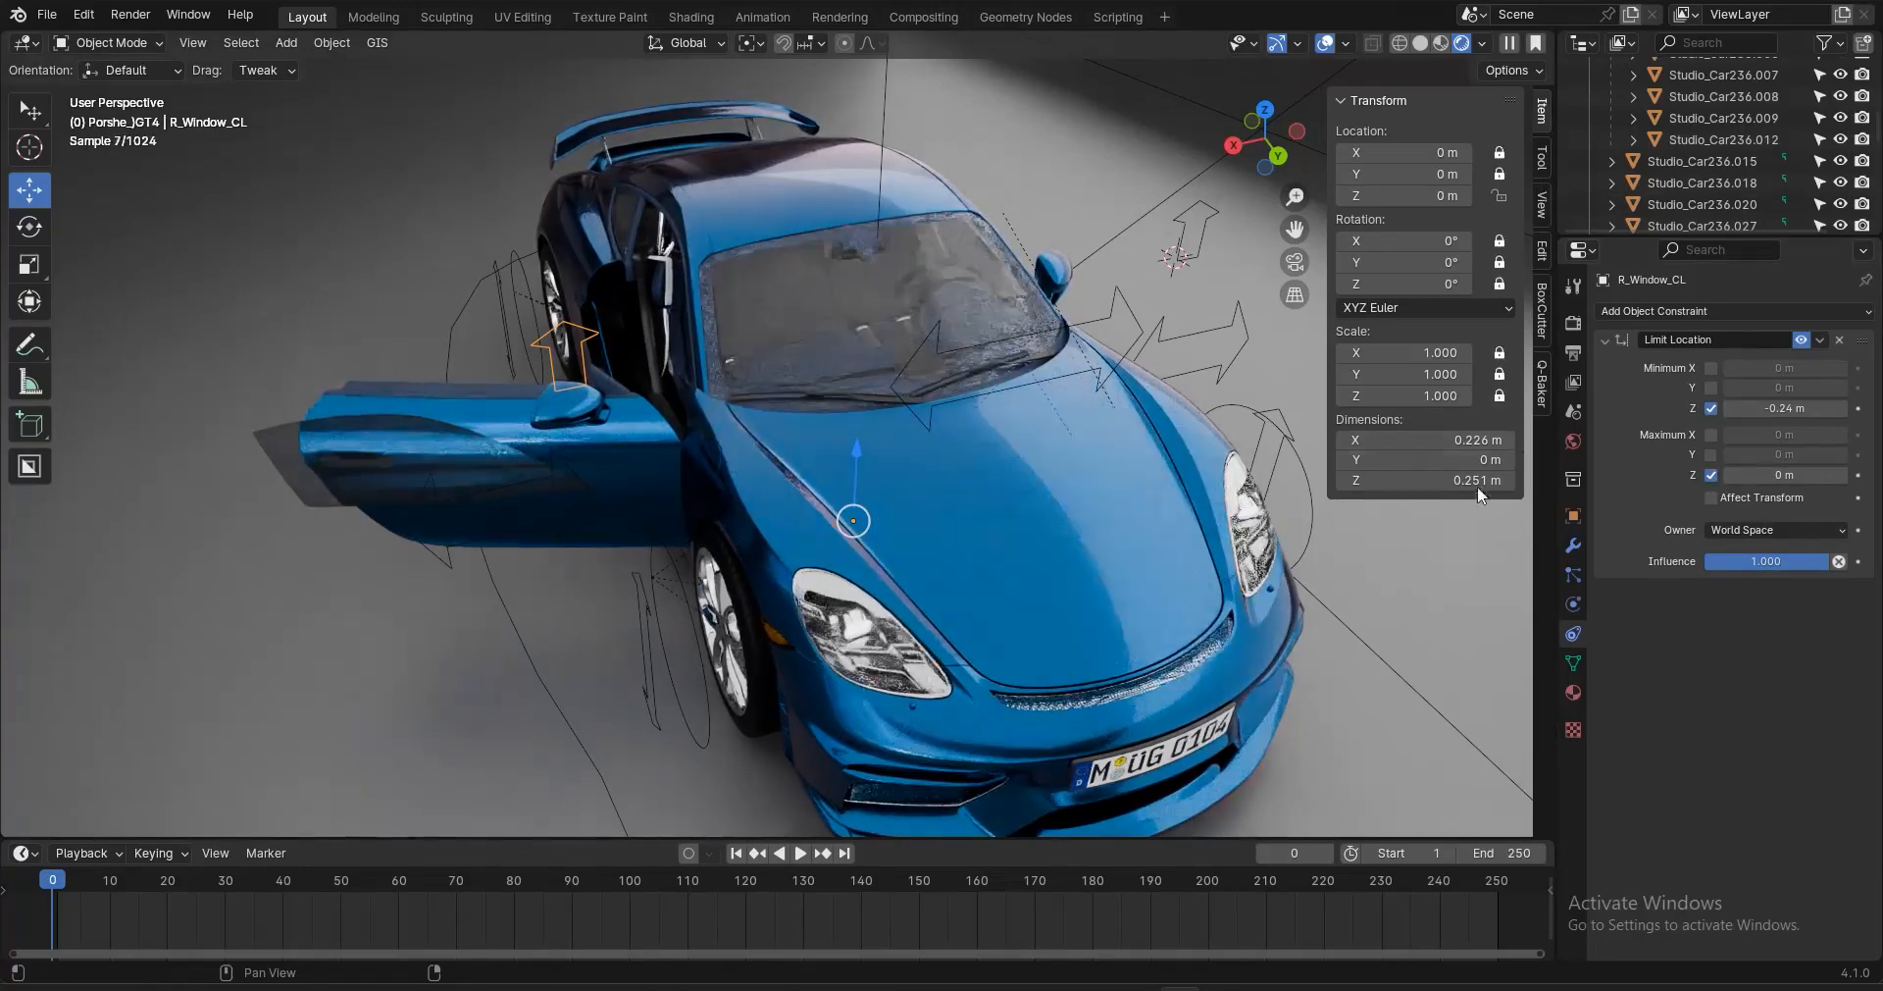
Lower the right window arrow controller to about Z -1.44 m to test its limit, and save the file
key("g")
left_click(627, 283)
key("g")
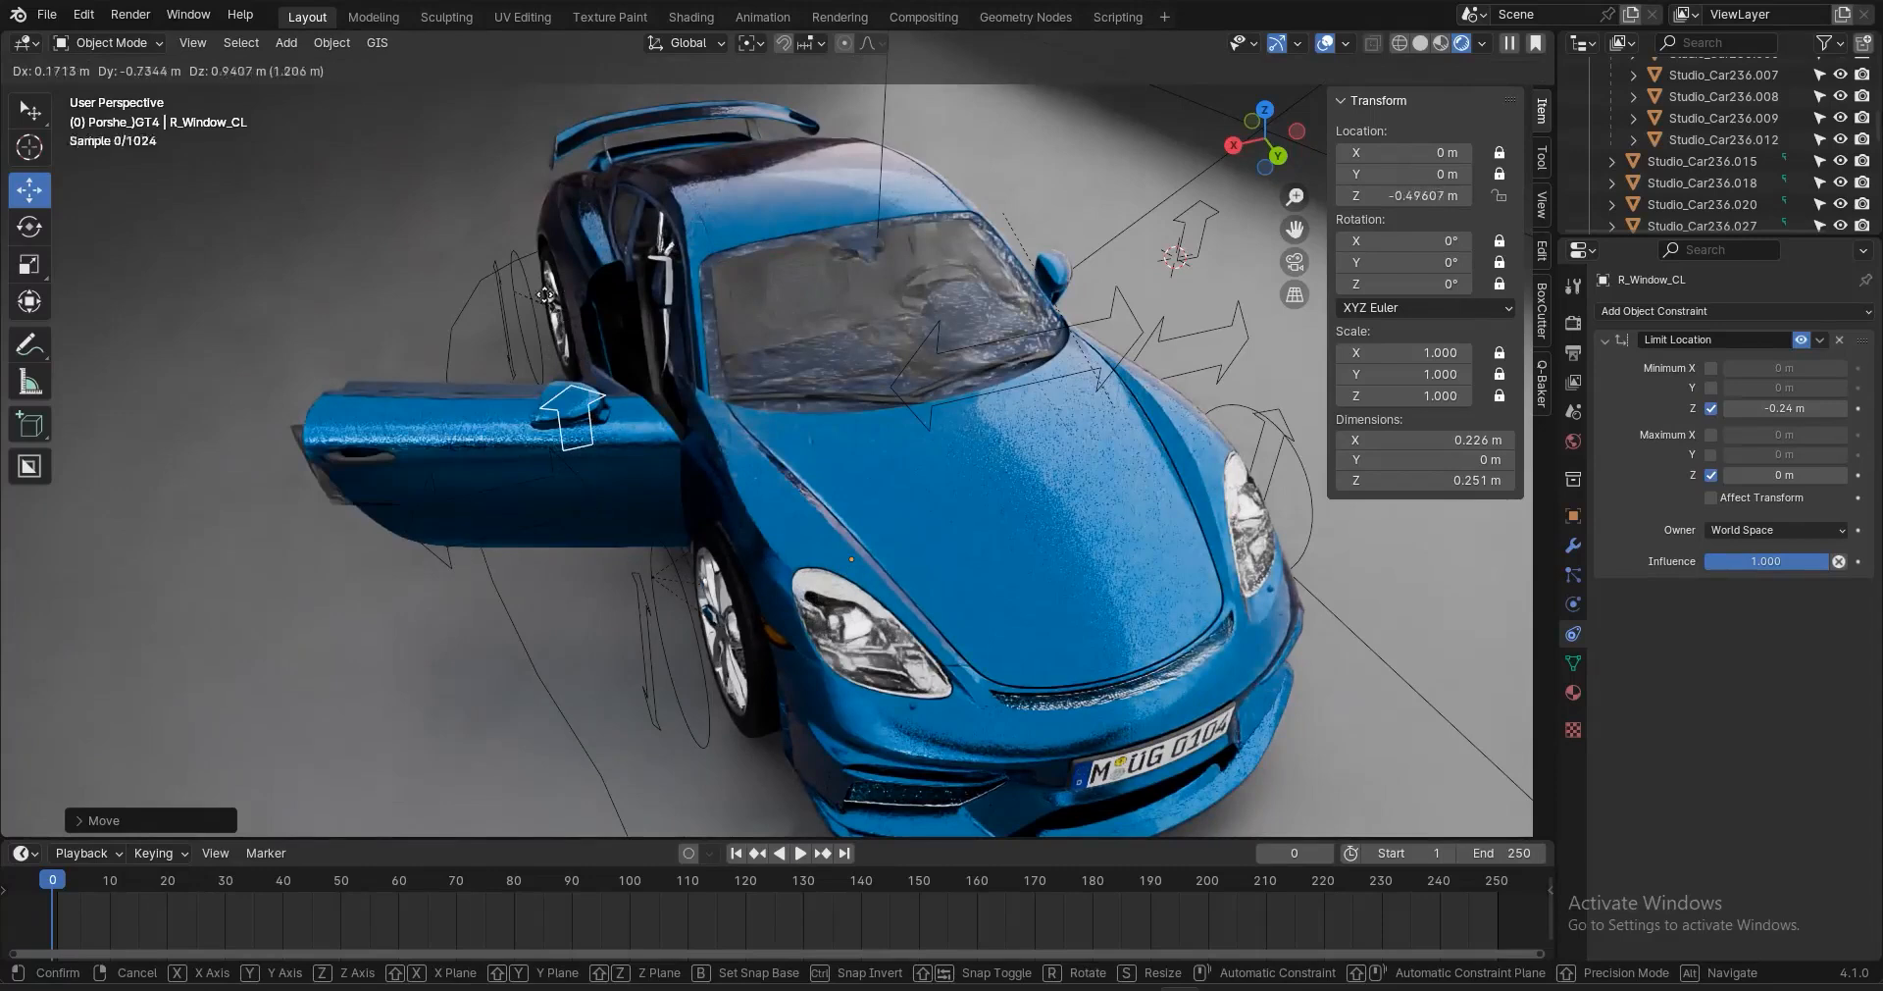
right_click(453, 474)
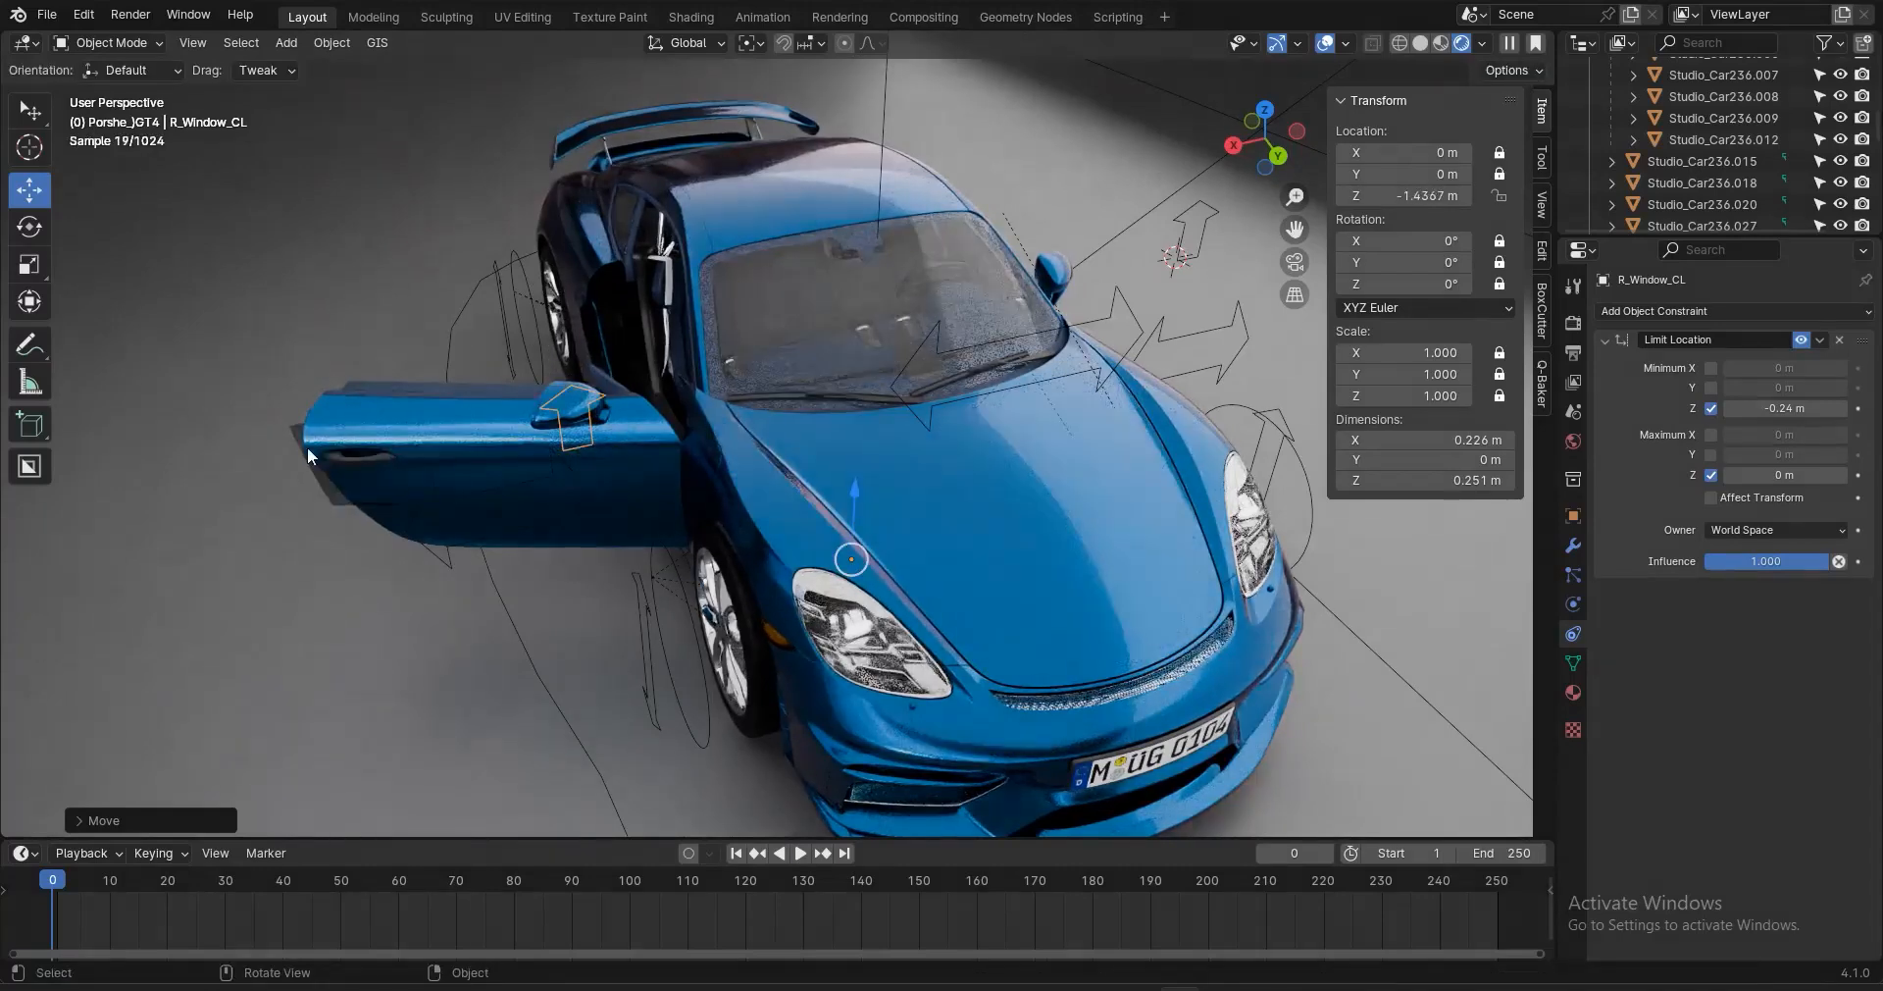
left_click(332, 499)
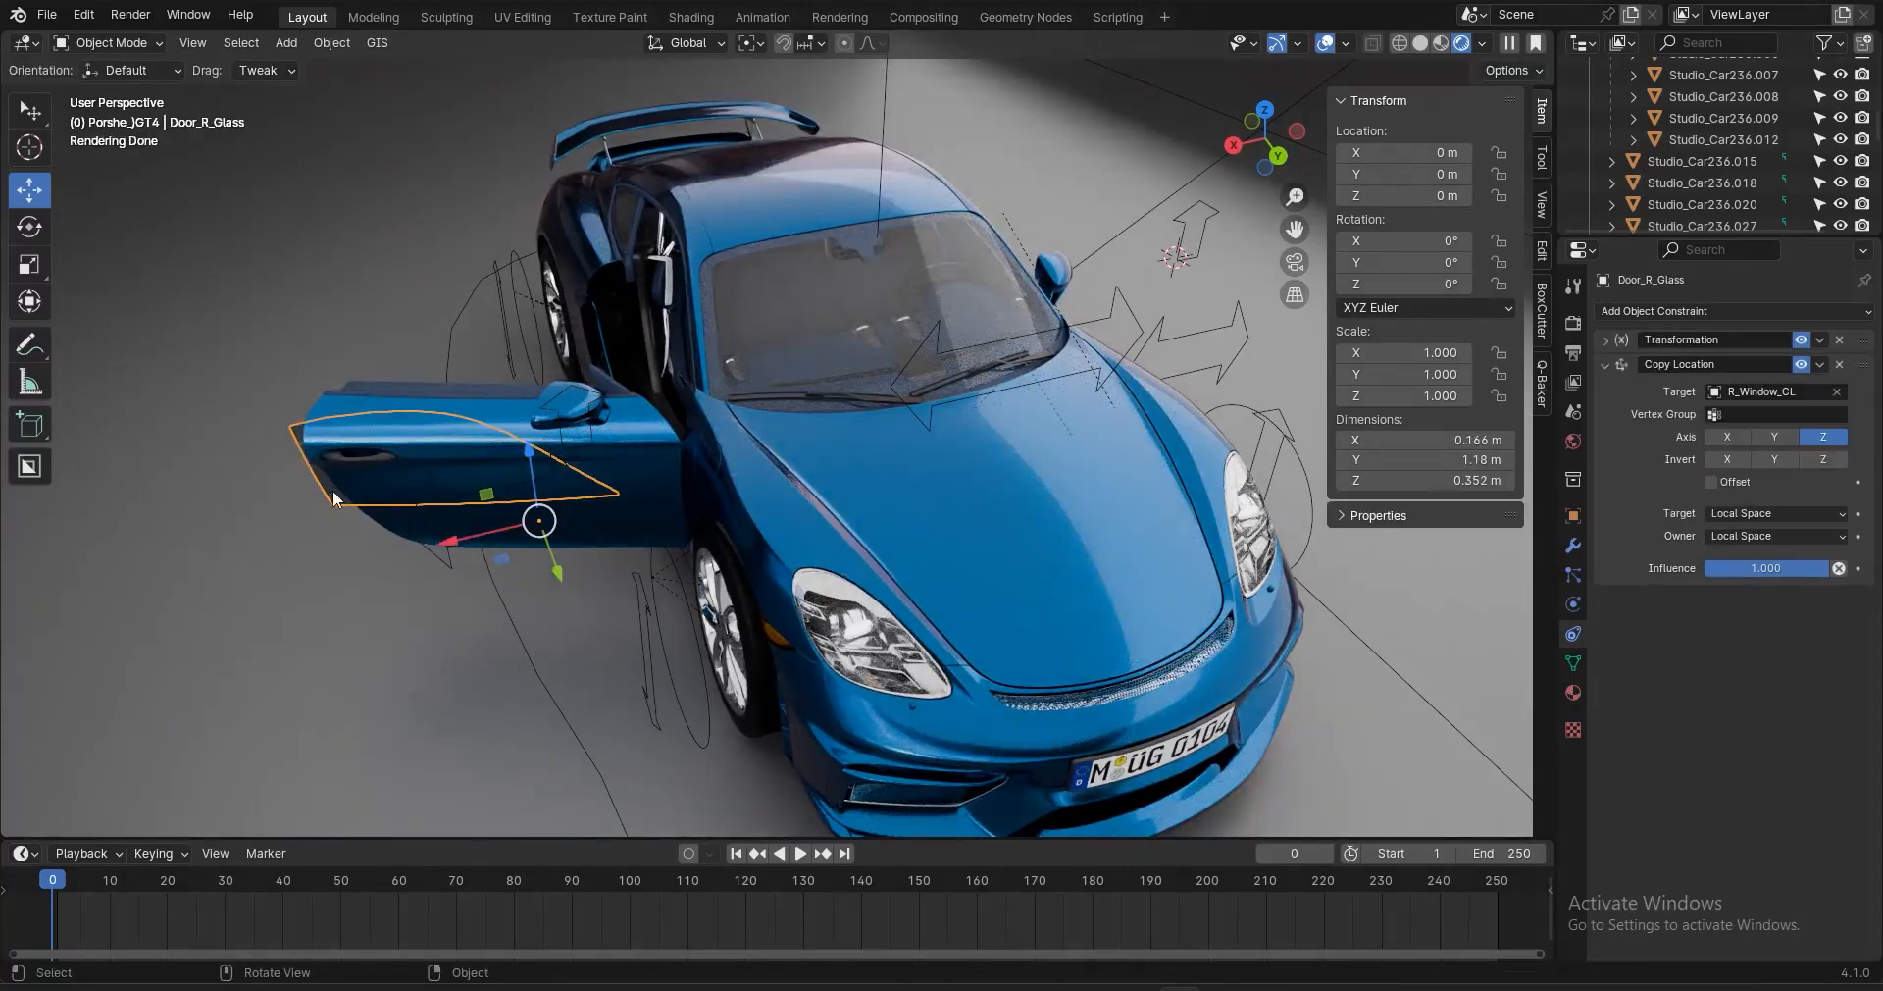
key("ctrl+s")
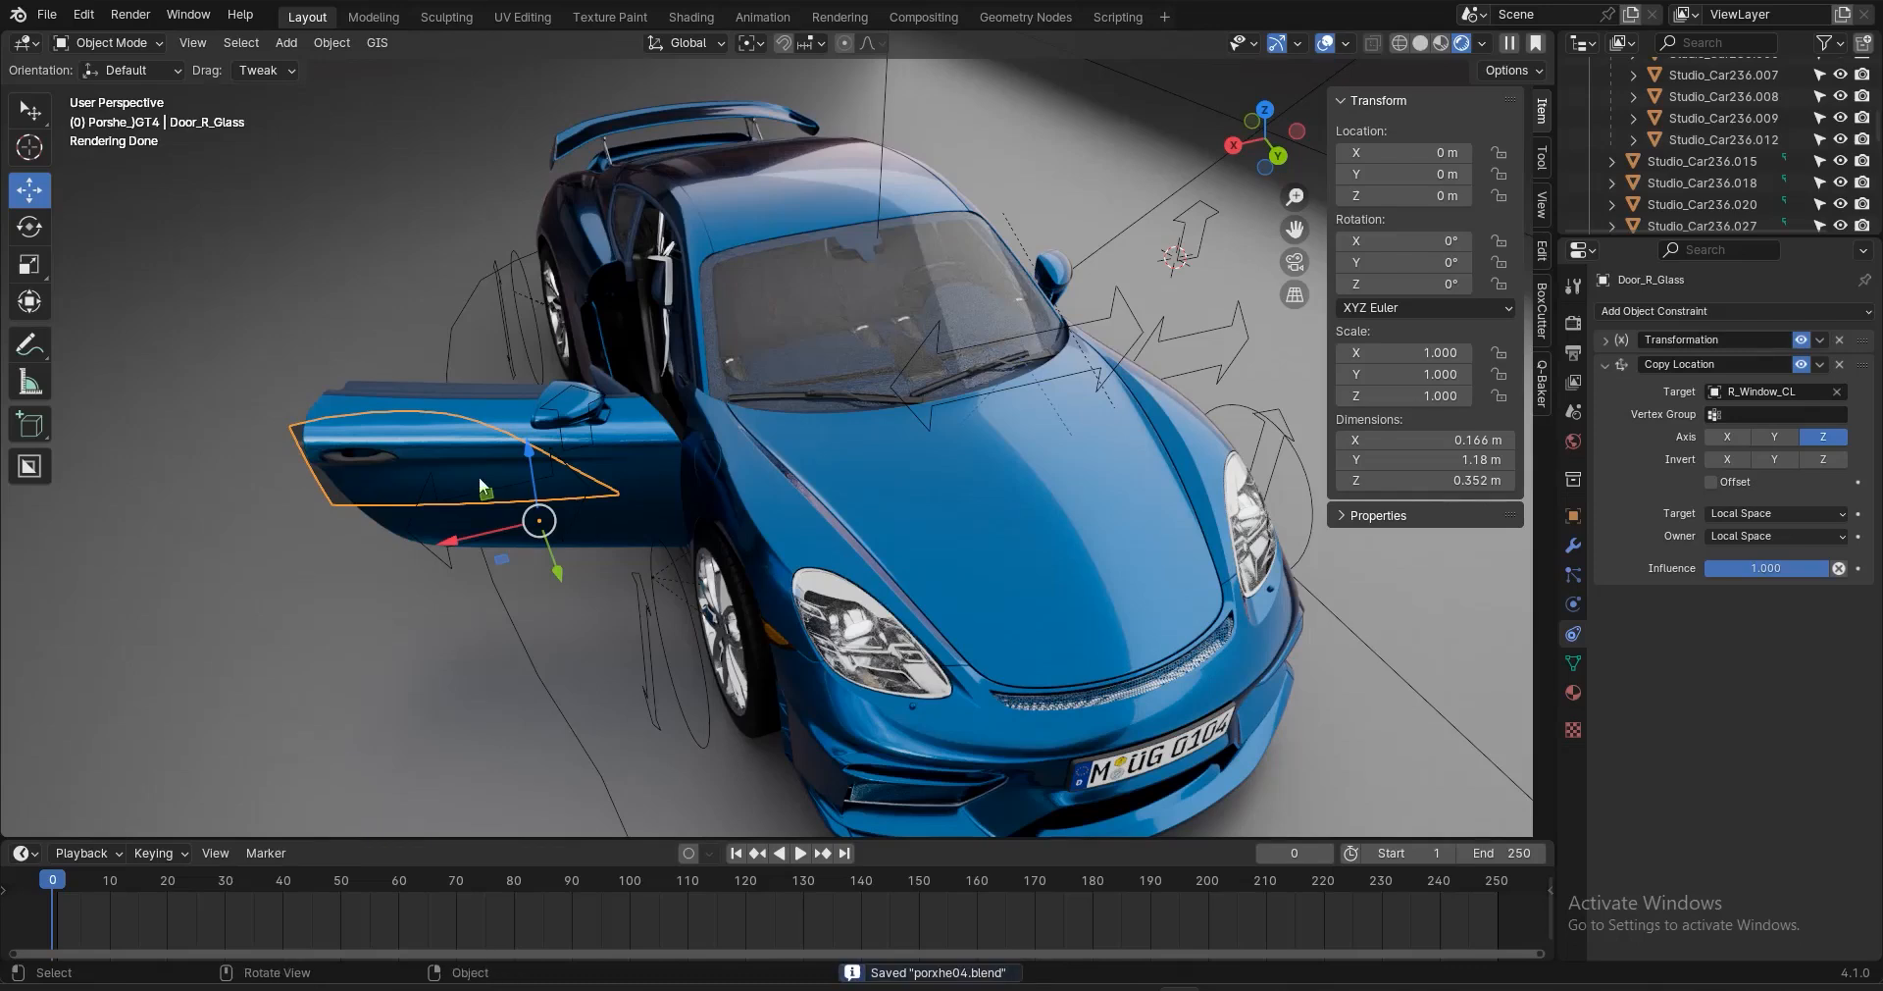
Set the right glass's mapped X rotation to minimum -6.8° and maximum 0° in its Transformation constraint
left_click(1604, 341)
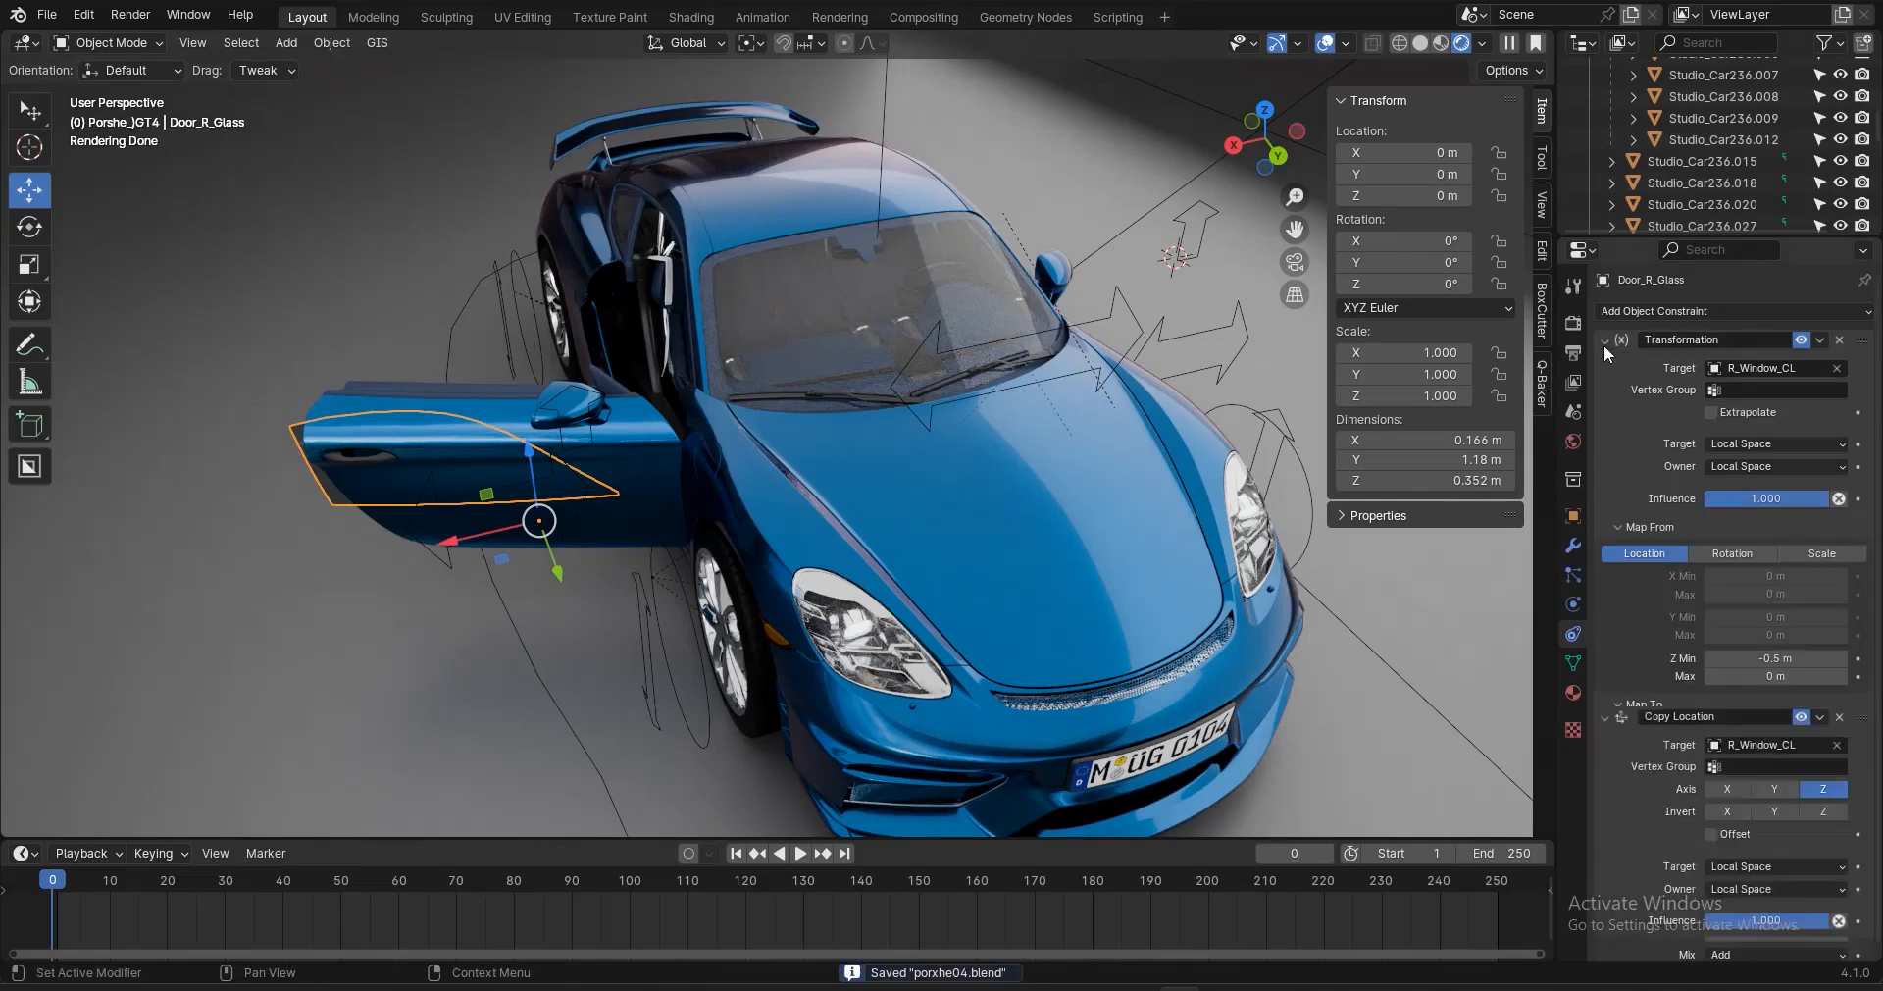
scroll(1639, 639, "down", 2)
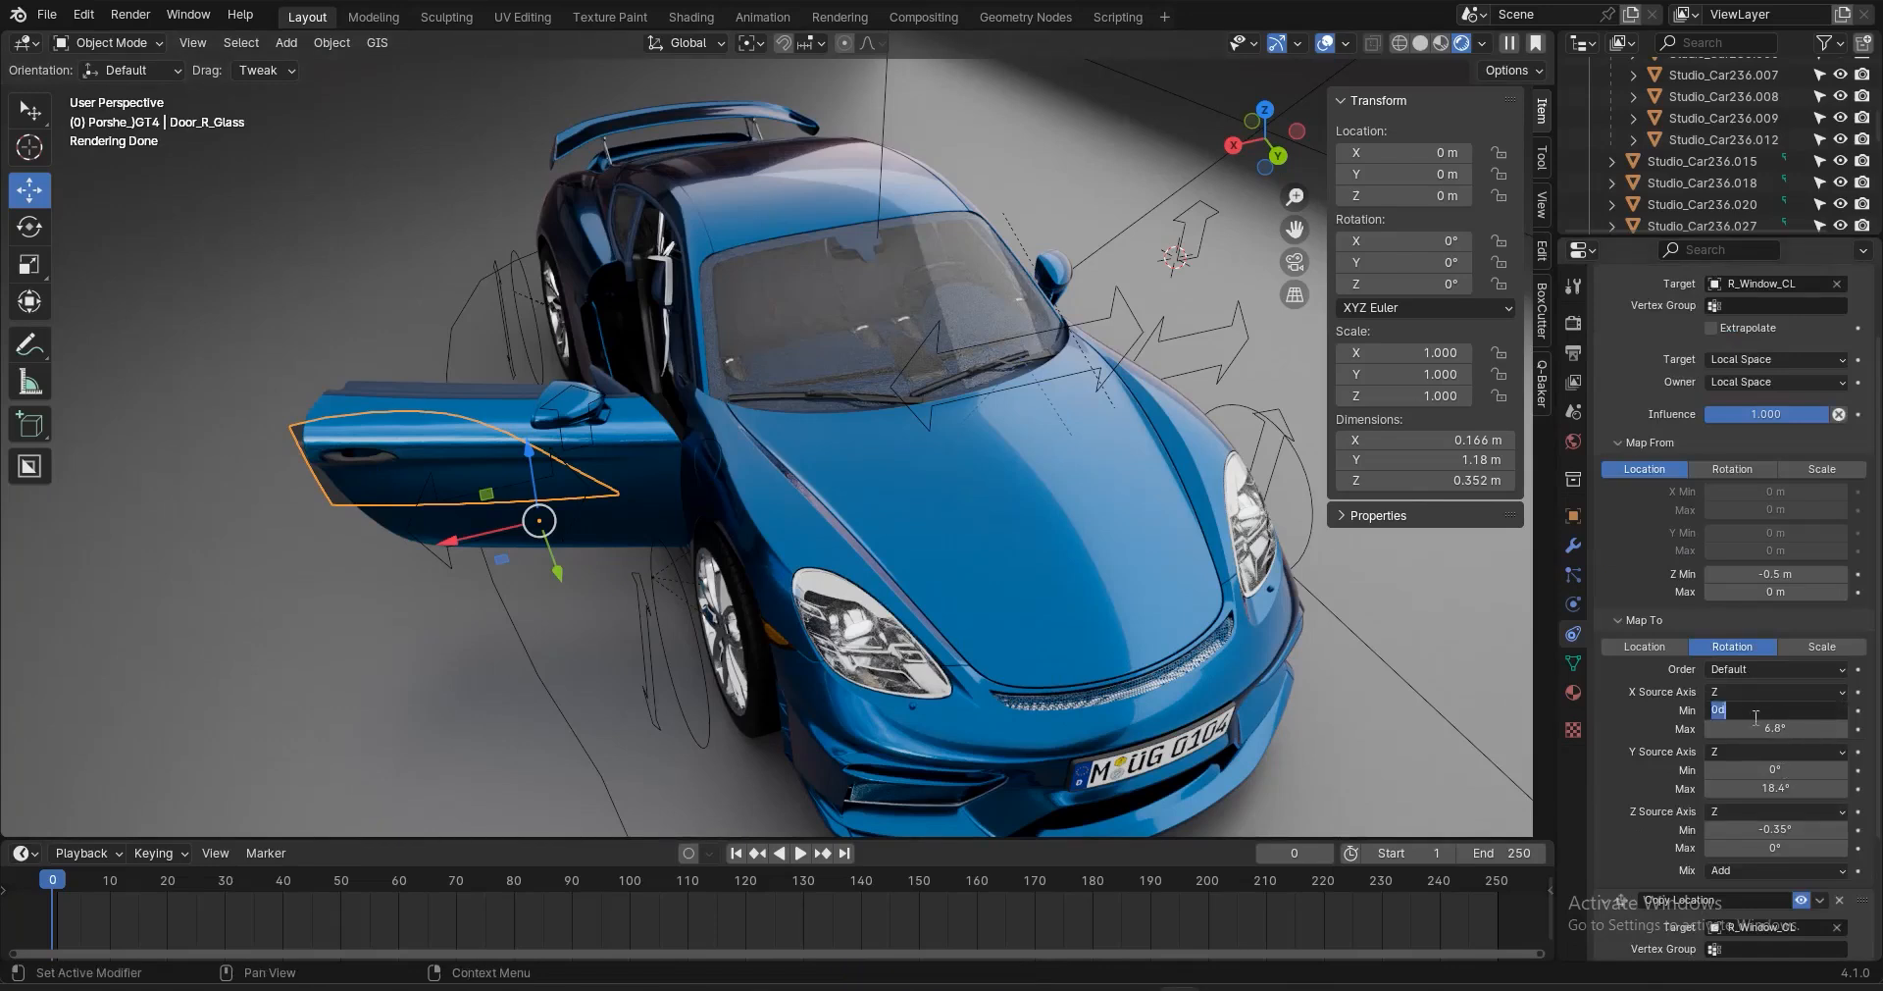
left_click(1784, 727)
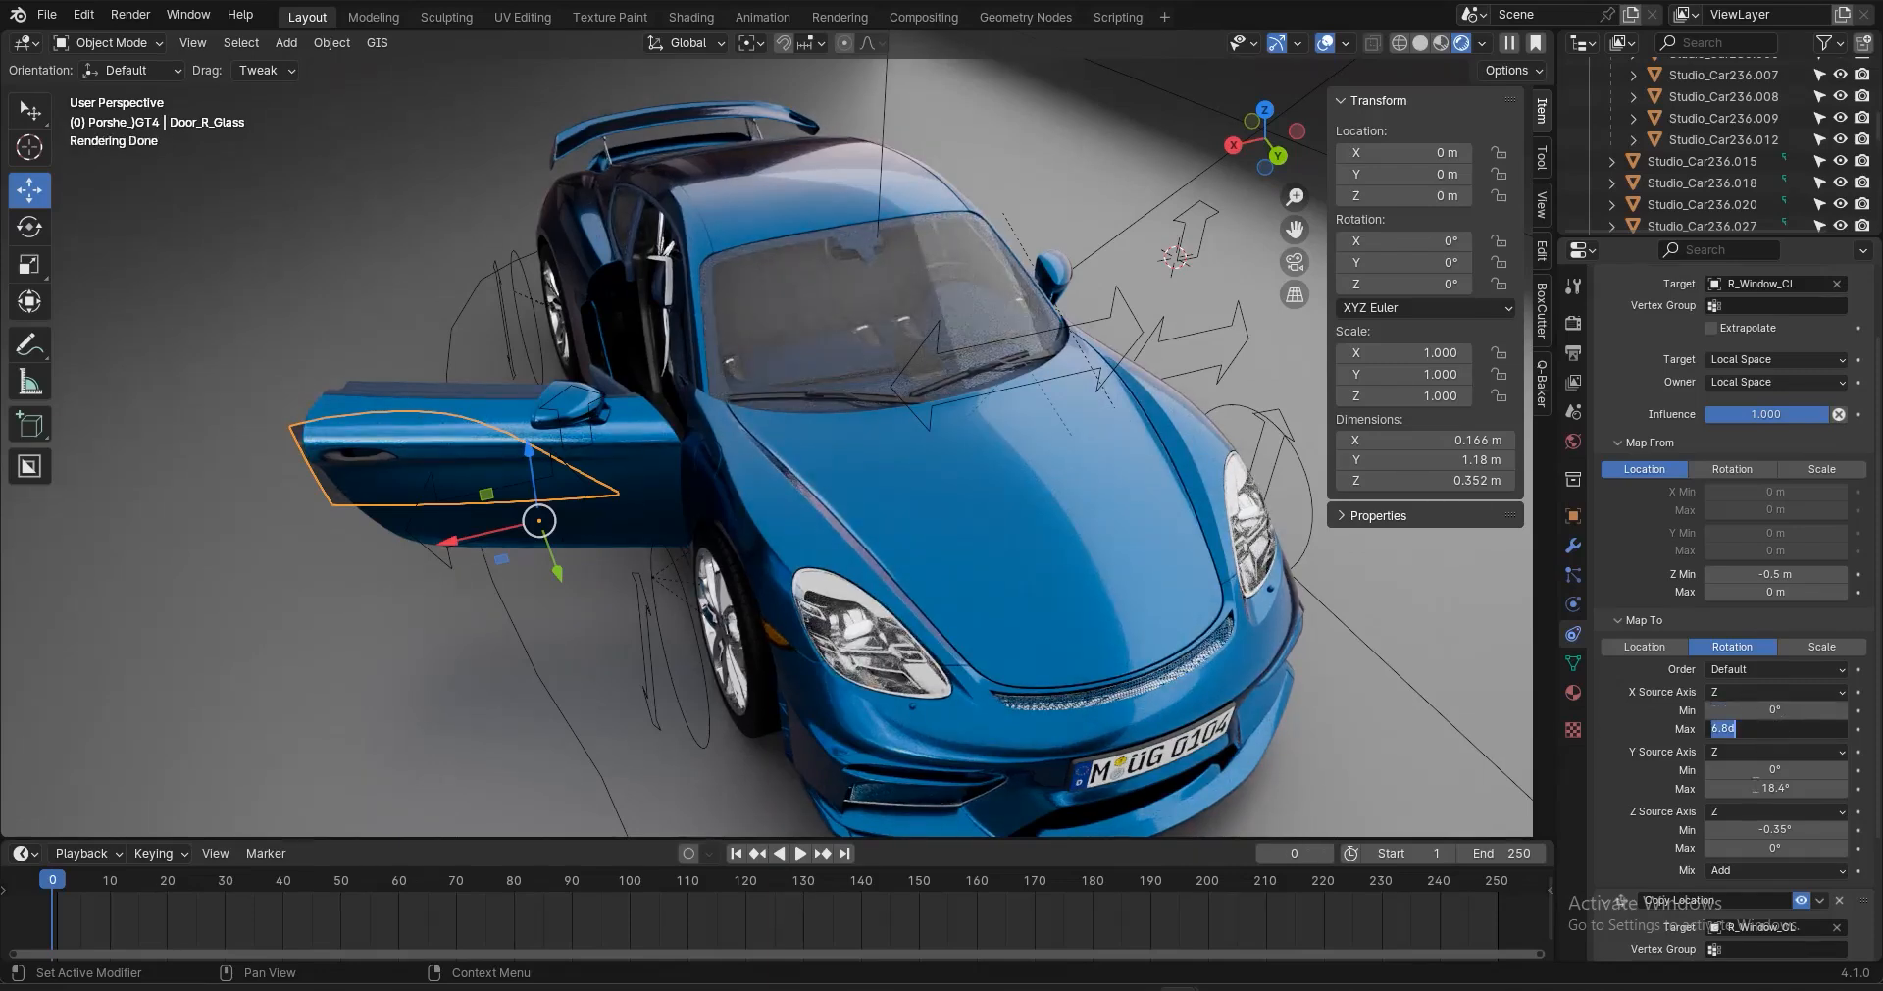
type("0")
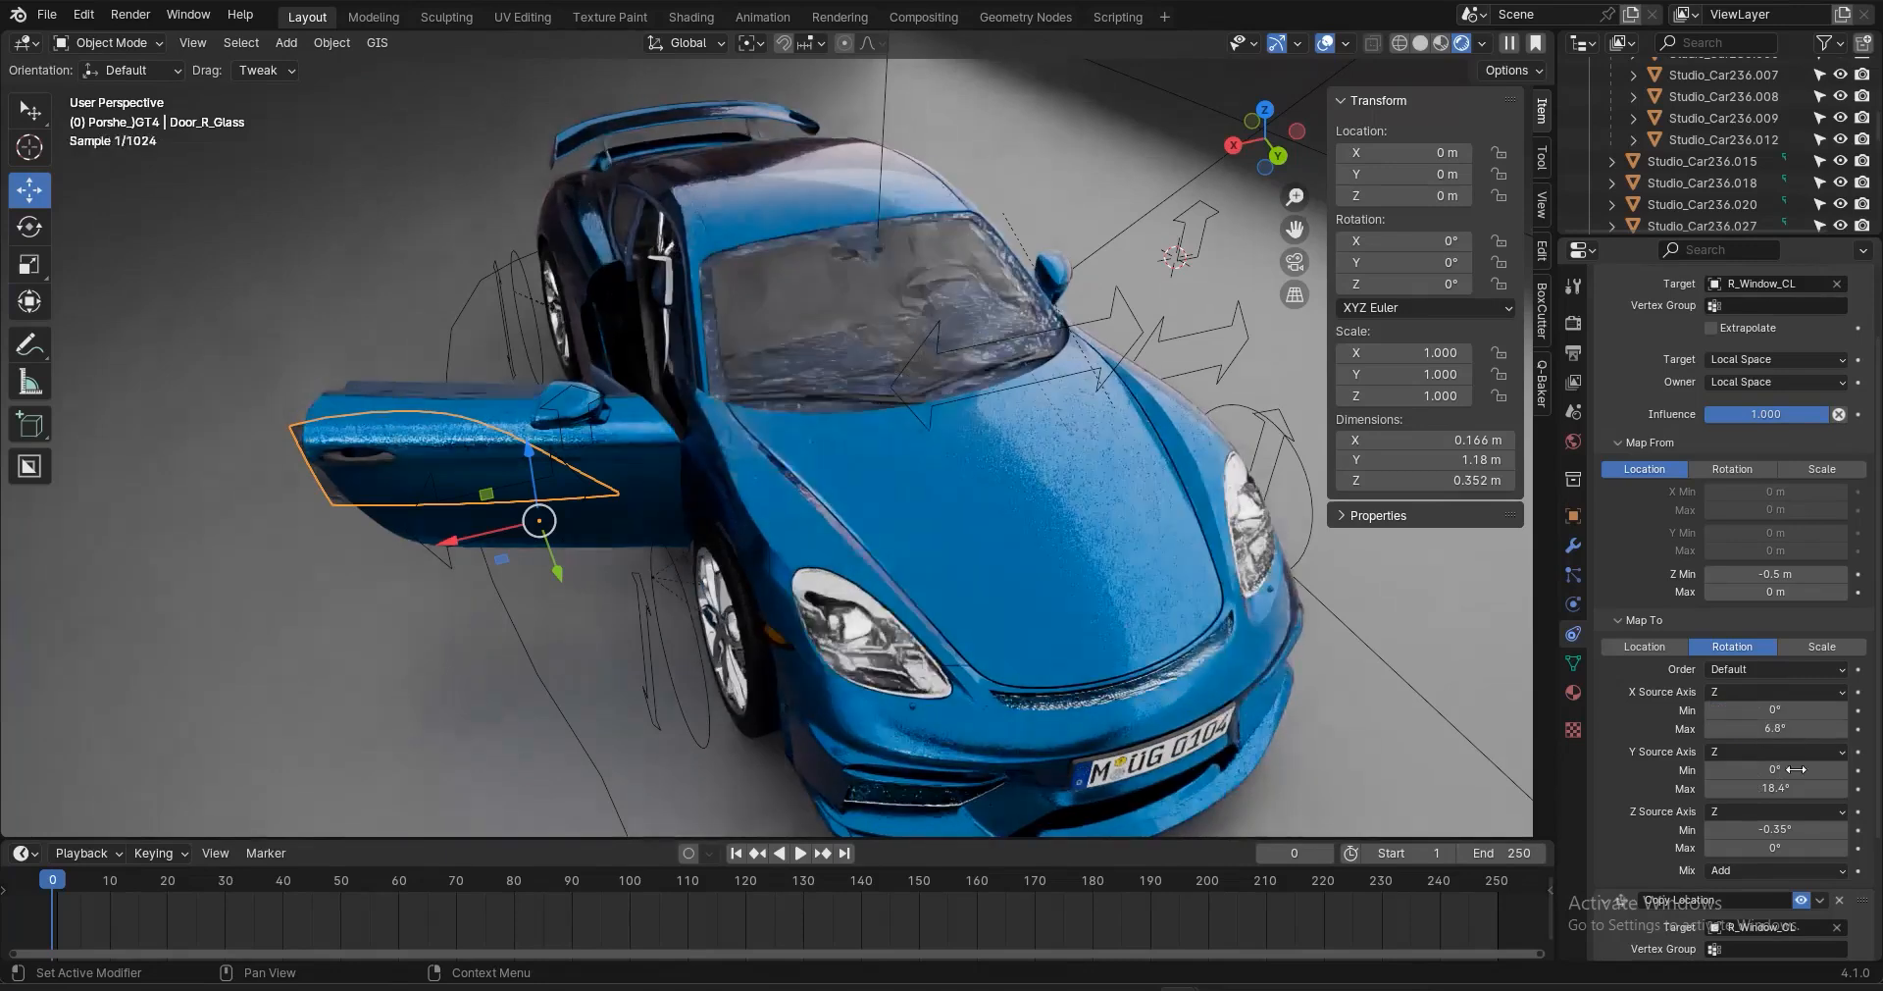
key("Return")
left_click(1791, 711)
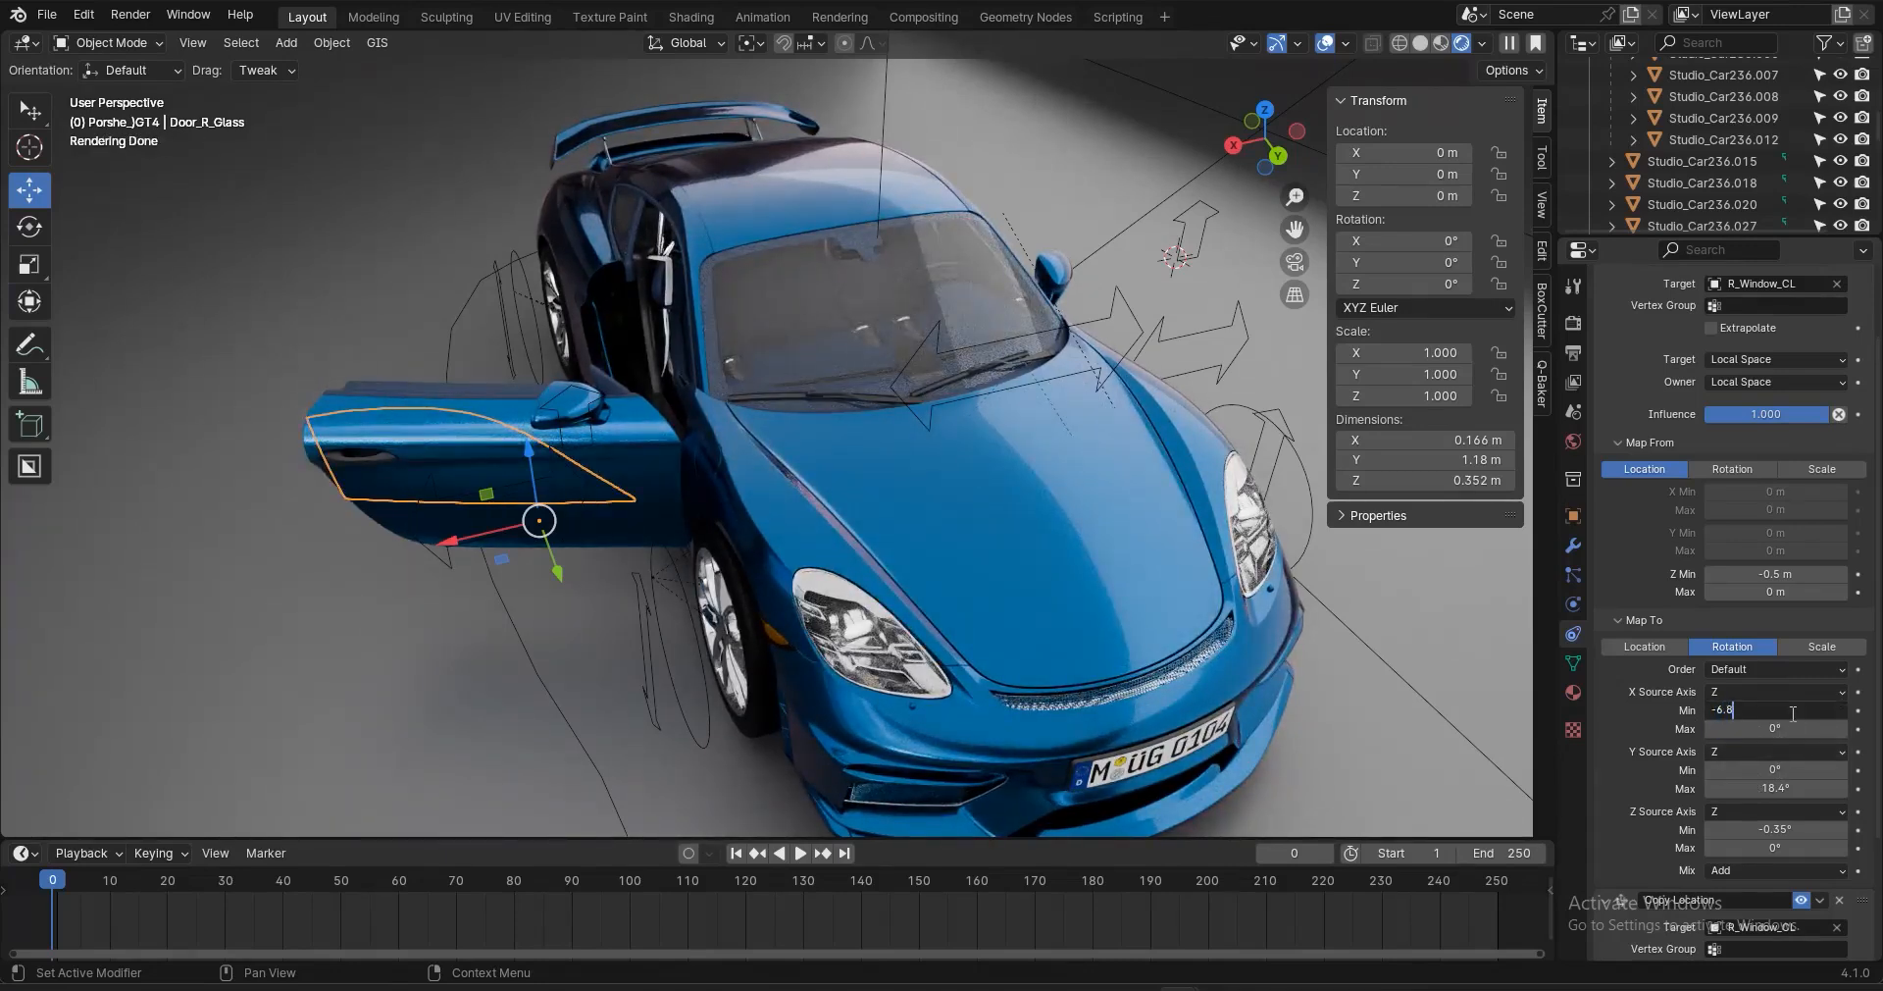
key("Return")
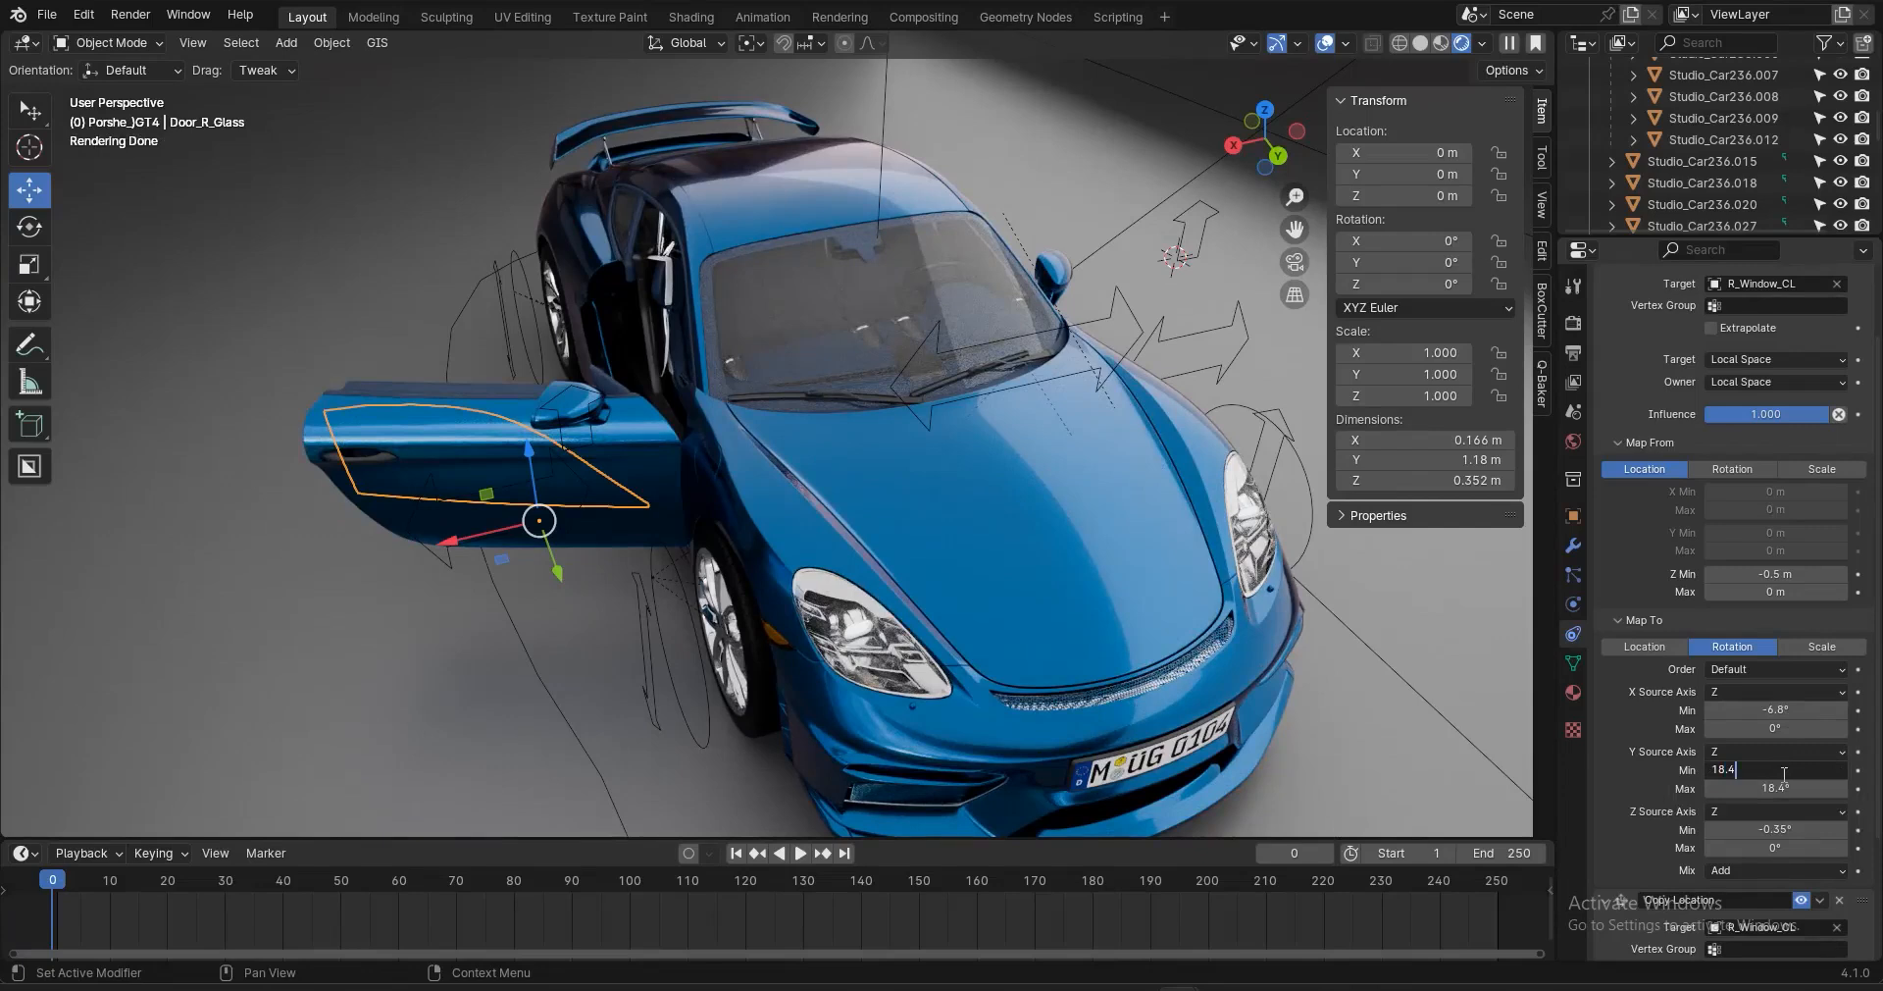
Set the right glass's mapped Y rotation to minimum 18.4° and maximum 0°, and Z to minimum 0° and maximum 0.35°
key("Tab")
type("0")
key("Return")
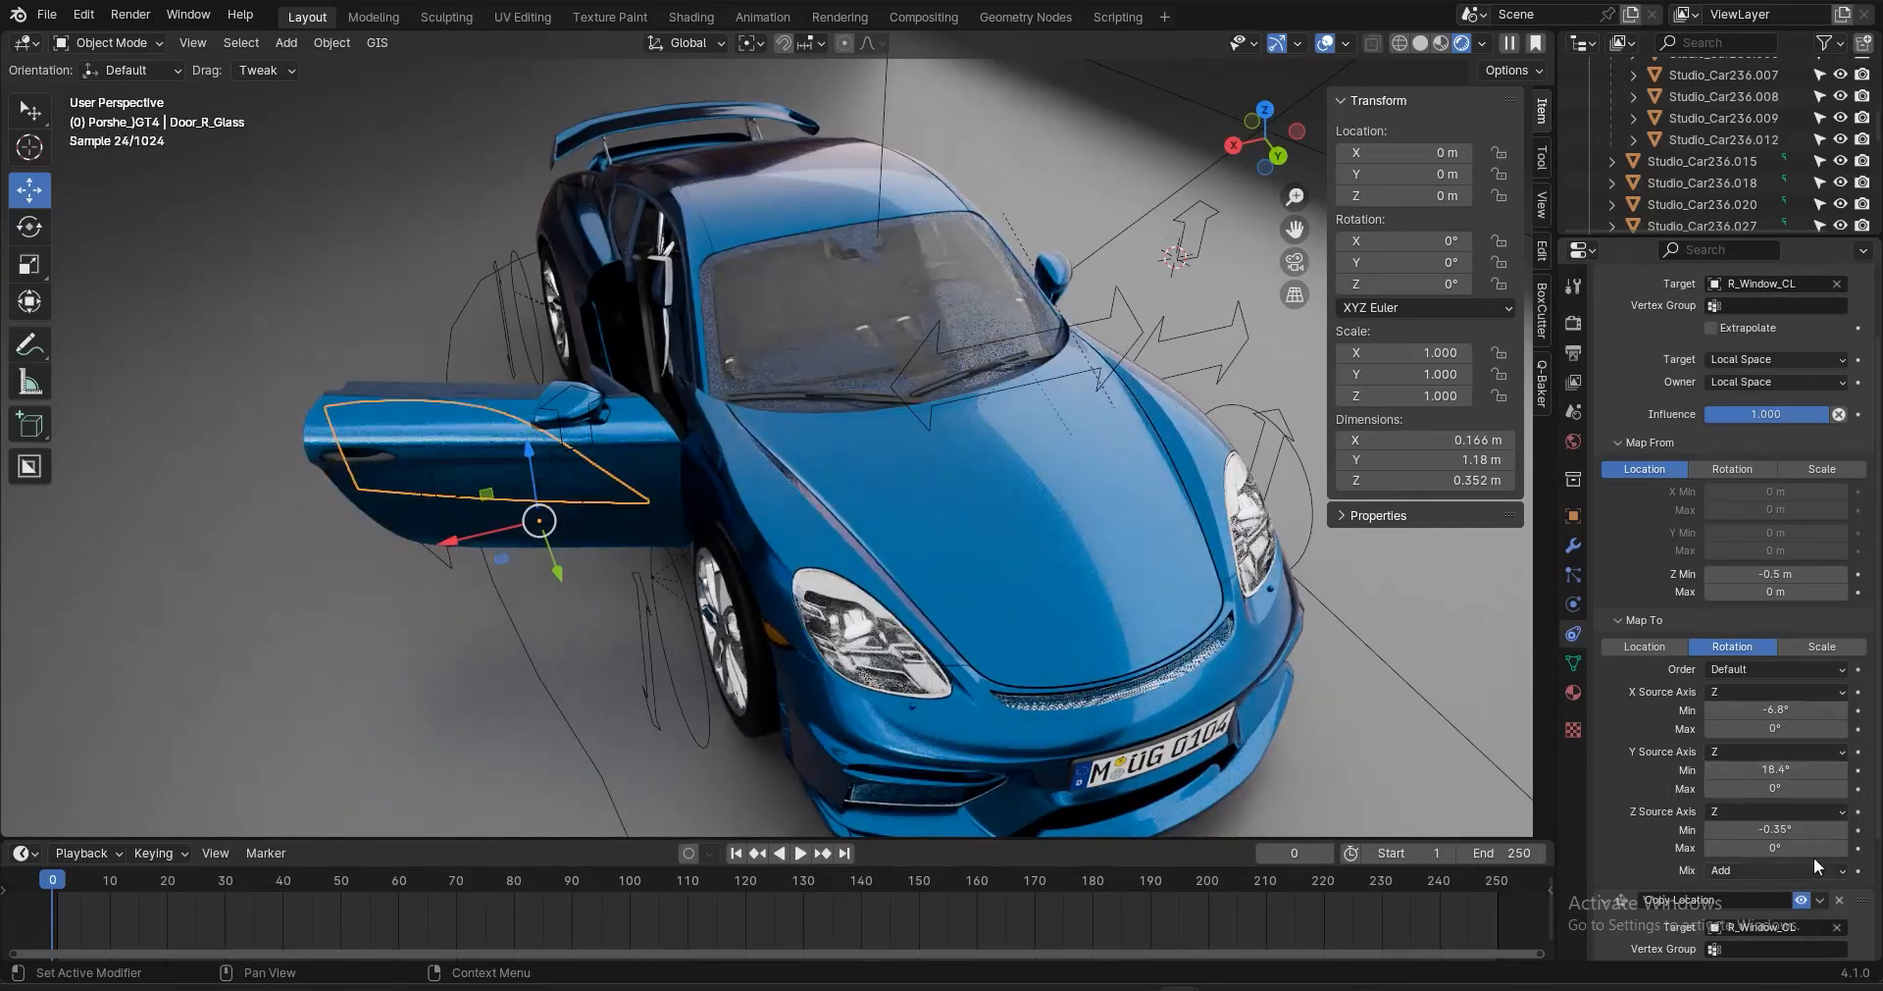
left_click(1803, 830)
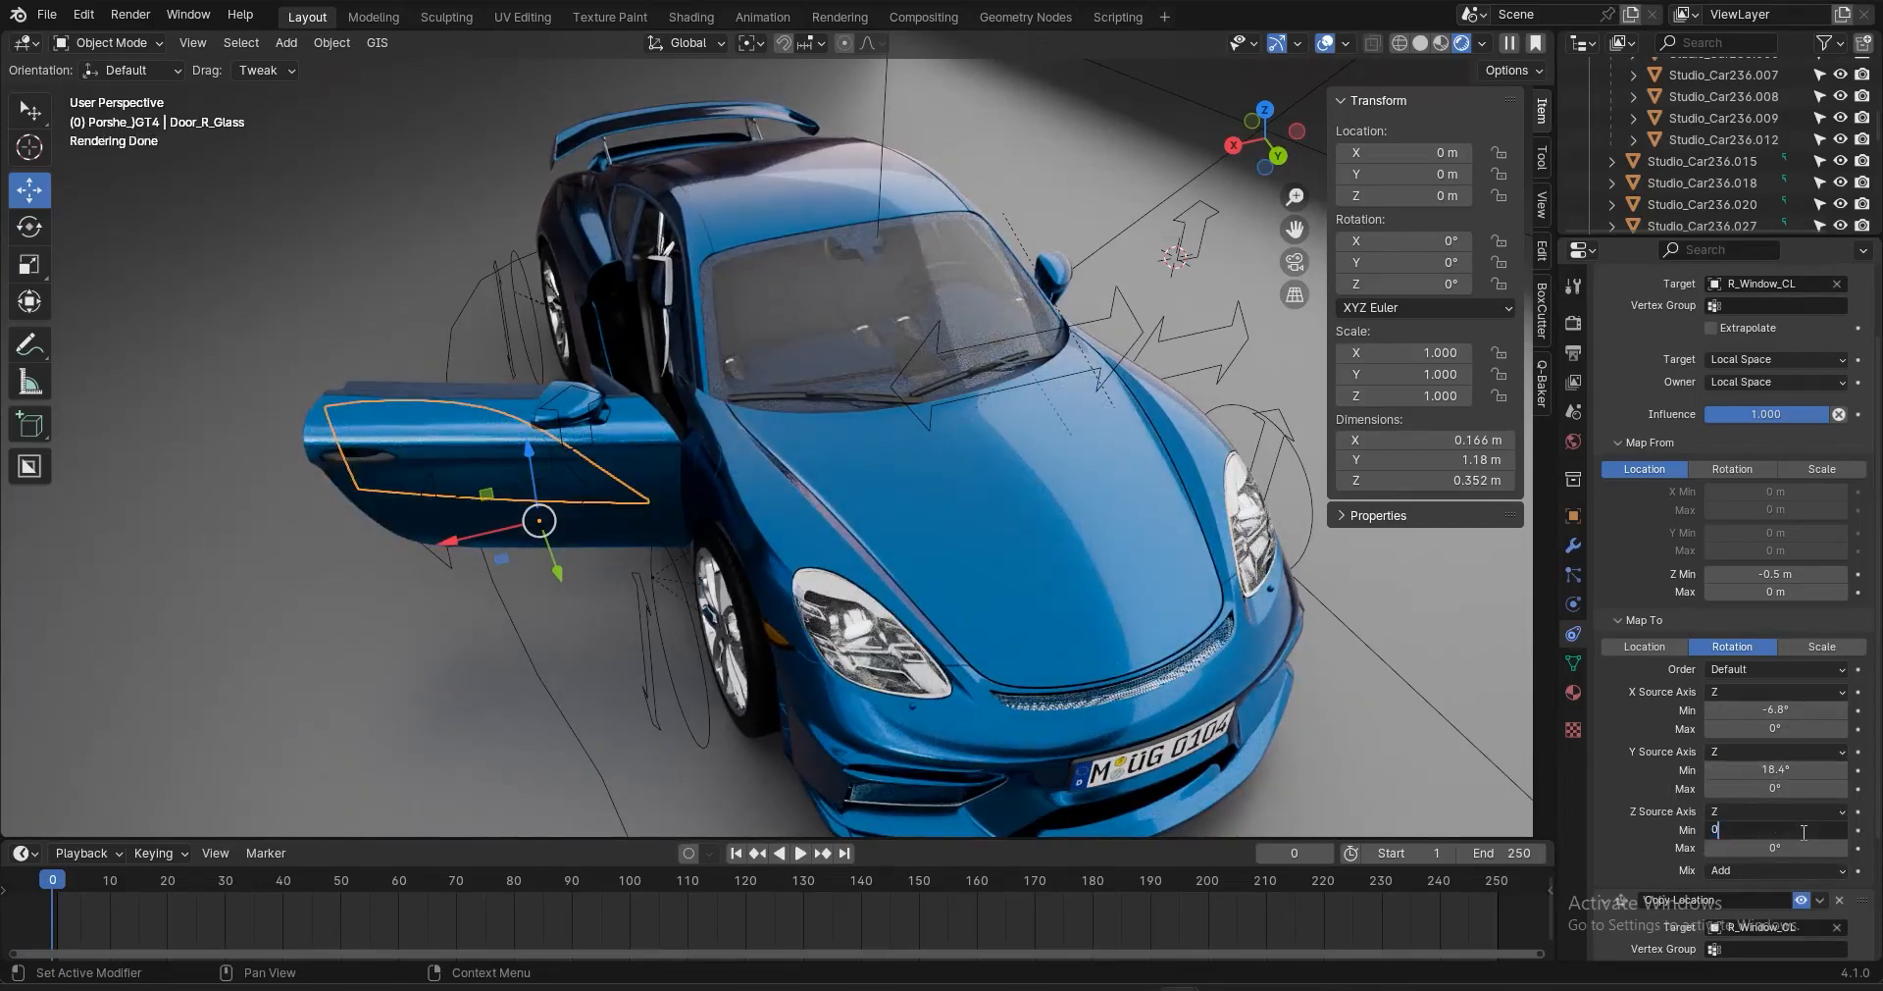
key("Tab")
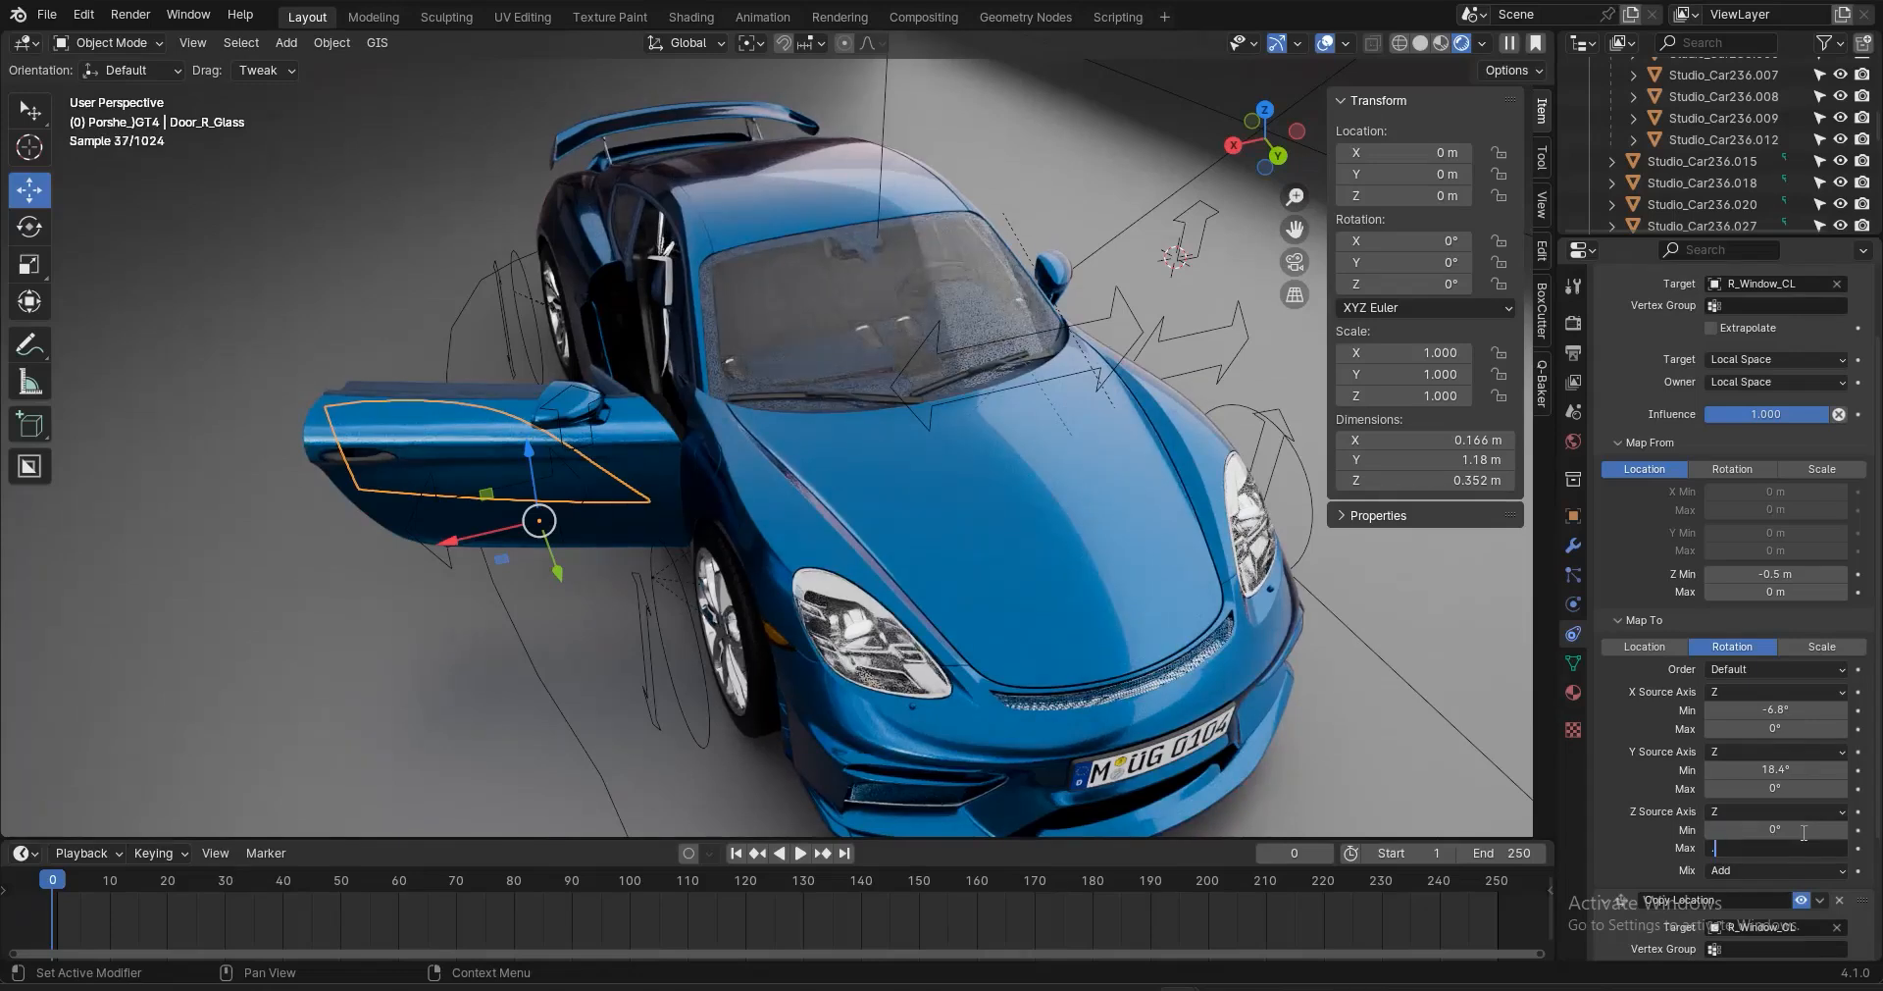
key("Return")
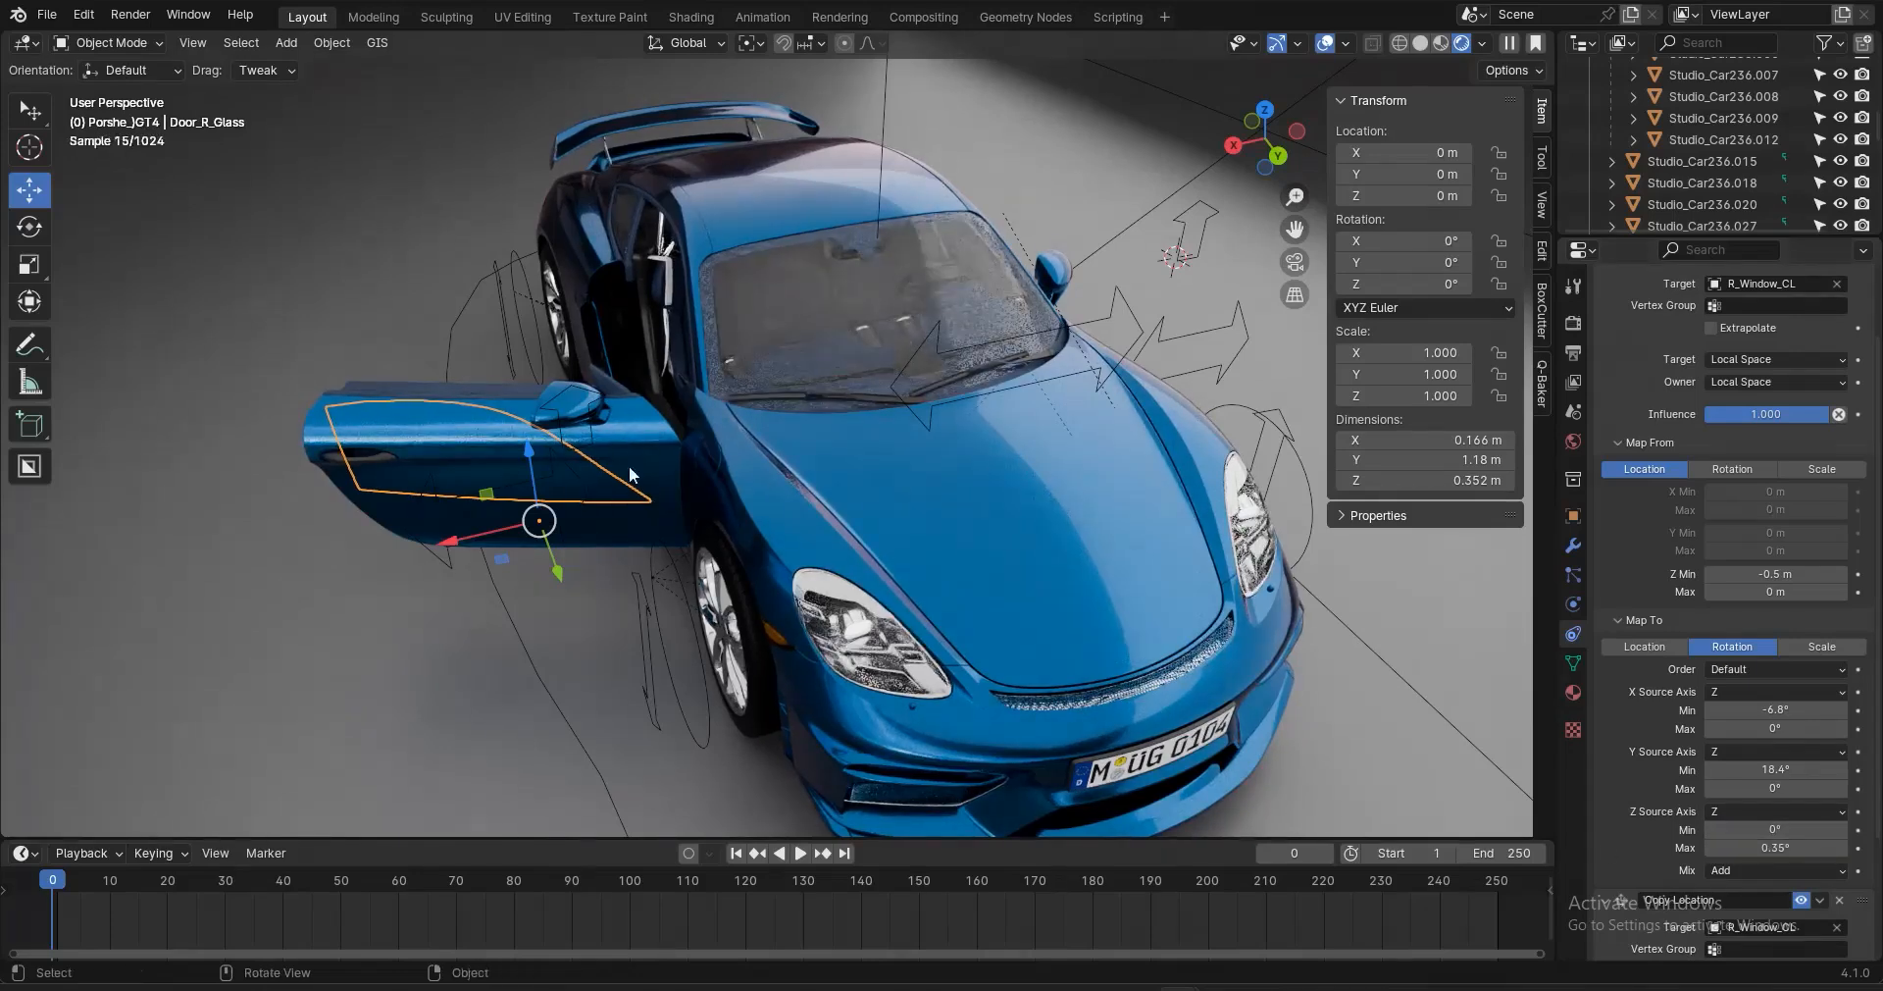
Reset the right window arrow controller's Z location to 0 m so the glass returns to its closed position
left_click(582, 311)
middle_click_drag(575, 440, 663, 508)
left_click(542, 347)
left_click(608, 367)
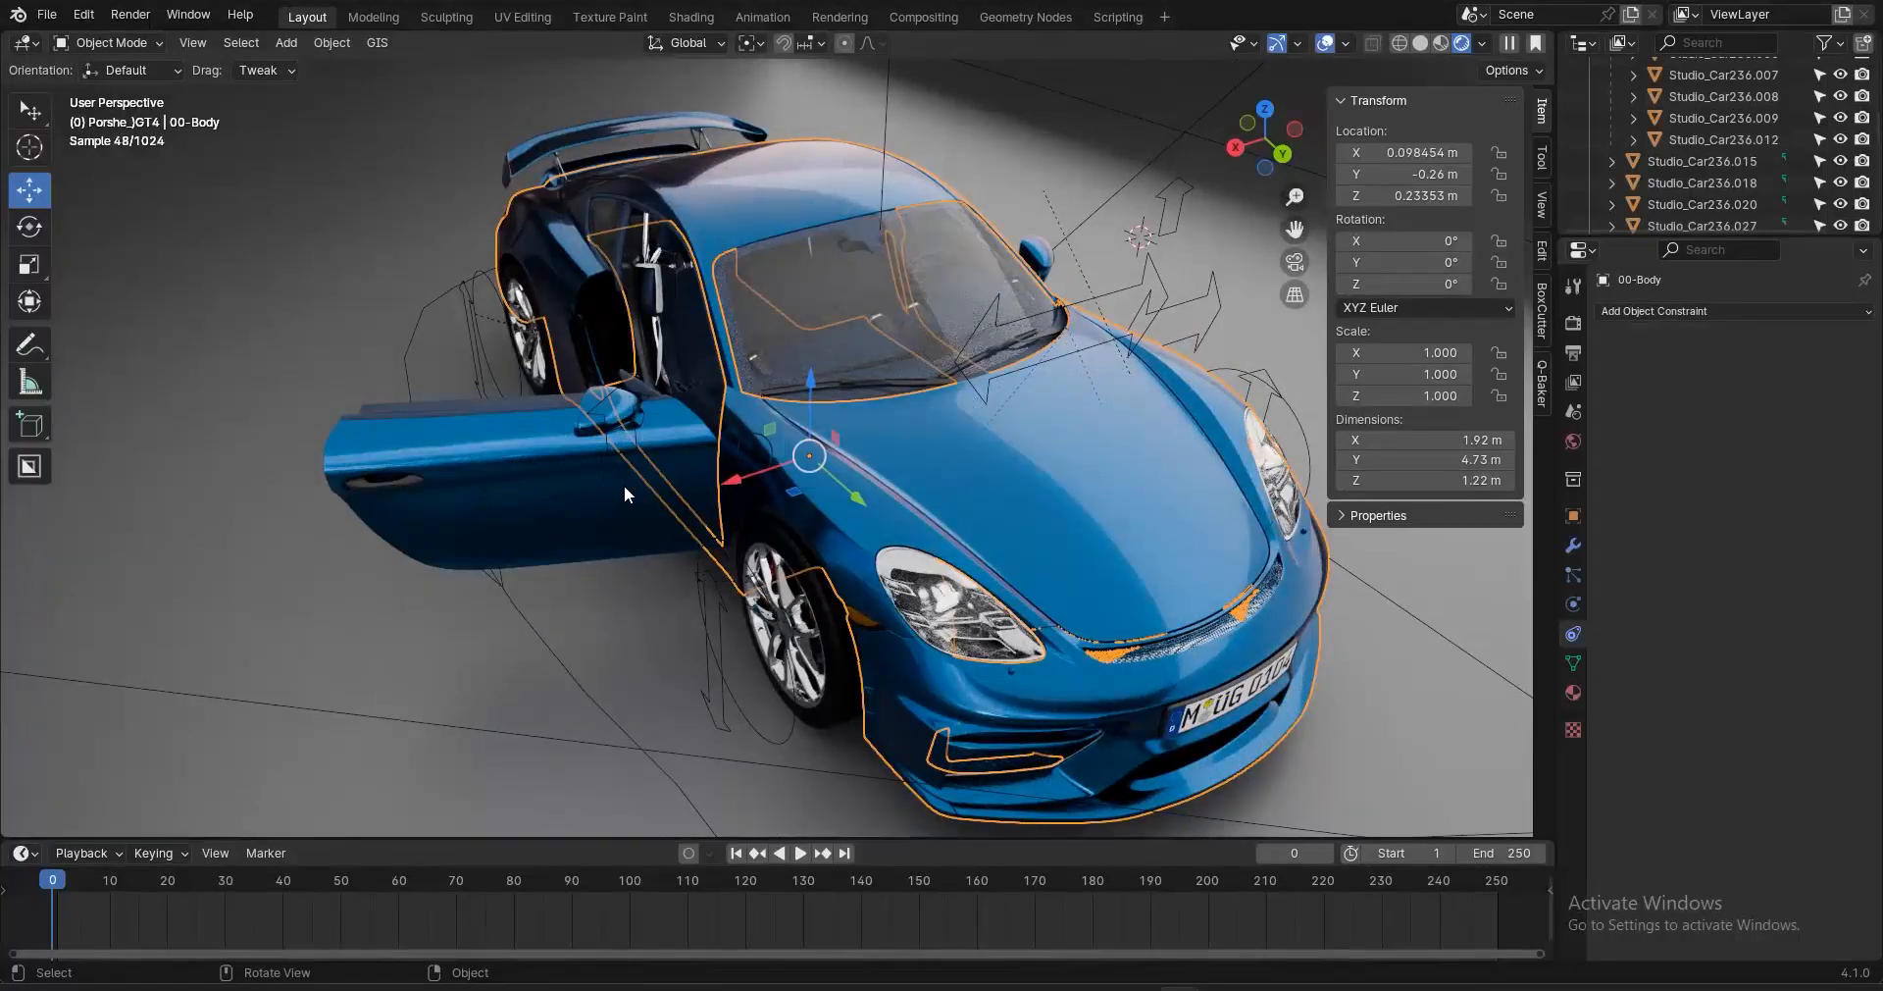
left_click(602, 442)
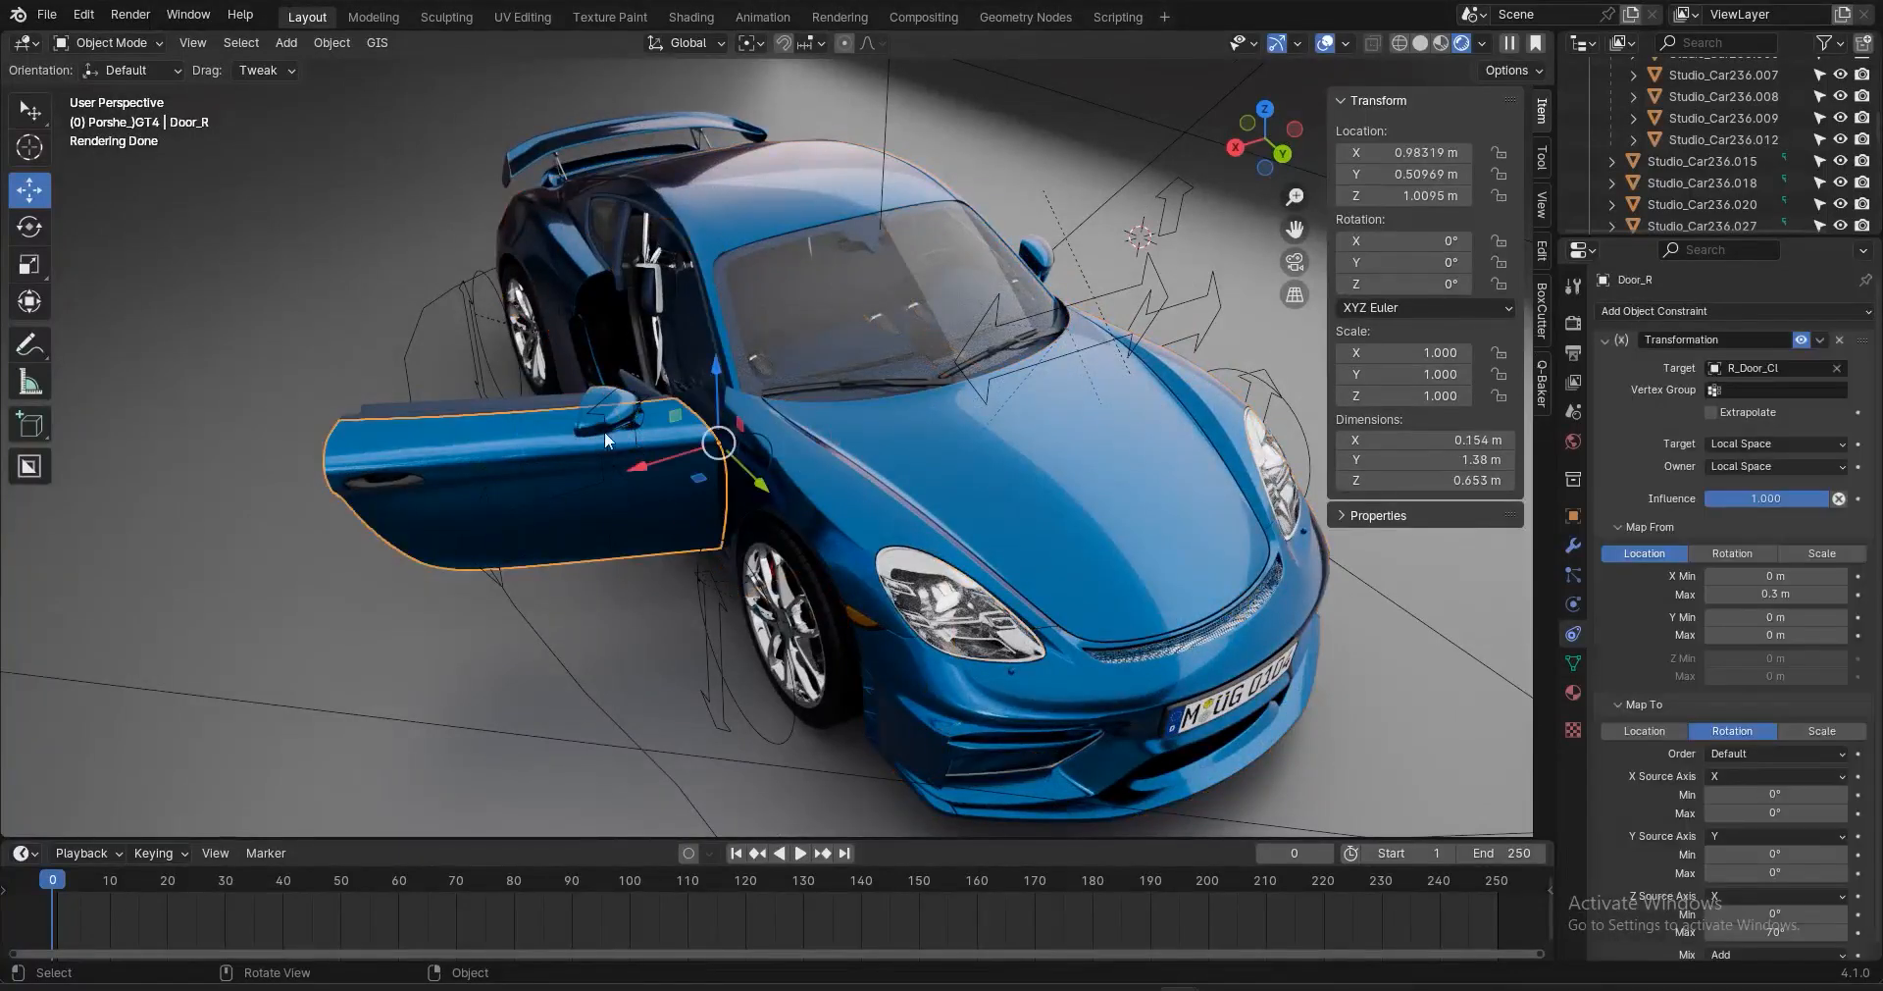
left_click(605, 433)
key("g")
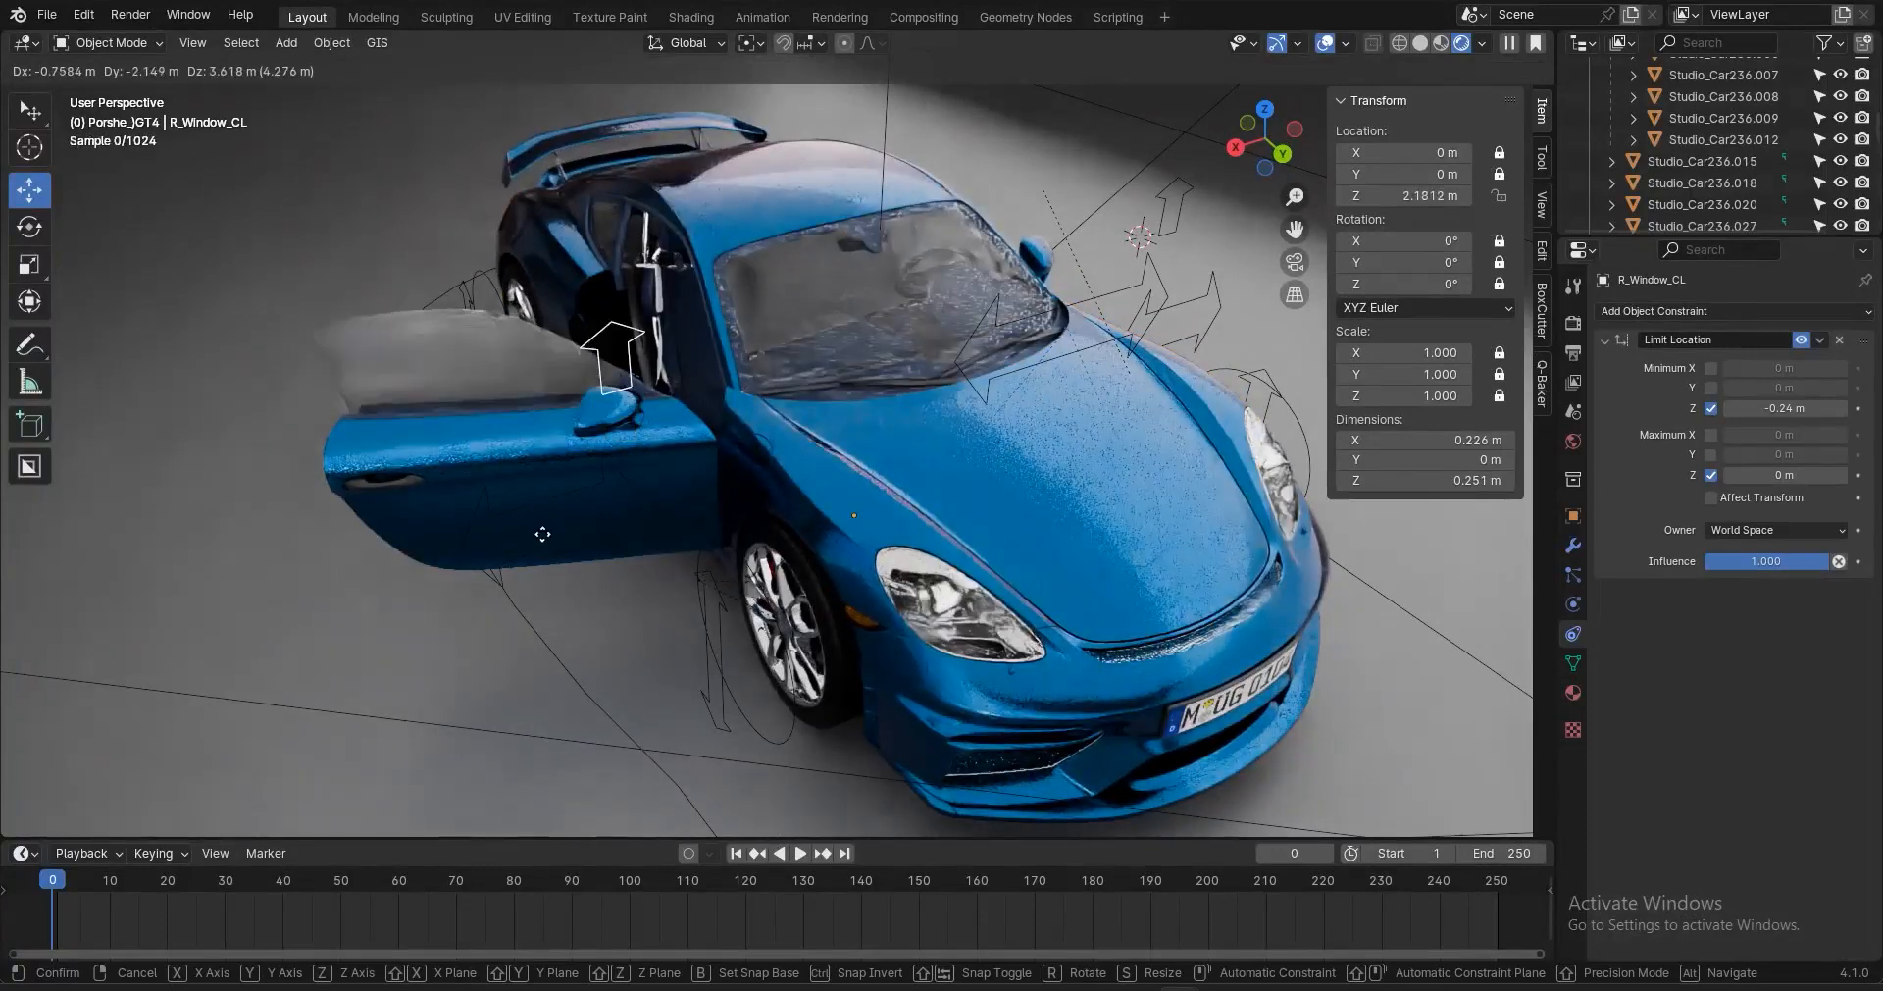
key("Escape")
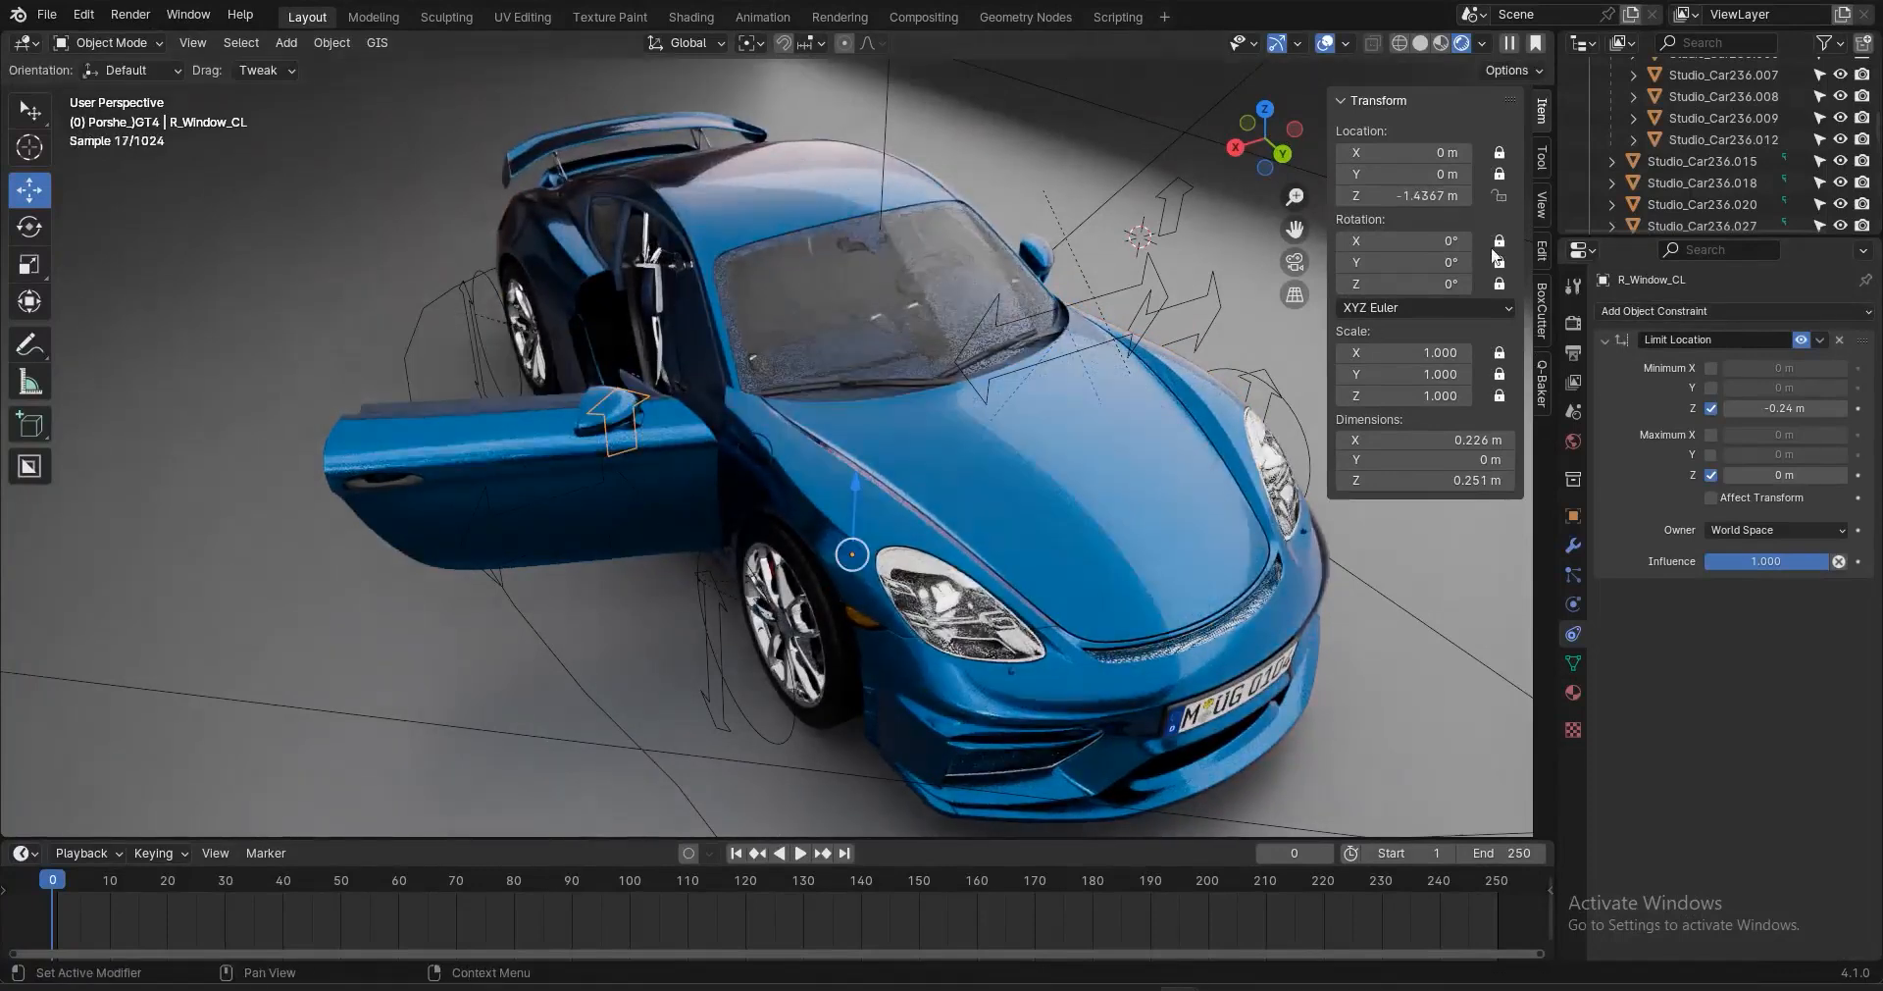
left_click(1446, 197)
type("0")
key("Return")
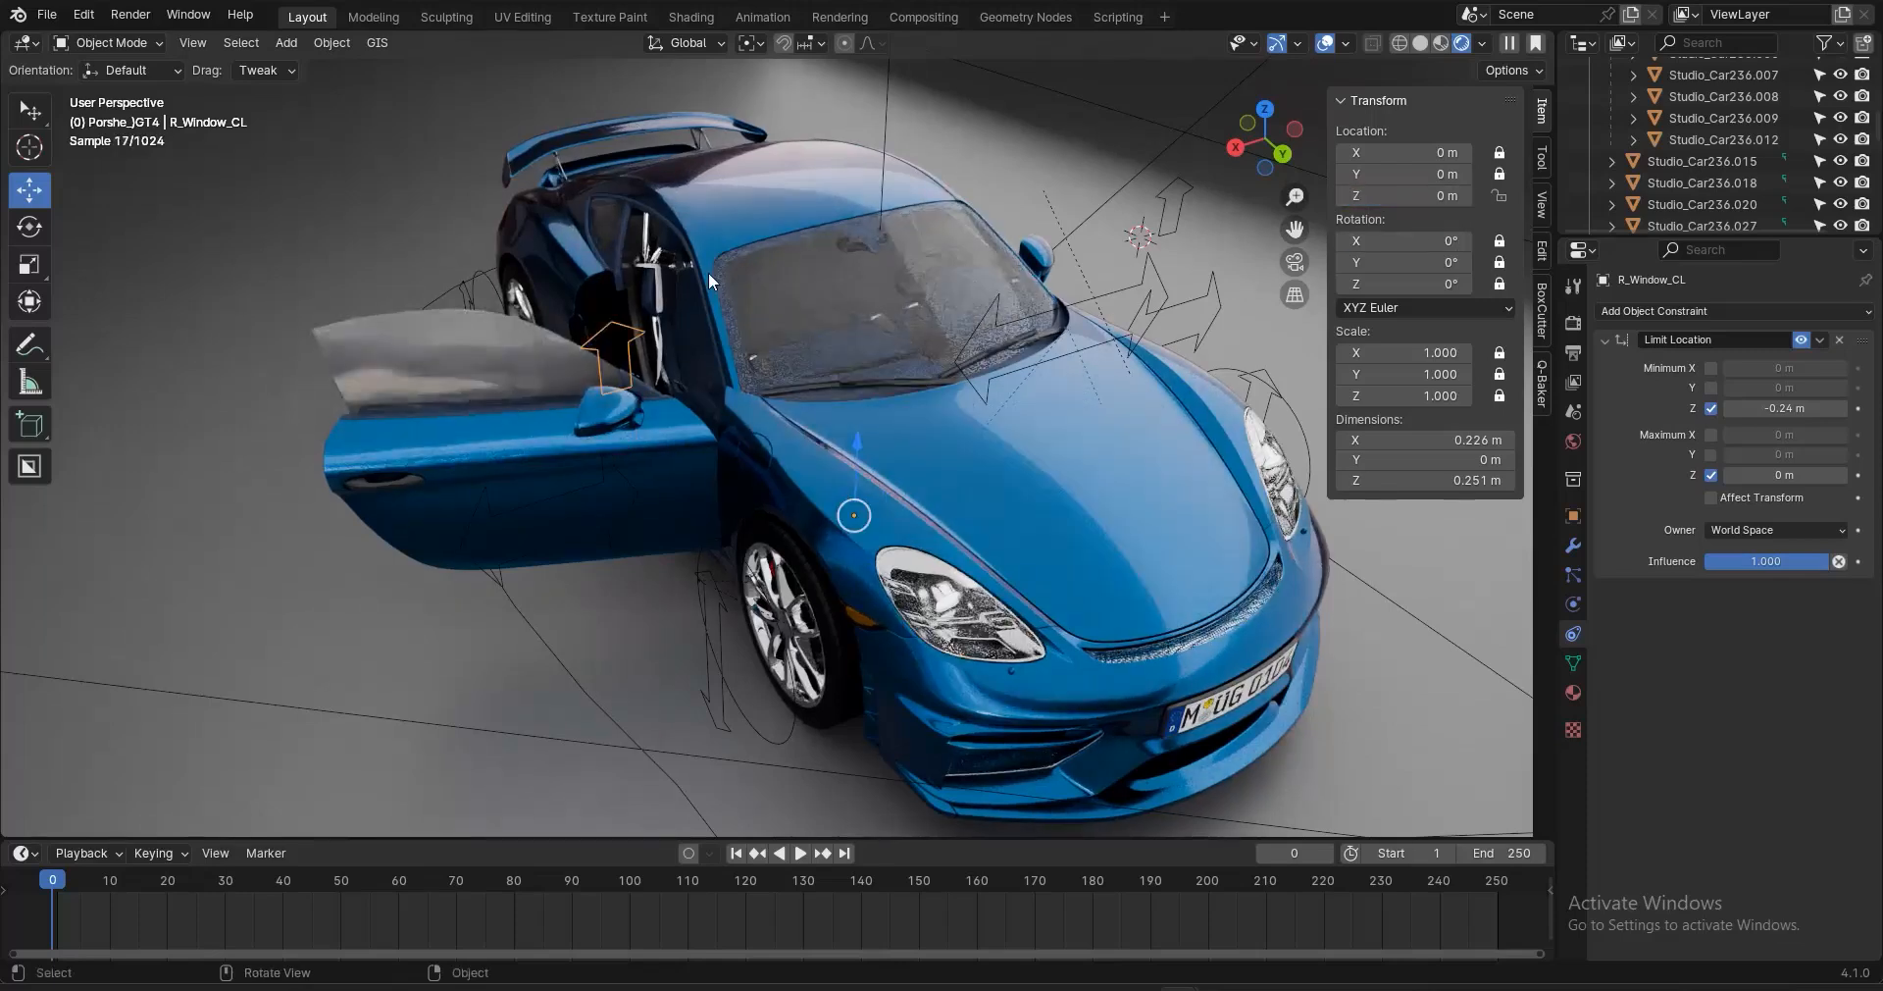
Test the right glass's travel from several views with the window arrow controller, leaving it at about Z 0.46 m
key("g")
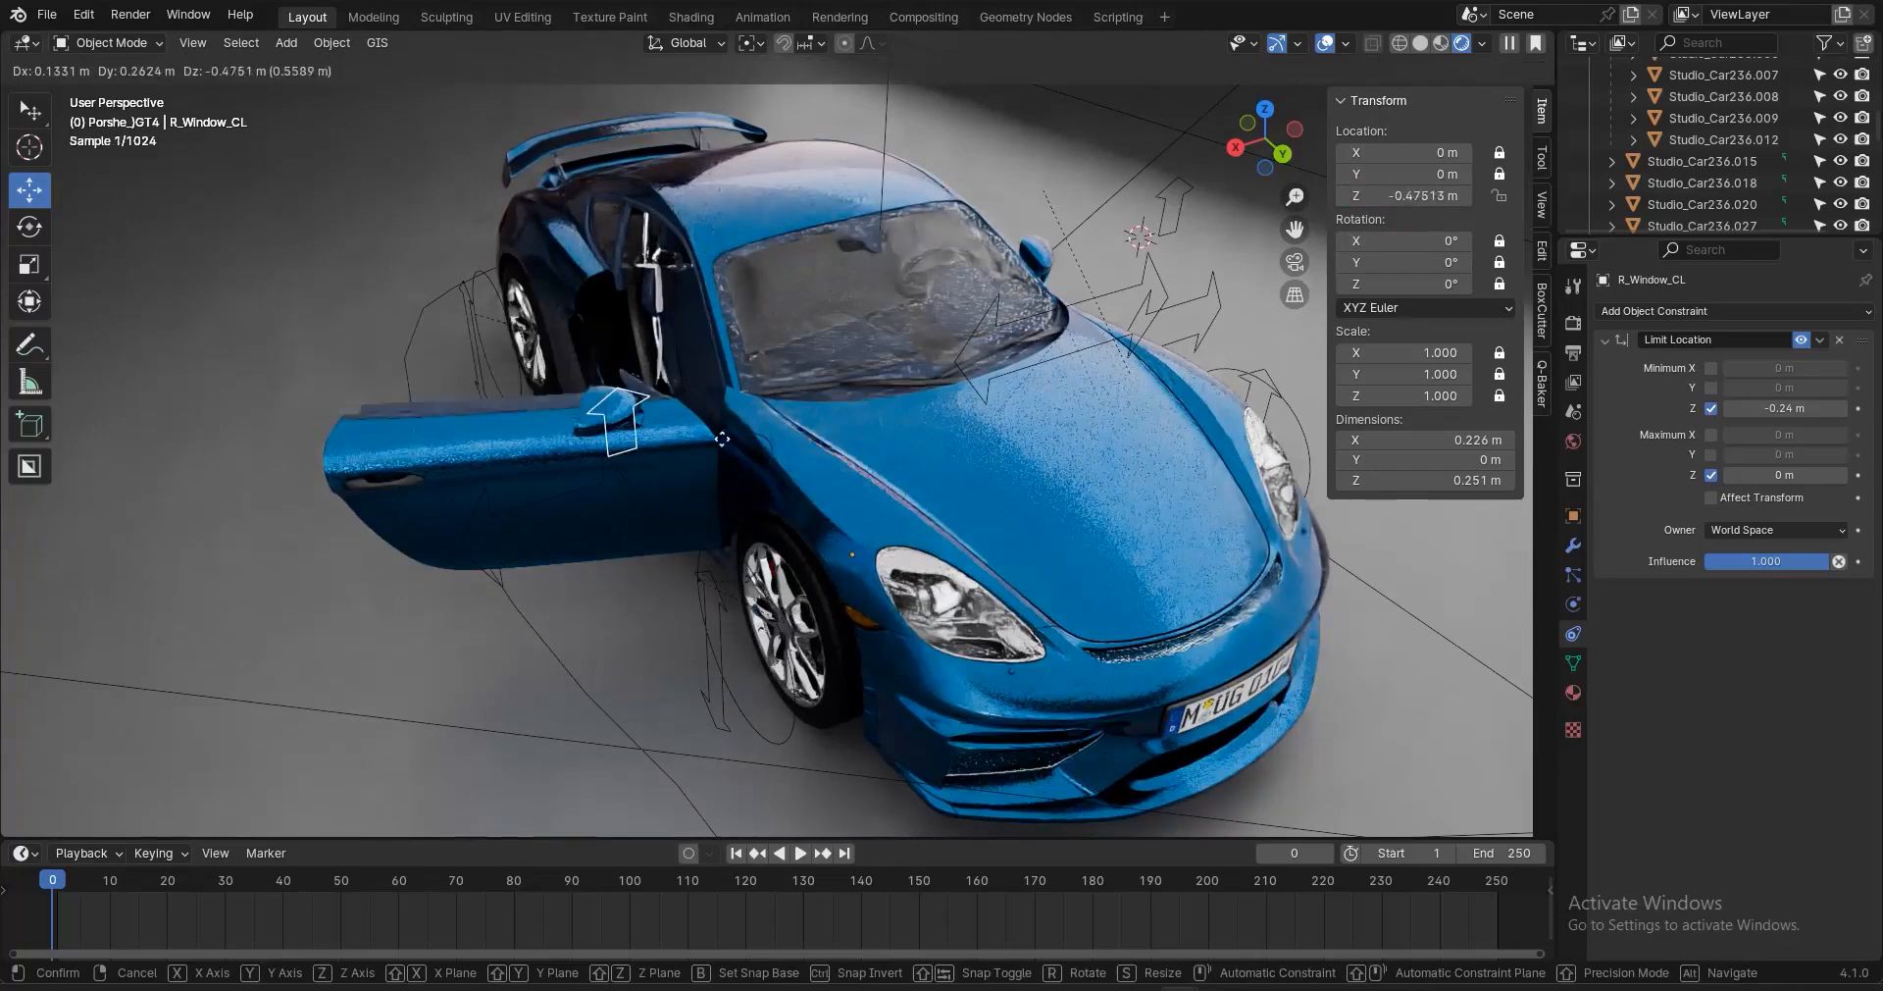
left_click(690, 219)
middle_click_drag(647, 480, 967, 393)
key("g")
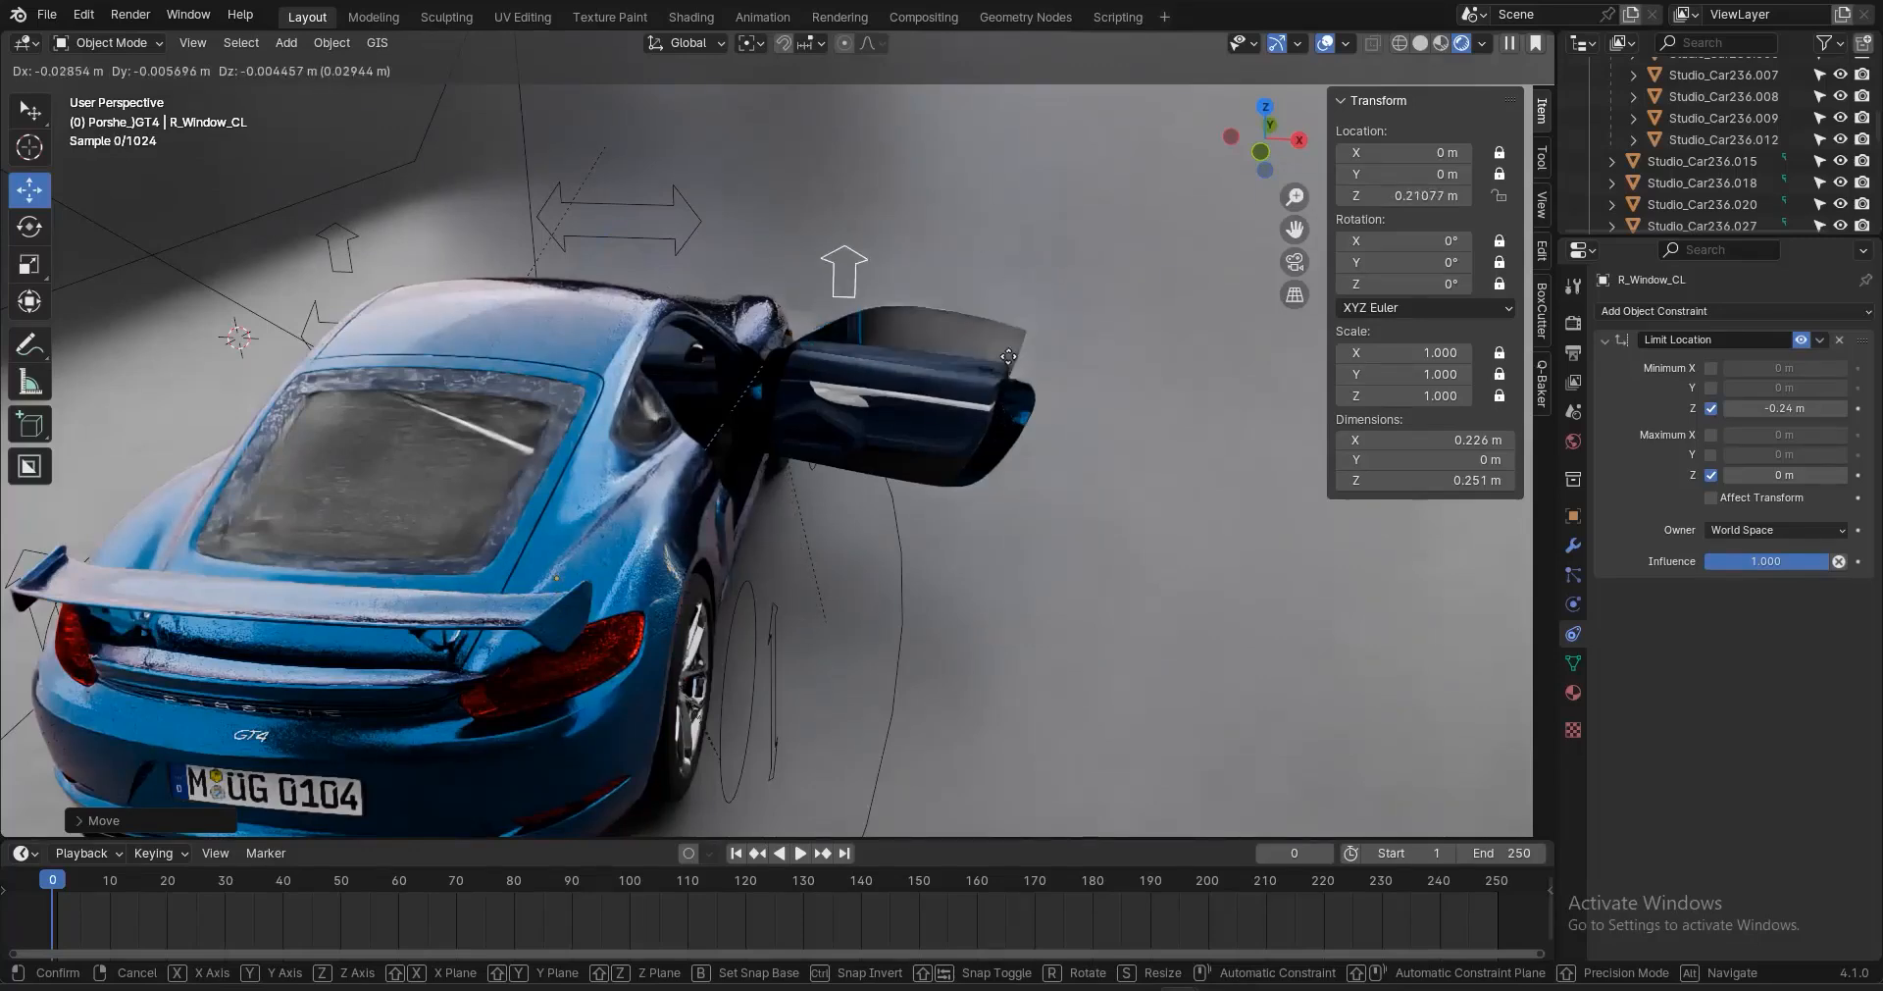
left_click(981, 545)
middle_click_drag(981, 546, 832, 520)
key("g")
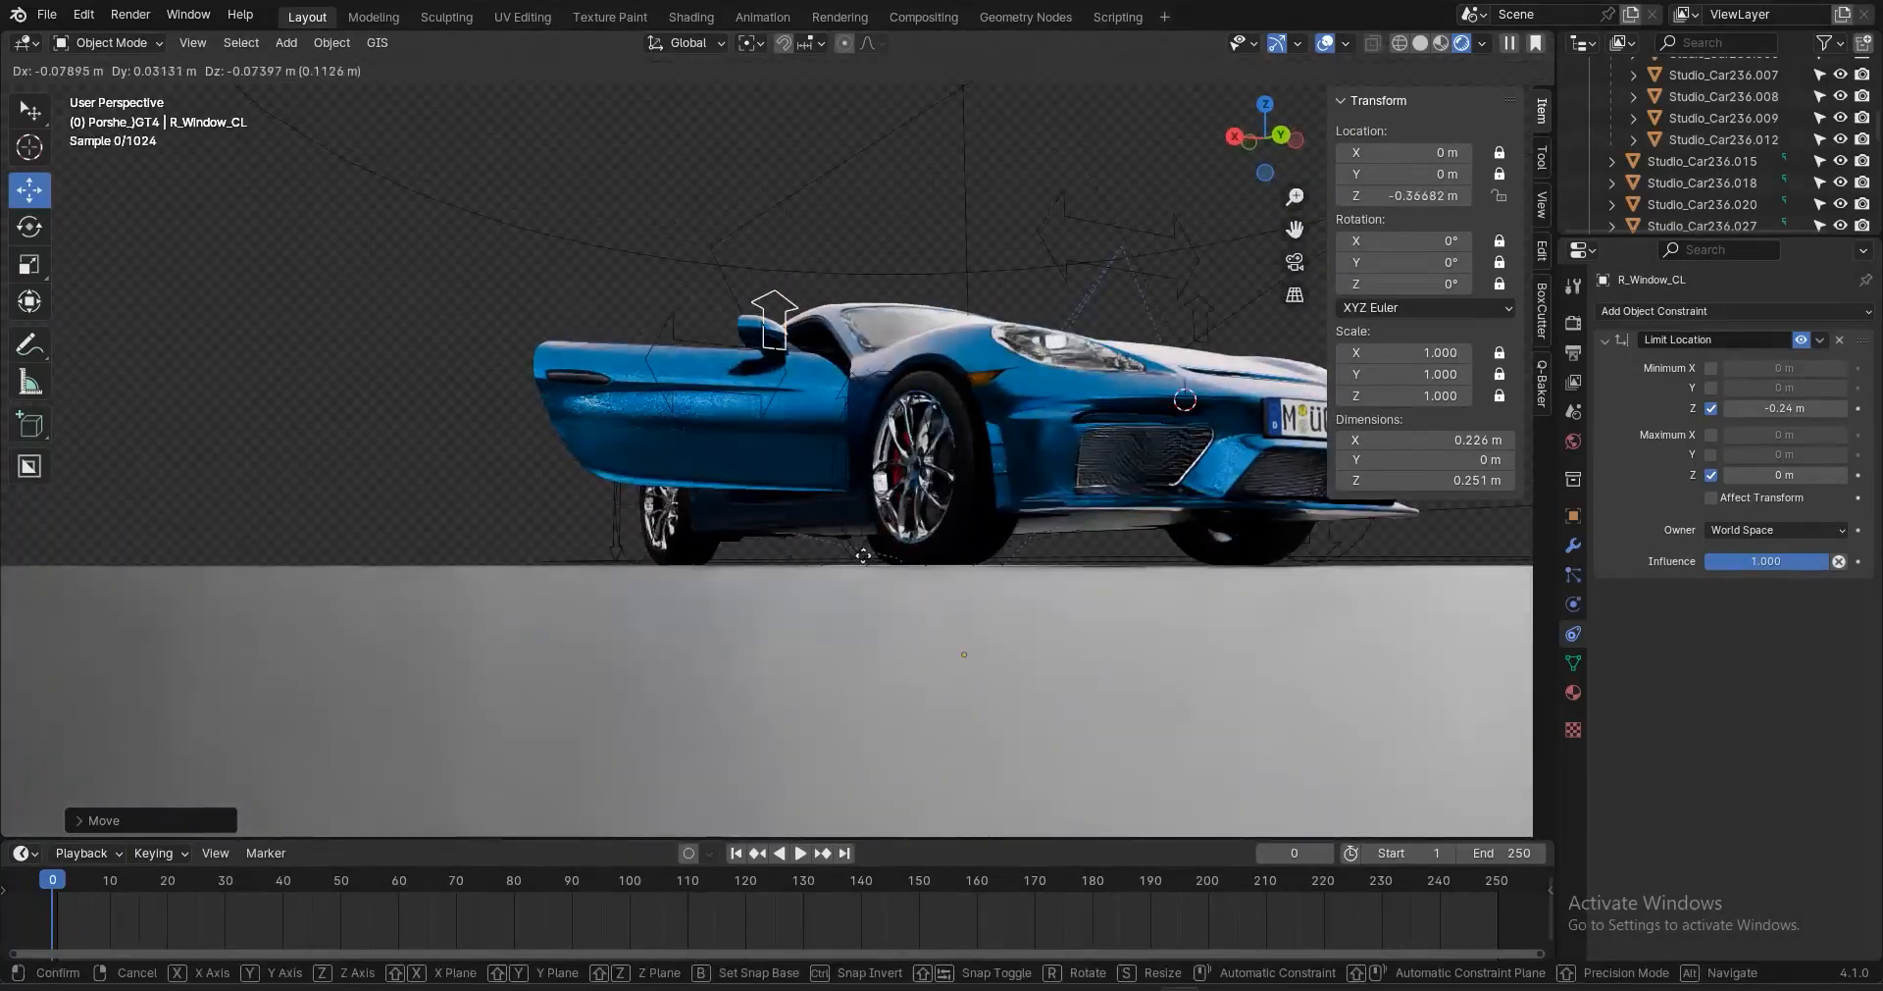
left_click(822, 373)
middle_click_drag(822, 373, 755, 509)
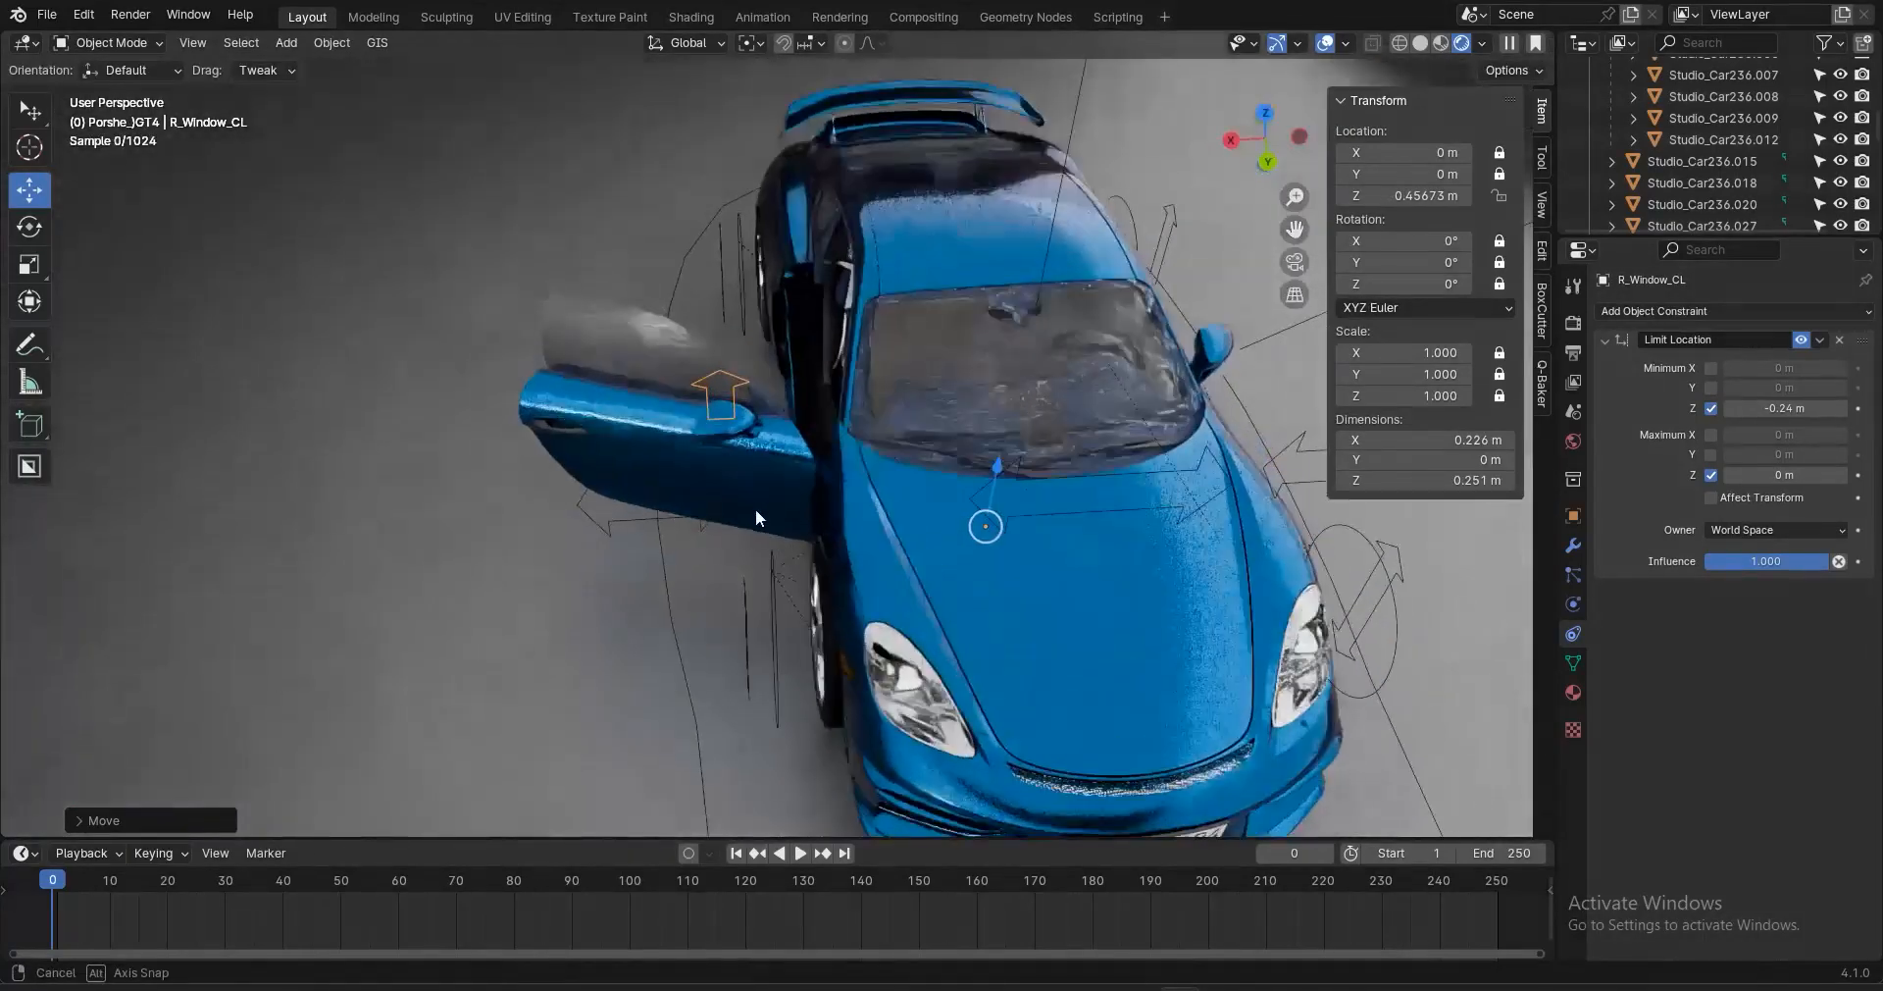
Partly open the right door by moving its arrow controller to about X 0.13 m, and test lowering its window
left_click(724, 508)
key("g")
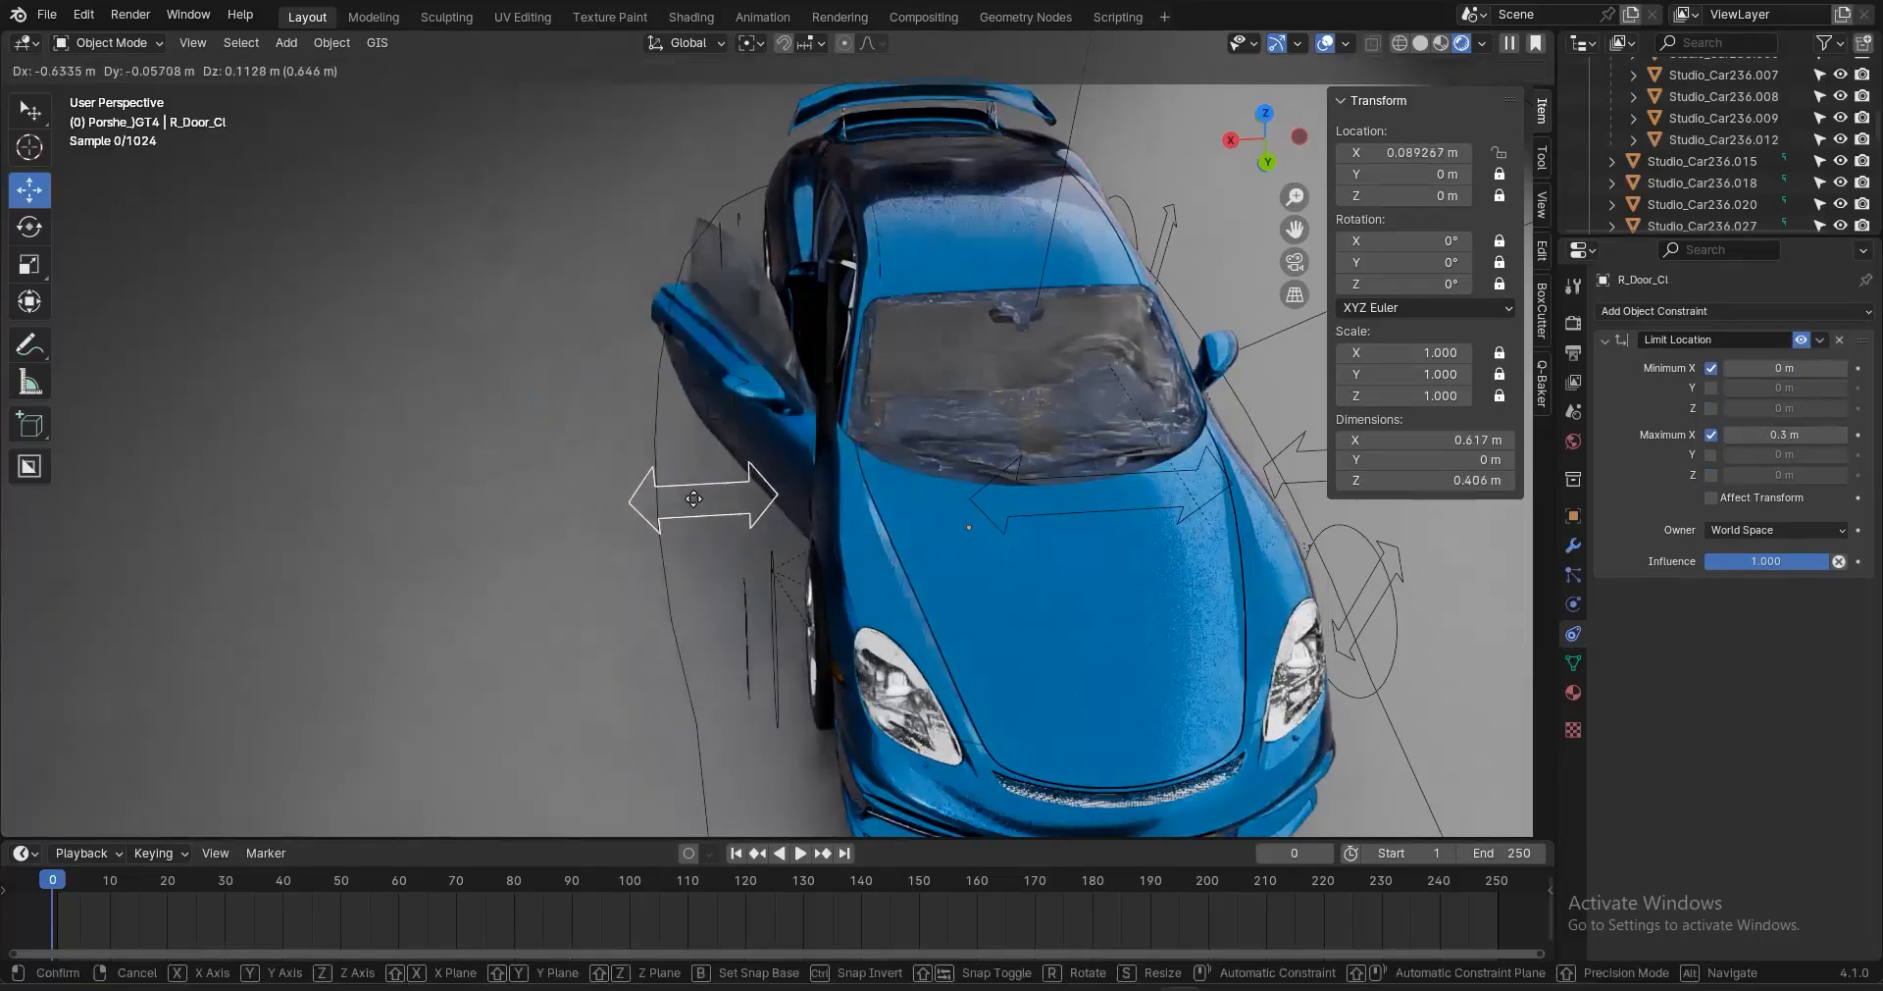
left_click(726, 406)
left_click(710, 415)
key("g")
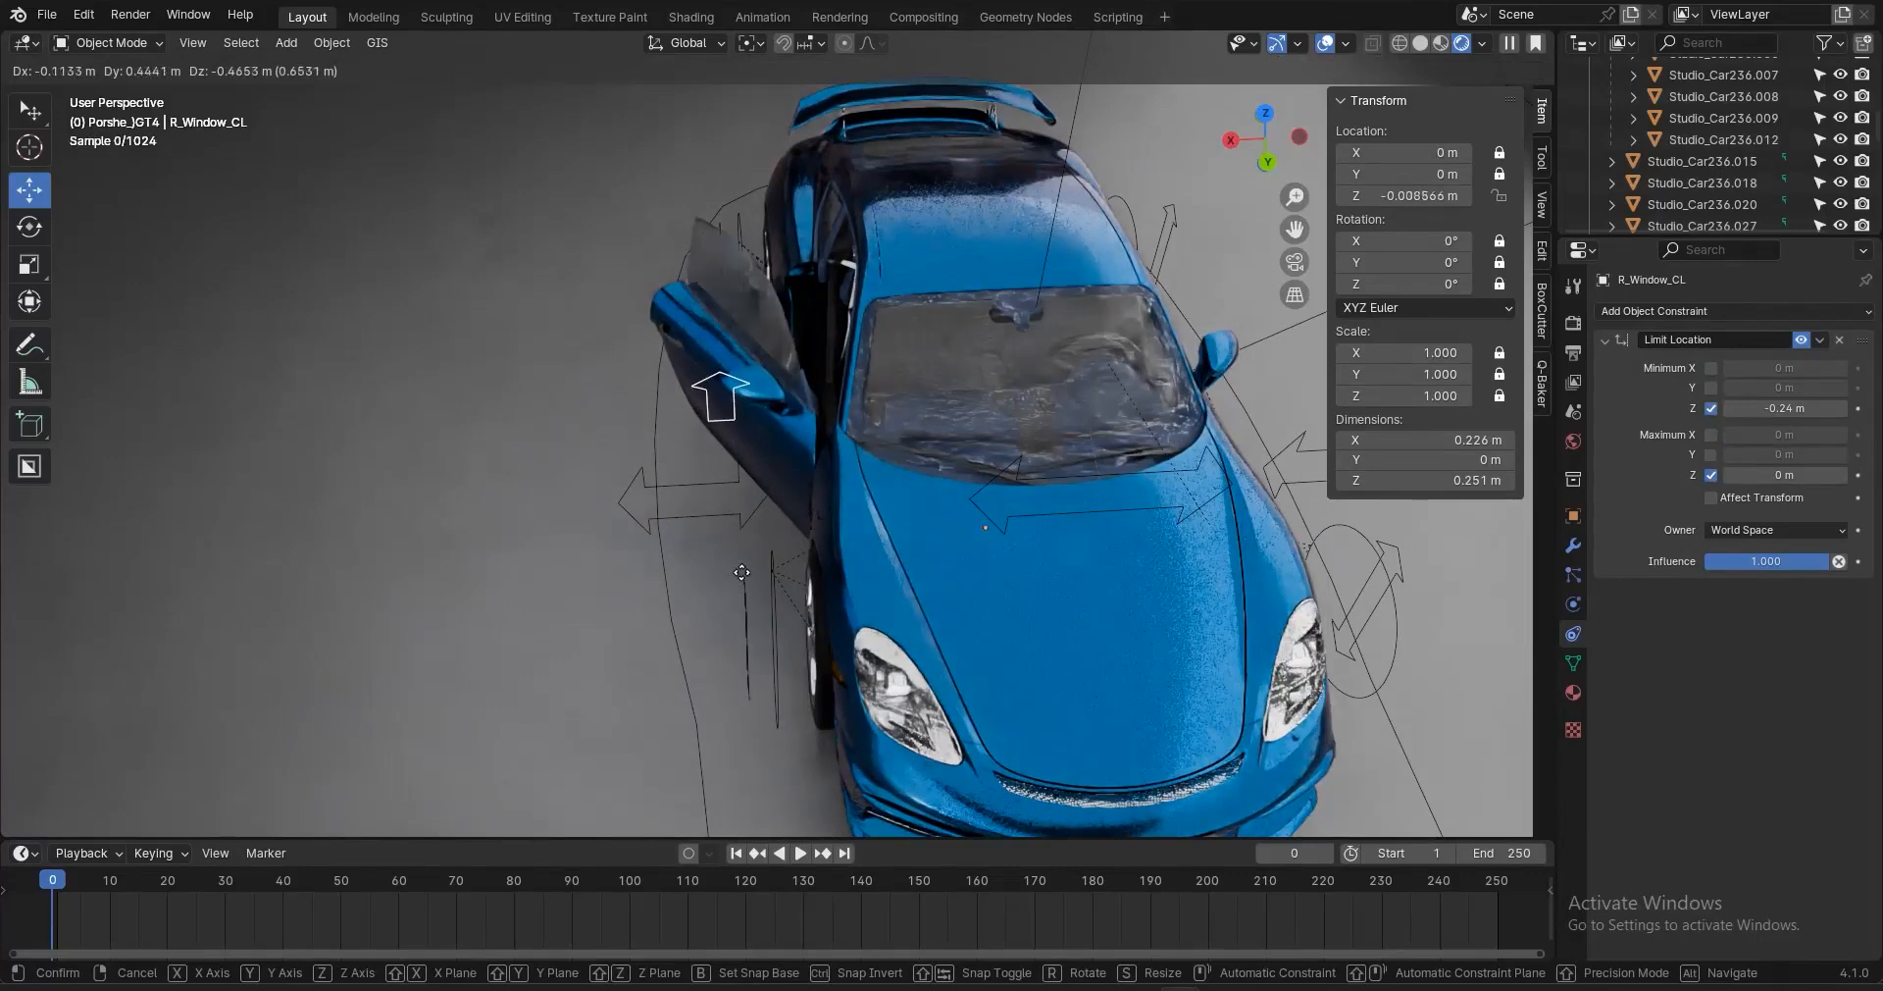
left_click(761, 476)
Close the right door by moving its arrow controller to about X -0.61 m, and save the file
left_click(759, 504)
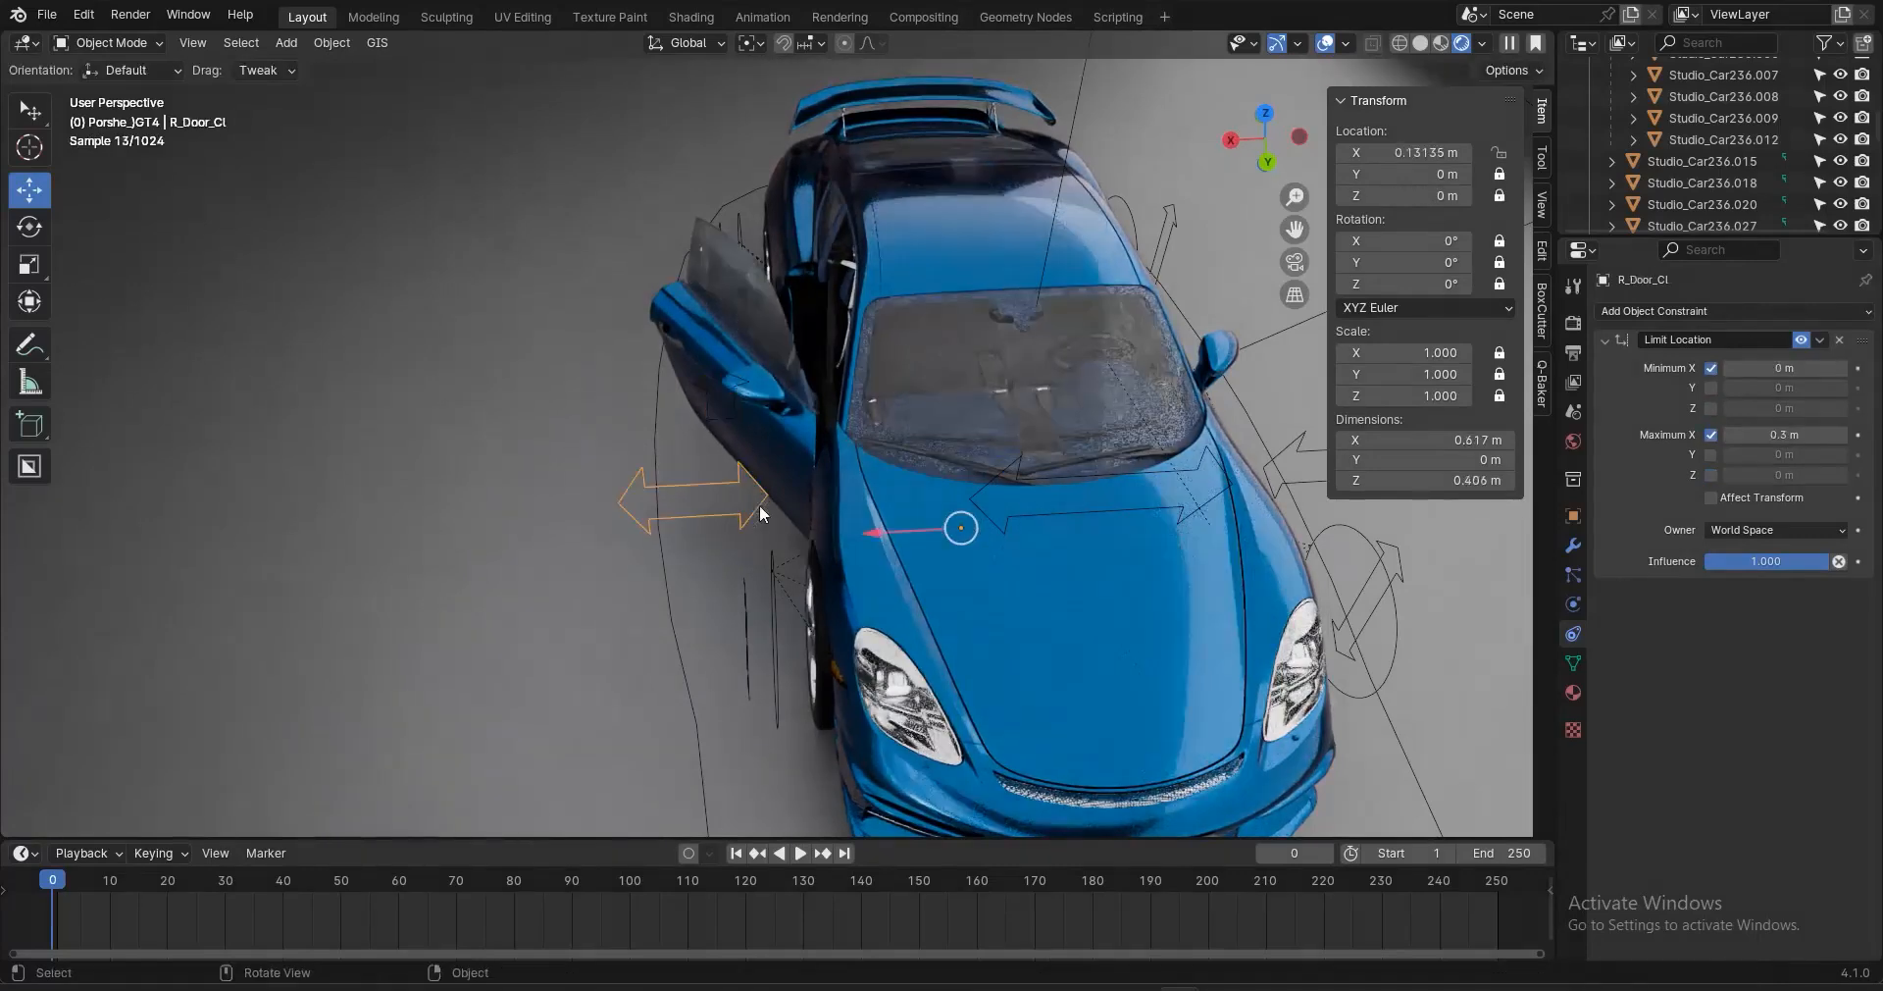
key("g")
left_click(794, 545)
middle_click_drag(946, 557, 1034, 571)
key("ctrl+s")
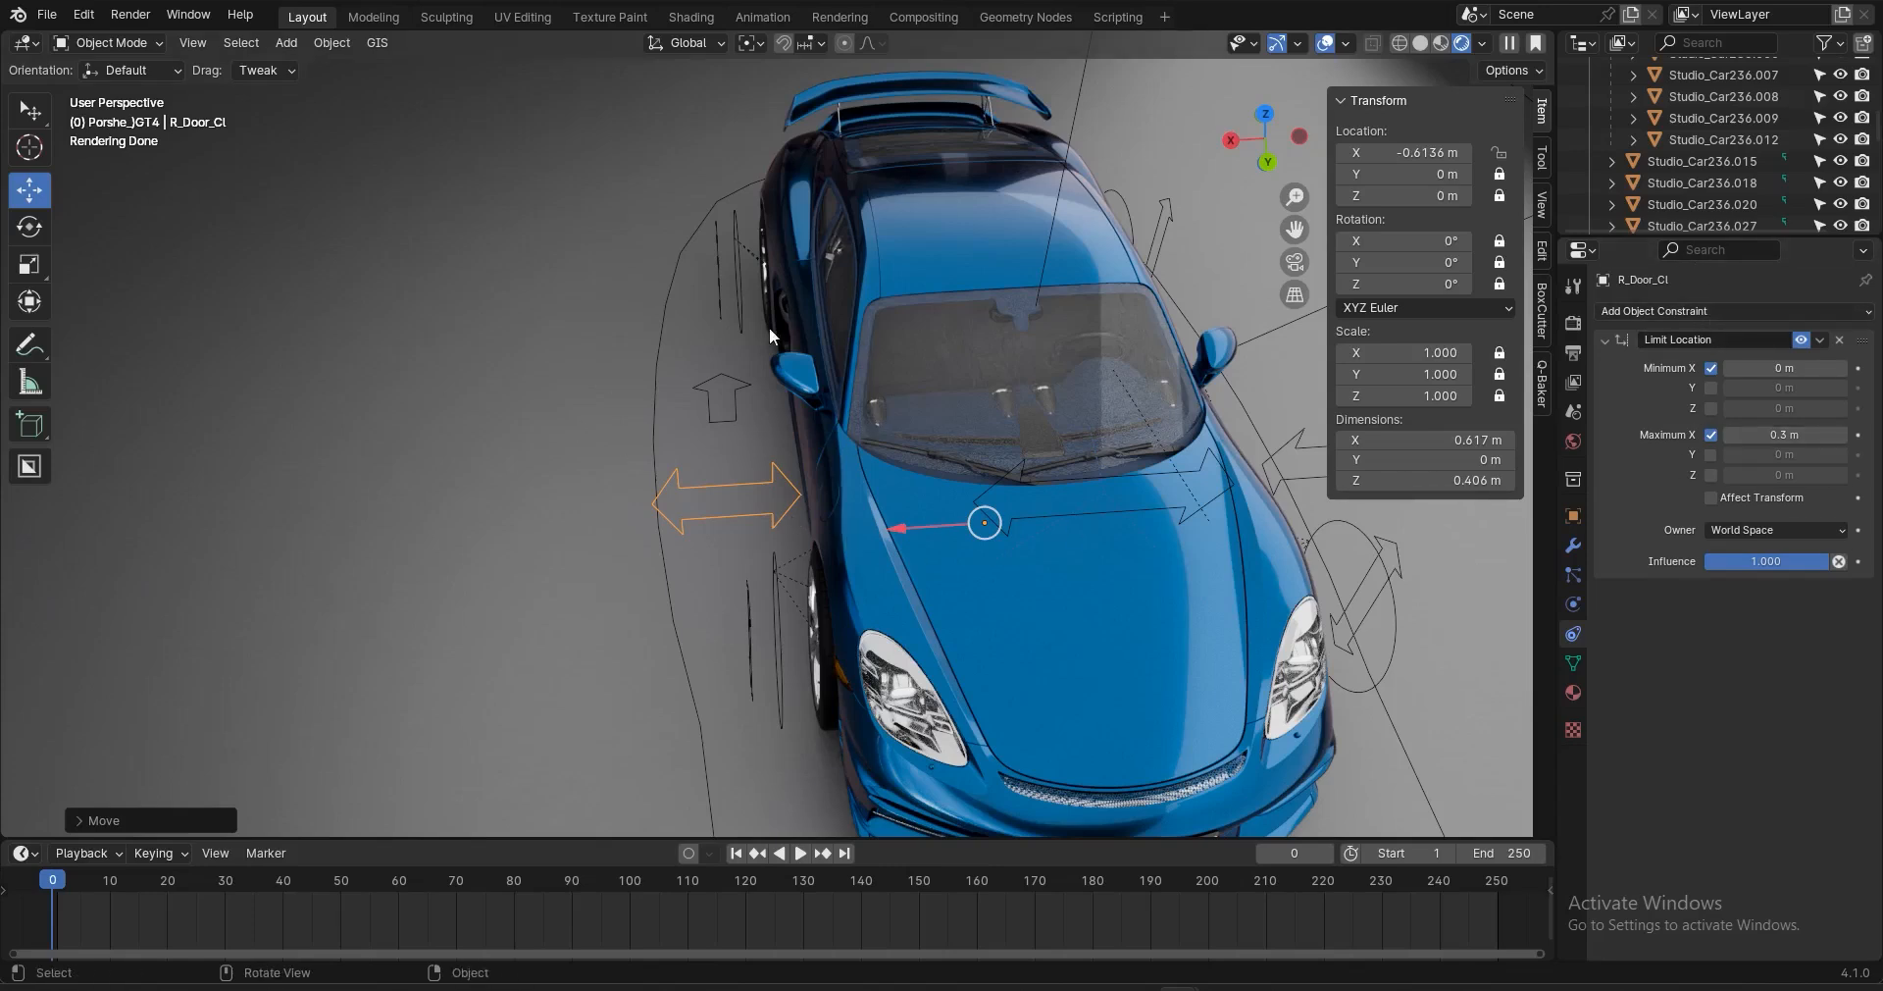
Collapse the right door glass's Transformation and Copy Location constraints, and save the file
left_click(831, 280)
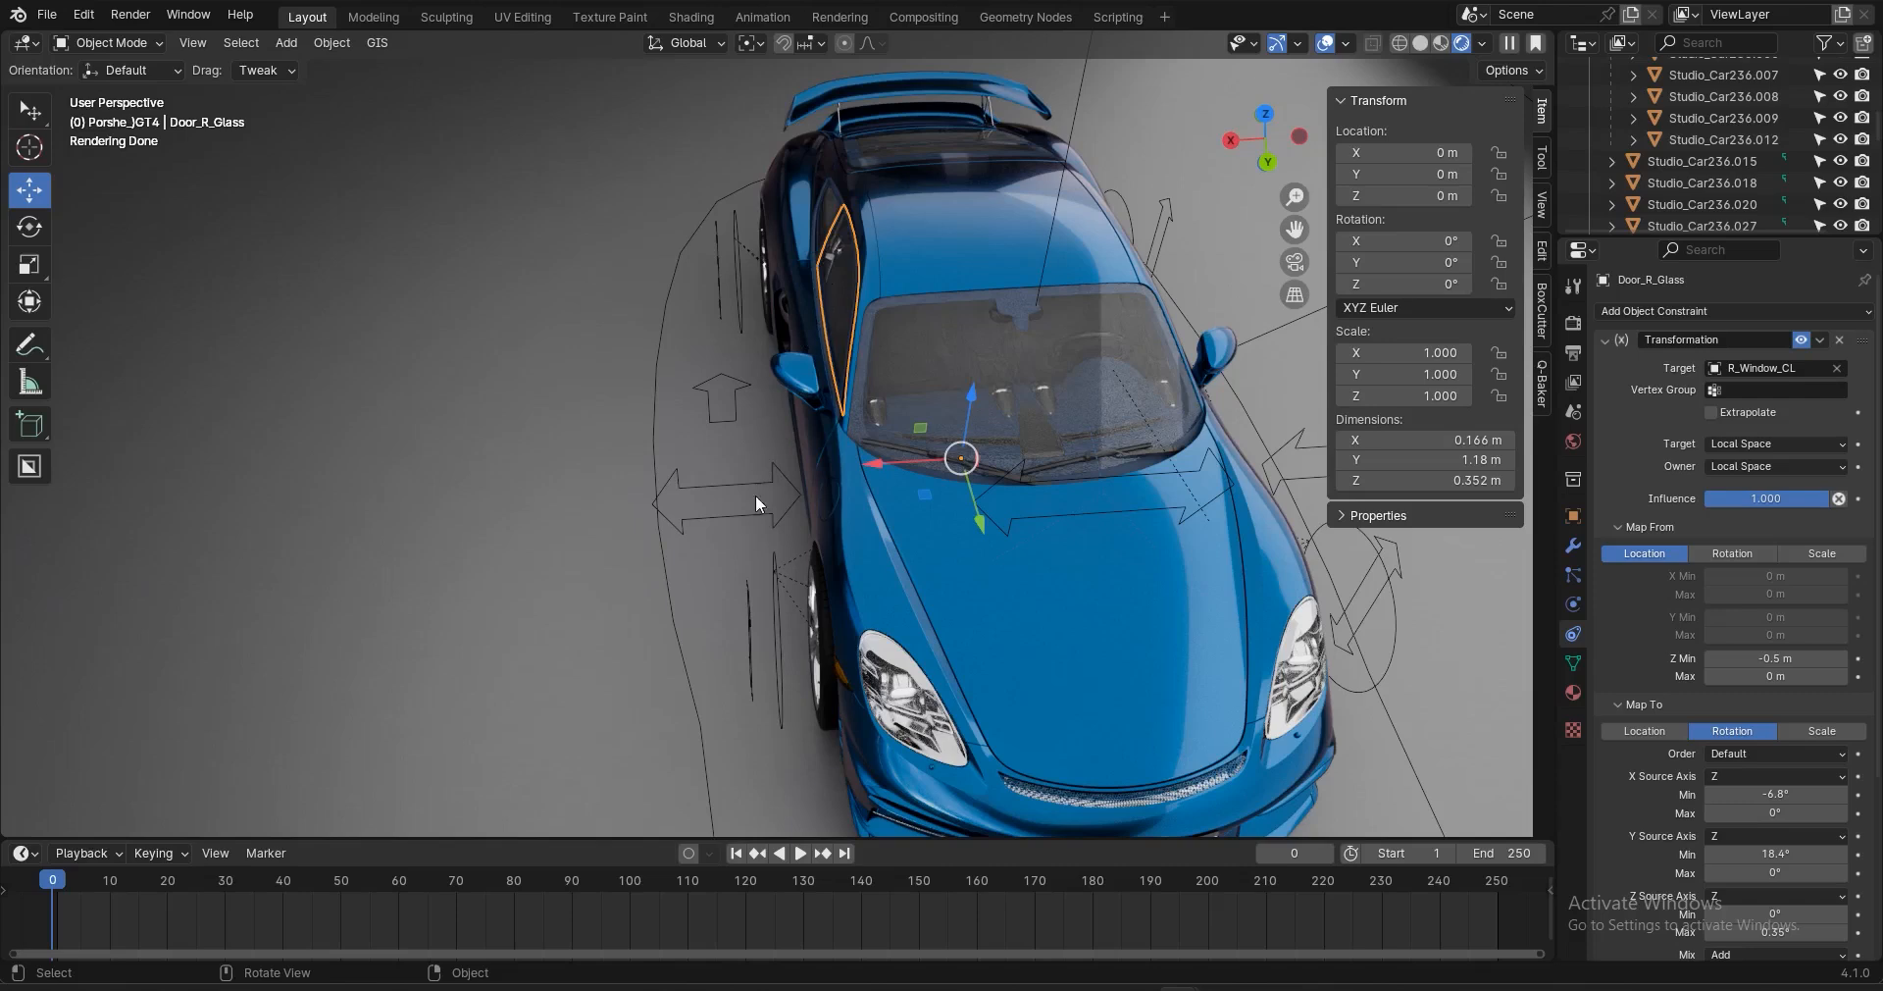
left_click(1604, 341)
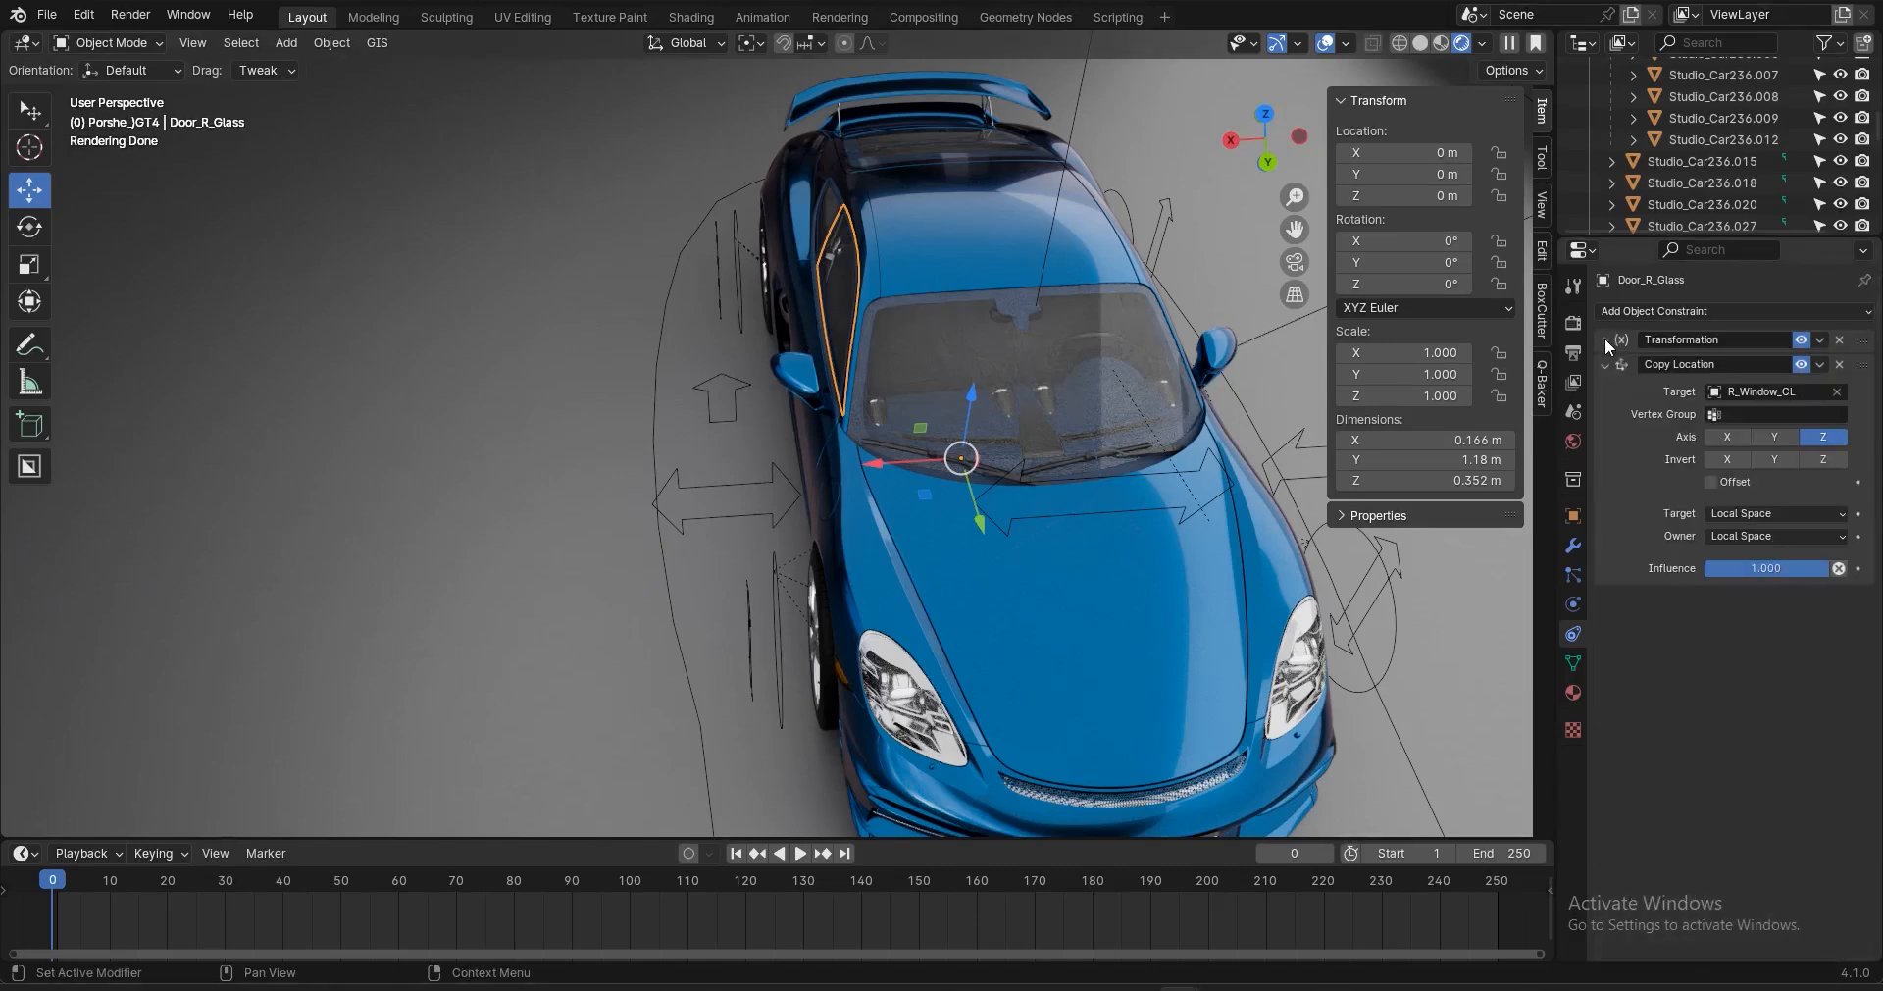
left_click(1606, 364)
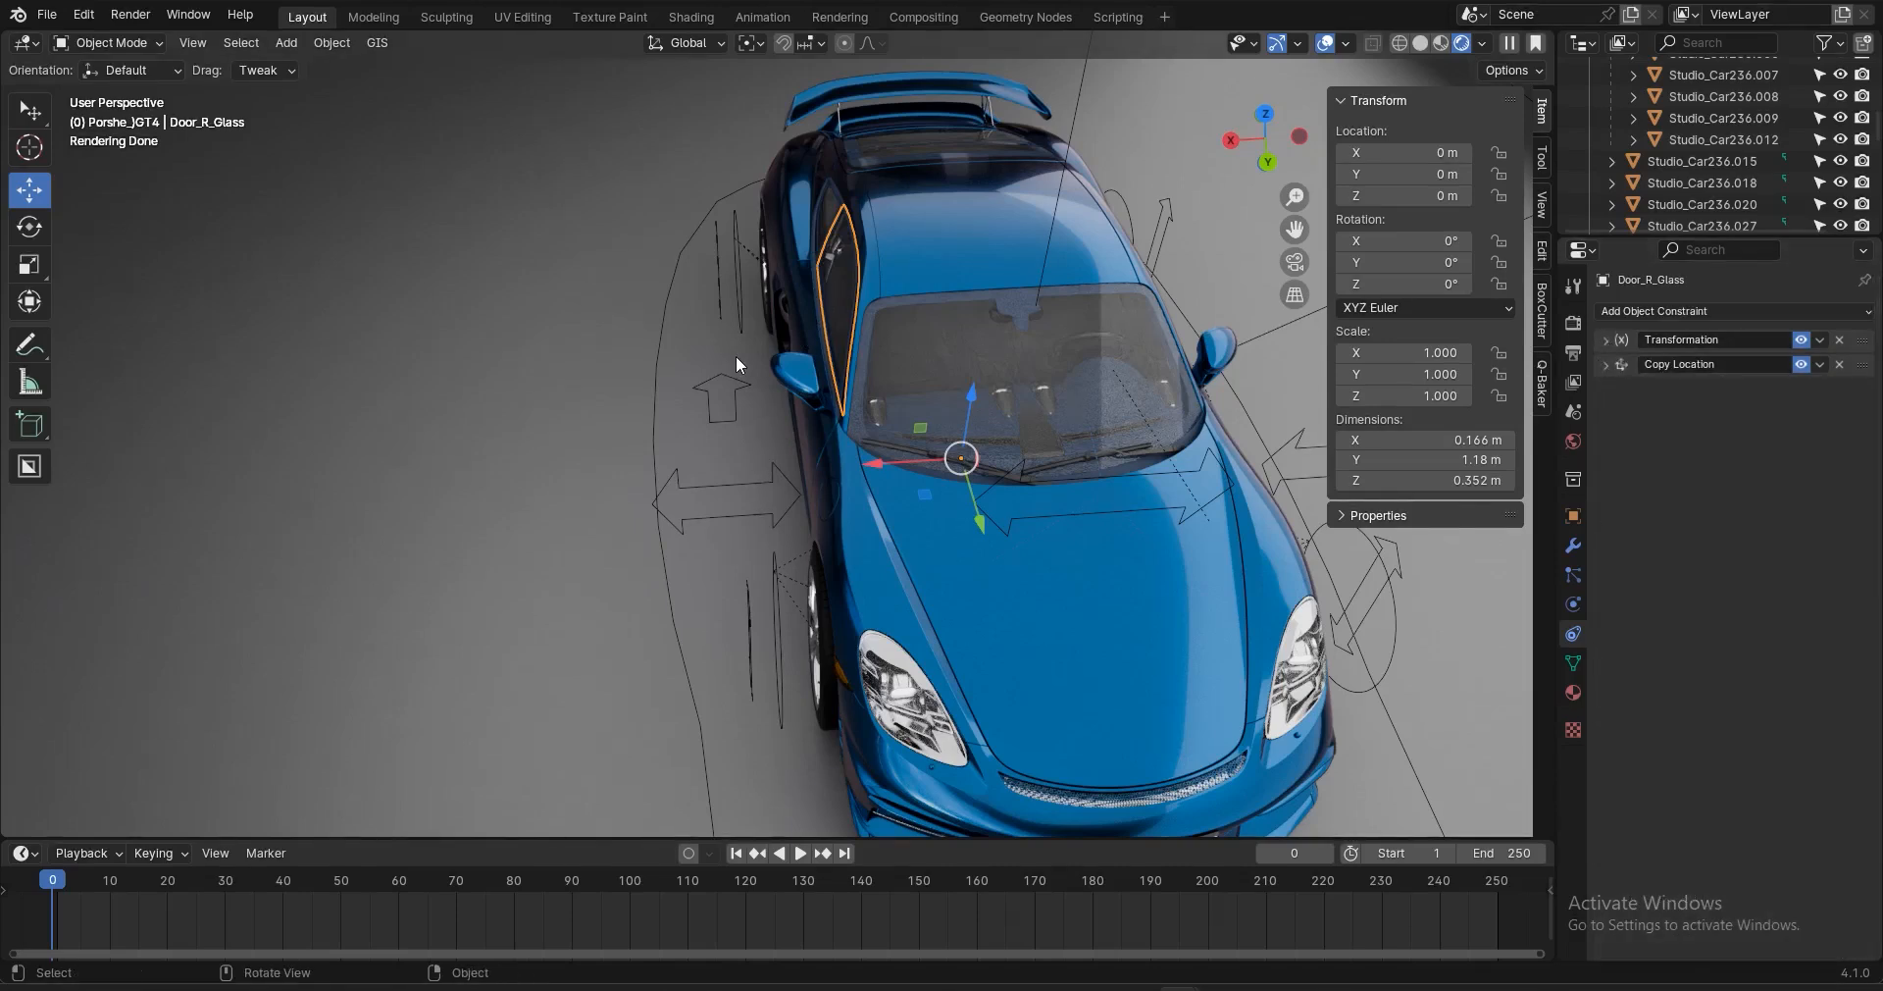
key("ctrl+s")
middle_click_drag(1063, 620, 1014, 537)
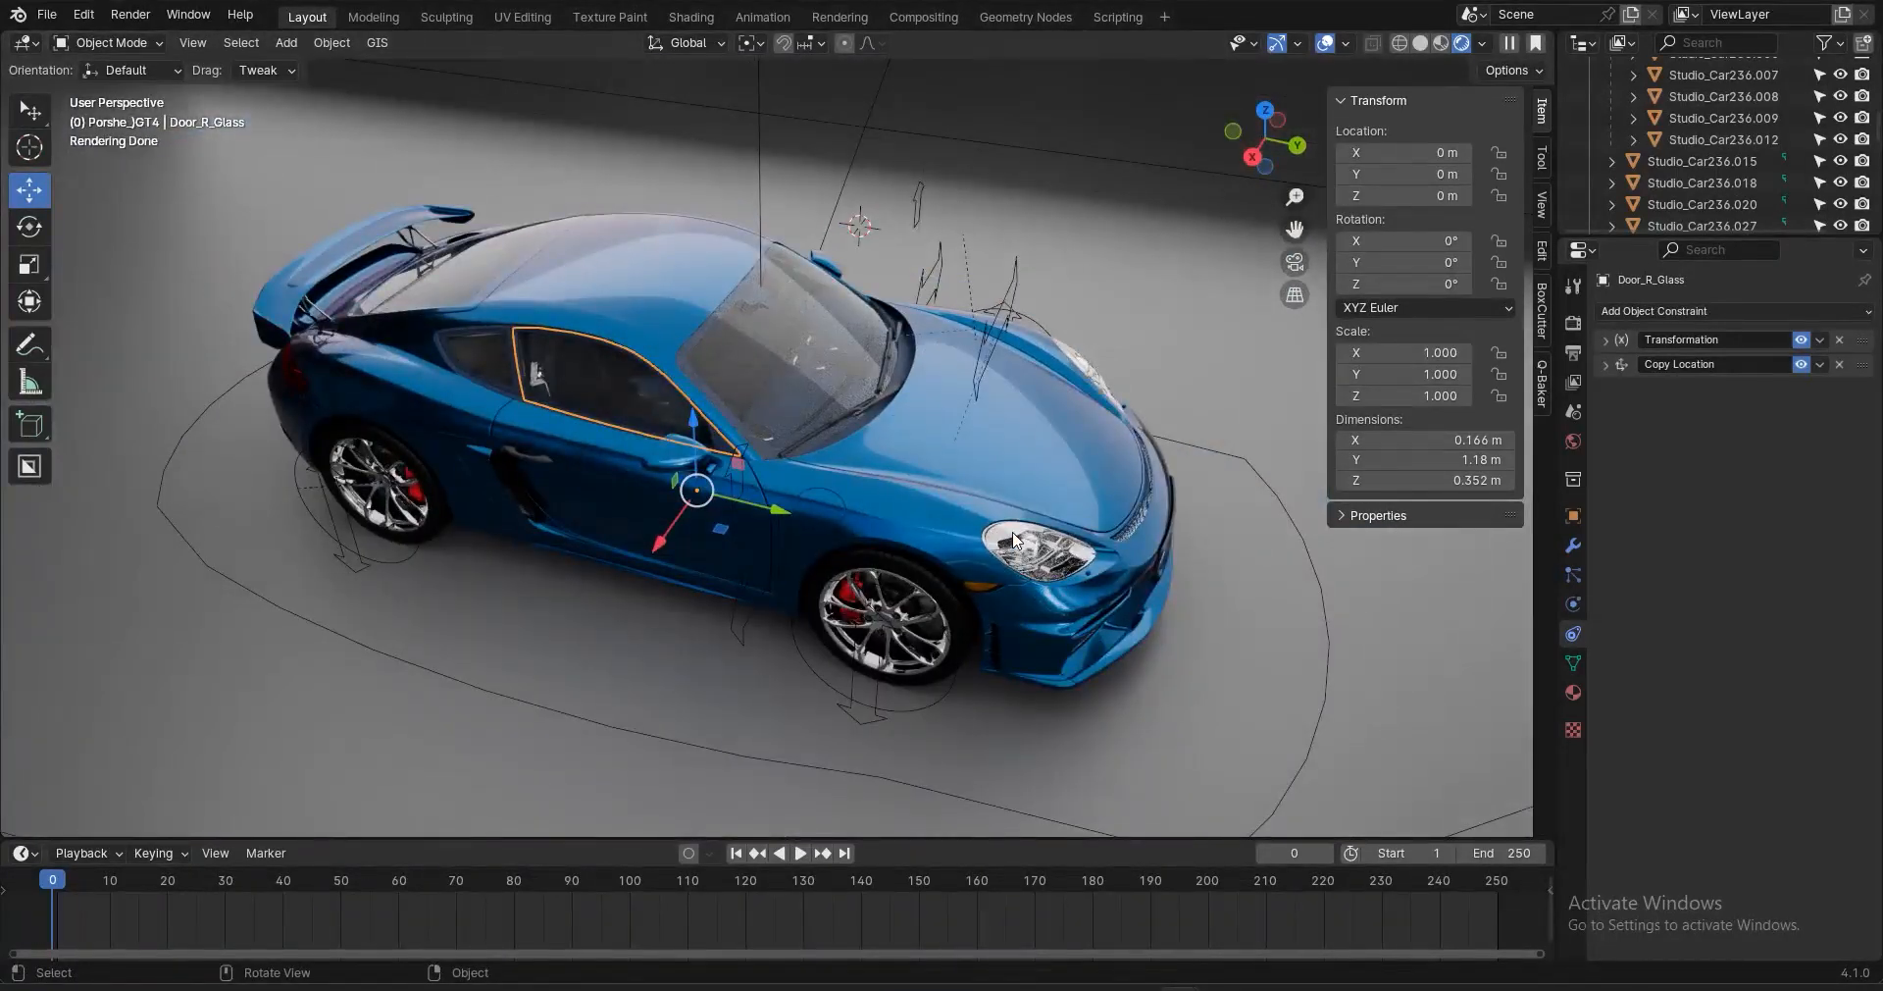
key("ctrl+s")
Open the right door to about X 0.51 m with its arrow controller, try the window arrow, and undo the door move
middle_click_drag(625, 543, 575, 531)
left_click(496, 462)
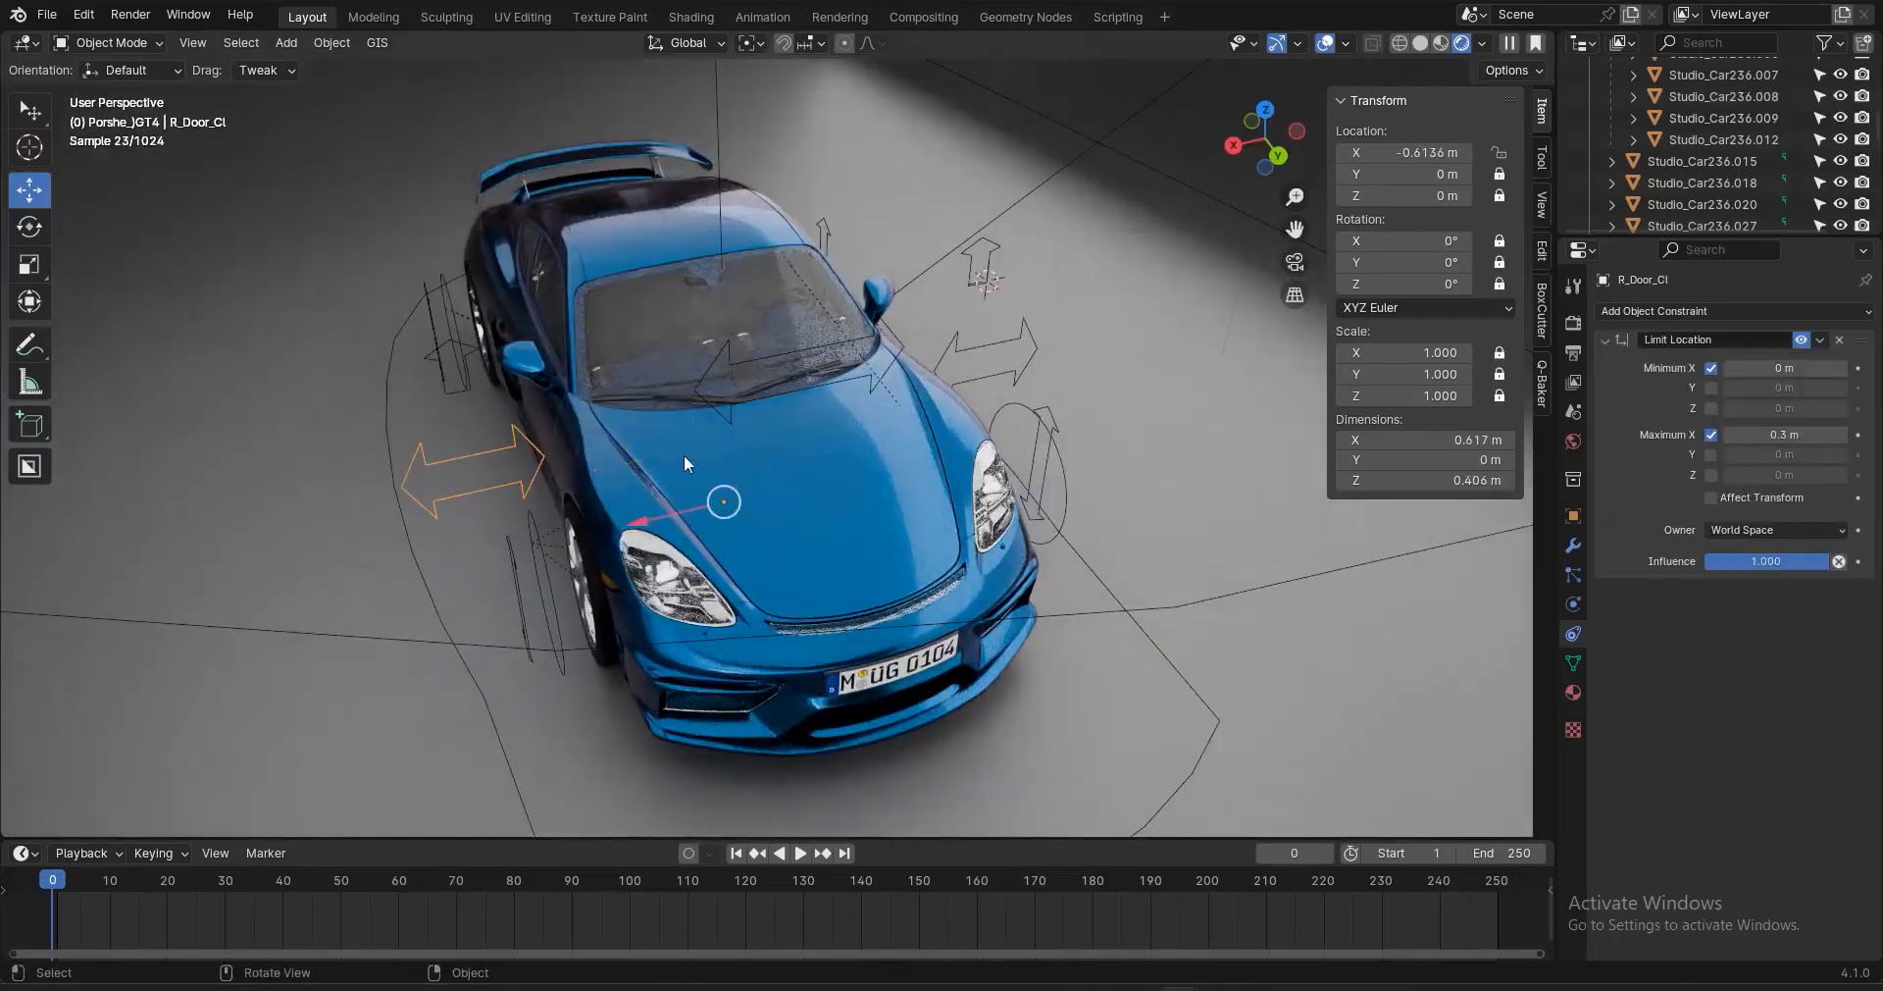
key("g")
left_click(454, 453)
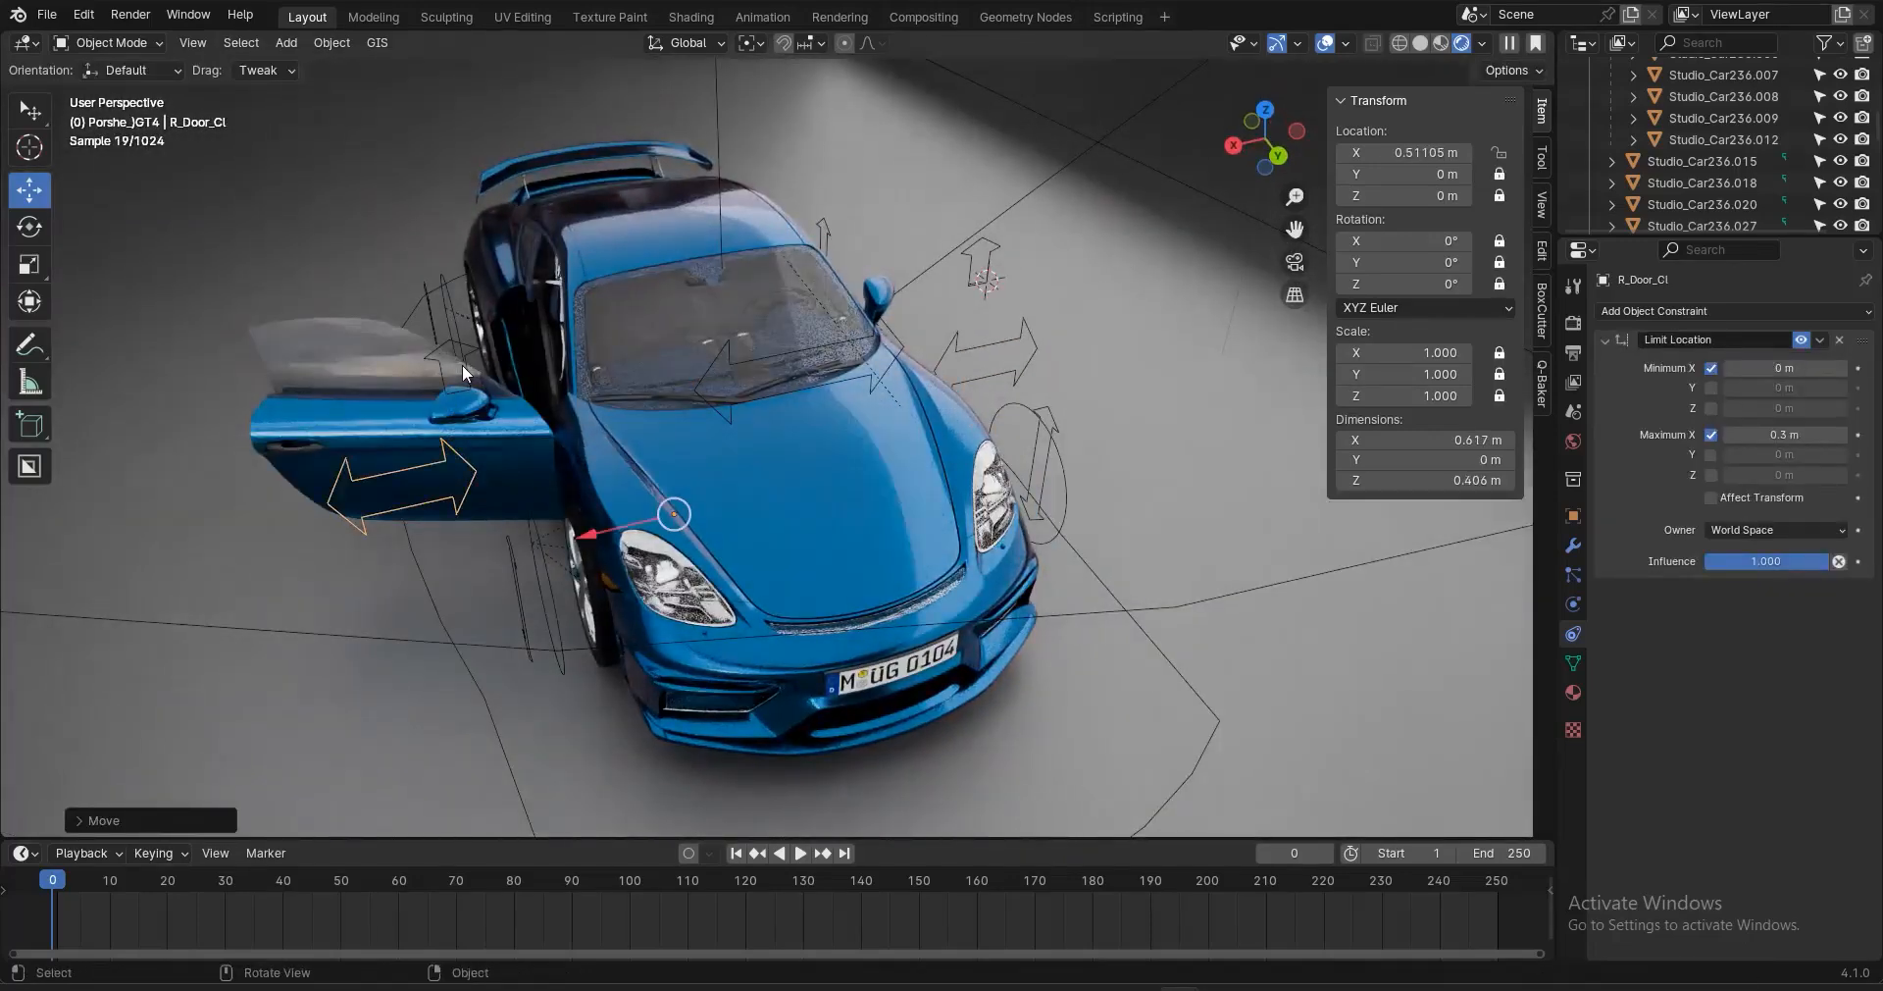
left_click(462, 363)
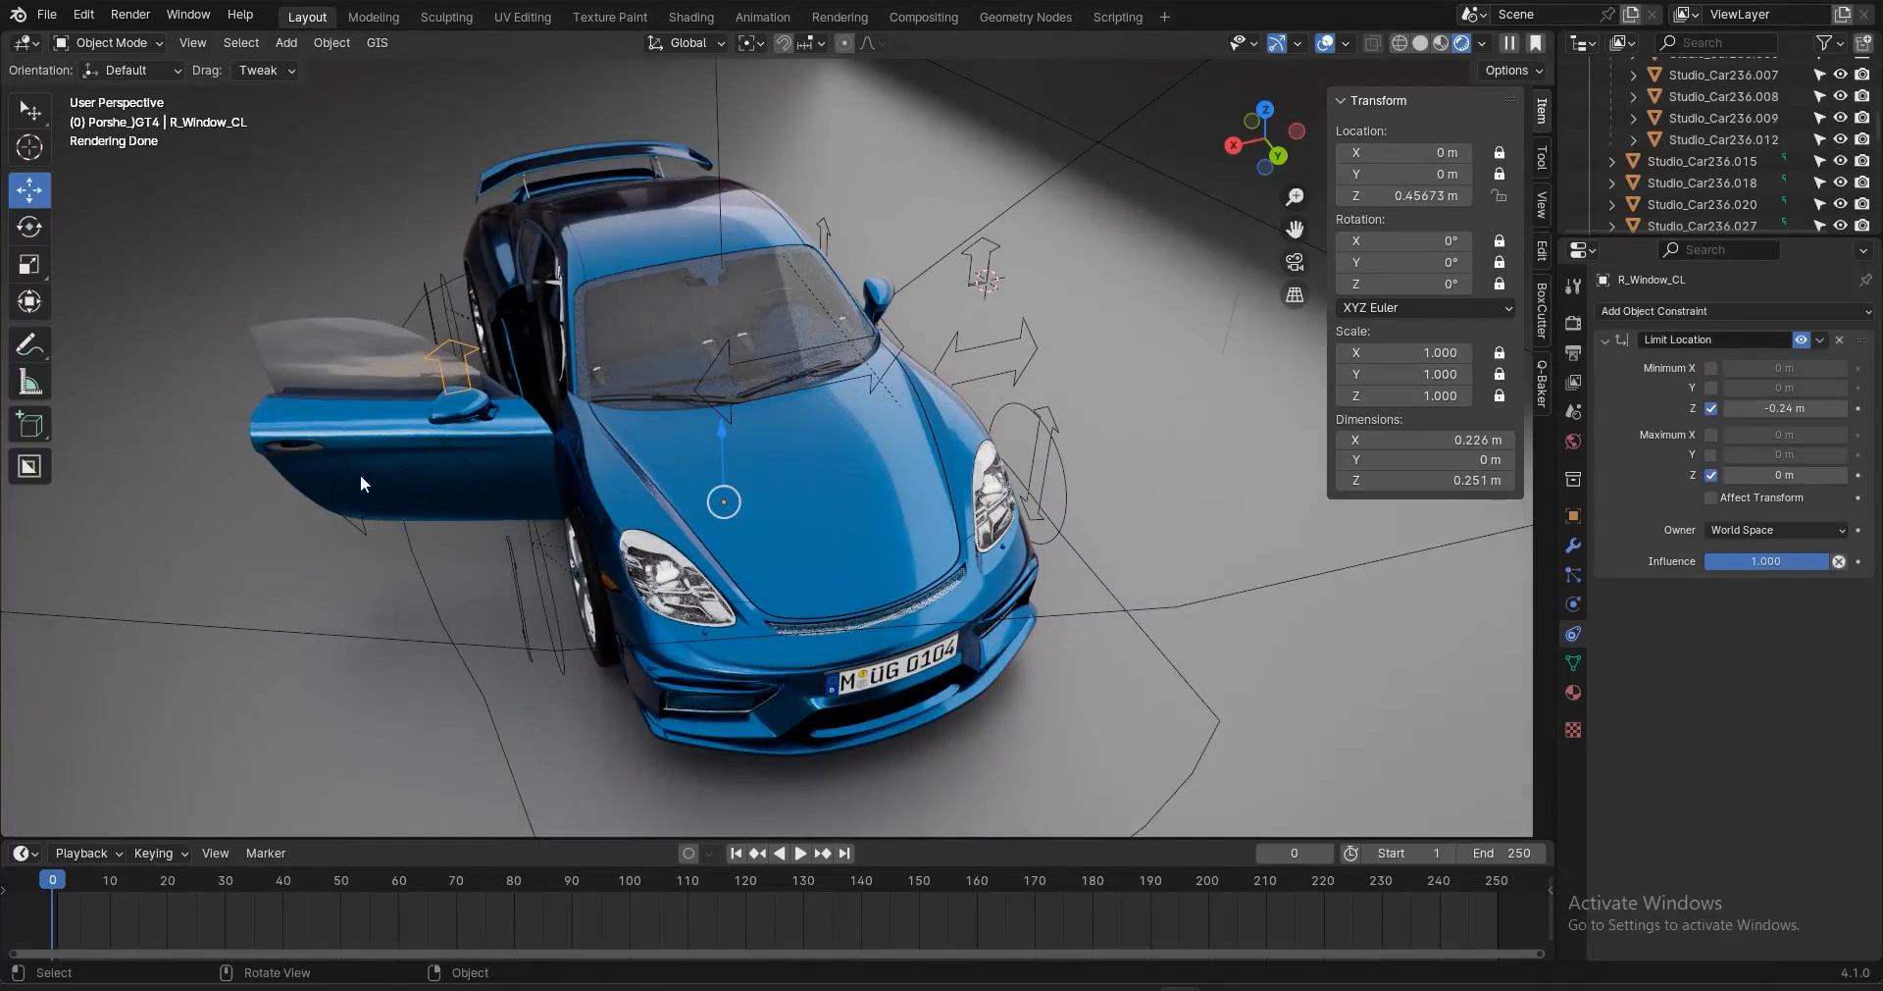
key("g")
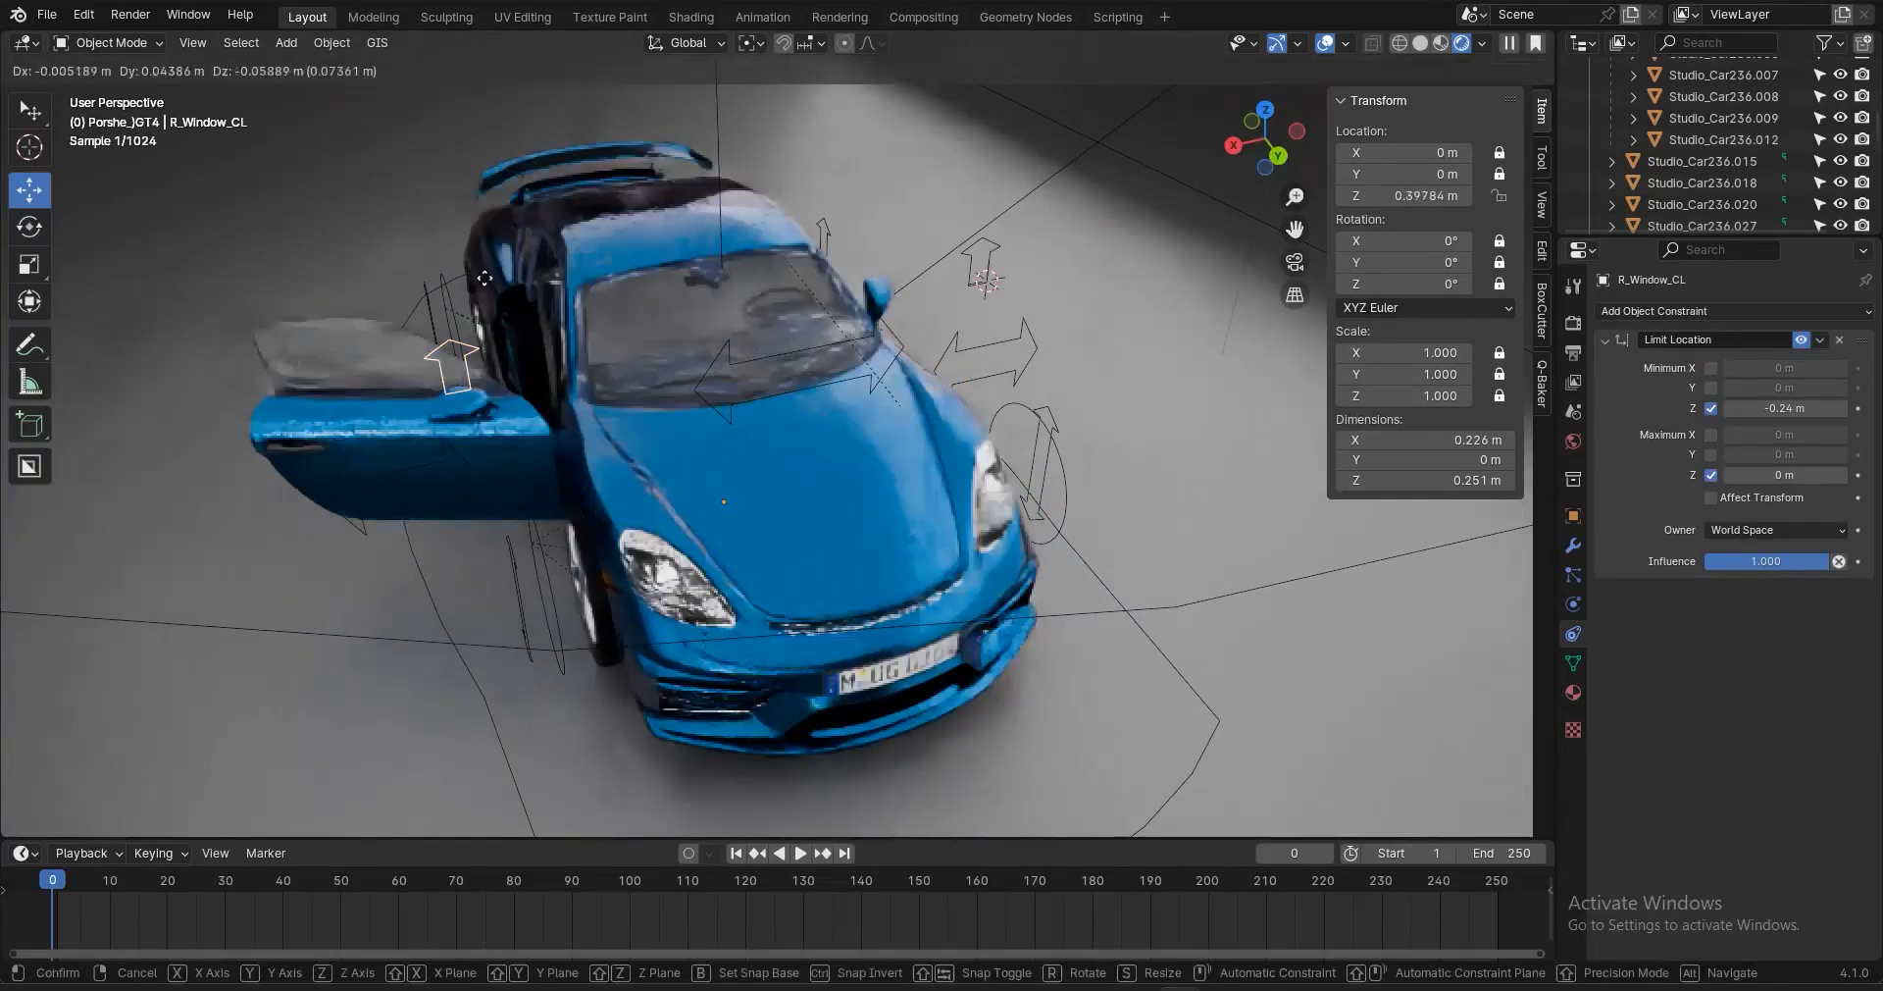
right_click(475, 449)
key("ctrl+z")
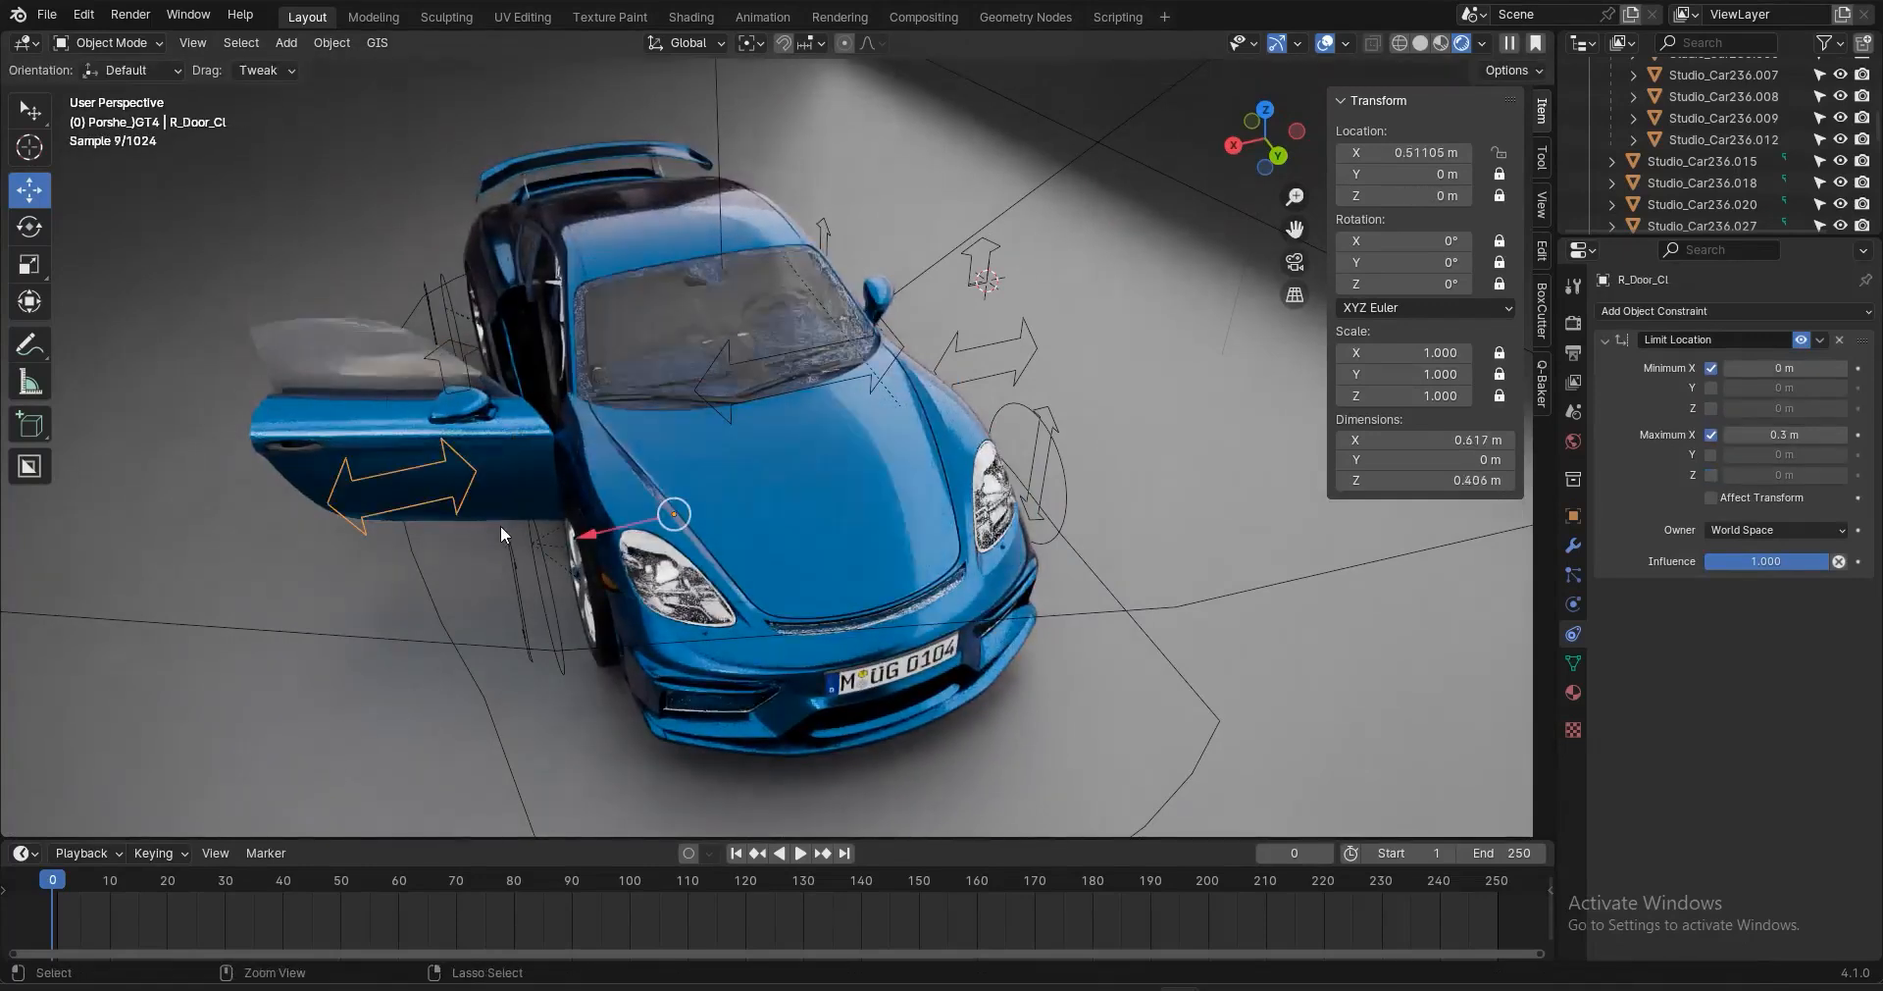
key("ctrl+z")
Add a Child Of constraint to the right window arrow controller with R_Door_Cl as its target
left_click(466, 387)
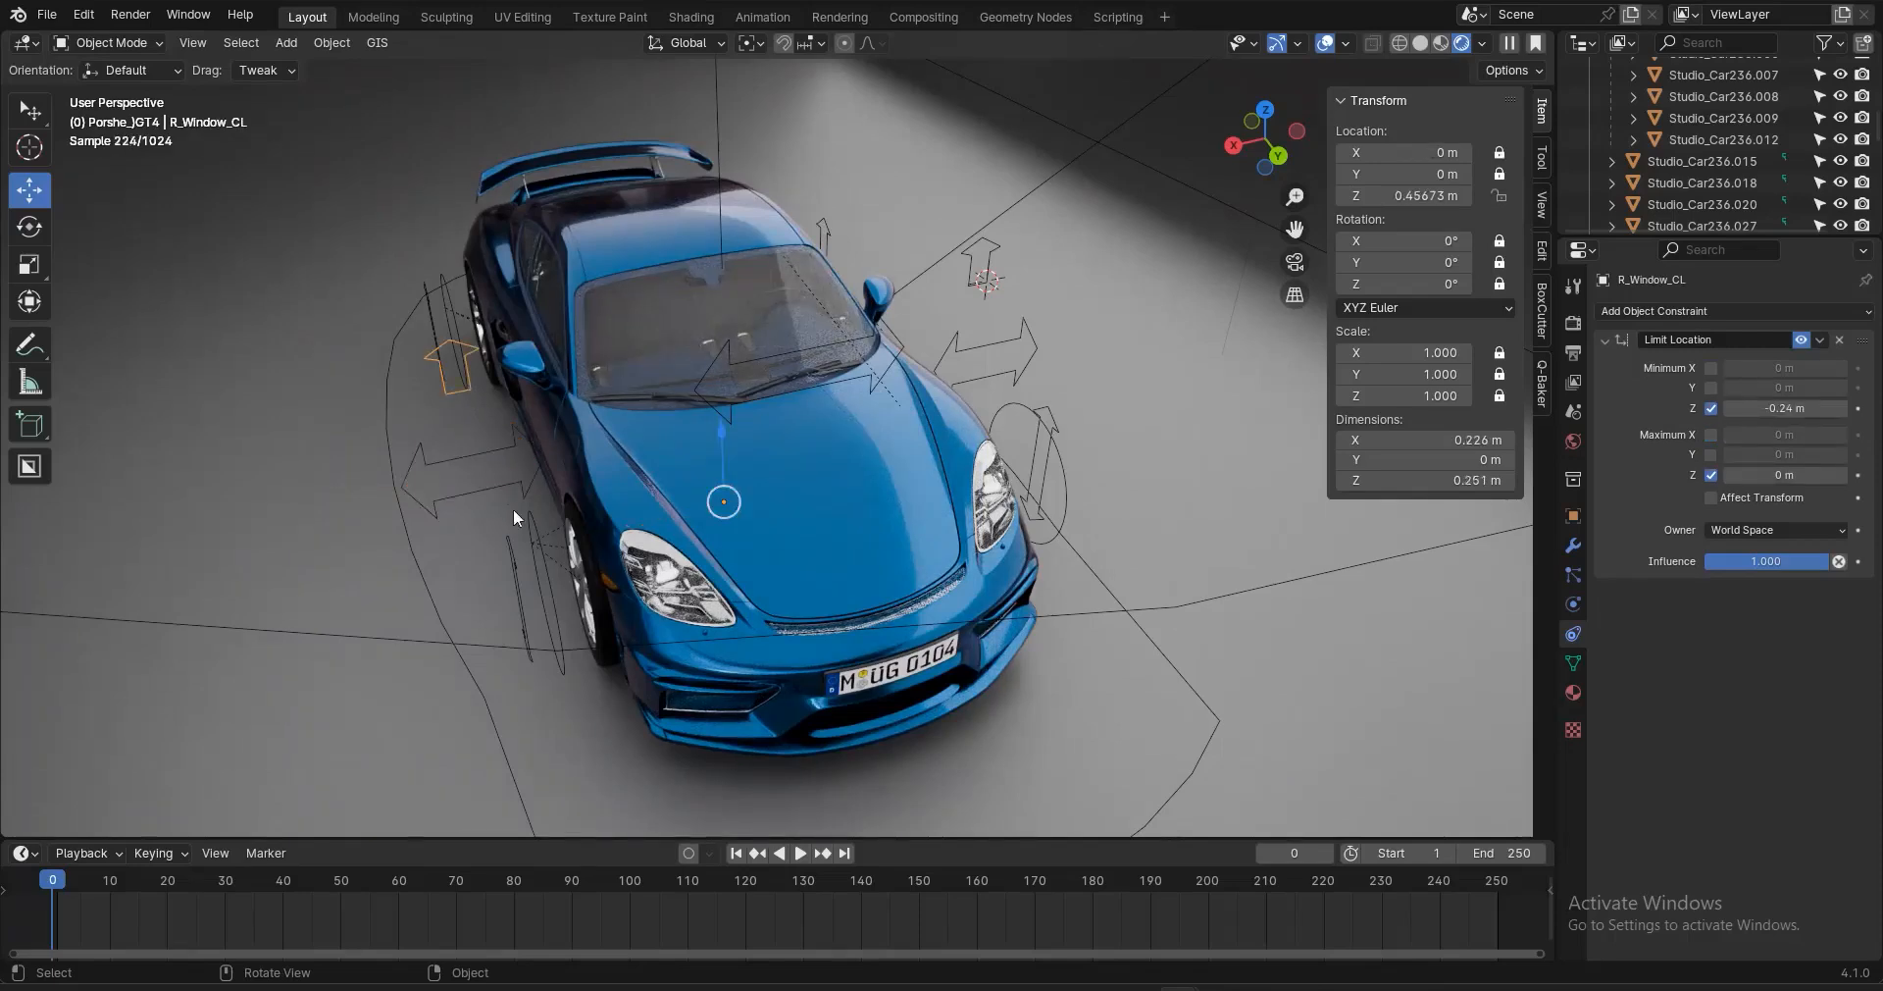
middle_click_drag(514, 508, 573, 522)
left_click(1729, 312)
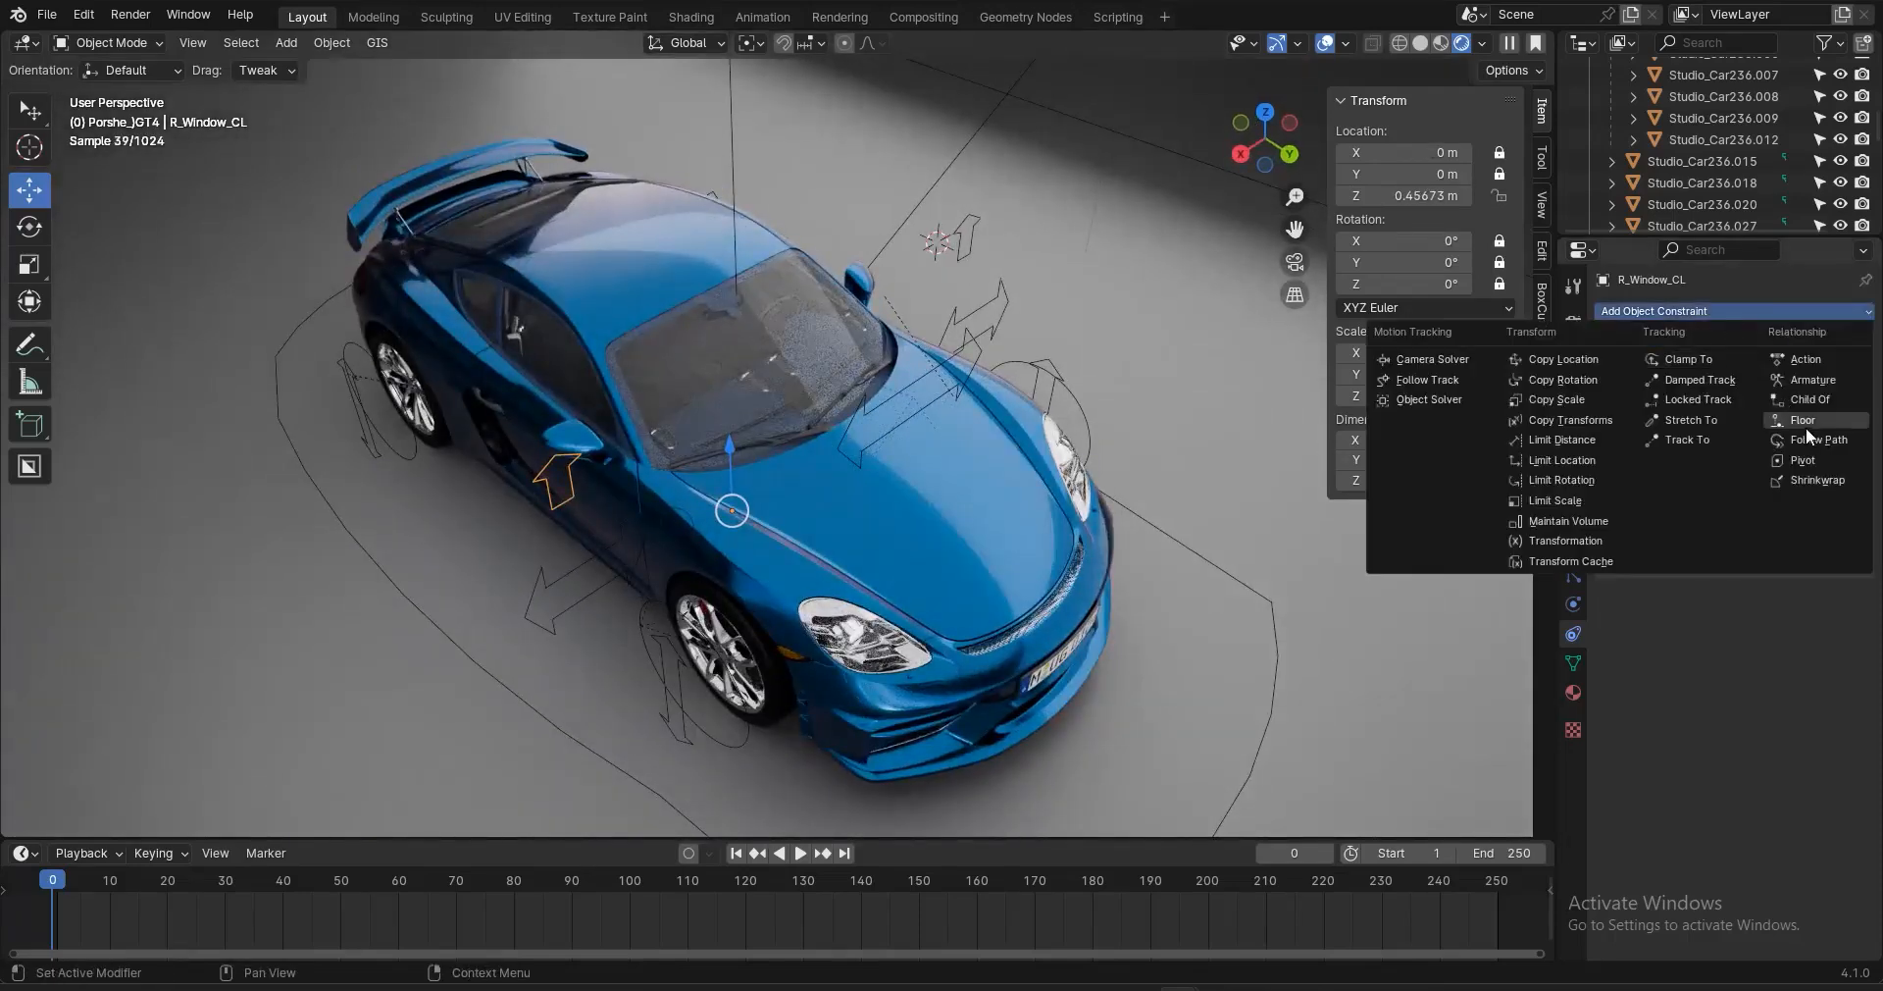
left_click(1810, 396)
left_click(1837, 618)
left_click(549, 586)
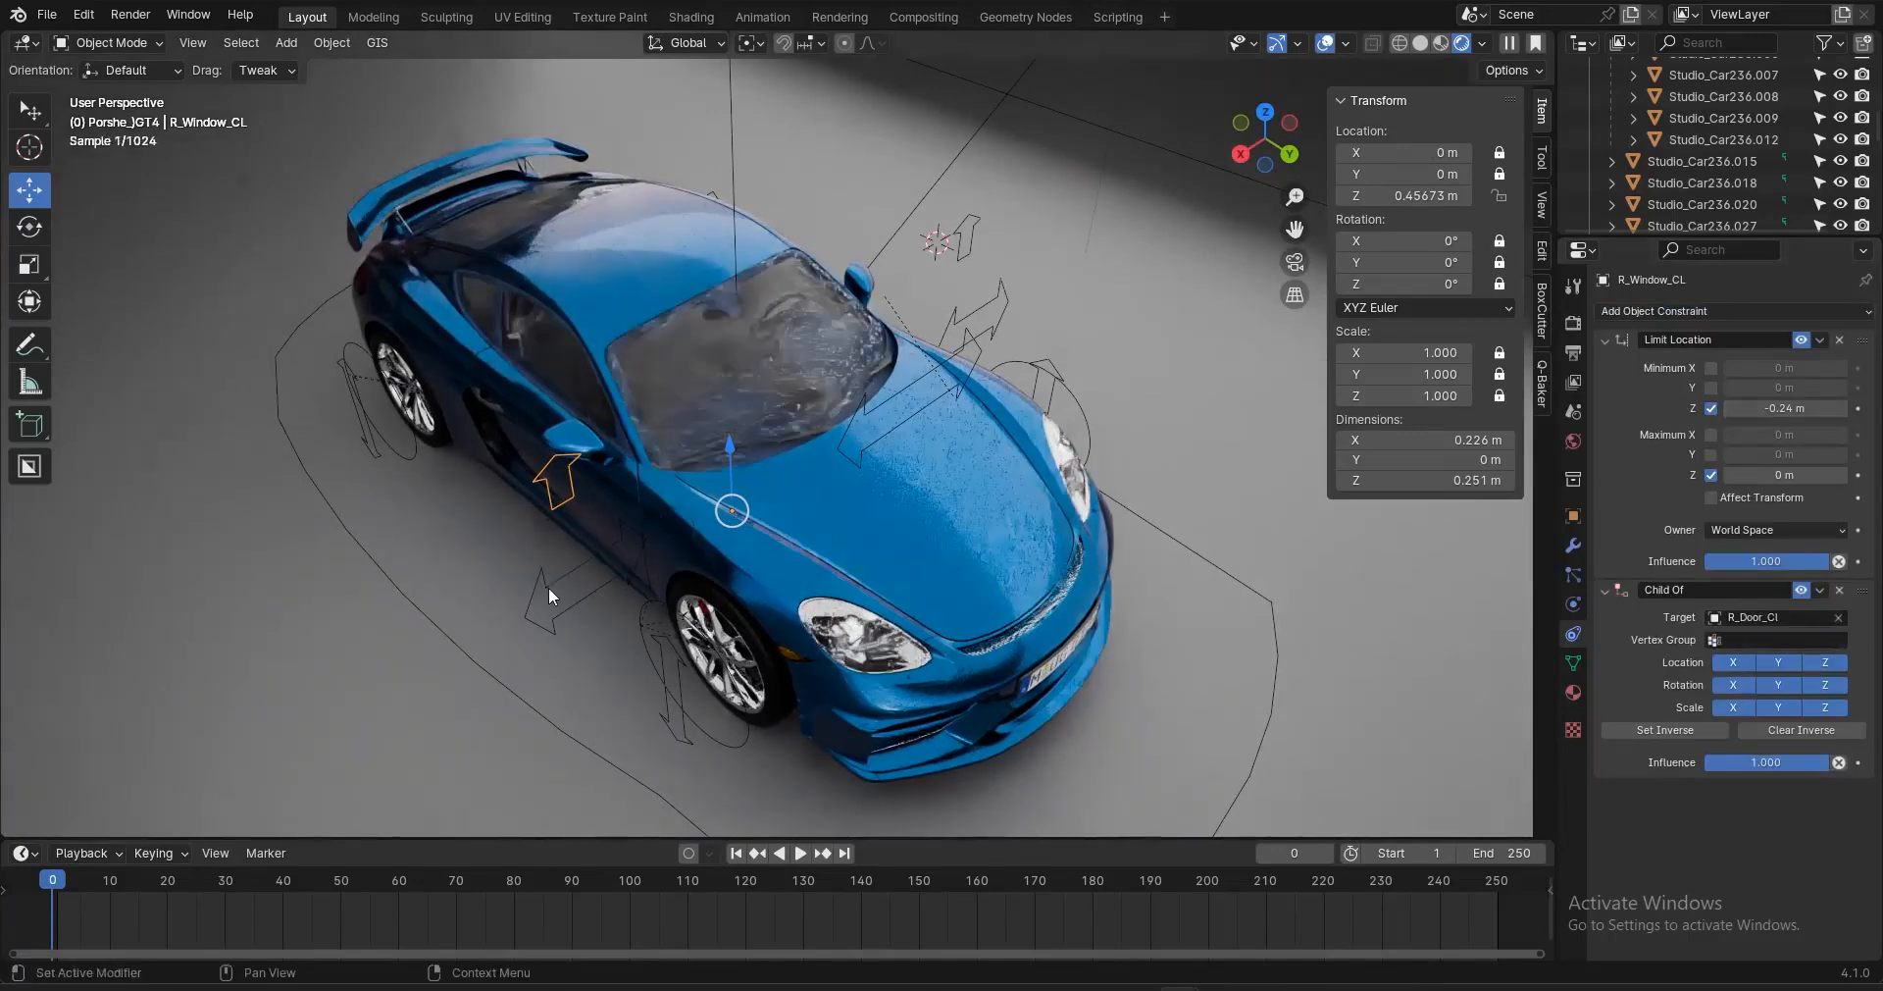
Open the right door to about X 0.43 m and close it again to test how the window arrow follows
left_click(575, 588)
left_click_drag(575, 587, 651, 643)
middle_click_drag(651, 643, 397, 234)
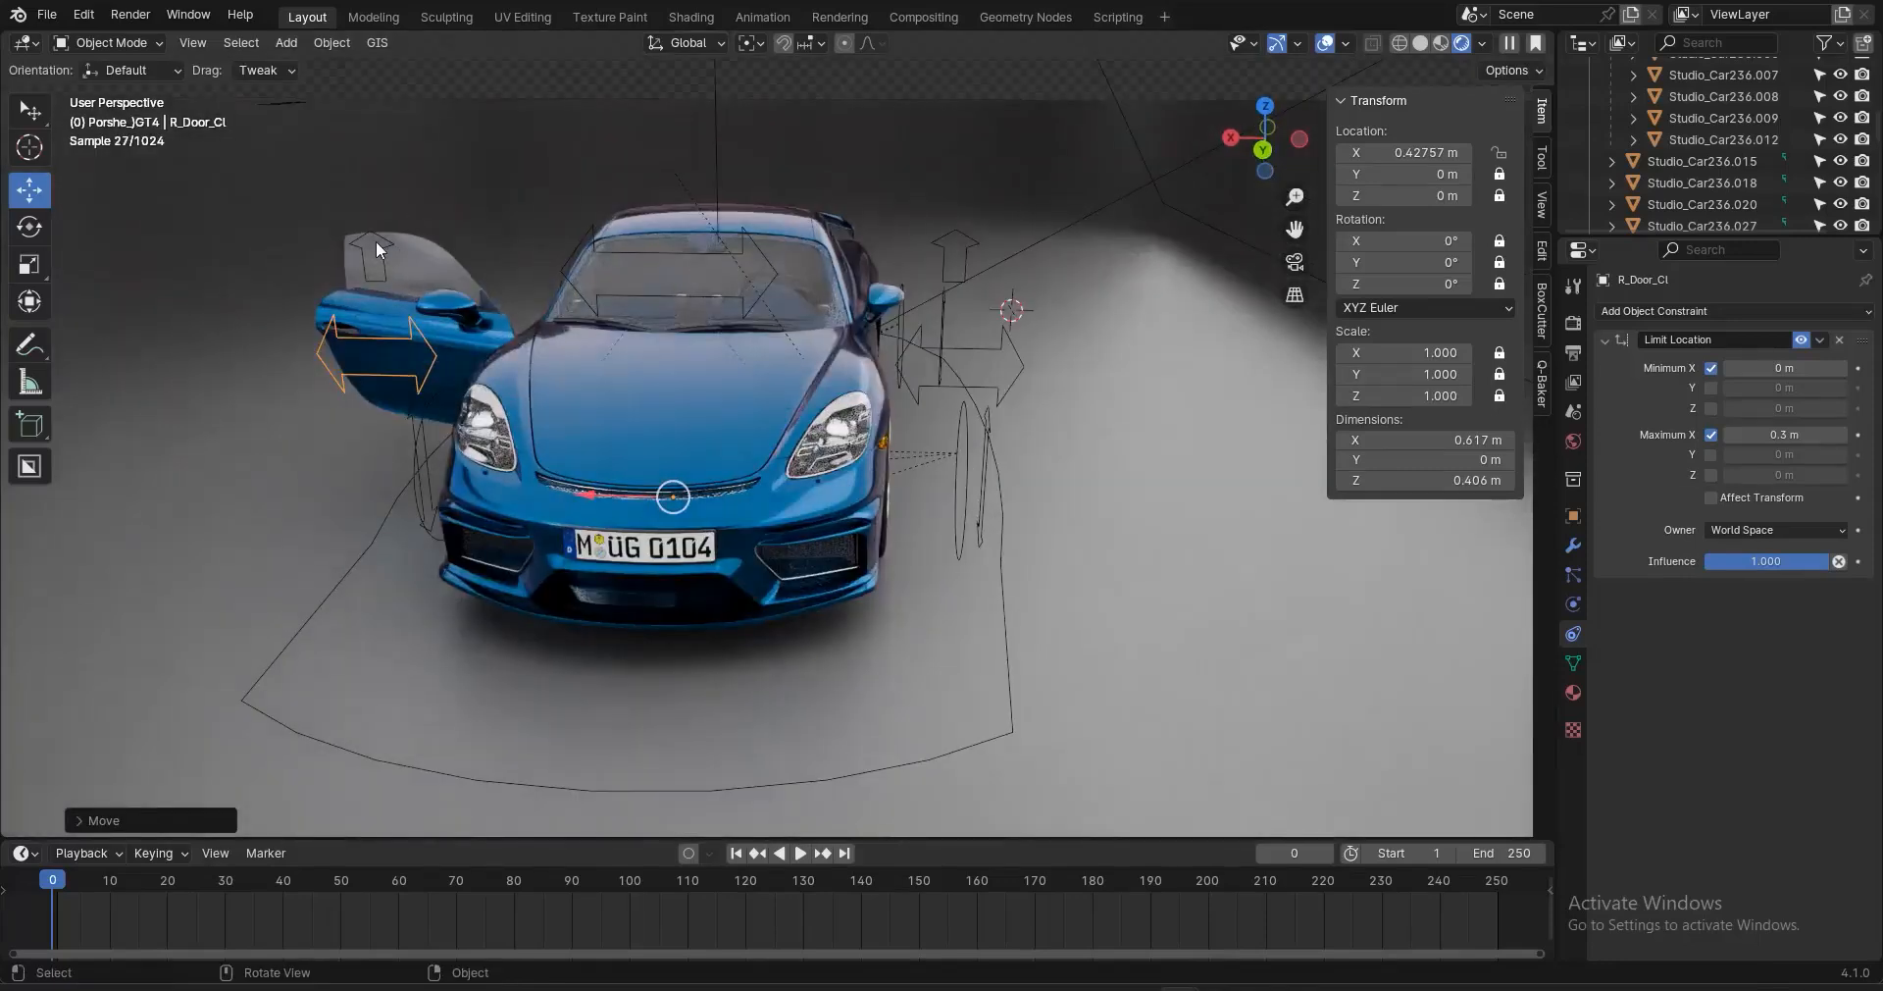
key("g")
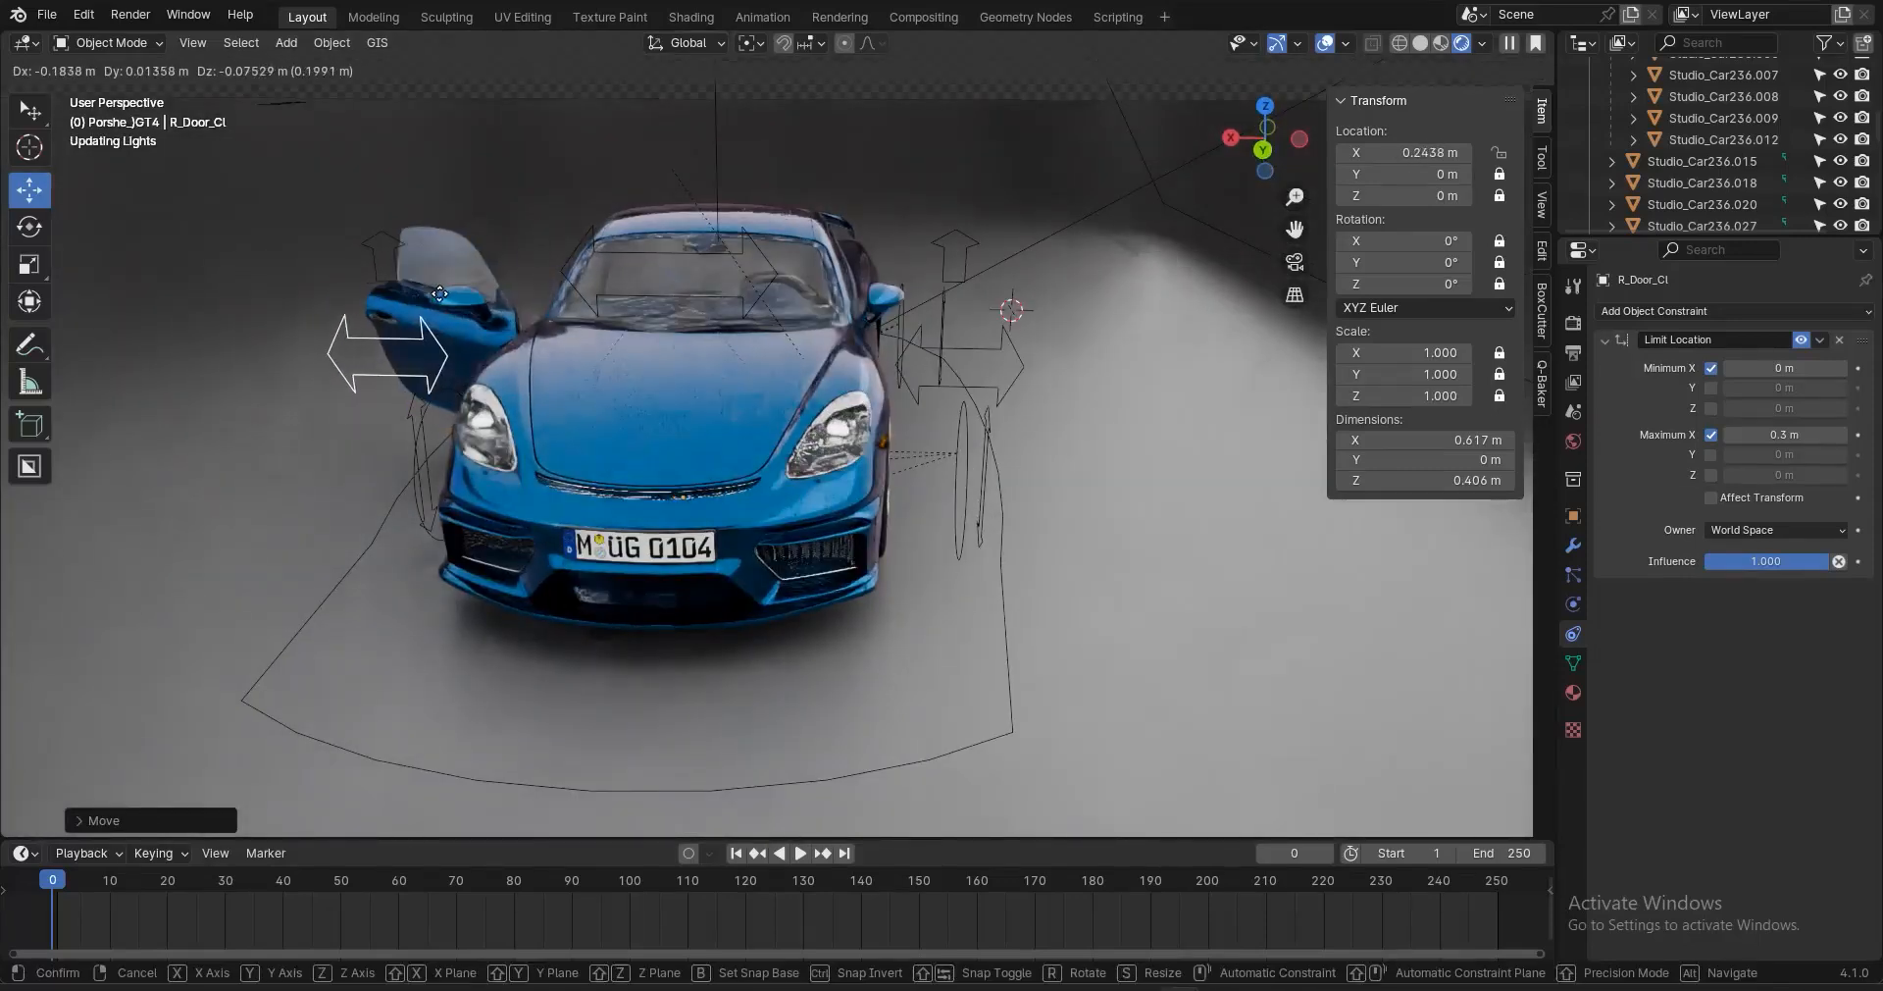
left_click(456, 296)
Test the right window arrow's vertical movement, and move the right door arrow controller to about X -0.98 m
left_click(427, 255)
key("g")
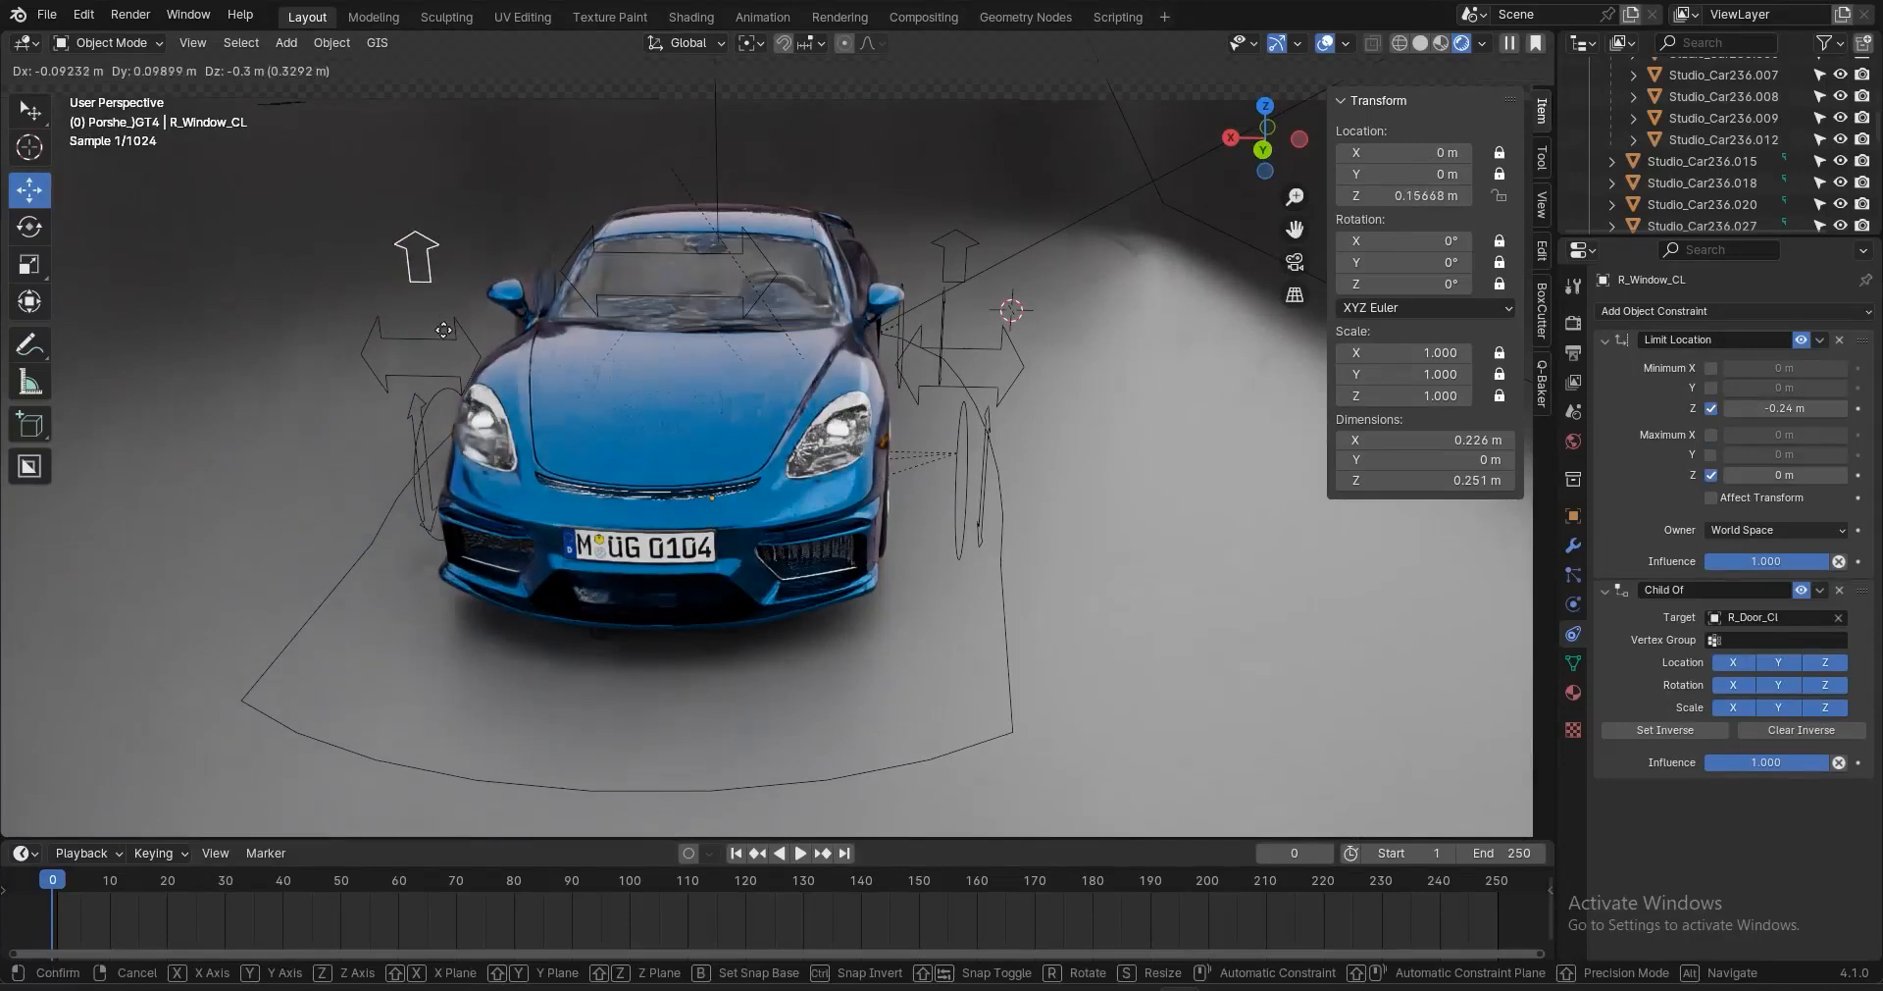
left_click(455, 276)
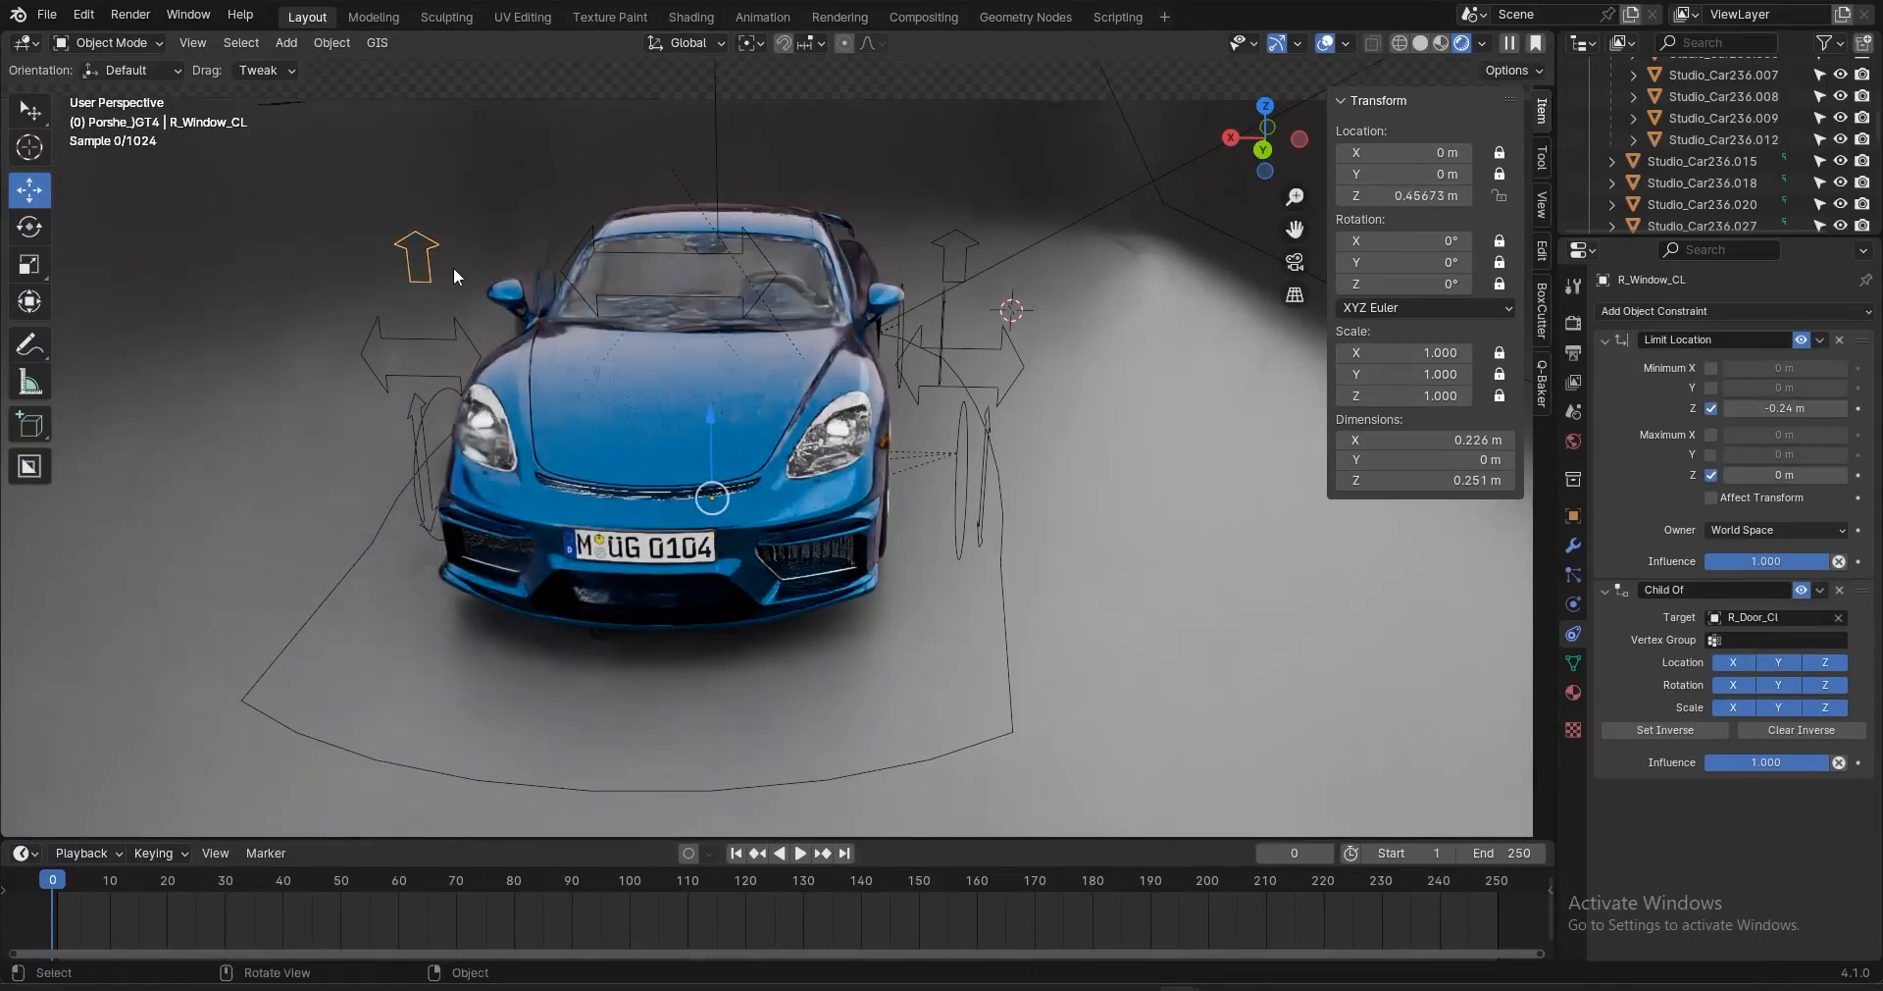
left_click(444, 340)
key("g")
left_click(655, 381)
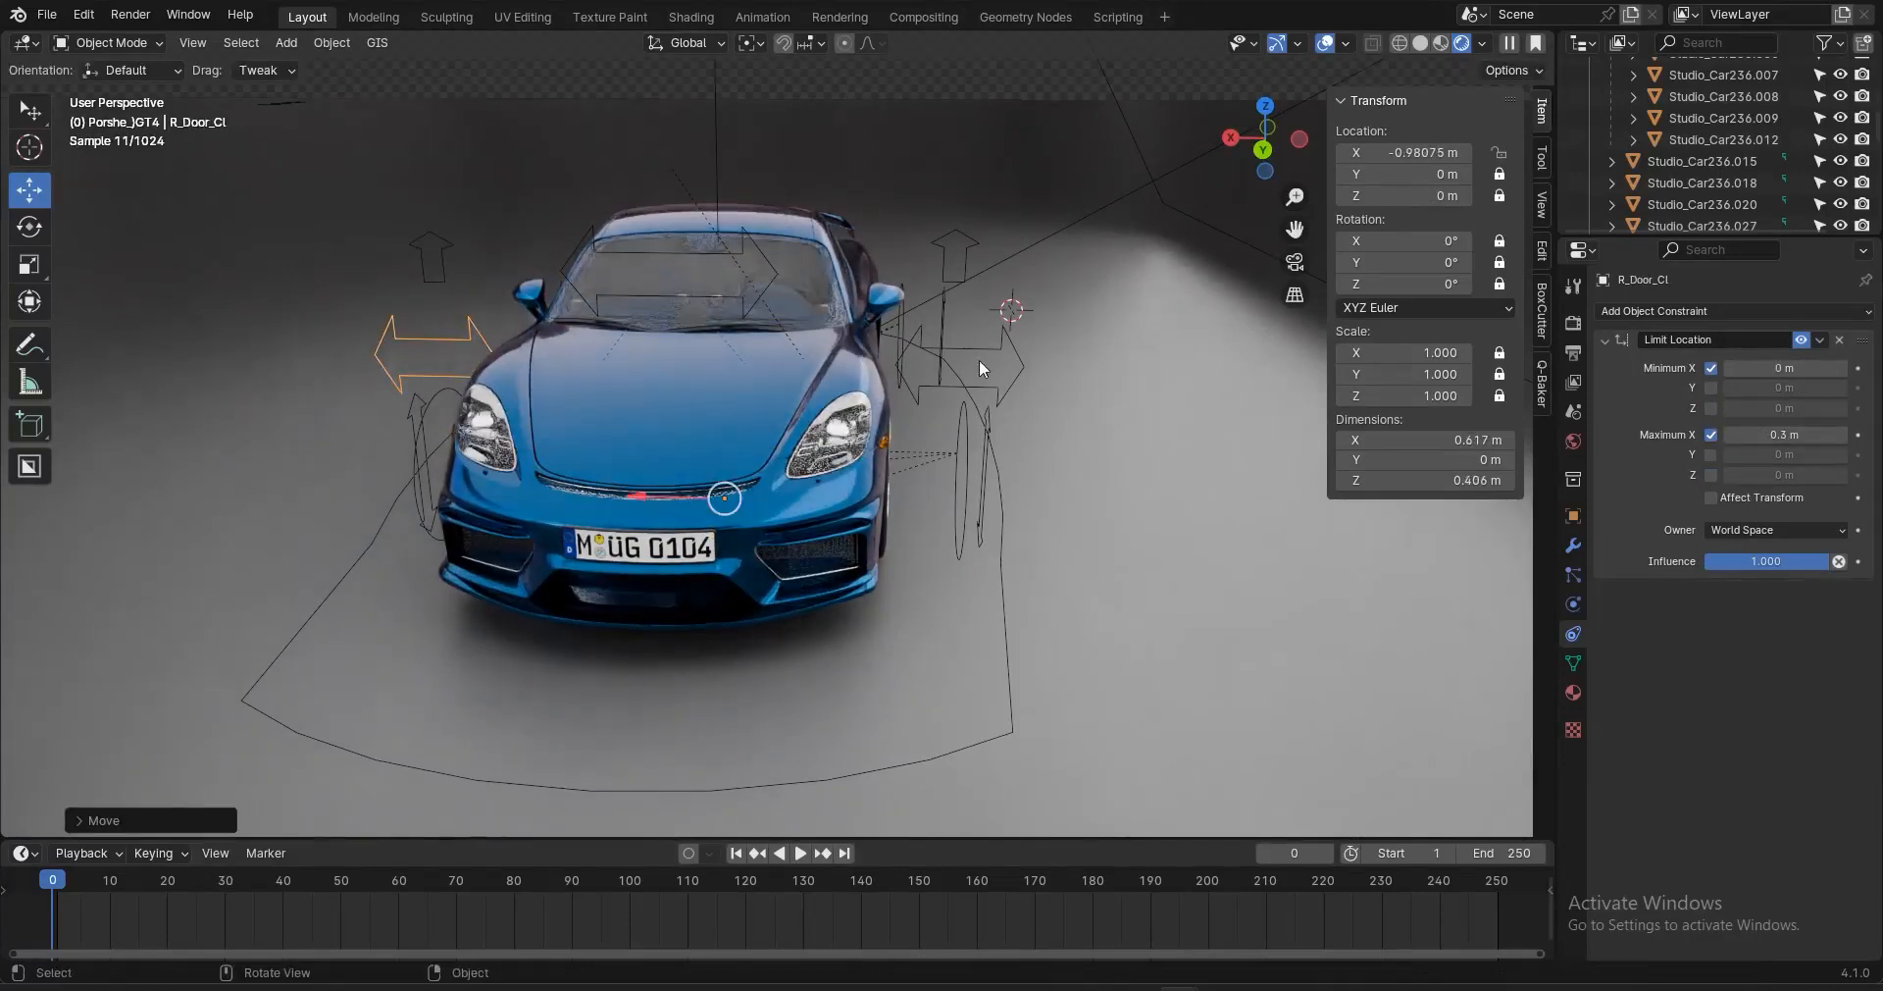
Add a Child Of constraint to the left window arrow controller with L_Door_Cl as its target
left_click(966, 257)
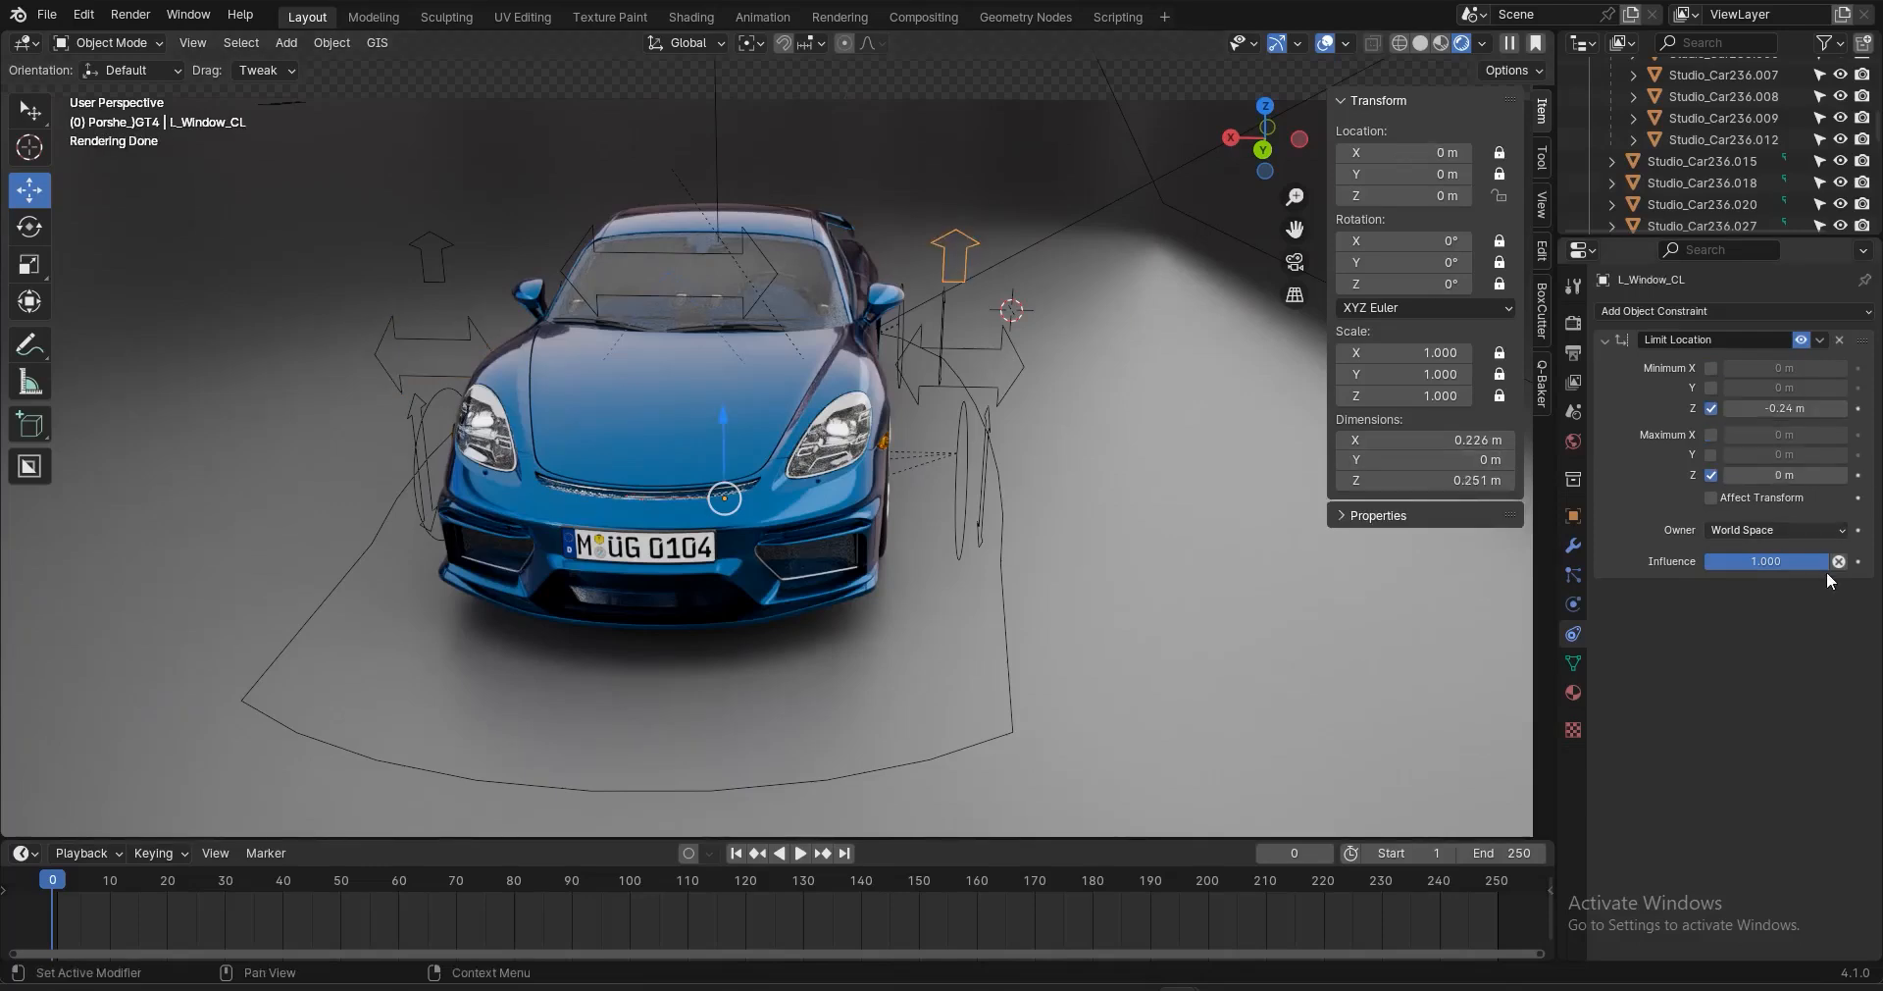
left_click(1760, 312)
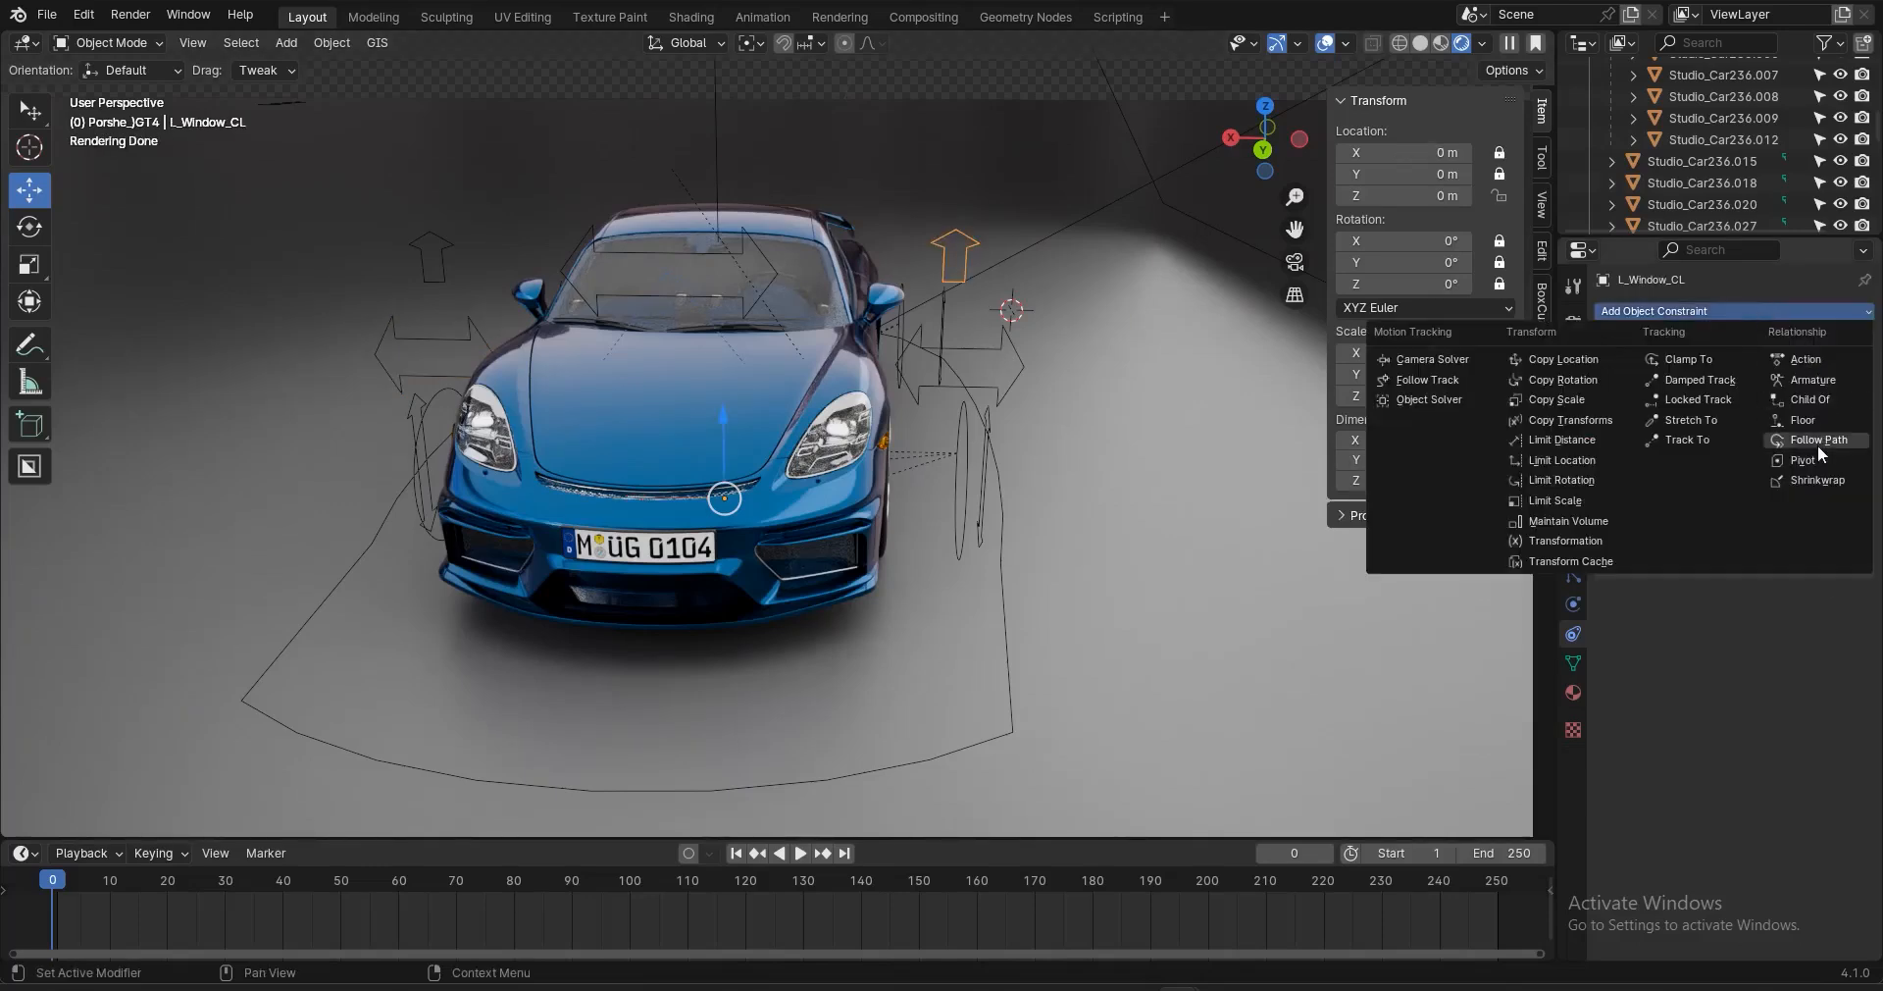
left_click(1812, 399)
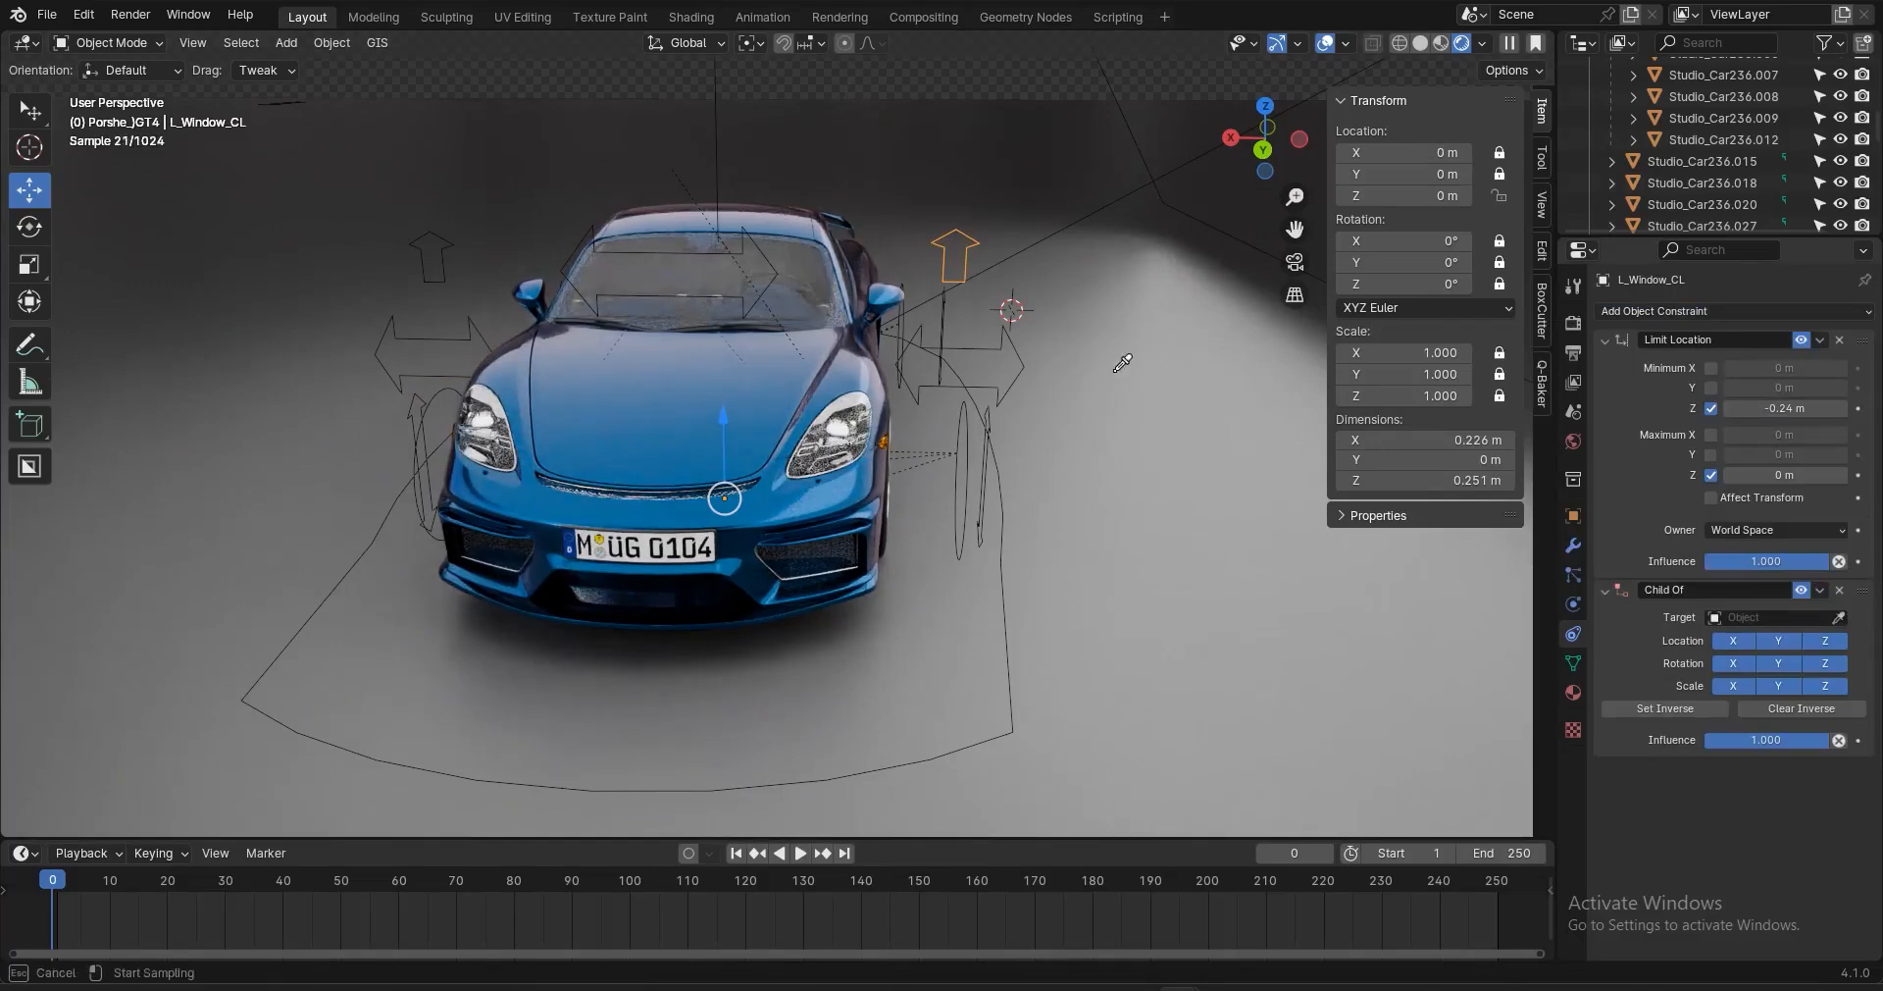
left_click(1026, 355)
Move the left door arrow controller to test the window arrow's parenting, leaving it at about X 0.76 m
left_click_drag(1022, 370, 888, 385)
left_click(1062, 317)
left_click(1057, 373)
middle_click_drag(781, 365, 1192, 684)
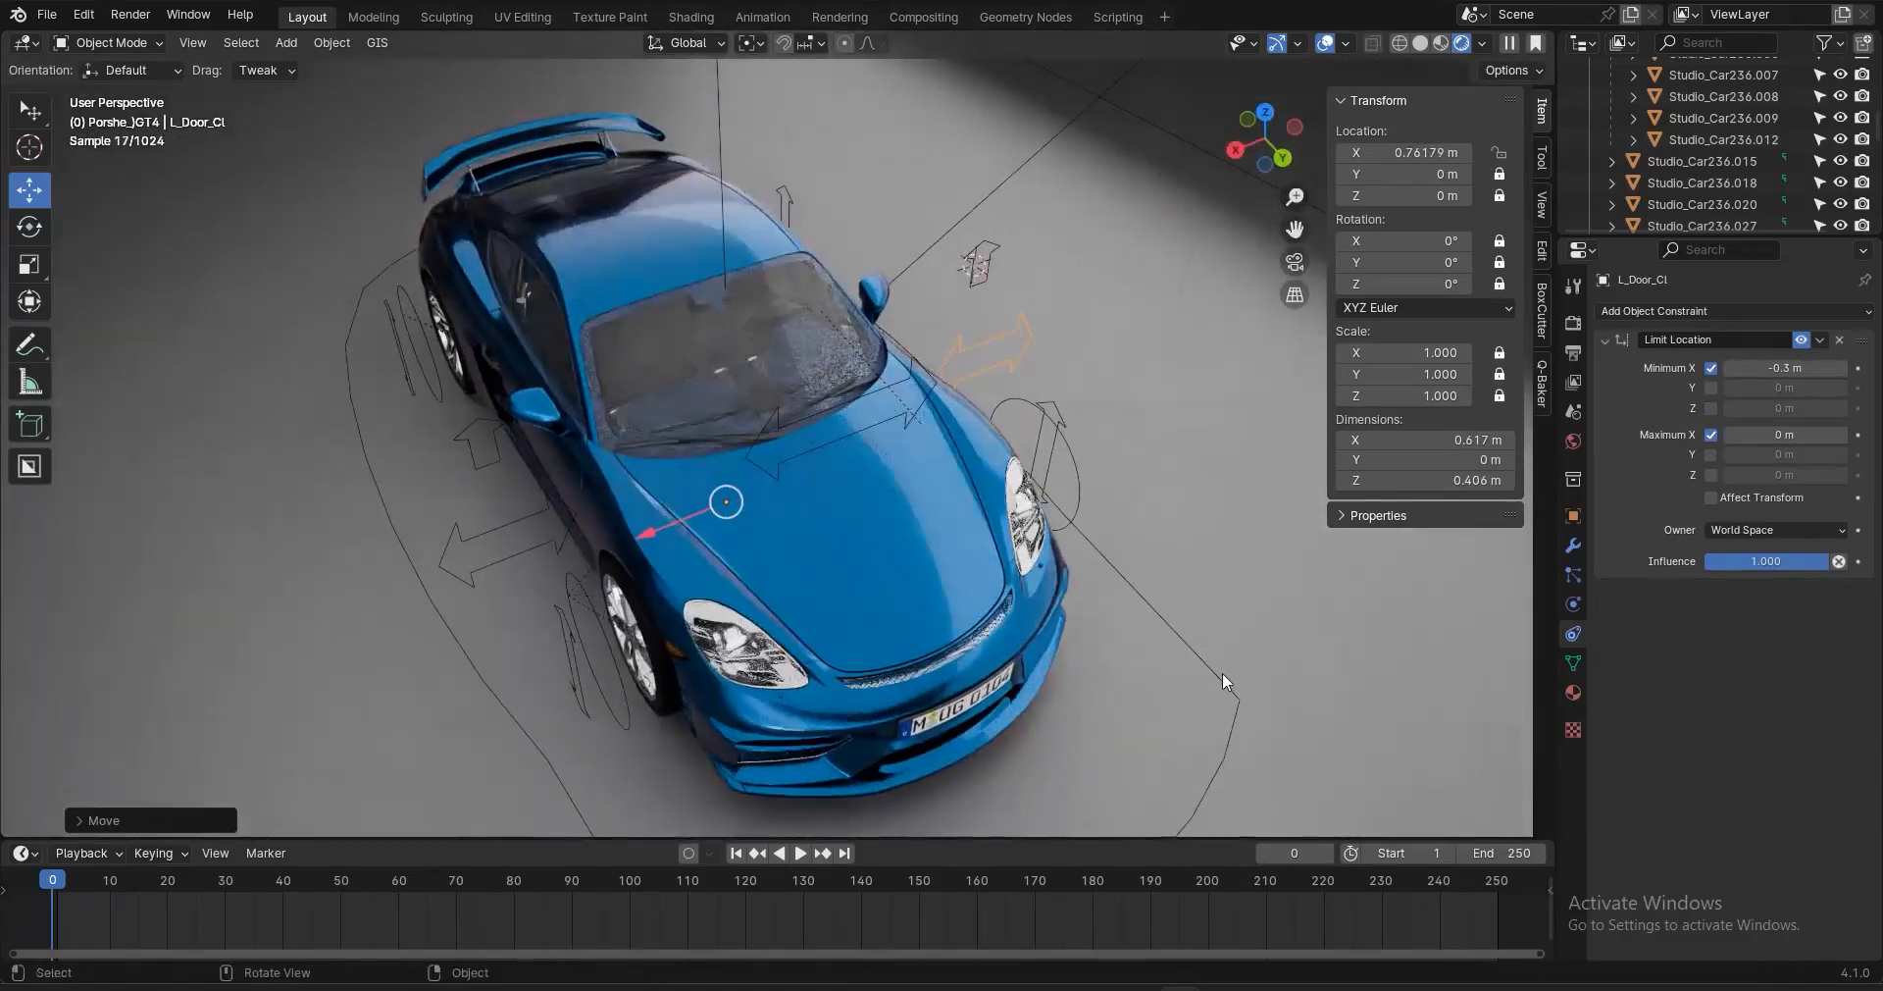
Try moving the 000-BaseControl outline along Y to test whether the door arrow controllers follow
left_click(1222, 673)
key("g")
key("y")
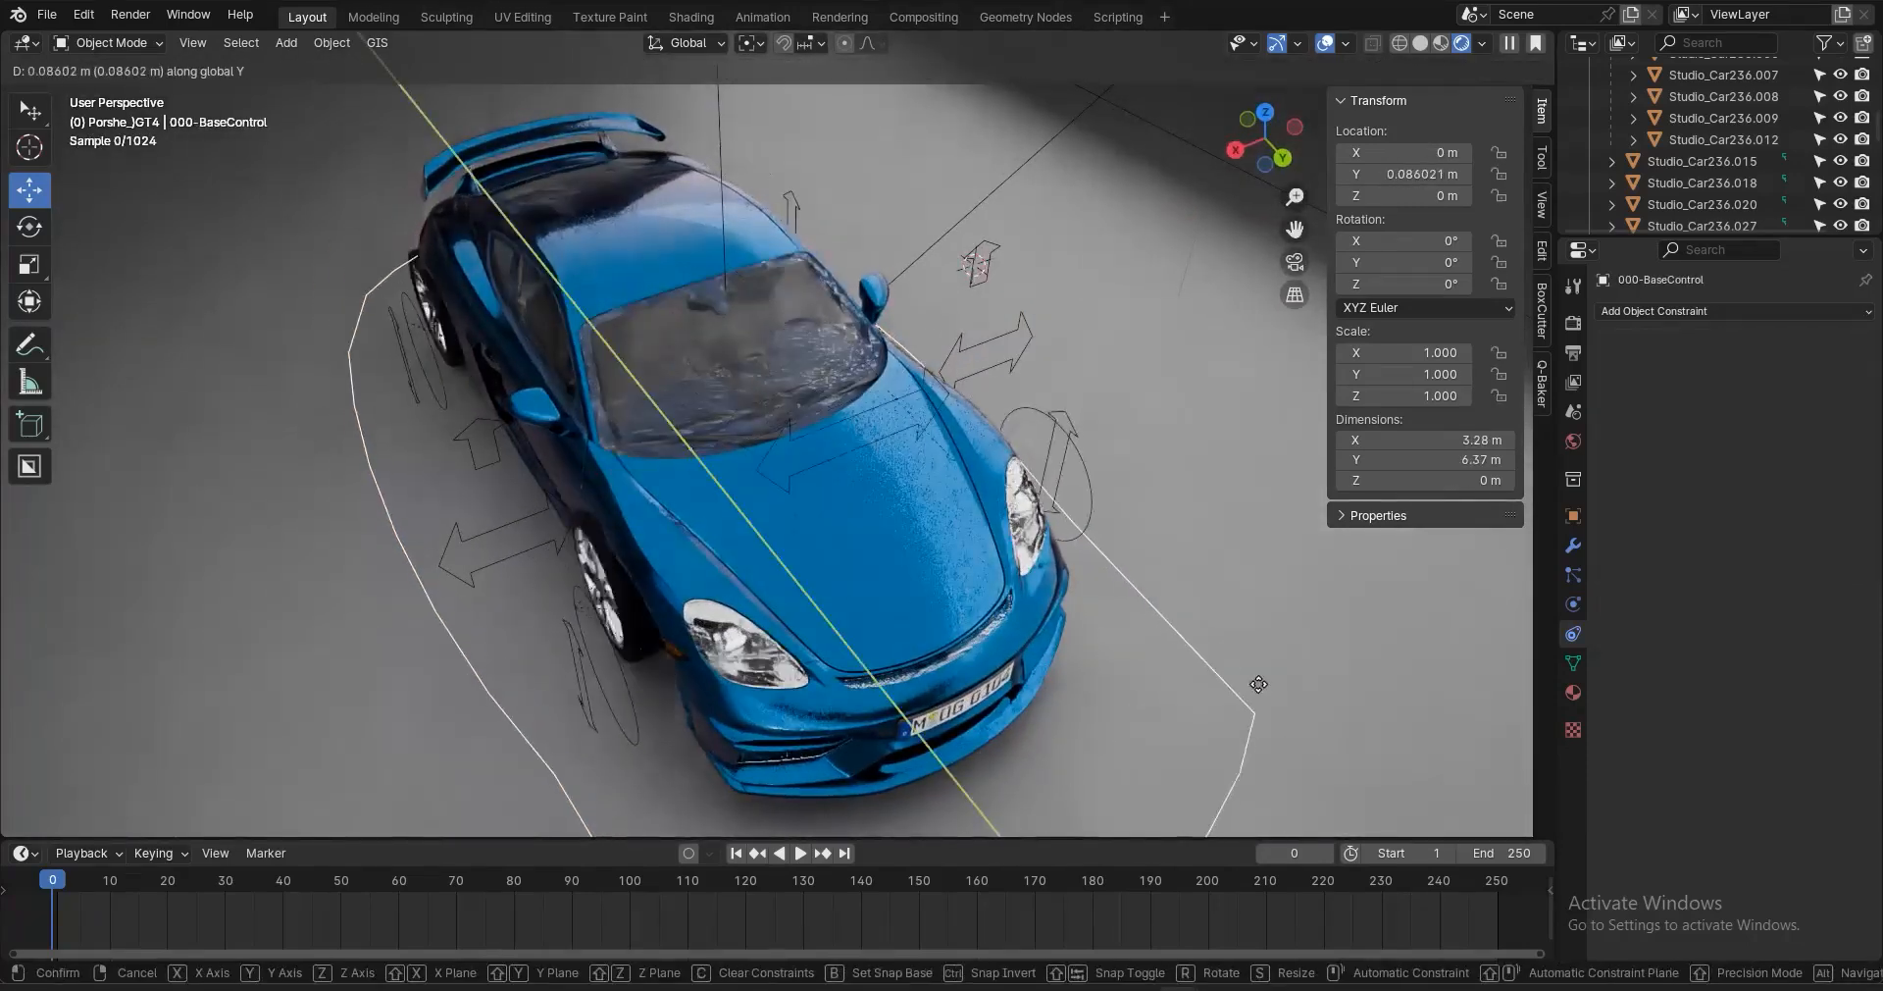
key("Escape")
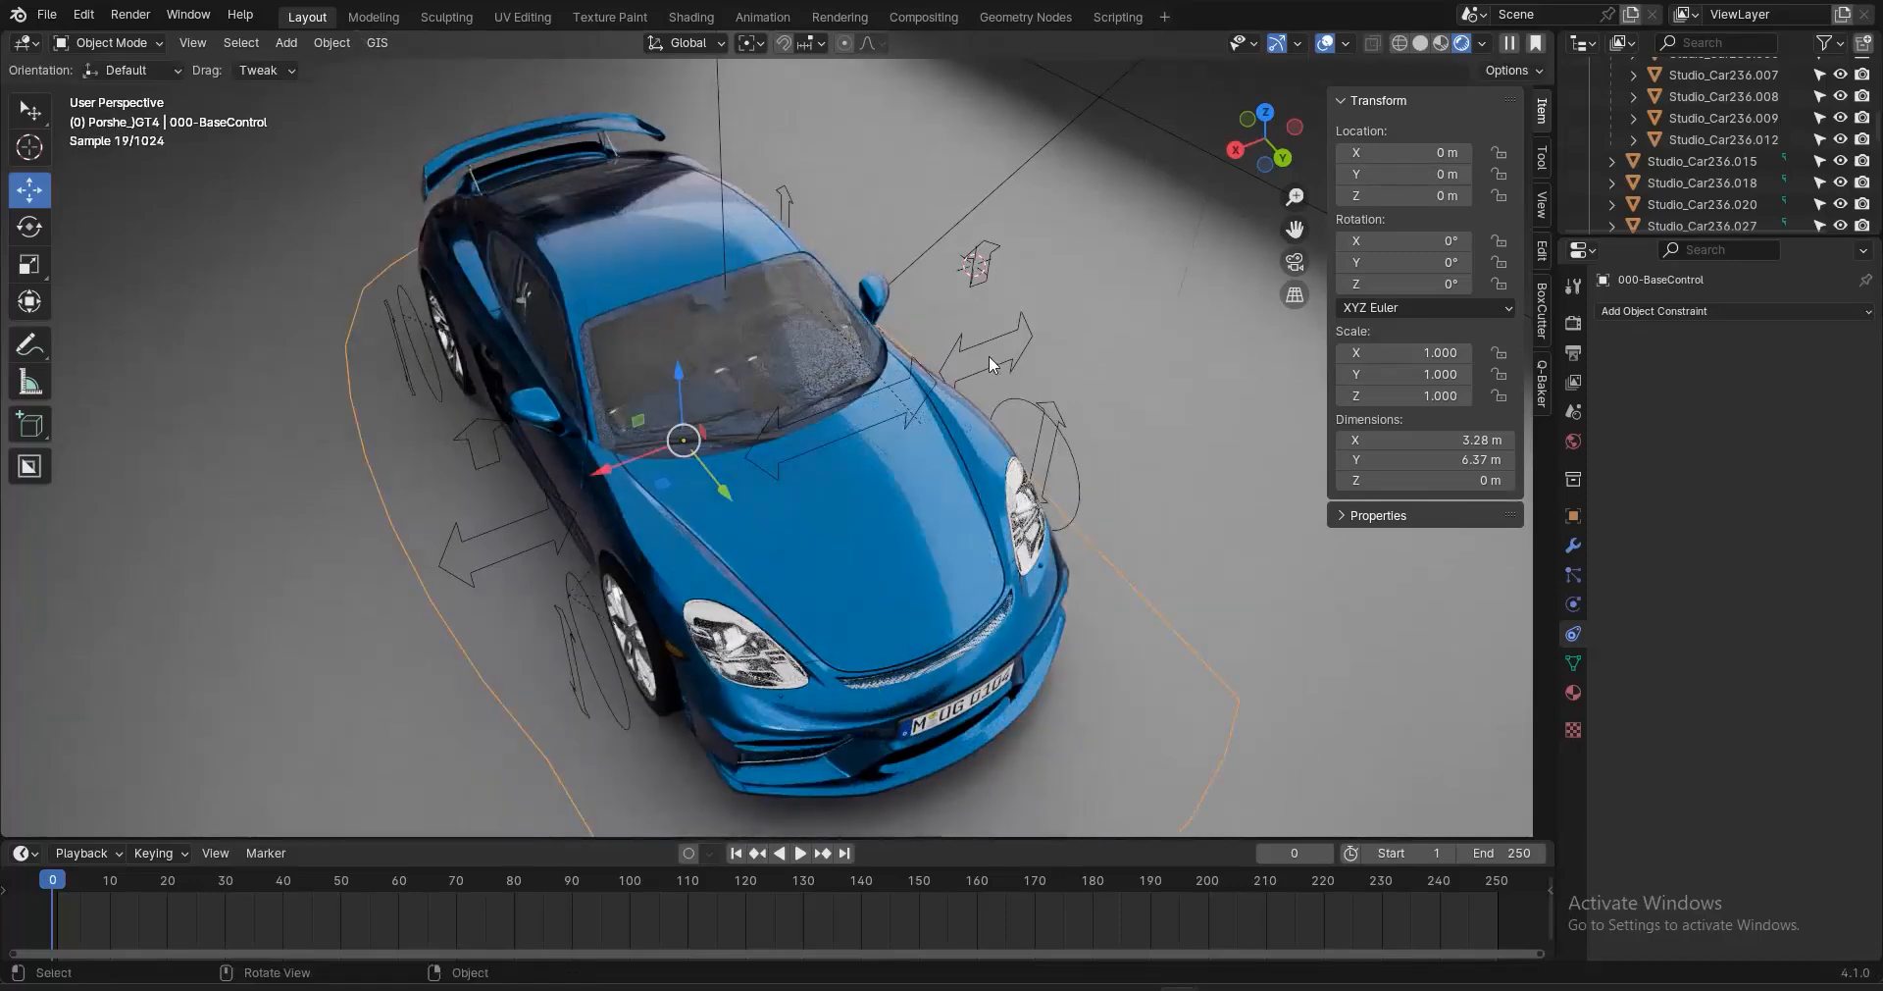
Add a Child Of constraint to the left door arrow controller with 000-BaseControl as its target
left_click(1011, 337)
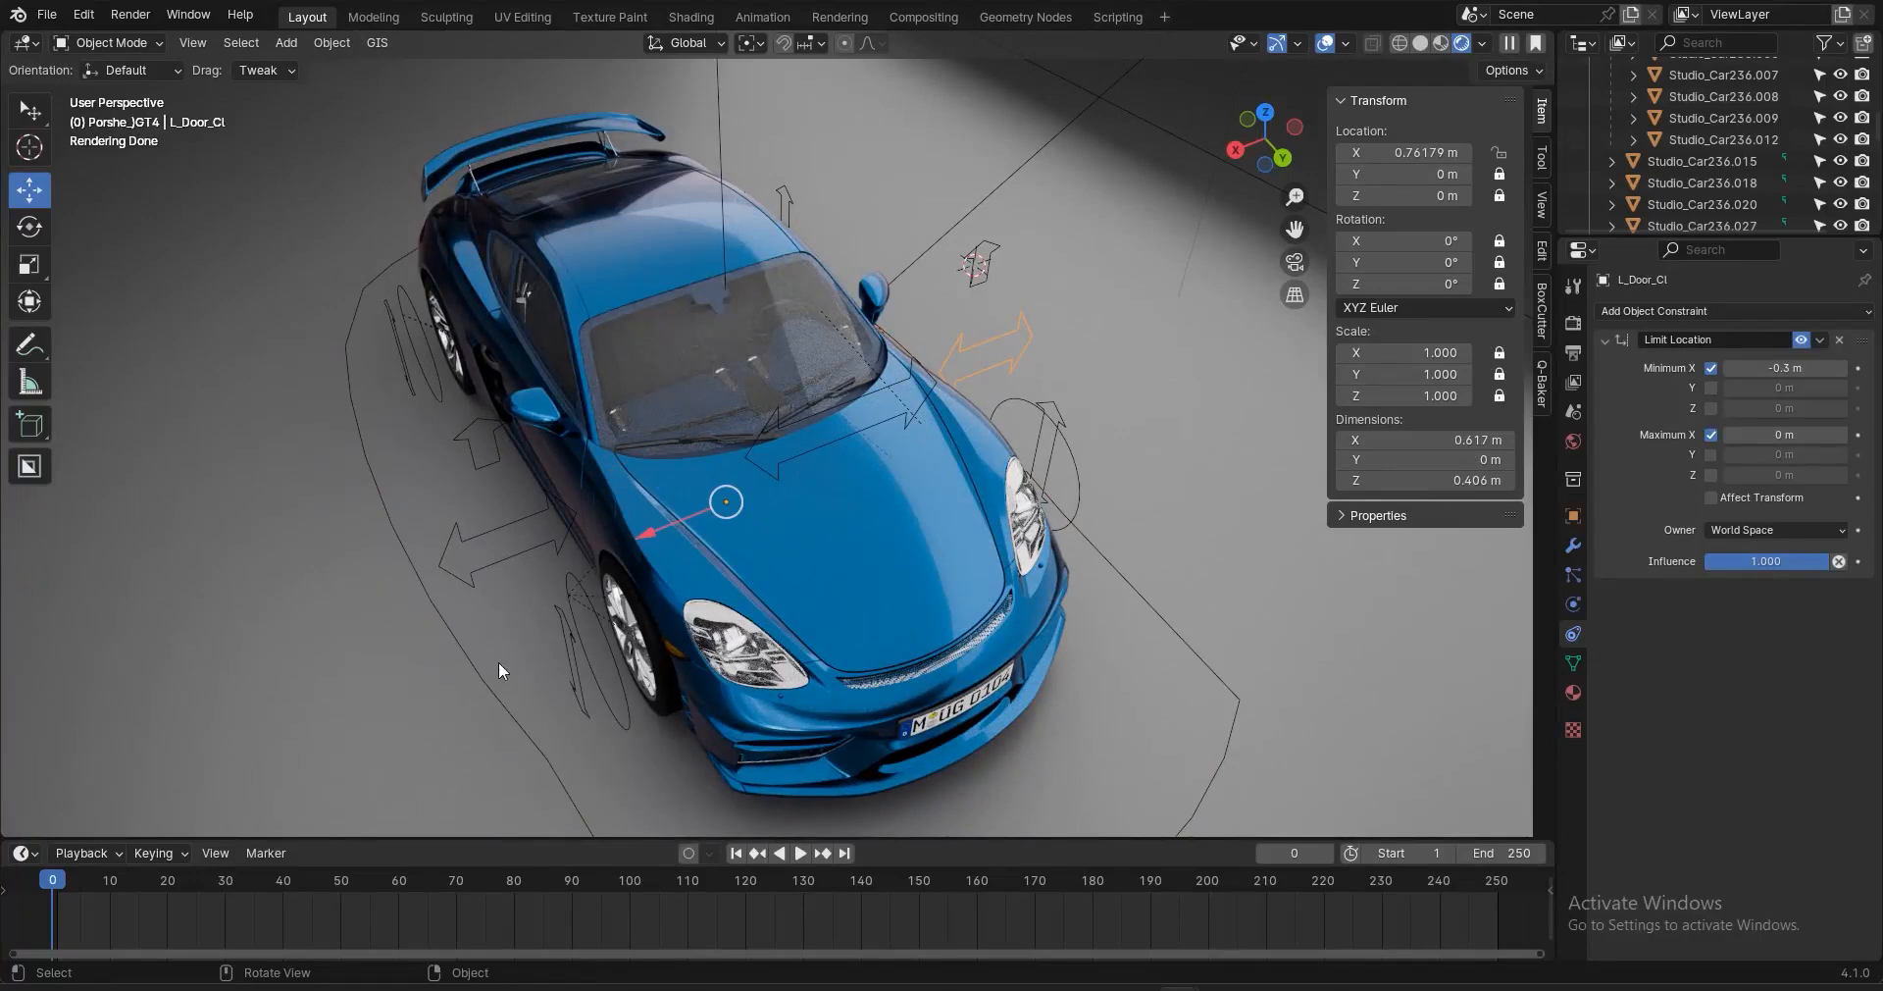
left_click(1749, 310)
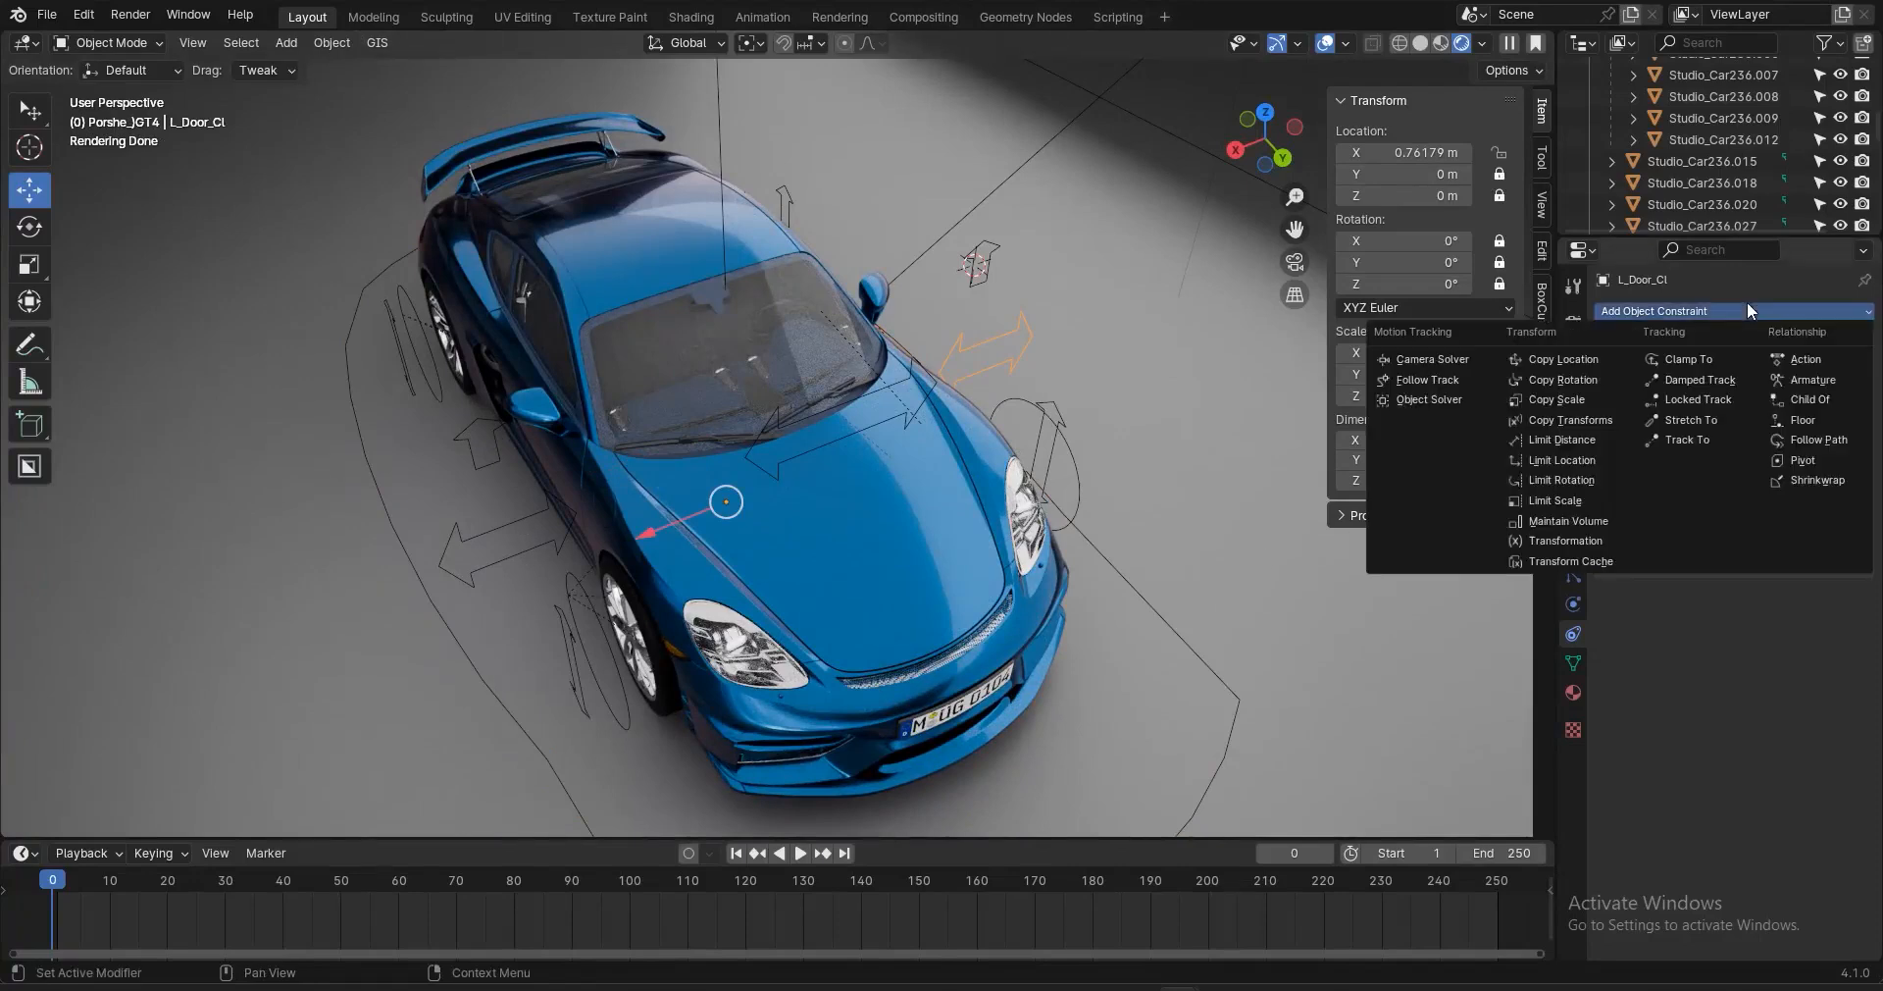
left_click(1809, 399)
left_click(1839, 617)
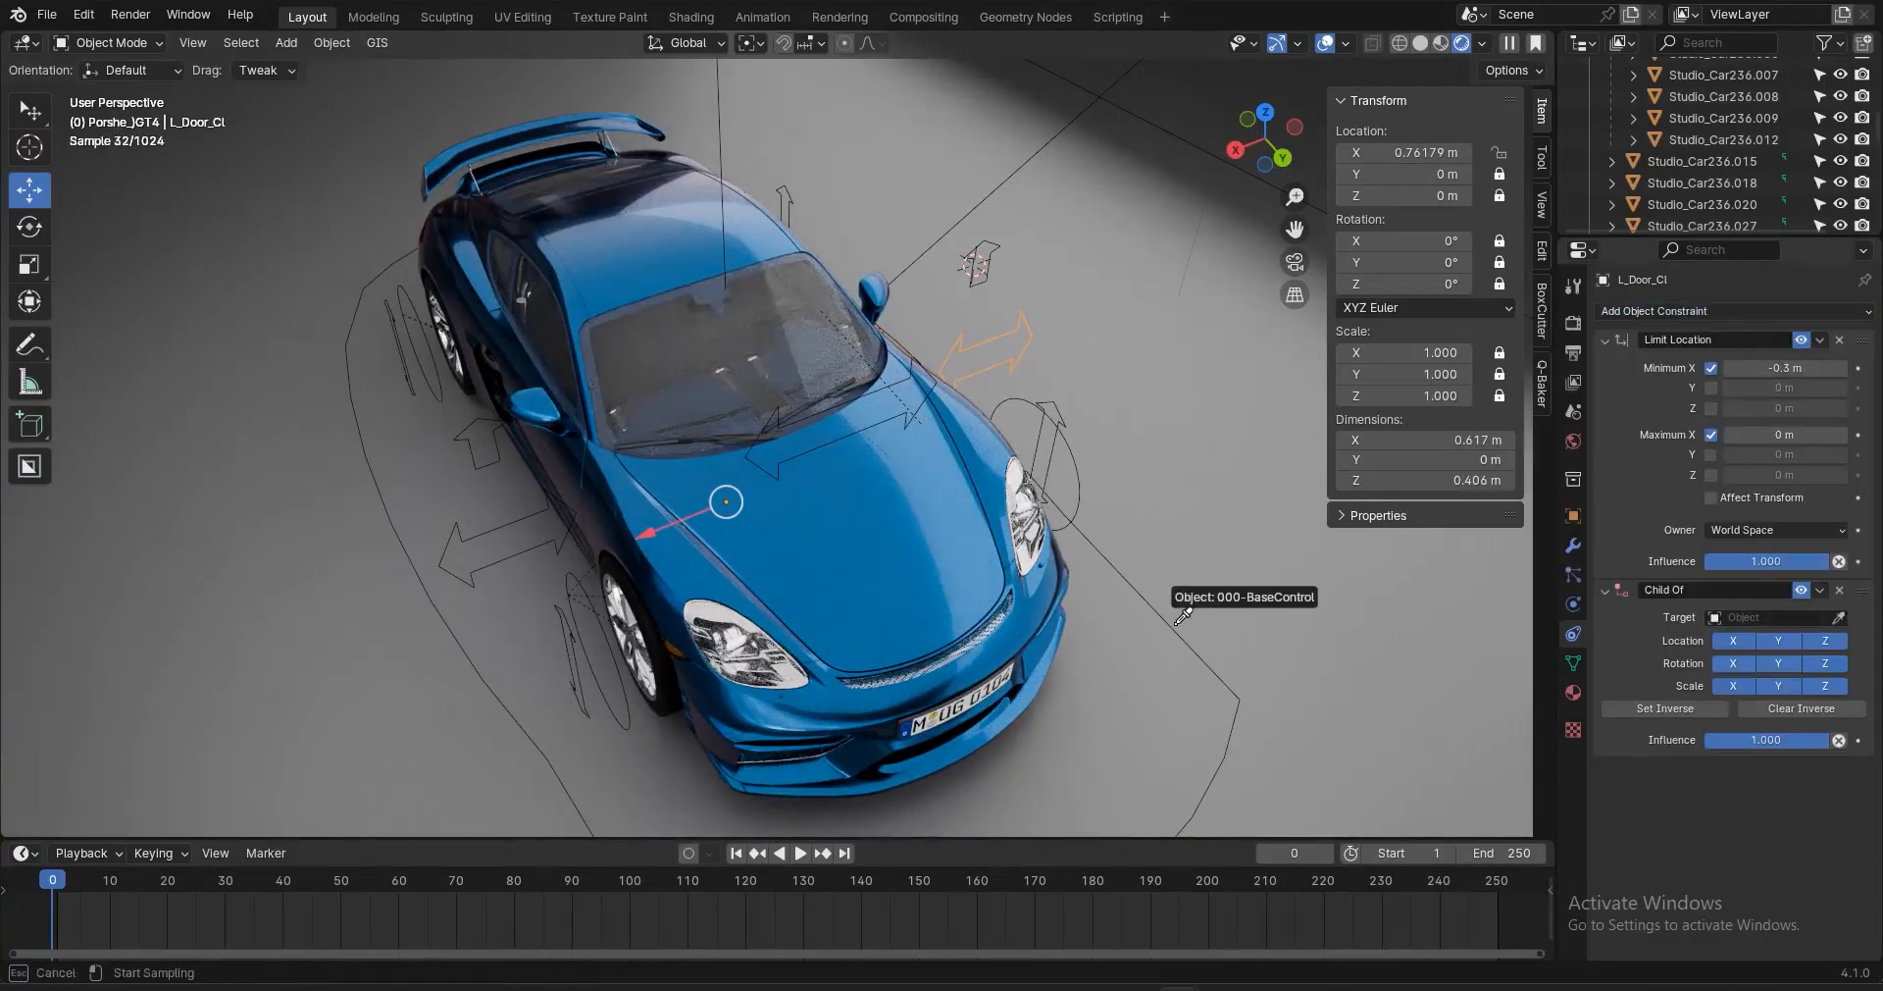
left_click(1180, 620)
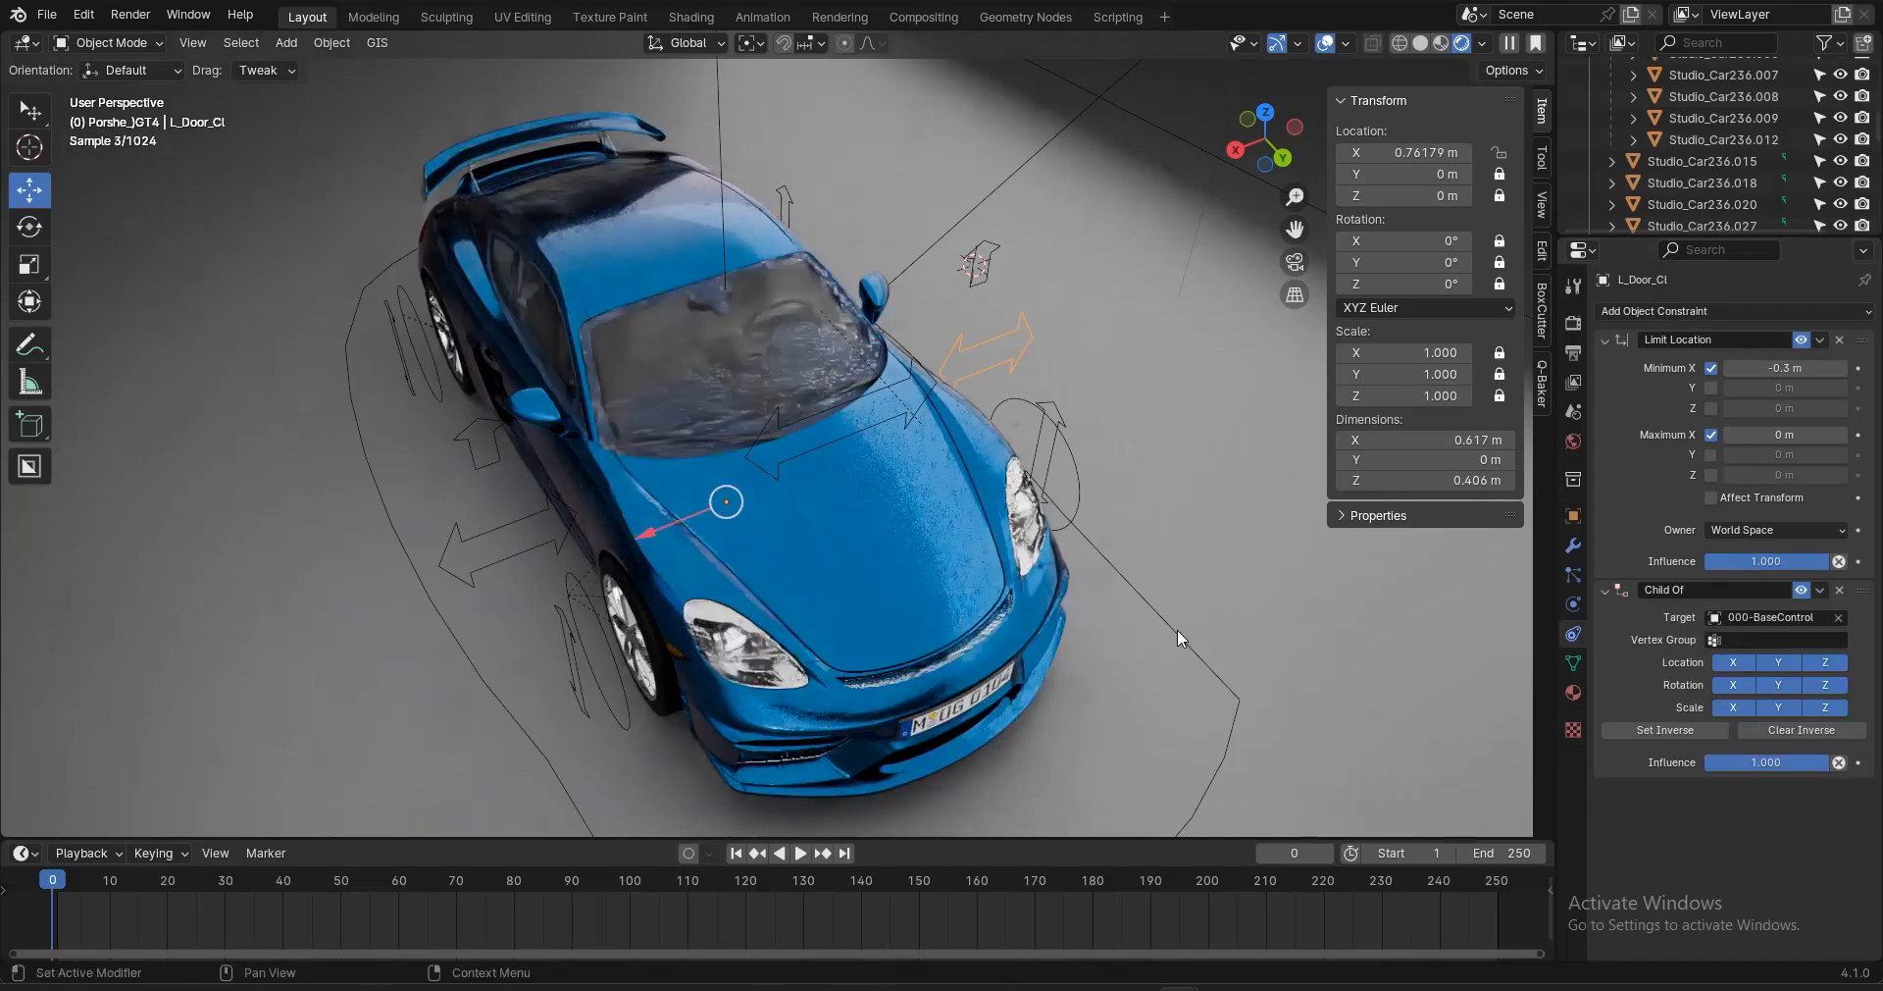
Add a Child Of constraint to the right door arrow controller with 000-BaseControl as its target
left_click(508, 526)
left_click(1744, 312)
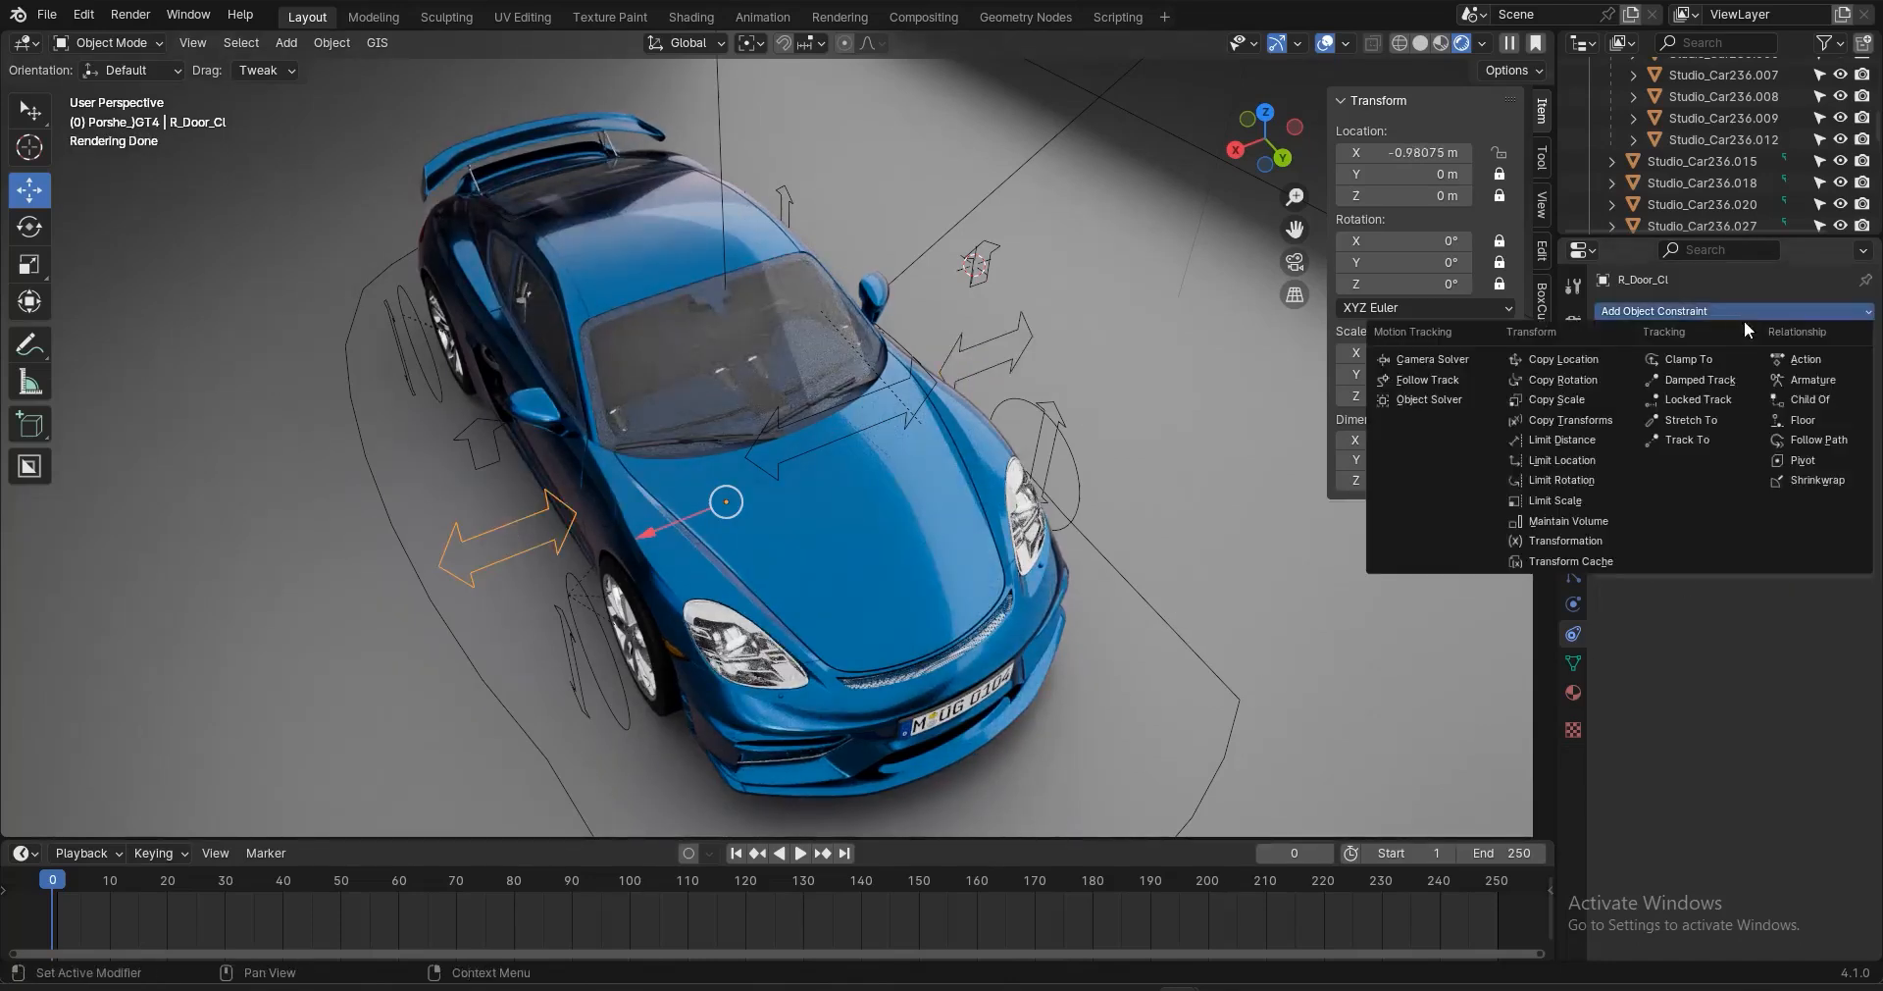
left_click(1812, 400)
left_click(1838, 617)
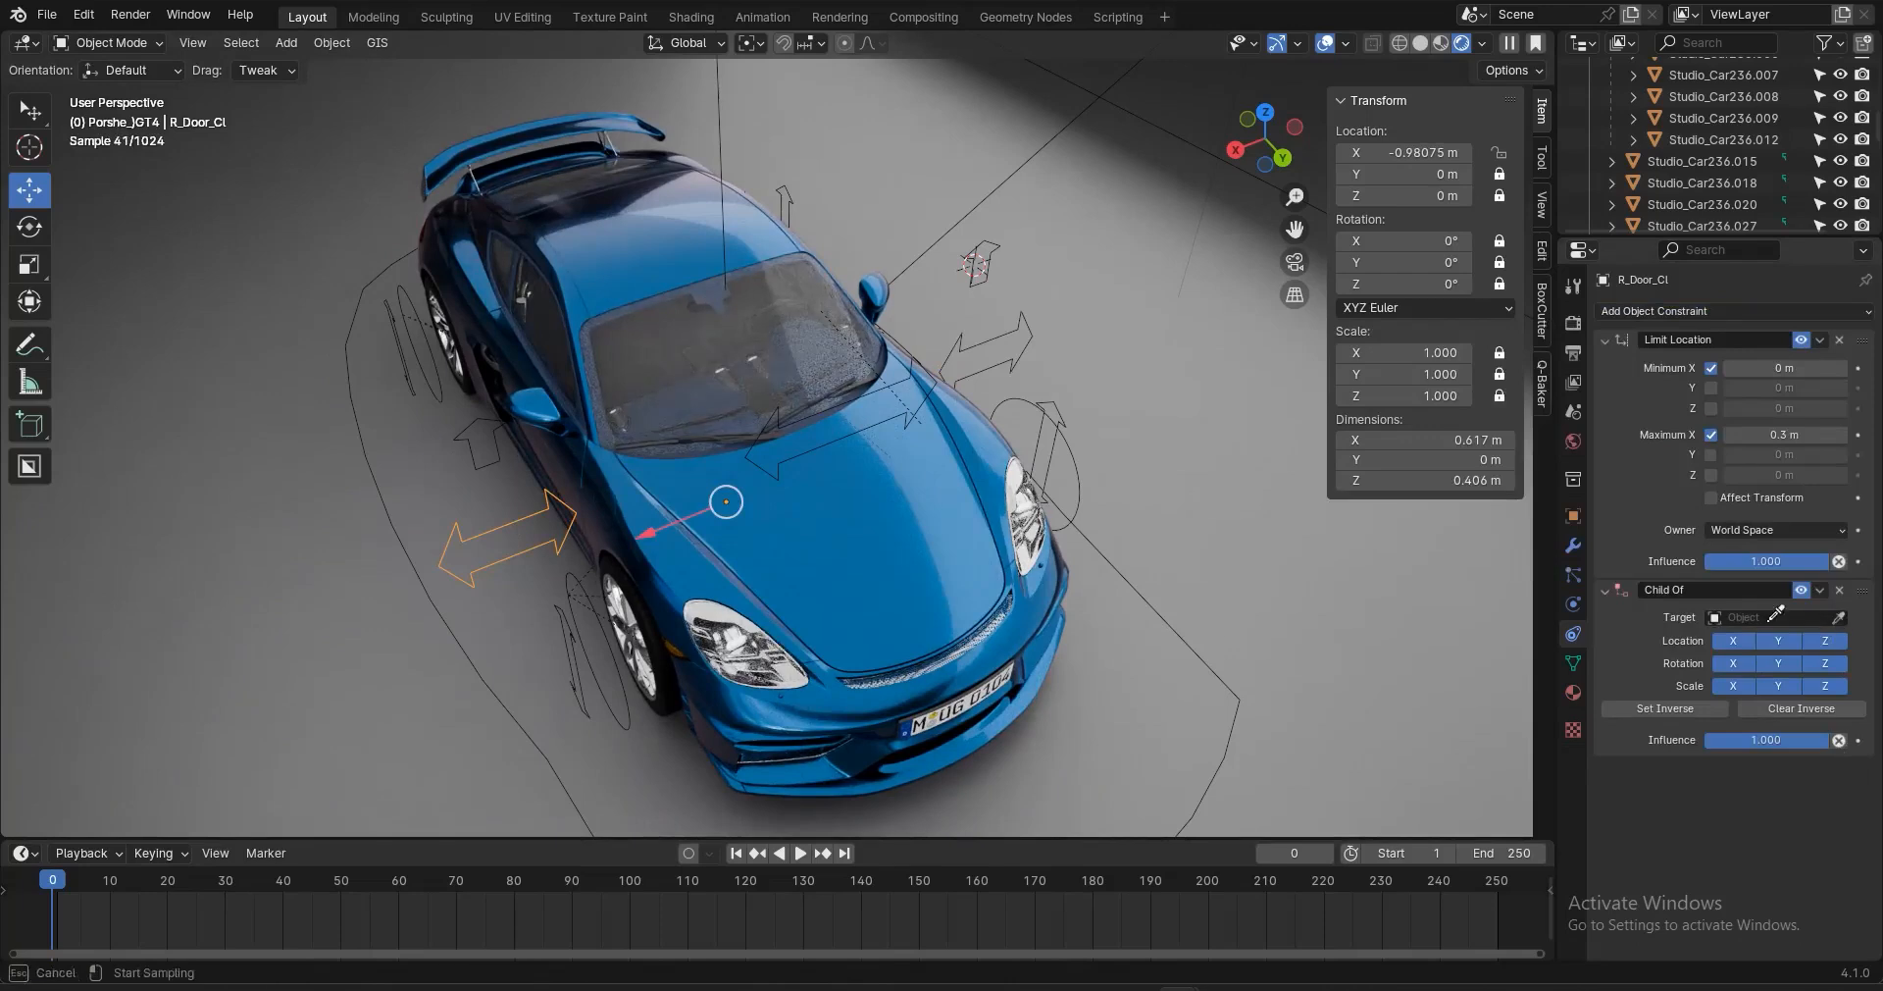
left_click(1197, 650)
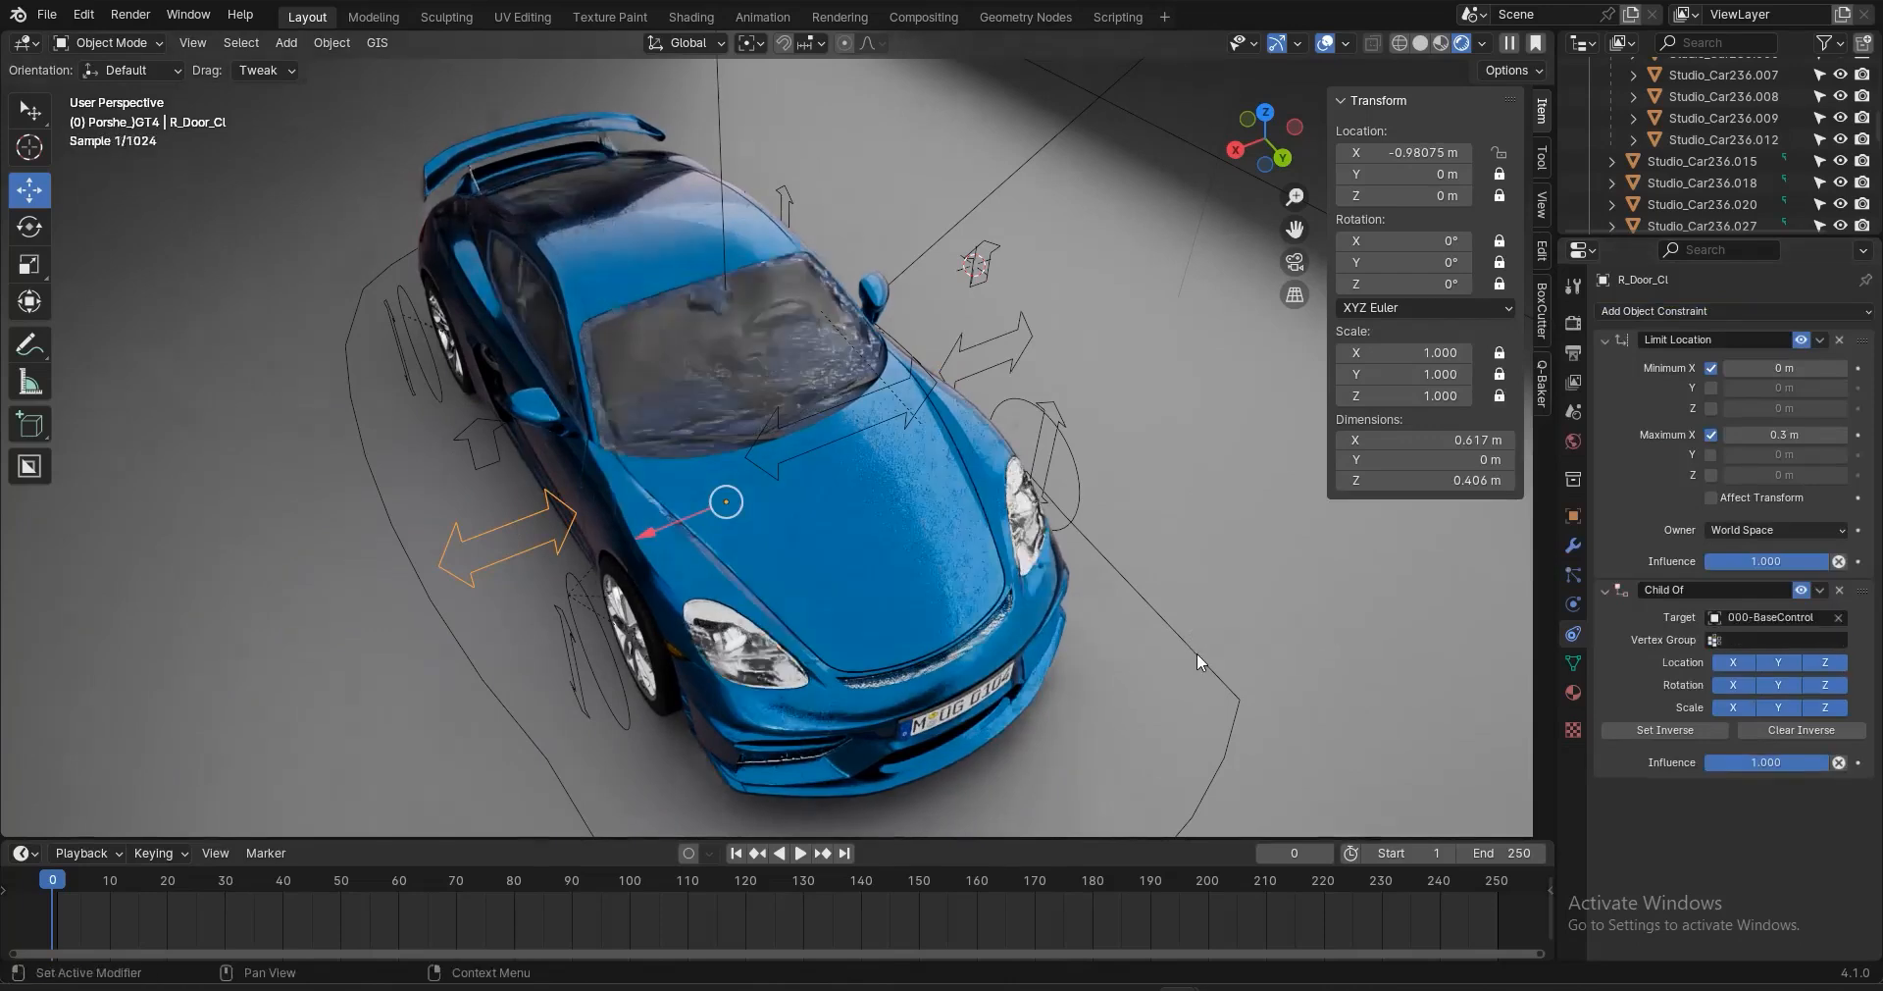
Move 000-BaseControl about 0.96 m along Y and try the wheel rotation arrow to test how the controllers follow
left_click(1127, 583)
key("g")
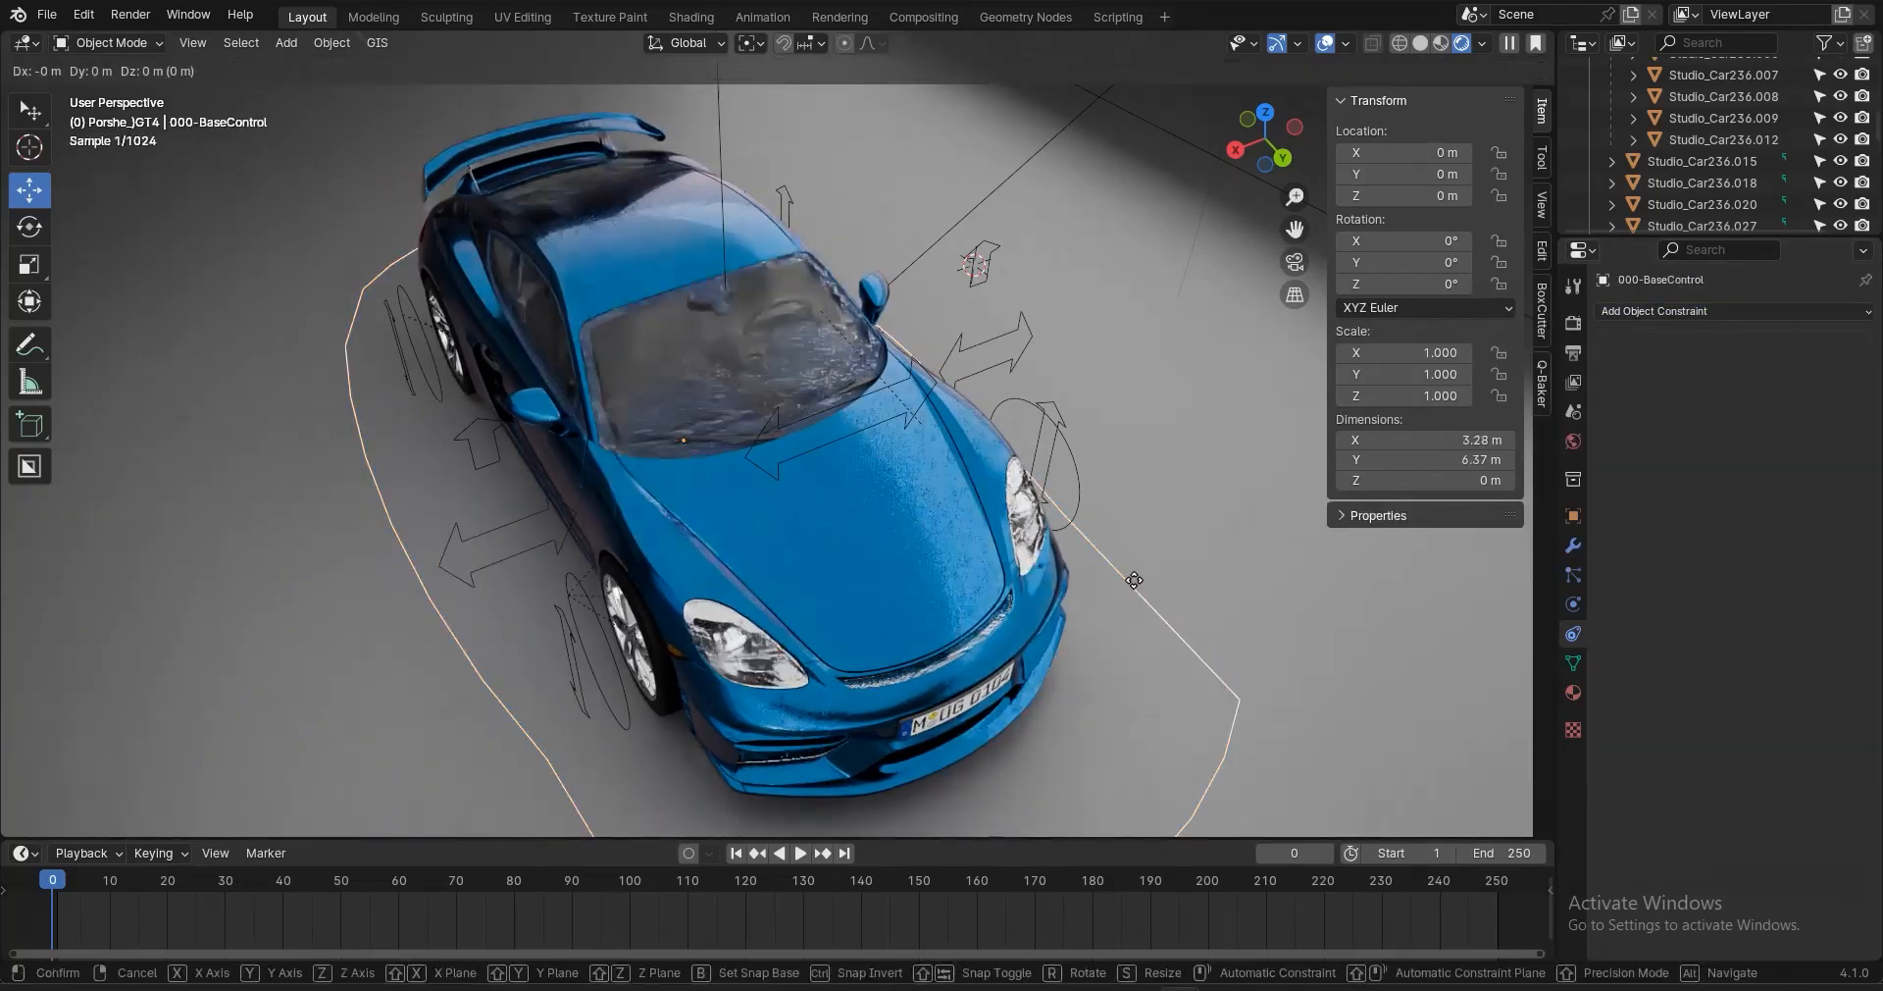
key("y")
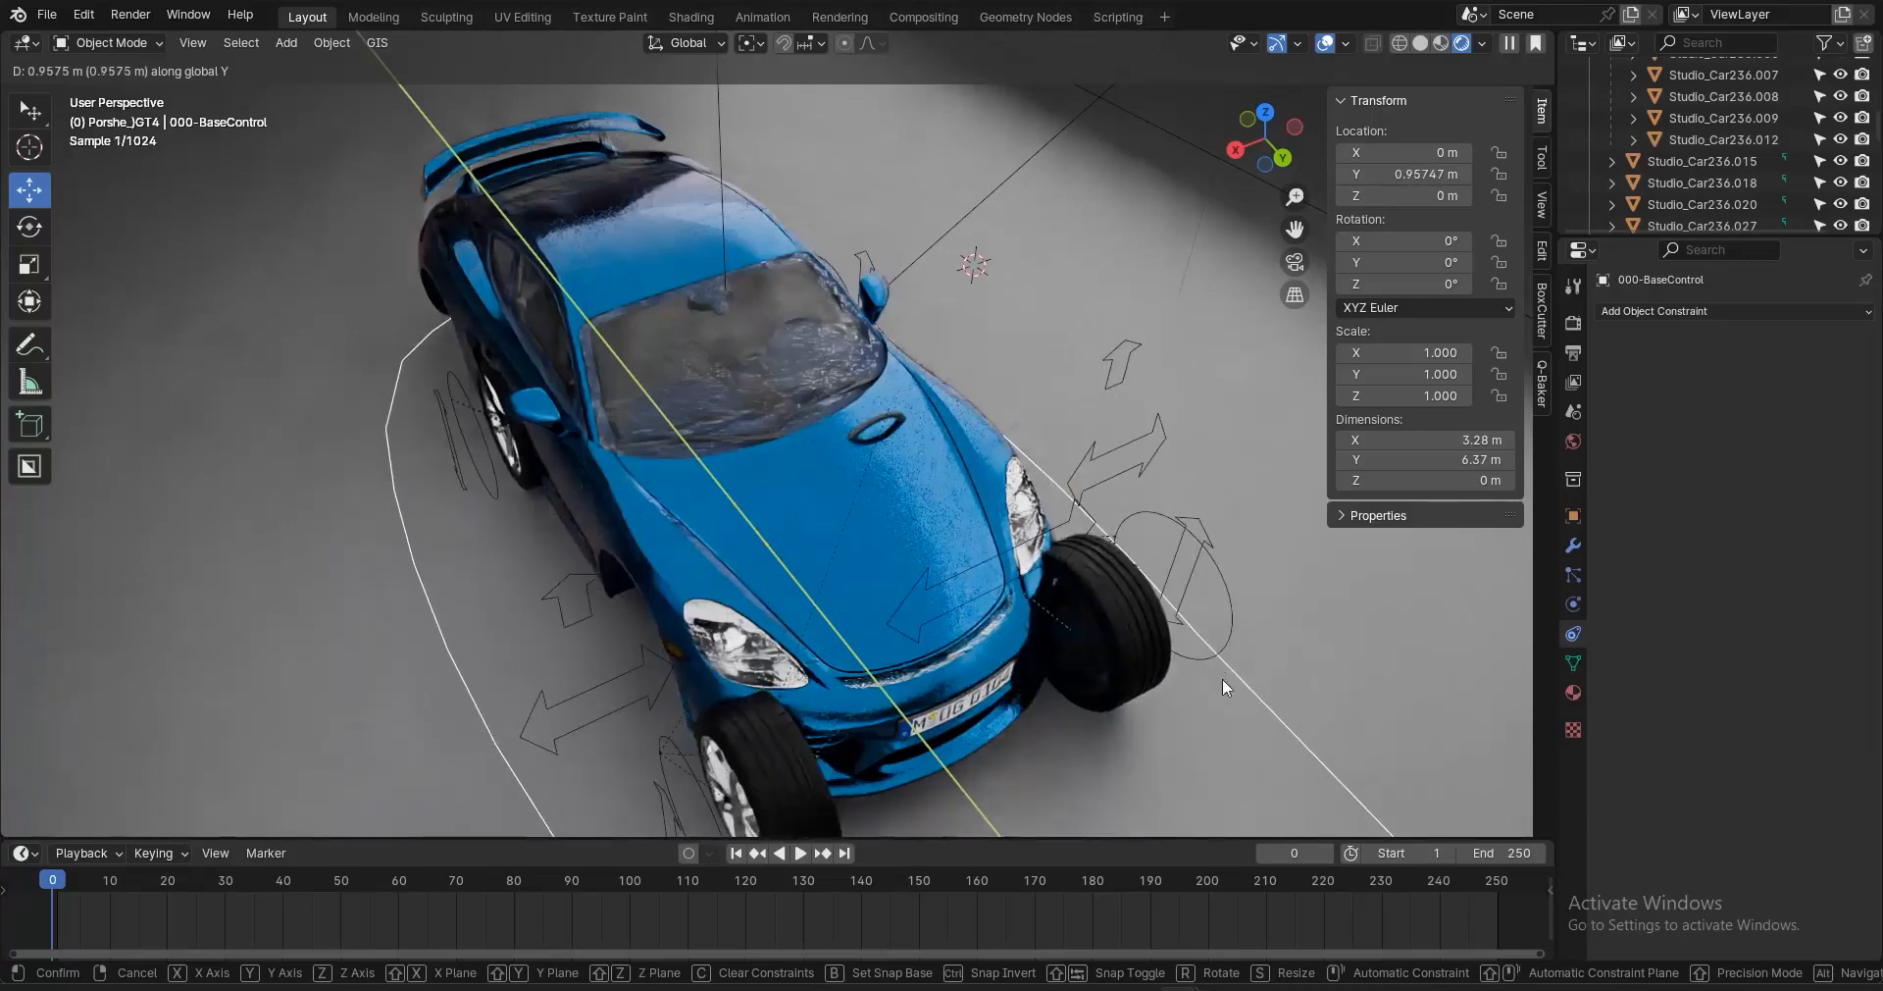
left_click(1214, 671)
left_click(983, 562)
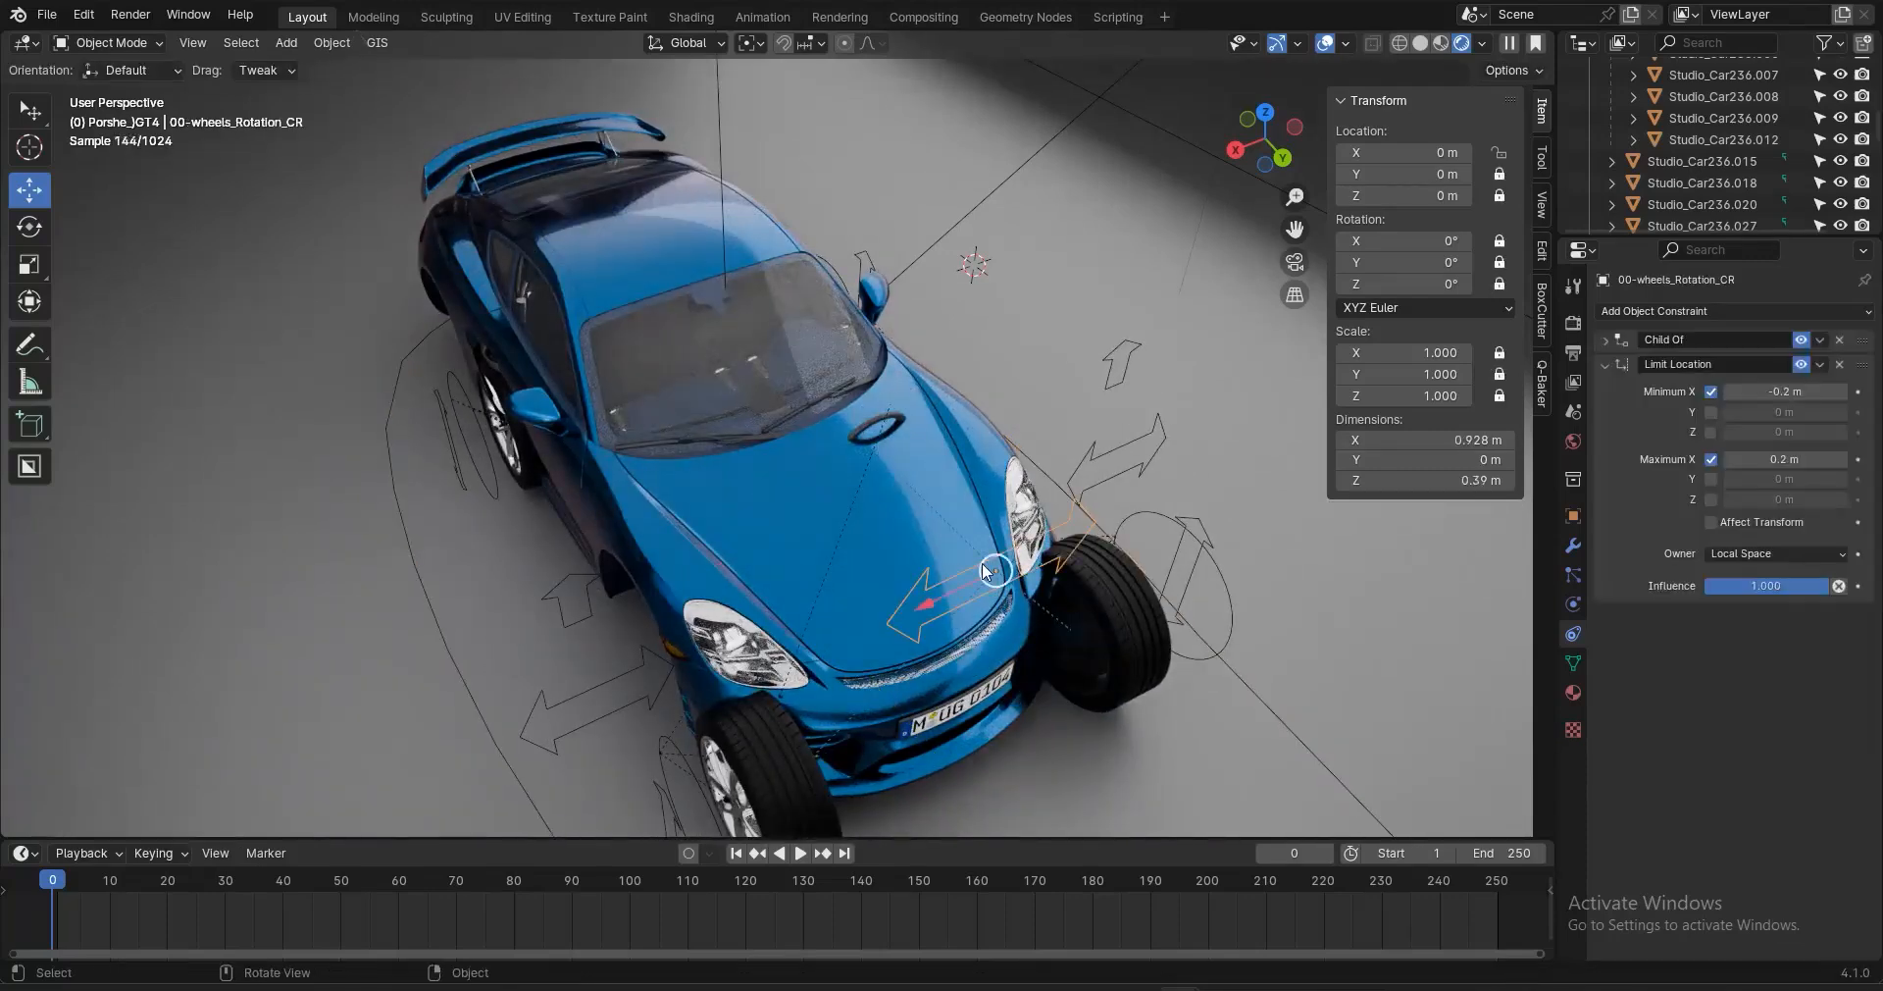
key("g")
right_click(934, 585)
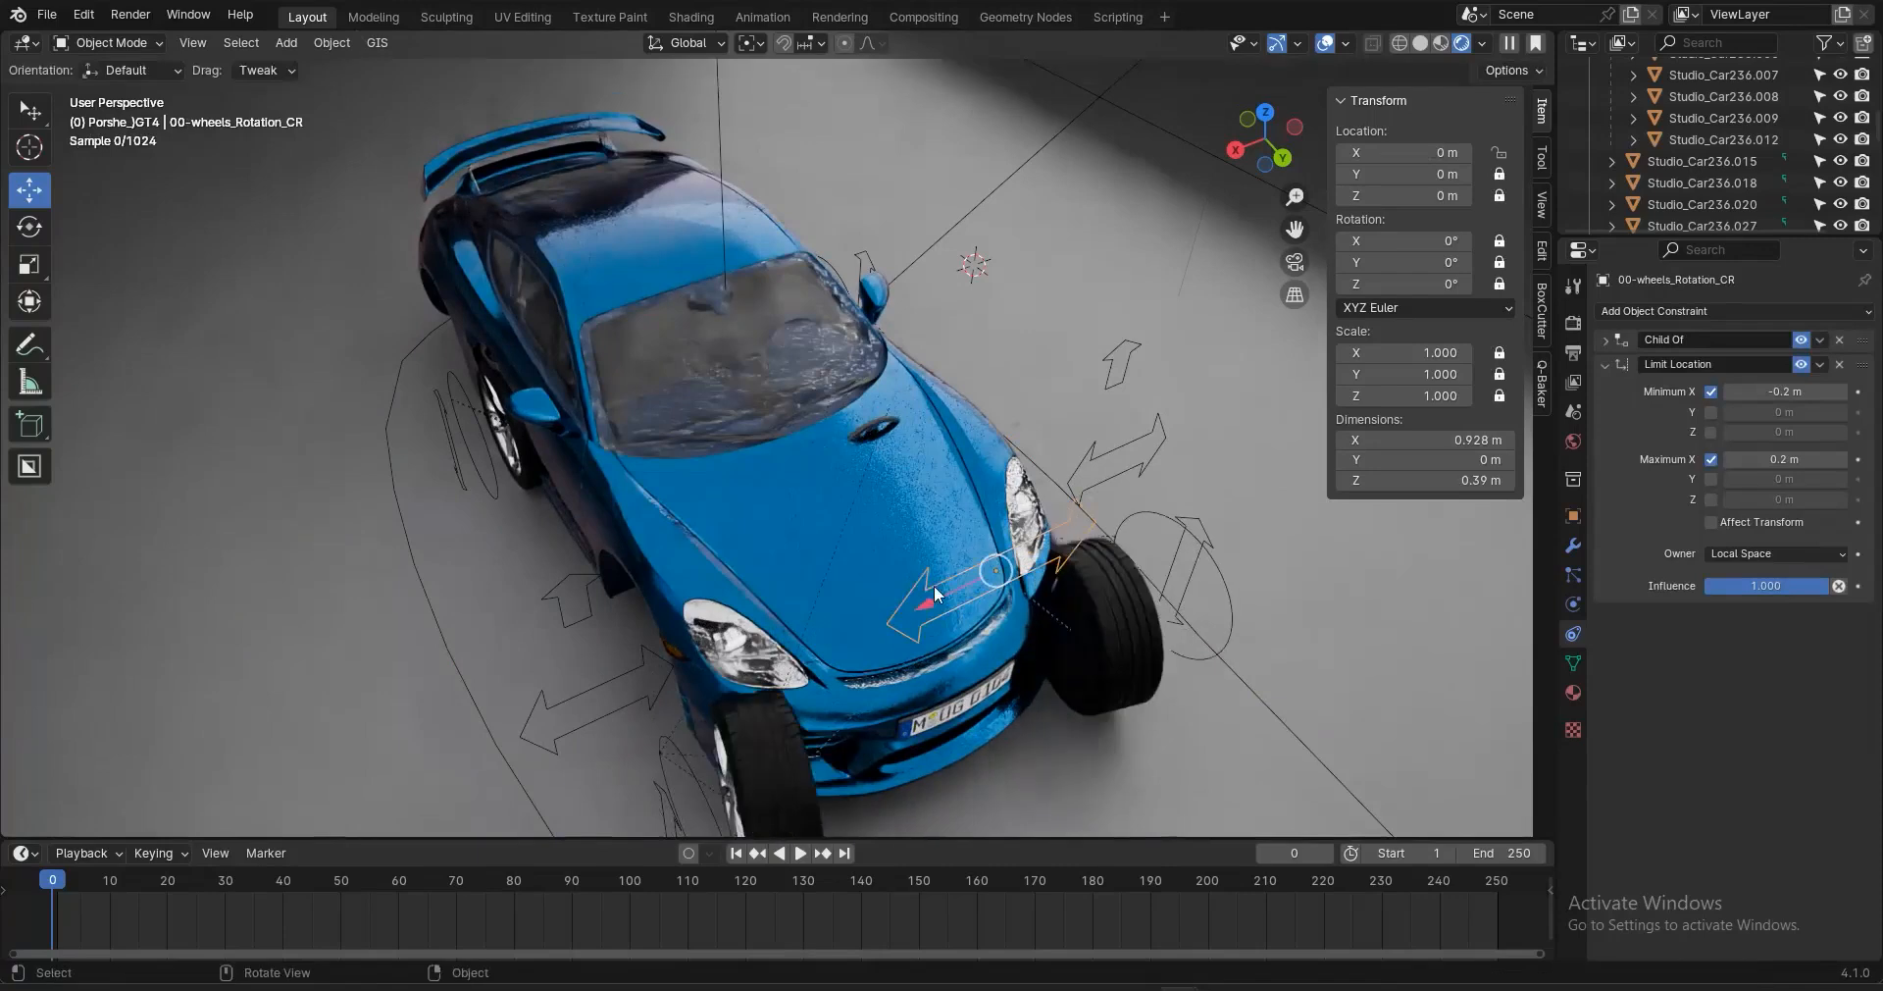
Try the left door and left window arrows with the base moved forward, and undo the door movement
left_click(1128, 445)
key("g")
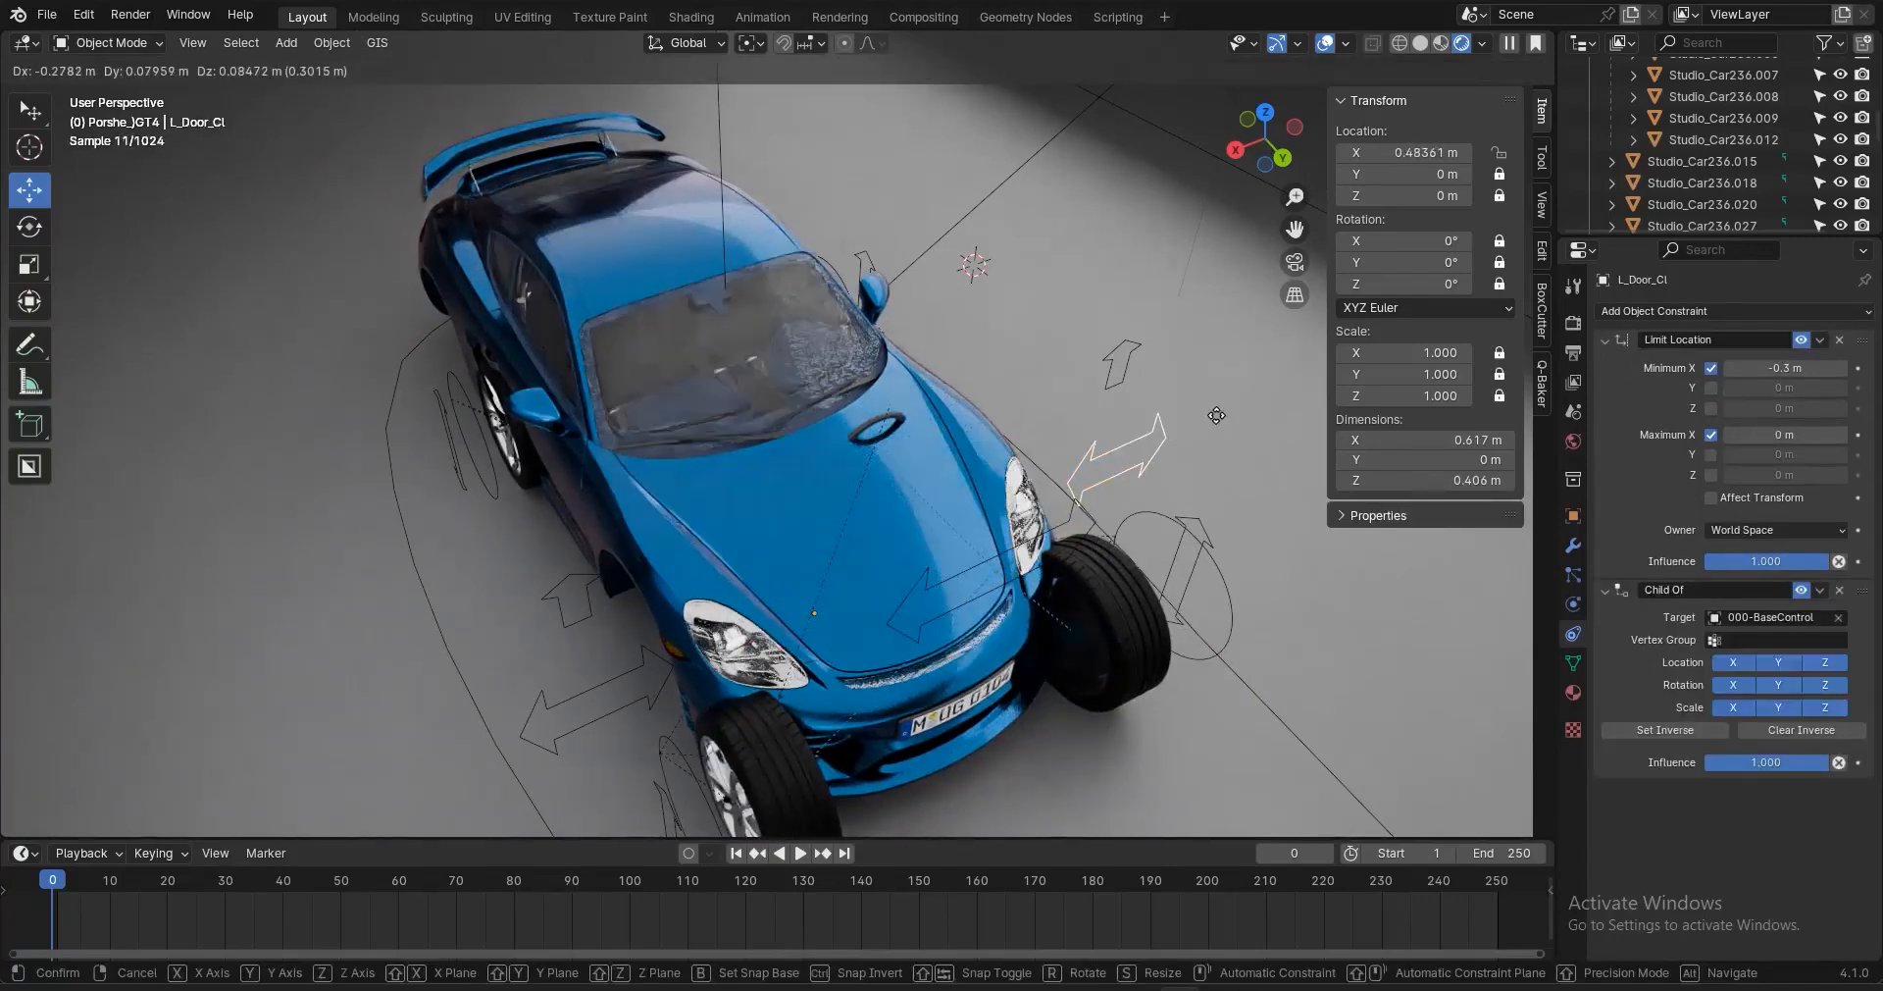
left_click(1203, 331)
left_click(1167, 356)
key("g")
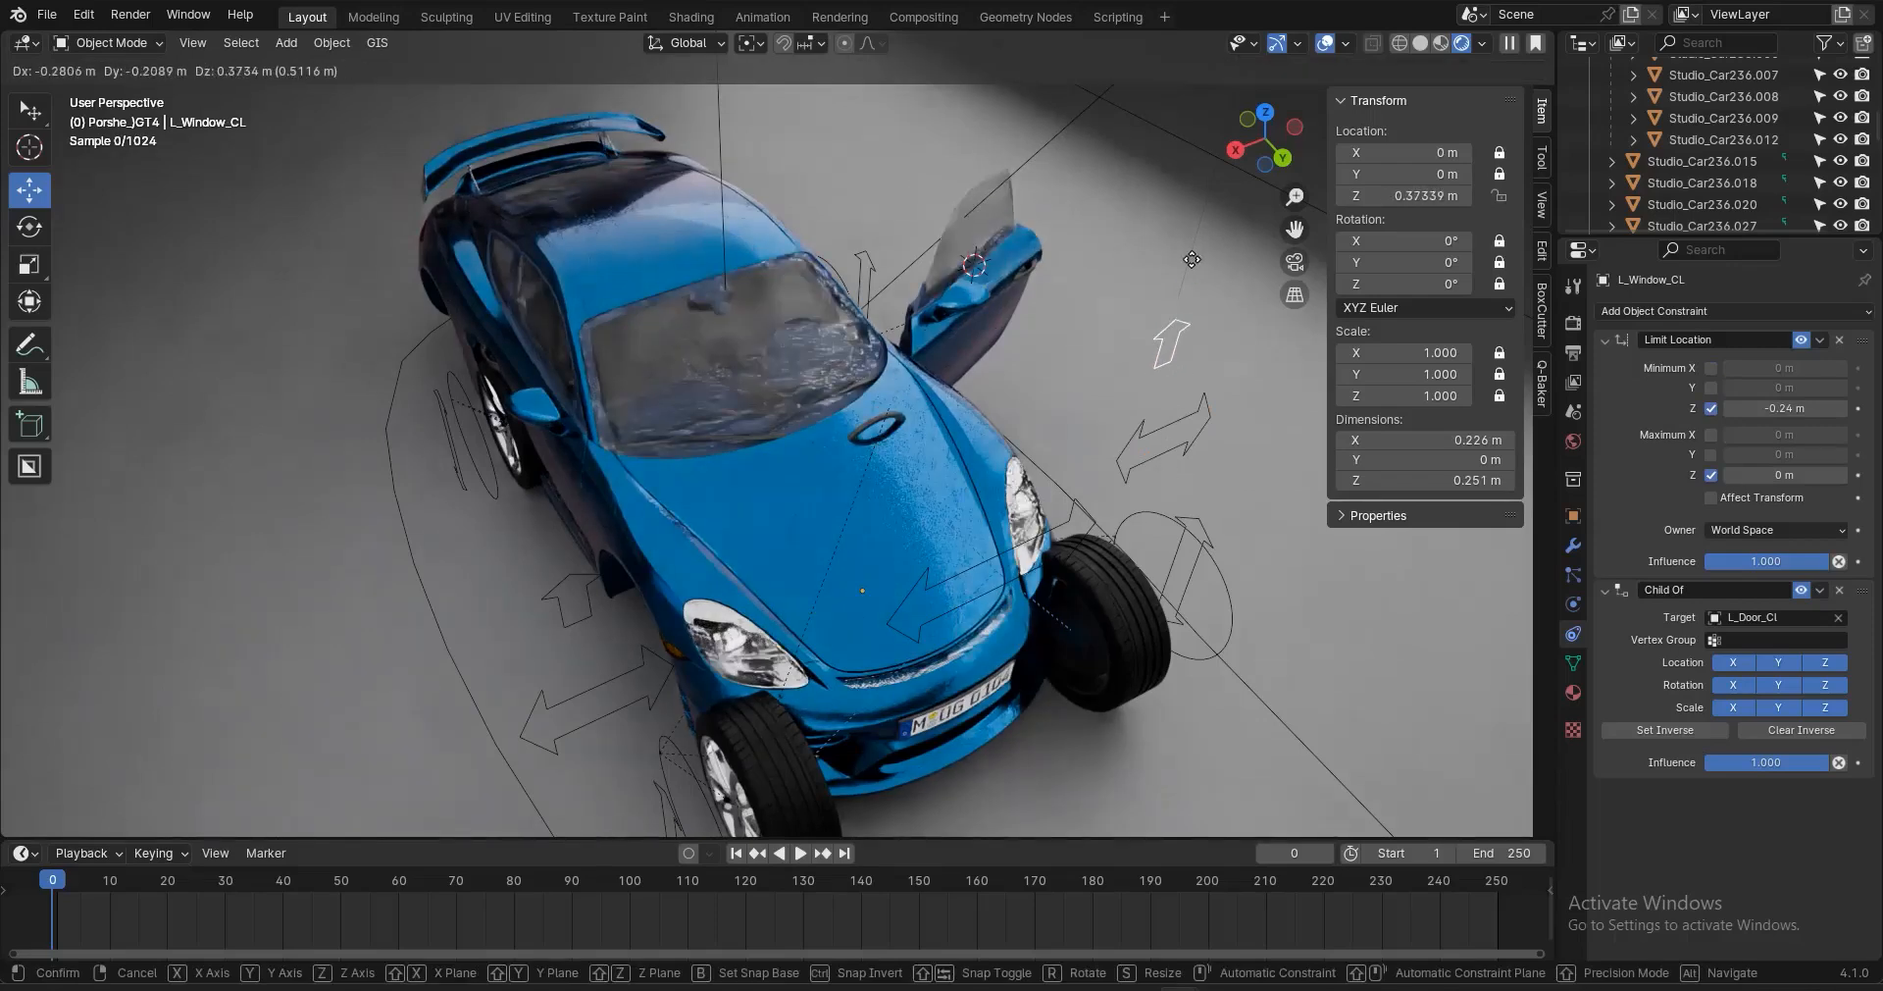
right_click(1191, 404)
key("ctrl+z")
key("ctrl+z")
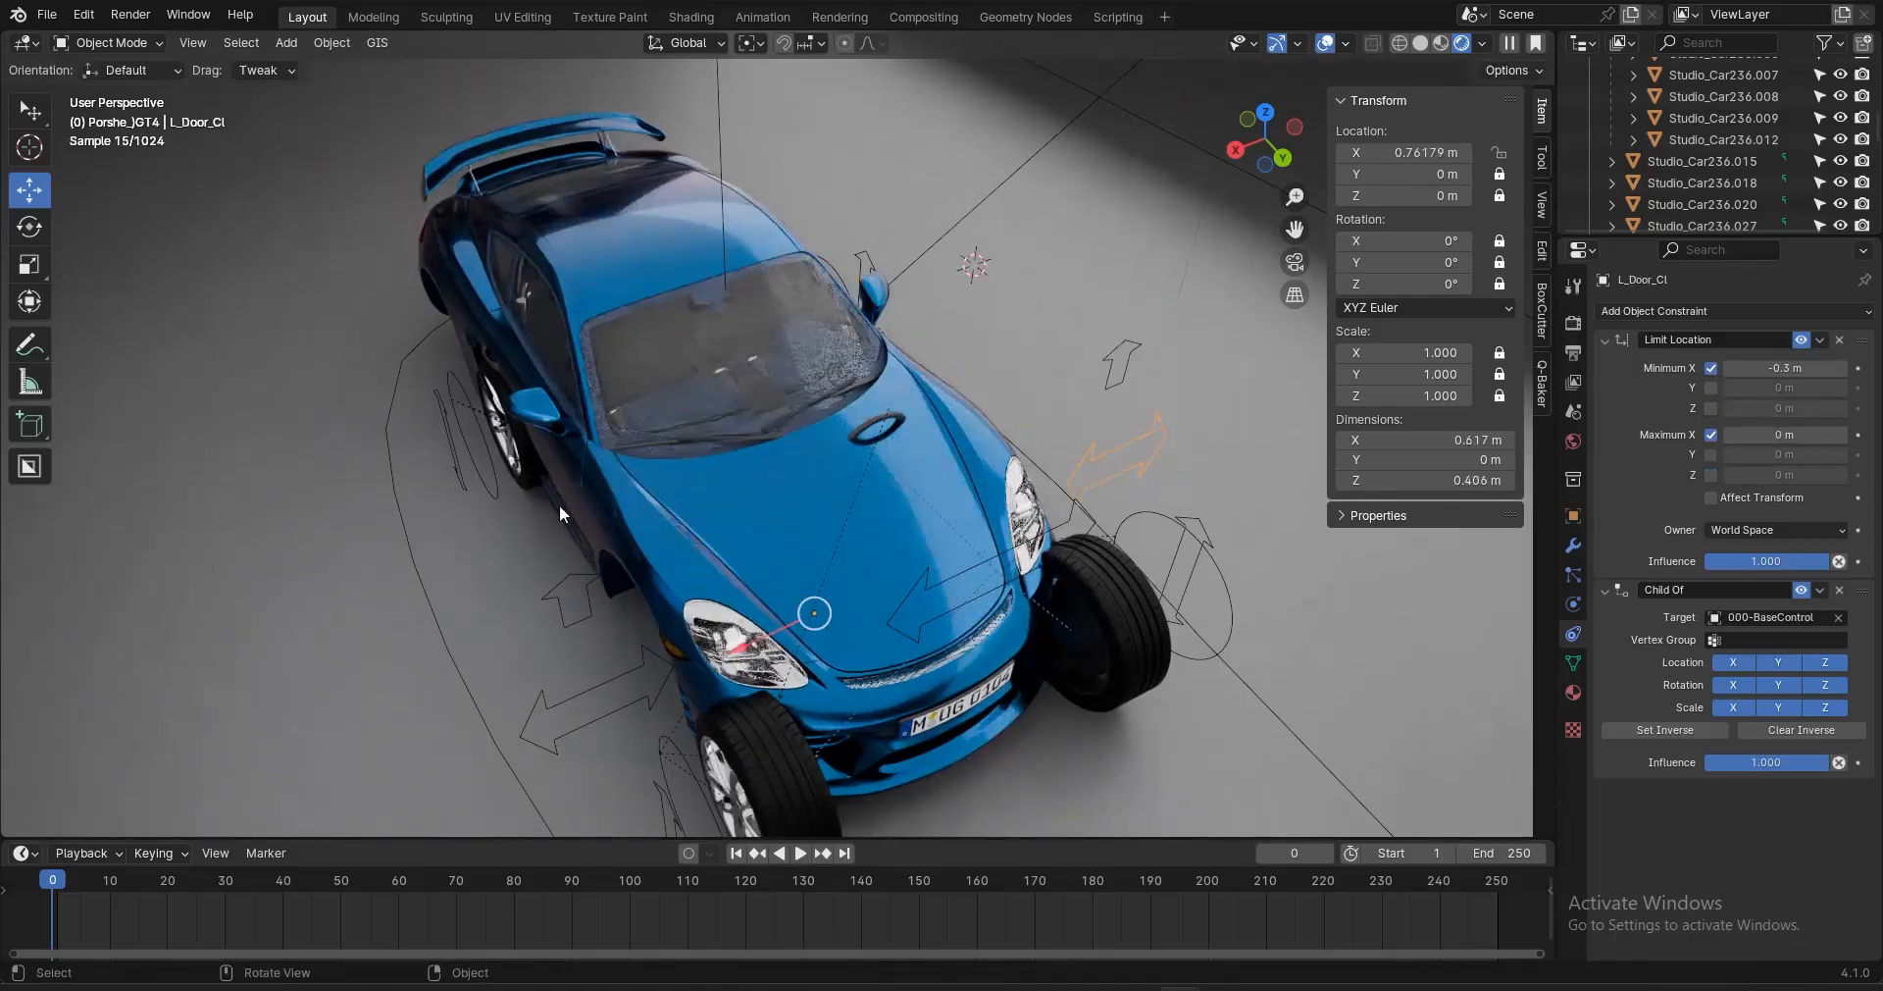
Try the right door arrow at about X 0.32 m and its window arrow, and undo back to the base's original position
left_click(609, 673)
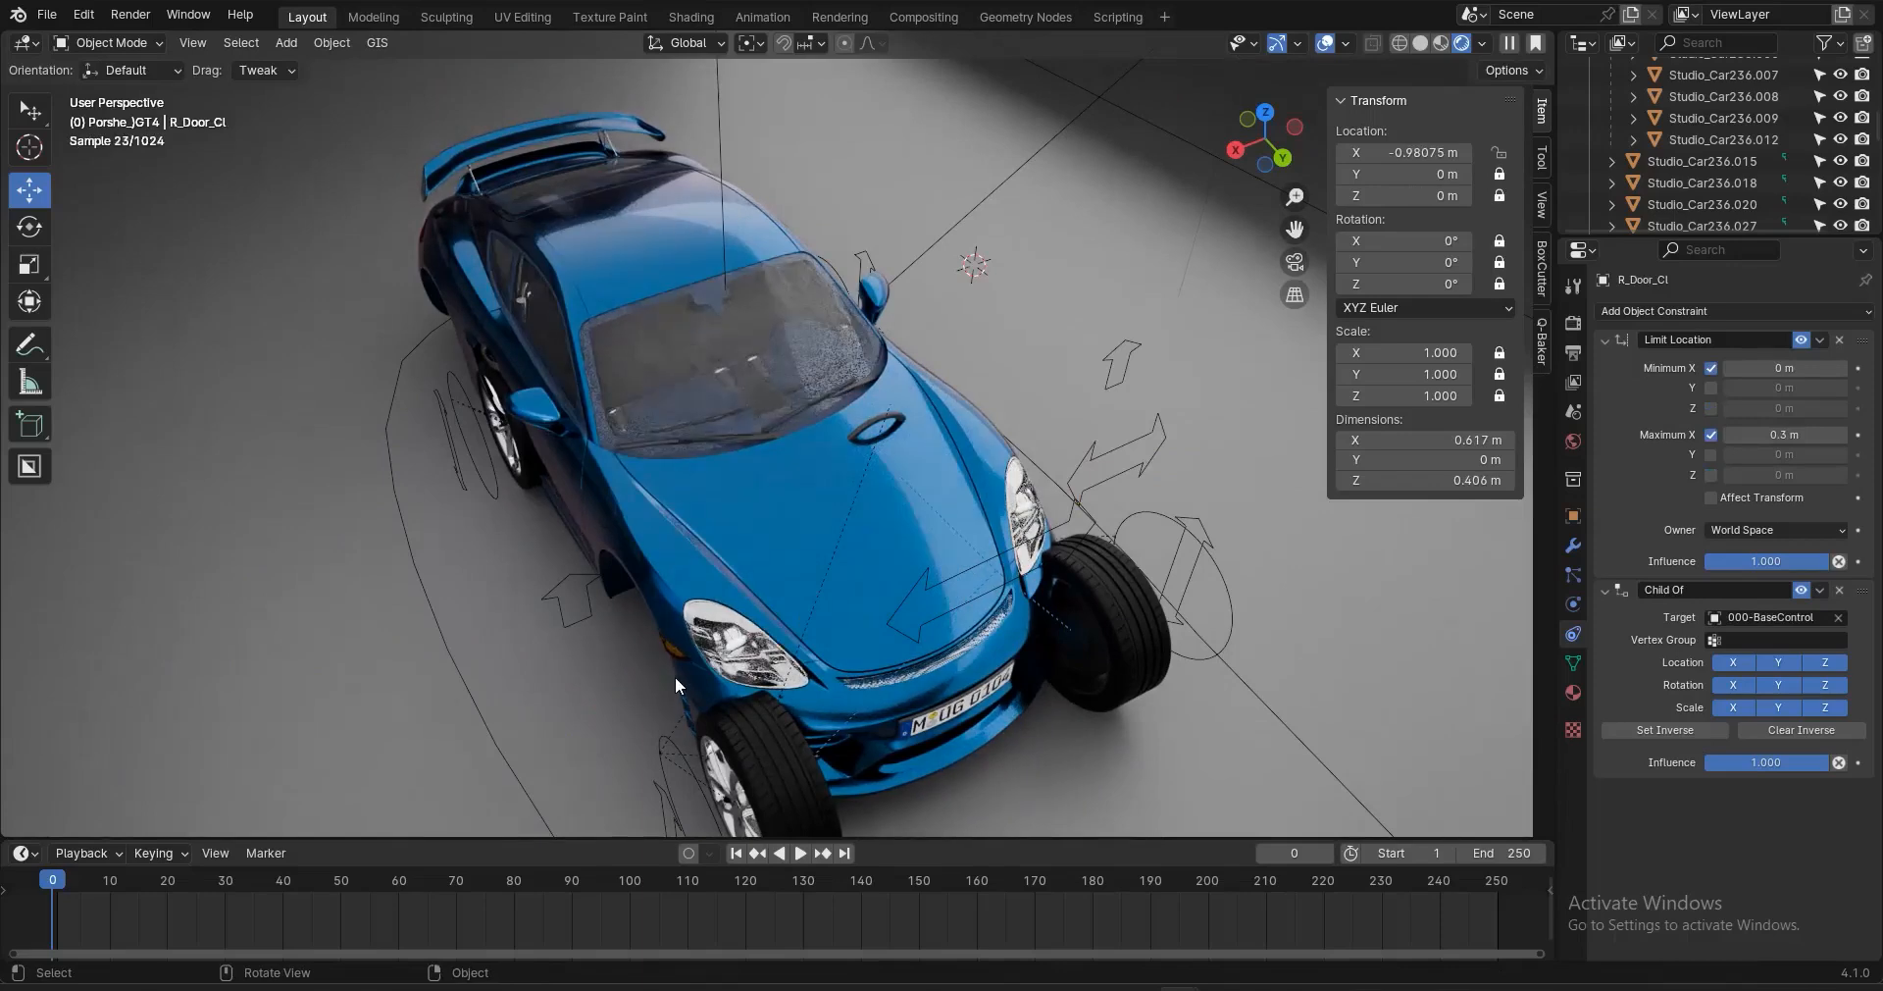
left_click_drag(675, 680, 437, 816)
left_click(514, 646)
left_click_drag(514, 645, 555, 653)
key("ctrl+z")
key("ctrl+z")
key("ctrl+z")
key("ctrl+z")
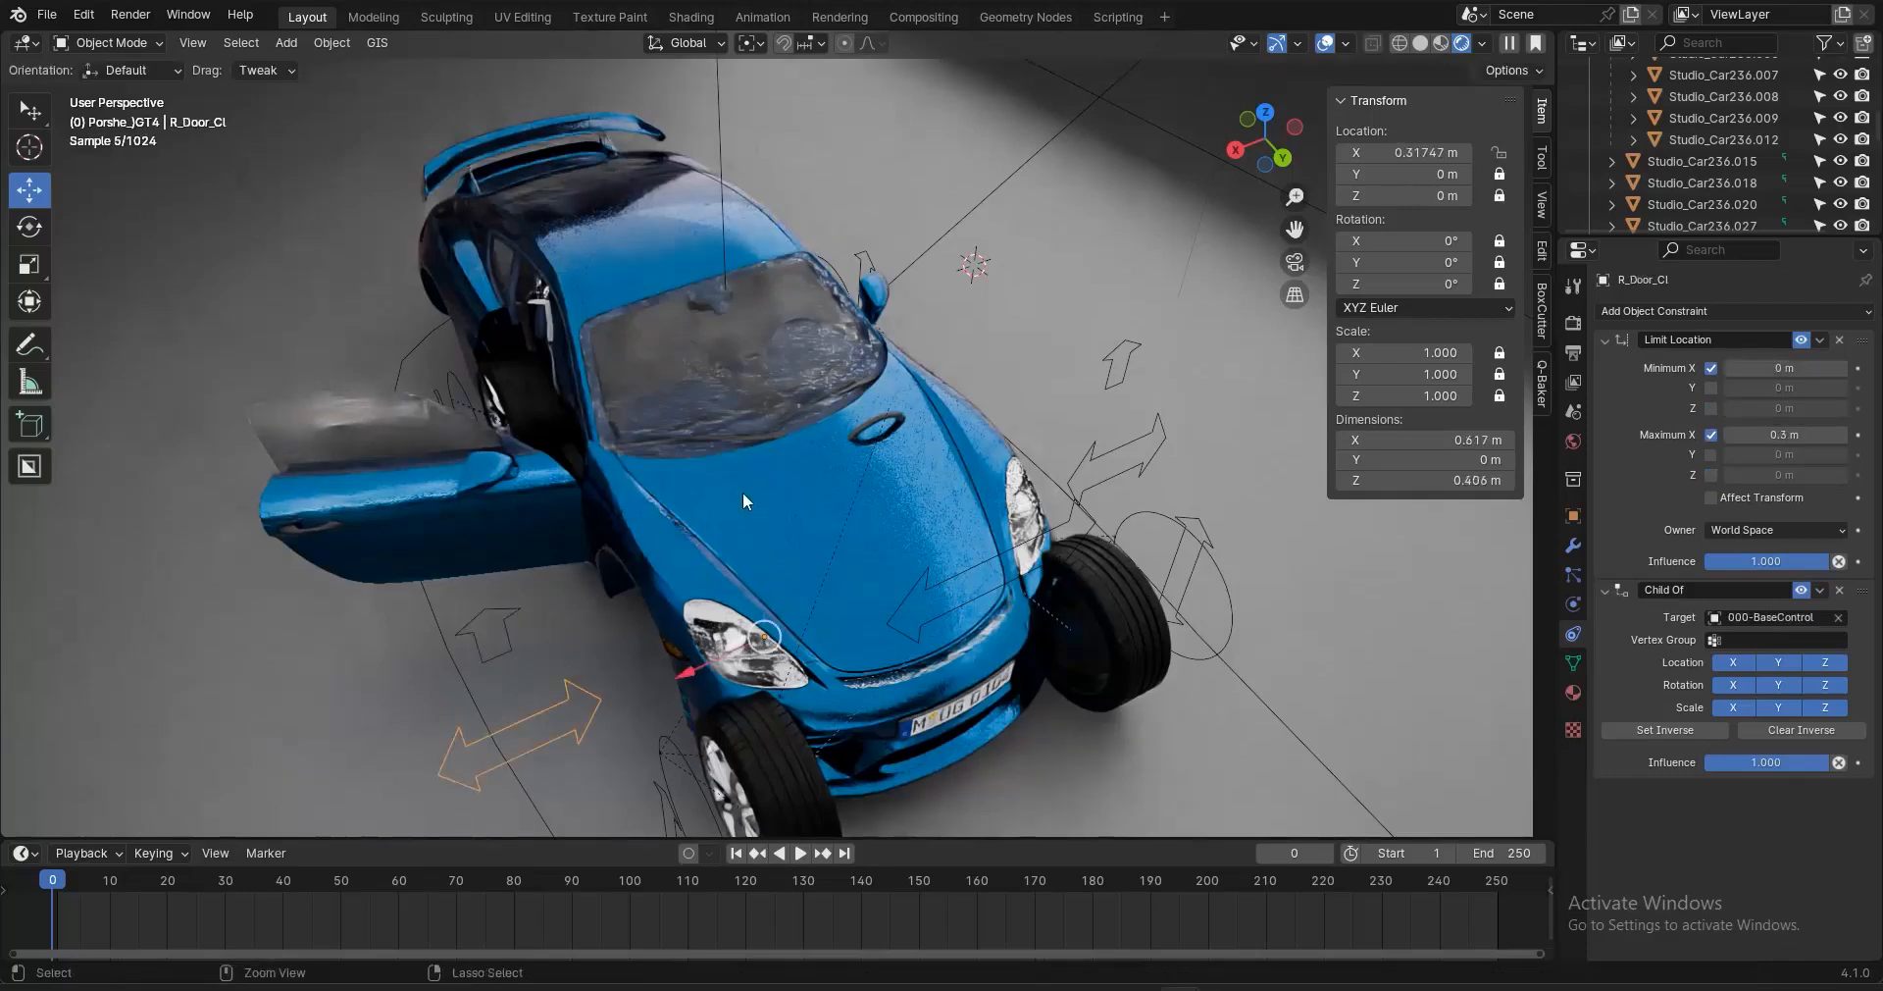
key("ctrl+z")
key("ctrl+z")
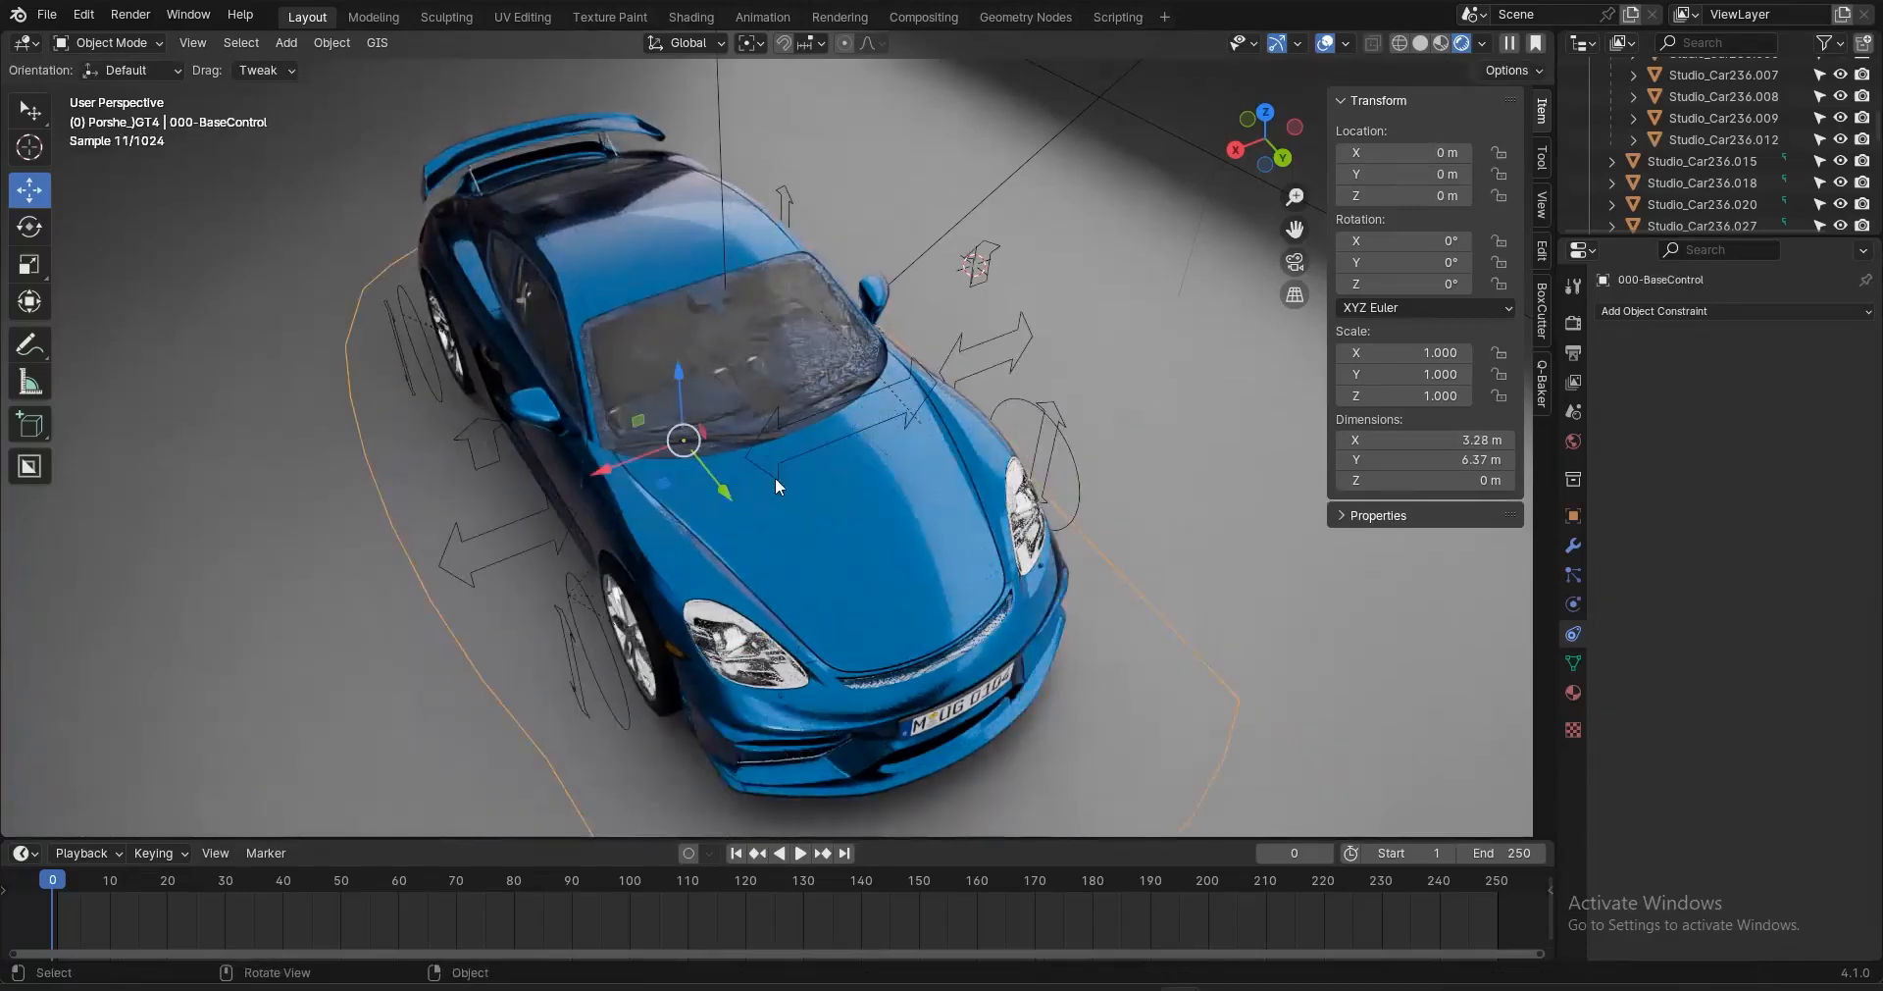
Open the left door with its arrow controller and partly lower the left window with its arrow
middle_click_drag(975, 519, 943, 442)
left_click(946, 443)
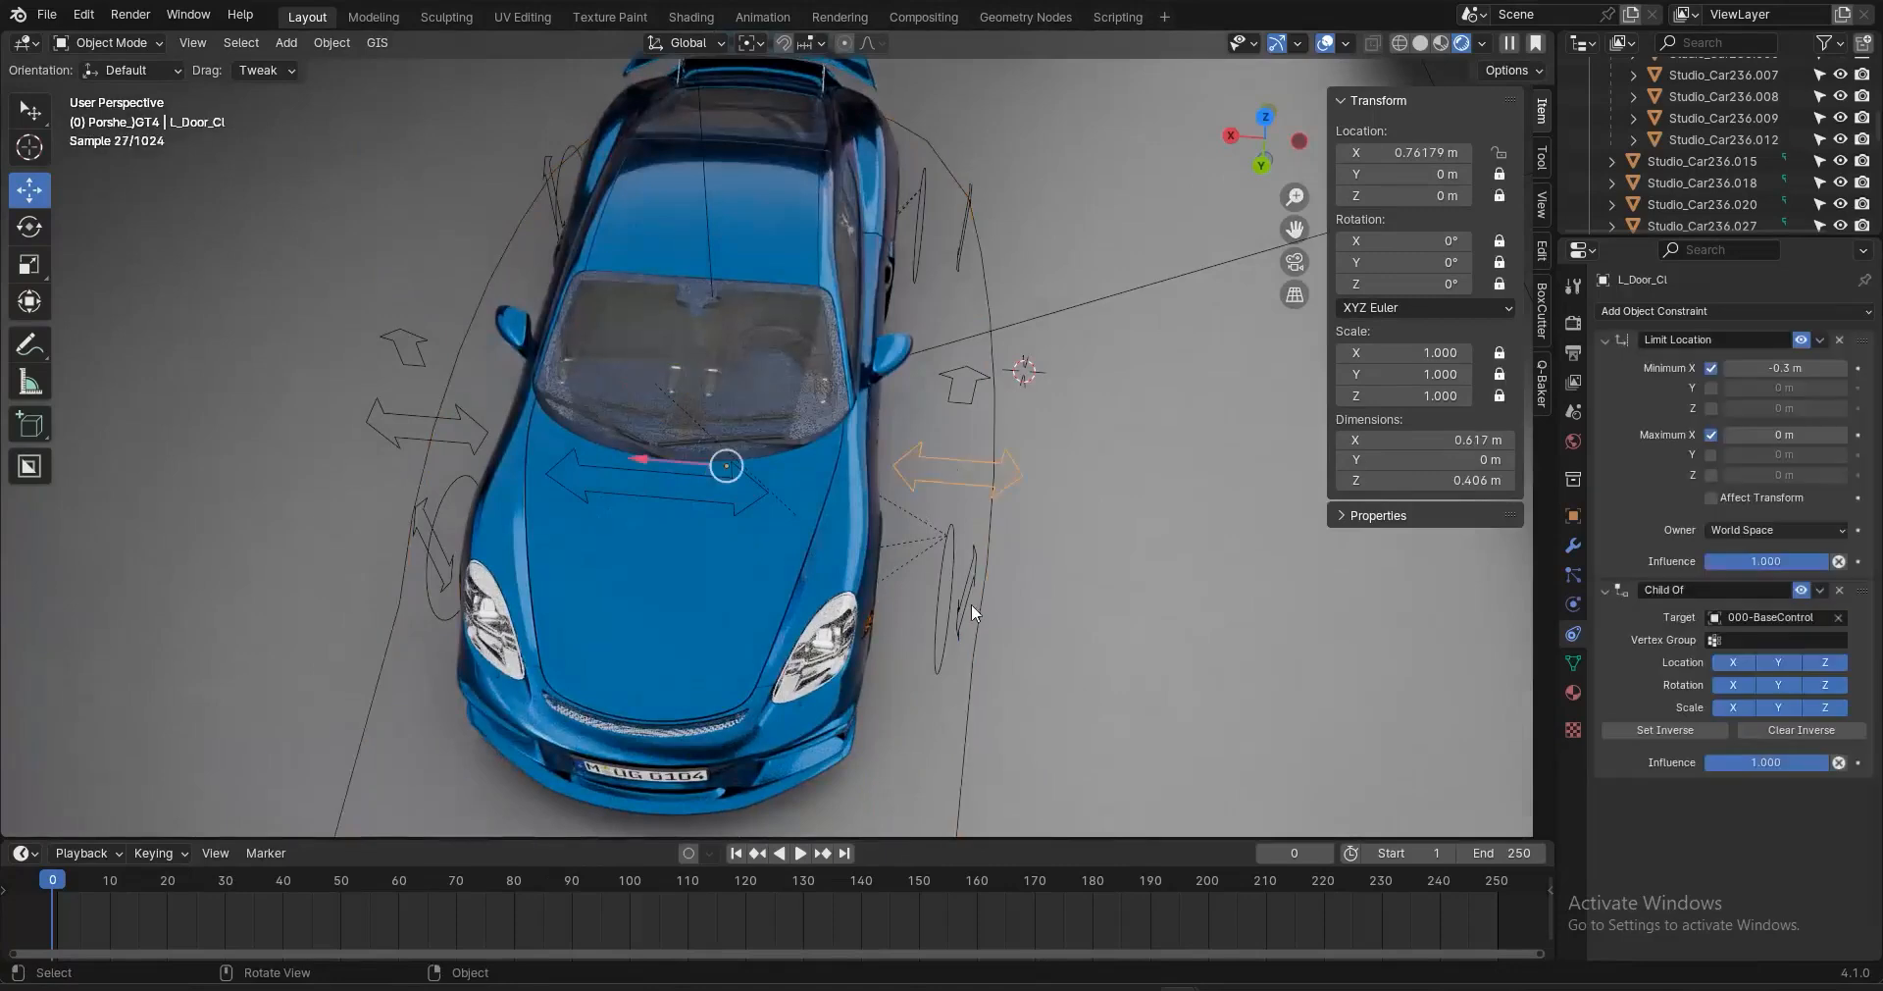
left_click_drag(951, 453, 1120, 473)
left_click(1021, 320)
left_click_drag(1020, 320, 1020, 343)
Open the right door partway by moving its arrow controller to about X 0.14 m
middle_click_drag(586, 414, 587, 479)
left_click(544, 473)
middle_click_drag(490, 446, 734, 536)
left_click(595, 503)
key("g")
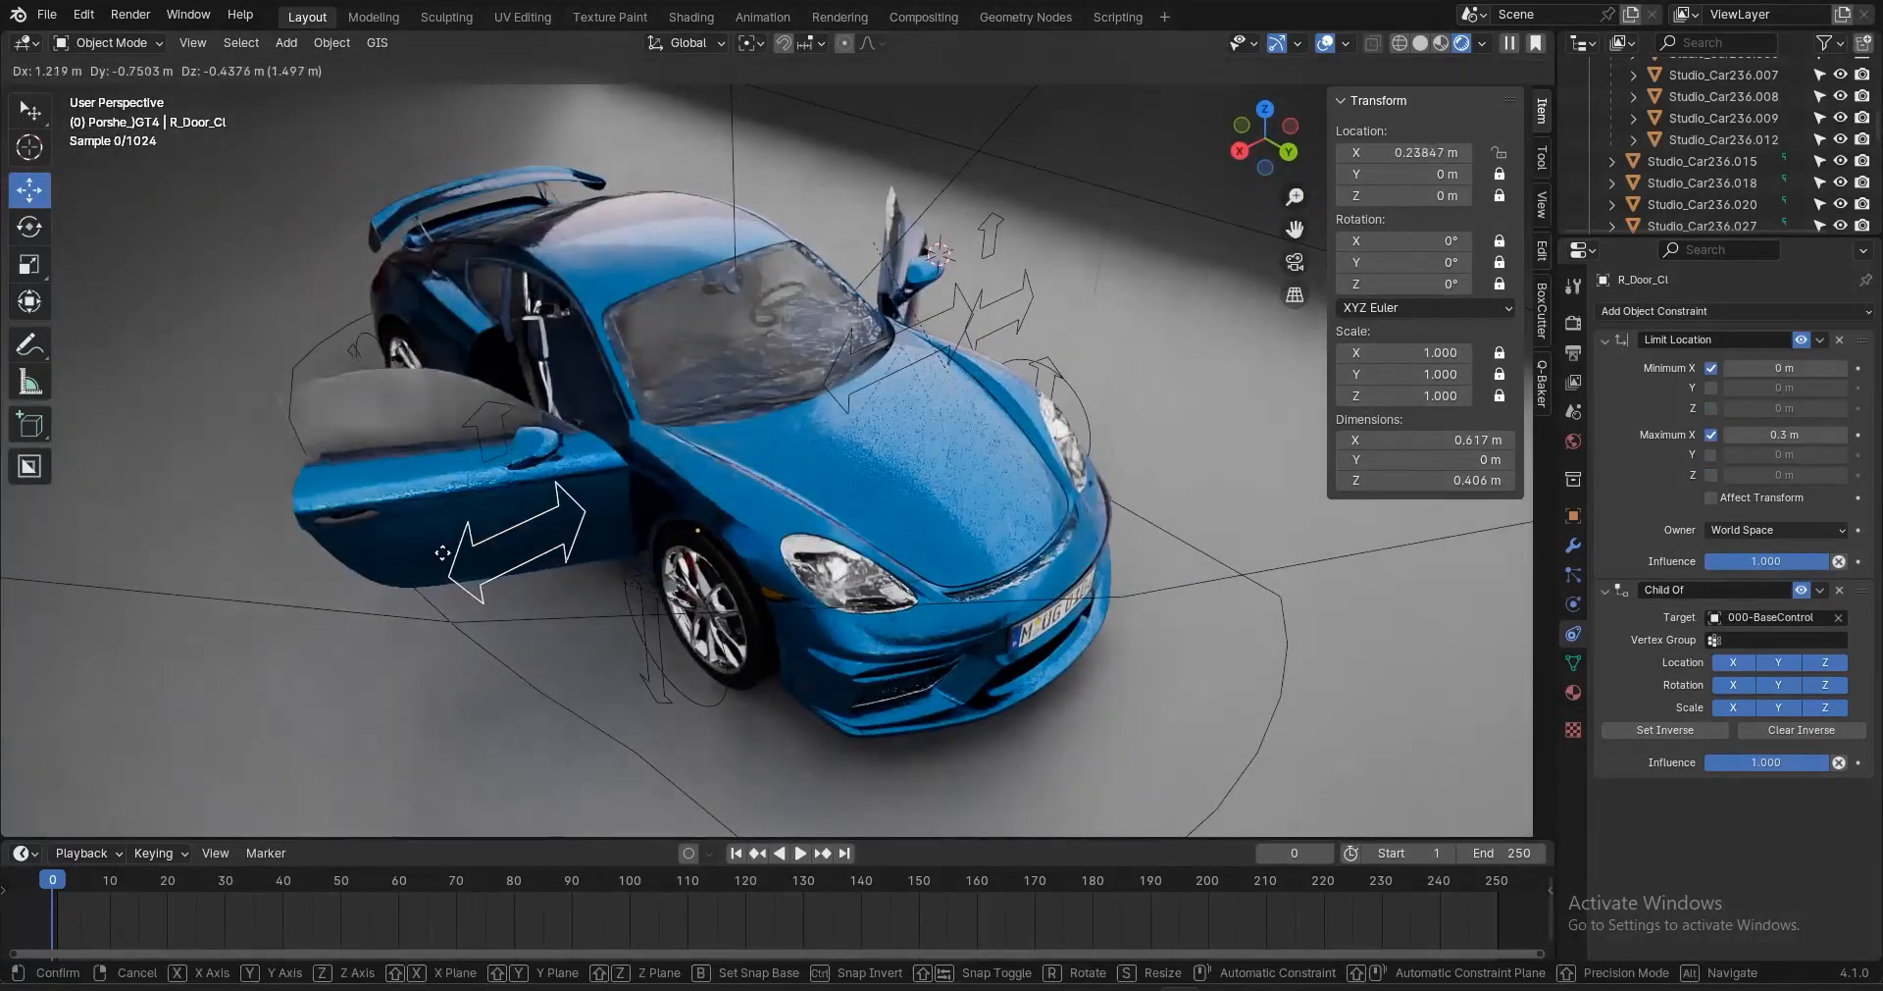
left_click(462, 542)
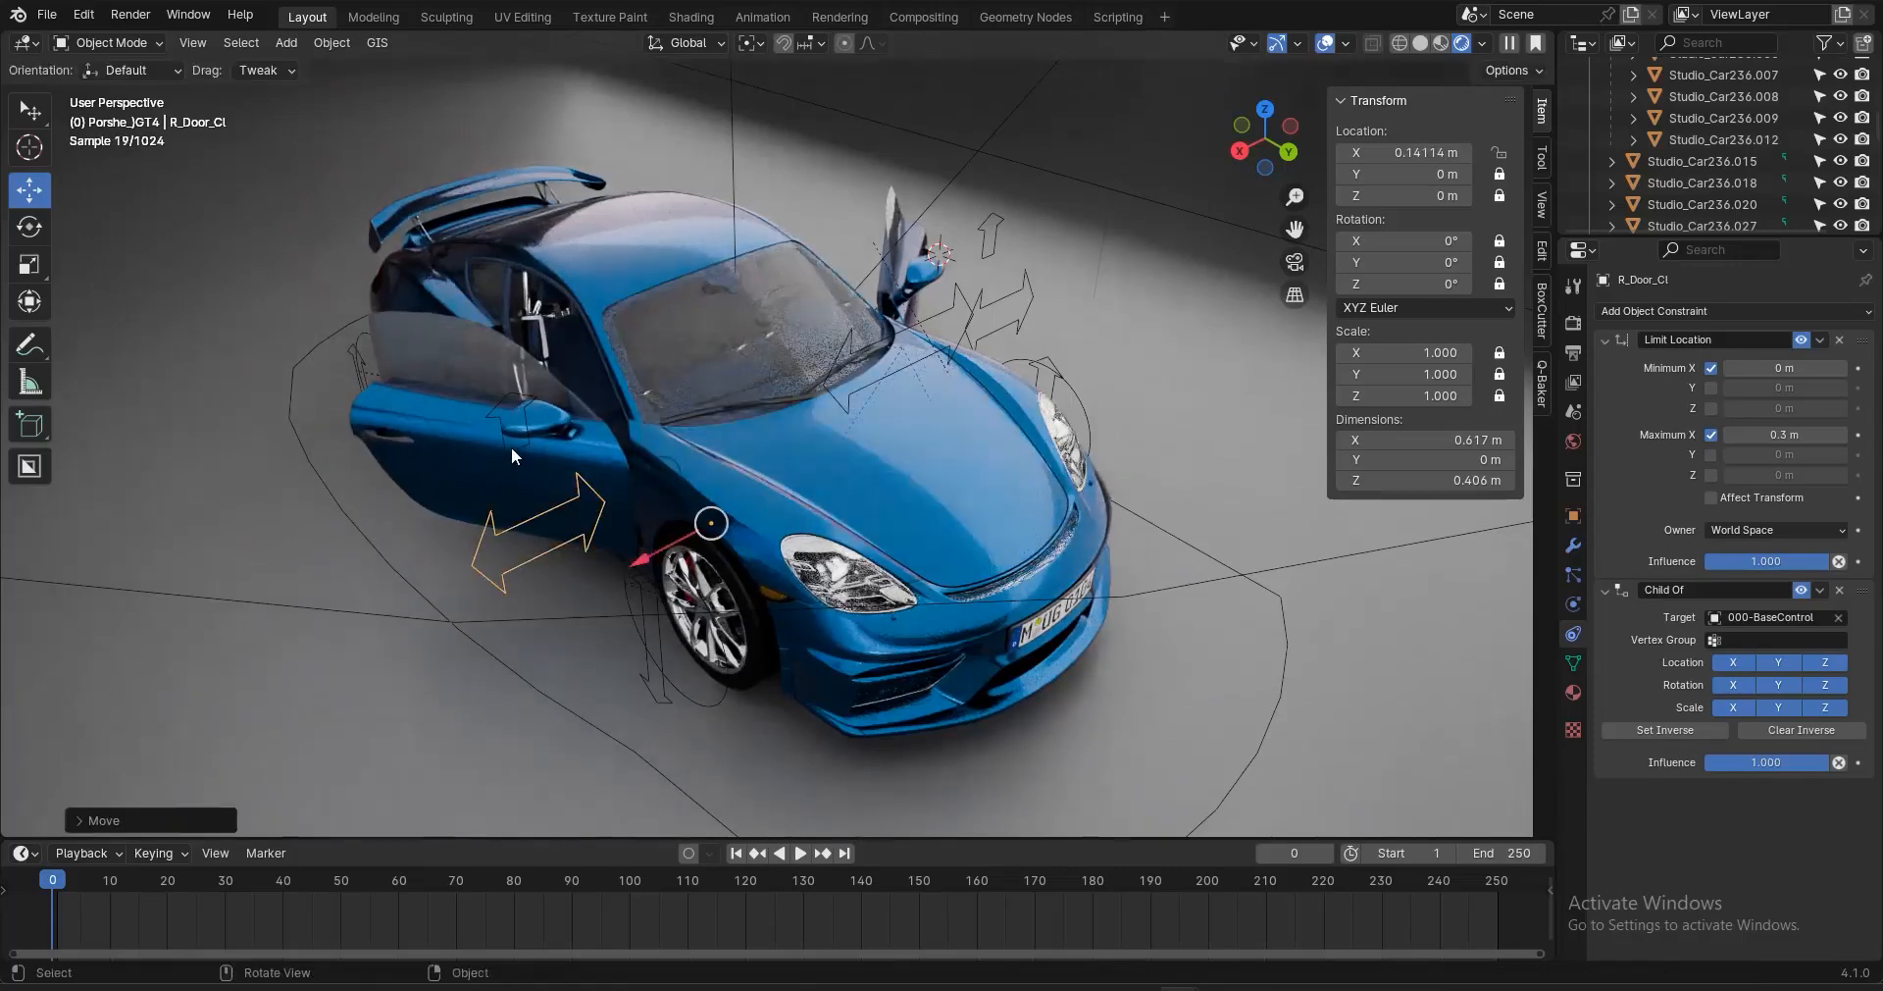
Partly lower the right door window by moving its arrow controller to about Z -0.074 m
left_click(510, 445)
key("g")
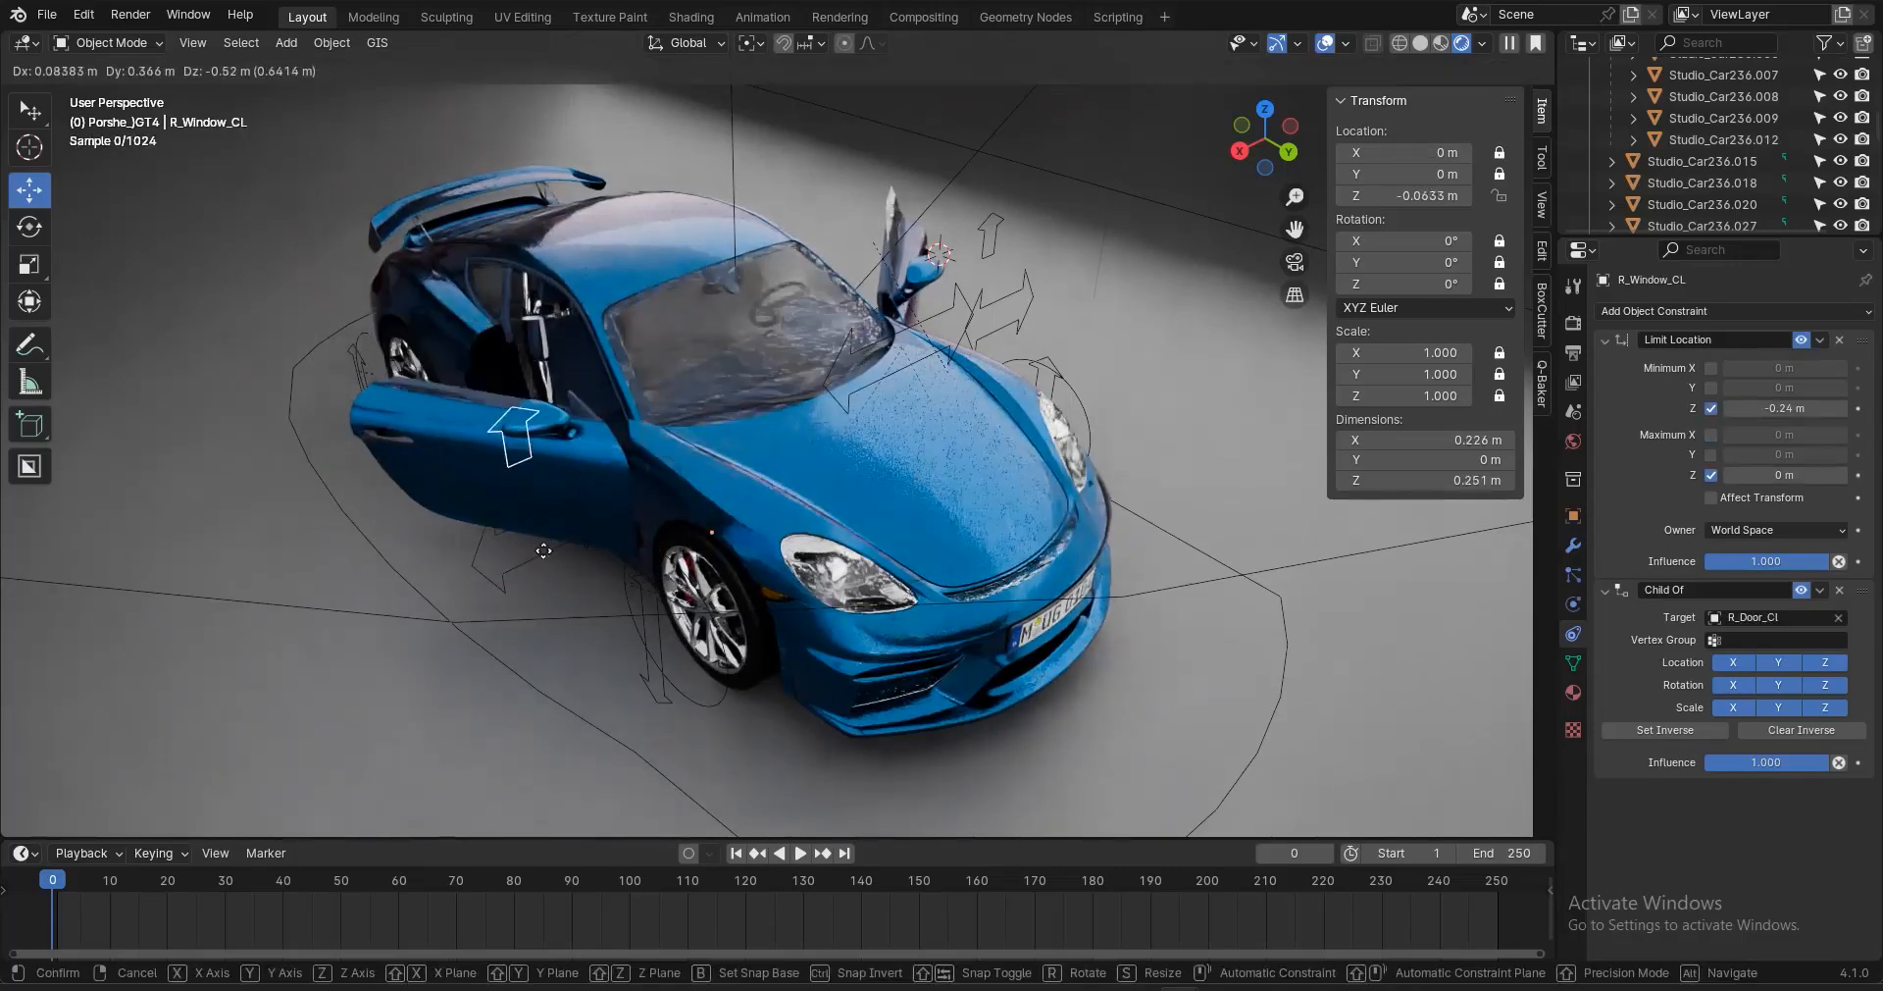
left_click(545, 569)
Hide the viewport overlays and sidebar for a clean view of the car, and save the file
middle_click_drag(653, 526, 746, 520)
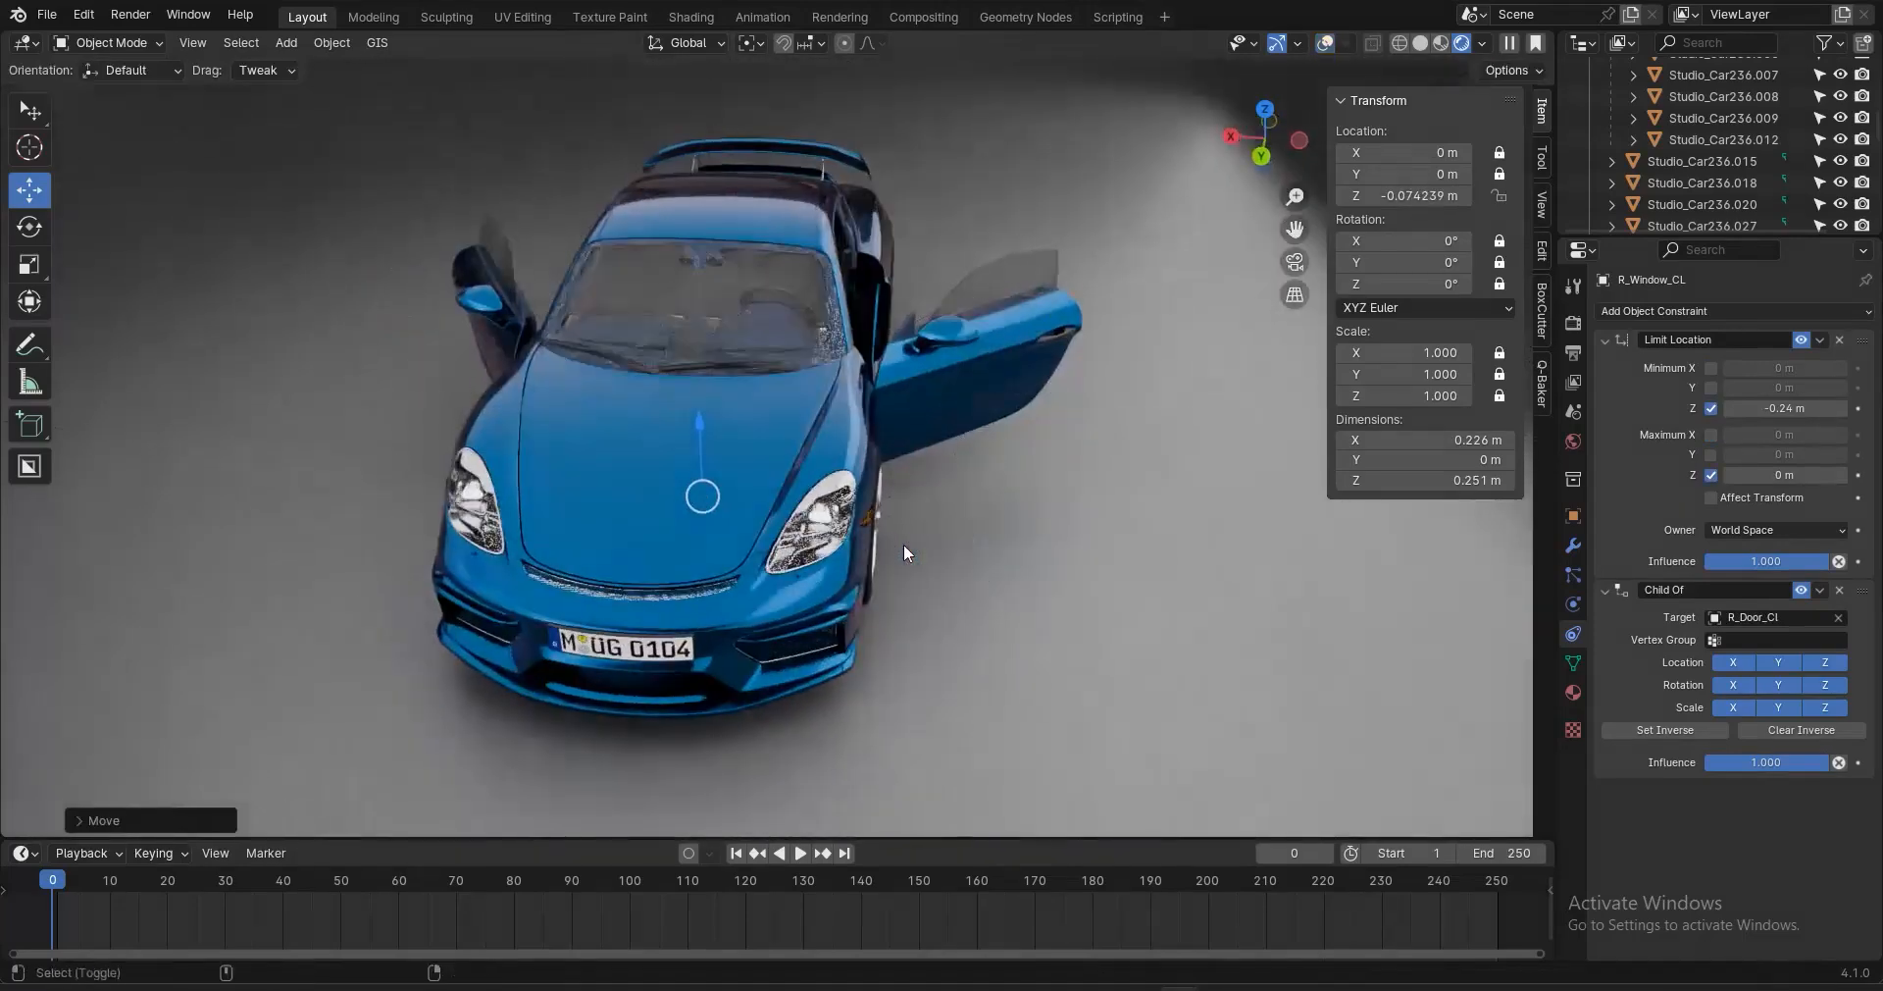
middle_click_drag(903, 544, 950, 622)
key("ctrl+s")
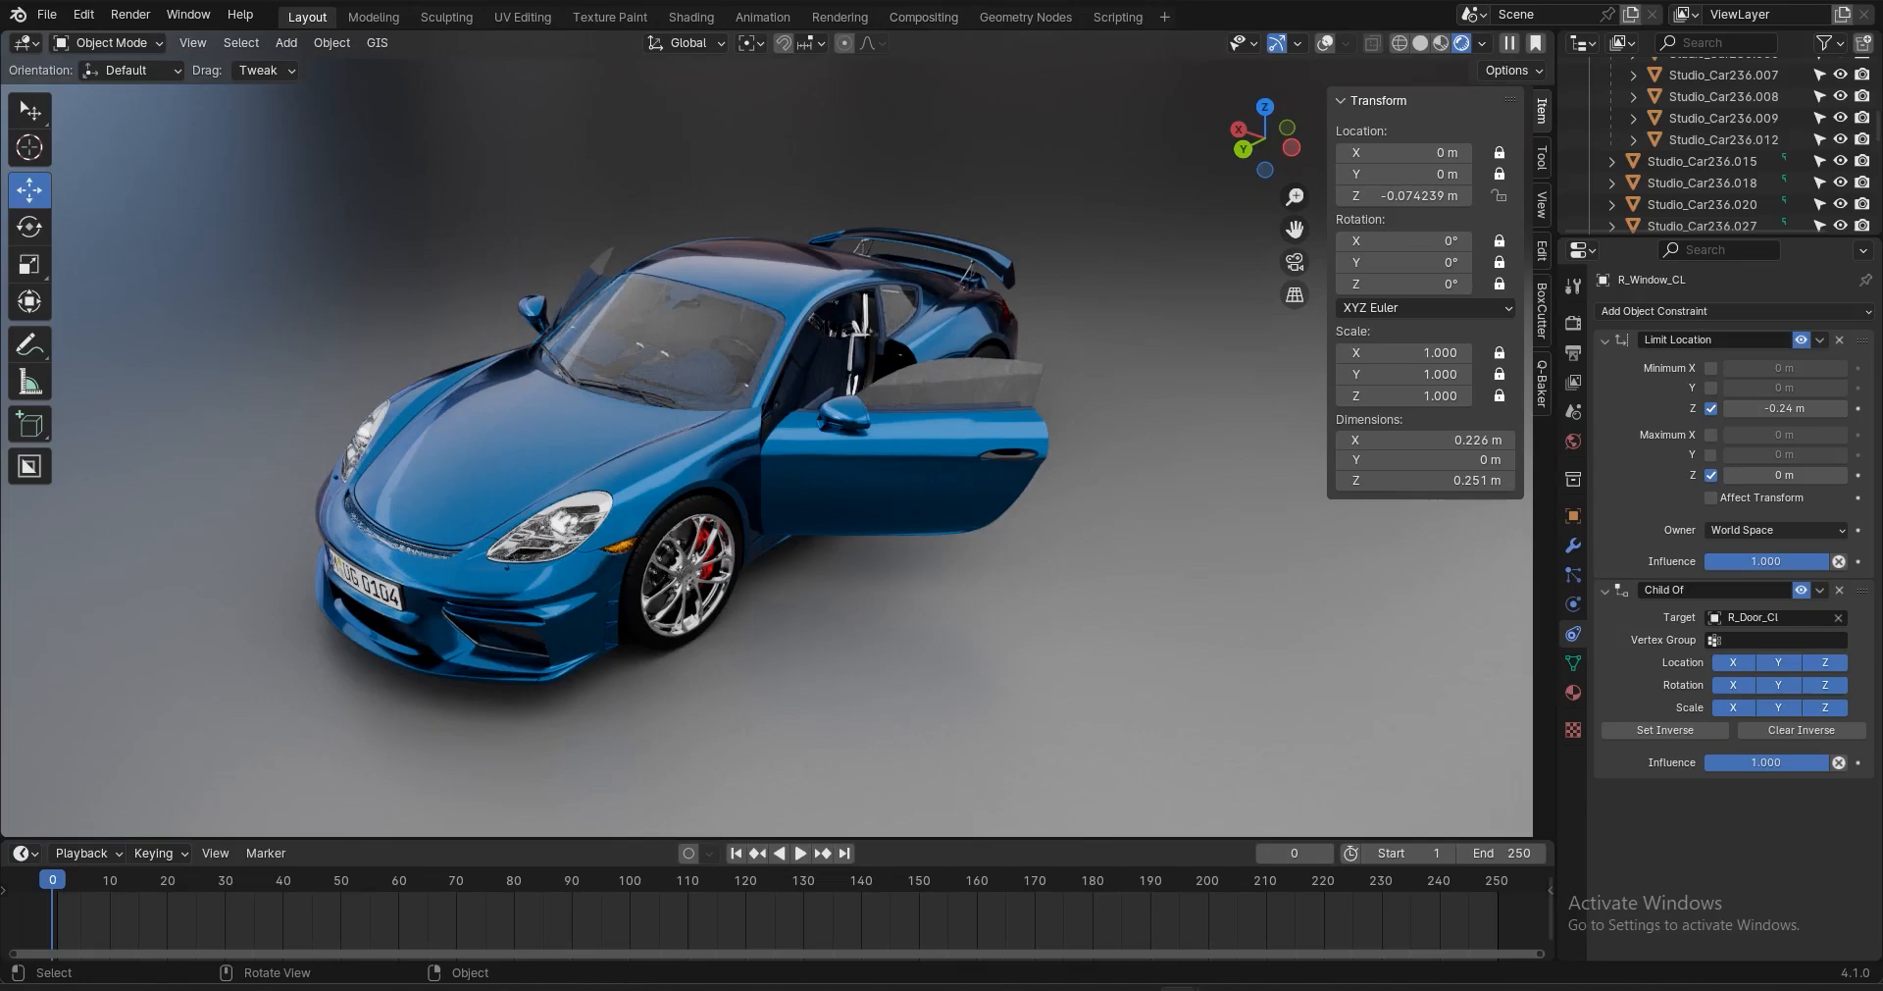
key("n")
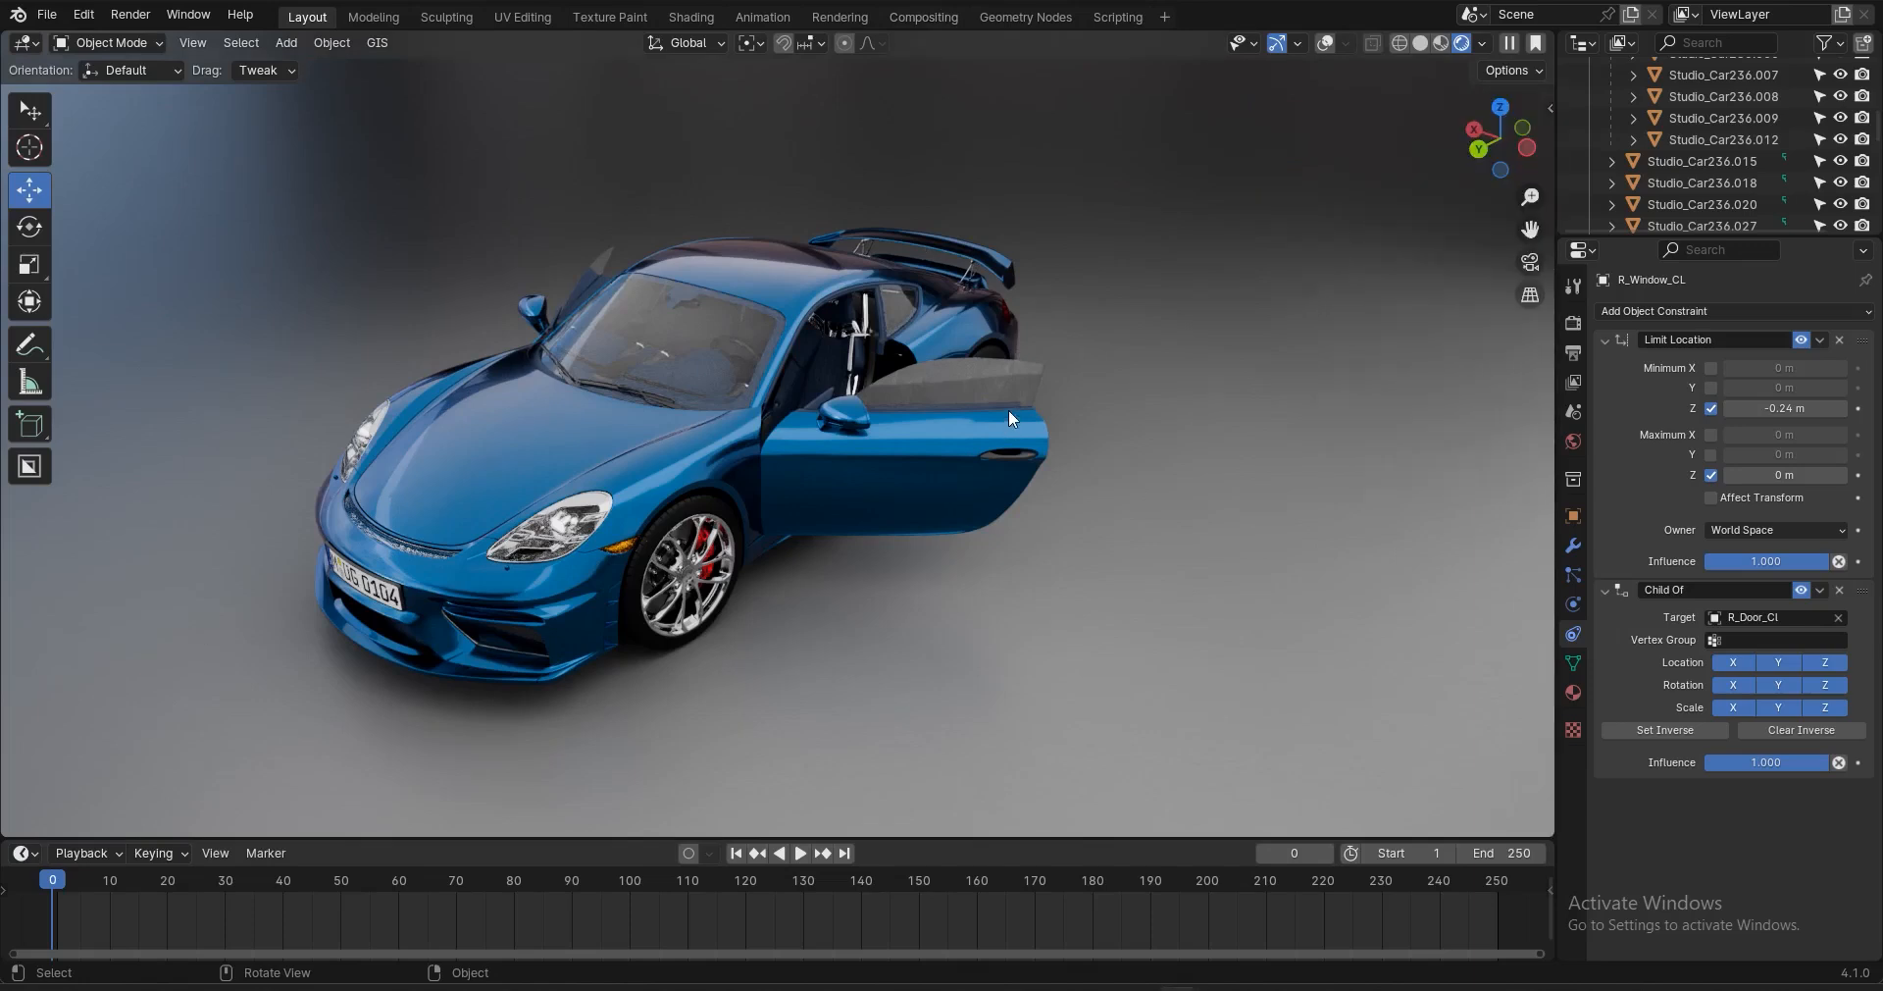